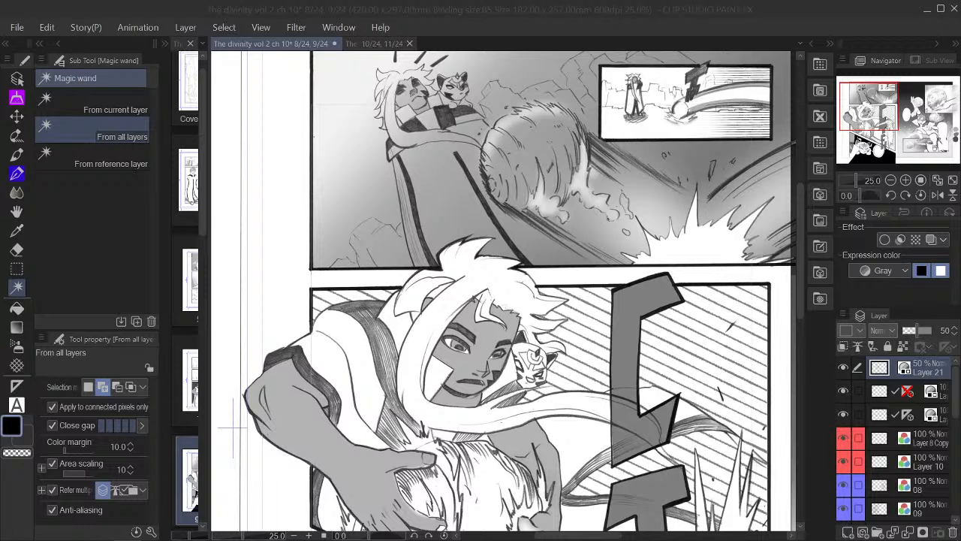
# Examine the two-page comic spread as a whole and the shaded artwork of its right page up close
pyautogui.moveTo(894, 110); pyautogui.dragTo(909, 107)
pyautogui.click(897, 181)
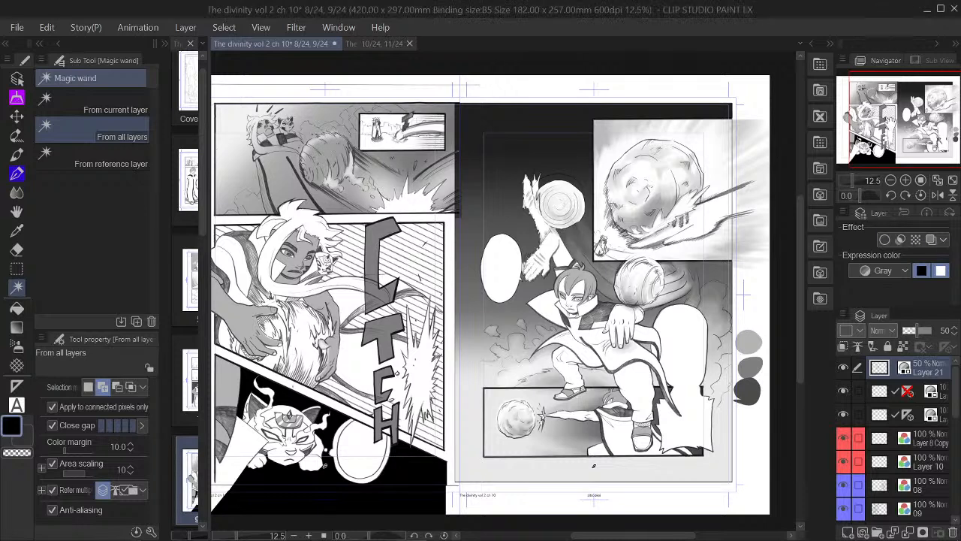
pyautogui.click(892, 124)
pyautogui.click(898, 125)
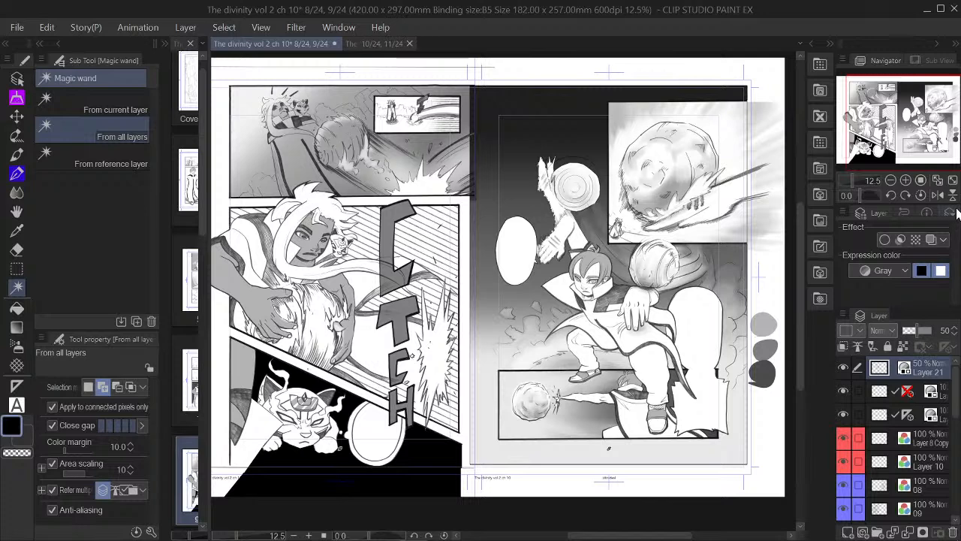
pyautogui.moveTo(945, 140); pyautogui.dragTo(943, 139)
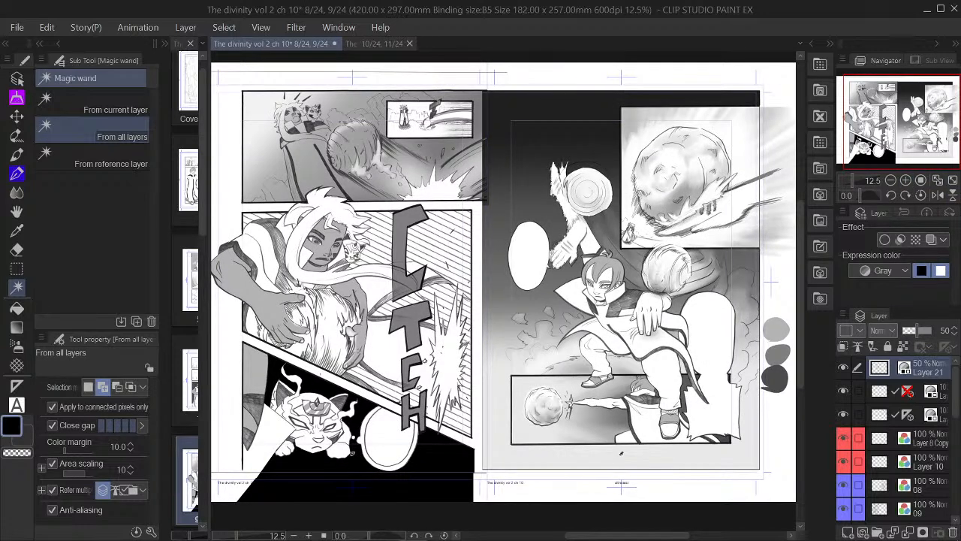
pyautogui.click(912, 117)
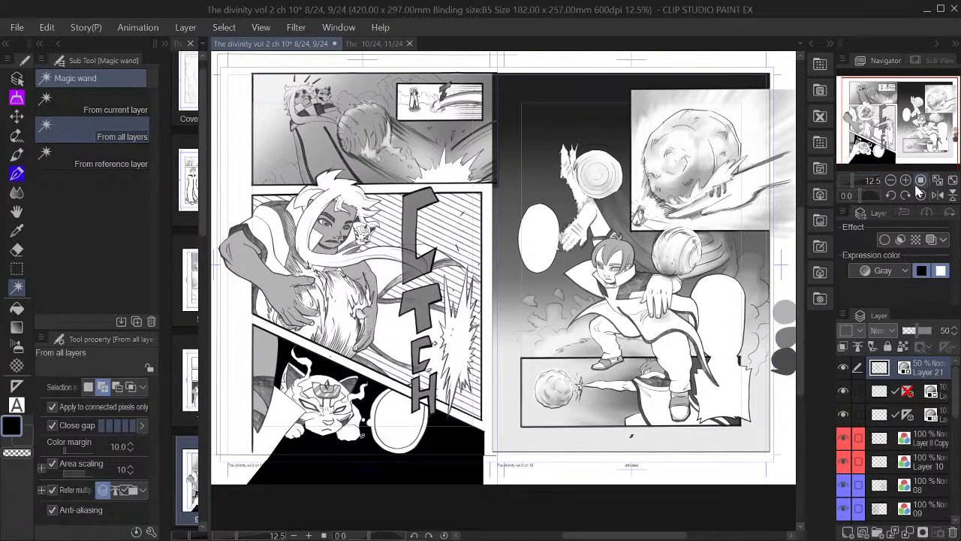
pyautogui.click(905, 180)
pyautogui.moveTo(910, 138); pyautogui.dragTo(933, 119)
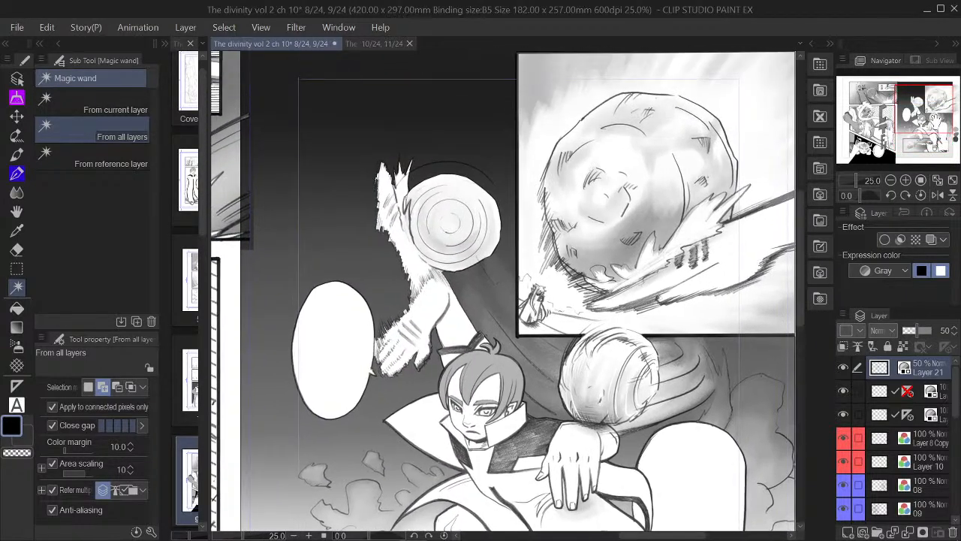
pyautogui.click(893, 181)
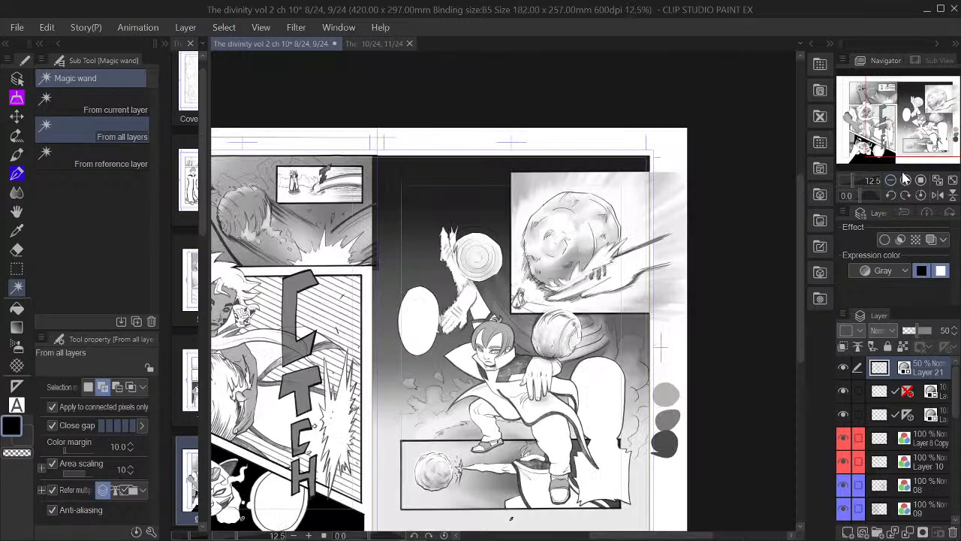
pyautogui.scroll(-2, 448, 295)
pyautogui.moveTo(915, 151); pyautogui.dragTo(914, 151)
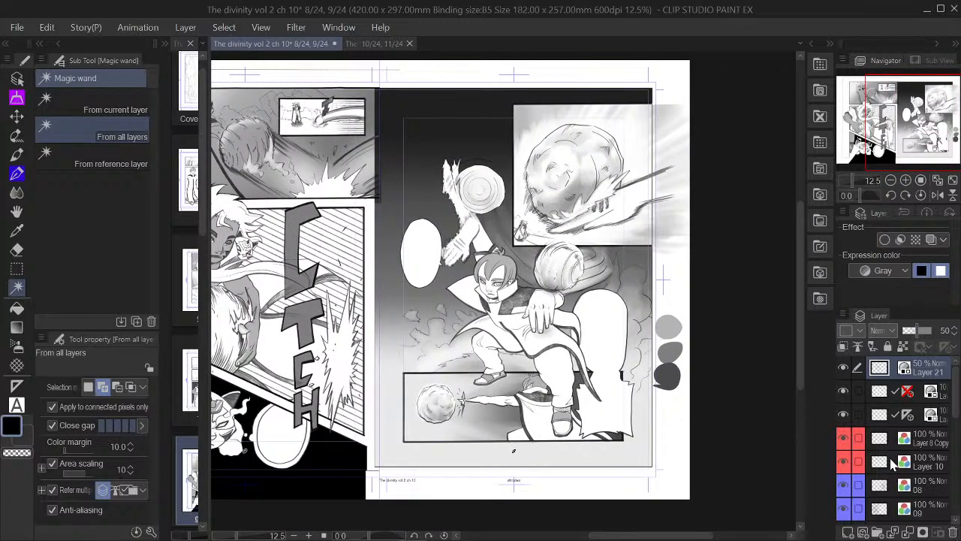
# Toggle the visibility of Layer 13 to compare the right page with and without its shading
pyautogui.scroll(-3, 889, 457)
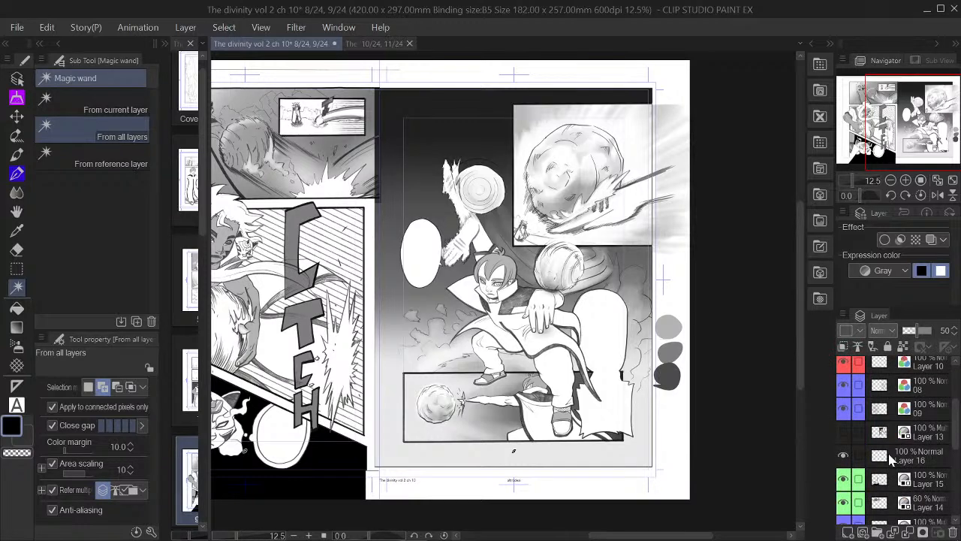
pyautogui.click(843, 433)
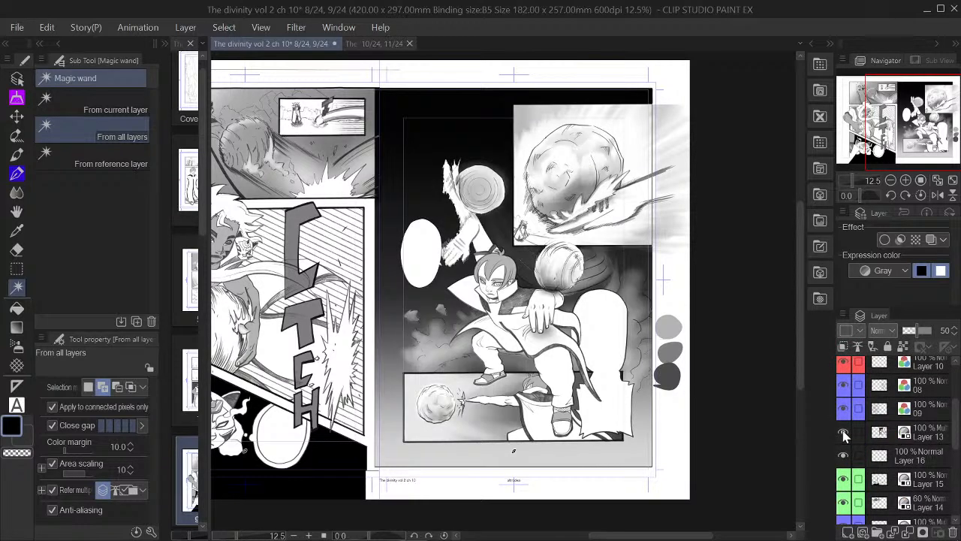
pyautogui.click(843, 433)
pyautogui.click(844, 433)
pyautogui.click(843, 433)
# Toggle the visibility of Layer 12 to compare what it contributes to the right page's background
pyautogui.scroll(-4, 878, 443)
pyautogui.scroll(-1, 879, 443)
pyautogui.click(843, 433)
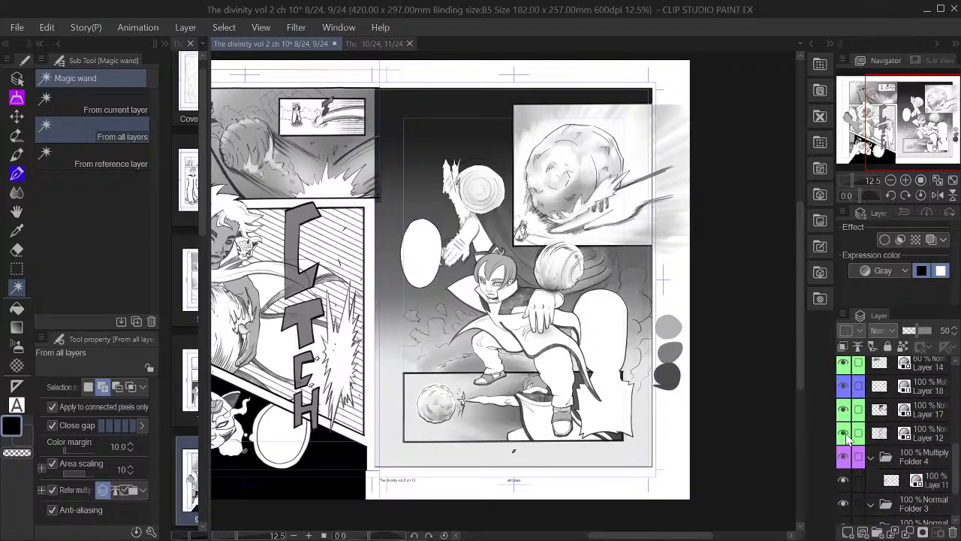
pyautogui.click(843, 434)
pyautogui.click(843, 434)
pyautogui.click(843, 434)
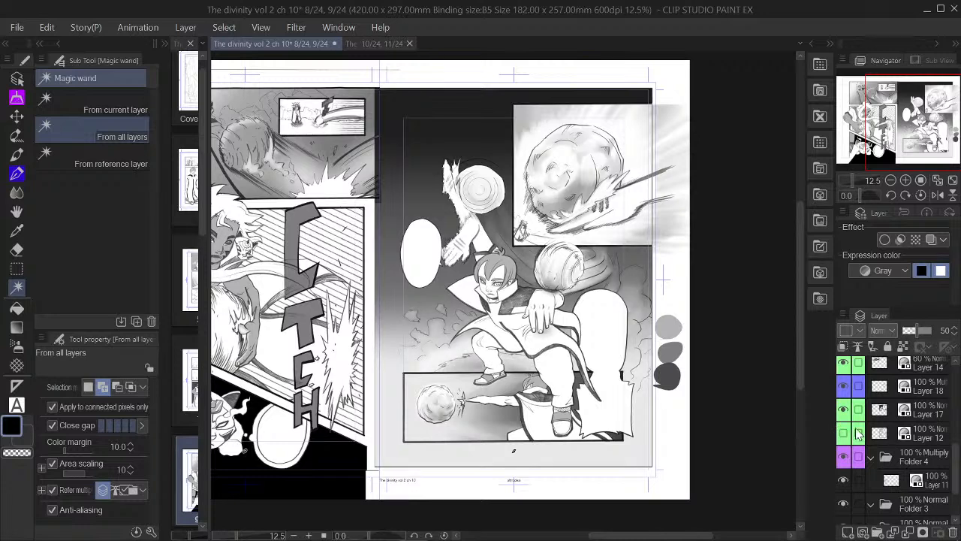
pyautogui.scroll(1, 901, 441)
pyautogui.scroll(5, 901, 442)
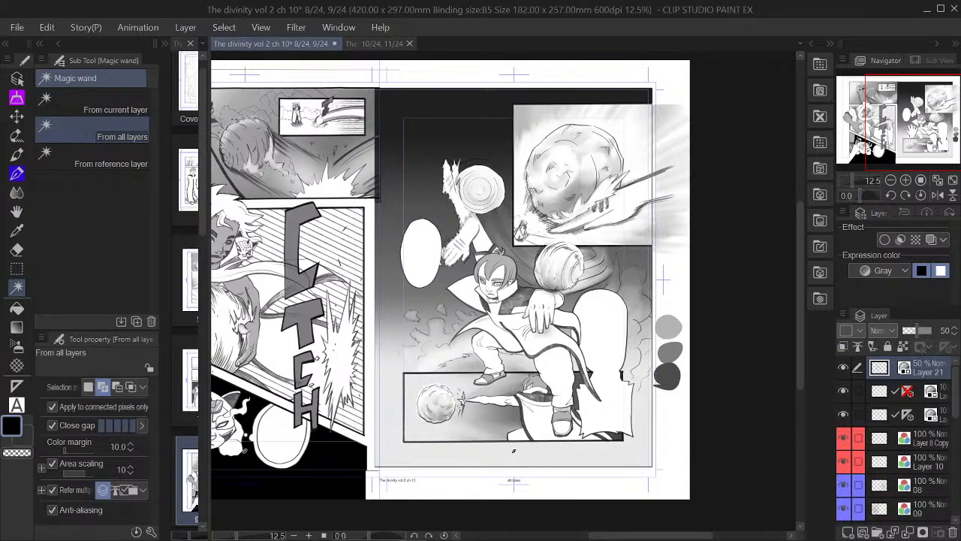
# Examine the crouching character and background tones on the right page, both in detail and within the full spread
pyautogui.moveTo(902, 169); pyautogui.dragTo(898, 169)
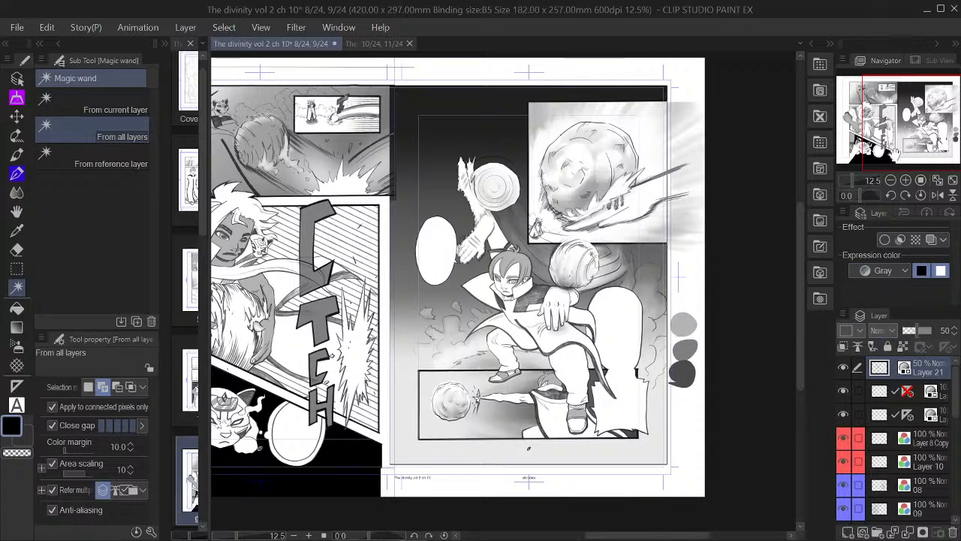
pyautogui.moveTo(892, 157); pyautogui.dragTo(895, 152)
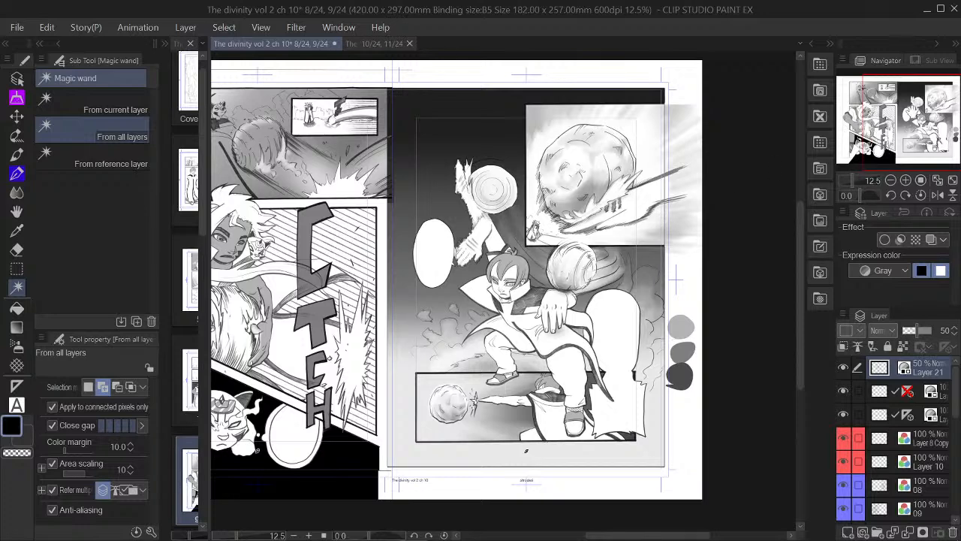
pyautogui.click(921, 182)
pyautogui.click(891, 181)
pyautogui.click(904, 181)
pyautogui.click(891, 180)
pyautogui.click(891, 180)
pyautogui.click(890, 181)
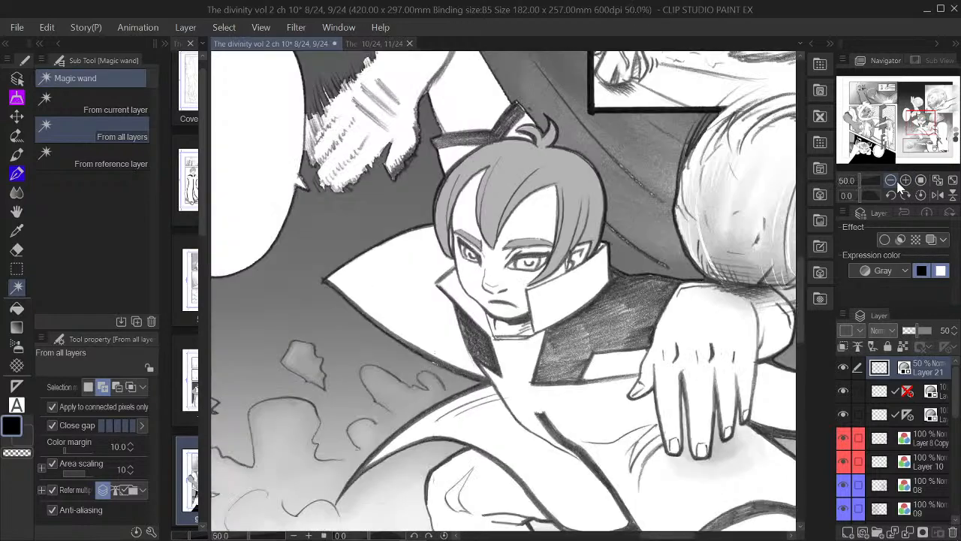
pyautogui.click(894, 181)
pyautogui.moveTo(918, 130); pyautogui.dragTo(920, 133)
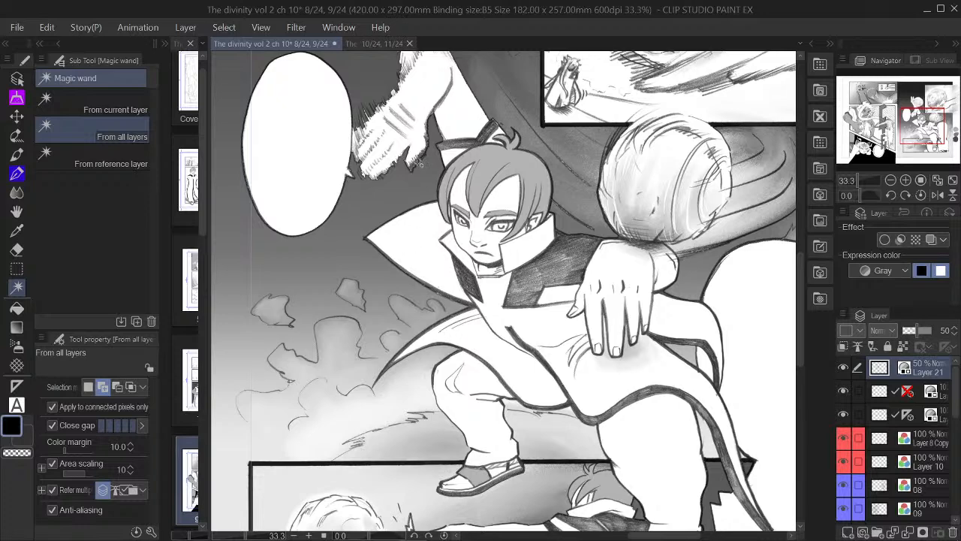
pyautogui.scroll(-1, 519, 204)
pyautogui.scroll(-1, 518, 204)
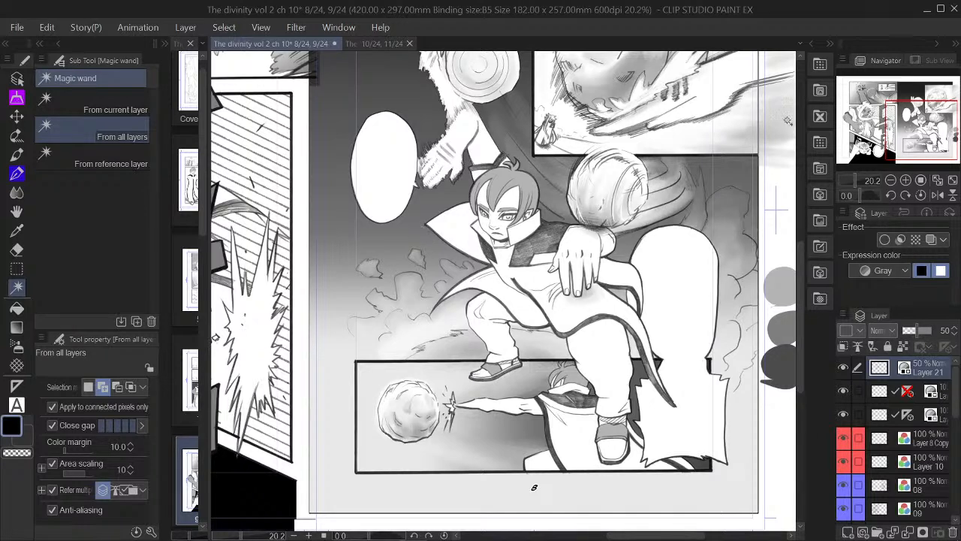
pyautogui.click(891, 181)
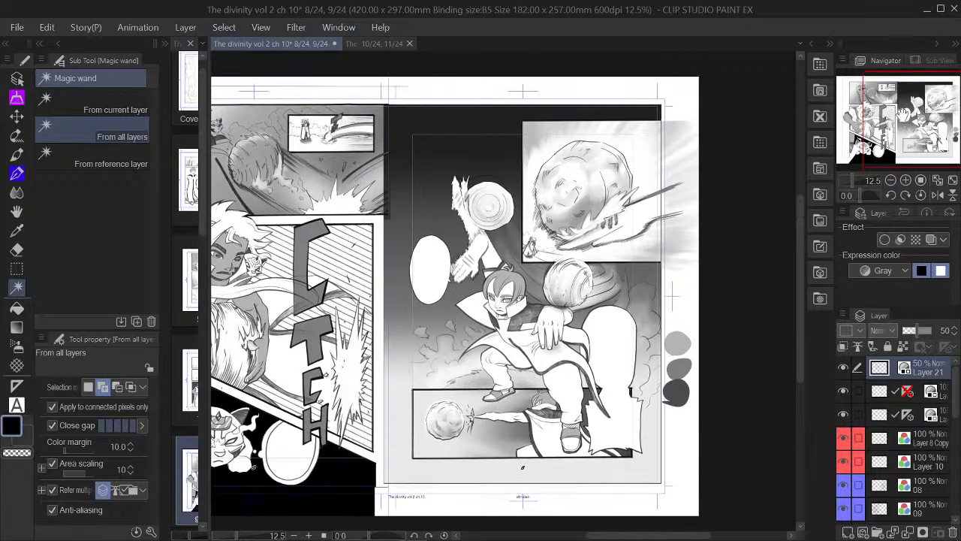
pyautogui.click(891, 181)
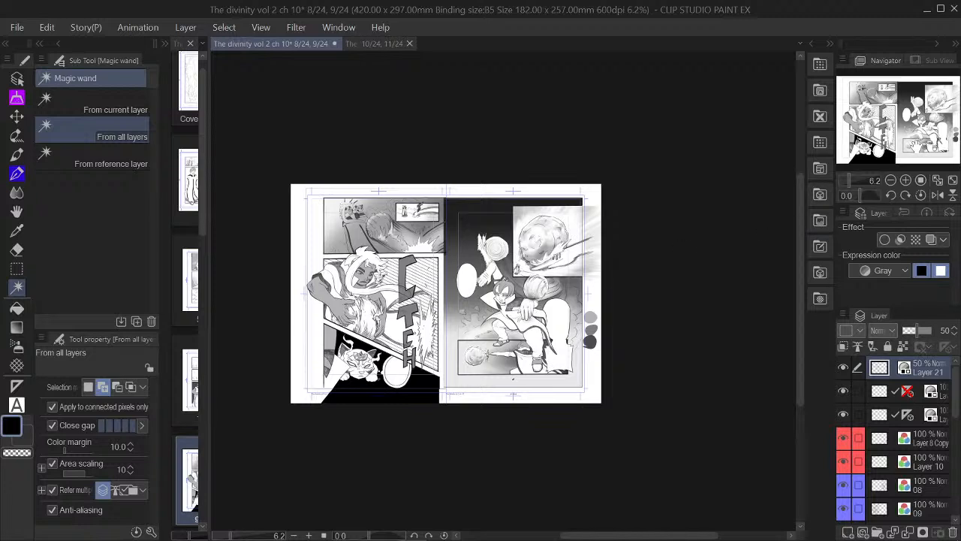
pyautogui.click(907, 181)
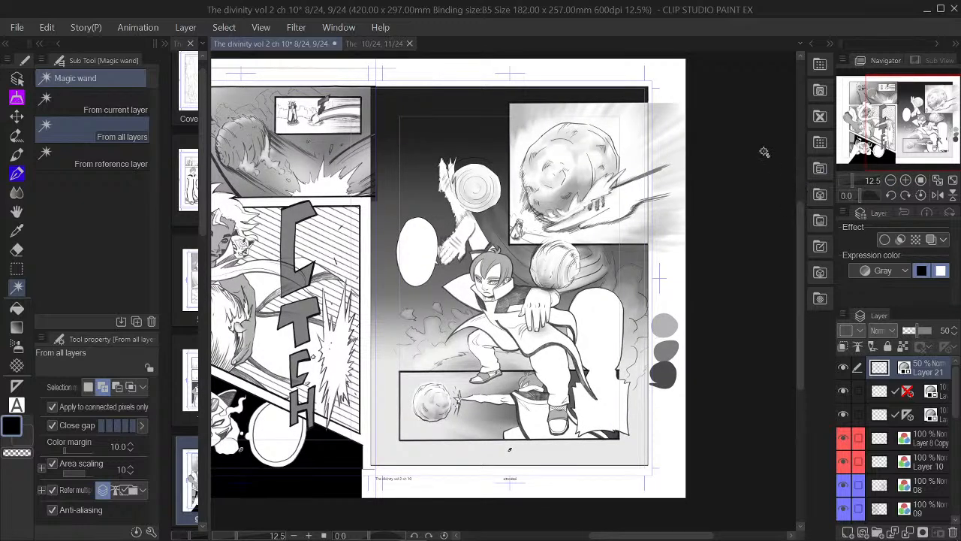
pyautogui.moveTo(922, 123); pyautogui.dragTo(919, 124)
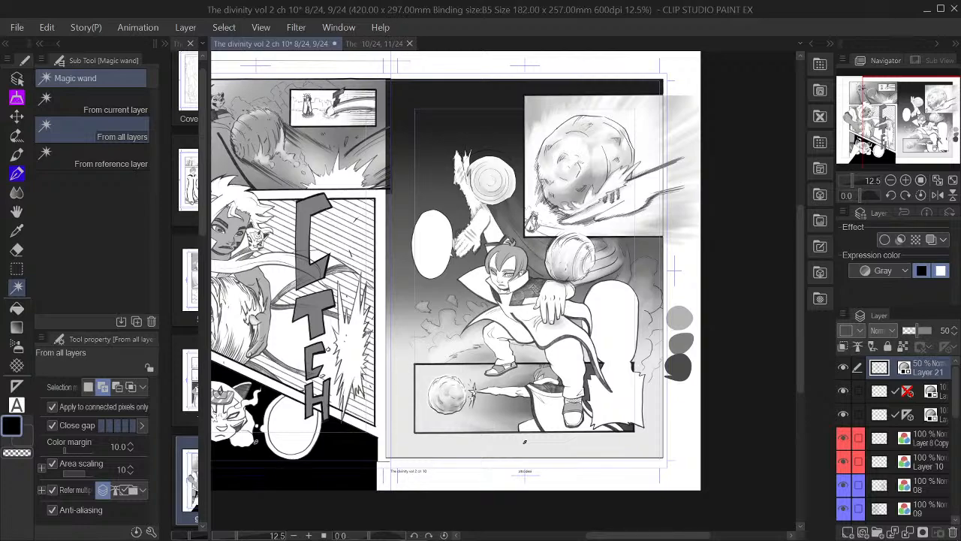
pyautogui.moveTo(904, 146); pyautogui.dragTo(881, 145)
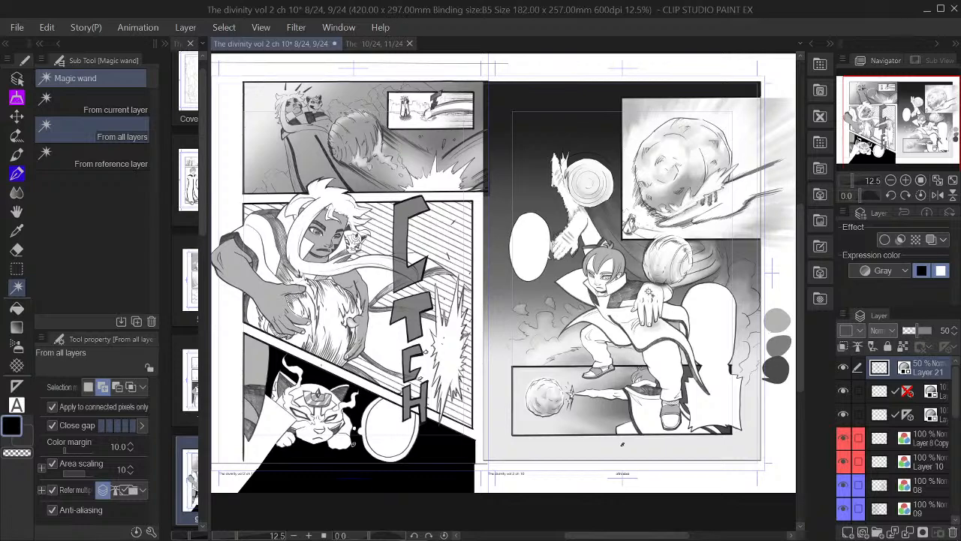
# Examine the panels of both pages in detail, including the impact scene, the crouching character, the CLTCH lettering and the cat panel
pyautogui.scroll(2, 609, 204)
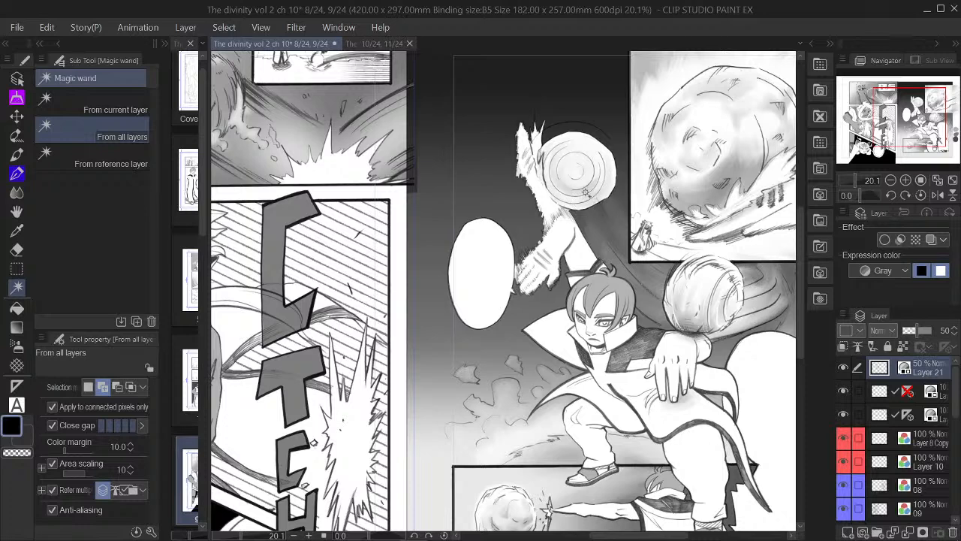
pyautogui.moveTo(901, 124); pyautogui.dragTo(868, 120)
pyautogui.scroll(2, 699, 128)
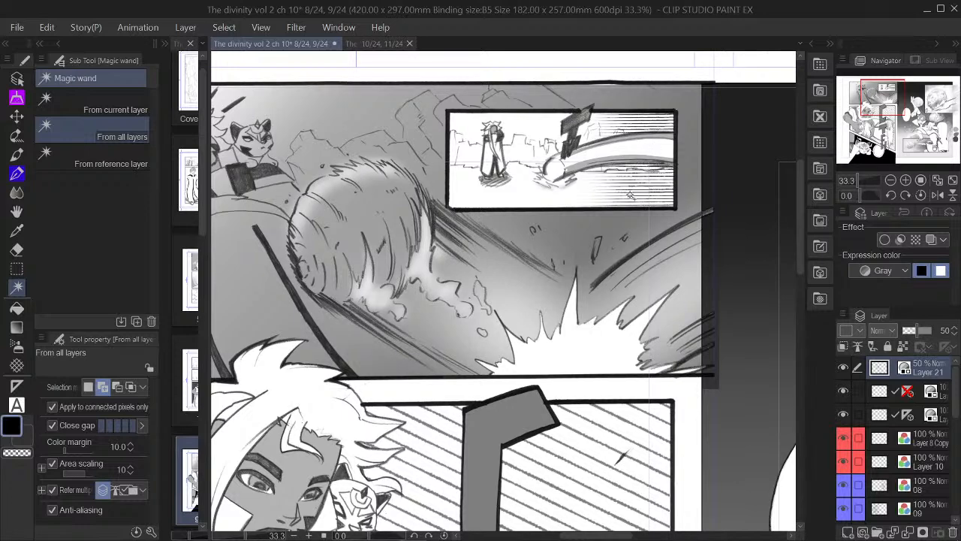
pyautogui.moveTo(885, 100); pyautogui.dragTo(877, 125)
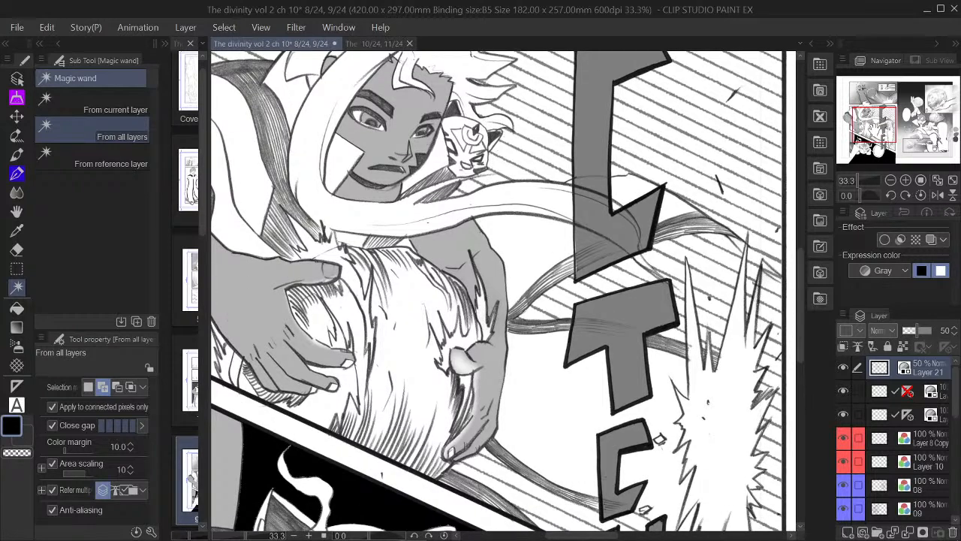
pyautogui.click(890, 181)
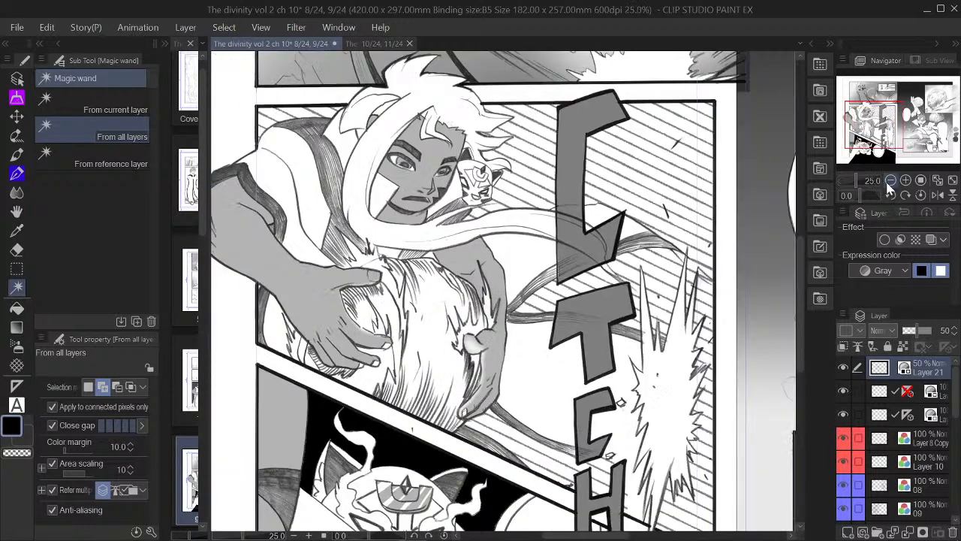
pyautogui.moveTo(887, 157); pyautogui.dragTo(880, 176)
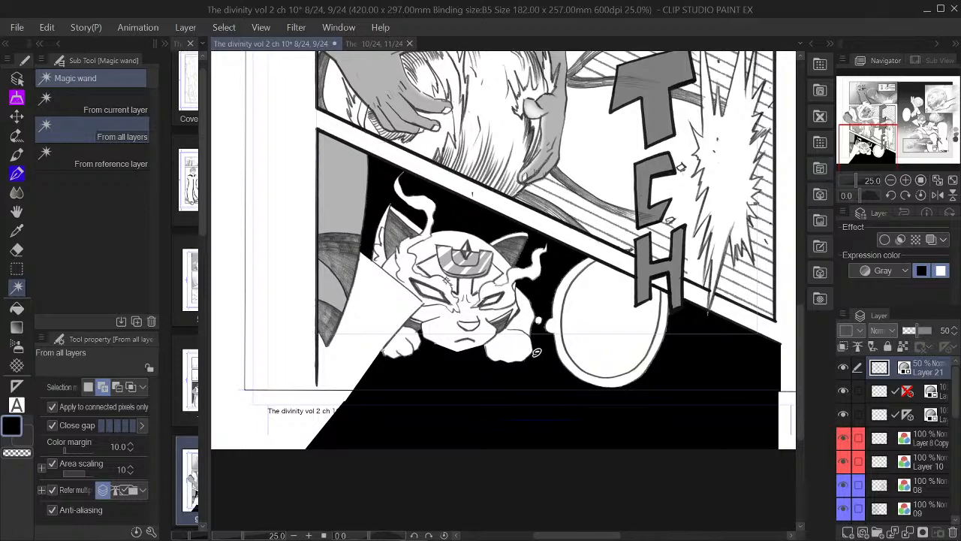
pyautogui.moveTo(870, 144); pyautogui.dragTo(932, 119)
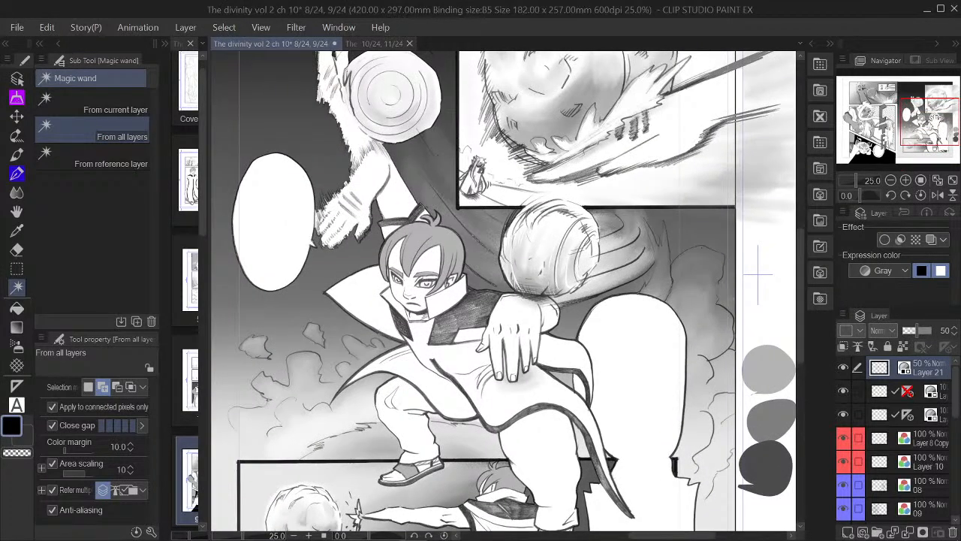
pyautogui.scroll(3, 474, 272)
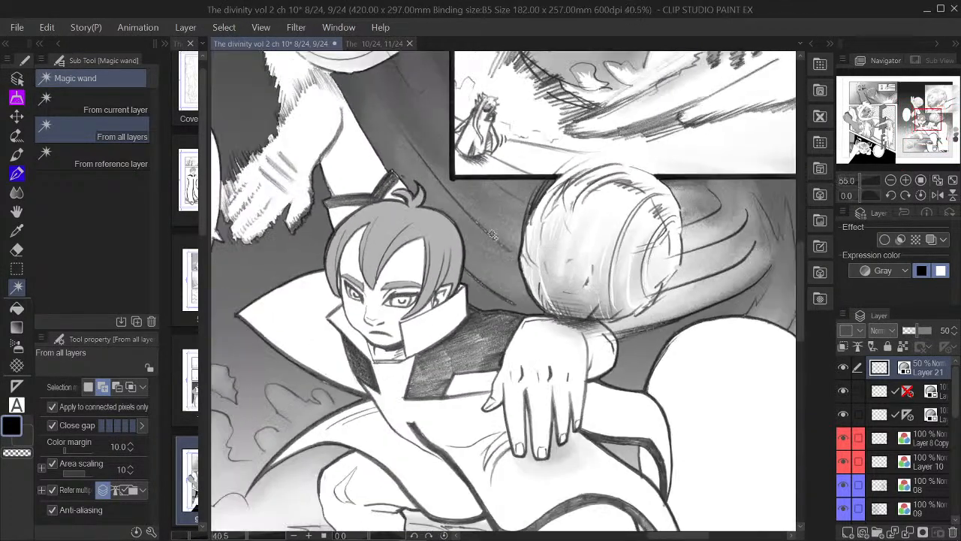
pyautogui.scroll(-3, 492, 235)
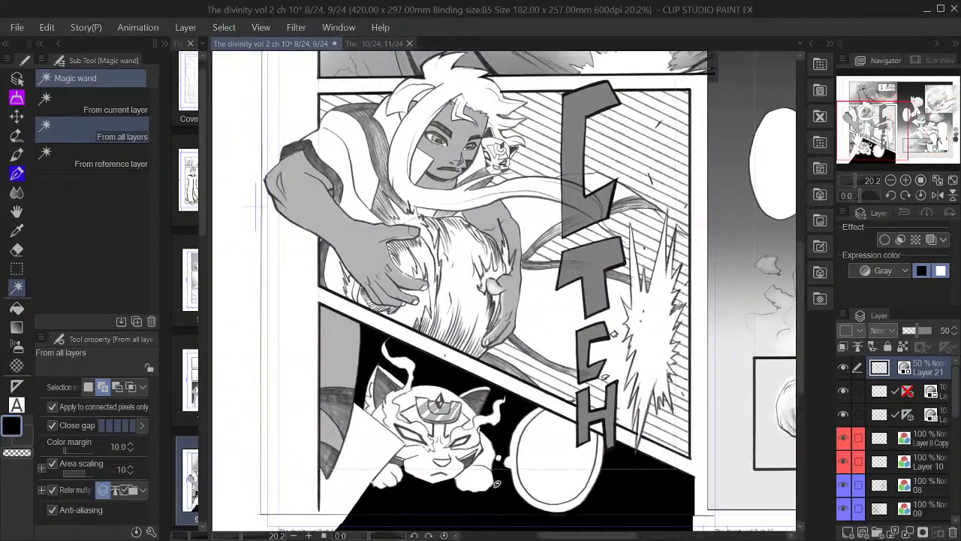
pyautogui.scroll(2, 449, 335)
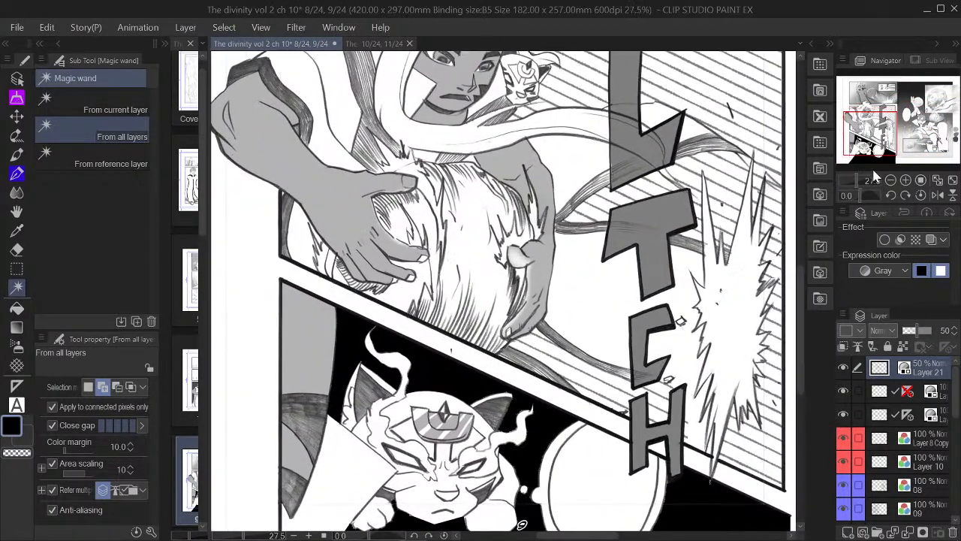
pyautogui.moveTo(886, 132); pyautogui.dragTo(882, 147)
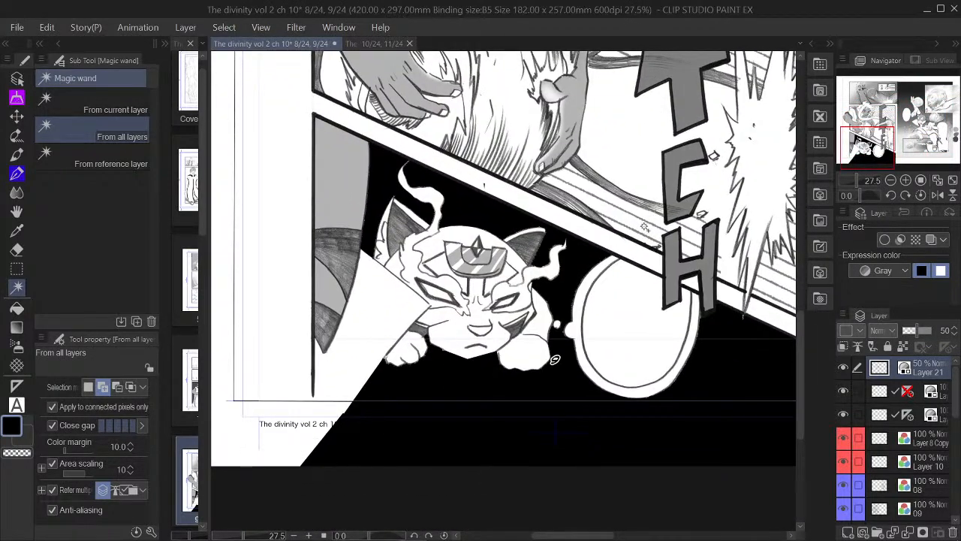
pyautogui.scroll(1, 555, 359)
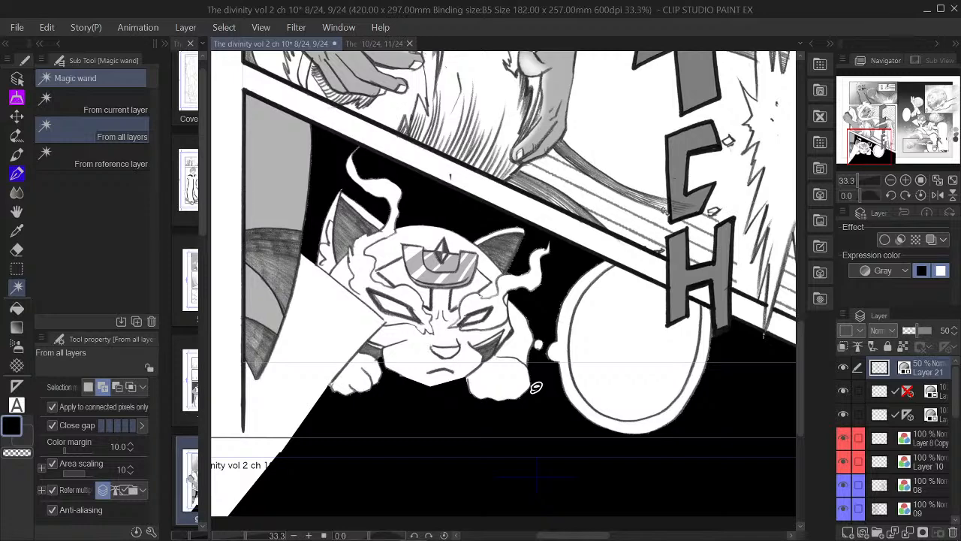
# Activate the Object sub tool of the Select tool for working on the cat panel
pyautogui.click(20, 79)
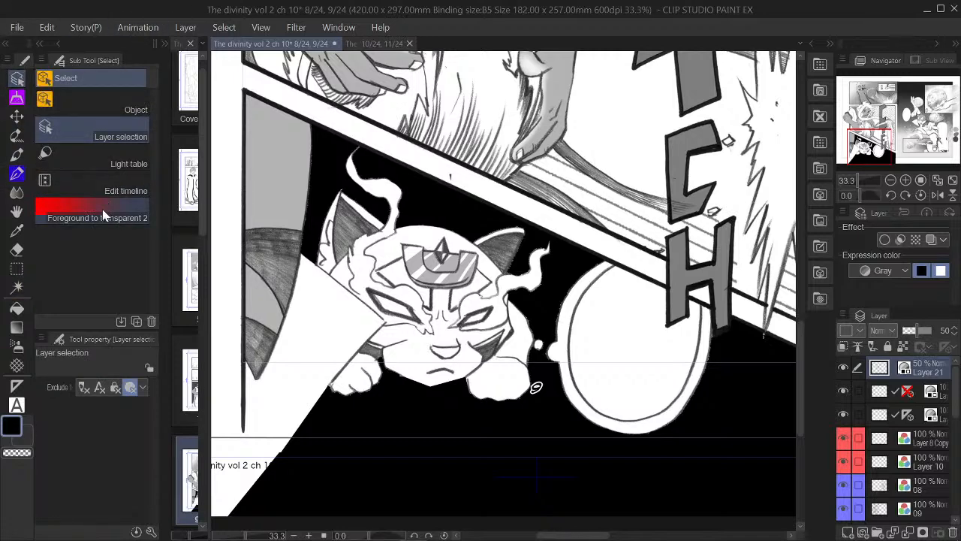
pyautogui.click(105, 113)
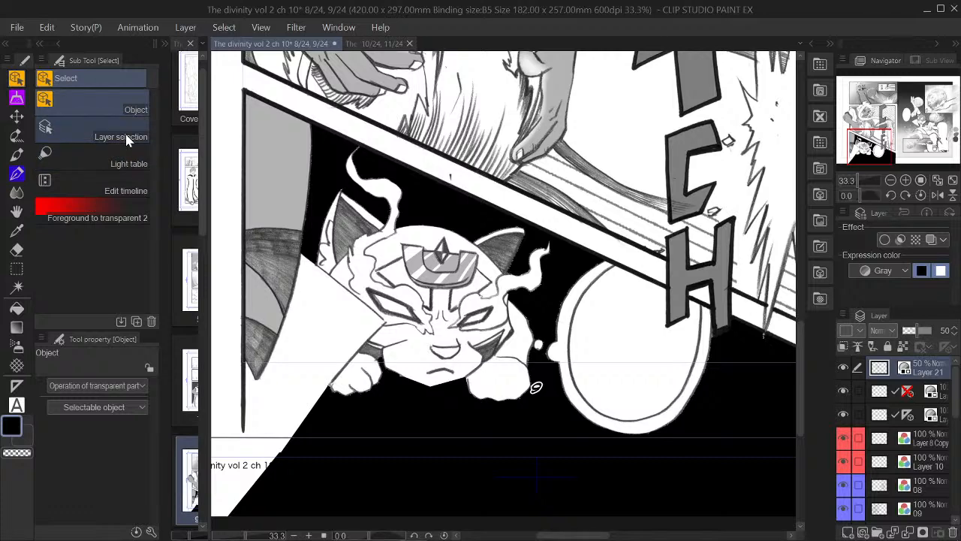
# Try picking the grey tones of the panel above the cat with the Object sub tool and undo the displacement of Layer 11
pyautogui.click(114, 138)
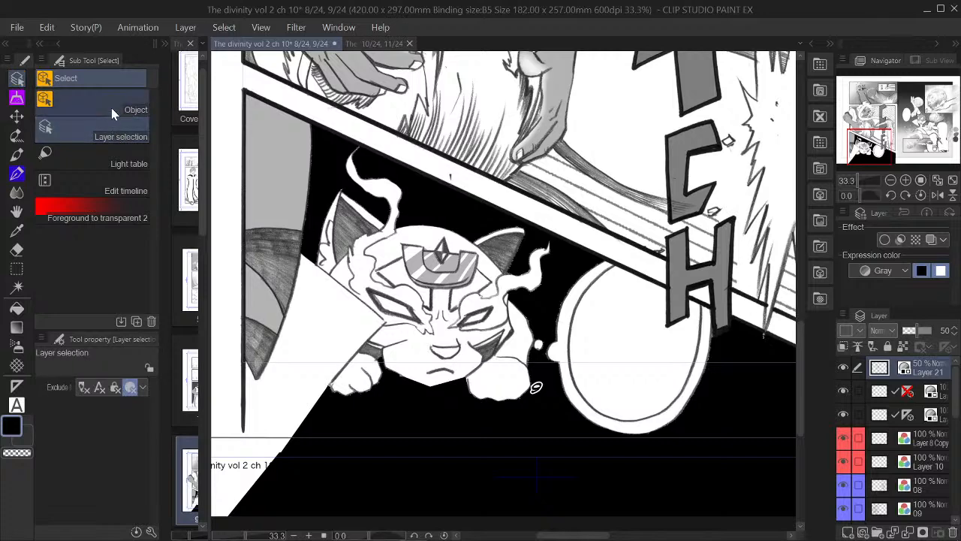
pyautogui.click(110, 108)
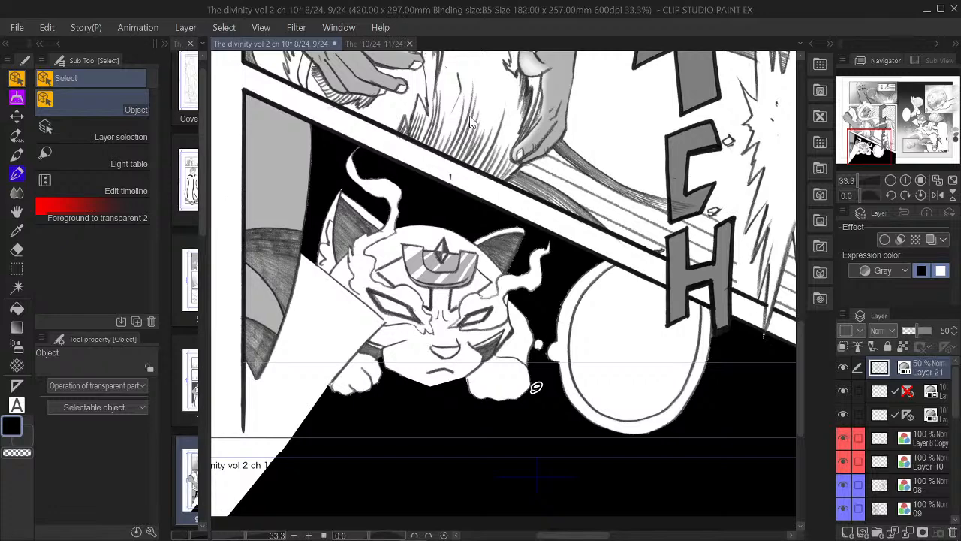
pyautogui.click(559, 84)
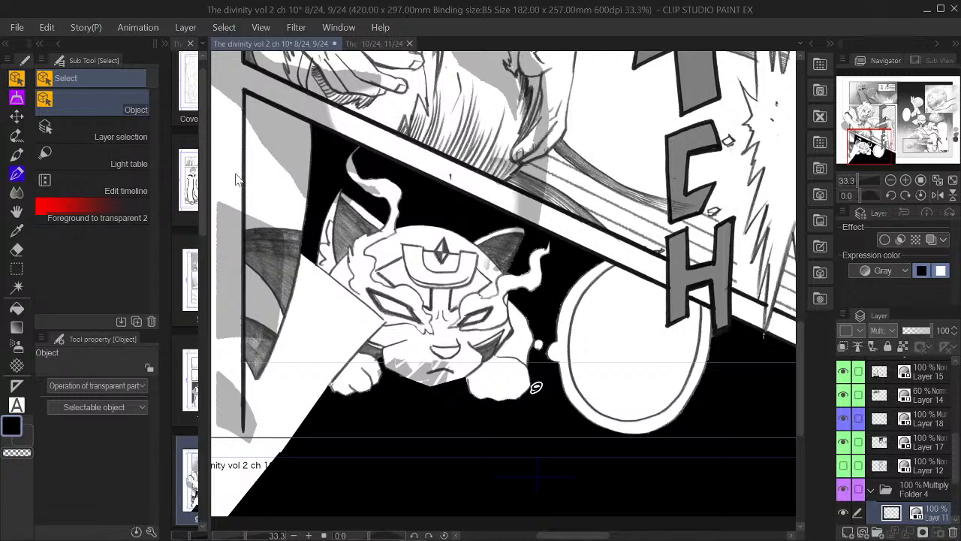
pyautogui.click(45, 32)
pyautogui.click(54, 42)
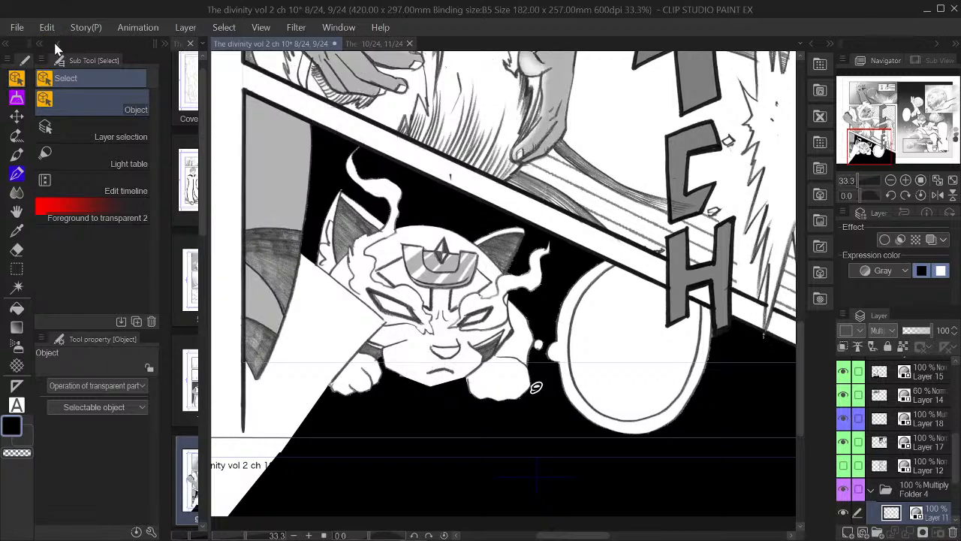
# Use Layer selection to pick artwork around the cat panel and identify its layers, ending on the black background's Layer 15
pyautogui.click(83, 135)
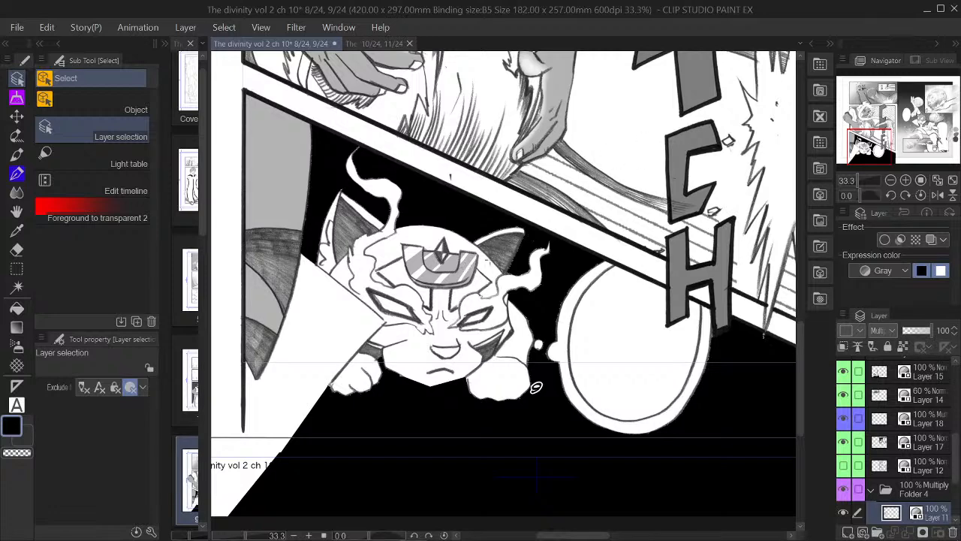
pyautogui.click(530, 235)
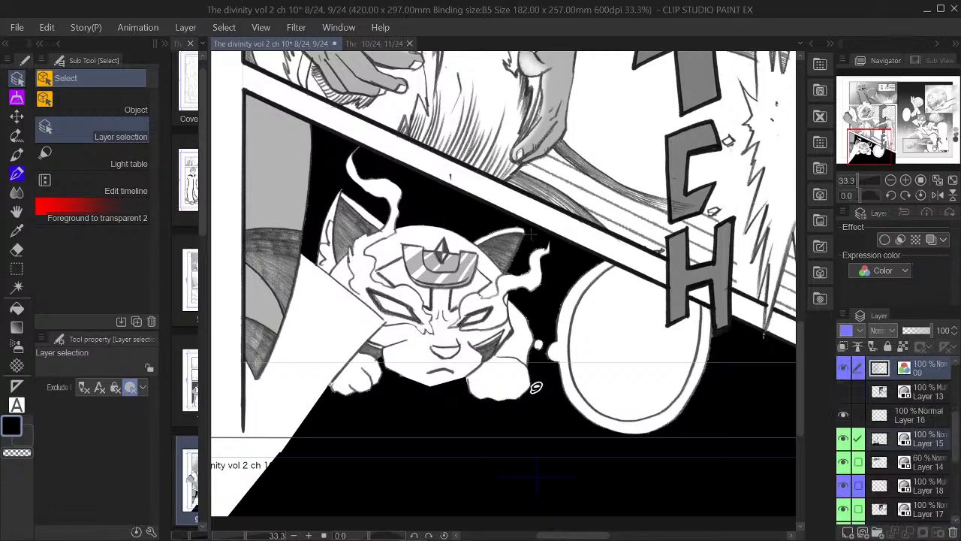
pyautogui.click(517, 215)
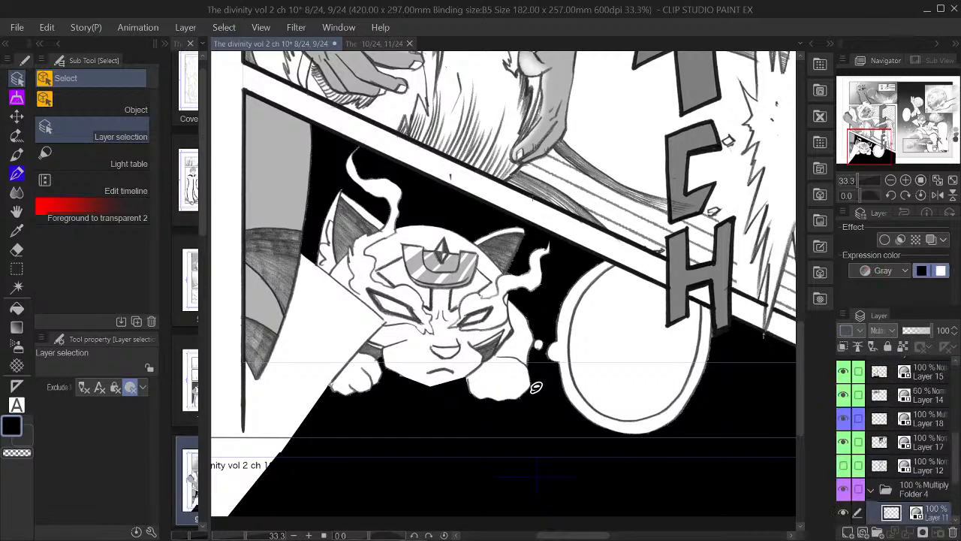
pyautogui.click(536, 386)
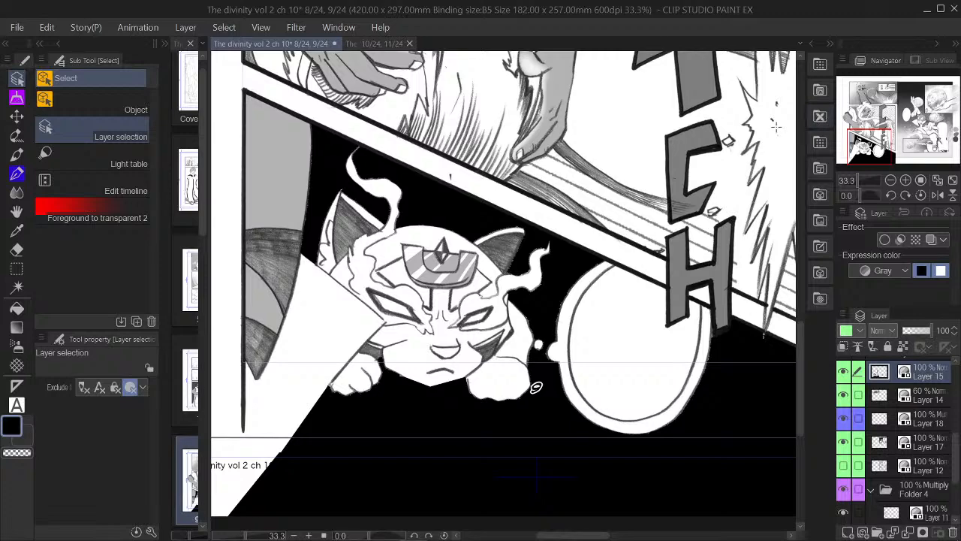
# Make Layer 11 active by picking the grey tone on the cat's headband with Layer selection
pyautogui.scroll(5, 537, 386)
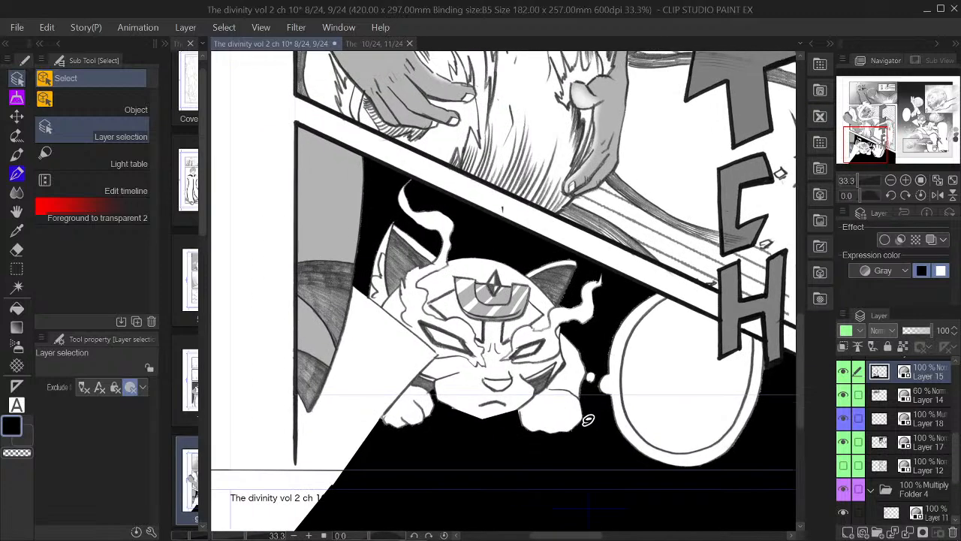
pyautogui.scroll(-2, 511, 291)
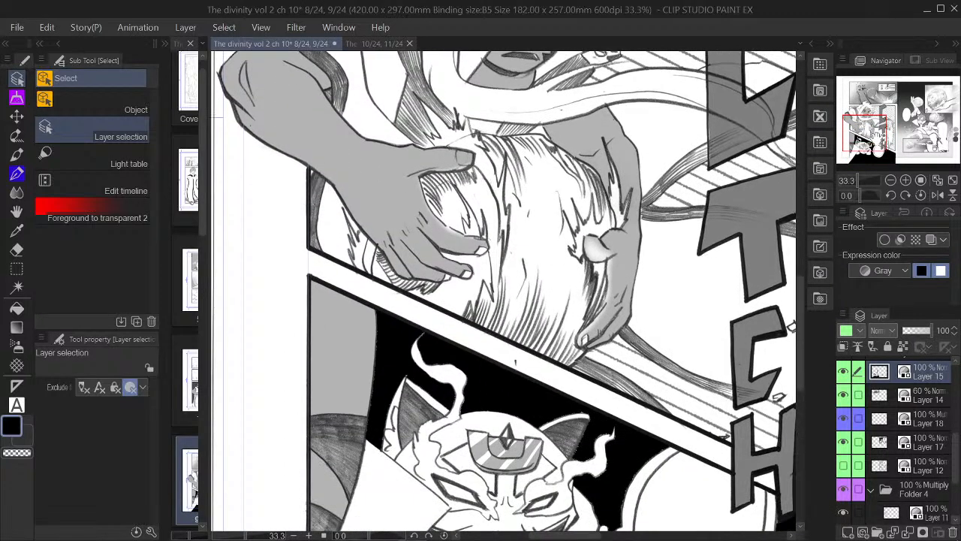
pyautogui.scroll(2, 503, 293)
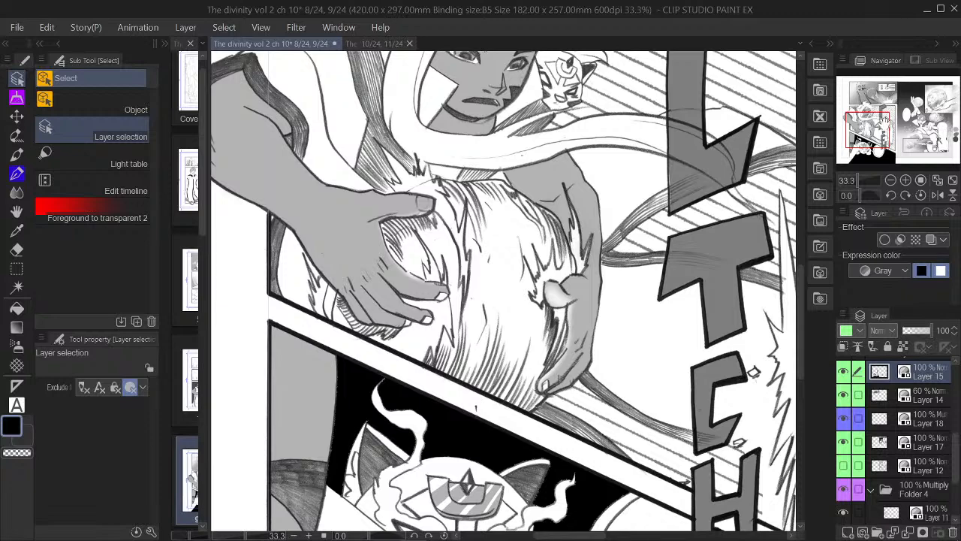
pyautogui.moveTo(883, 125); pyautogui.dragTo(885, 143)
pyautogui.scroll(4, 588, 380)
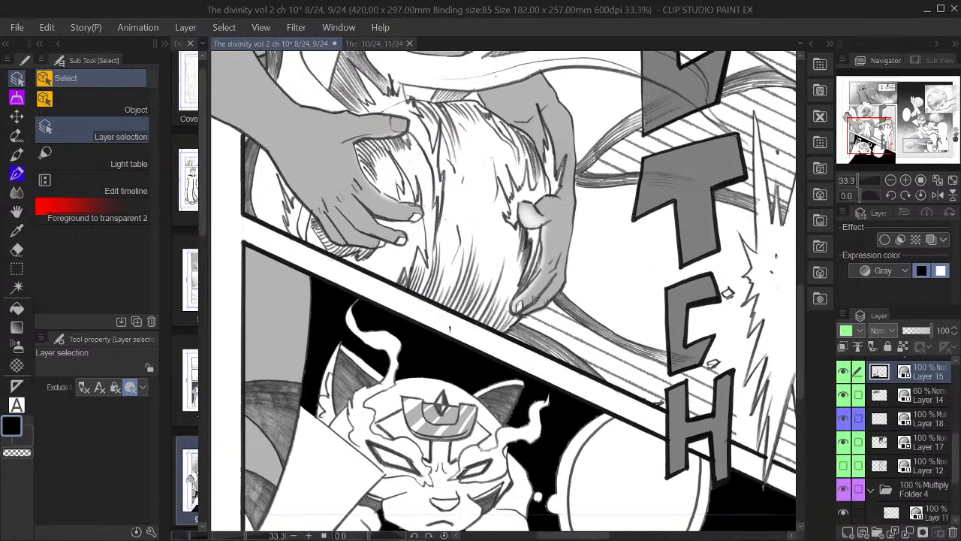
pyautogui.scroll(-4, 574, 393)
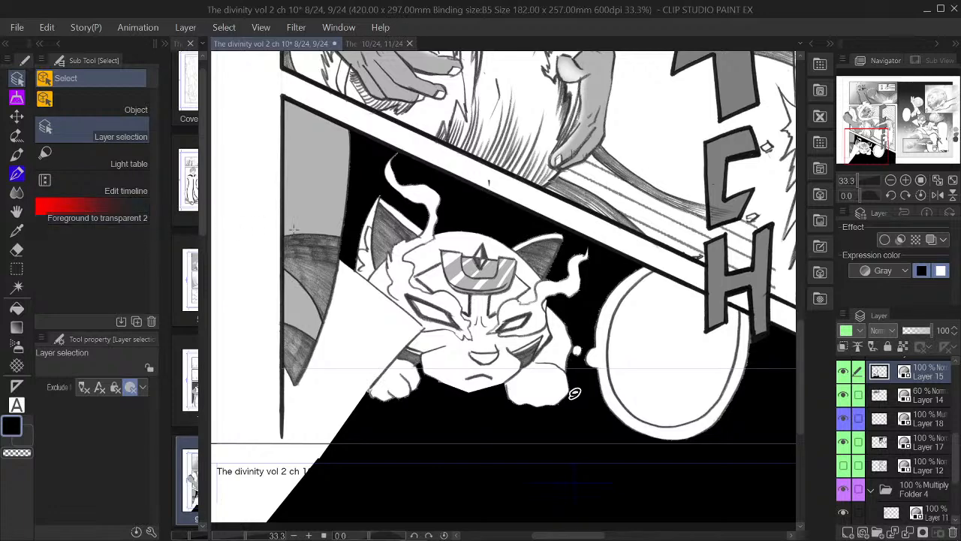
pyautogui.click(457, 274)
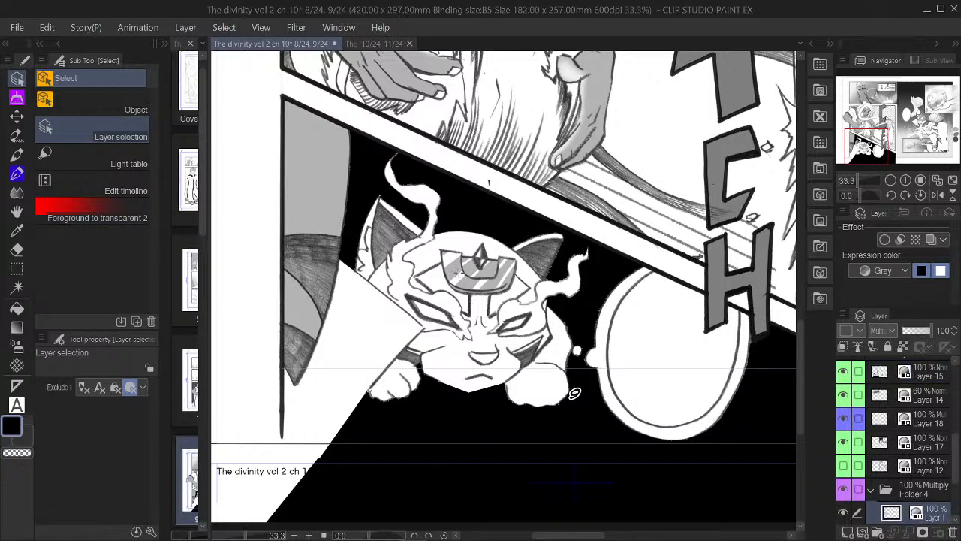
# Set up the Turnip pen with the light grey sampled from the cat's headband, undoing the black test stroke
pyautogui.scroll(3, 474, 278)
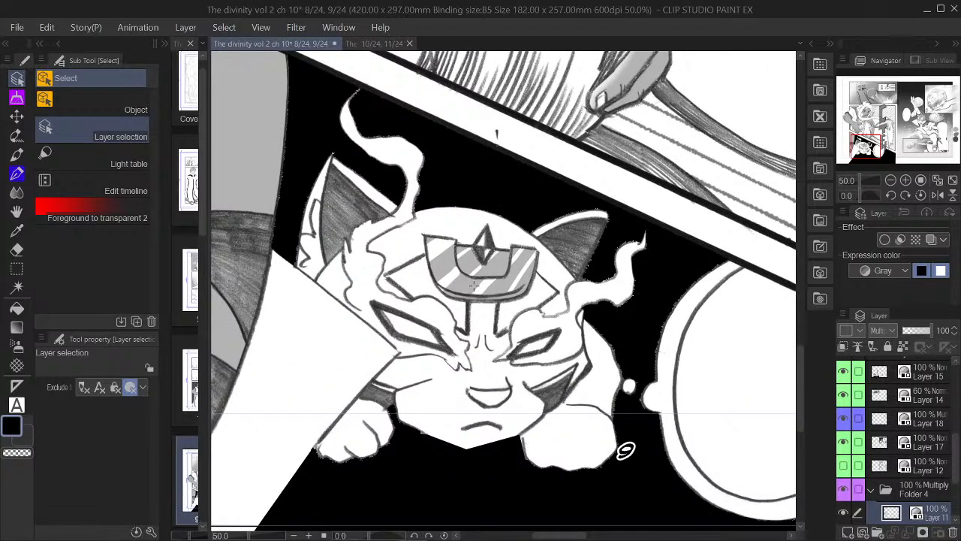
pyautogui.click(16, 173)
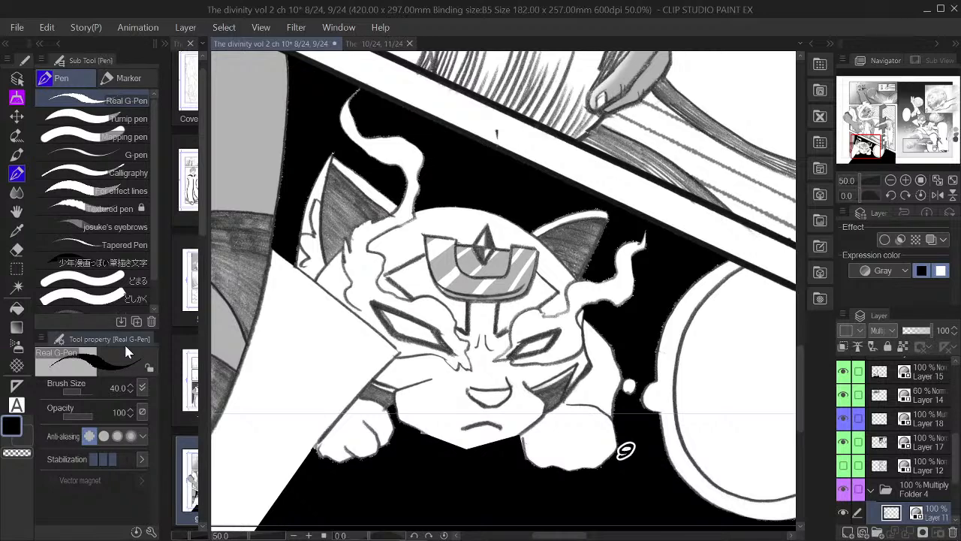
pyautogui.click(142, 117)
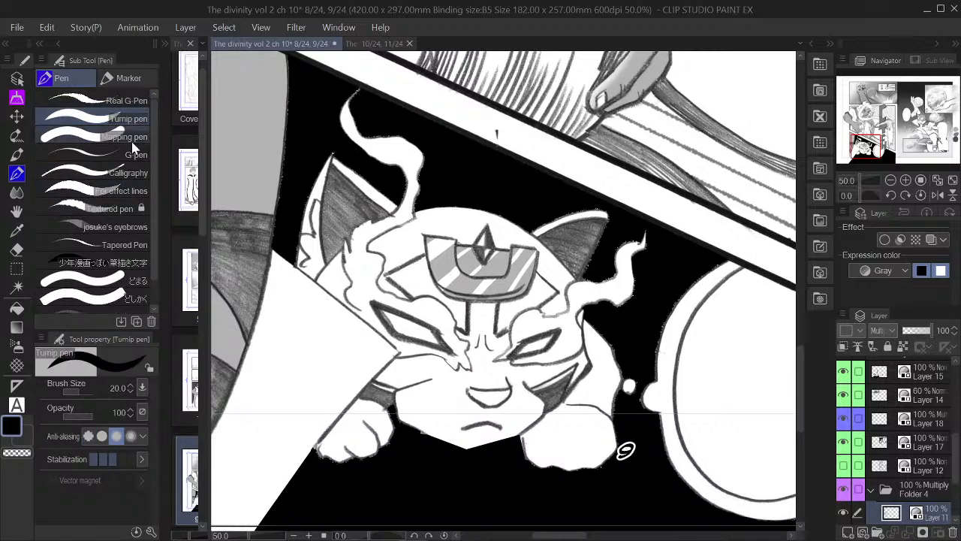
pyautogui.moveTo(421, 274)
pyautogui.mouseDown()
pyautogui.moveTo(387, 304)
pyautogui.moveTo(415, 285)
pyautogui.mouseUp()
pyautogui.hotkey('ctrl', 'z')
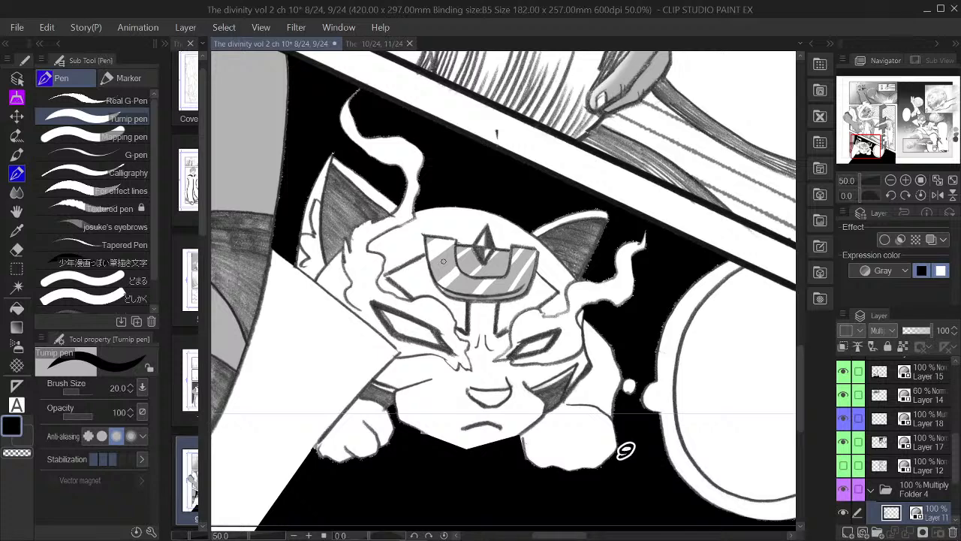
pyautogui.click(17, 231)
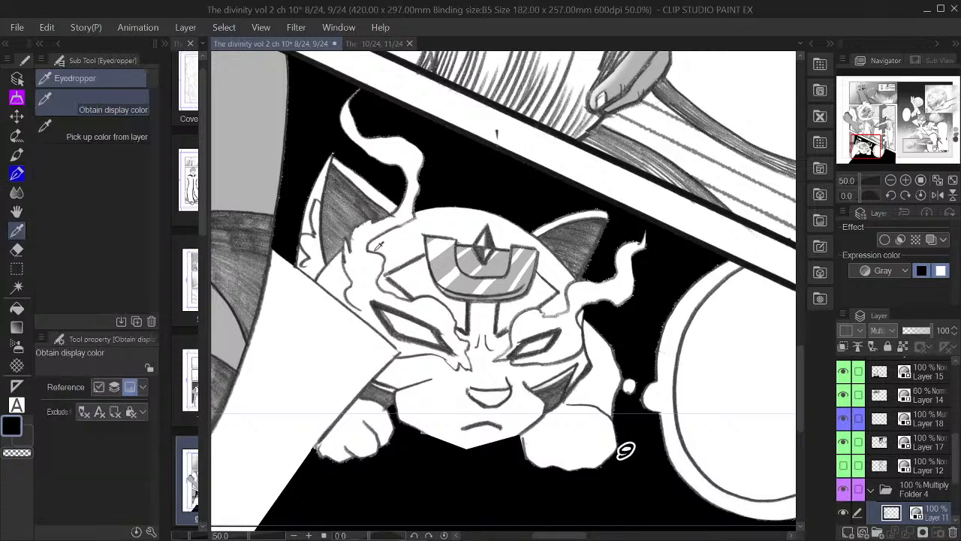
pyautogui.click(453, 267)
pyautogui.click(23, 174)
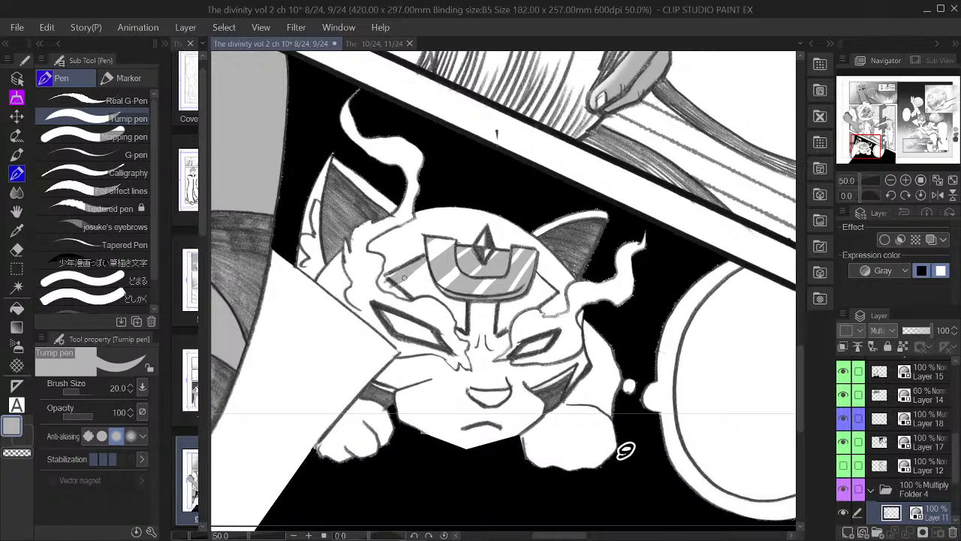
# Draw diagonal grey stripes across the cat's forehead, from around the headband down toward the eyes, redoing unsatisfactory strokes
pyautogui.moveTo(418, 266); pyautogui.dragTo(399, 280)
pyautogui.hotkey('ctrl', 'z')
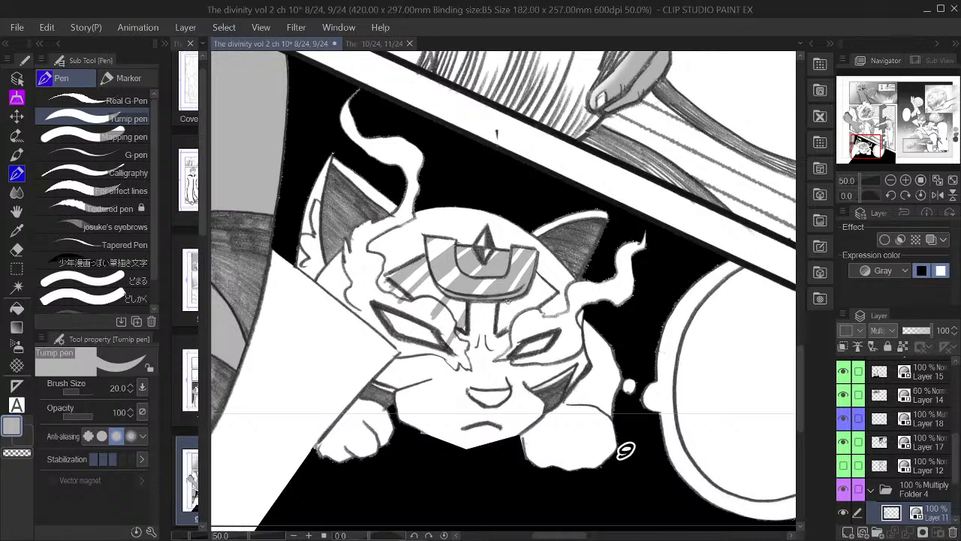
pyautogui.moveTo(511, 297); pyautogui.dragTo(485, 333)
pyautogui.hotkey('ctrl', 'z')
pyautogui.moveTo(517, 300); pyautogui.dragTo(479, 352)
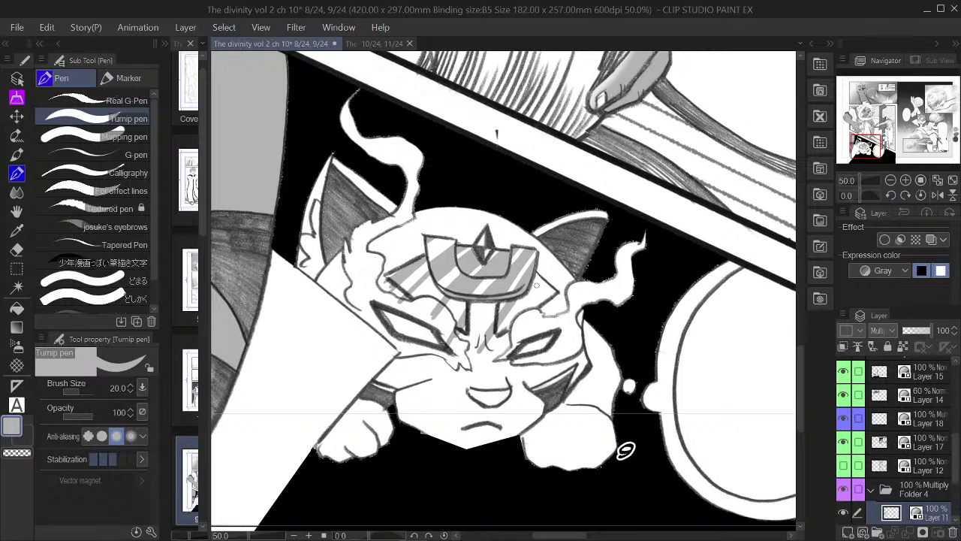
pyautogui.moveTo(539, 285); pyautogui.dragTo(501, 353)
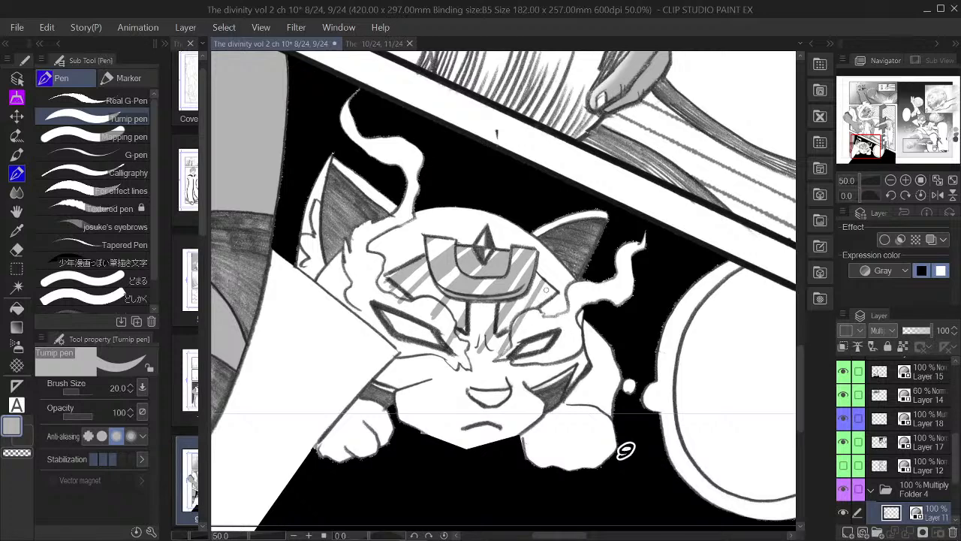
# Try another diagonal grey stripe from the right side of the headband down to the cat's eye, undoing each attempt
pyautogui.moveTo(544, 285); pyautogui.dragTo(503, 358)
pyautogui.hotkey('ctrl', 'z')
pyautogui.moveTo(545, 283); pyautogui.dragTo(503, 355)
pyautogui.hotkey('ctrl', 'z')
# Compare the forehead stripes with the rest of the spread and reduce the Turnip pen's brush size to 10
pyautogui.click(891, 180)
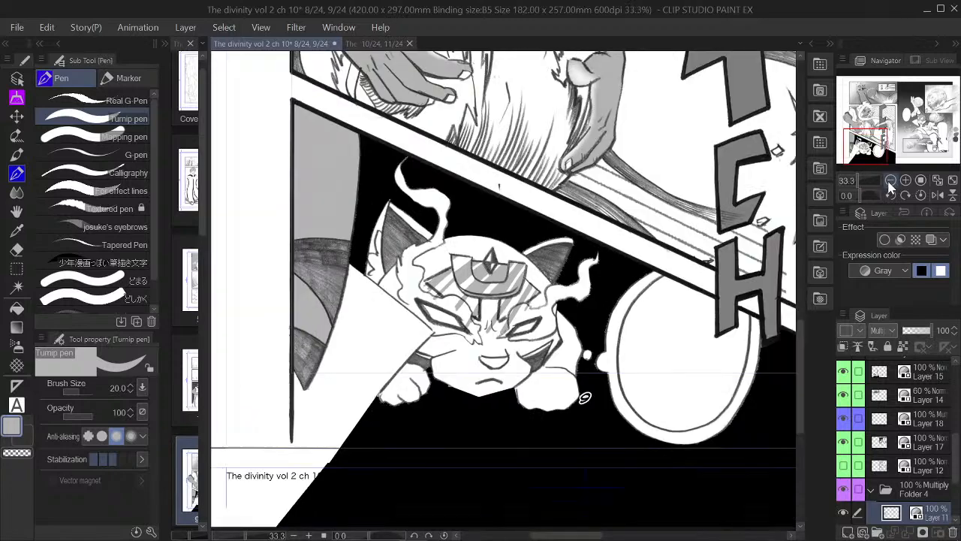
pyautogui.click(890, 180)
pyautogui.click(891, 180)
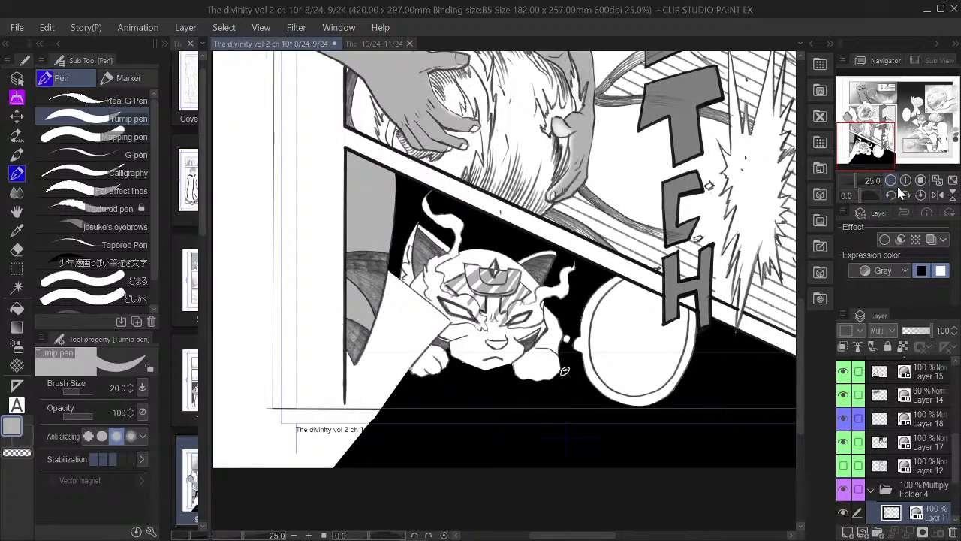
pyautogui.click(891, 180)
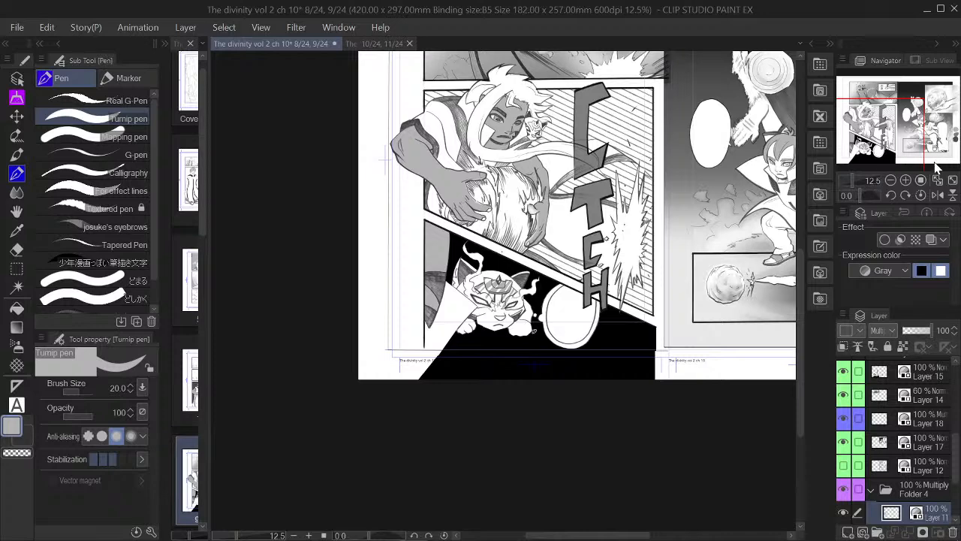
pyautogui.doubleClick(906, 180)
pyautogui.doubleClick(906, 180)
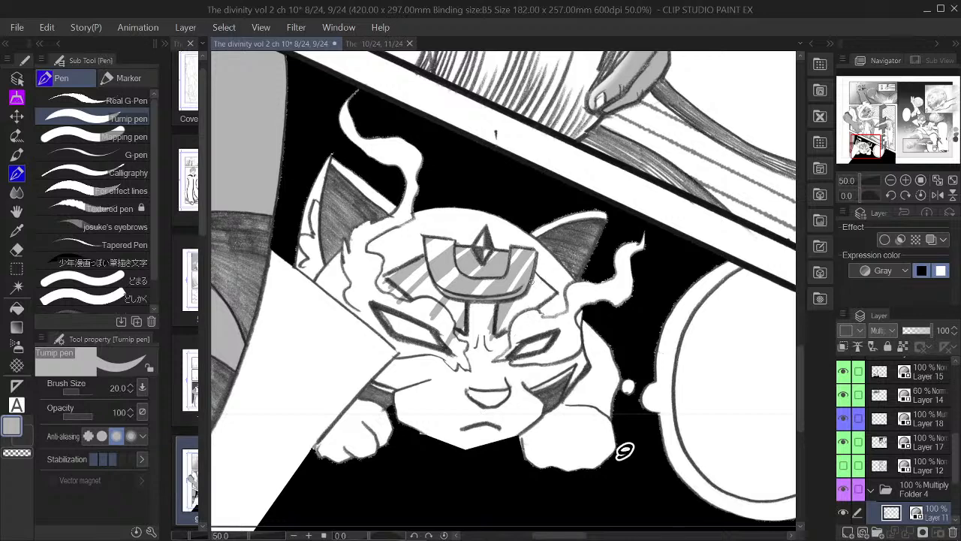
pyautogui.press('[')
pyautogui.press('[')
pyautogui.press('[')
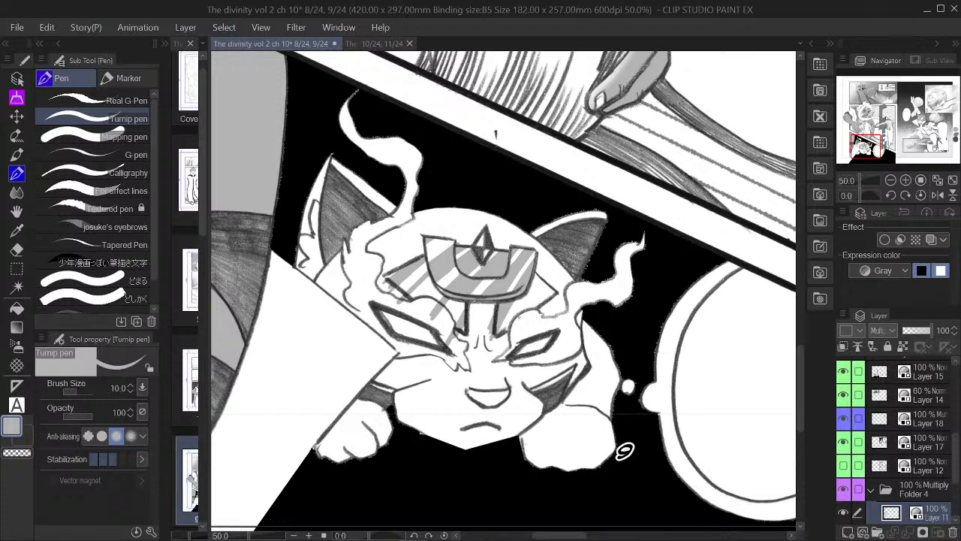
# Add thinner diagonal grey stripes on both sides of the cat's brow and switch the pen to transparent color
pyautogui.moveTo(525, 302); pyautogui.dragTo(506, 344)
pyautogui.moveTo(542, 282); pyautogui.dragTo(511, 339)
pyautogui.hotkey('ctrl', 'z')
pyautogui.moveTo(547, 289); pyautogui.dragTo(528, 322)
pyautogui.moveTo(551, 288); pyautogui.dragTo(537, 314)
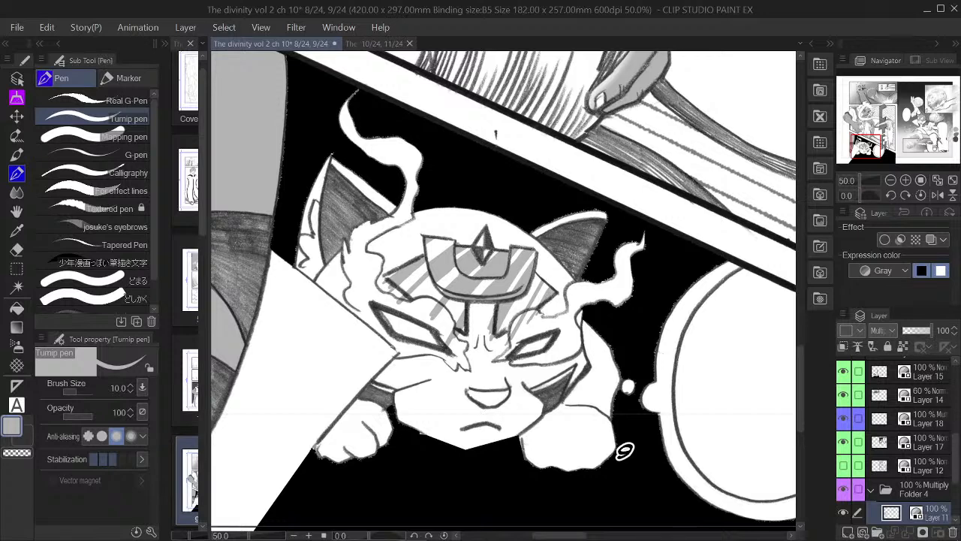
pyautogui.moveTo(429, 275)
pyautogui.mouseDown()
pyautogui.moveTo(402, 311)
pyautogui.moveTo(417, 296)
pyautogui.mouseUp()
pyautogui.click(18, 452)
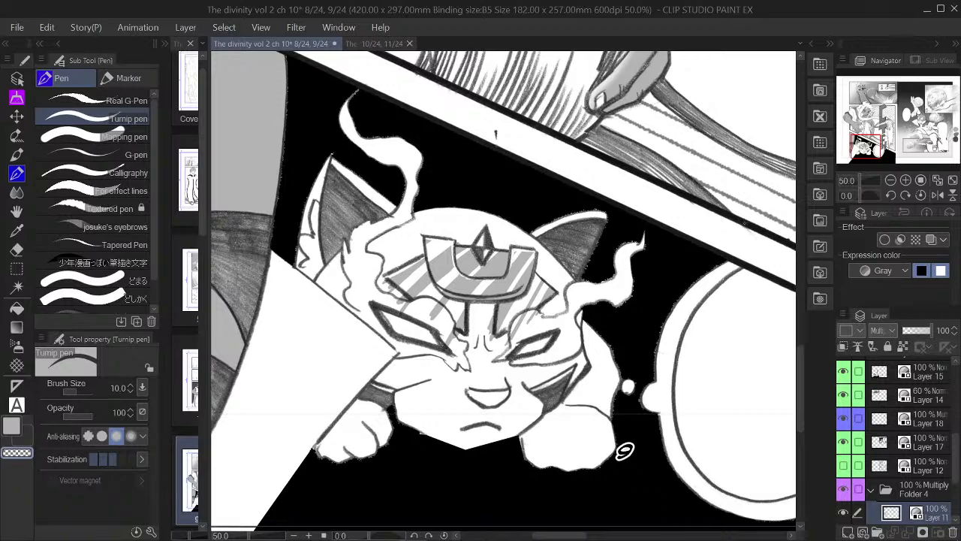
# Examine the striped cat within the spread, along with the CLTCH lettering and the adjoining right page
pyautogui.click(890, 181)
pyautogui.click(891, 181)
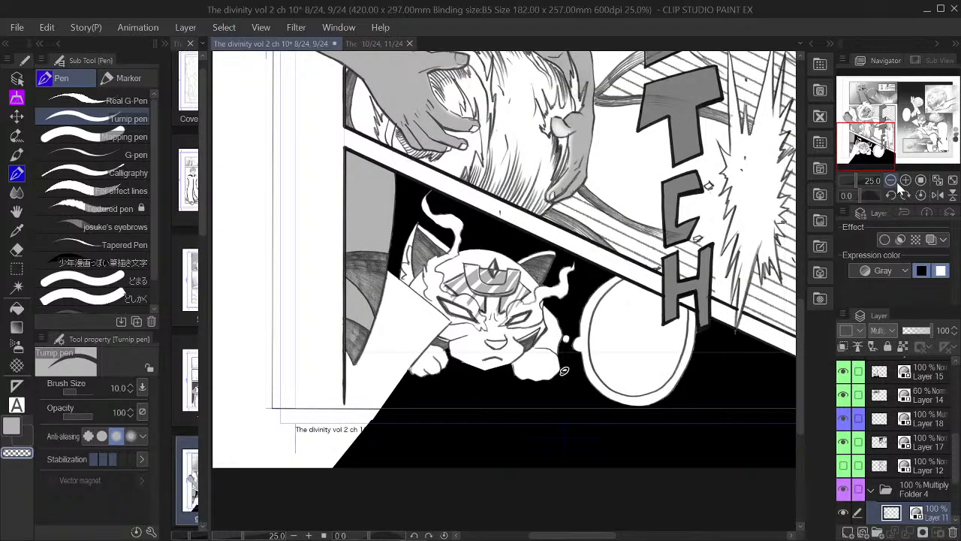
pyautogui.moveTo(880, 143); pyautogui.dragTo(883, 145)
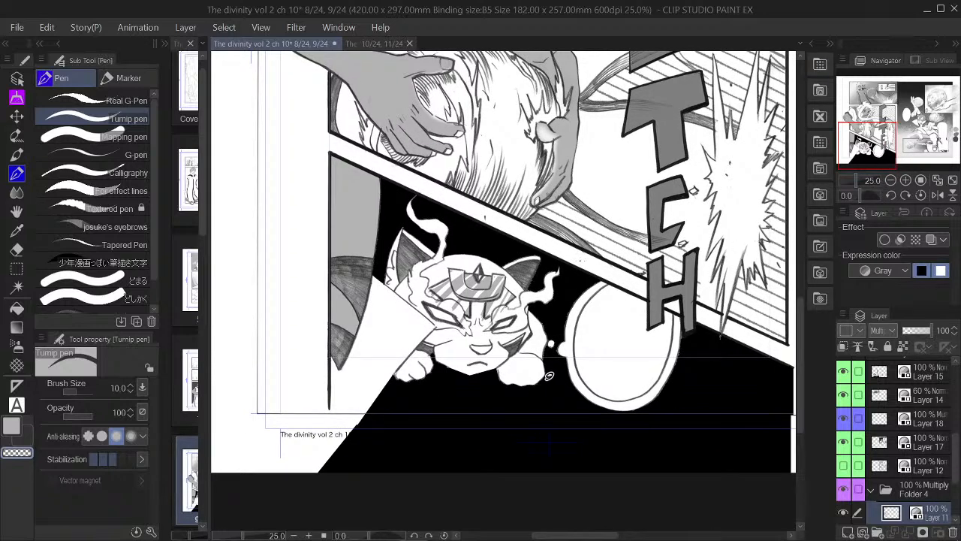
pyautogui.click(890, 180)
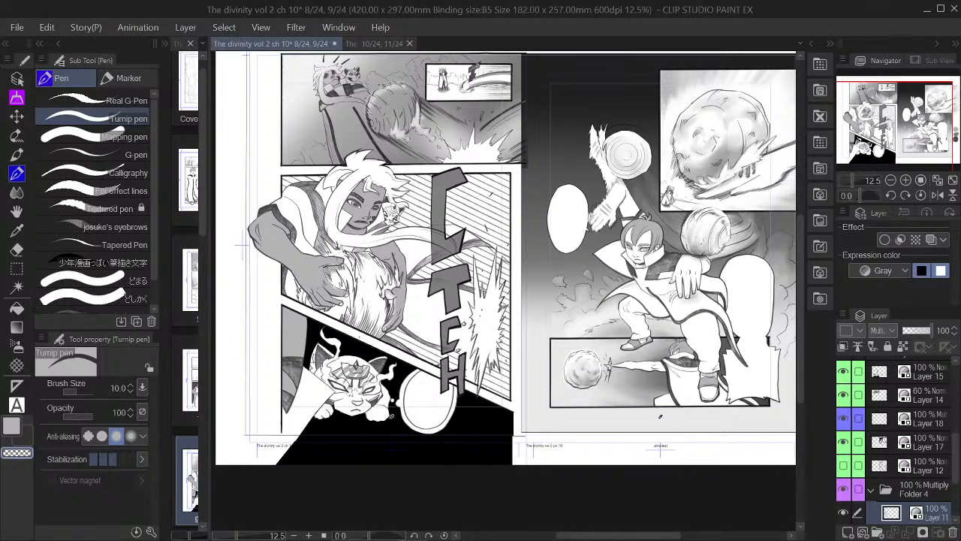
pyautogui.click(906, 130)
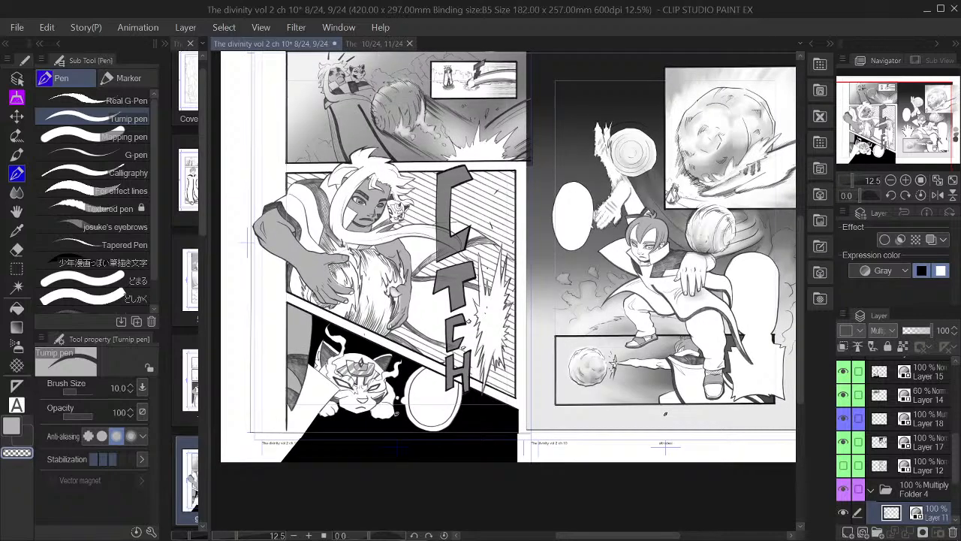
pyautogui.click(906, 180)
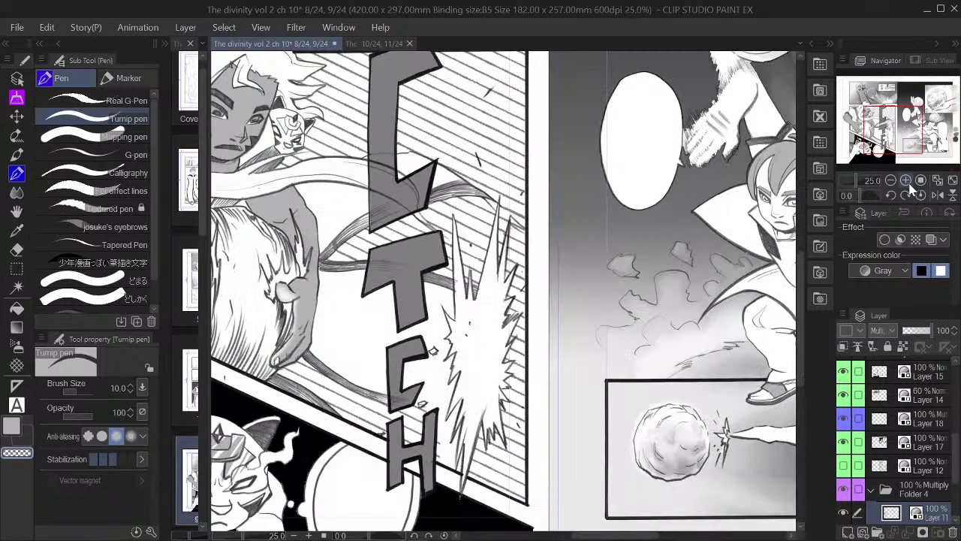
# Examine the cat's striped face against both pages of the spread, up close and from a distance
pyautogui.moveTo(884, 125)
pyautogui.mouseDown()
pyautogui.moveTo(869, 130)
pyautogui.moveTo(879, 116)
pyautogui.moveTo(879, 137)
pyautogui.moveTo(876, 96)
pyautogui.moveTo(876, 127)
pyautogui.mouseUp()
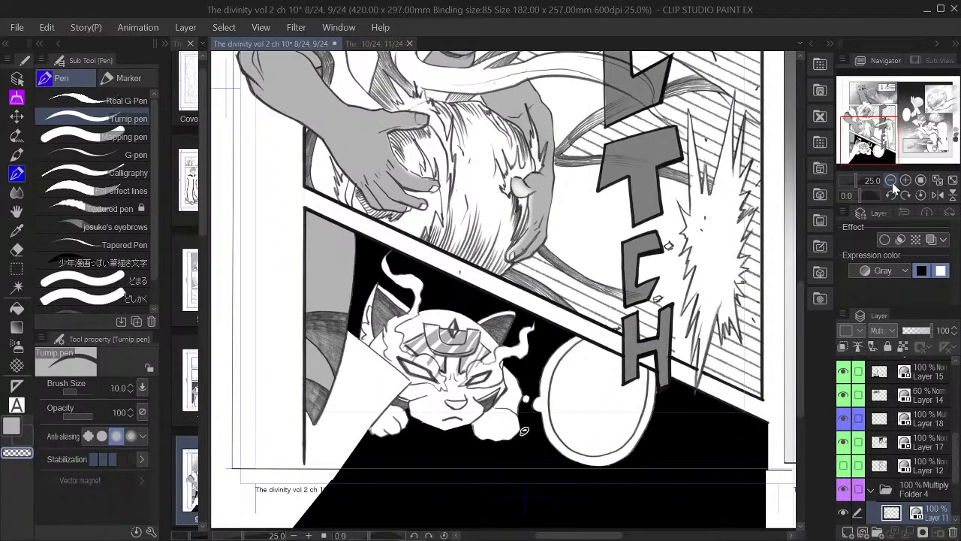
pyautogui.click(892, 182)
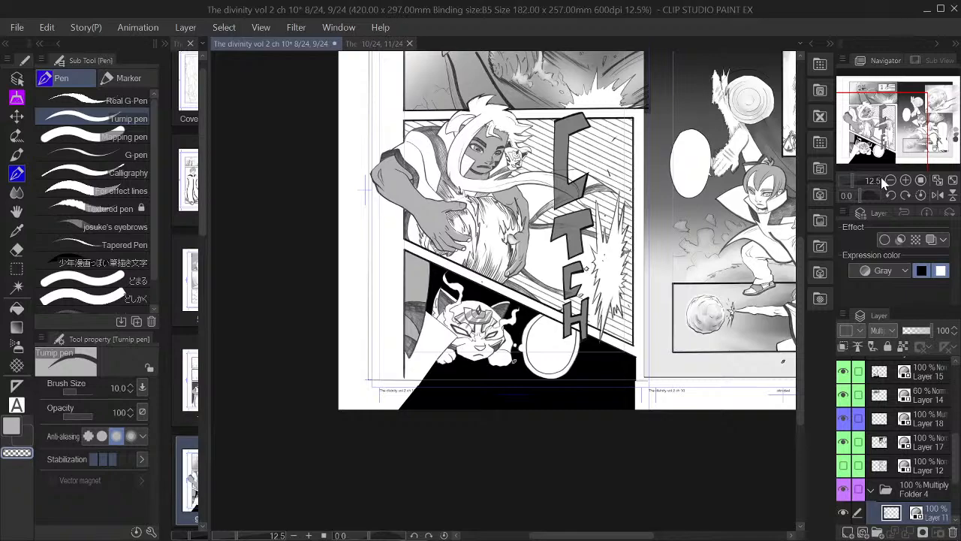
pyautogui.moveTo(885, 125); pyautogui.dragTo(908, 112)
pyautogui.moveTo(664, 431); pyautogui.dragTo(642, 432)
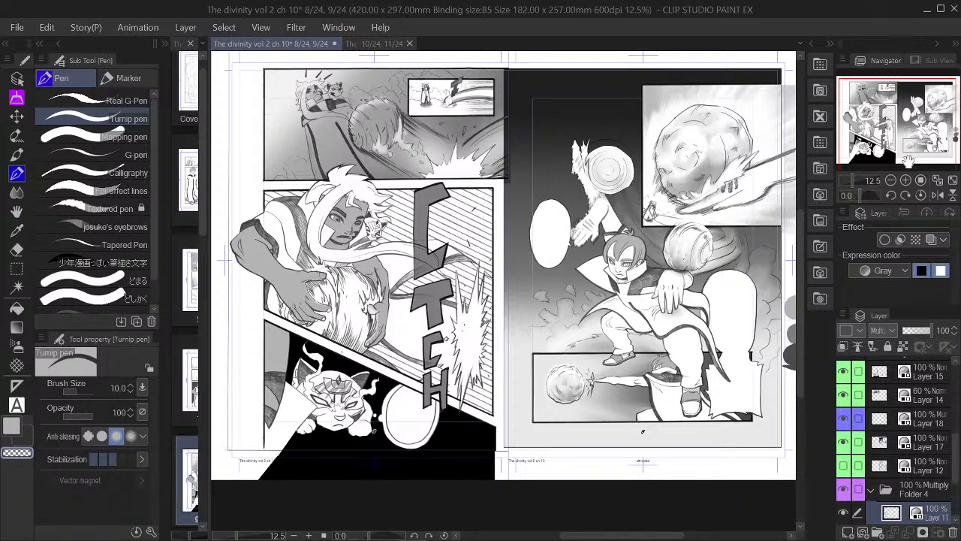
pyautogui.moveTo(909, 153); pyautogui.dragTo(908, 153)
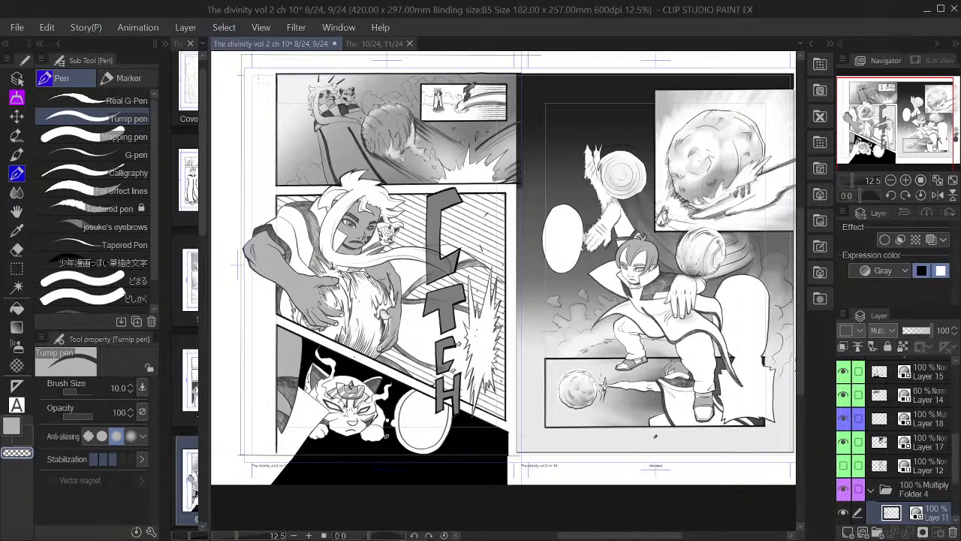
pyautogui.moveTo(882, 119); pyautogui.dragTo(877, 122)
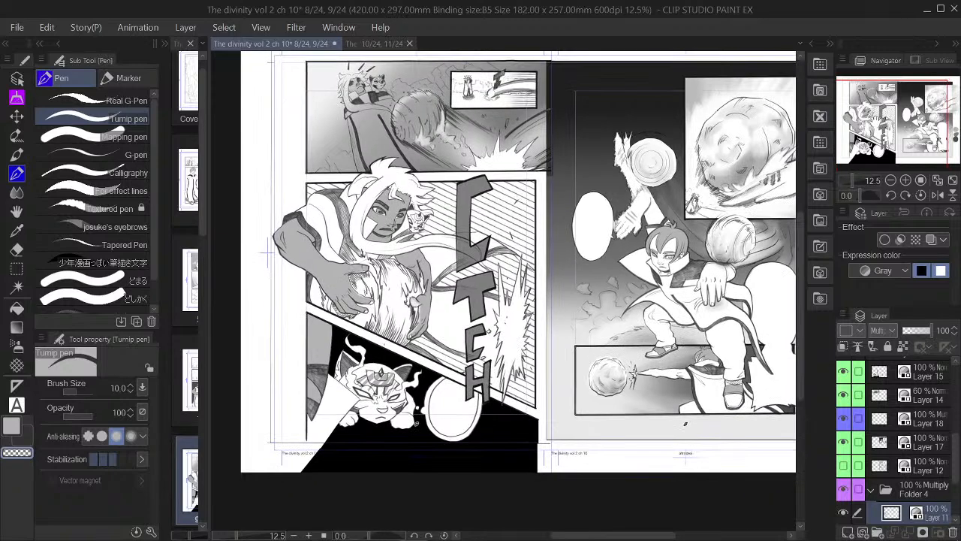
pyautogui.scroll(3, 394, 283)
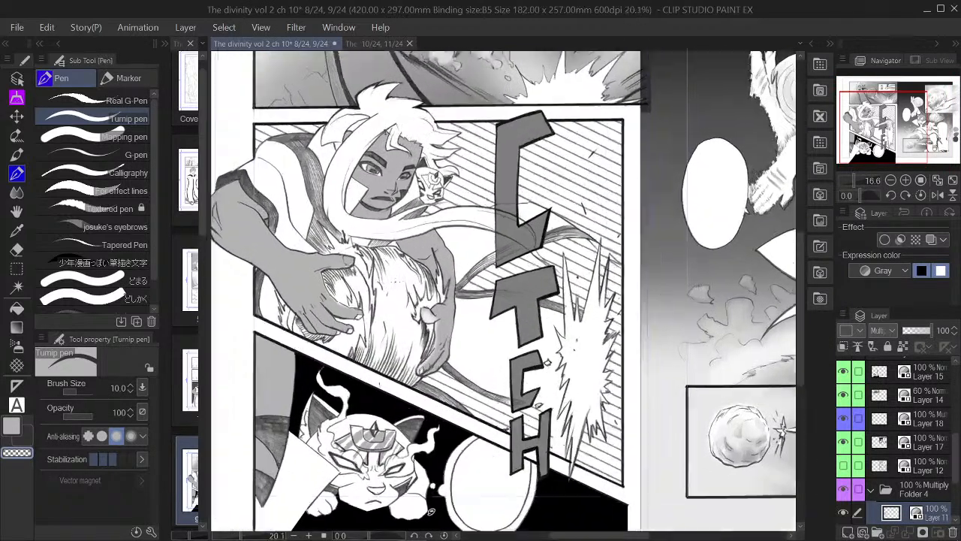
pyautogui.moveTo(431, 511); pyautogui.dragTo(451, 443)
pyautogui.scroll(3, 451, 444)
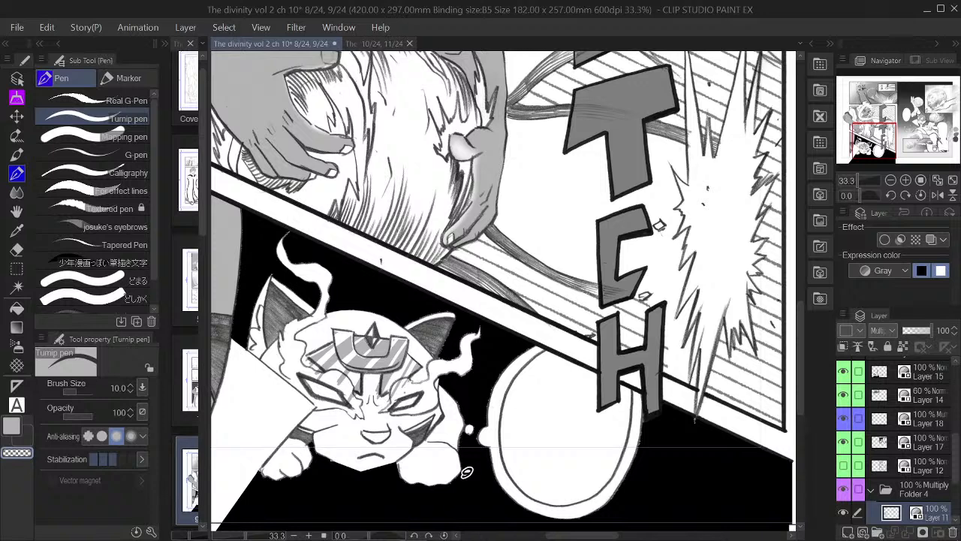
# Trim the grey stripes between the cat's eyes with transparent color and switch the Turnip pen back to grey
pyautogui.moveTo(400, 385); pyautogui.dragTo(389, 392)
pyautogui.moveTo(380, 386); pyautogui.dragTo(377, 395)
pyautogui.press('c')
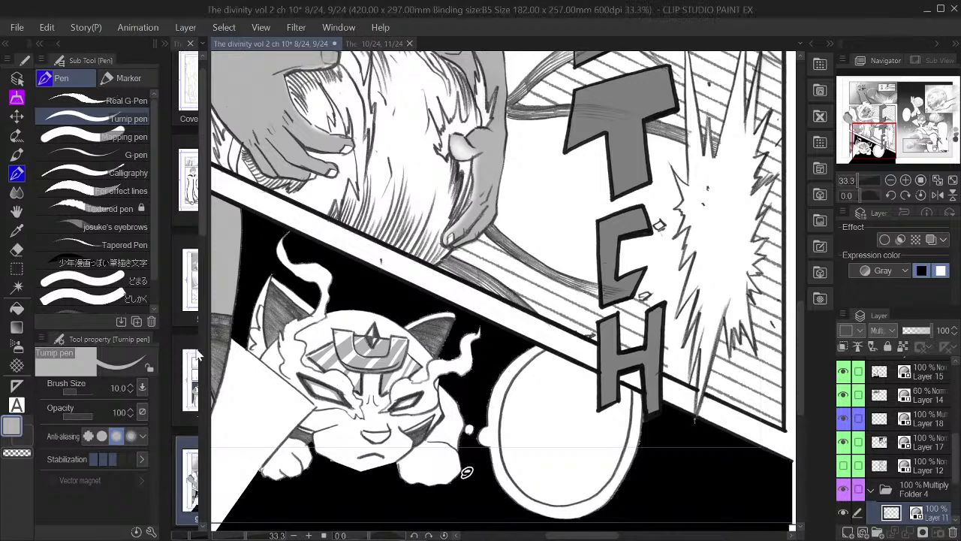
# Fill the flame beside the cat's right-hand eye and the patch around that eye with grey, using the All layers fill
pyautogui.moveTo(466, 472); pyautogui.dragTo(481, 439)
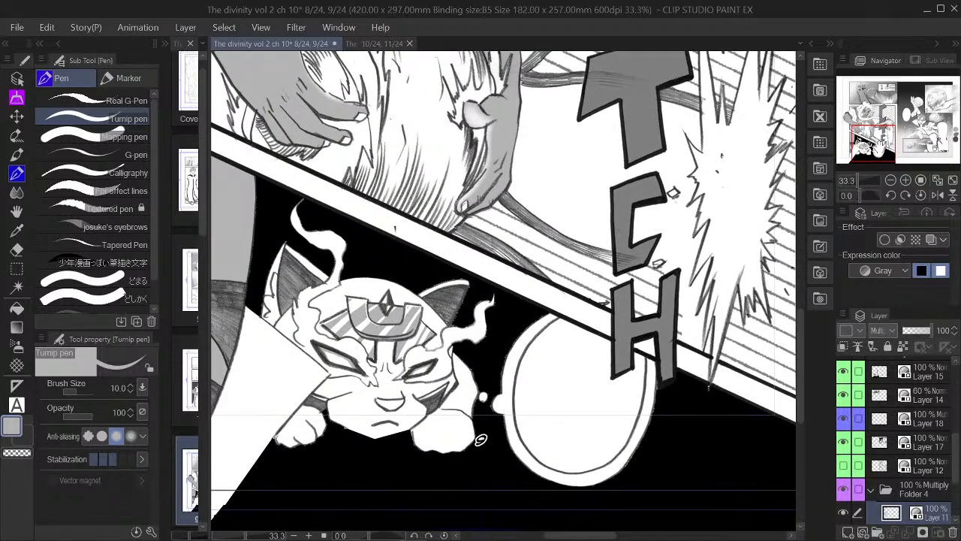
pyautogui.click(892, 182)
pyautogui.click(892, 182)
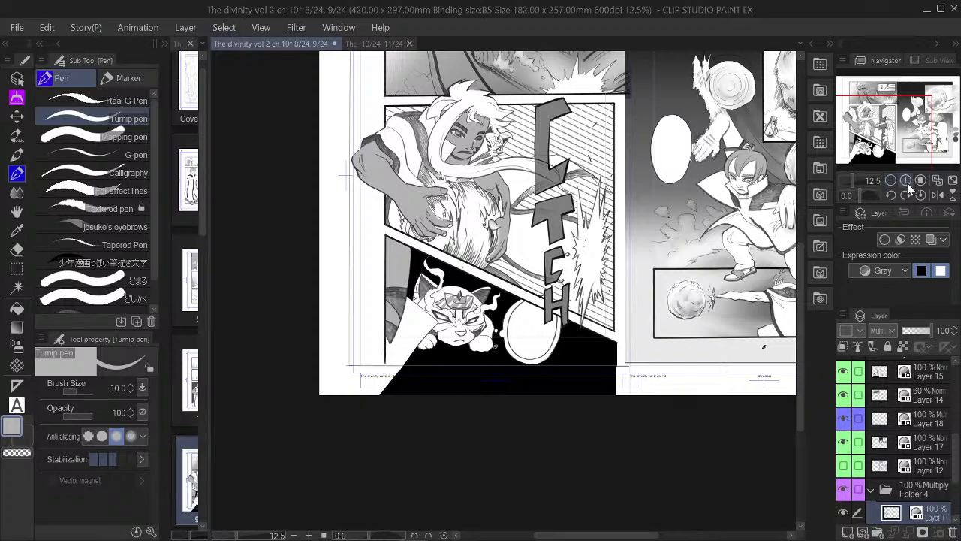
pyautogui.click(906, 181)
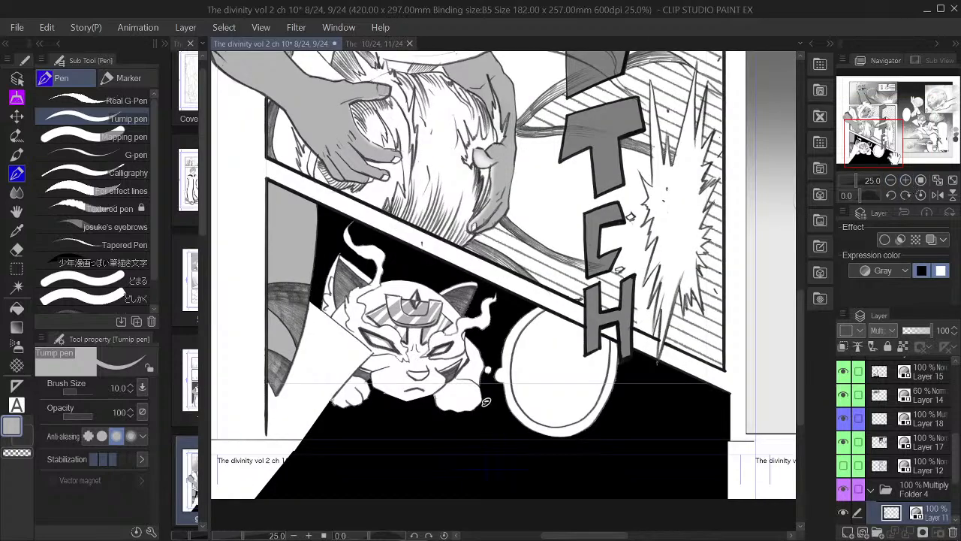
pyautogui.click(906, 181)
pyautogui.scroll(3, 441, 436)
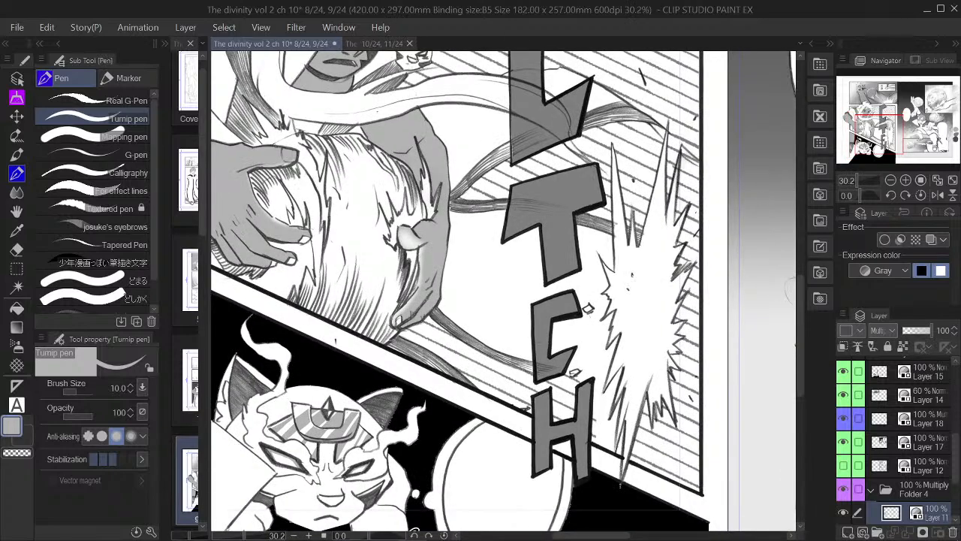
pyautogui.moveTo(414, 531); pyautogui.dragTo(522, 431)
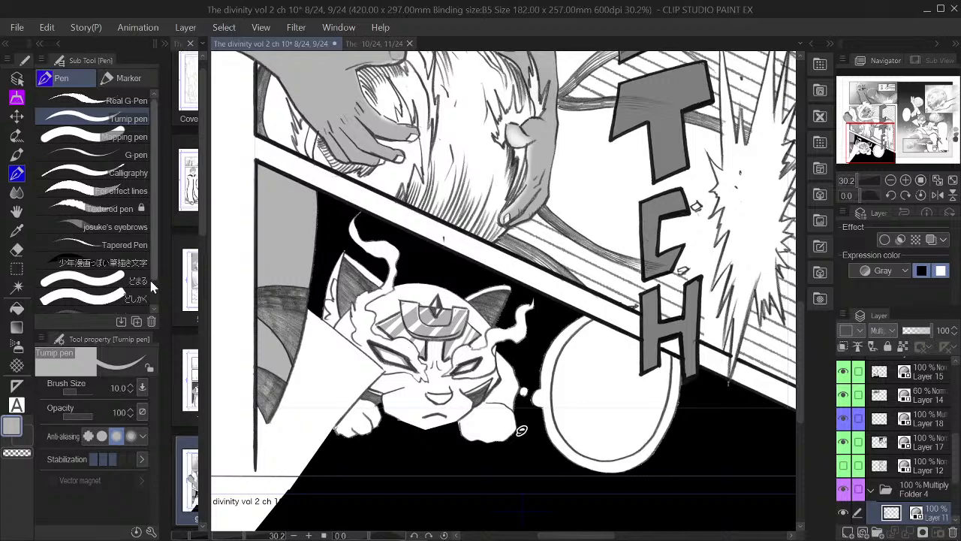
pyautogui.click(17, 308)
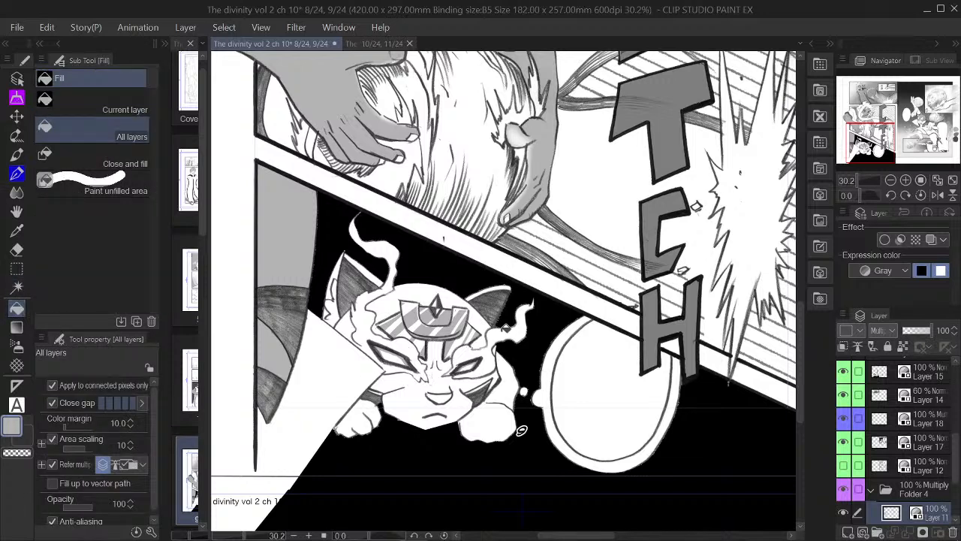
pyautogui.click(509, 333)
pyautogui.click(477, 357)
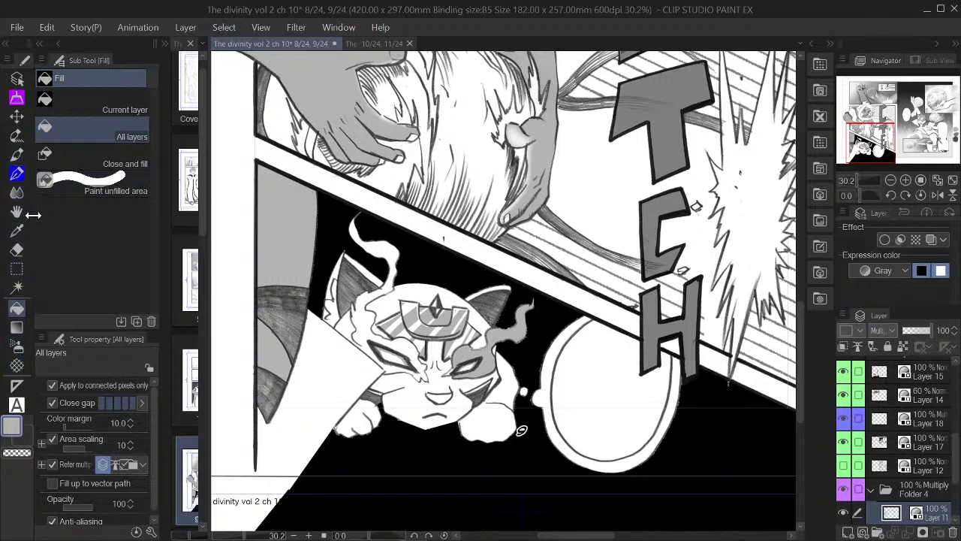
# Fade the grey of the right-hand flame and eye patch with the Soft airbrush in transparent color at size 100, then return to grey
pyautogui.click(18, 347)
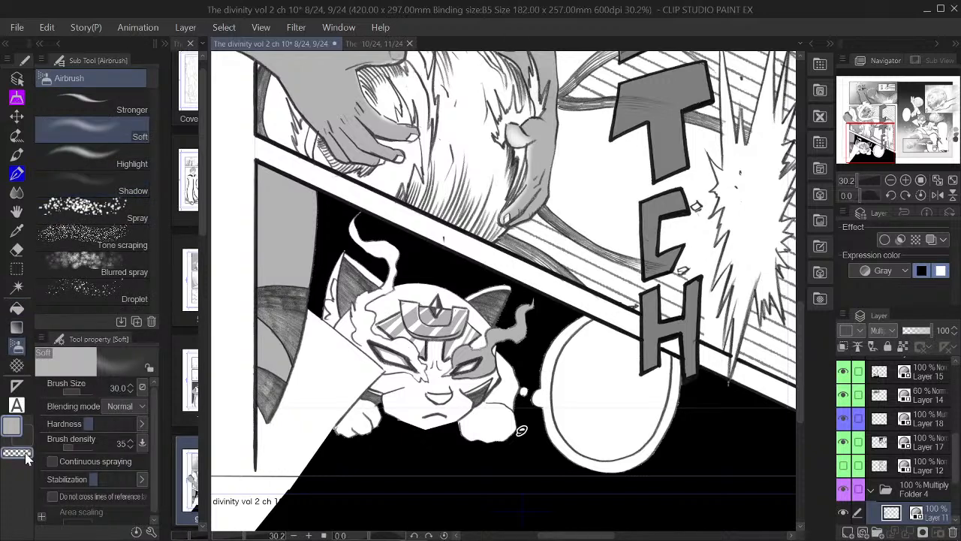
pyautogui.moveTo(473, 365)
pyautogui.mouseDown()
pyautogui.moveTo(461, 359)
pyautogui.moveTo(484, 360)
pyautogui.moveTo(478, 366)
pyautogui.moveTo(491, 339)
pyautogui.moveTo(523, 328)
pyautogui.moveTo(499, 332)
pyautogui.moveTo(485, 365)
pyautogui.moveTo(469, 369)
pyautogui.moveTo(484, 372)
pyautogui.moveTo(487, 362)
pyautogui.moveTo(462, 359)
pyautogui.moveTo(455, 370)
pyautogui.moveTo(471, 355)
pyautogui.mouseUp()
pyautogui.press(']')
pyautogui.press(']')
pyautogui.press(']')
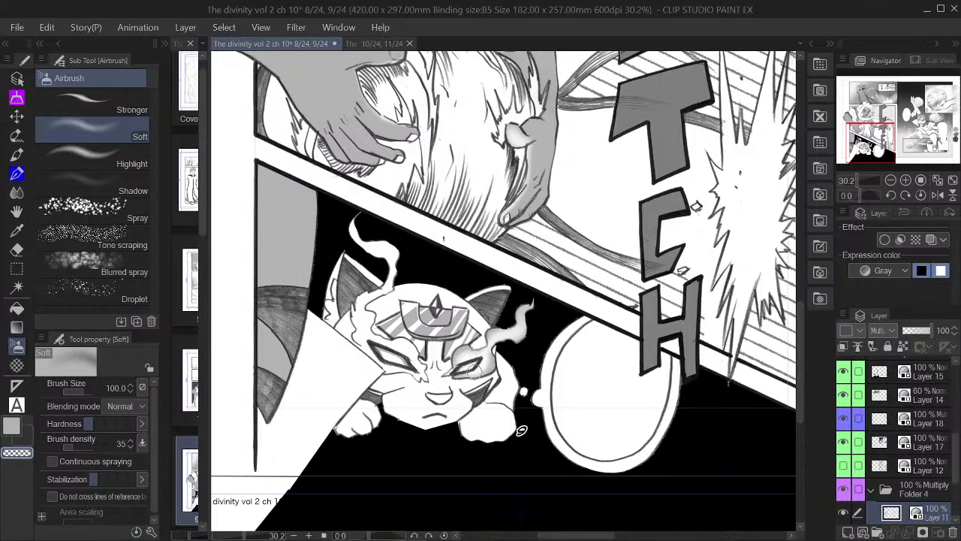
pyautogui.moveTo(462, 374)
pyautogui.mouseDown()
pyautogui.moveTo(486, 359)
pyautogui.moveTo(473, 377)
pyautogui.moveTo(459, 375)
pyautogui.moveTo(484, 362)
pyautogui.moveTo(464, 361)
pyautogui.moveTo(487, 357)
pyautogui.moveTo(492, 339)
pyautogui.moveTo(489, 360)
pyautogui.moveTo(507, 347)
pyautogui.moveTo(484, 363)
pyautogui.moveTo(529, 344)
pyautogui.moveTo(483, 365)
pyautogui.mouseUp()
pyautogui.press('c')
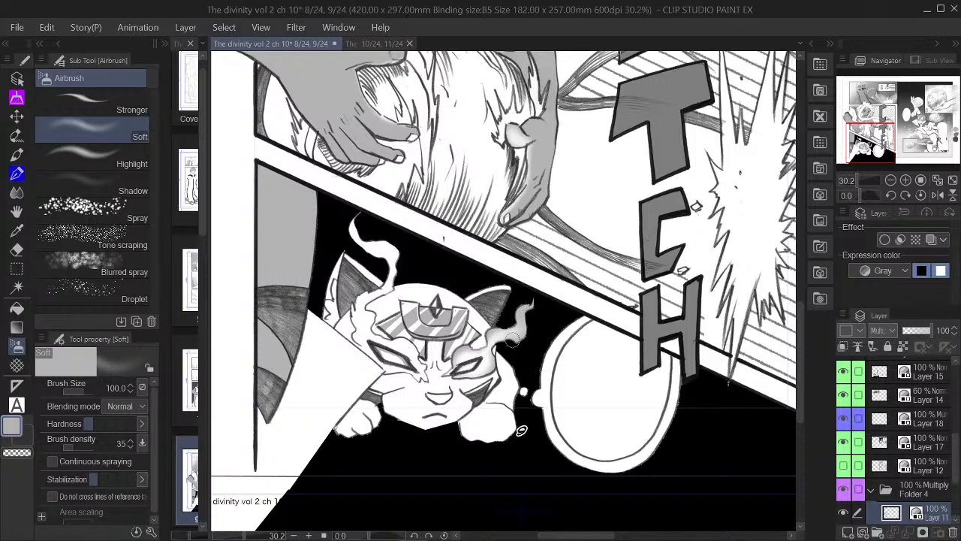
# Fill the flame above the cat's left-hand eye, the patch around that eye and the small gaps near the nose with grey
pyautogui.click(893, 179)
pyautogui.click(892, 181)
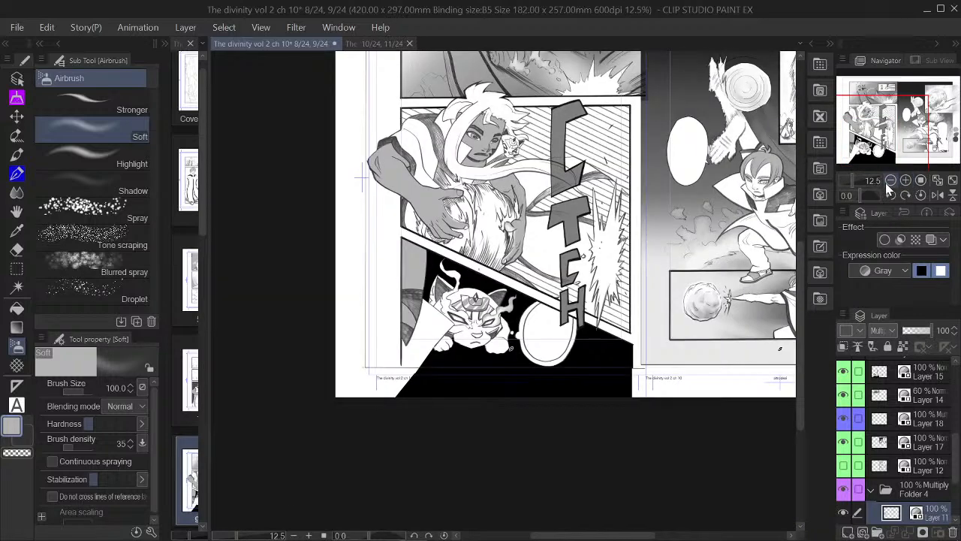
pyautogui.click(907, 181)
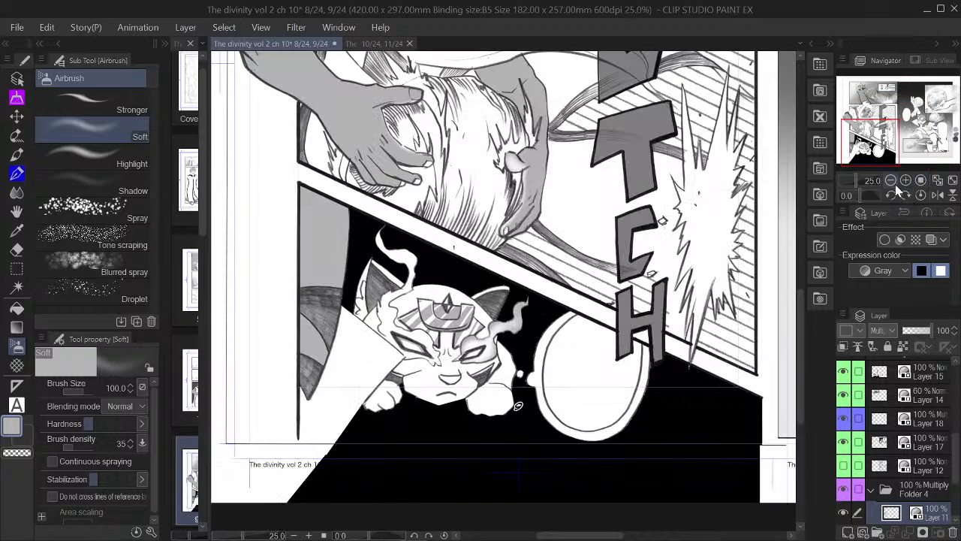
pyautogui.moveTo(885, 136); pyautogui.dragTo(881, 148)
pyautogui.click(906, 181)
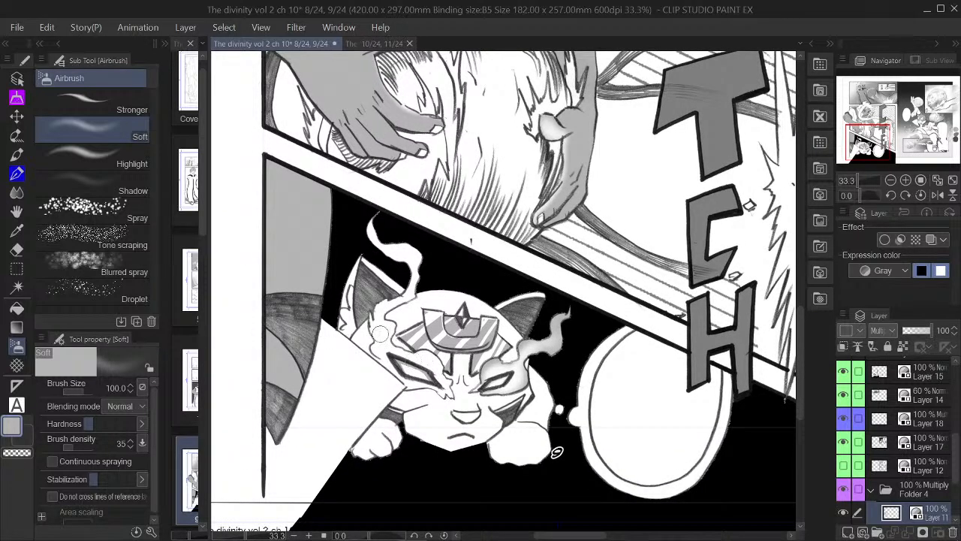
pyautogui.click(119, 99)
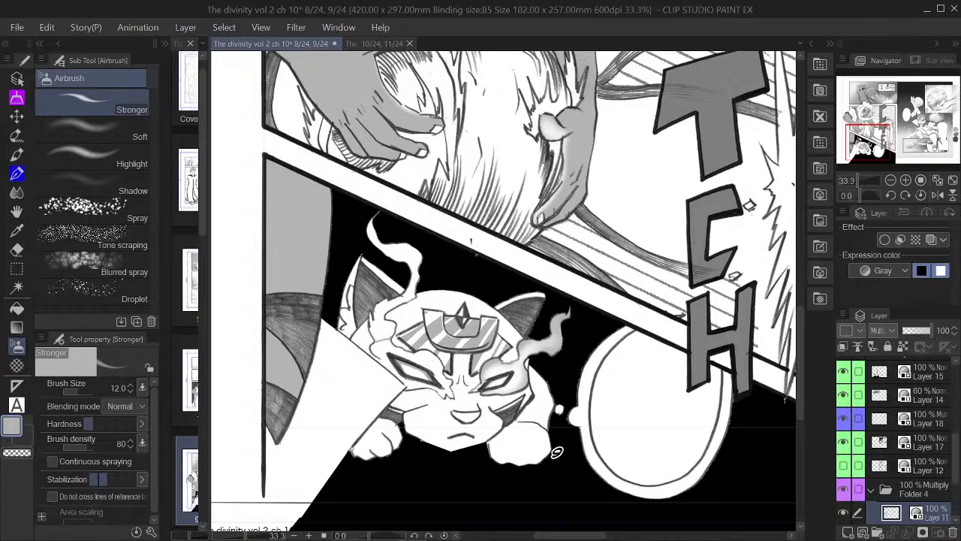
pyautogui.click(17, 308)
pyautogui.click(411, 298)
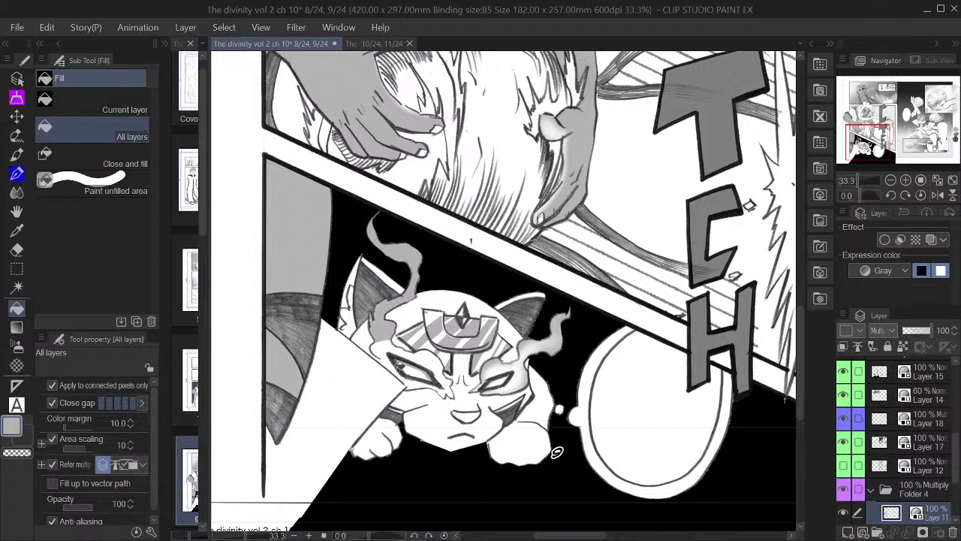
pyautogui.click(386, 348)
pyautogui.click(427, 358)
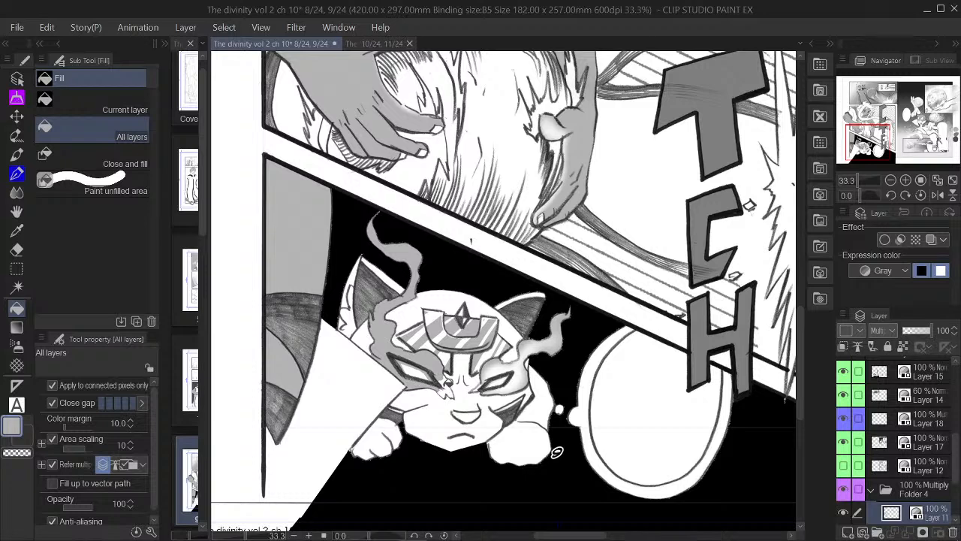
pyautogui.click(450, 383)
pyautogui.click(454, 392)
# Set up the Stronger airbrush with transparent color and a brush size of 70
pyautogui.click(16, 326)
pyautogui.click(16, 345)
pyautogui.click(27, 452)
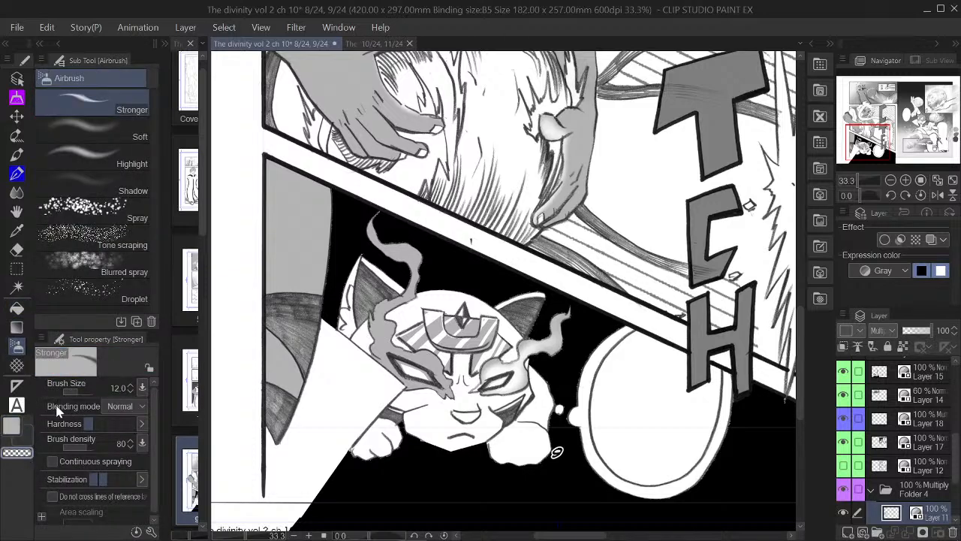
pyautogui.press(']')
pyautogui.press(']')
pyautogui.press(']')
pyautogui.press(']')
pyautogui.press(']')
pyautogui.press(']')
pyautogui.press(']')
pyautogui.press(']')
pyautogui.press(']')
pyautogui.press(']')
pyautogui.press(']')
pyautogui.press(']')
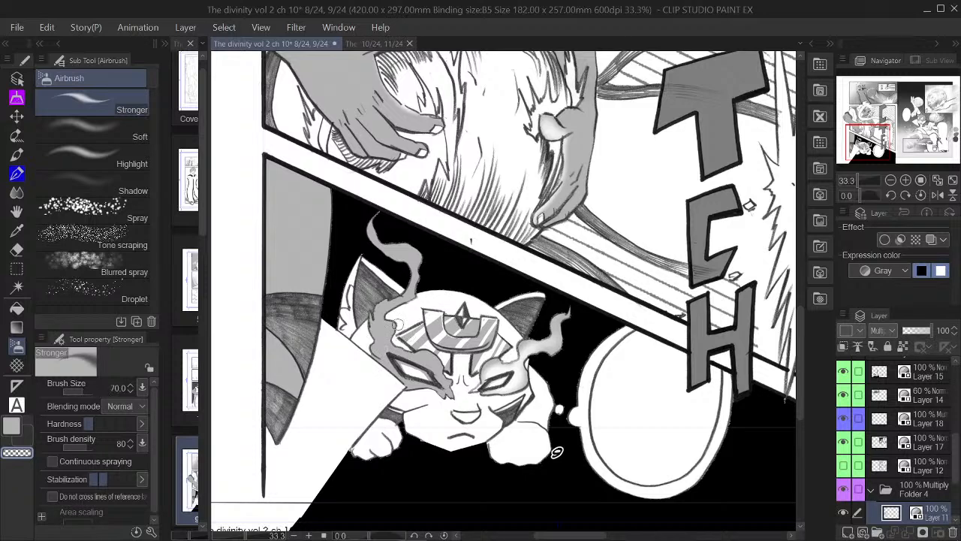
# Fade the grey around the left-hand eye and flame base with the Soft airbrush, reducing its size from 100 to 60
pyautogui.click(124, 127)
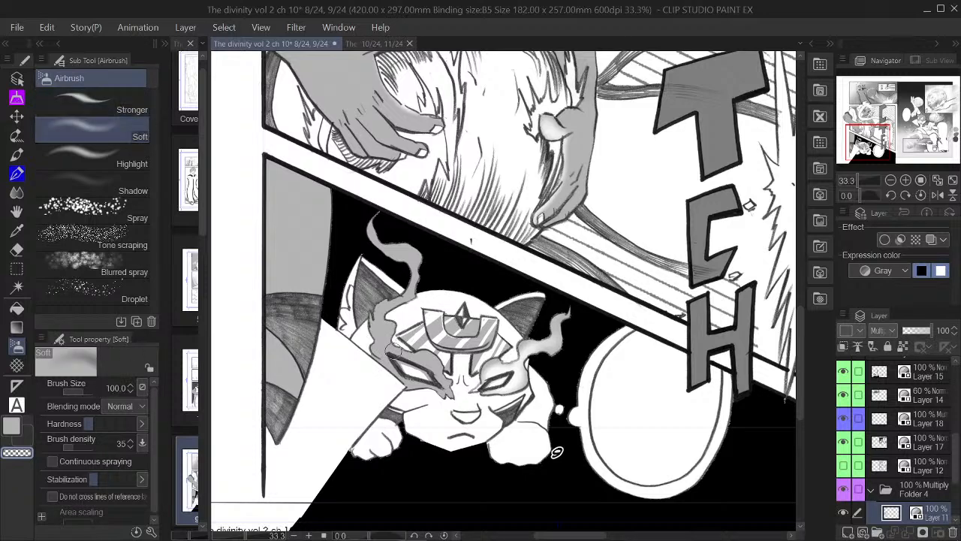
pyautogui.moveTo(386, 350)
pyautogui.mouseDown()
pyautogui.moveTo(432, 372)
pyautogui.moveTo(429, 361)
pyautogui.moveTo(438, 377)
pyautogui.moveTo(492, 366)
pyautogui.moveTo(432, 386)
pyautogui.moveTo(400, 379)
pyautogui.moveTo(389, 347)
pyautogui.moveTo(397, 377)
pyautogui.moveTo(391, 350)
pyautogui.moveTo(388, 366)
pyautogui.moveTo(393, 341)
pyautogui.moveTo(376, 331)
pyautogui.moveTo(390, 346)
pyautogui.moveTo(380, 310)
pyautogui.moveTo(387, 335)
pyautogui.moveTo(377, 337)
pyautogui.moveTo(405, 309)
pyautogui.moveTo(384, 341)
pyautogui.moveTo(387, 329)
pyautogui.moveTo(385, 342)
pyautogui.moveTo(433, 366)
pyautogui.moveTo(398, 356)
pyautogui.moveTo(425, 362)
pyautogui.mouseUp()
pyautogui.press('[')
pyautogui.press('[')
pyautogui.press('[')
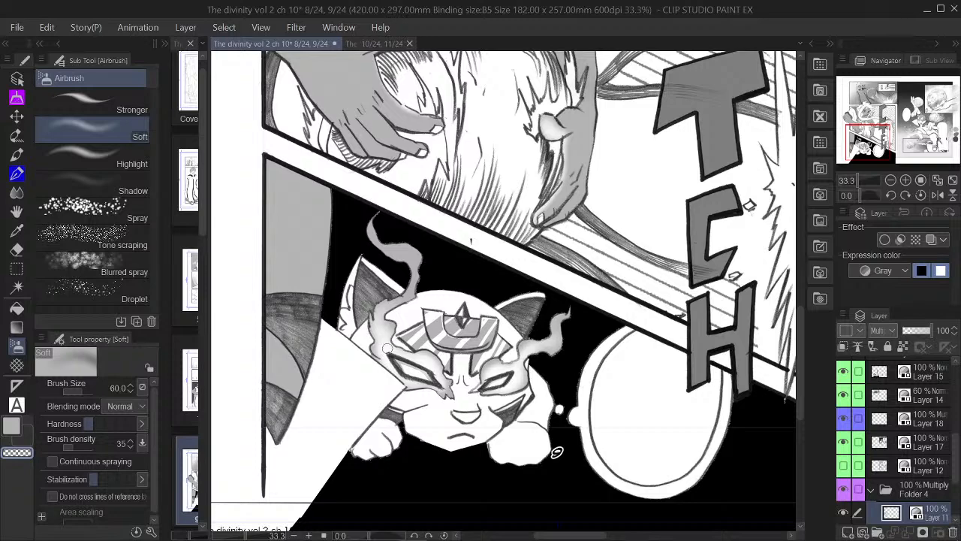
# Examine the shaded flames around the cat's eyes within the full spread and in the bottom panel
pyautogui.click(889, 181)
pyautogui.click(890, 181)
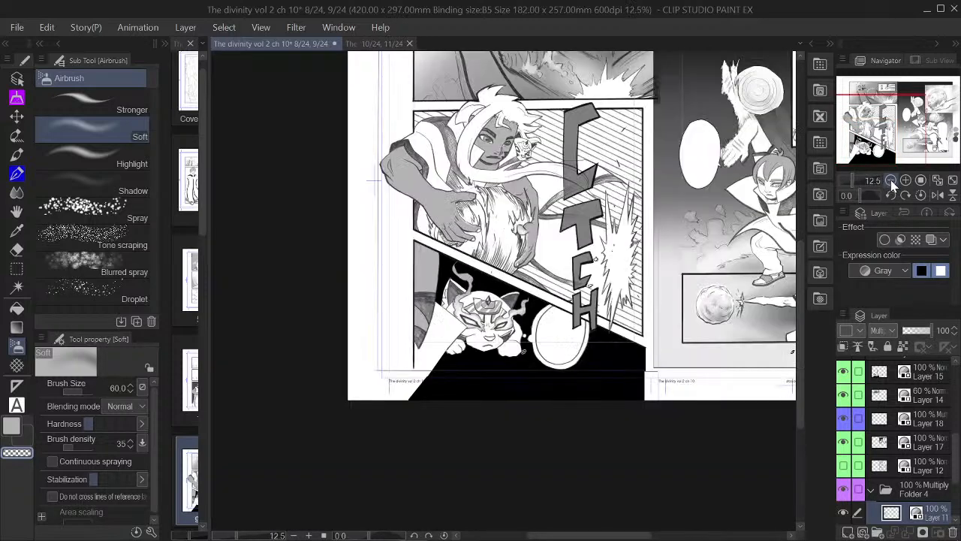
pyautogui.moveTo(887, 134); pyautogui.dragTo(921, 110)
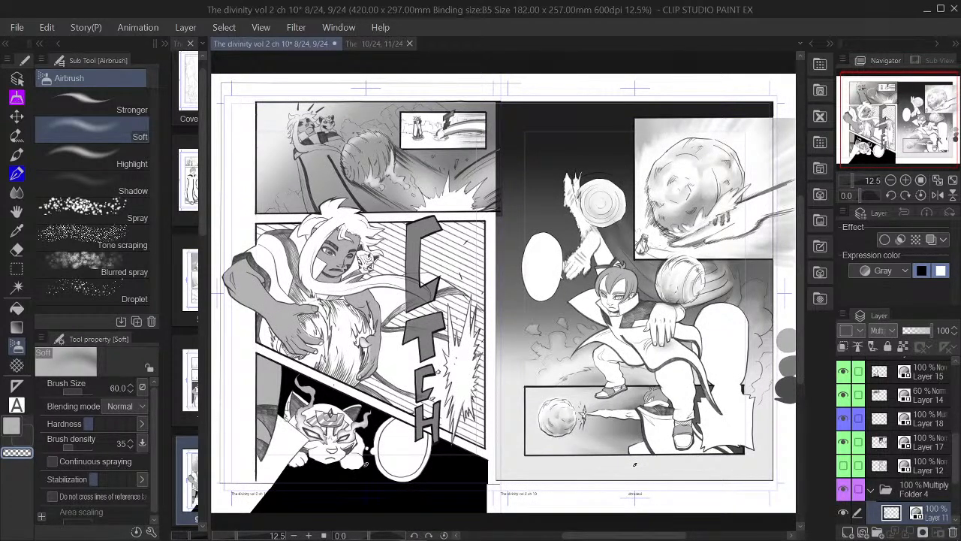
pyautogui.scroll(4, 884, 113)
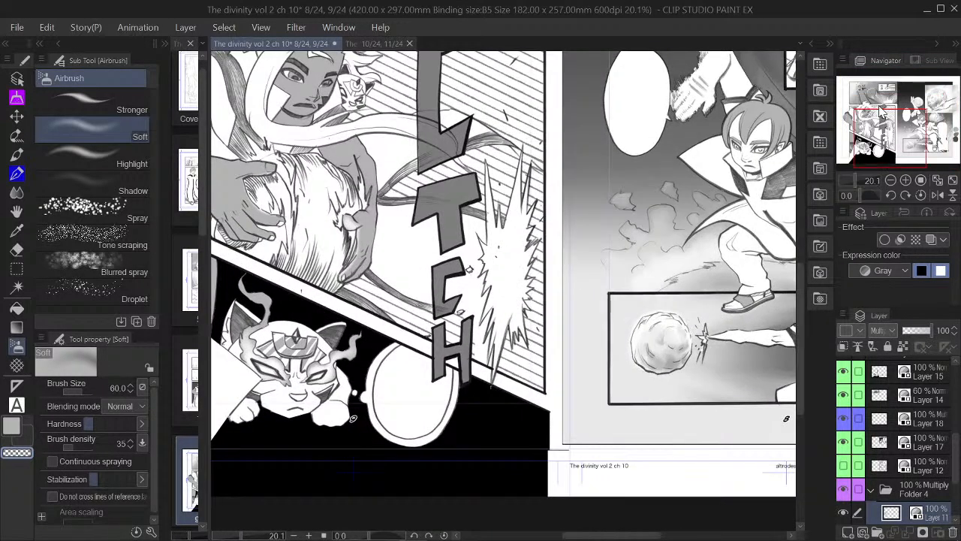
pyautogui.moveTo(884, 113); pyautogui.dragTo(857, 112)
pyautogui.scroll(1, 558, 344)
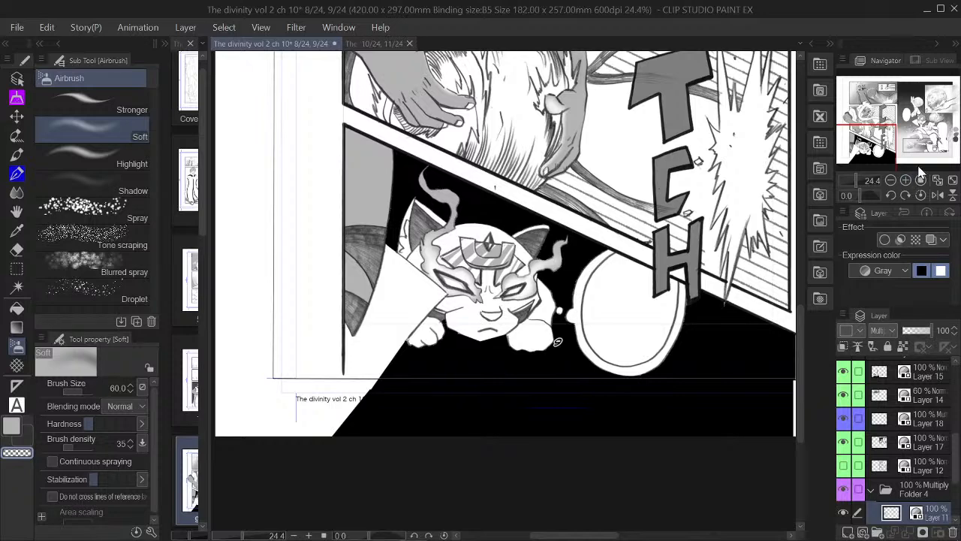
pyautogui.moveTo(558, 343); pyautogui.dragTo(543, 311)
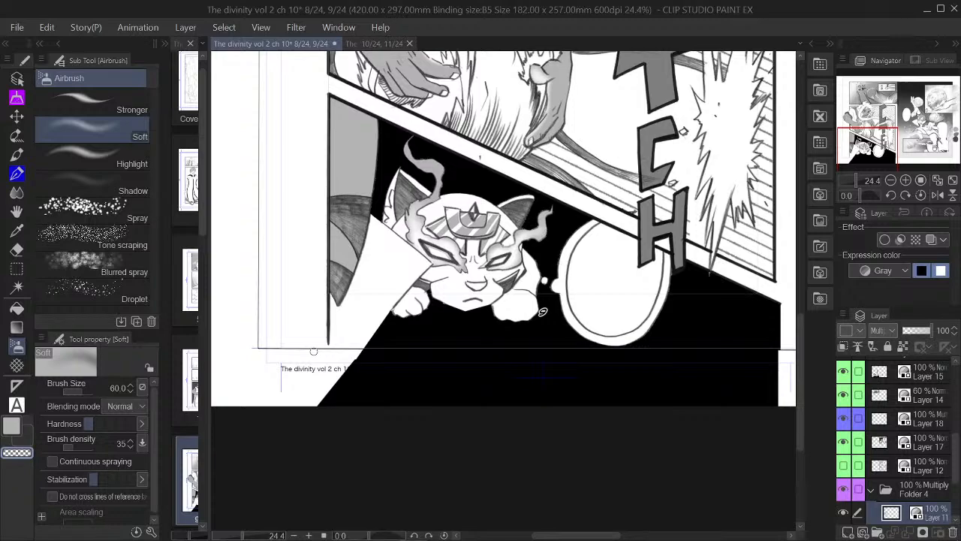
pyautogui.moveTo(868, 153); pyautogui.dragTo(885, 141)
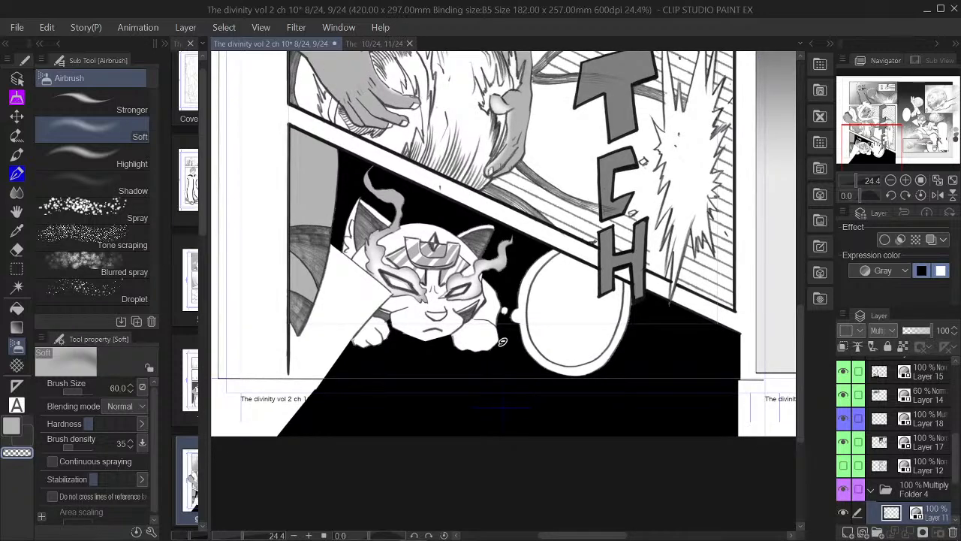
pyautogui.moveTo(884, 141); pyautogui.dragTo(886, 142)
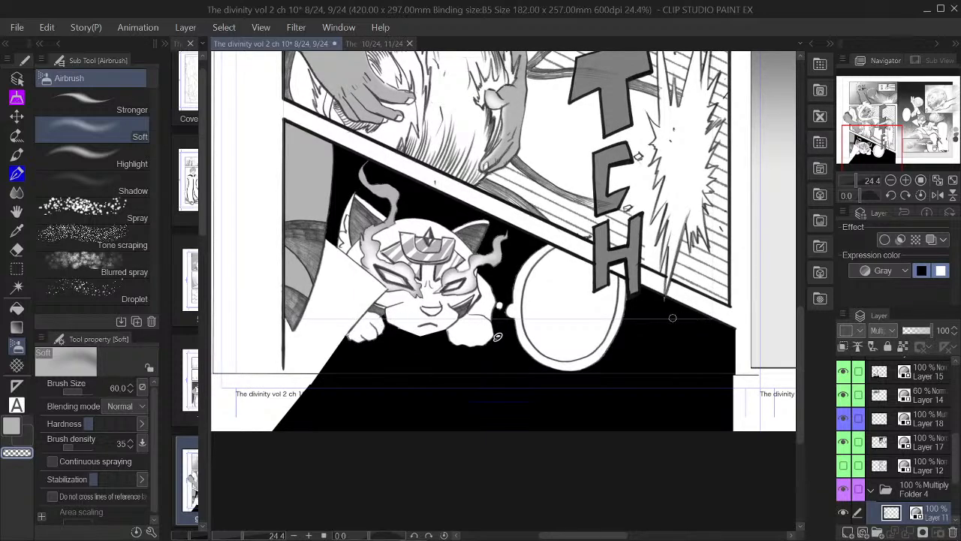
# Draw a straight grey line across the bottom panel along the lower margin guide with the Soft airbrush
pyautogui.press('c')
pyautogui.moveTo(280, 319)
pyautogui.mouseDown()
pyautogui.moveTo(260, 319)
pyautogui.moveTo(424, 317)
pyautogui.moveTo(237, 317)
pyautogui.moveTo(732, 319)
pyautogui.mouseUp()
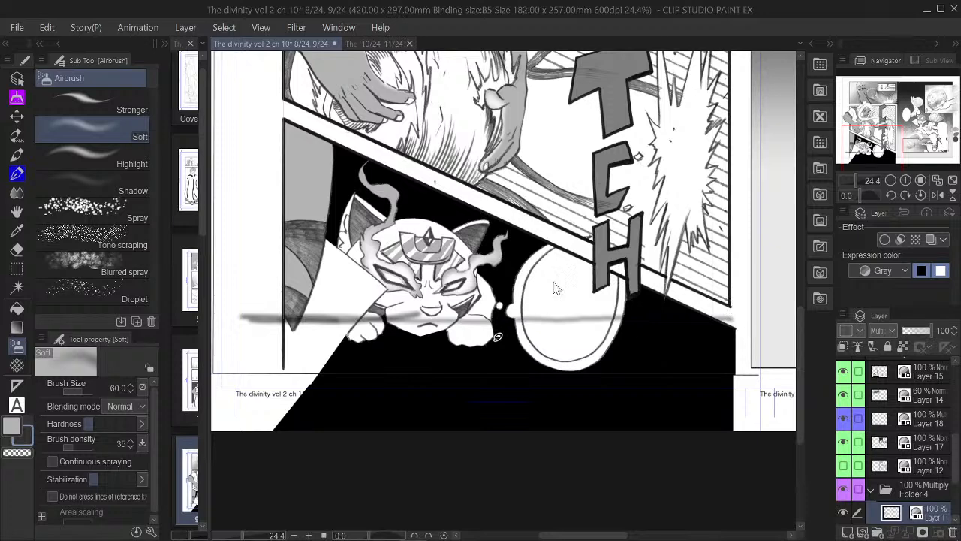
pyautogui.hotkey('ctrl', 'z')
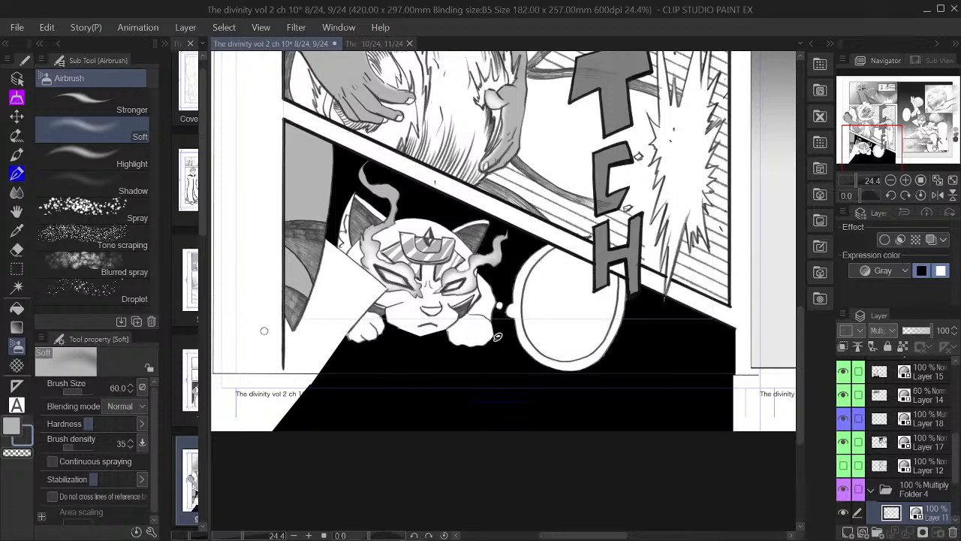
pyautogui.keyDown('shift'); pyautogui.click(733, 320); pyautogui.keyUp('shift')
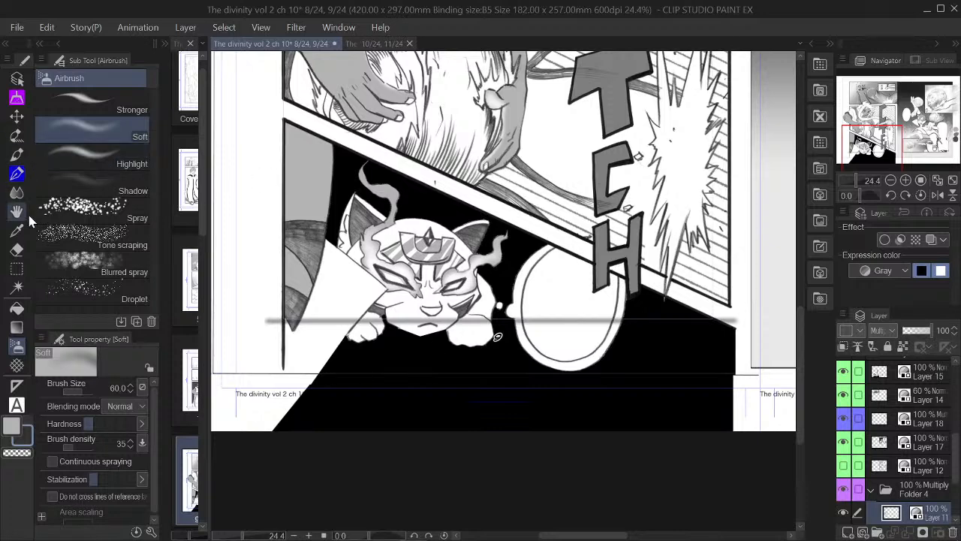
# Select the rectangle from the grey line down to the page bottom and add a new raster layer above Layer 21
pyautogui.click(17, 268)
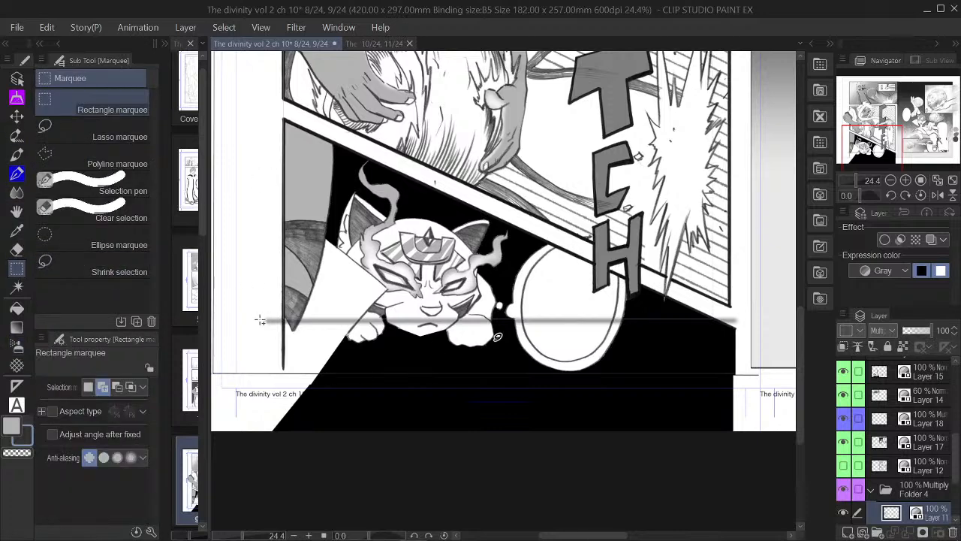
pyautogui.moveTo(299, 346); pyautogui.dragTo(760, 444)
pyautogui.scroll(-5, 918, 403)
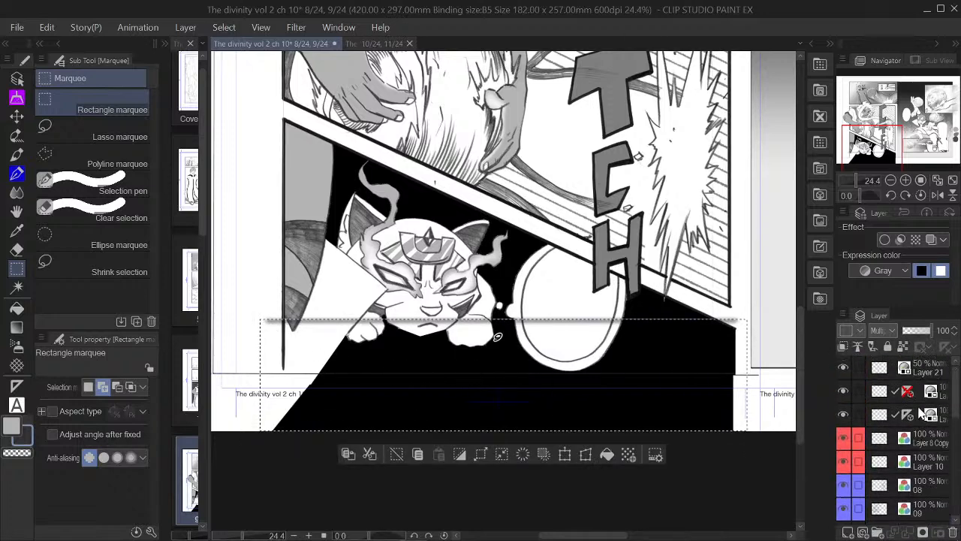
pyautogui.click(929, 375)
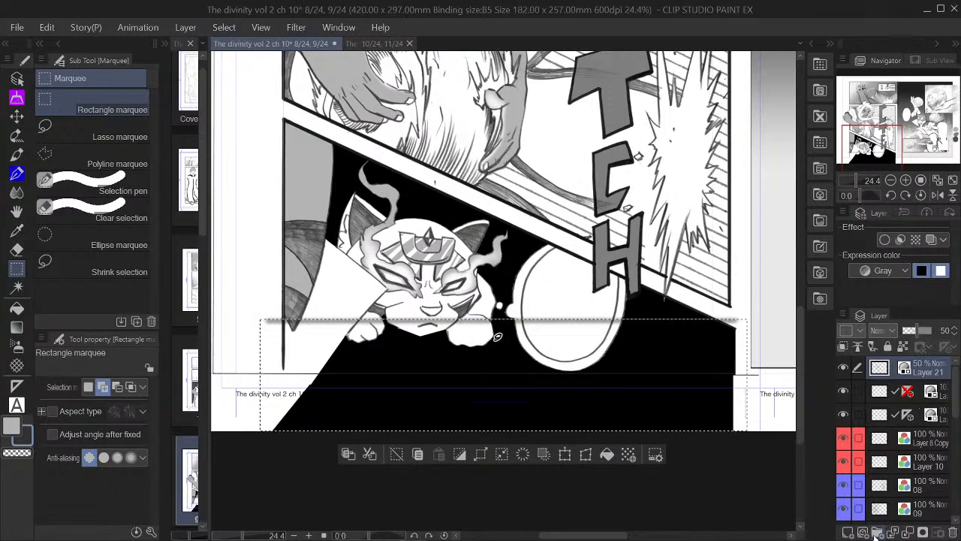
pyautogui.click(849, 531)
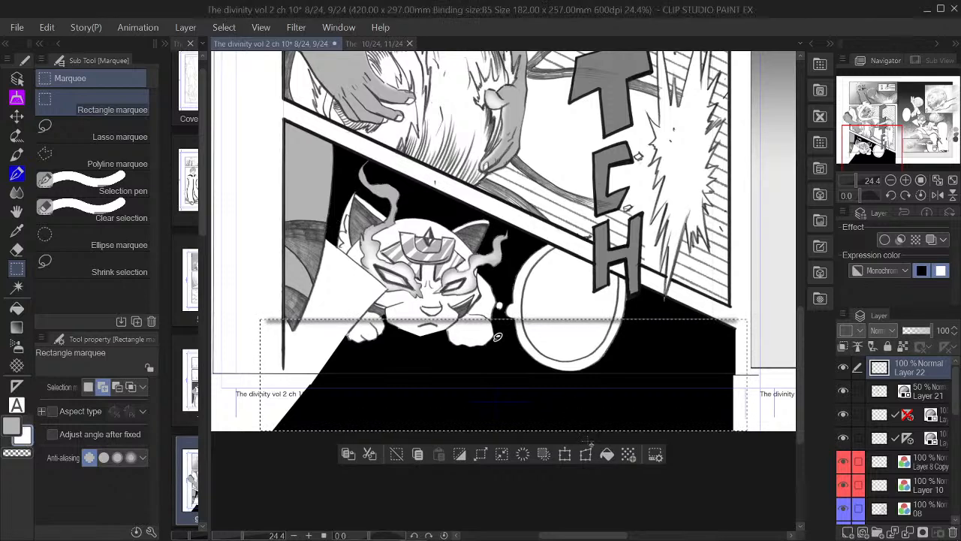
# Try to cover the selected area below the grey line with white and compare the result with the facing page
pyautogui.press('Delete')
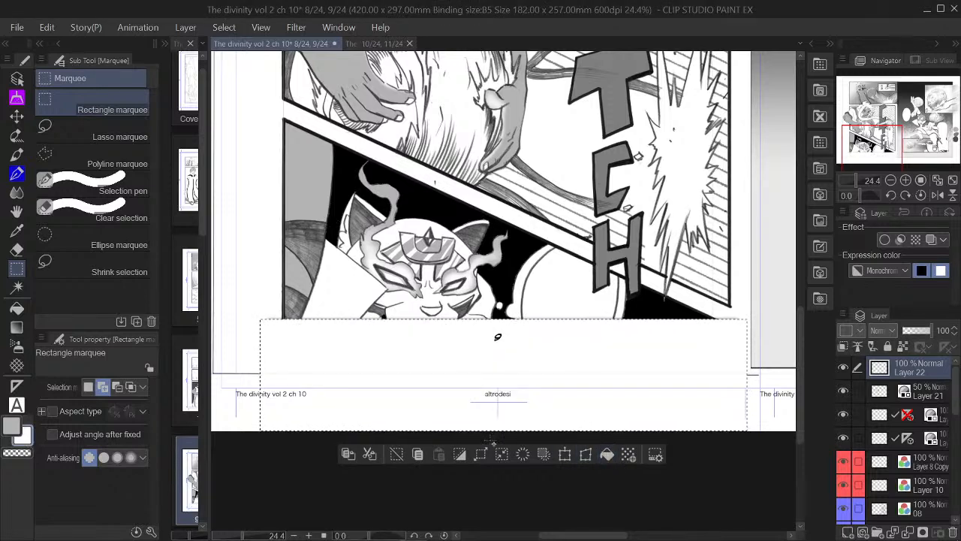
pyautogui.click(395, 454)
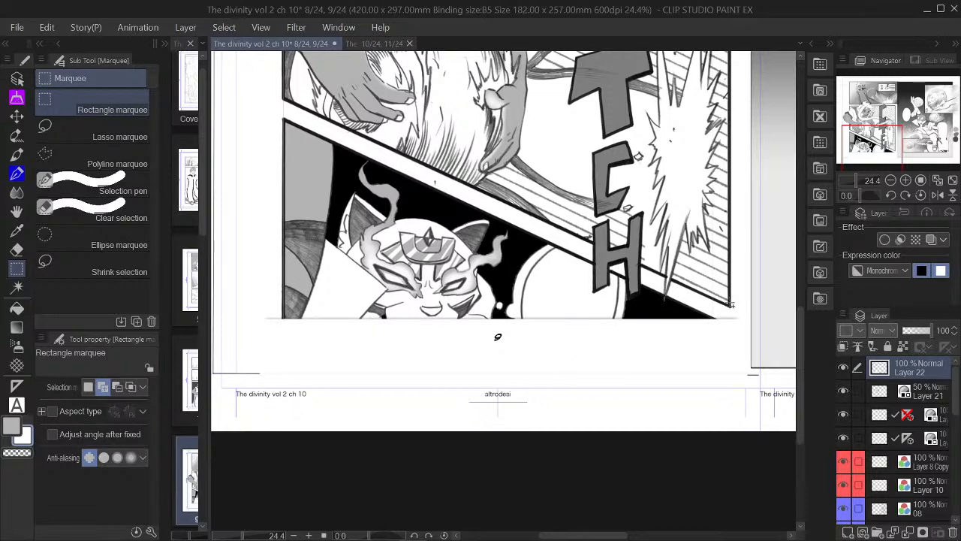
pyautogui.scroll(-5, 730, 304)
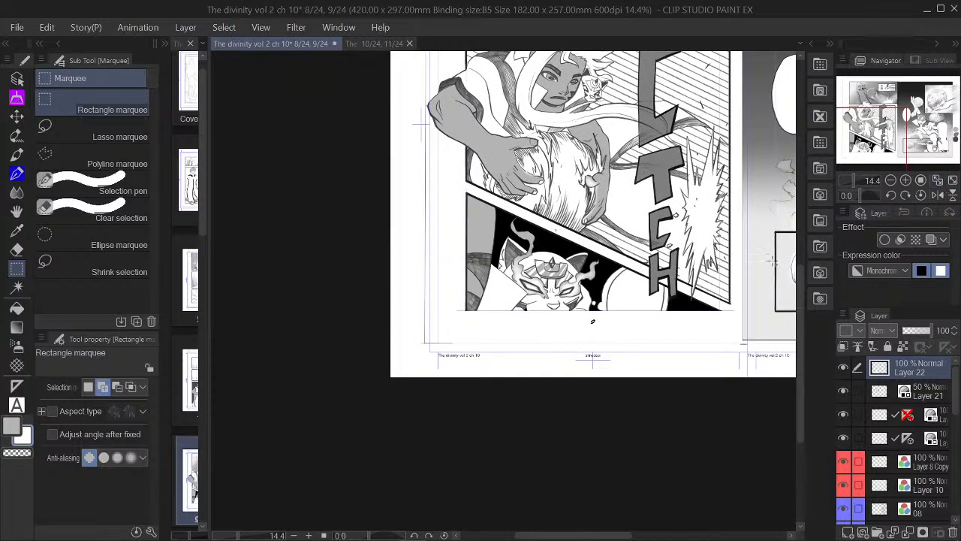
pyautogui.moveTo(869, 129); pyautogui.dragTo(908, 111)
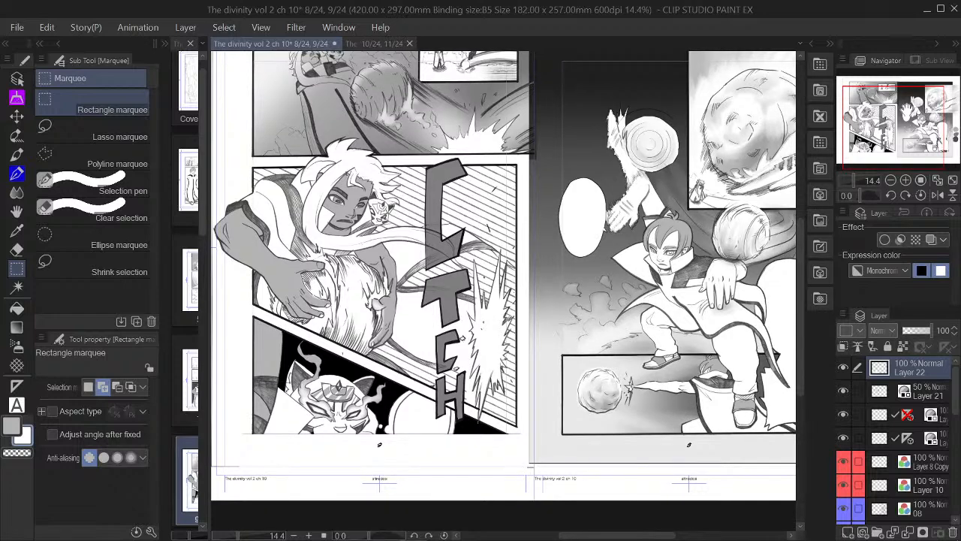
pyautogui.moveTo(908, 111); pyautogui.dragTo(906, 113)
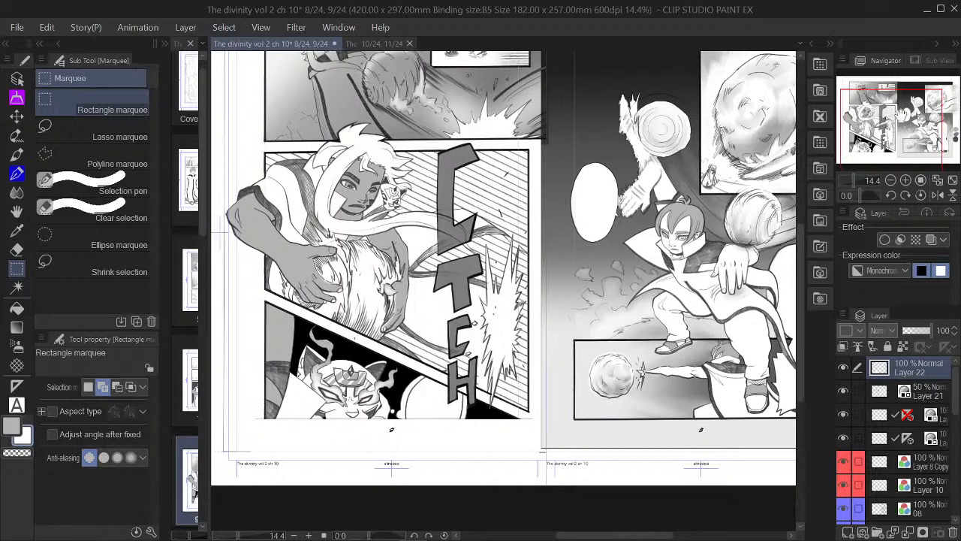
pyautogui.click(52, 27)
pyautogui.click(48, 45)
pyautogui.hotkey('ctrl', 'z')
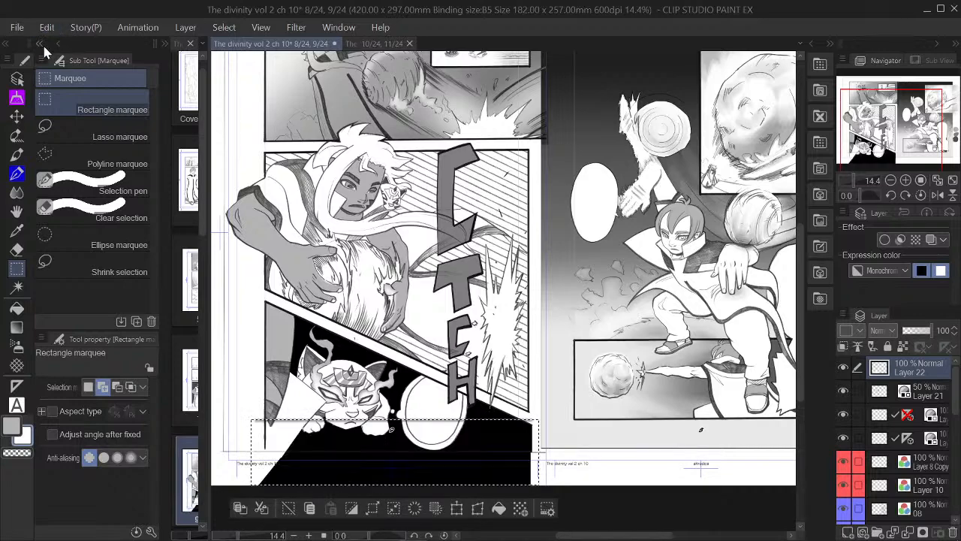
# Activate the layer that holds the grey line by picking the line on the canvas, and check its visibility
pyautogui.moveTo(309, 468); pyautogui.dragTo(446, 430)
pyautogui.scroll(4, 447, 430)
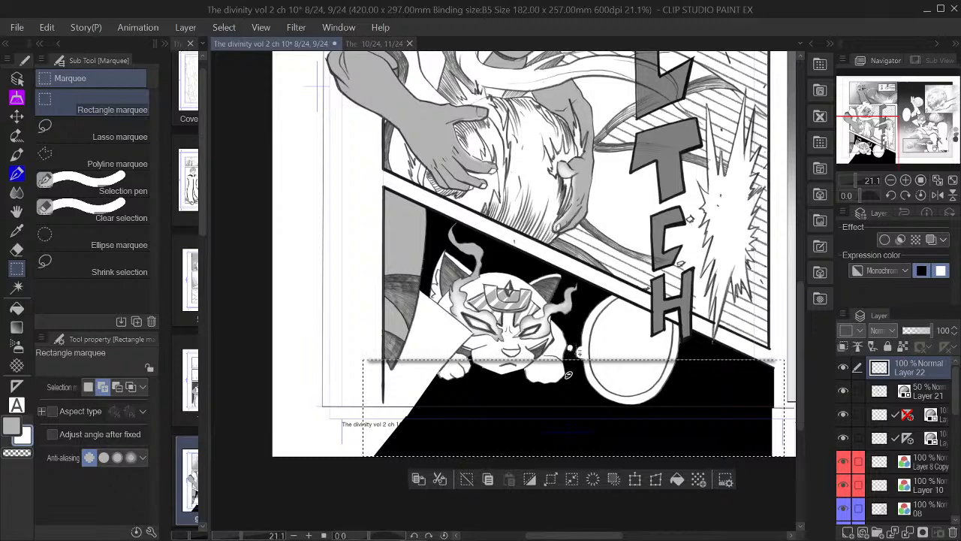
pyautogui.scroll(3, 569, 374)
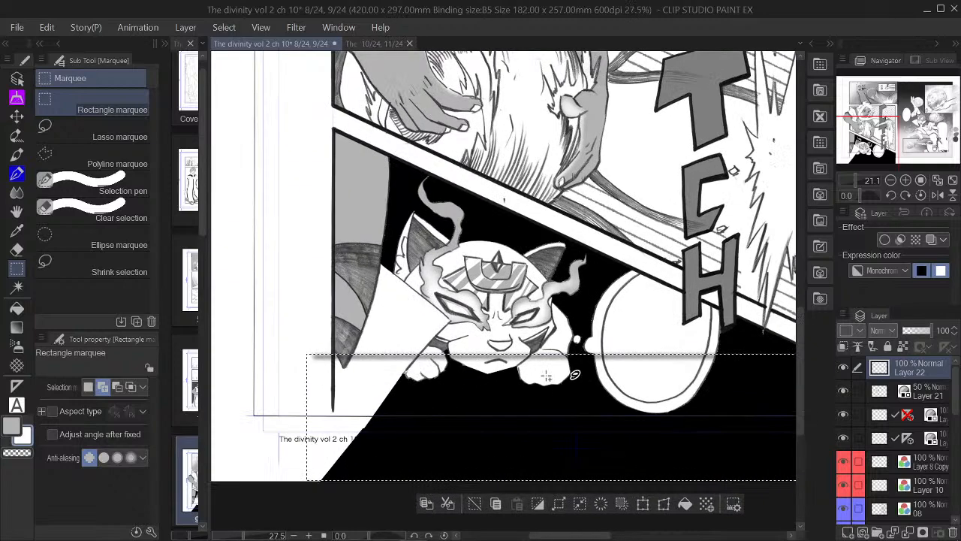
pyautogui.scroll(1, 567, 384)
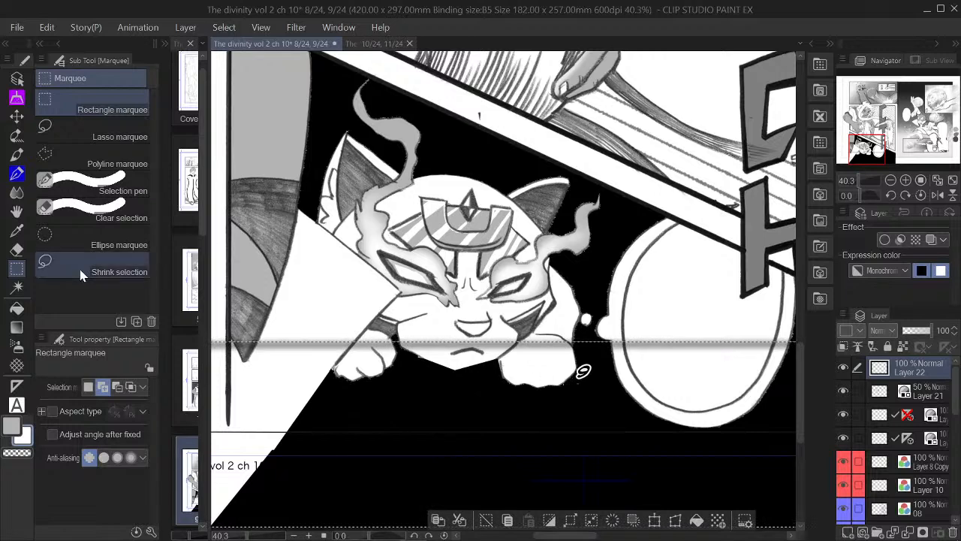
pyautogui.click(15, 82)
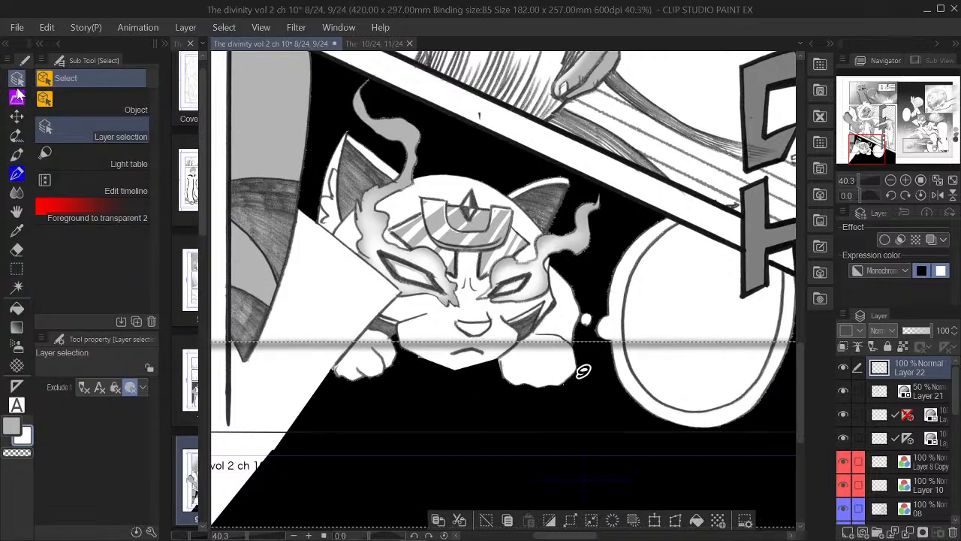
pyautogui.click(303, 344)
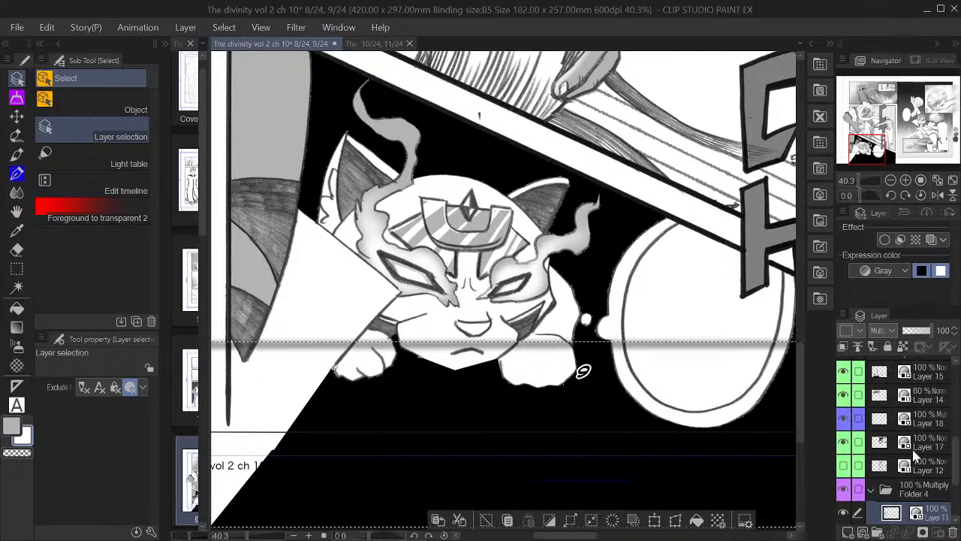
pyautogui.click(845, 513)
pyautogui.click(845, 514)
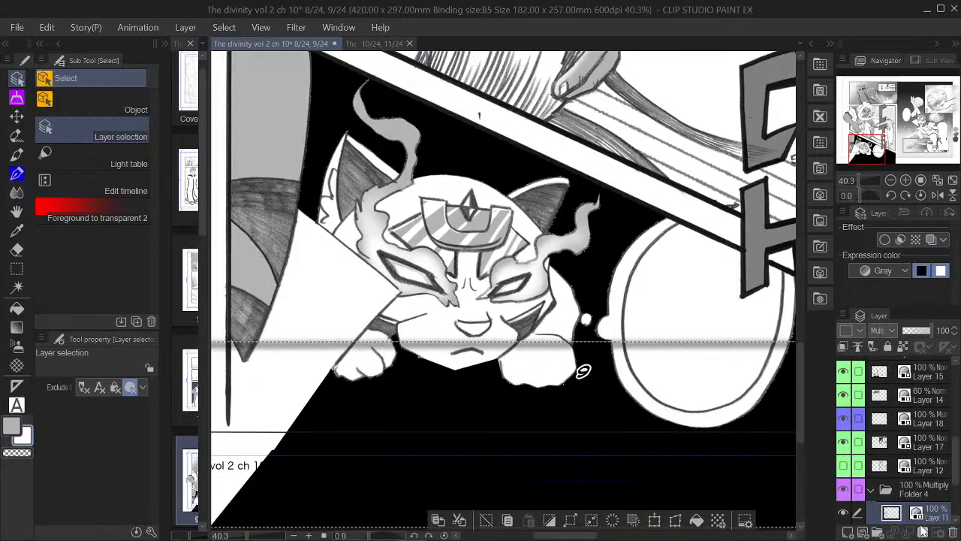
# Replace the old selection with a rectangle around the grey line, delete the line from Layer 11 and deselect
pyautogui.hotkey('ctrl', '-')
pyautogui.hotkey('ctrl', '-')
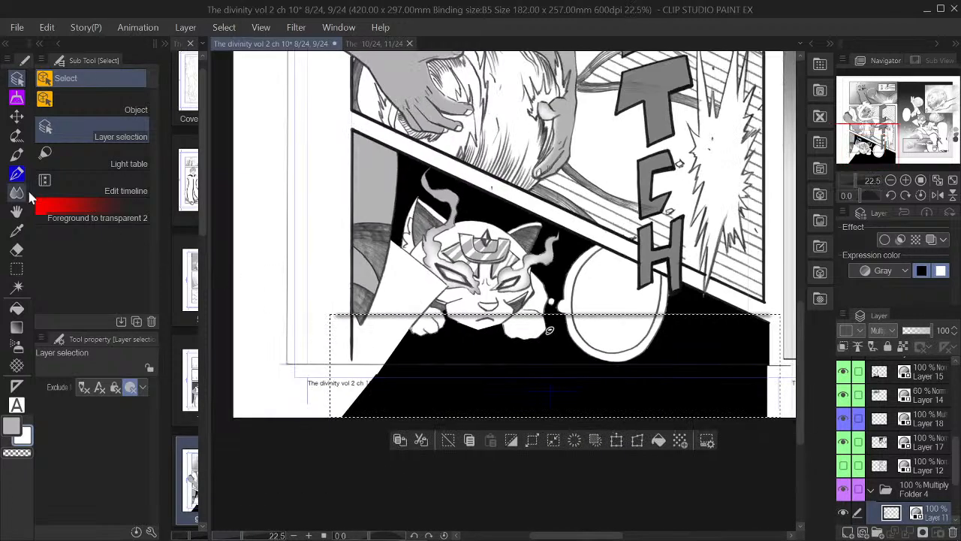
pyautogui.click(17, 268)
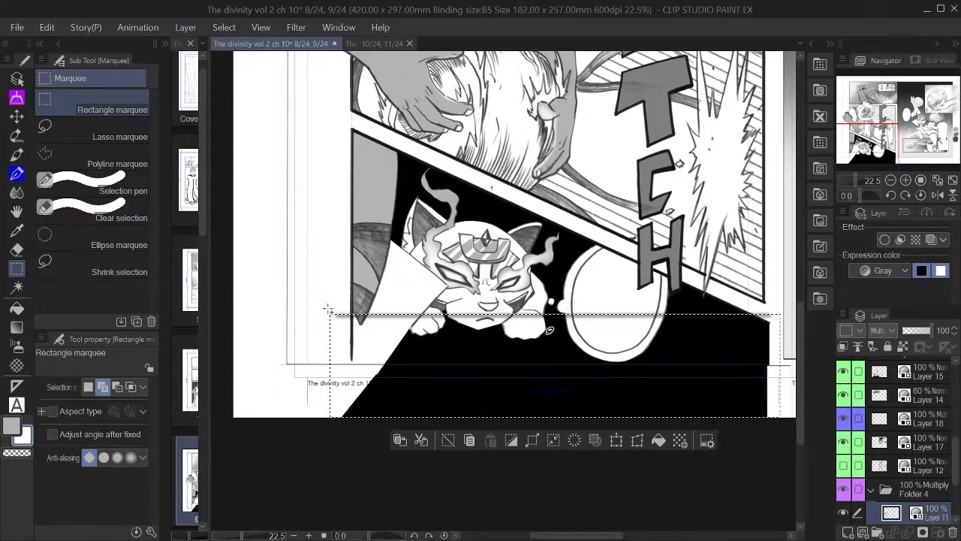
pyautogui.click(448, 440)
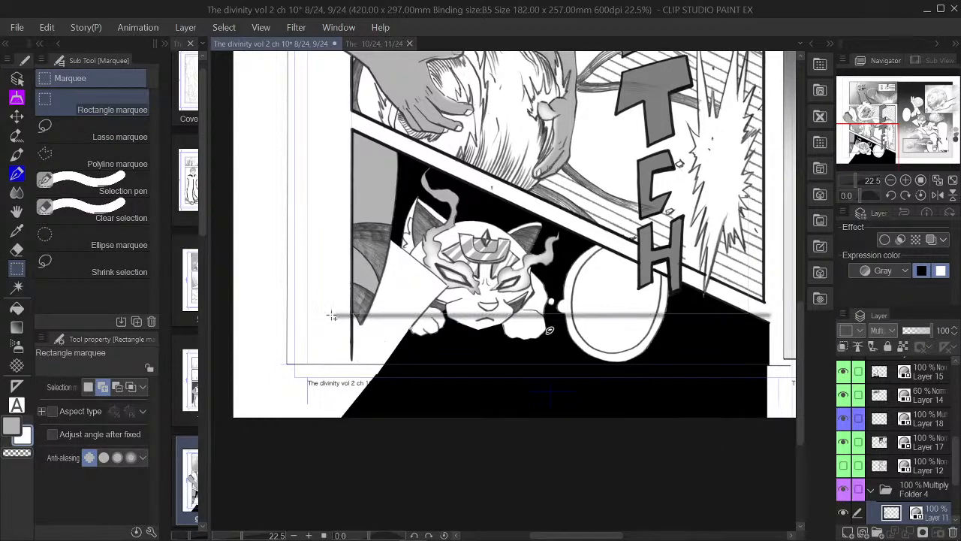
pyautogui.moveTo(331, 310); pyautogui.dragTo(738, 437)
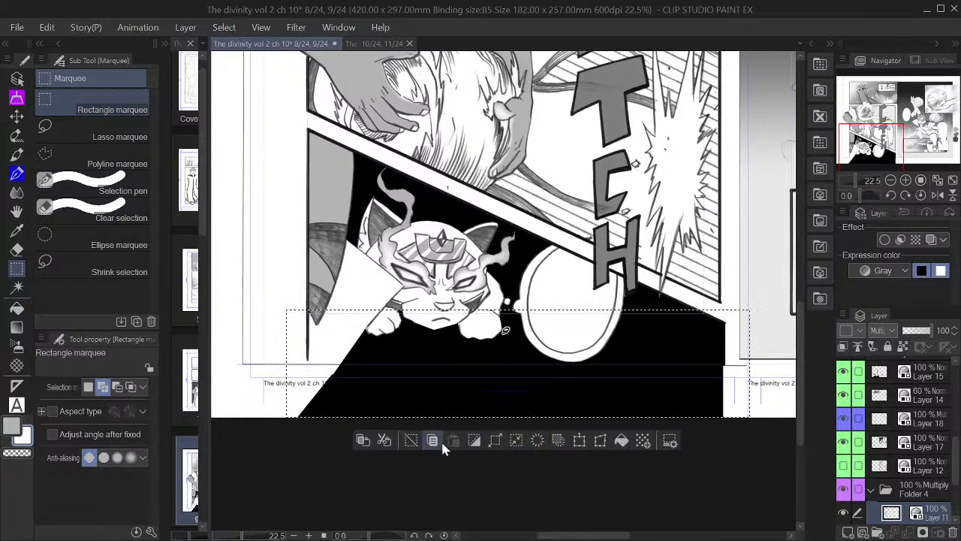
pyautogui.click(412, 440)
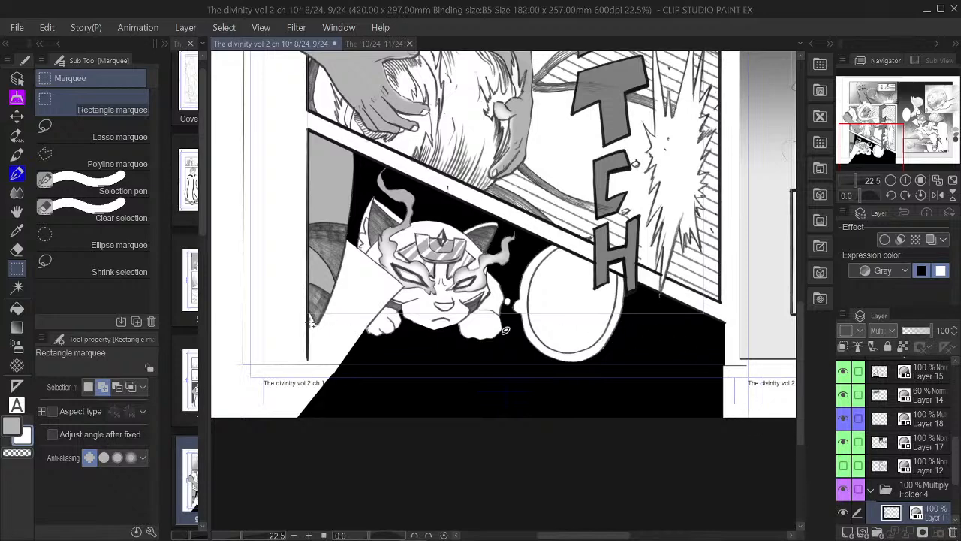
# Make the empty Layer 22 at the top of the layer stack the active layer
pyautogui.scroll(-5, 939, 406)
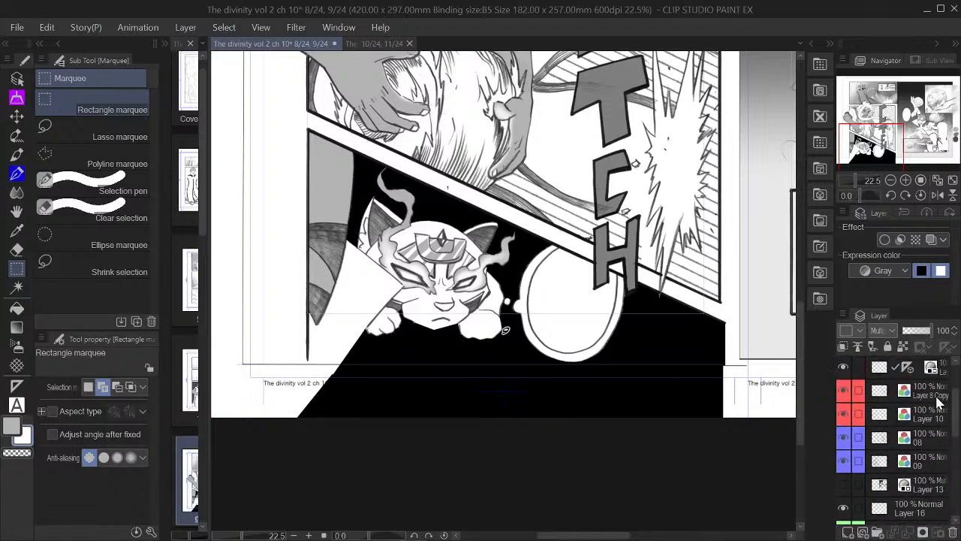
pyautogui.scroll(1, 935, 405)
pyautogui.click(919, 368)
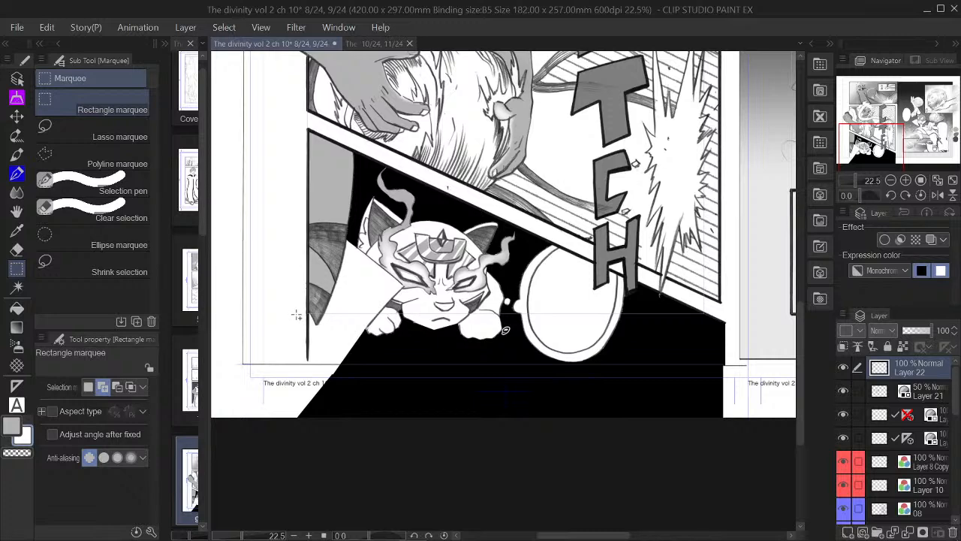
pyautogui.moveTo(297, 315); pyautogui.dragTo(753, 524)
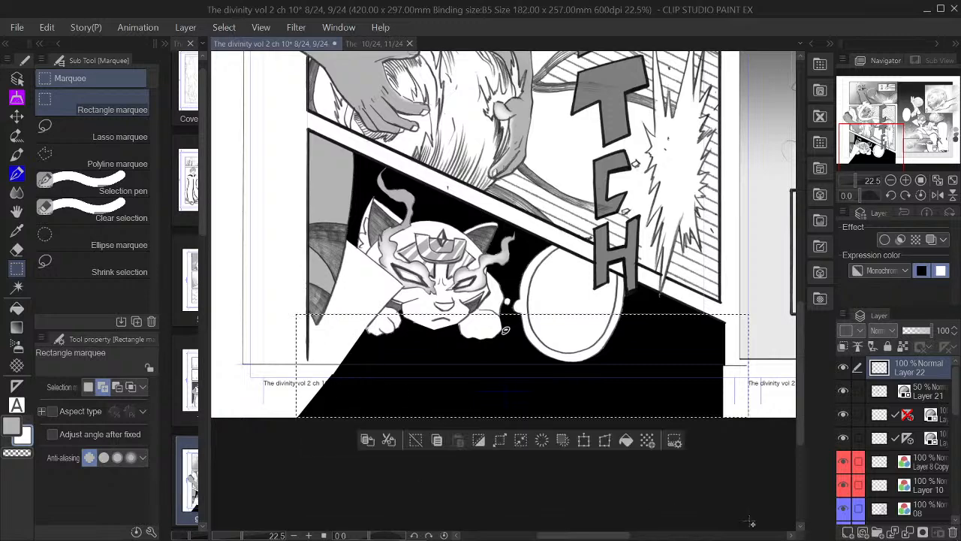
pyautogui.click(418, 447)
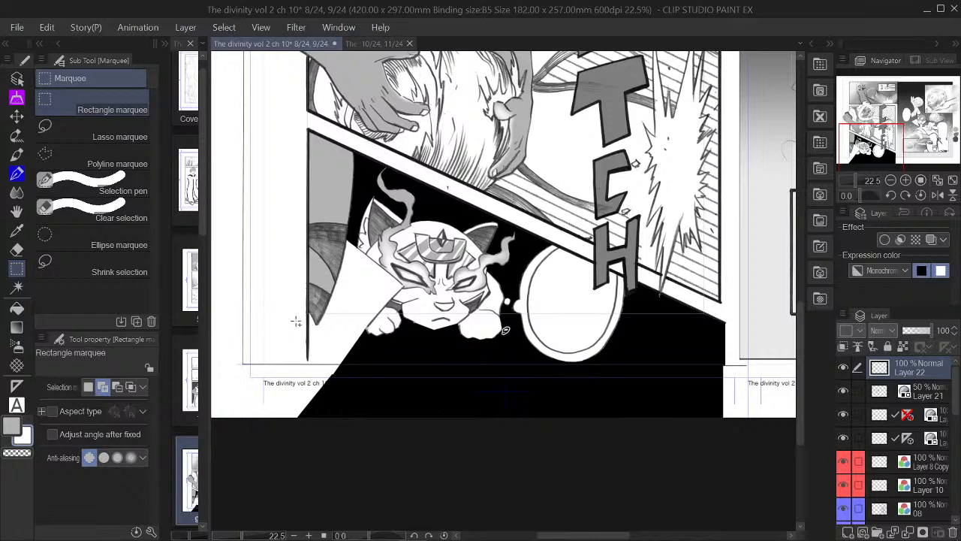
pyautogui.scroll(3, 299, 324)
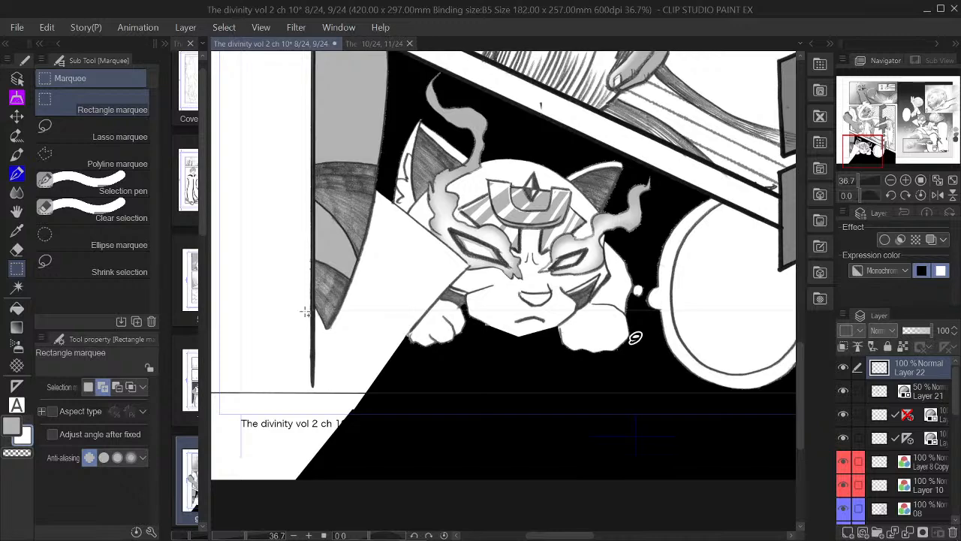
pyautogui.moveTo(302, 310); pyautogui.dragTo(793, 533)
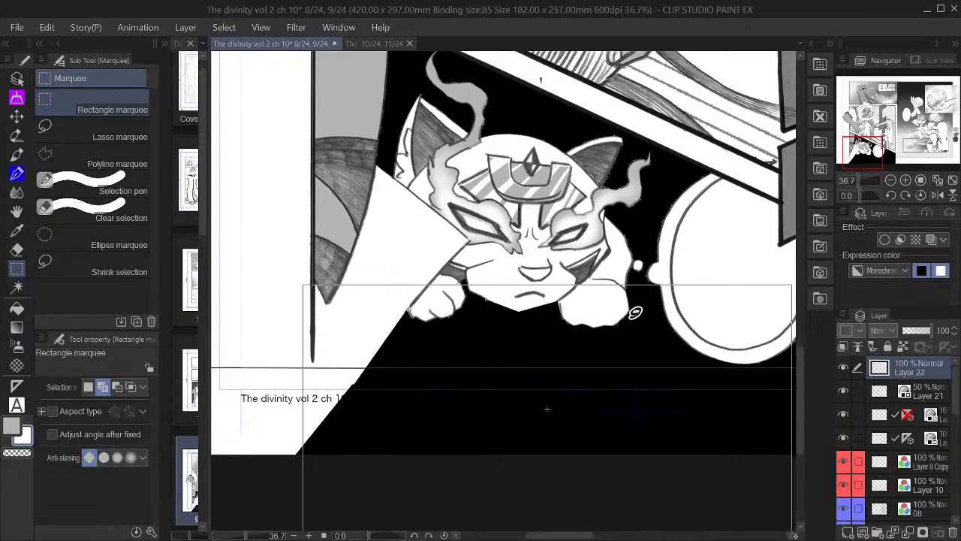
pyautogui.moveTo(547, 408); pyautogui.dragTo(655, 453)
pyautogui.click(369, 479)
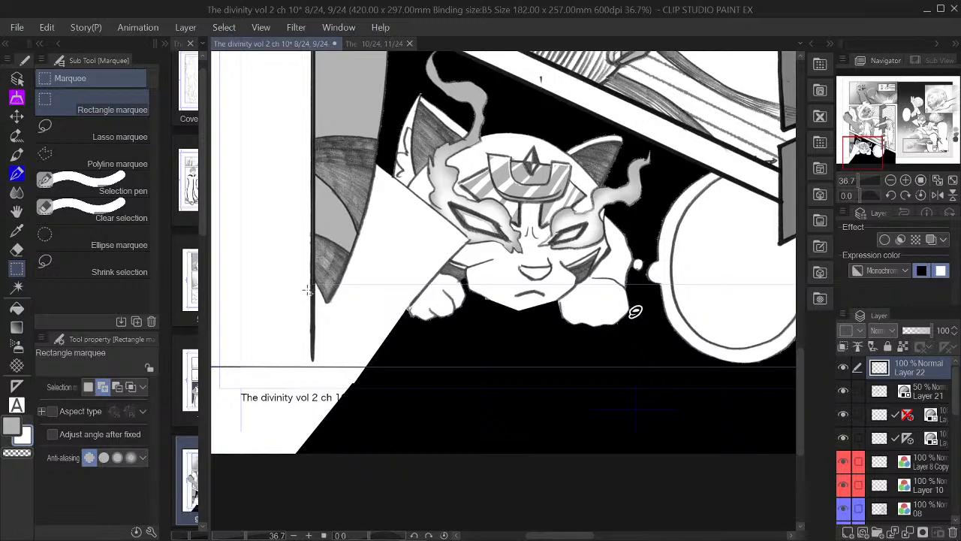
# Select the rectangle from just below the lower margin guide to the page bottom and fill it with white on Layer 22
pyautogui.moveTo(307, 291); pyautogui.dragTo(551, 512)
pyautogui.moveTo(894, 160); pyautogui.dragTo(867, 152)
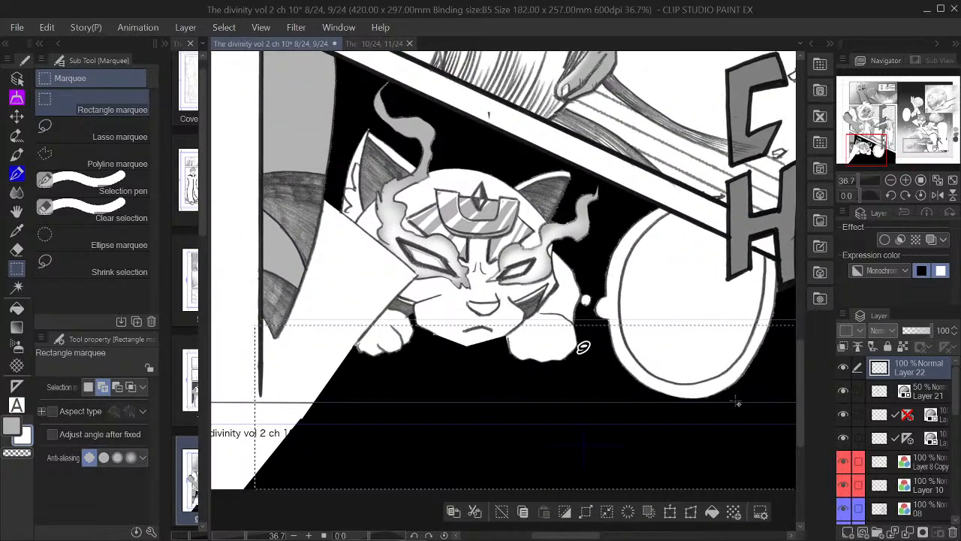
pyautogui.click(711, 513)
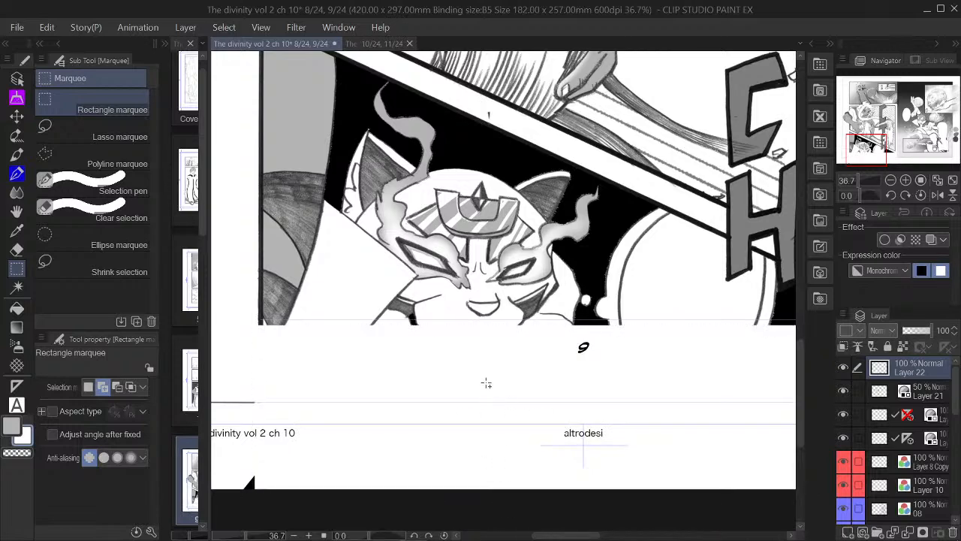
# Cover the short horizontal line near page 9's lower outer corner with a white-filled rectangle on Layer 22 and deselect
pyautogui.scroll(-2, 486, 384)
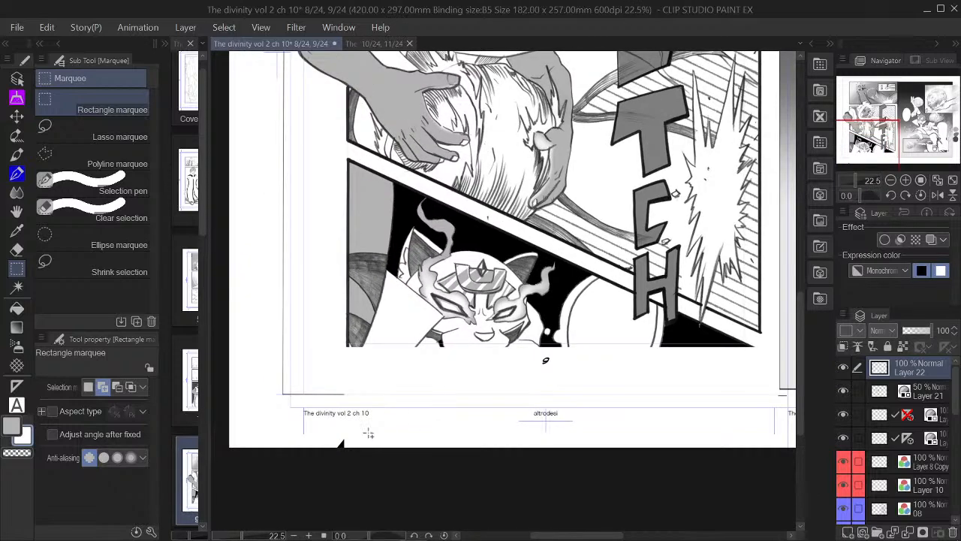
pyautogui.moveTo(257, 379); pyautogui.dragTo(385, 403)
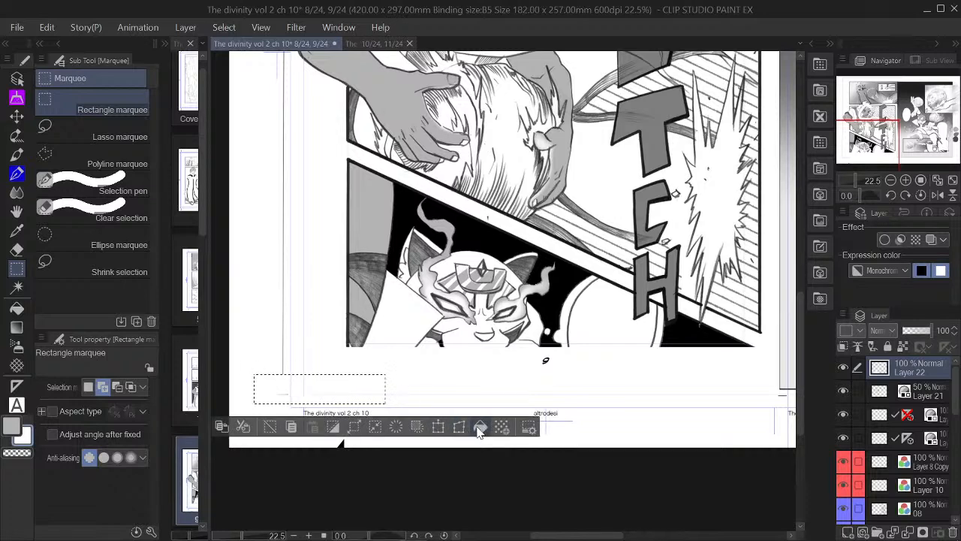
pyautogui.click(270, 428)
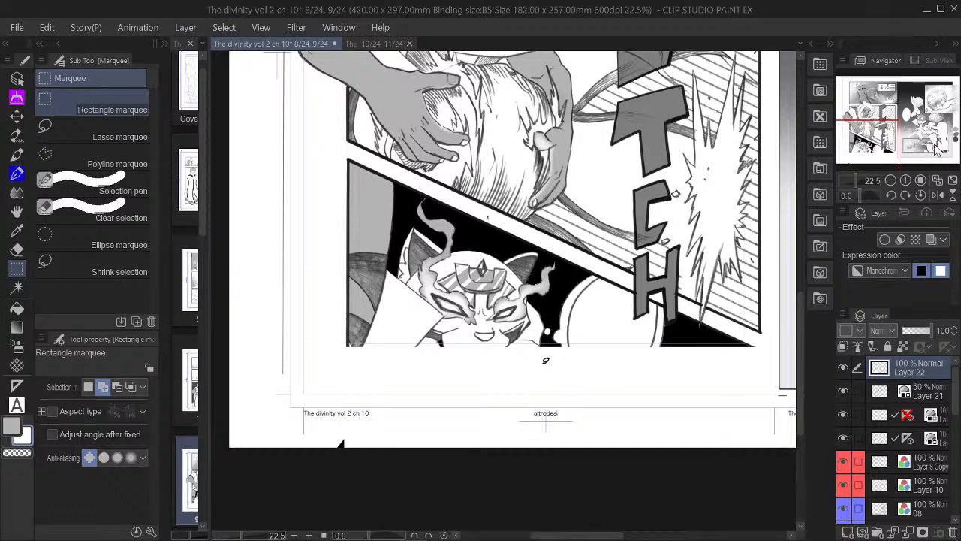
# Select a tall narrow strip along page 9's outer margin up to the page top, fill it with white on Layer 22 and deselect
pyautogui.scroll(2, 305, 402)
pyautogui.moveTo(277, 141); pyautogui.dragTo(340, 237)
pyautogui.scroll(-3, 339, 238)
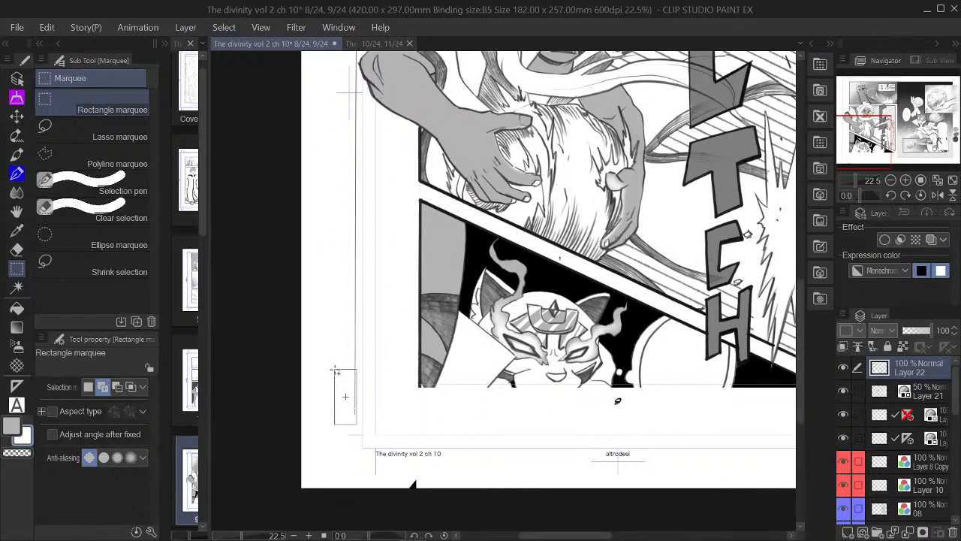
pyautogui.scroll(2, 326, 273)
pyautogui.scroll(6, 326, 272)
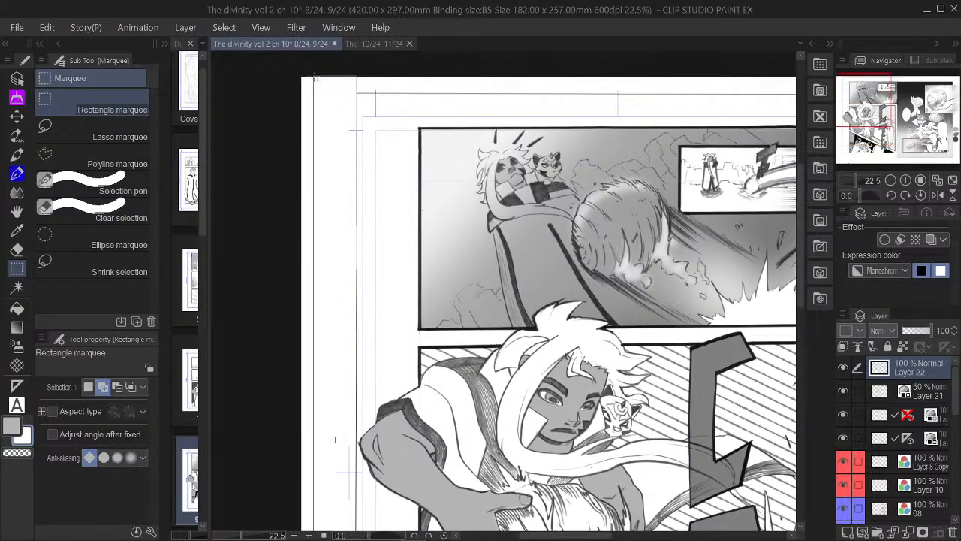
pyautogui.moveTo(315, 78); pyautogui.dragTo(357, 526)
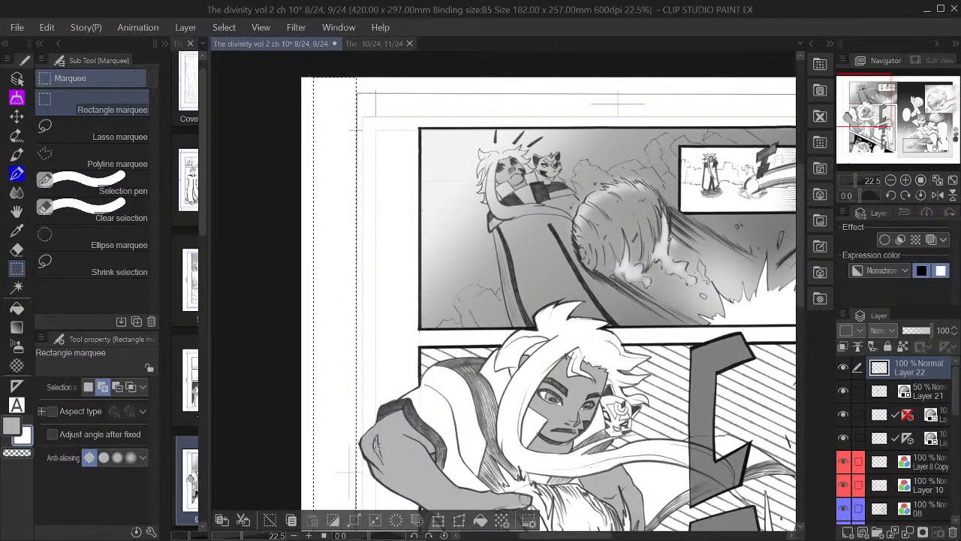
pyautogui.click(481, 526)
pyautogui.click(270, 525)
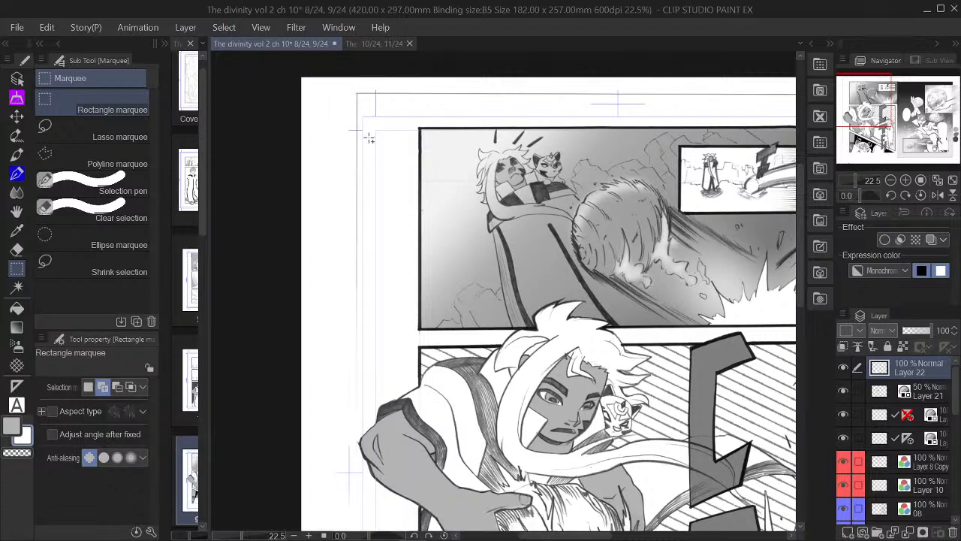
# Cover the remaining vertical line near page 9's upper outer corner with a white-filled strip and deselect
pyautogui.moveTo(339, 80); pyautogui.dragTo(379, 273)
pyautogui.moveTo(356, 439); pyautogui.dragTo(370, 427)
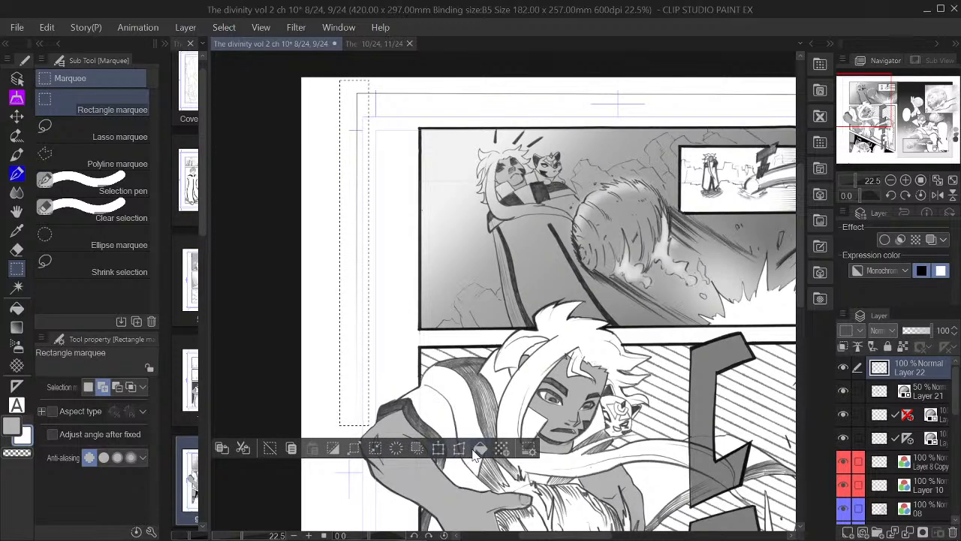
pyautogui.click(271, 448)
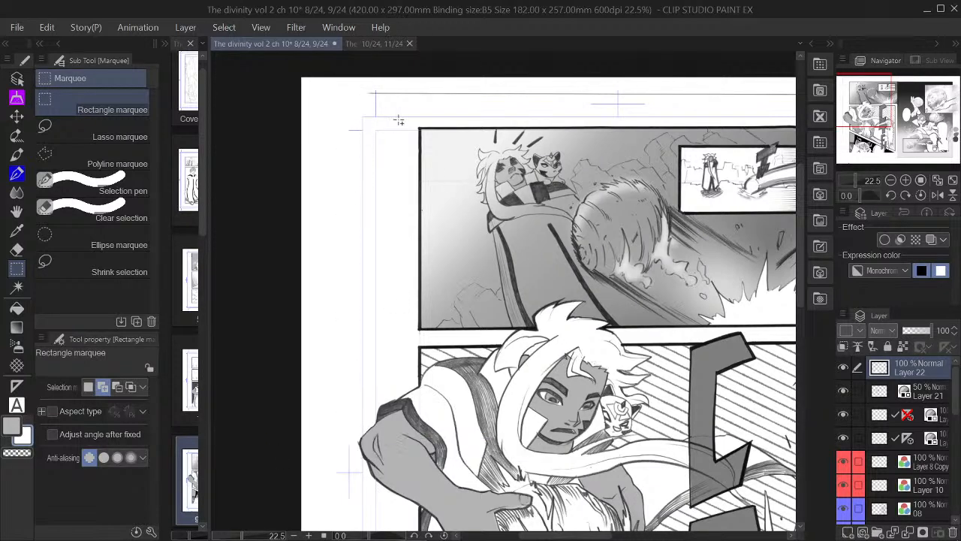
# Select a wide strip over the horizontal line above page 9's top panel, fill it with white and deselect
pyautogui.moveTo(896, 109); pyautogui.dragTo(859, 104)
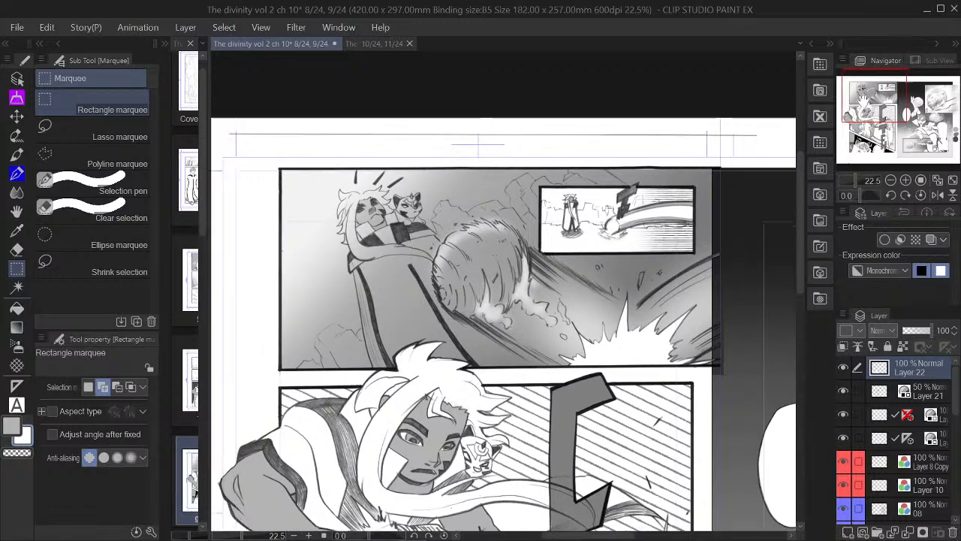
pyautogui.moveTo(229, 116); pyautogui.dragTo(778, 156)
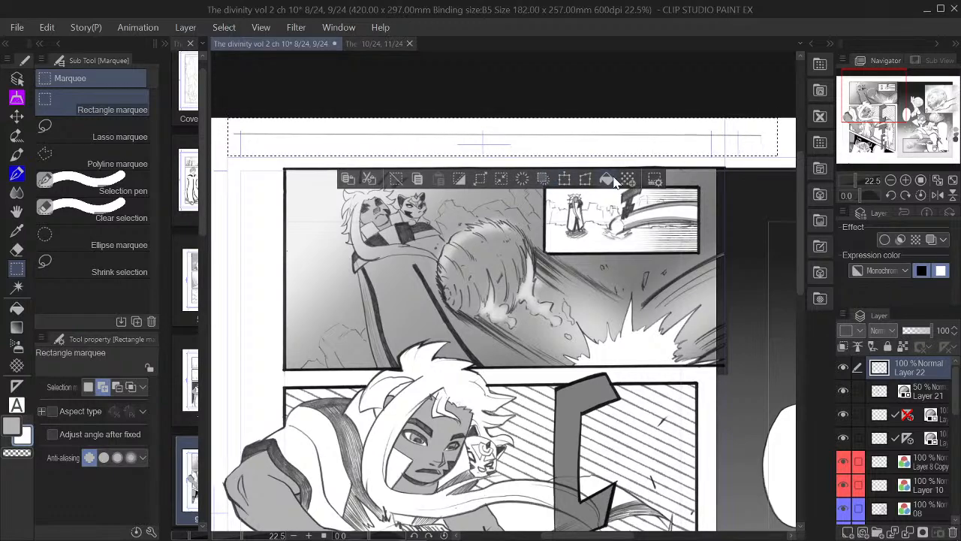
pyautogui.click(607, 180)
pyautogui.click(396, 179)
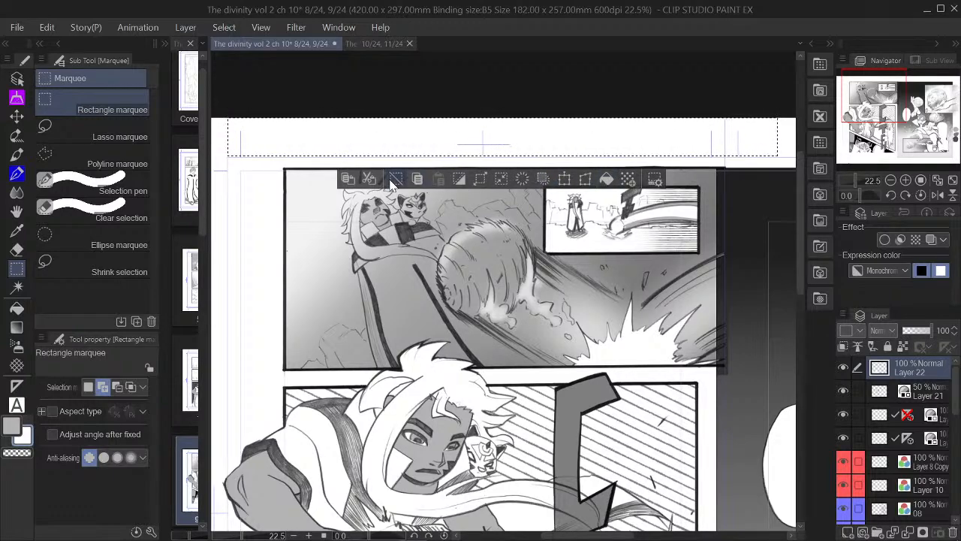
# Inspect the whole spread and the cat panel's bottom edge for leftover lines and missing borders
pyautogui.moveTo(876, 104)
pyautogui.mouseDown()
pyautogui.moveTo(871, 133)
pyautogui.moveTo(889, 140)
pyautogui.moveTo(887, 118)
pyautogui.mouseUp()
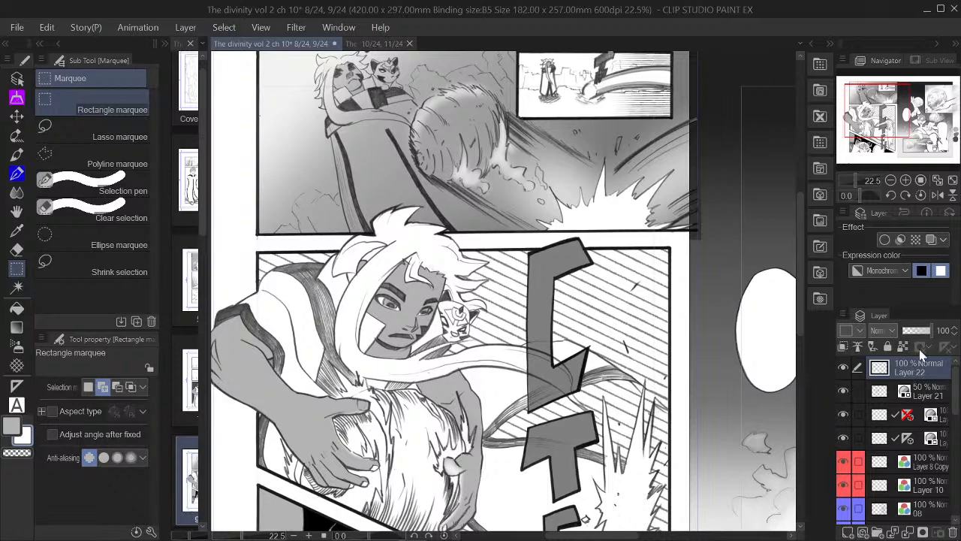
pyautogui.click(892, 181)
pyautogui.moveTo(918, 118); pyautogui.dragTo(932, 129)
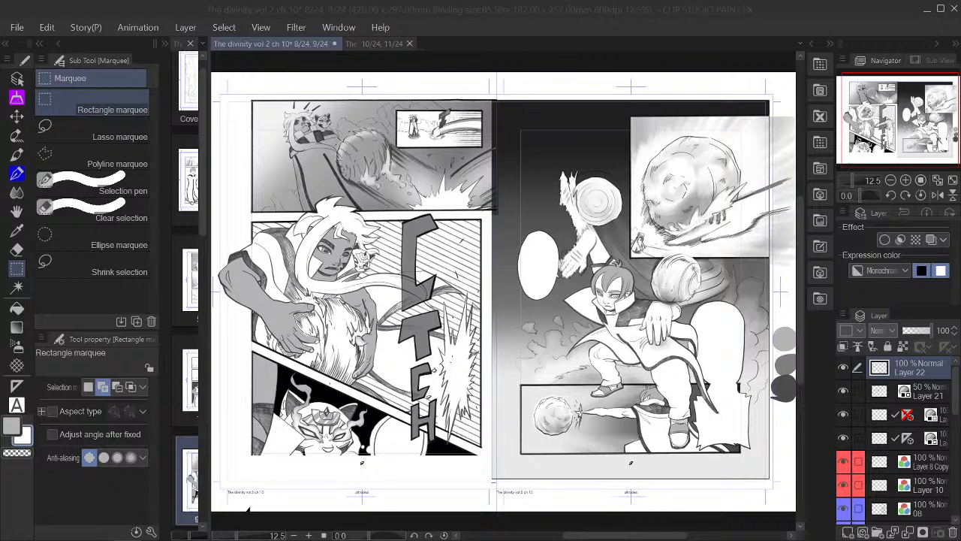
pyautogui.moveTo(503, 293); pyautogui.dragTo(543, 278)
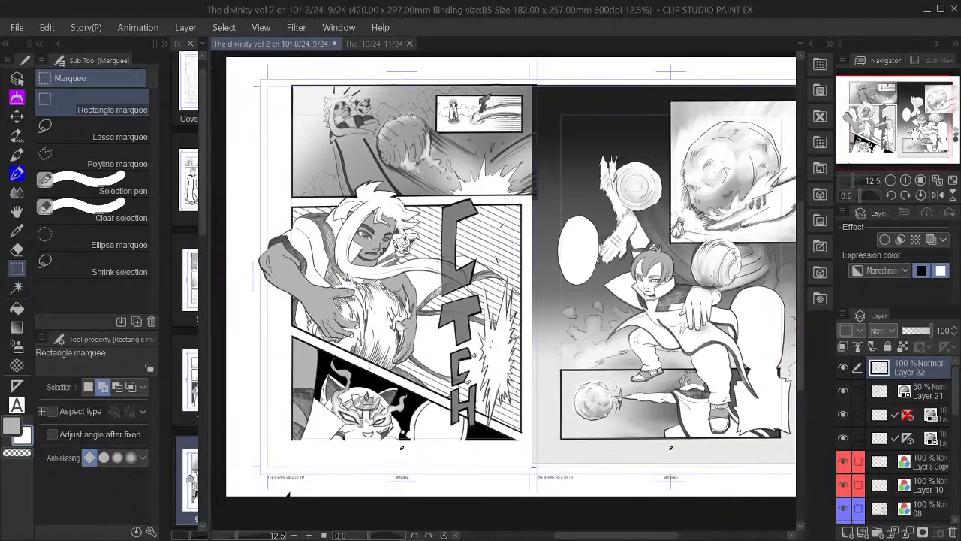
pyautogui.moveTo(914, 133); pyautogui.dragTo(915, 134)
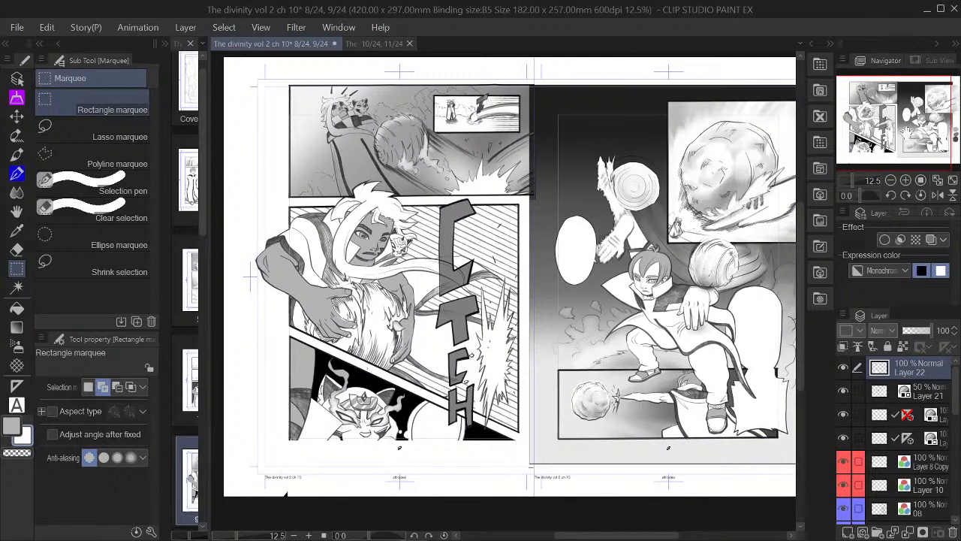
pyautogui.moveTo(906, 133); pyautogui.dragTo(902, 136)
pyautogui.scroll(4, 426, 432)
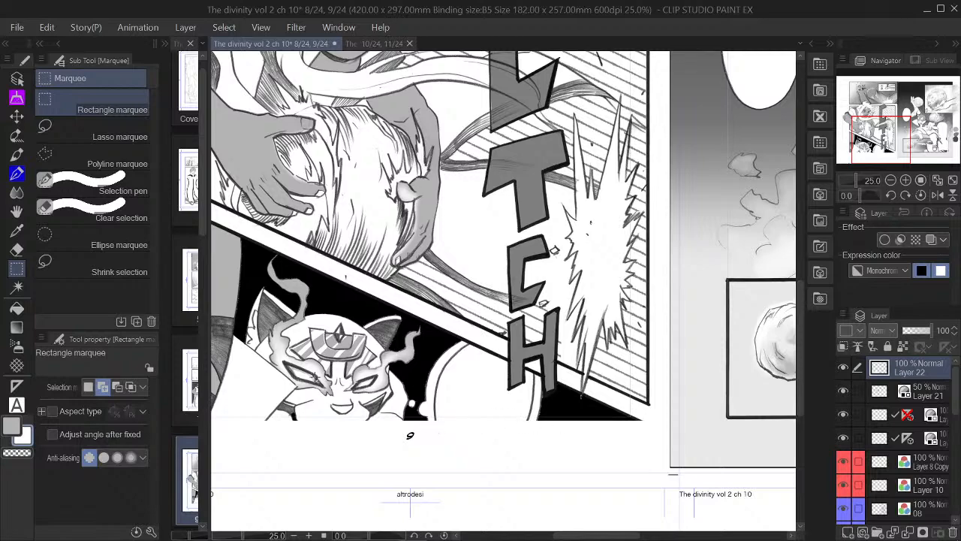
pyautogui.scroll(-3, 399, 395)
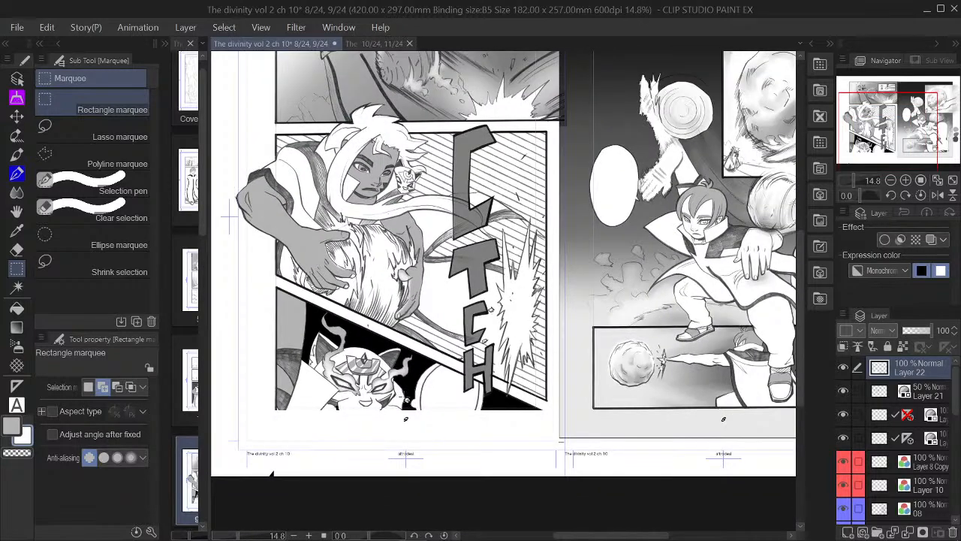
pyautogui.scroll(2, 414, 398)
pyautogui.scroll(-3, 414, 398)
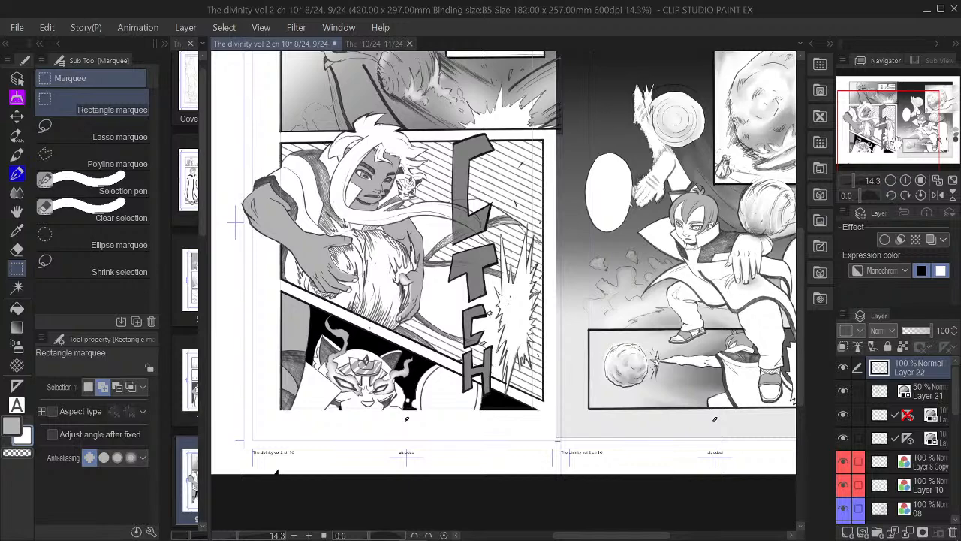
pyautogui.scroll(4, 322, 430)
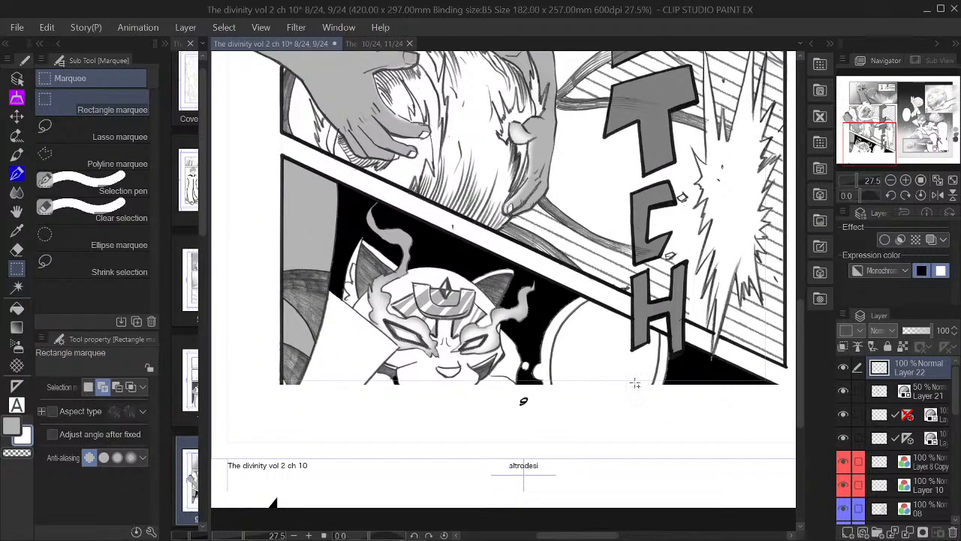
pyautogui.scroll(-1, 634, 379)
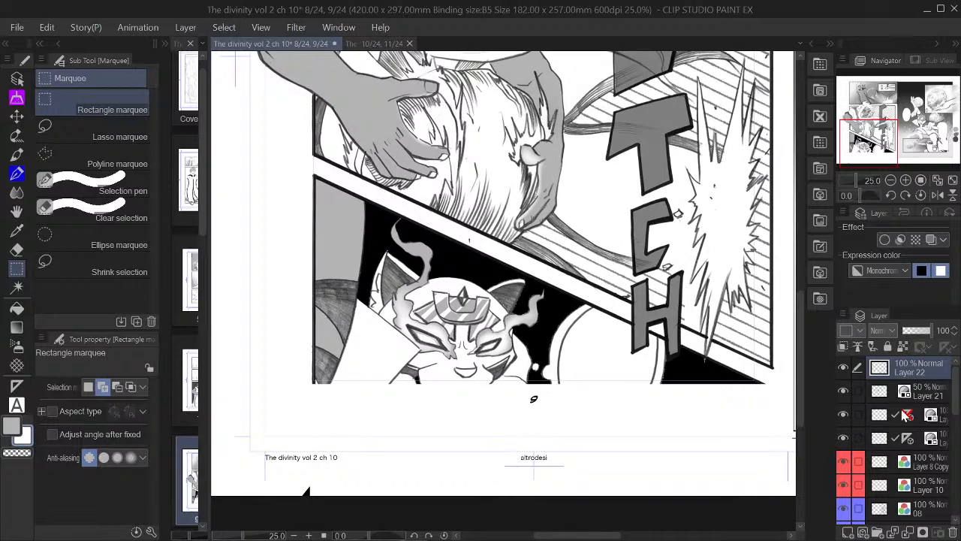
# Draw a black border along the cat panel's bottom edge on Layer 22 with the Mapping pen at brush size 24.0
pyautogui.click(14, 179)
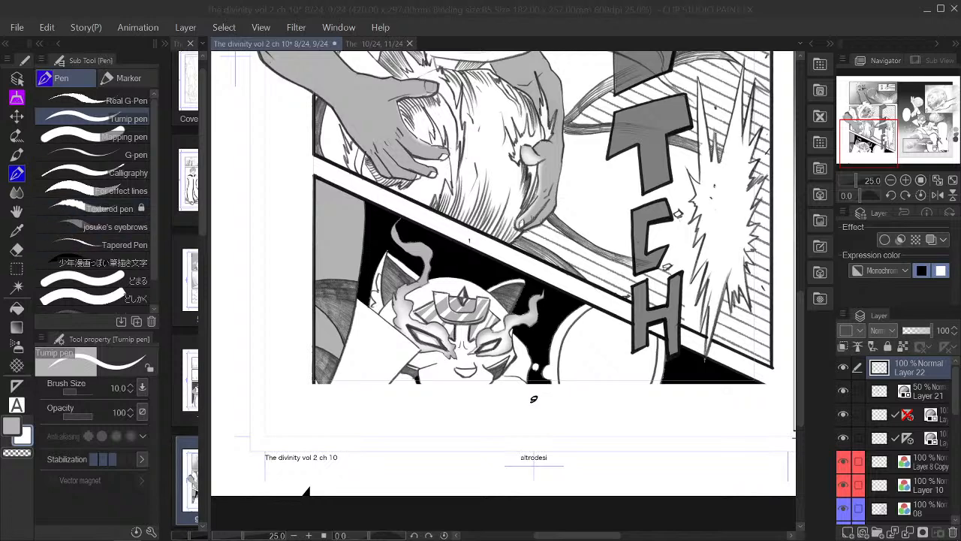
pyautogui.click(15, 429)
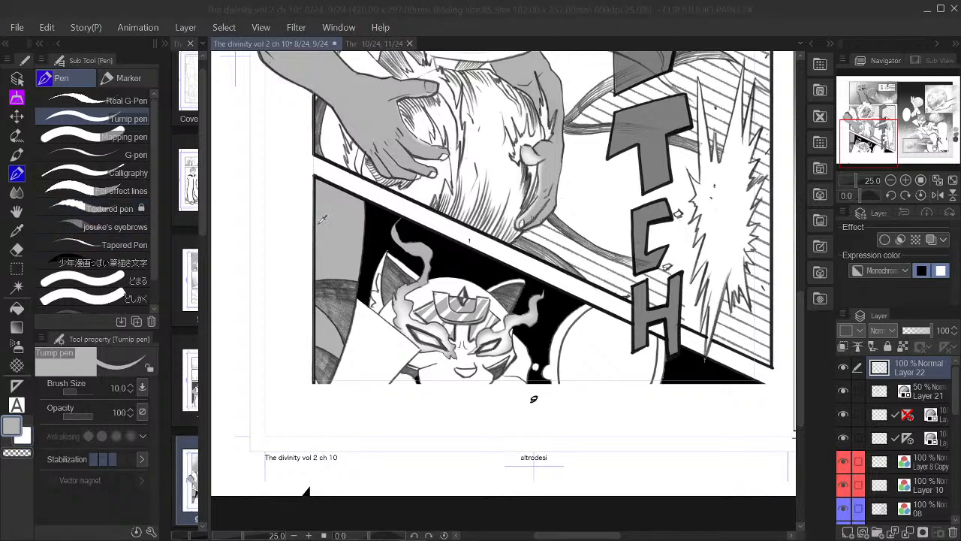
pyautogui.click(676, 182)
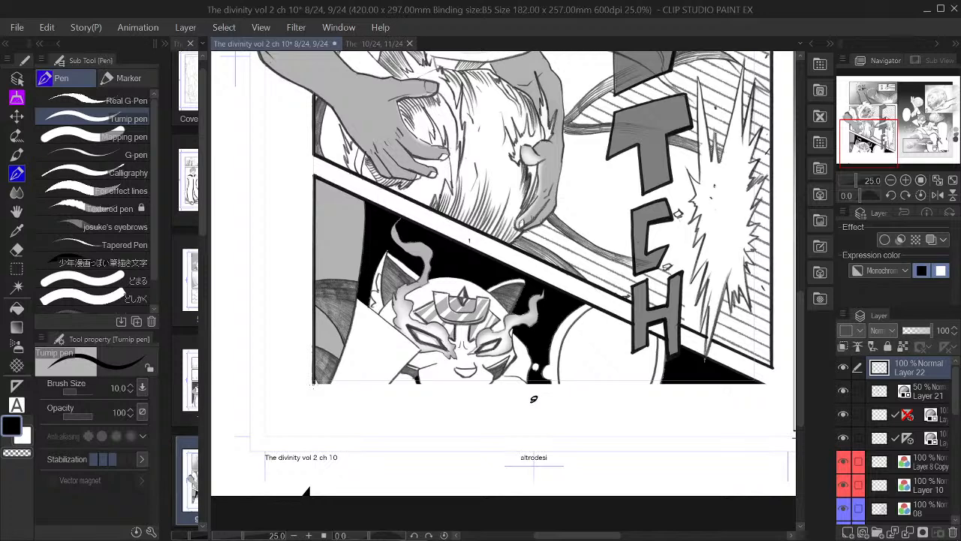
pyautogui.click(111, 142)
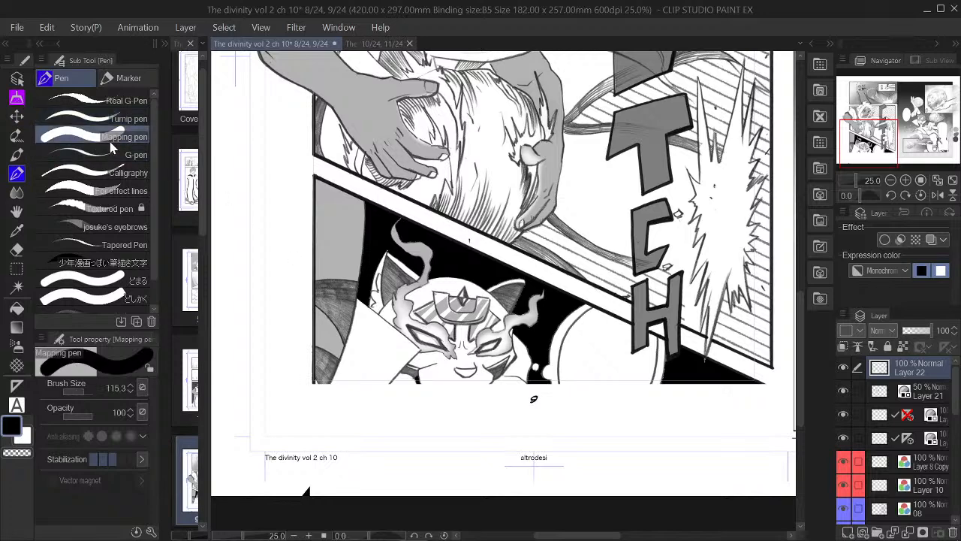
pyautogui.click(77, 389)
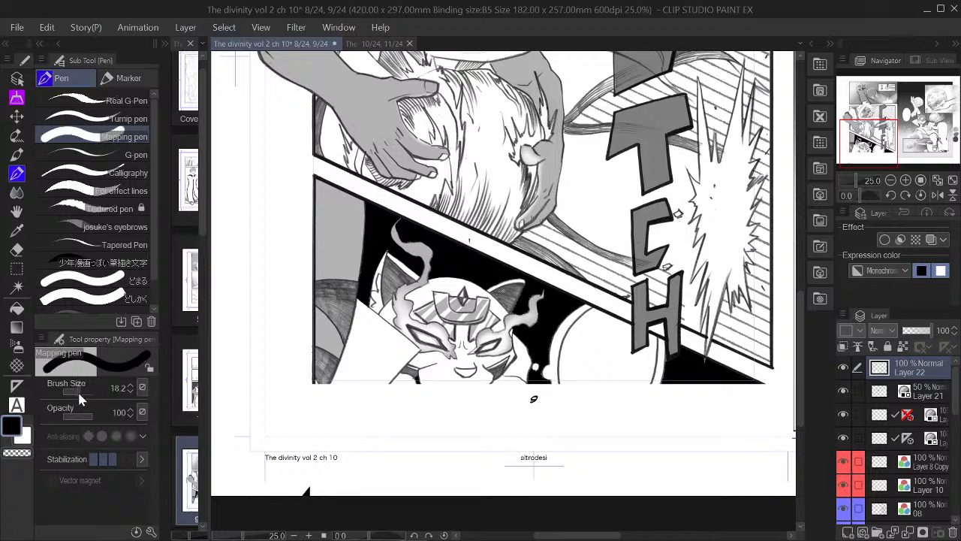
pyautogui.moveTo(127, 392); pyautogui.dragTo(127, 382)
pyautogui.click(127, 382)
pyautogui.click(127, 383)
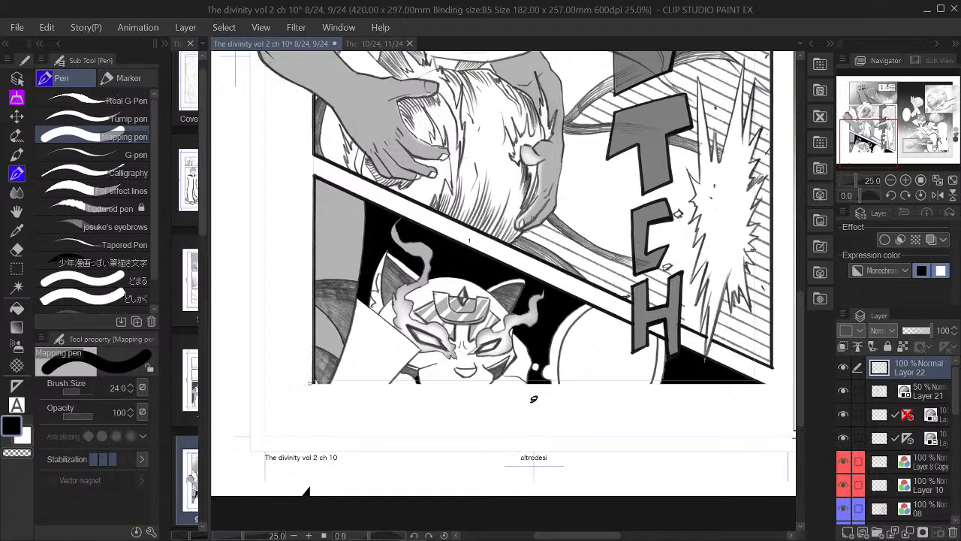
pyautogui.moveTo(314, 382); pyautogui.dragTo(781, 383)
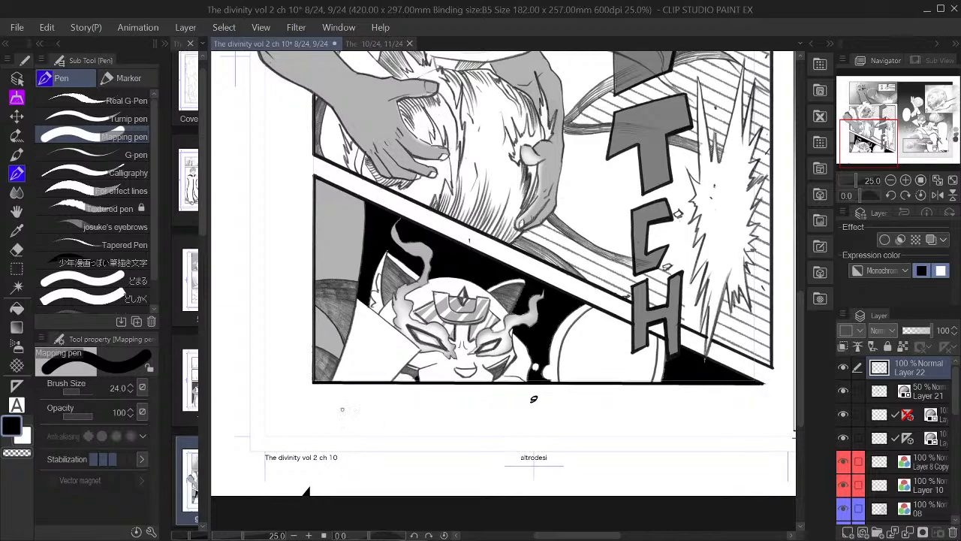
pyautogui.scroll(3, 365, 410)
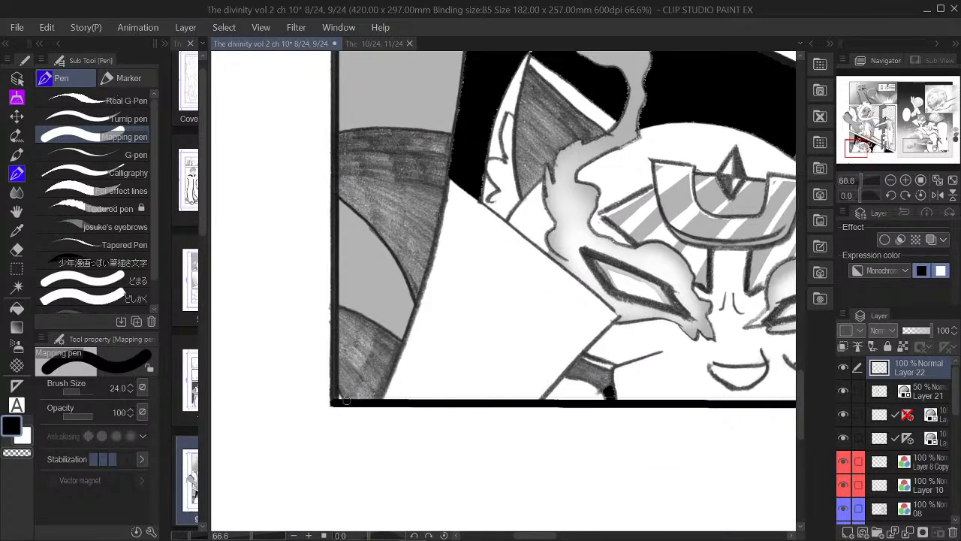
pyautogui.scroll(-3, 474, 399)
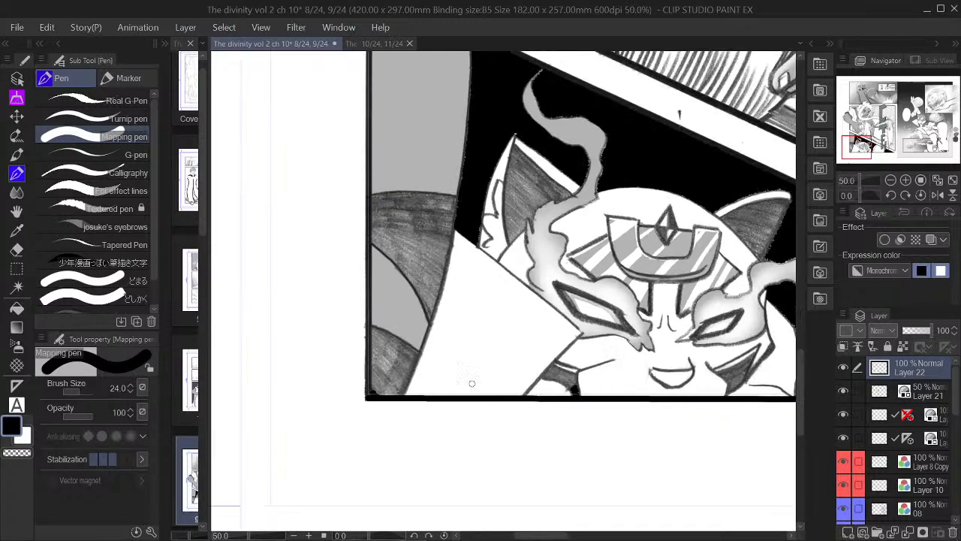
pyautogui.scroll(-1, 473, 399)
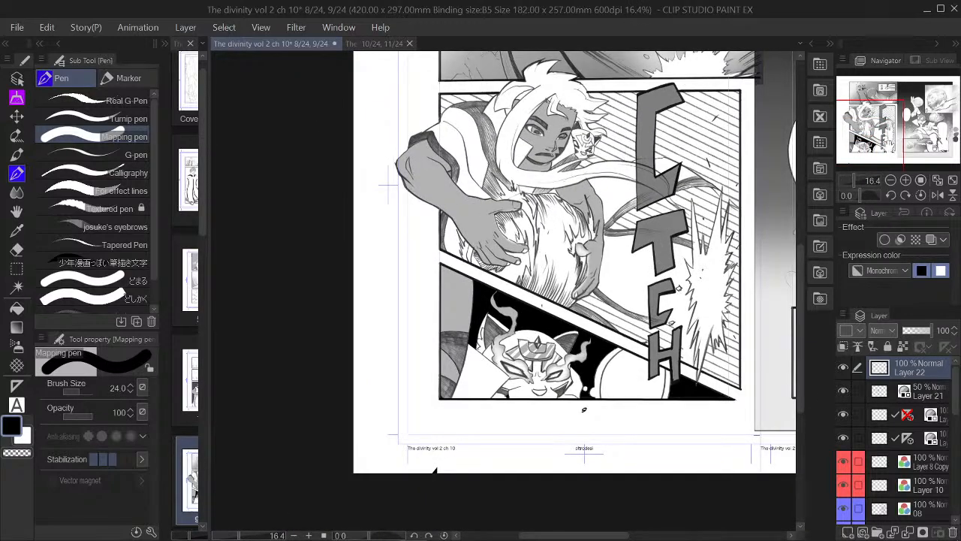
# Activate the layer holding the grey shading that overhangs page 9's top panel beside the gutter by picking it on the canvas
pyautogui.moveTo(901, 139); pyautogui.dragTo(903, 120)
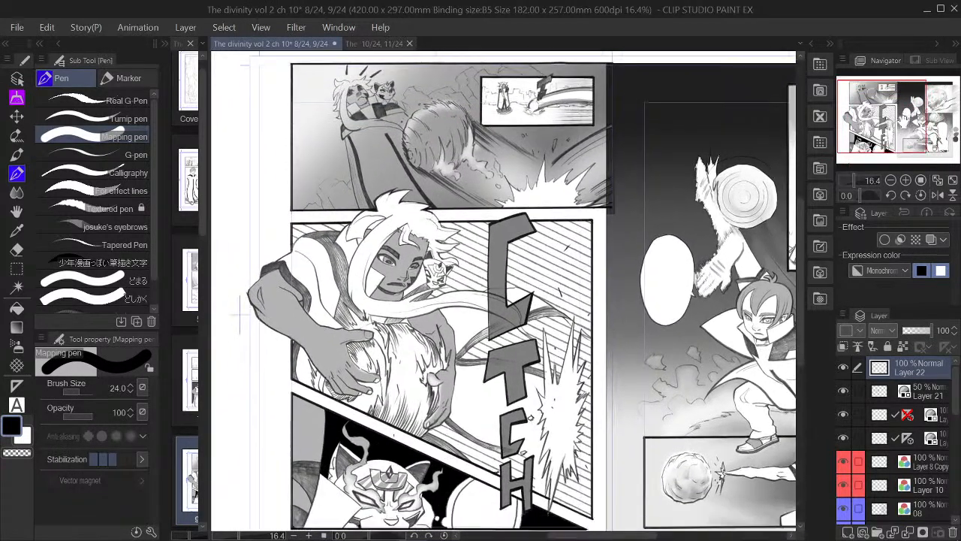
pyautogui.scroll(5, 629, 115)
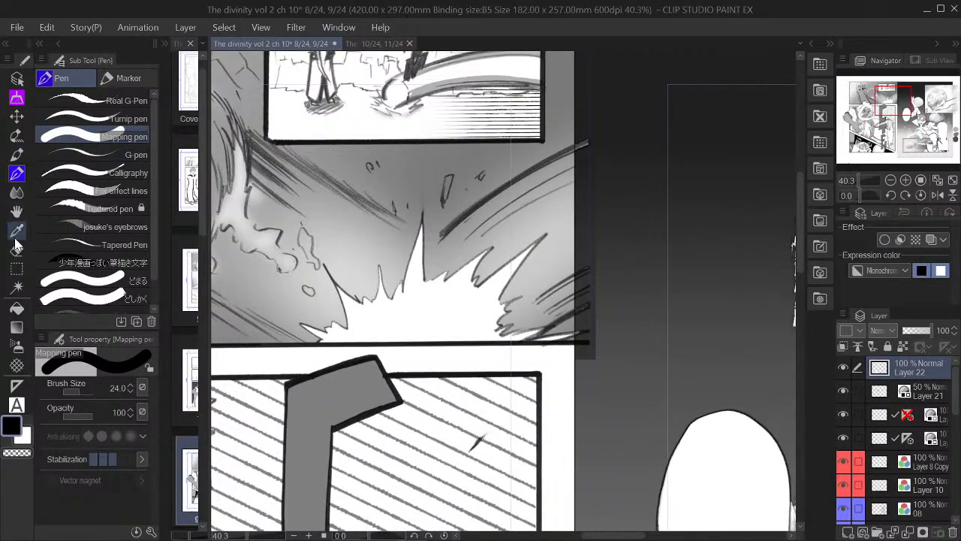
pyautogui.click(16, 78)
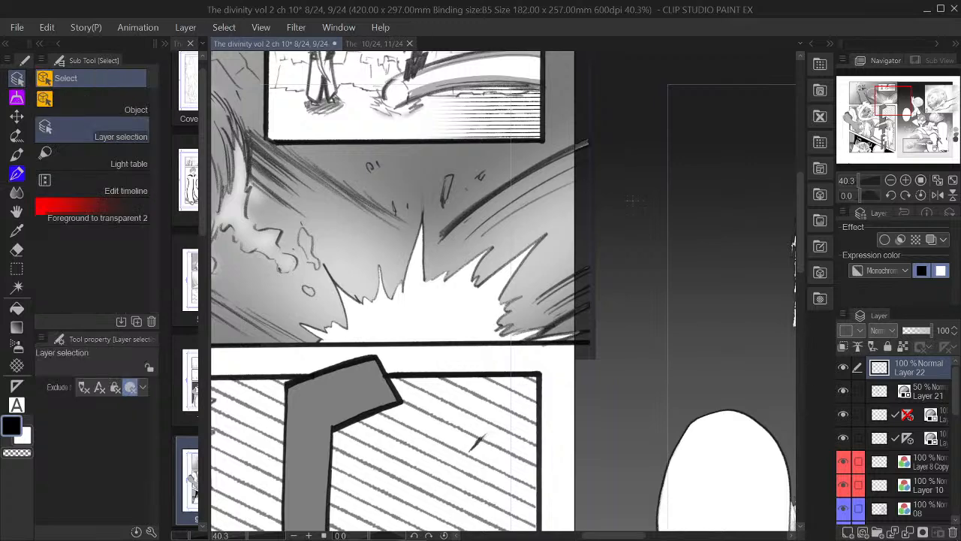
pyautogui.click(586, 197)
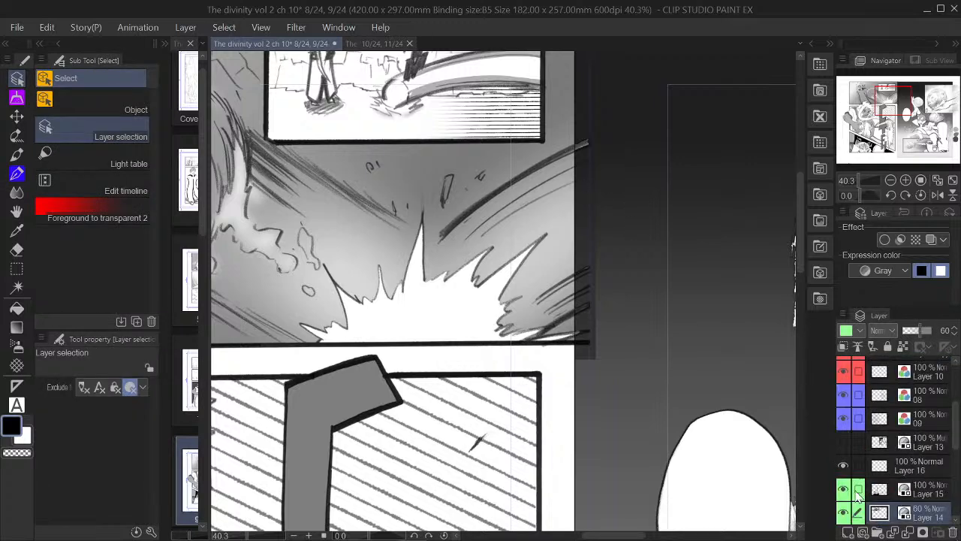
# Select a narrow strip along the gutter beside page 9's top panel, clear Layer 14's overhanging grey shading from it and deselect
pyautogui.click(845, 514)
pyautogui.click(844, 514)
pyautogui.click(844, 514)
pyautogui.click(844, 514)
pyautogui.scroll(-3, 715, 259)
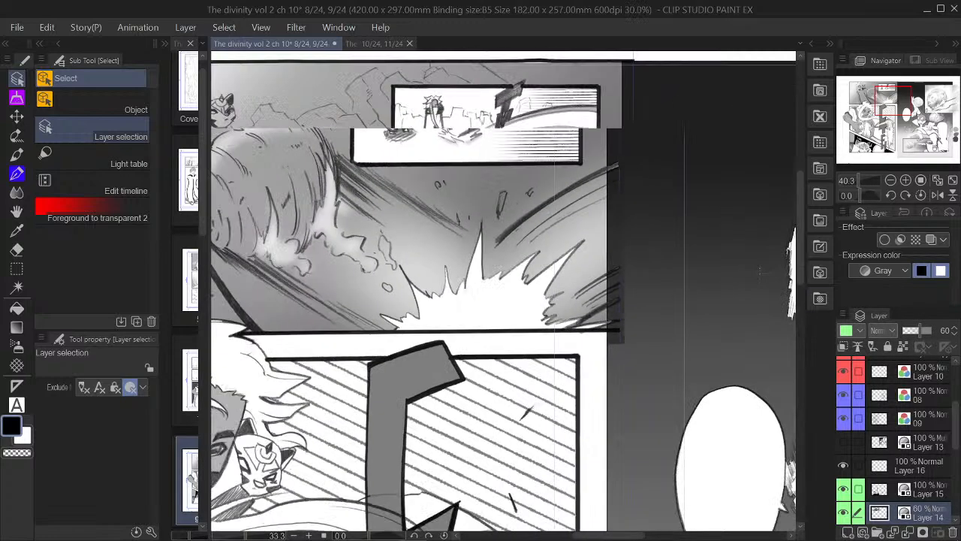
pyautogui.moveTo(604, 536); pyautogui.dragTo(642, 535)
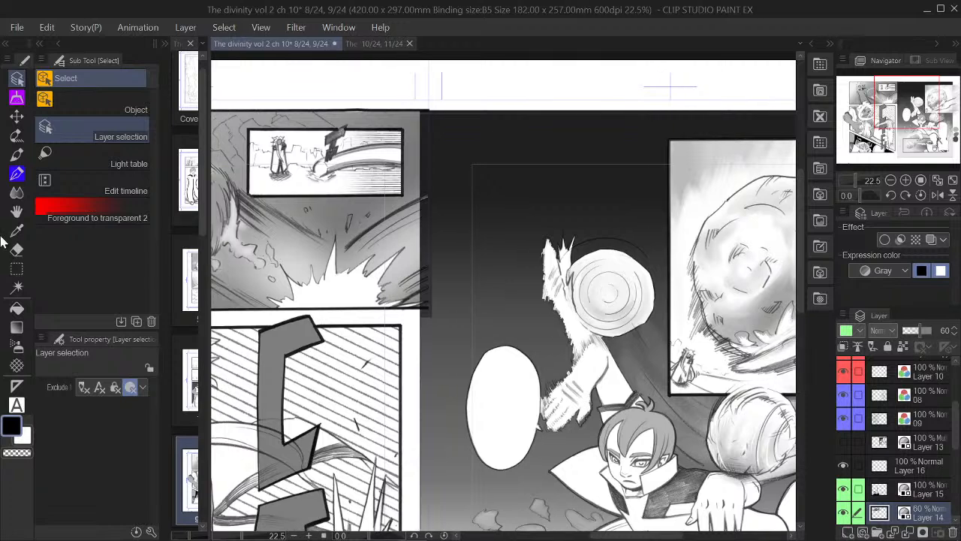
pyautogui.click(16, 268)
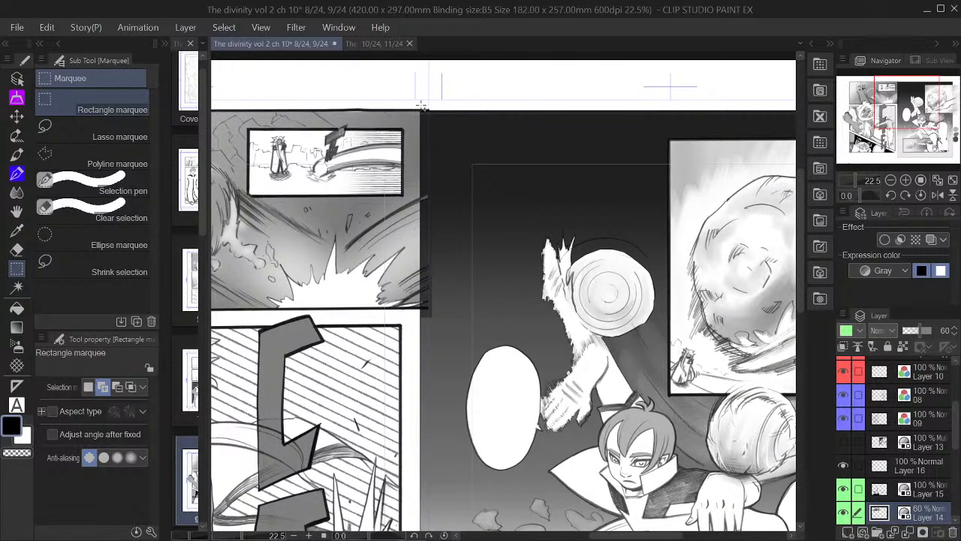
pyautogui.moveTo(422, 106); pyautogui.dragTo(463, 328)
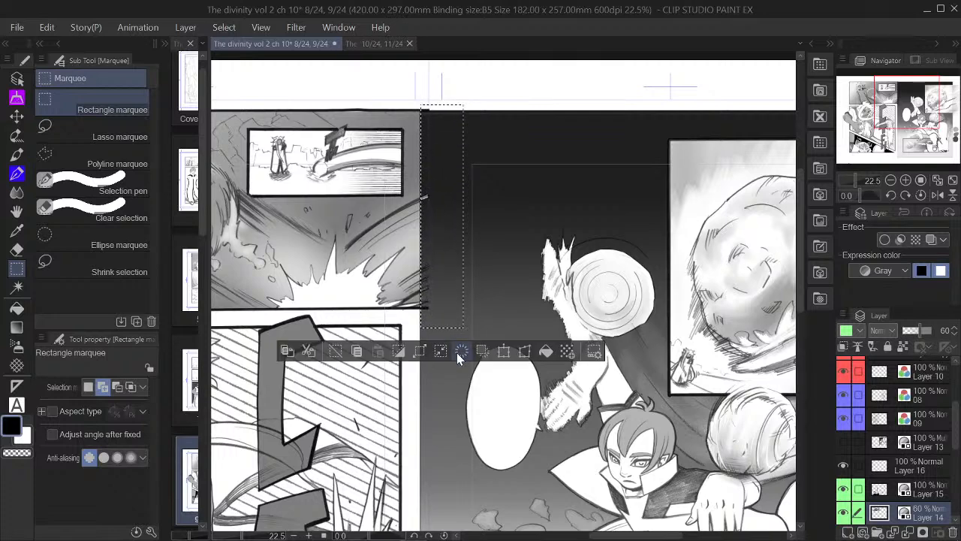
pyautogui.click(335, 358)
# On layer 09, select the same strip along the gutter, clear the line art that overruns page 9's top panel and deselect
pyautogui.scroll(-4, 593, 254)
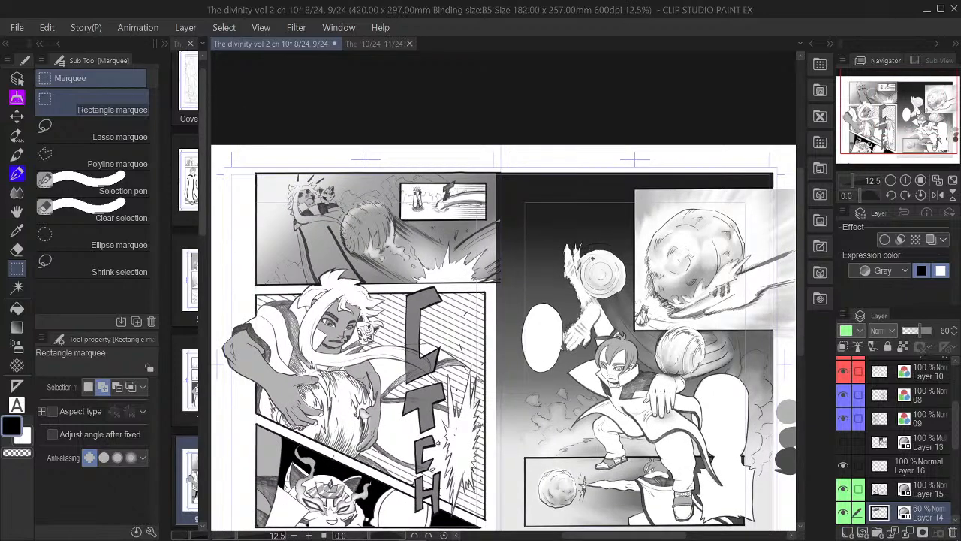
pyautogui.scroll(2, 572, 266)
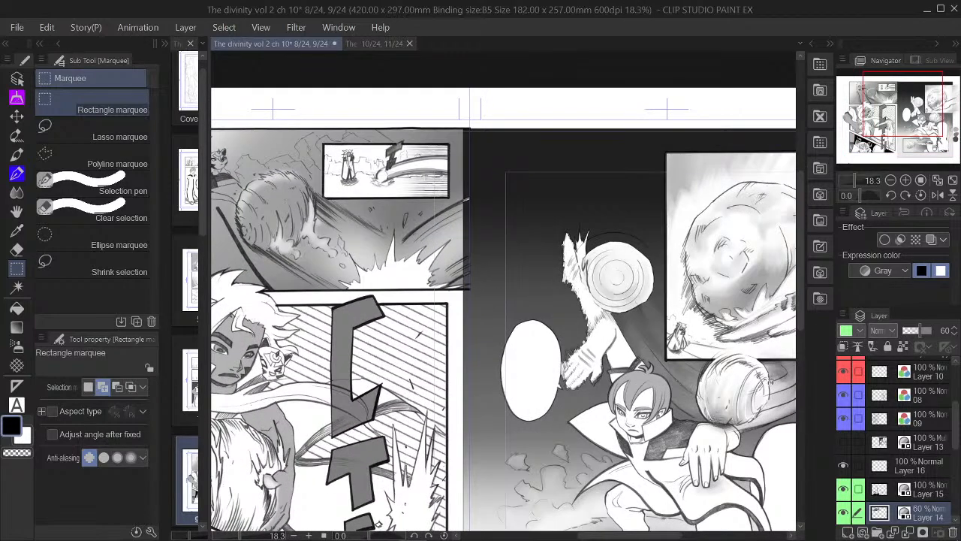
pyautogui.click(843, 415)
pyautogui.click(844, 415)
pyautogui.click(929, 421)
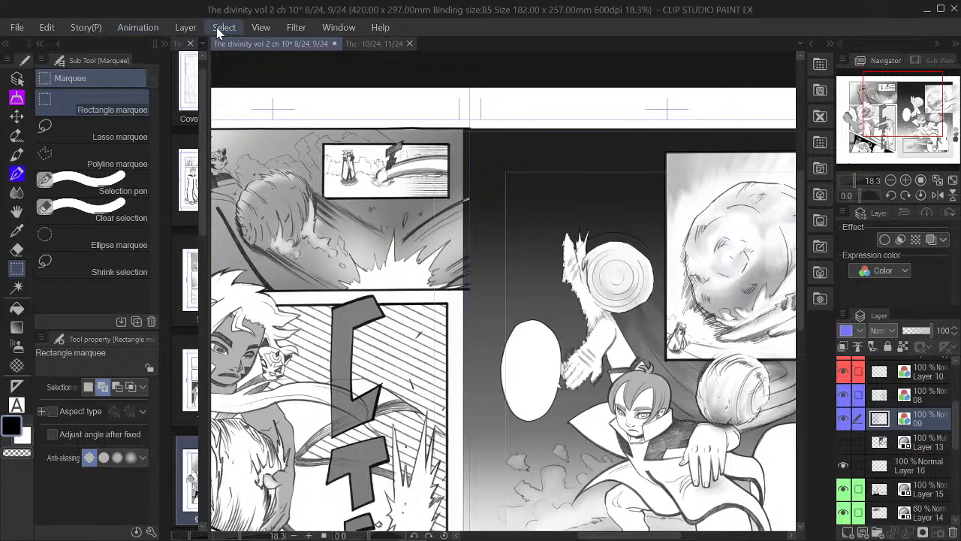
pyautogui.moveTo(463, 124); pyautogui.dragTo(498, 305)
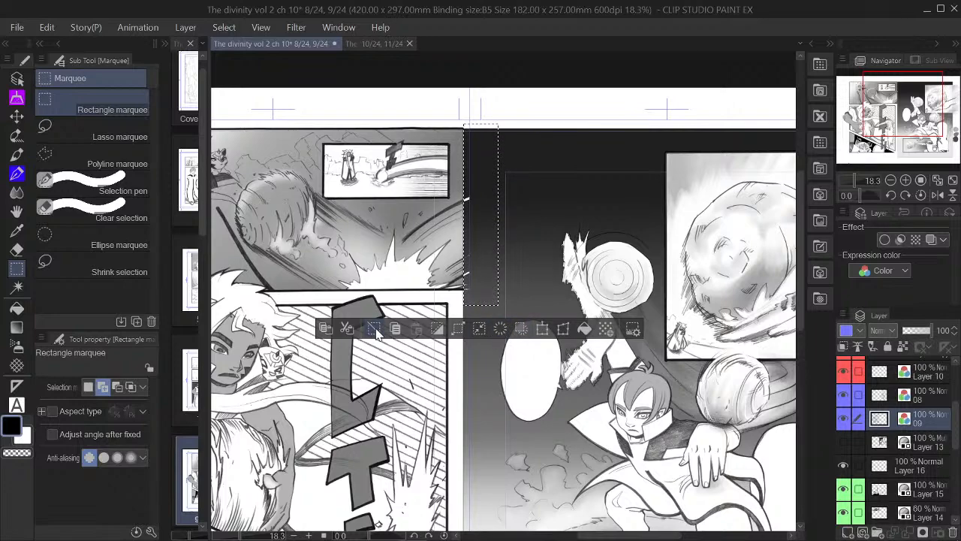
pyautogui.scroll(2, 449, 253)
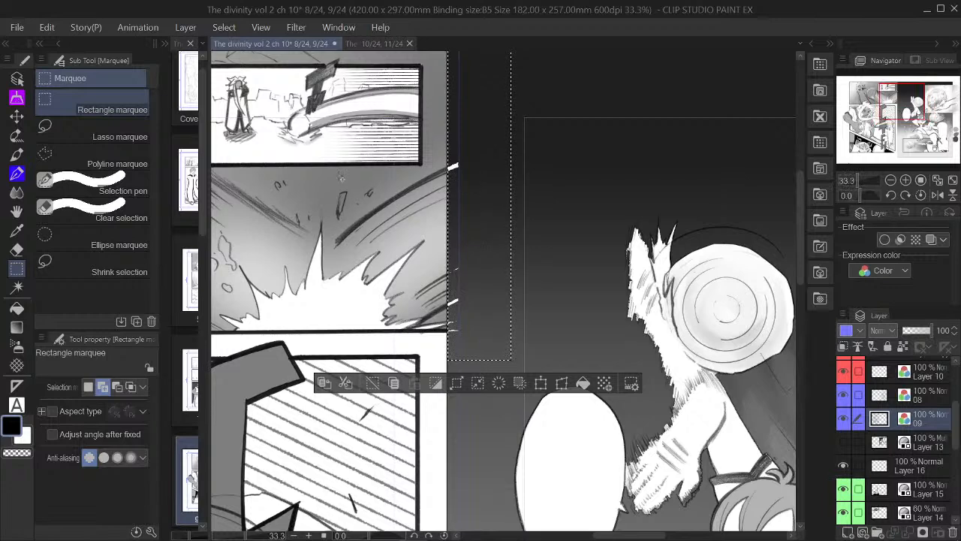
pyautogui.click(376, 385)
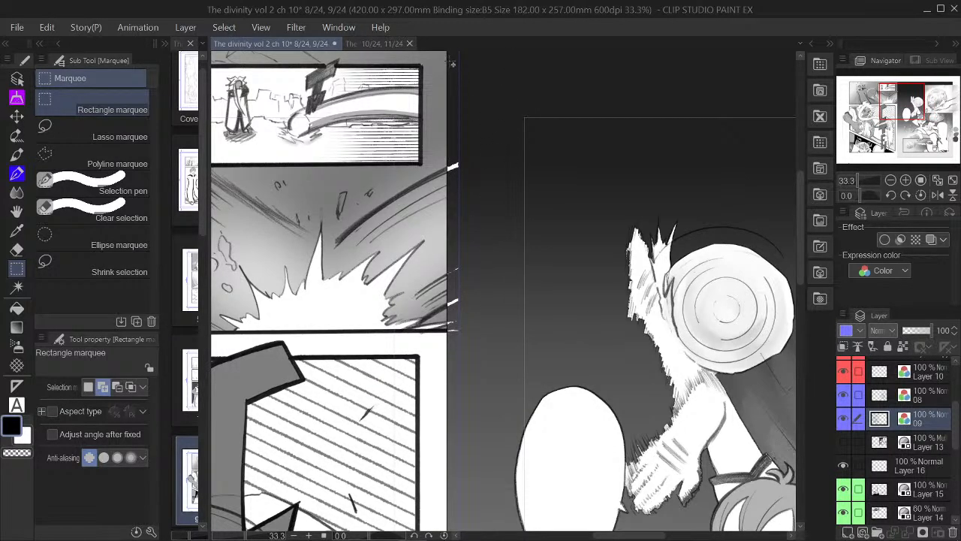
# Select the upper gutter area around the white streak and fill it on Layer 17 with the sampled dark background grey, deselecting at the end
pyautogui.moveTo(504, 188); pyautogui.dragTo(487, 178)
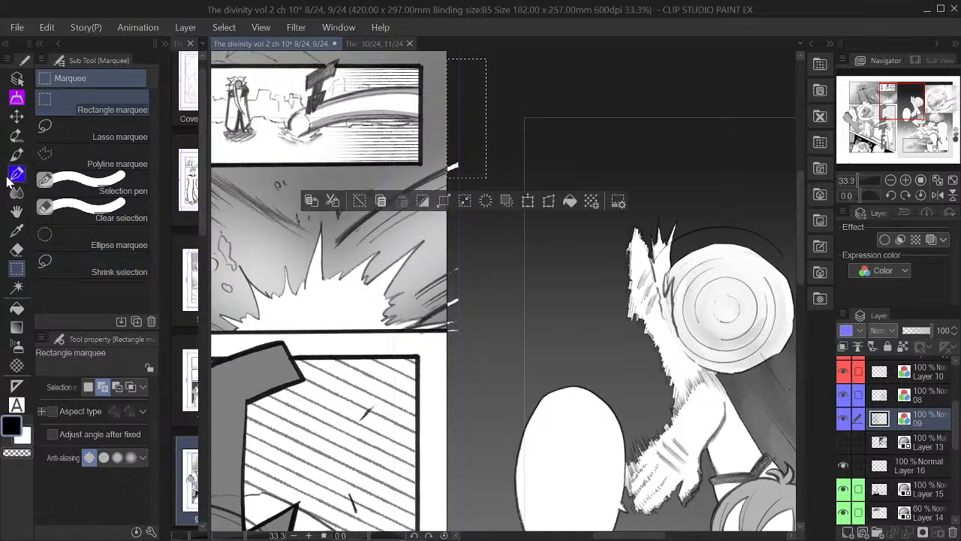
pyautogui.click(17, 235)
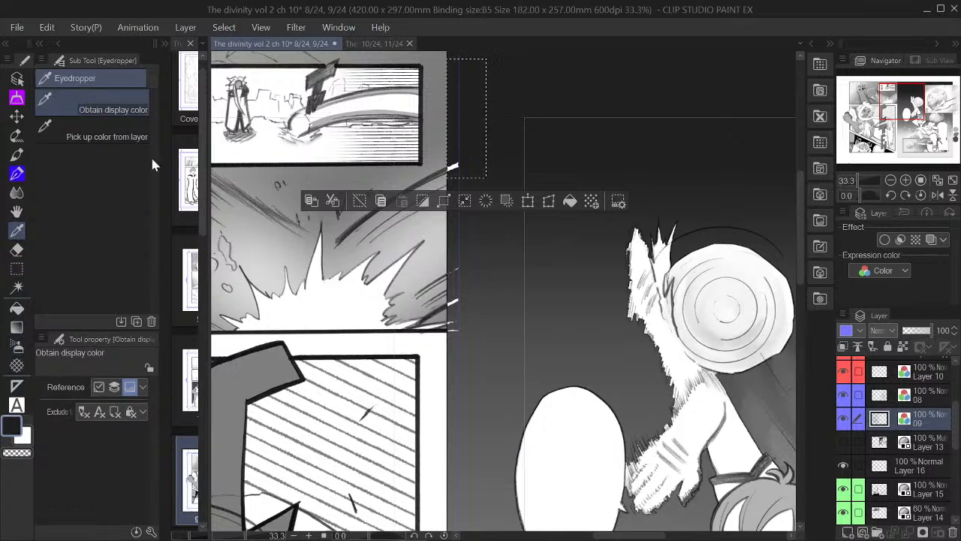
pyautogui.click(16, 78)
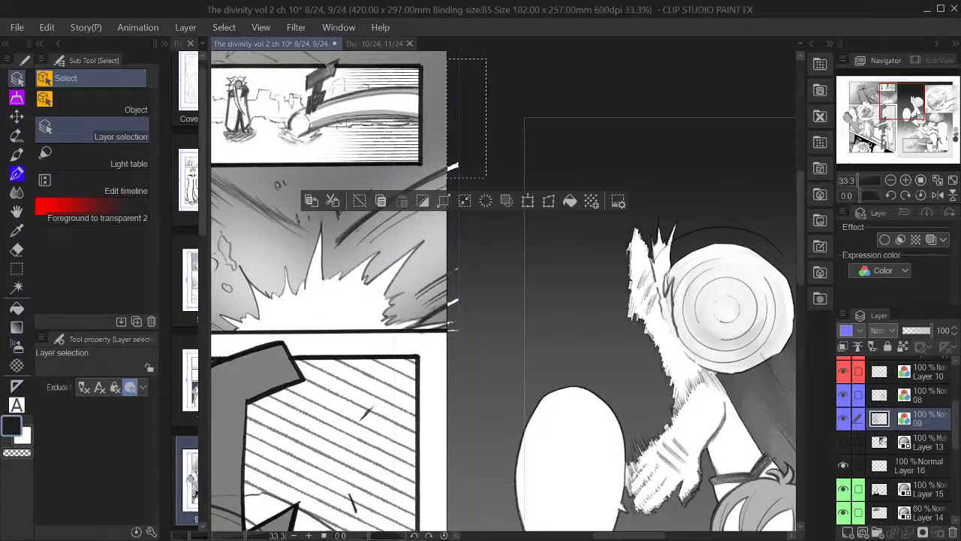
pyautogui.click(467, 148)
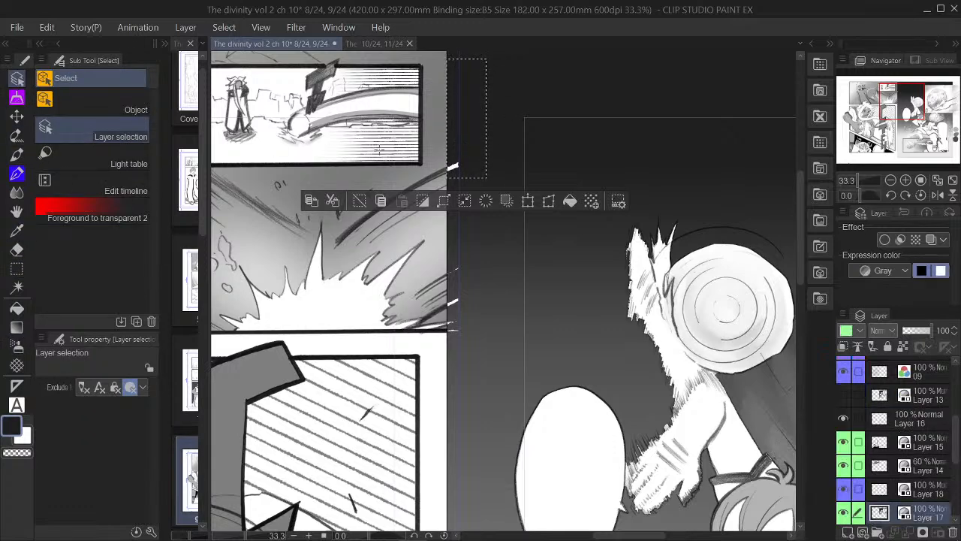
pyautogui.click(16, 234)
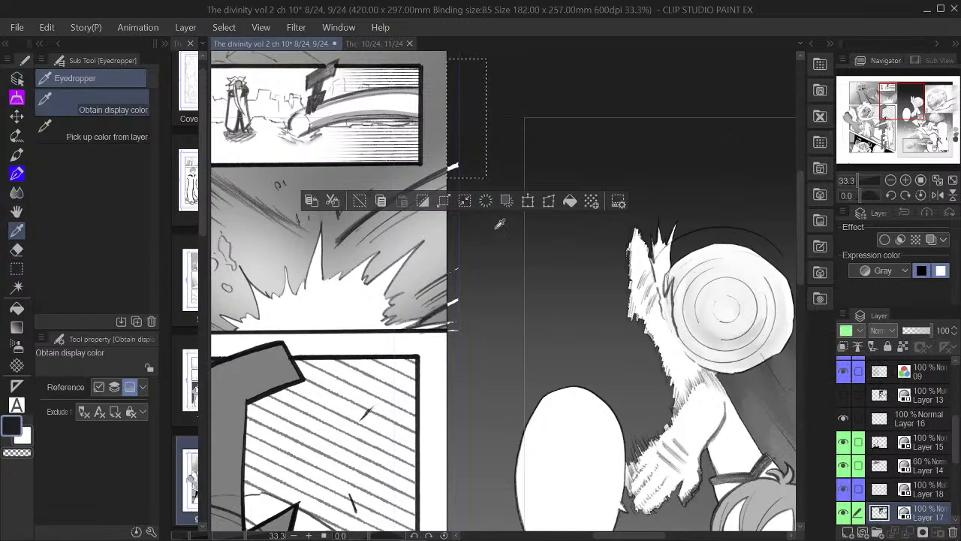
pyautogui.click(358, 201)
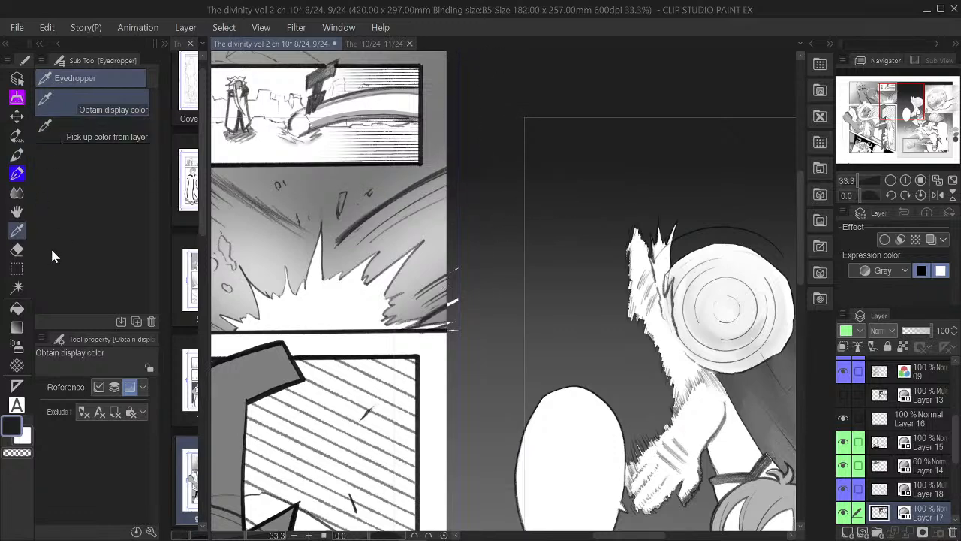
# Cover the small white fleck in the gutter beside the explosion with a rectangular selection filled in the sampled background grey, and deselect
pyautogui.click(16, 268)
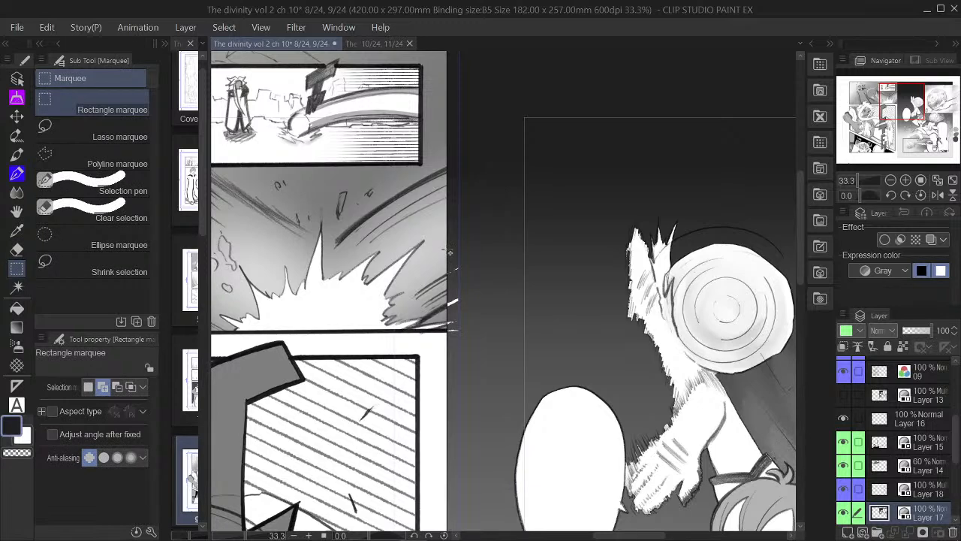
pyautogui.moveTo(450, 253); pyautogui.dragTo(475, 287)
pyautogui.click(451, 262)
pyautogui.scroll(1, 451, 262)
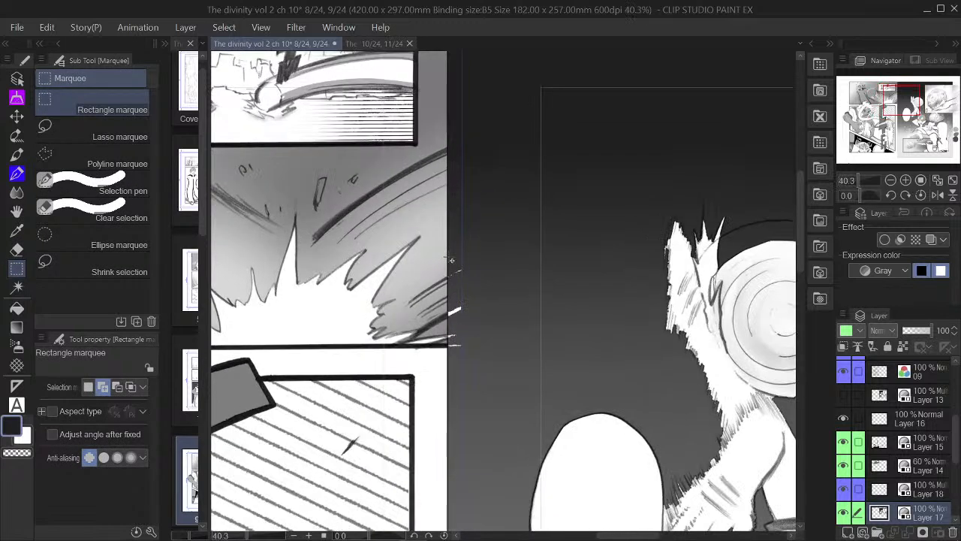
pyautogui.moveTo(468, 269); pyautogui.dragTo(471, 293)
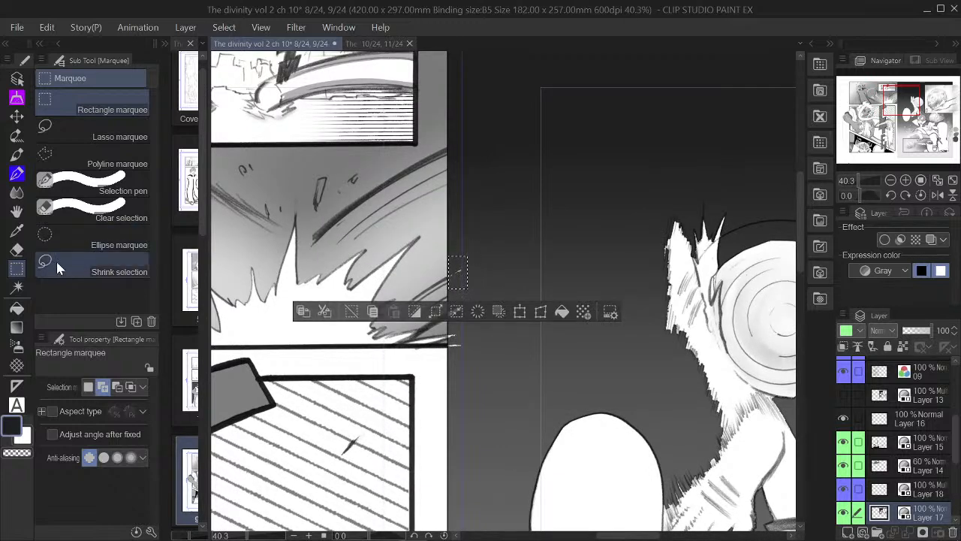
pyautogui.press('i')
pyautogui.click(458, 265)
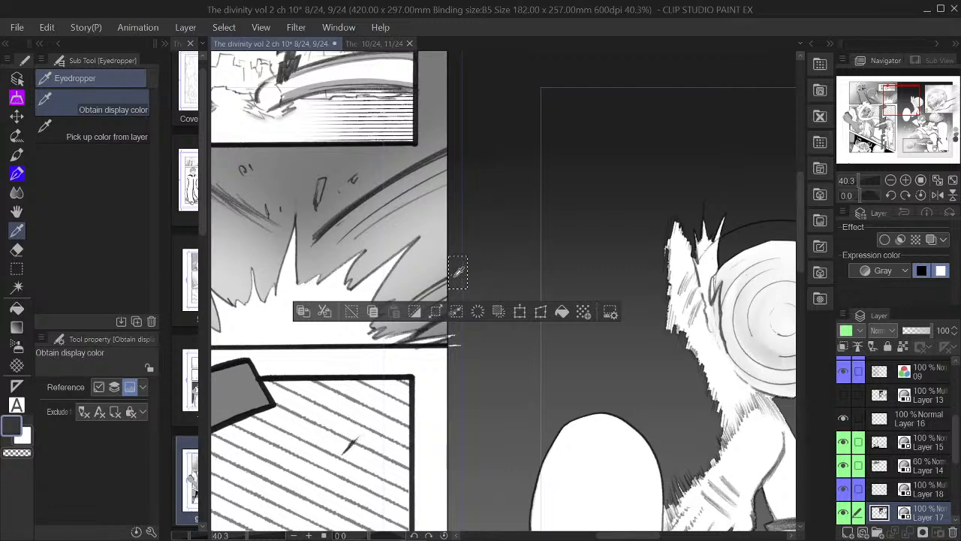
pyautogui.click(360, 316)
# Select the thick white streak in the gutter near the top panel's lower corner, fill it with the sampled background grey and deselect
pyautogui.scroll(2, 472, 314)
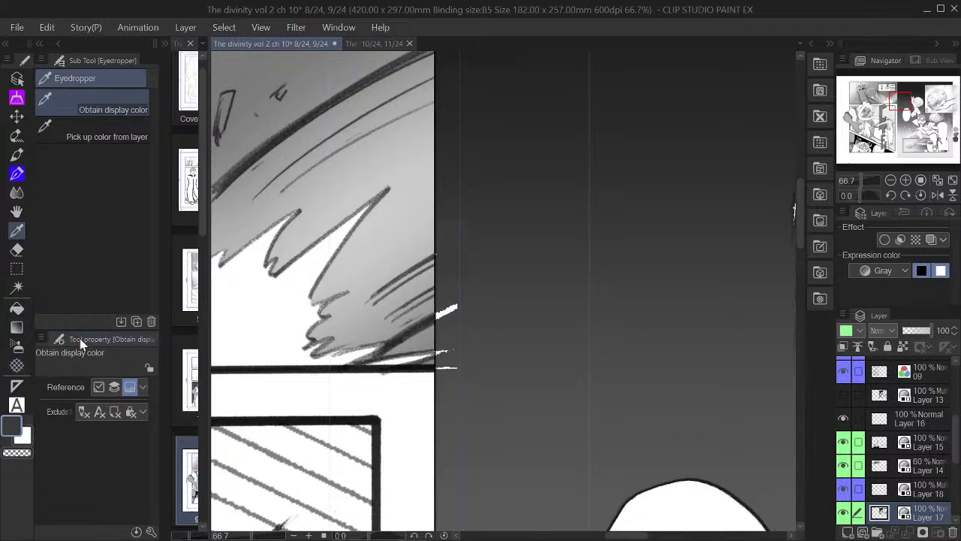
pyautogui.scroll(2, 467, 286)
pyautogui.scroll(-2, 467, 287)
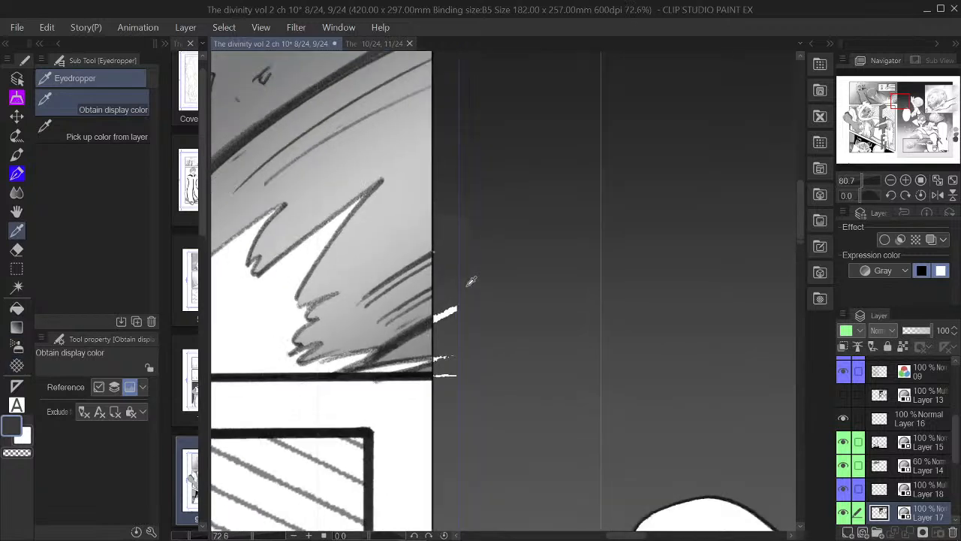
pyautogui.click(18, 269)
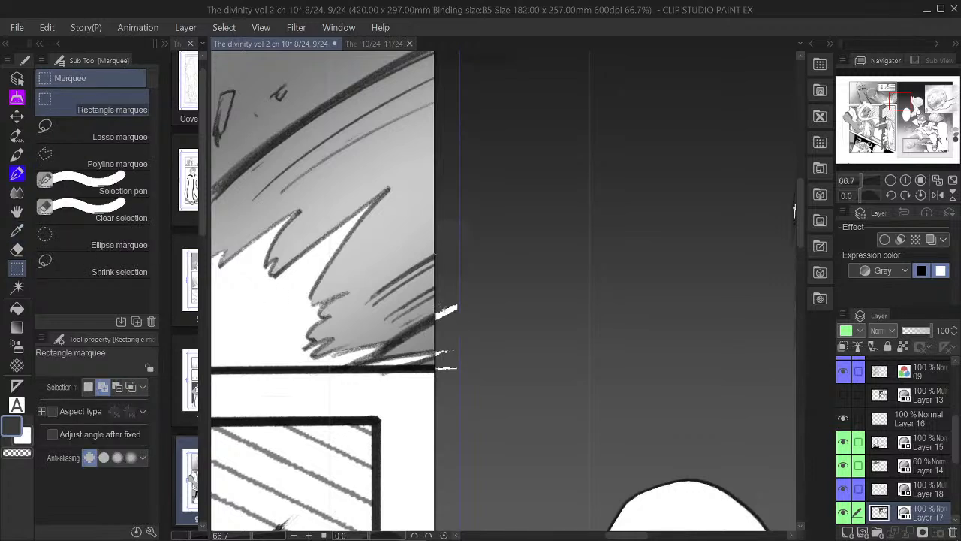
pyautogui.moveTo(438, 306)
pyautogui.mouseDown()
pyautogui.moveTo(470, 332)
pyautogui.moveTo(466, 342)
pyautogui.moveTo(459, 338)
pyautogui.mouseUp()
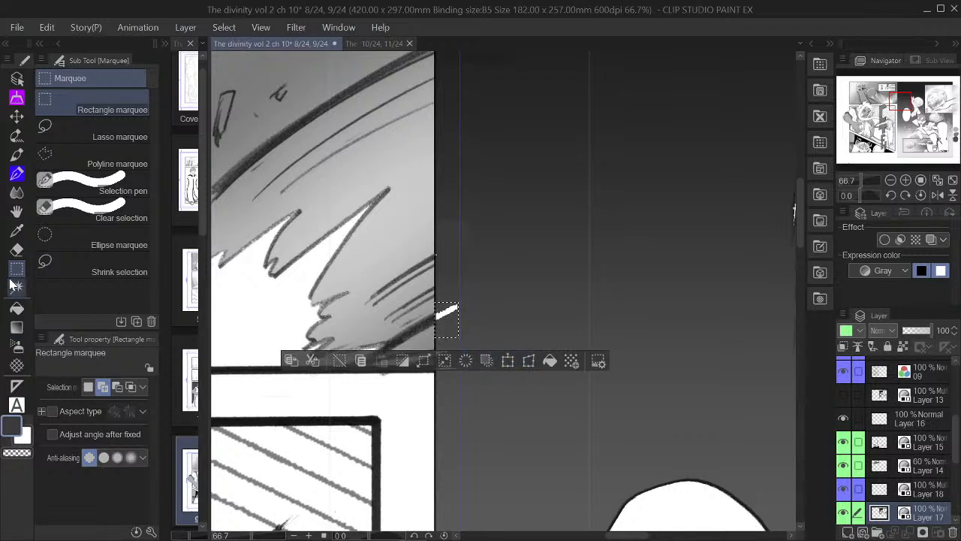
pyautogui.click(17, 230)
pyautogui.click(457, 321)
pyautogui.click(553, 362)
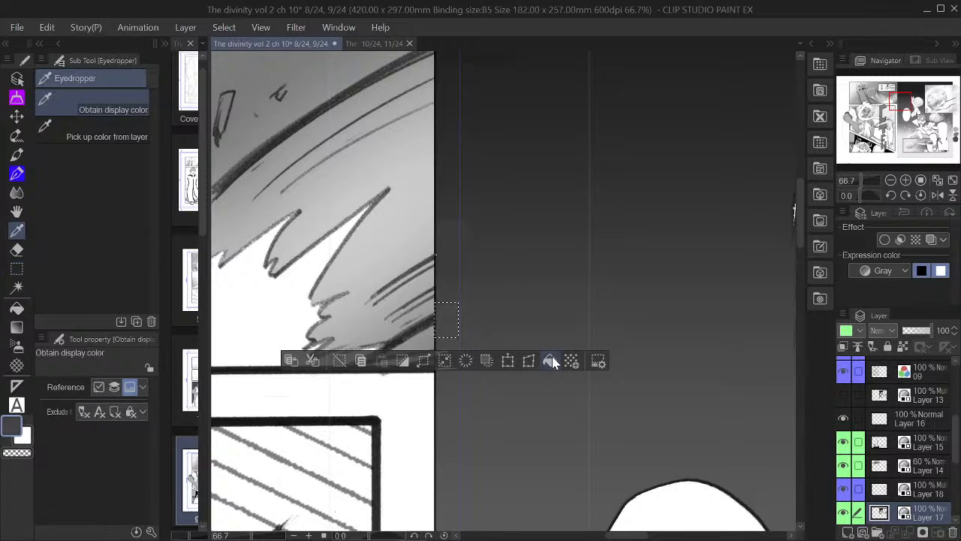
pyautogui.click(339, 362)
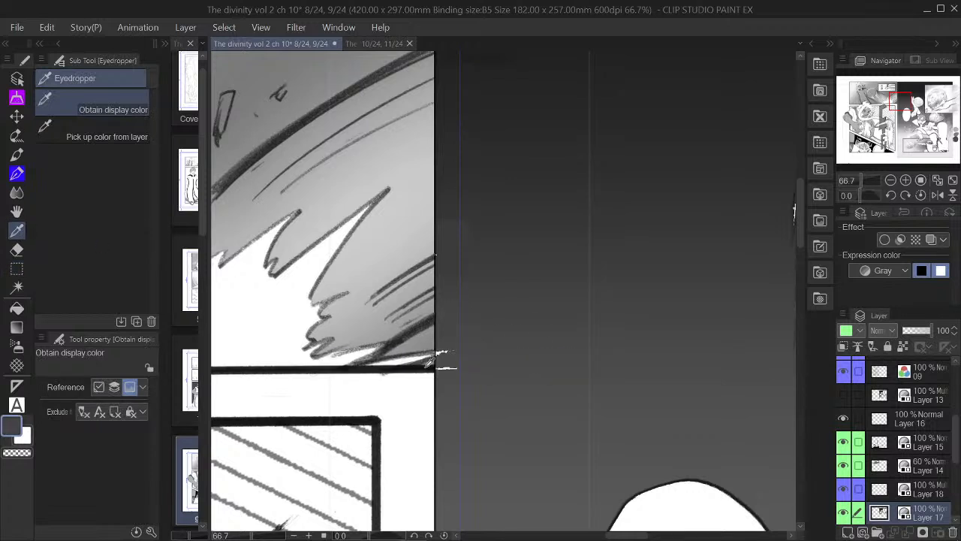
# Select the remaining white marks in the gutter level with the top panel's bottom border, fill them with the background grey and deselect
pyautogui.click(17, 269)
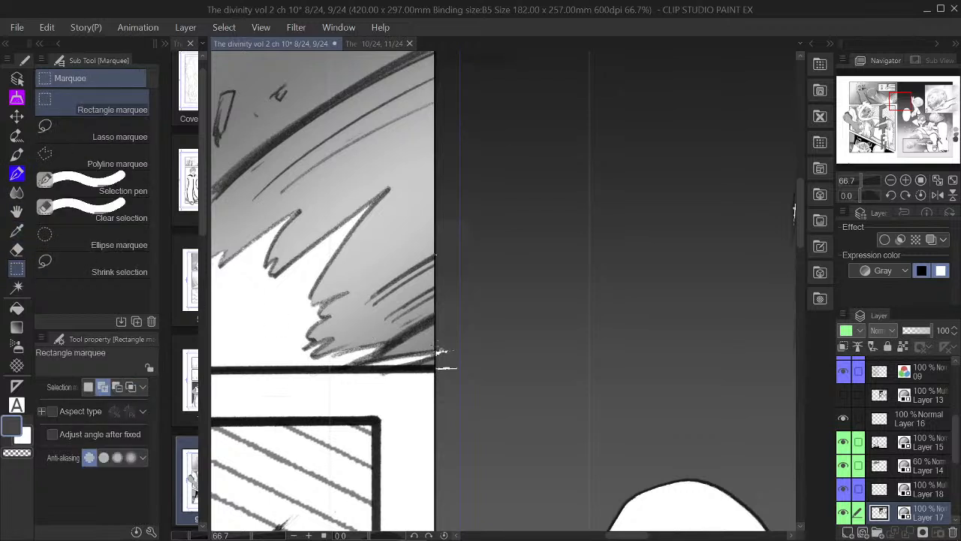
pyautogui.moveTo(436, 346); pyautogui.dragTo(459, 382)
pyautogui.click(17, 230)
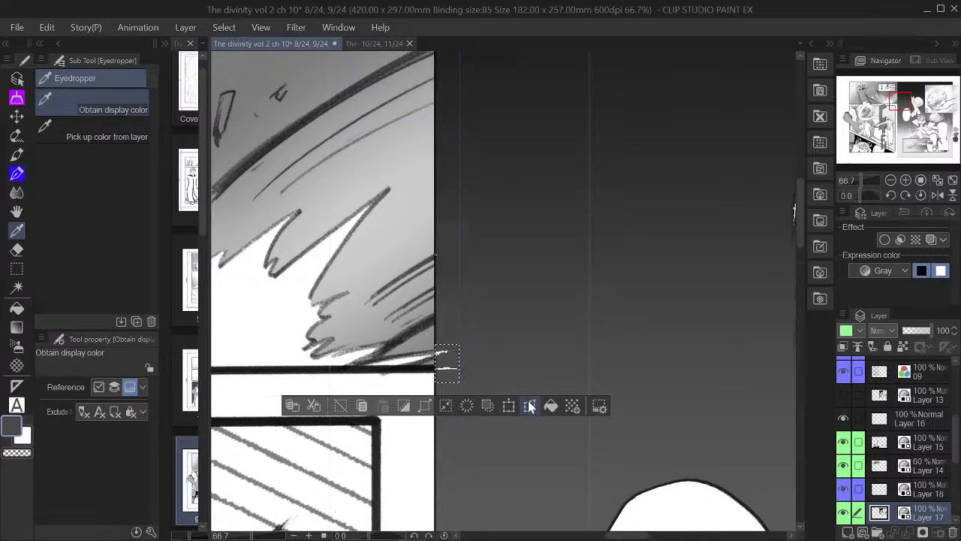
pyautogui.click(550, 406)
pyautogui.click(340, 406)
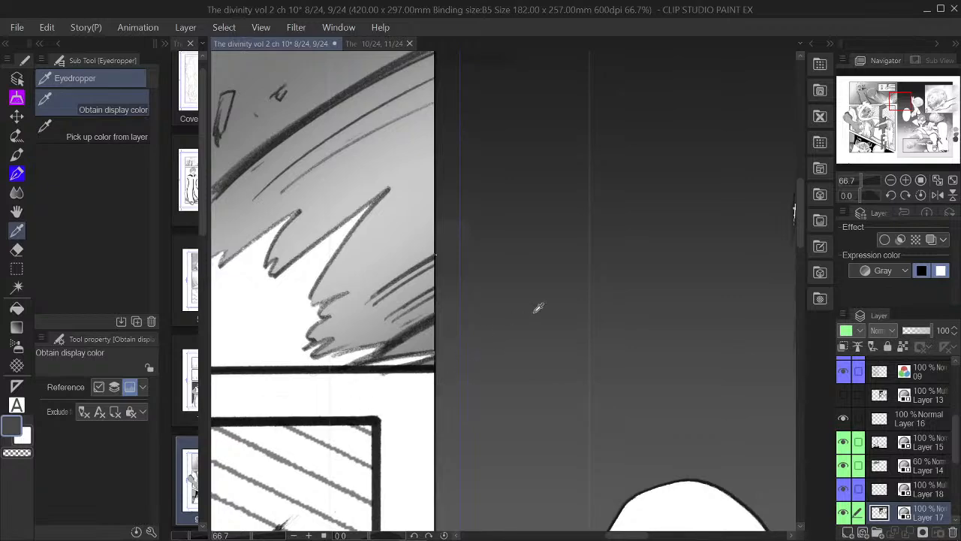
# Activate Layer 15 by picking the grey sound-effect lettering over the flowing cloth in page 9's middle panel
pyautogui.scroll(-5, 537, 307)
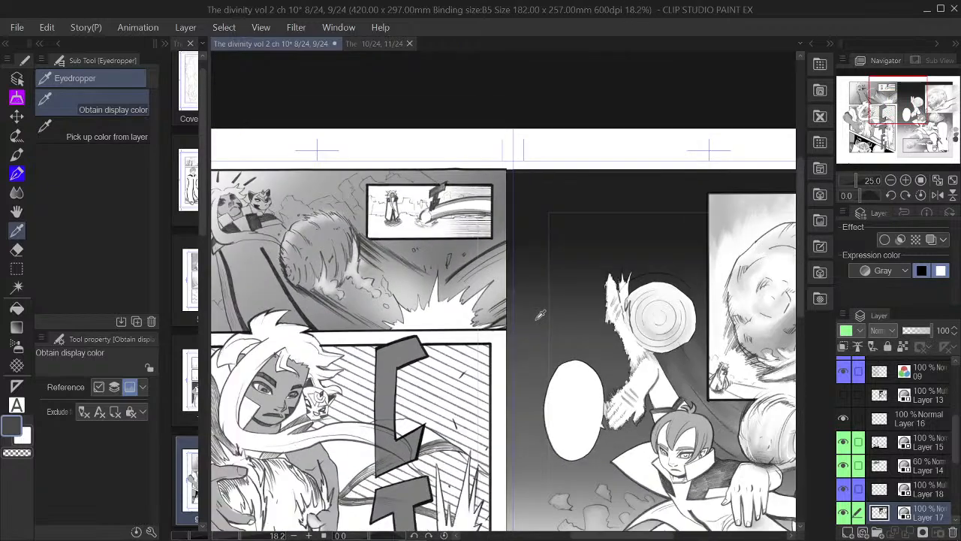
pyautogui.scroll(-1, 539, 315)
pyautogui.moveTo(900, 132); pyautogui.dragTo(900, 161)
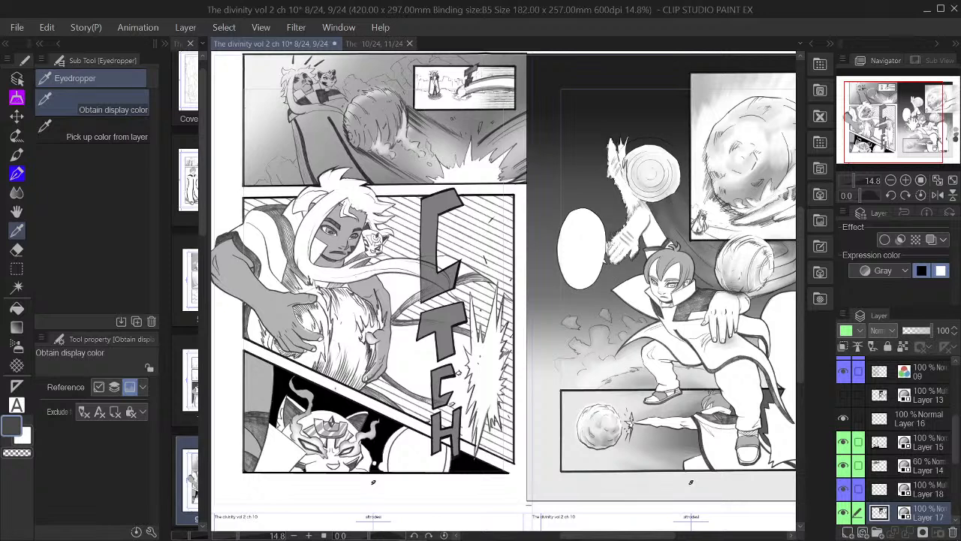
pyautogui.moveTo(902, 121); pyautogui.dragTo(897, 121)
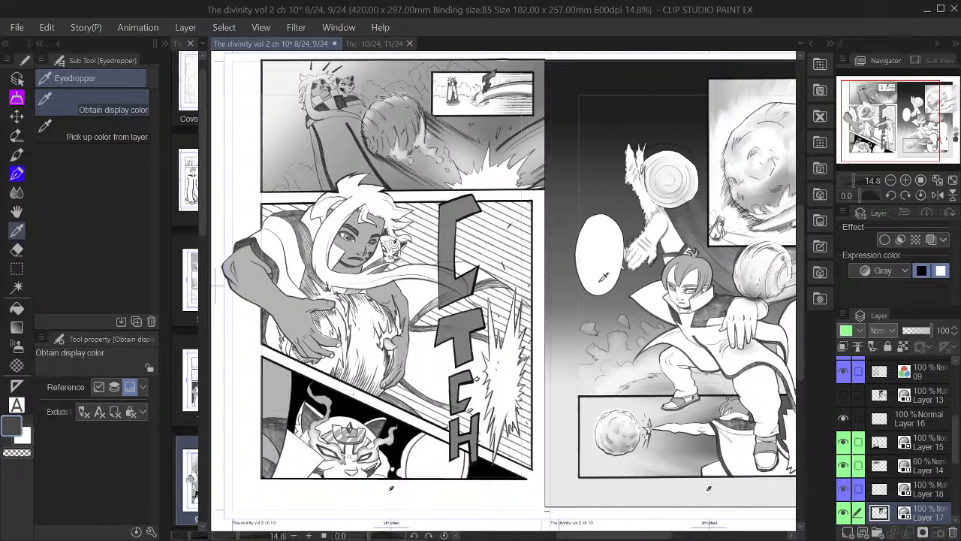
pyautogui.scroll(8, 458, 286)
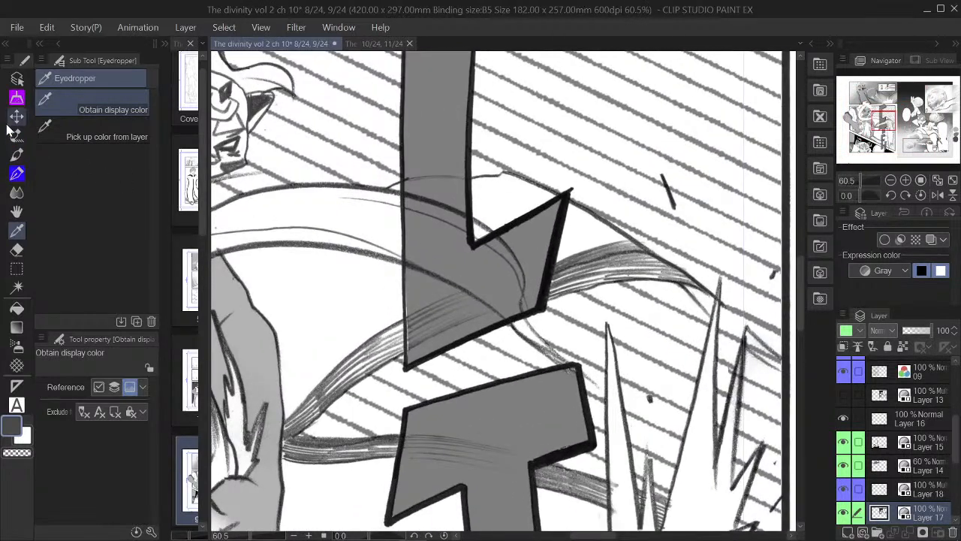
pyautogui.click(17, 78)
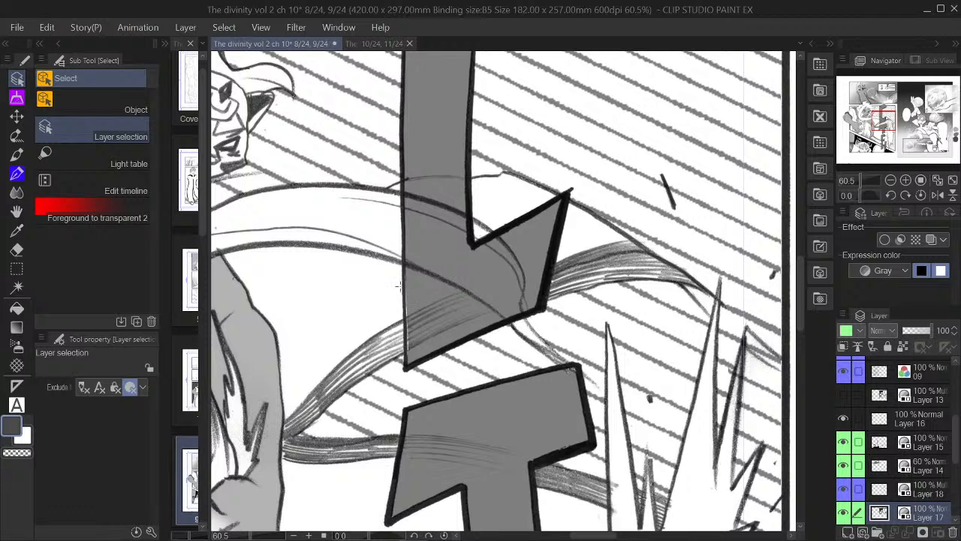
pyautogui.click(425, 299)
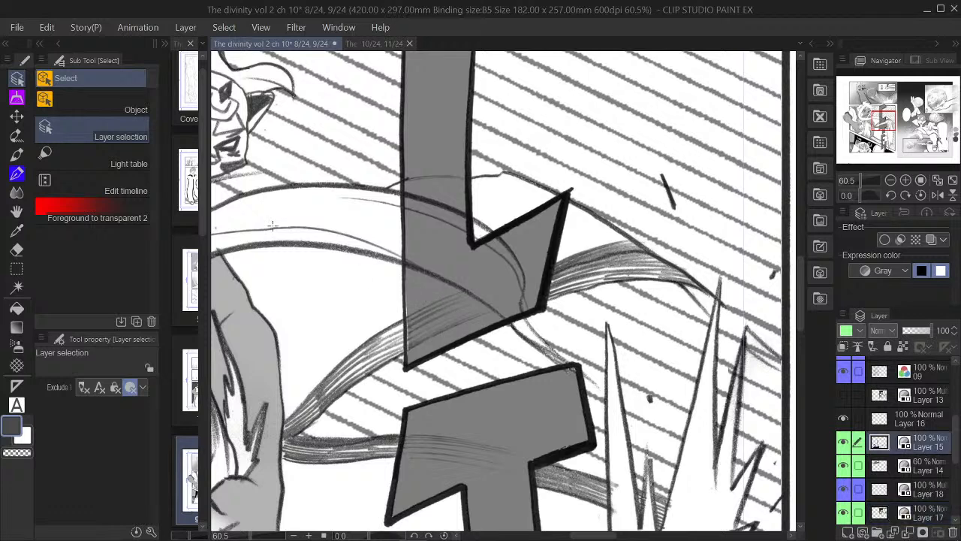
# Outline the lower corner of the top sound-effect letter with a polyline selection, fill it with the sampled lettering grey and deselect
pyautogui.click(16, 269)
pyautogui.click(72, 151)
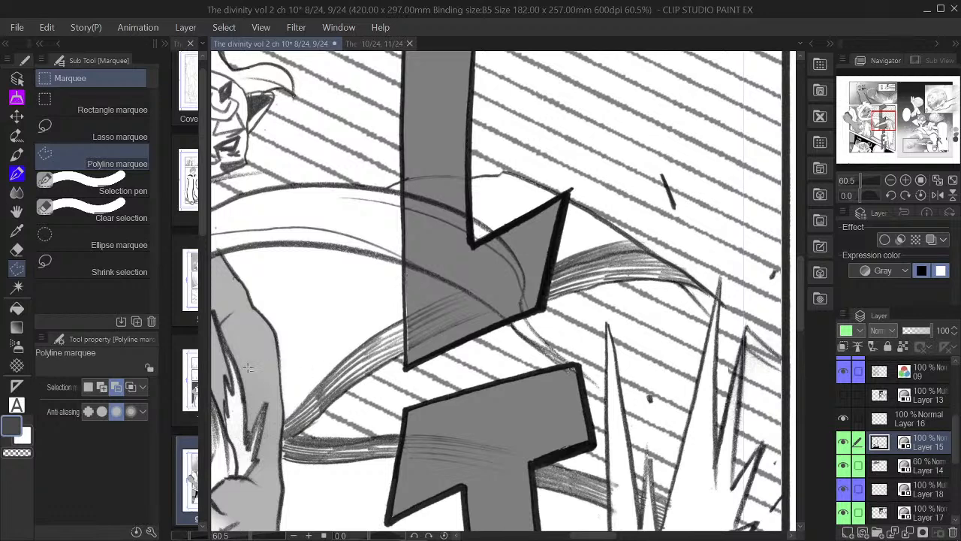
pyautogui.click(101, 387)
pyautogui.click(403, 281)
pyautogui.click(404, 360)
pyautogui.click(435, 350)
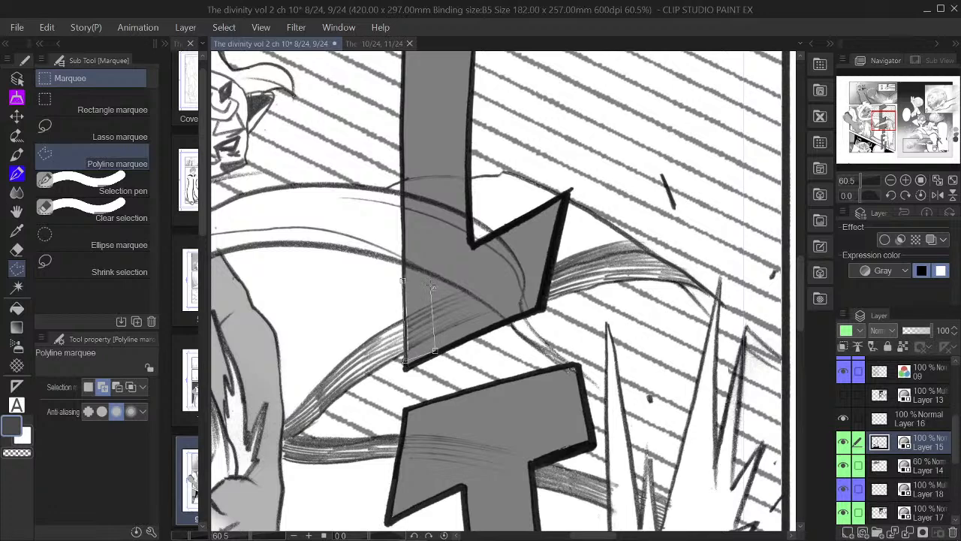
pyautogui.doubleClick(430, 285)
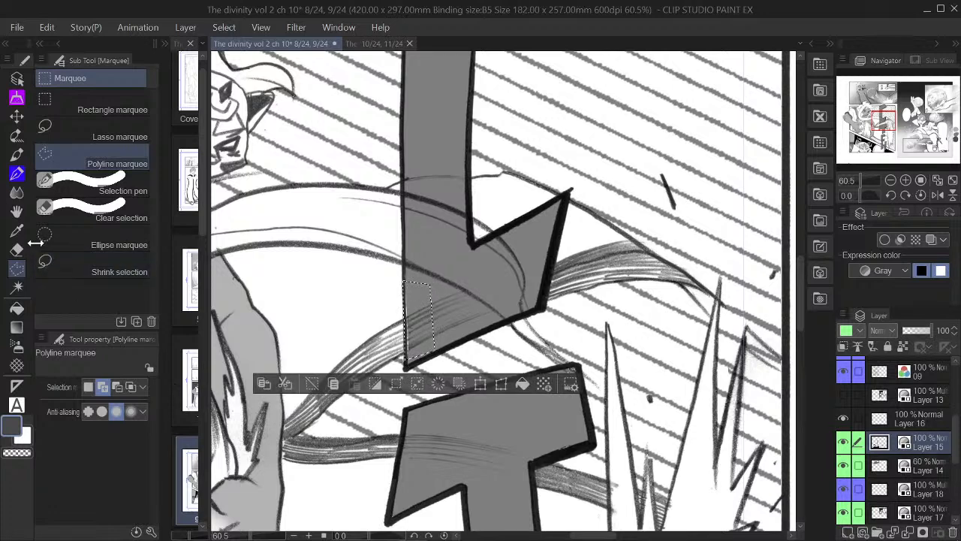
pyautogui.press('i')
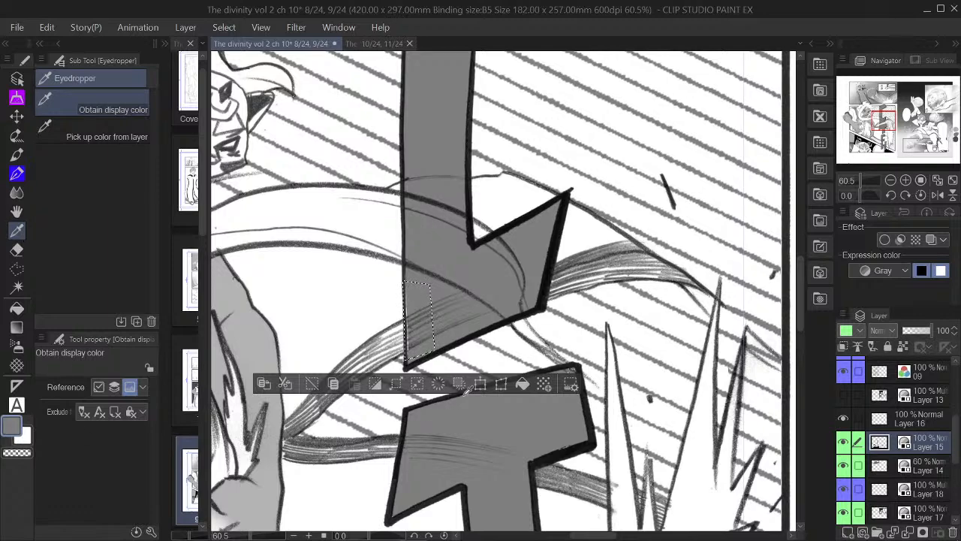
pyautogui.click(313, 383)
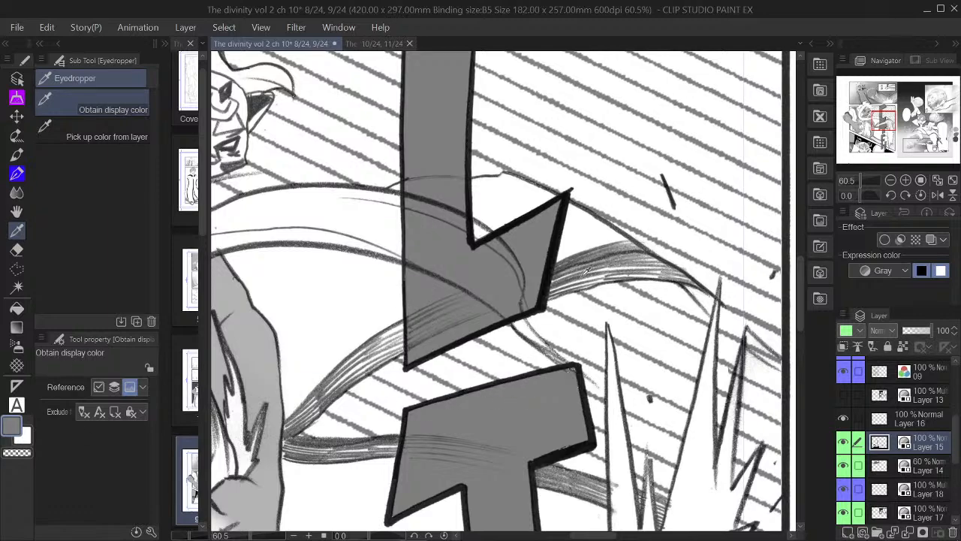
# Examine both pages of the spread for remaining stray marks, ending at the small inset panel in page 9's top panel
pyautogui.scroll(-5, 586, 272)
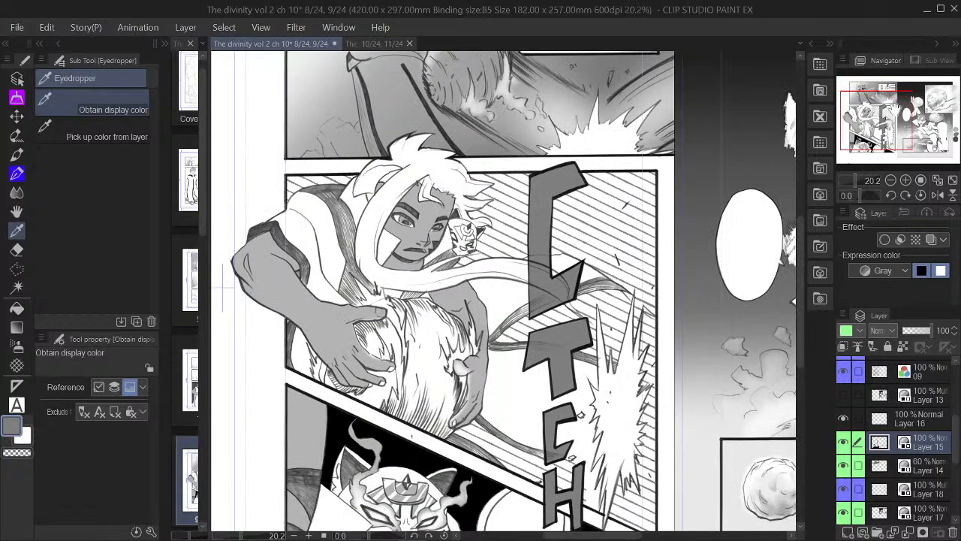
pyautogui.moveTo(901, 121); pyautogui.dragTo(902, 129)
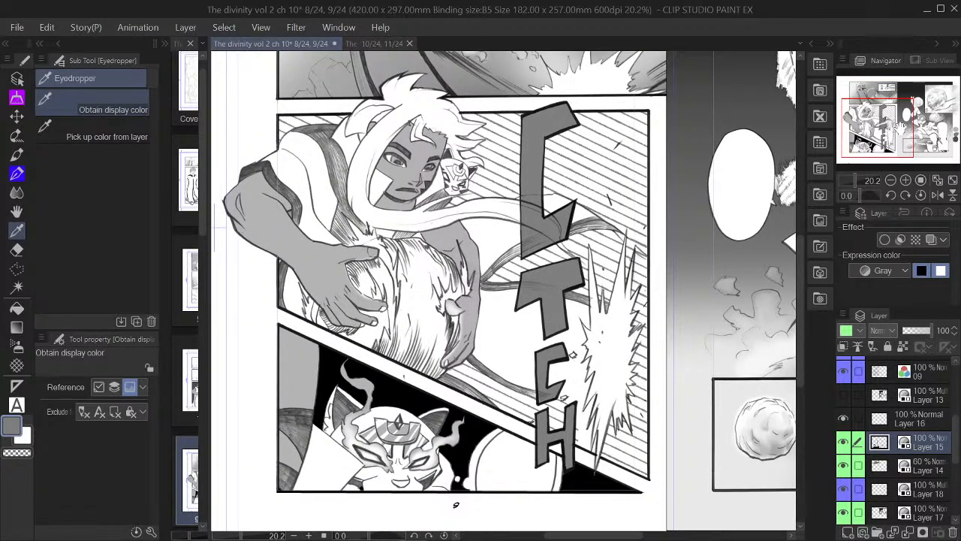
pyautogui.moveTo(902, 130); pyautogui.dragTo(891, 117)
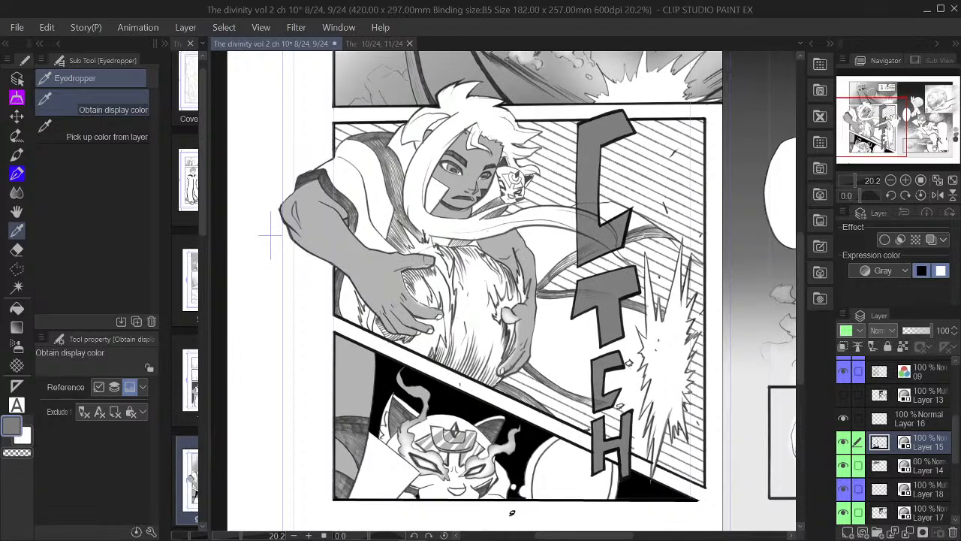
pyautogui.click(889, 180)
pyautogui.click(888, 180)
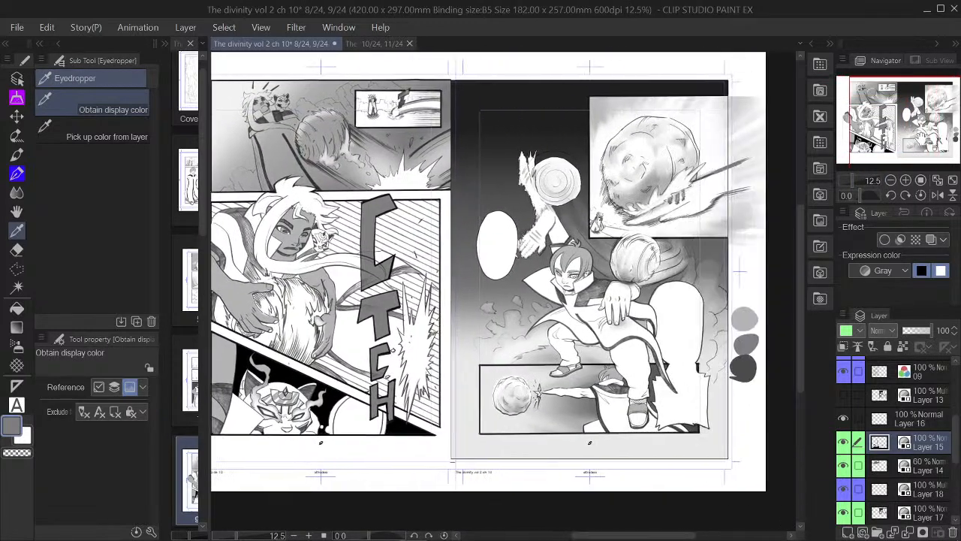
pyautogui.moveTo(921, 141); pyautogui.dragTo(918, 138)
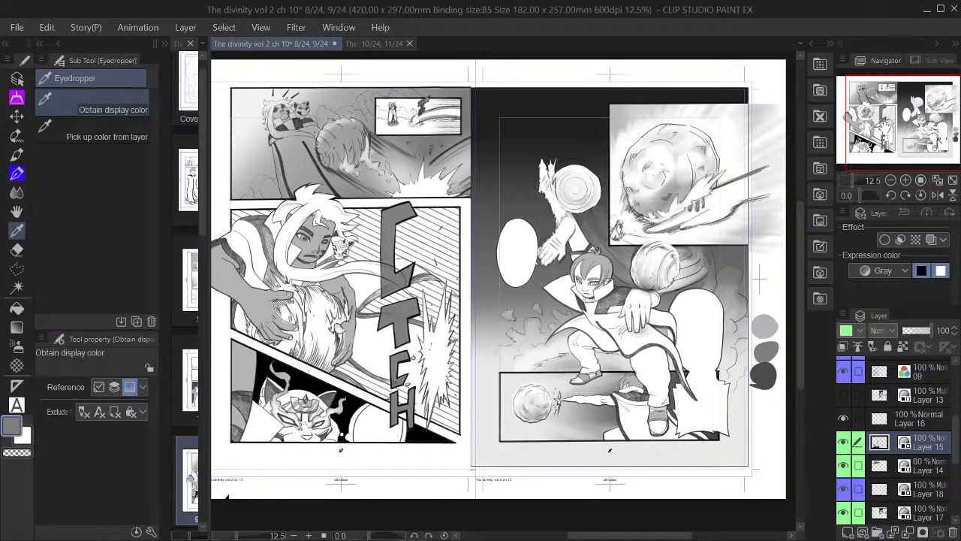
pyautogui.scroll(3, 898, 127)
pyautogui.scroll(8, 480, 128)
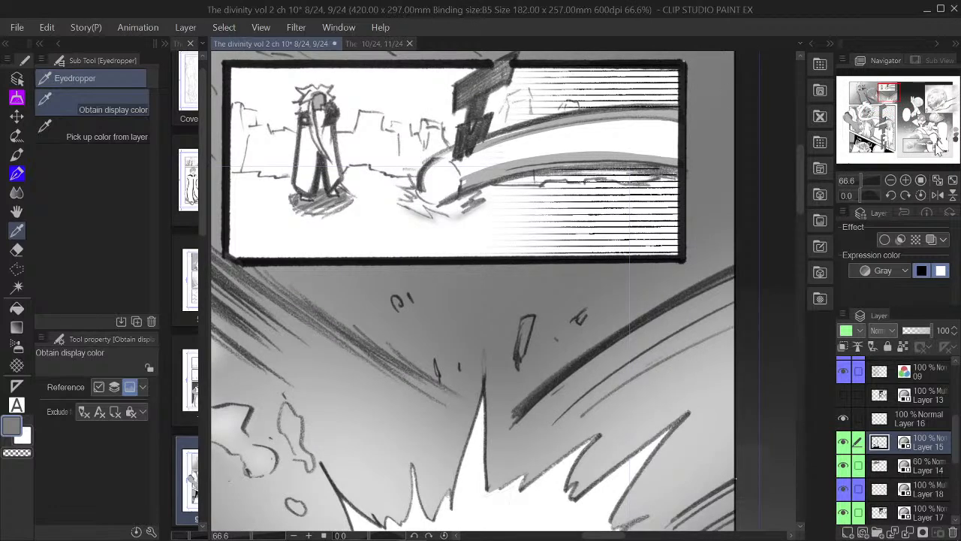
pyautogui.moveTo(899, 98); pyautogui.dragTo(893, 91)
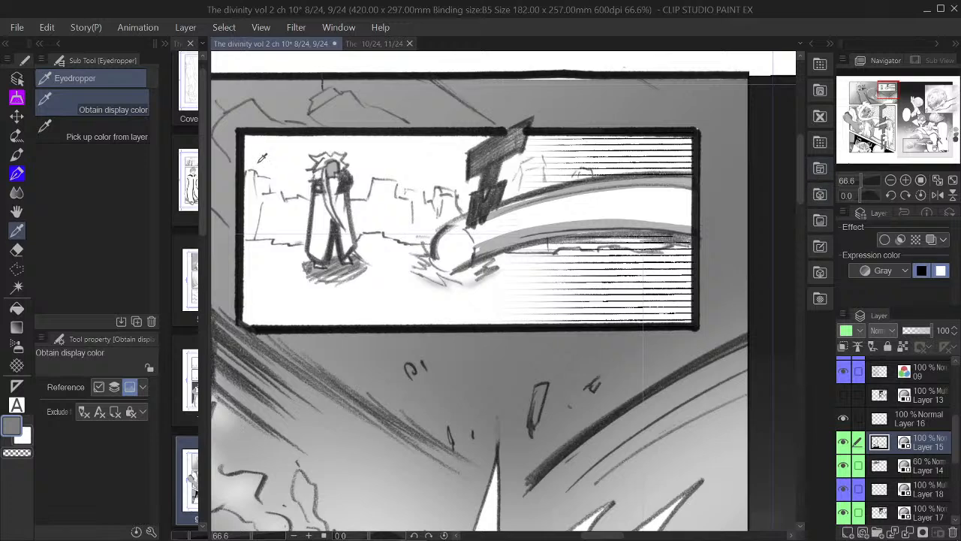
# On Layer 14, outline the top of the inset panel's lettering with a polyline selection, clear that area and deselect
pyautogui.scroll(3, 477, 158)
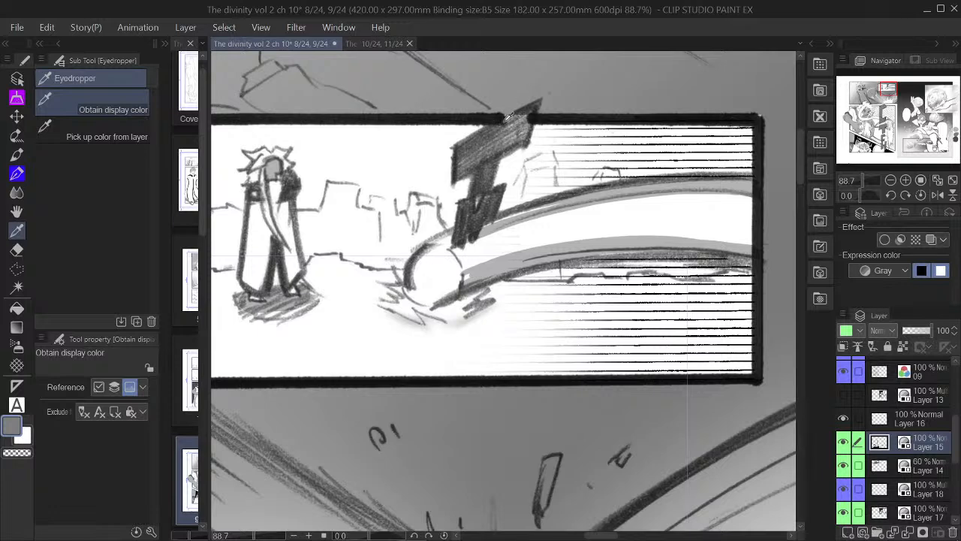
pyautogui.scroll(1, 511, 111)
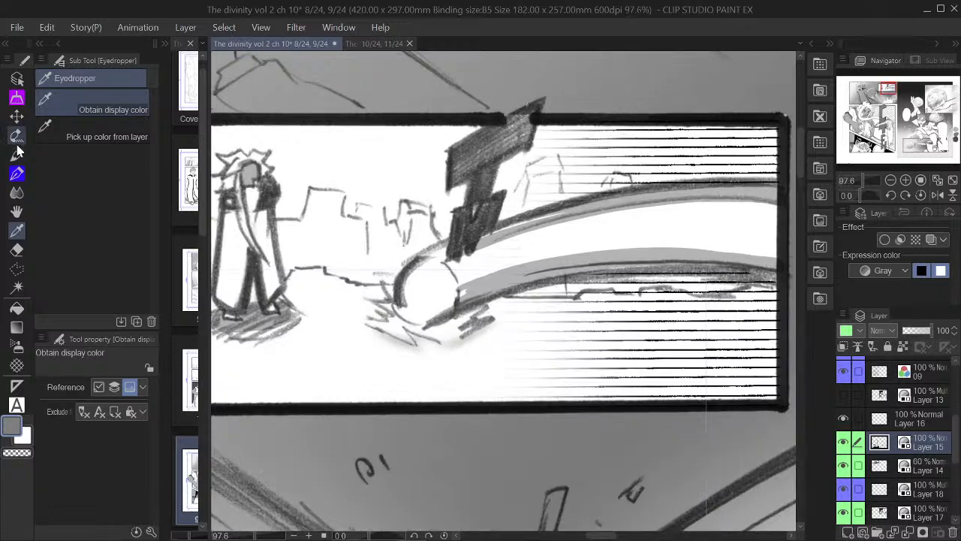
pyautogui.click(17, 78)
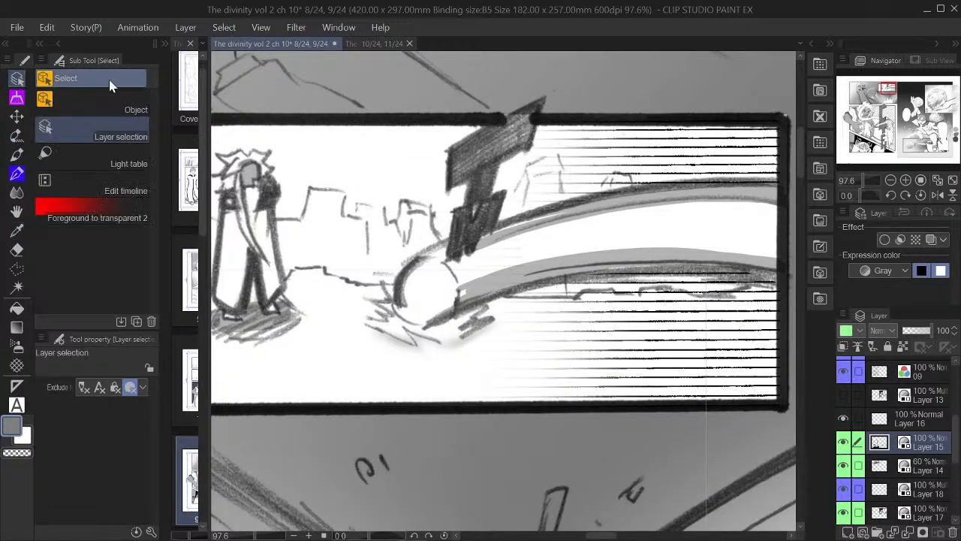
pyautogui.click(517, 96)
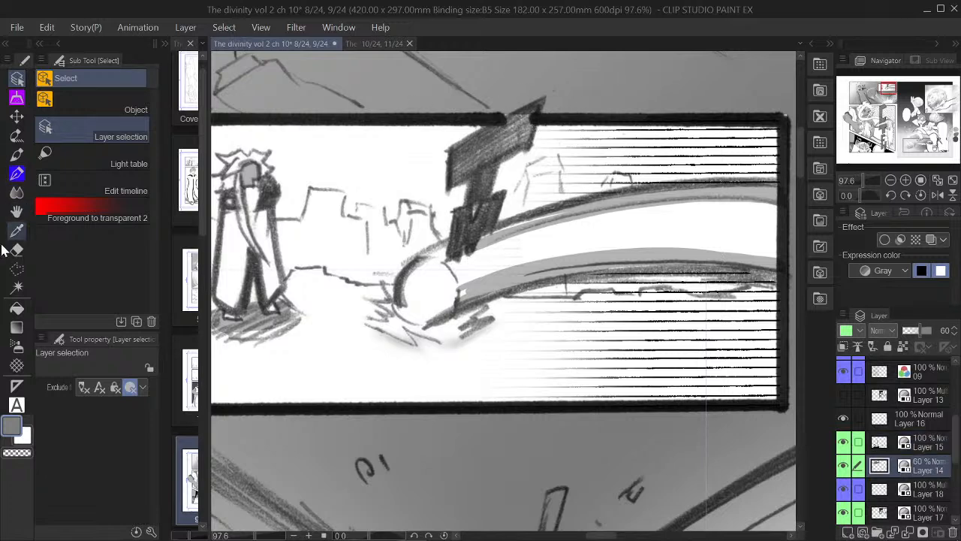
pyautogui.click(16, 268)
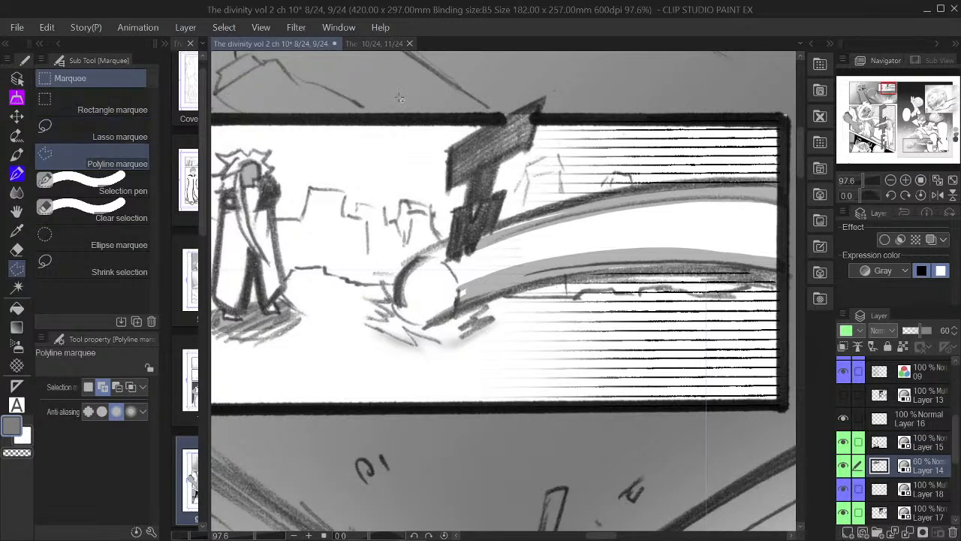
pyautogui.click(480, 130)
pyautogui.click(546, 95)
pyautogui.click(535, 130)
pyautogui.click(478, 132)
pyautogui.click(532, 155)
pyautogui.click(407, 156)
# Clear a narrow full-height strip of Layer 17 along the gutter between the two pages with a rectangular selection, and deselect
pyautogui.scroll(-5, 620, 200)
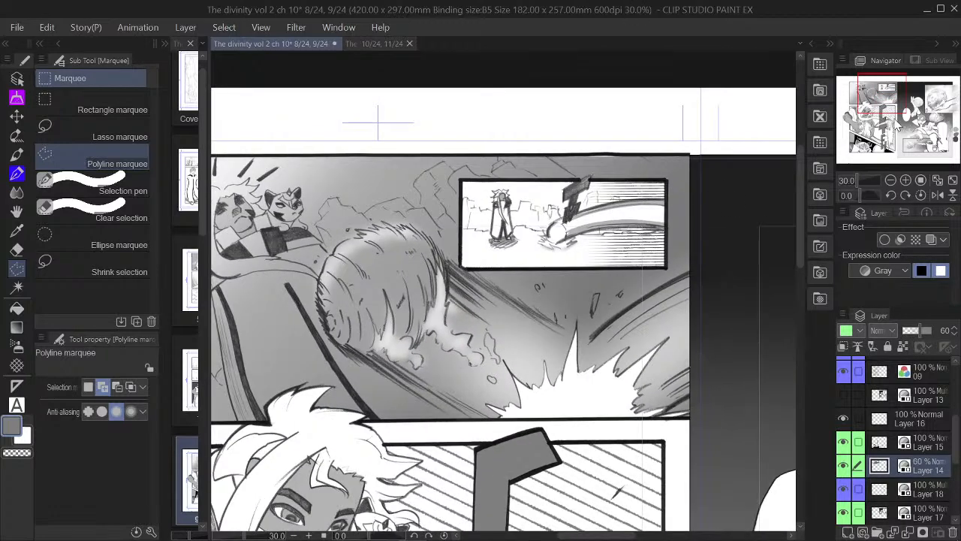
pyautogui.click(891, 180)
pyautogui.moveTo(897, 111); pyautogui.dragTo(887, 120)
pyautogui.click(891, 180)
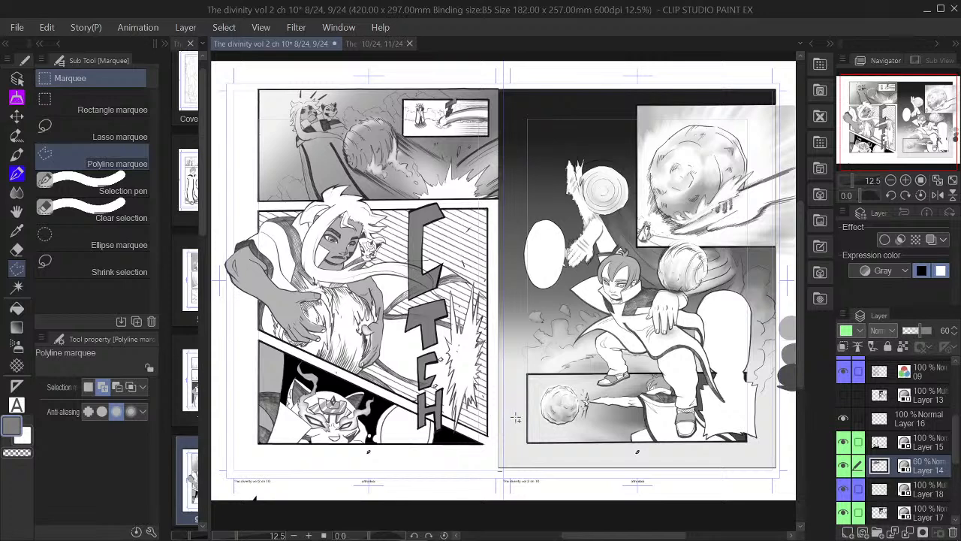
pyautogui.scroll(1, 517, 453)
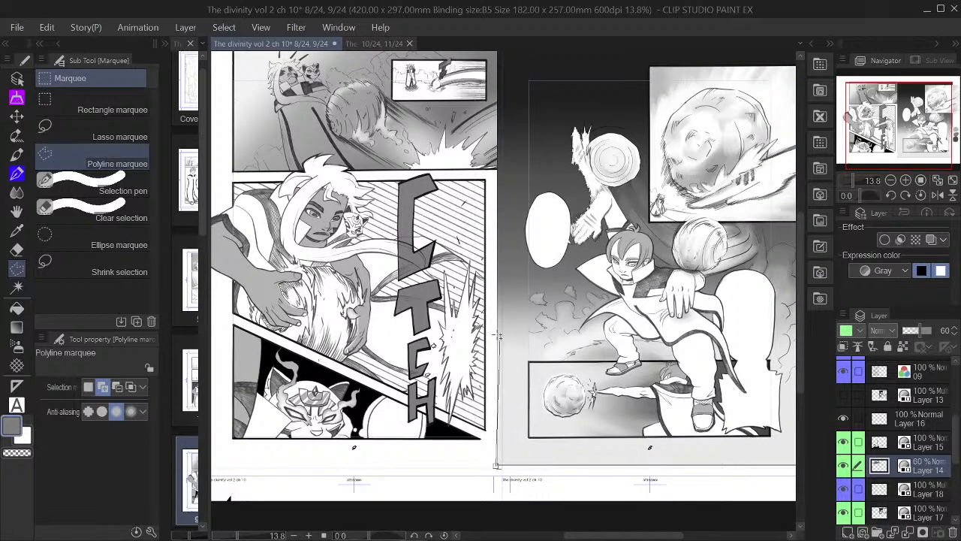
pyautogui.click(105, 105)
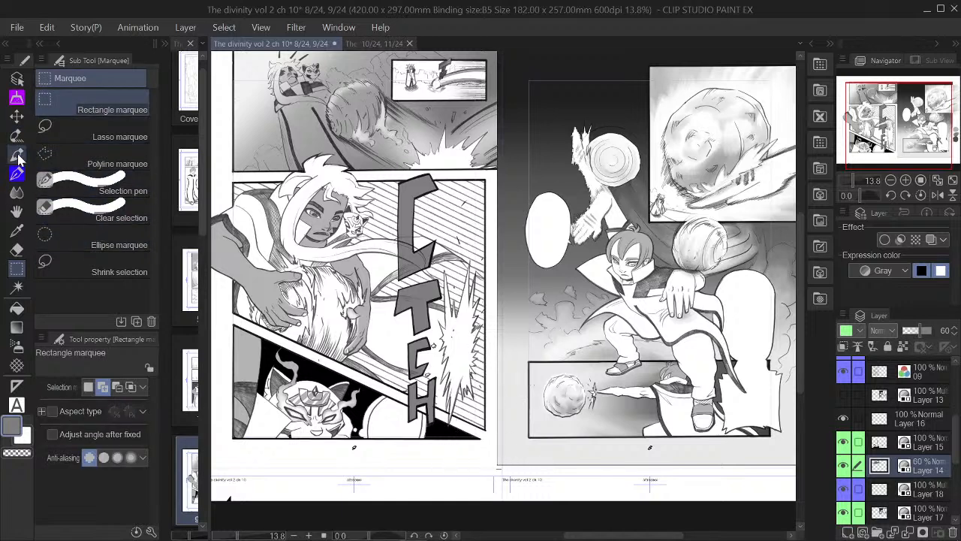
pyautogui.click(19, 79)
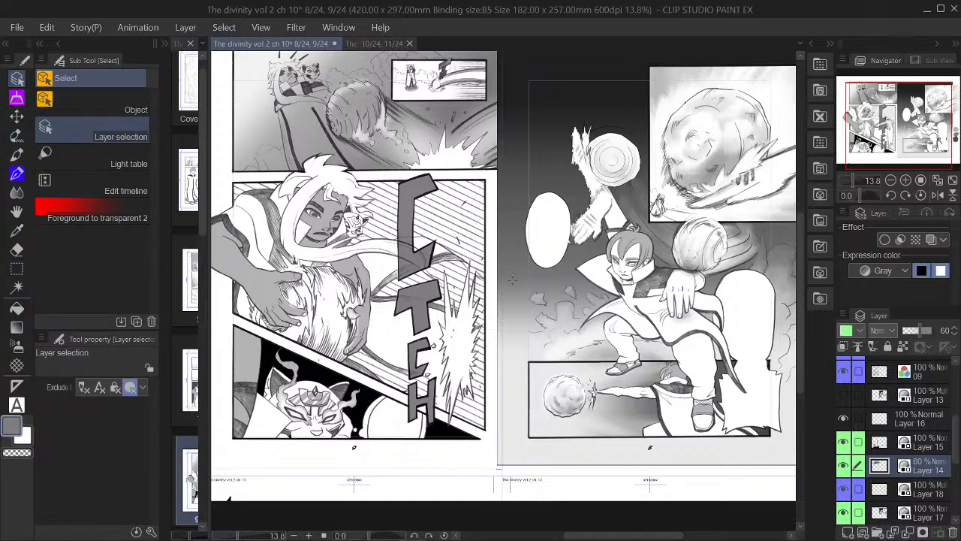
pyautogui.click(509, 279)
pyautogui.click(17, 268)
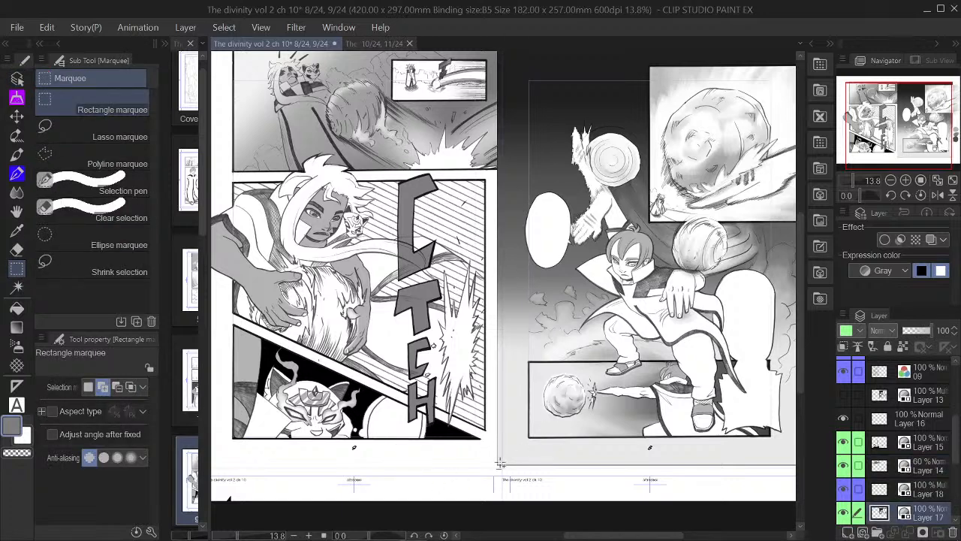
pyautogui.moveTo(496, 468); pyautogui.dragTo(503, 65)
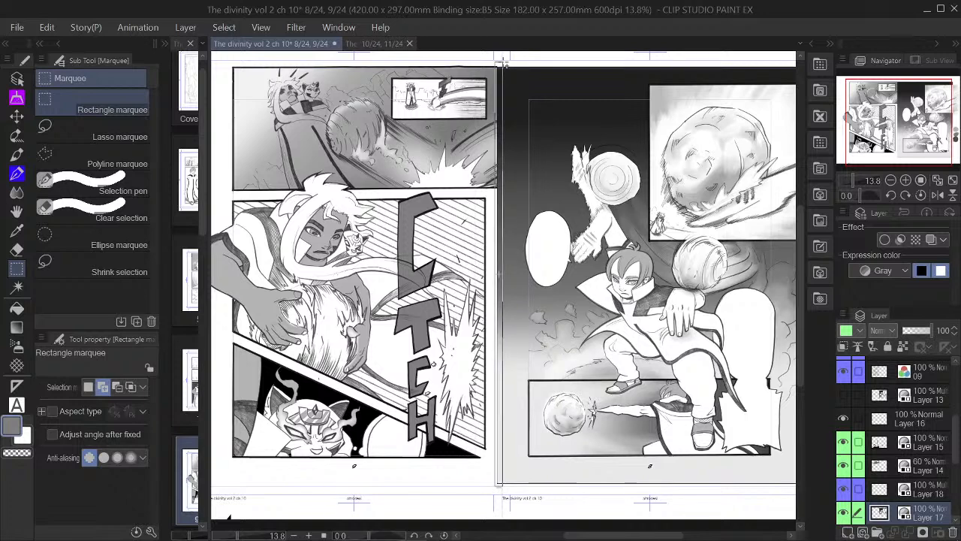
pyautogui.moveTo(503, 65); pyautogui.dragTo(503, 65)
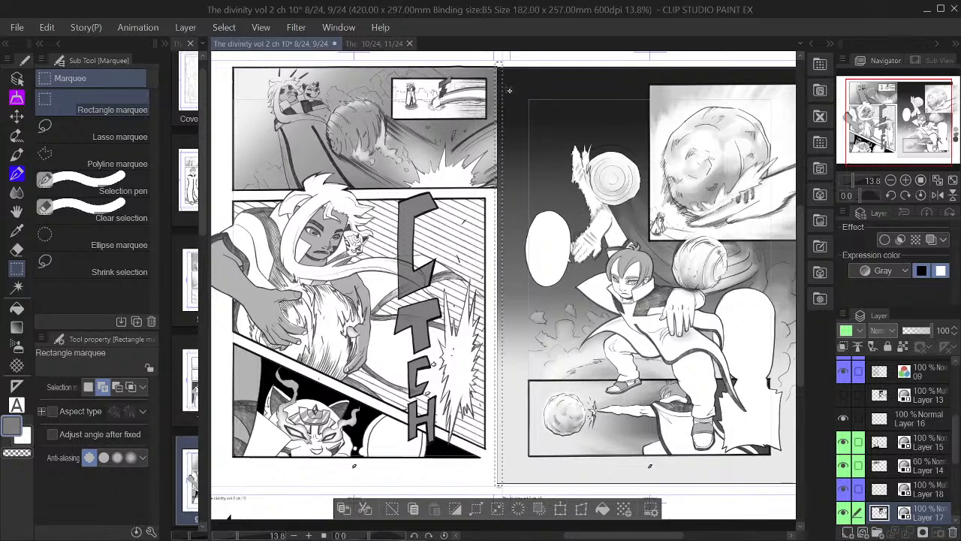
pyautogui.click(518, 509)
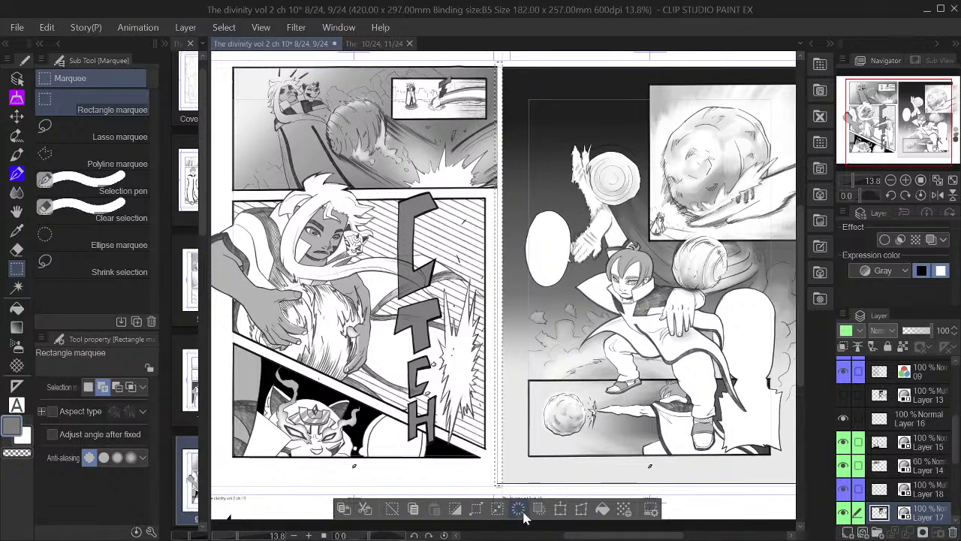
pyautogui.click(393, 509)
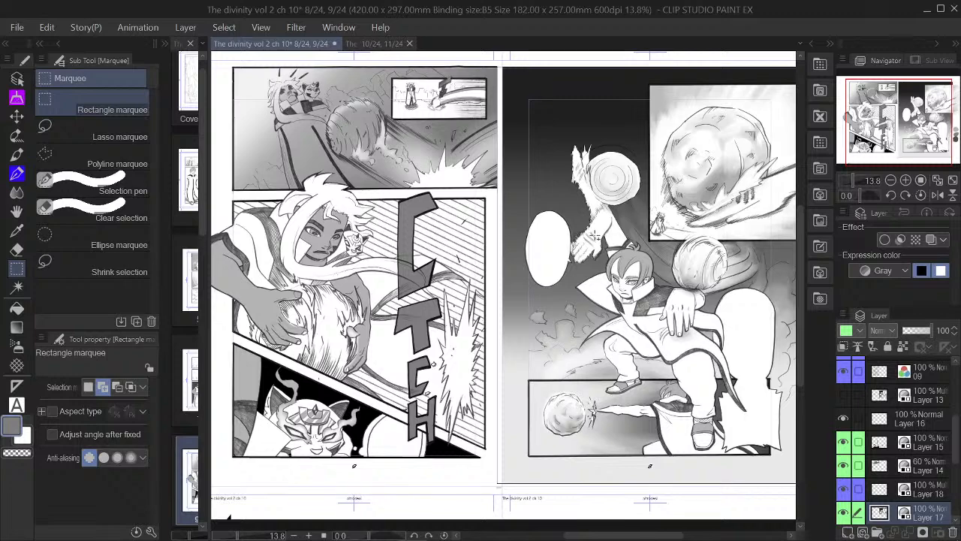
# Save the spread for pages 8 and 9, and open the spread for pages 10 and 11 from the page list
pyautogui.scroll(-2, 595, 236)
pyautogui.moveTo(887, 98); pyautogui.dragTo(897, 92)
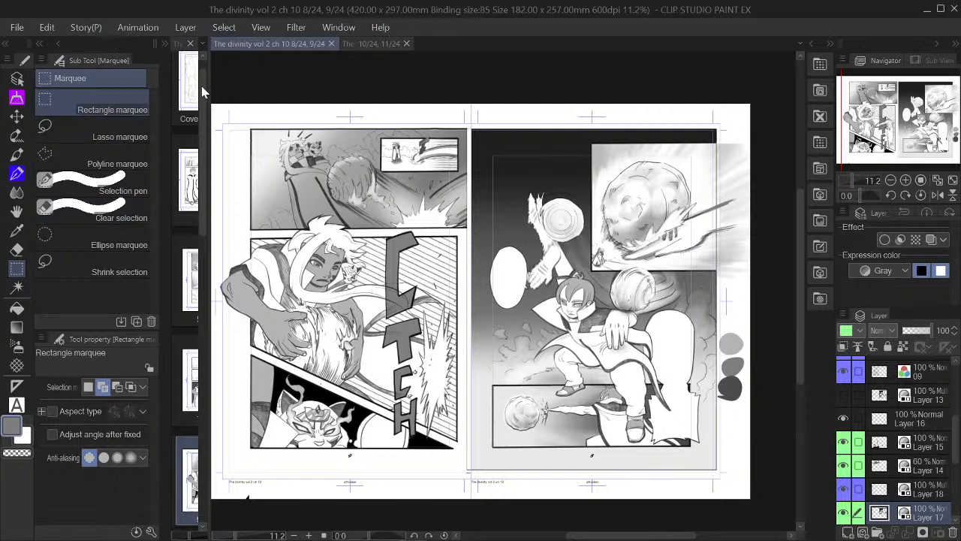
pyautogui.moveTo(208, 91); pyautogui.dragTo(296, 223)
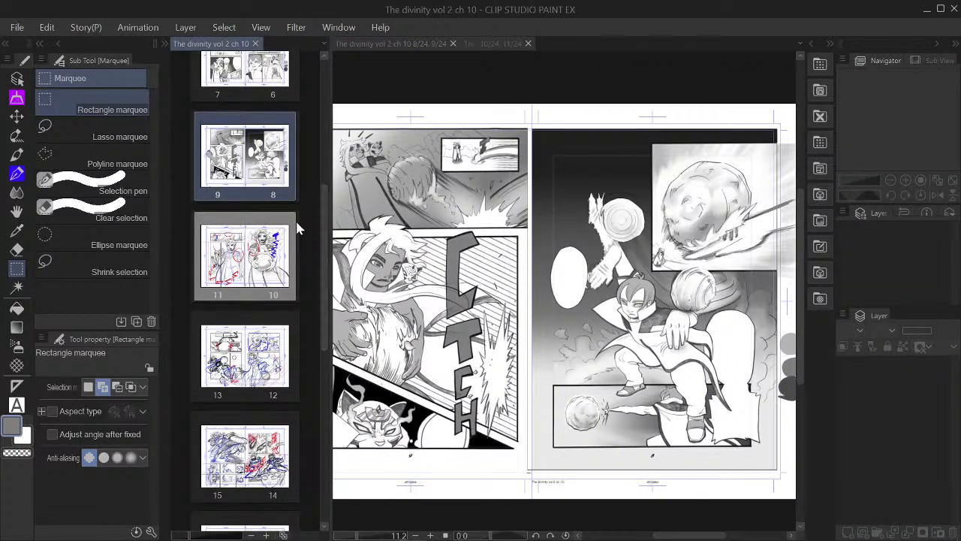
pyautogui.doubleClick(259, 261)
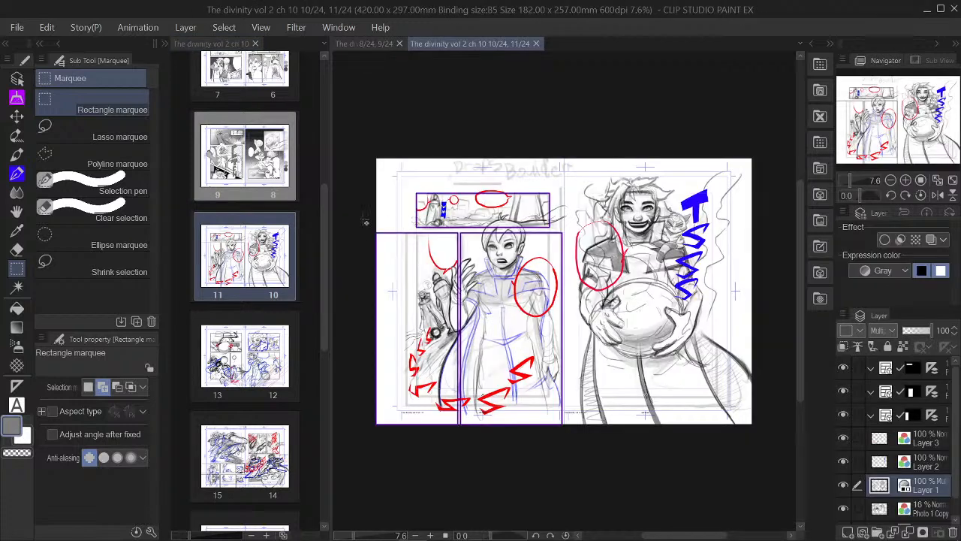
pyautogui.moveTo(328, 216); pyautogui.dragTo(225, 210)
# Add a new layer folder above the panel frame folders at the top of the layer stack
pyautogui.scroll(2, 890, 128)
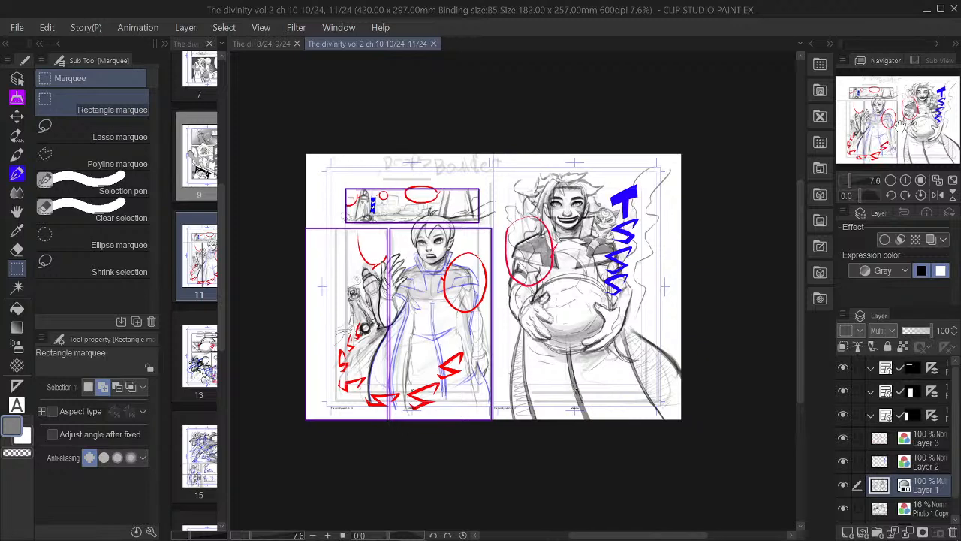
pyautogui.scroll(1, 637, 228)
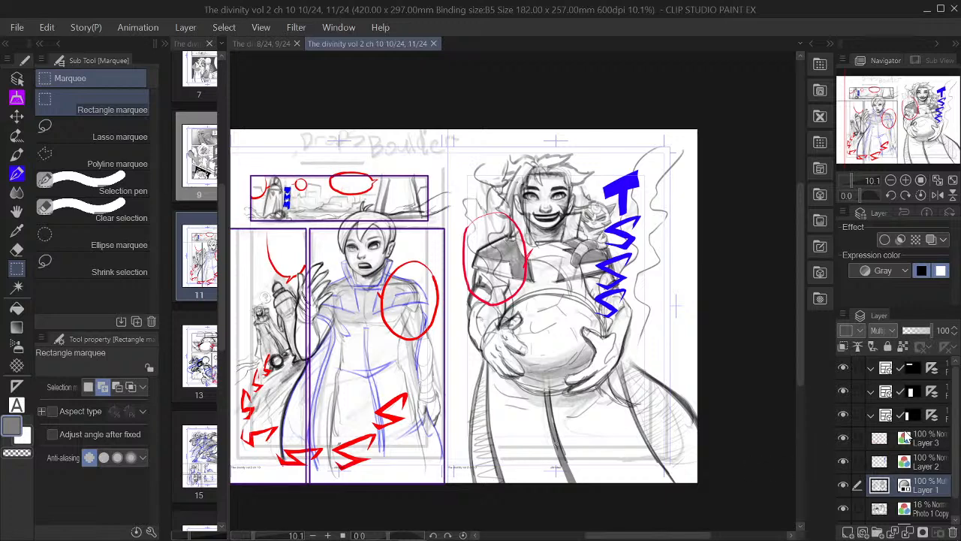
pyautogui.scroll(-1, 904, 435)
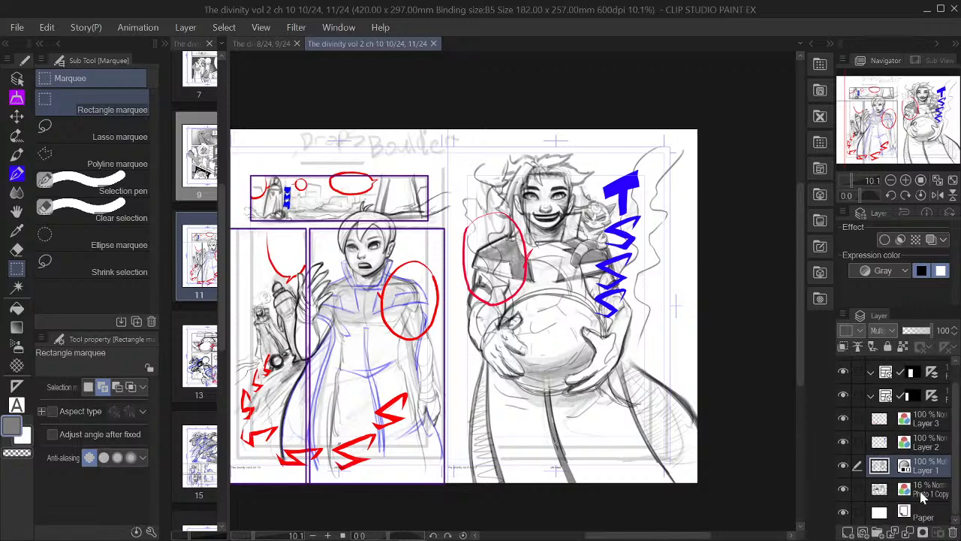
pyautogui.scroll(1, 920, 496)
pyautogui.click(912, 369)
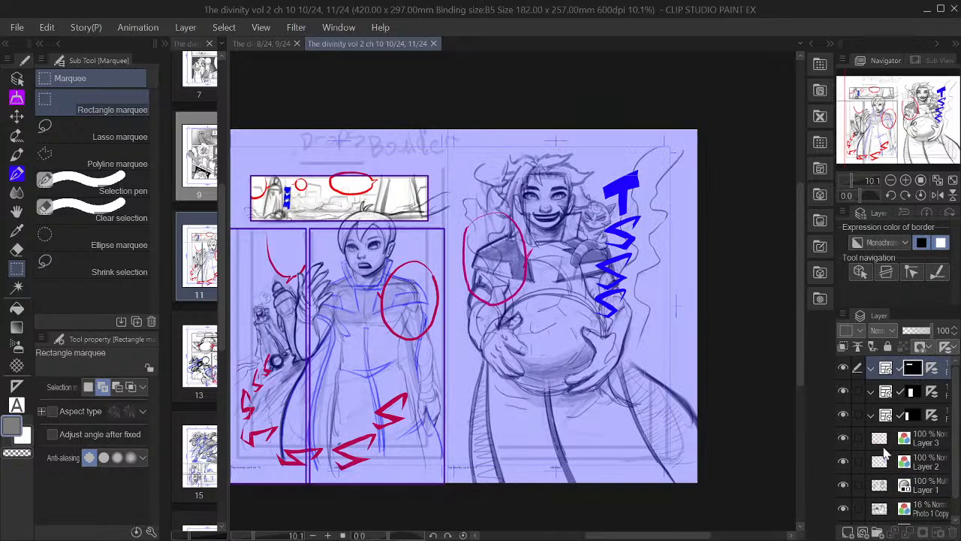
pyautogui.click(878, 533)
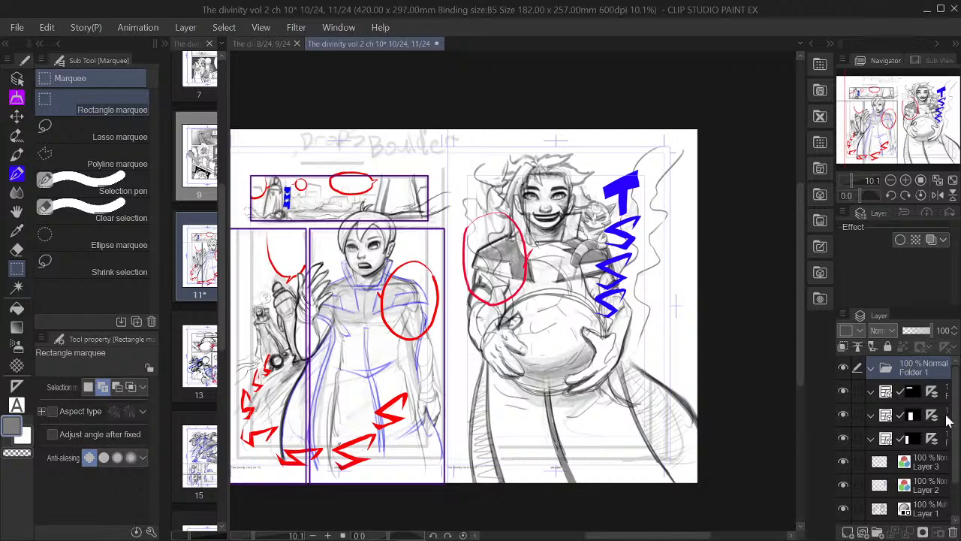
# Name the new folder "ud" and give it the purple palette color
pyautogui.write('ud')
pyautogui.click(848, 332)
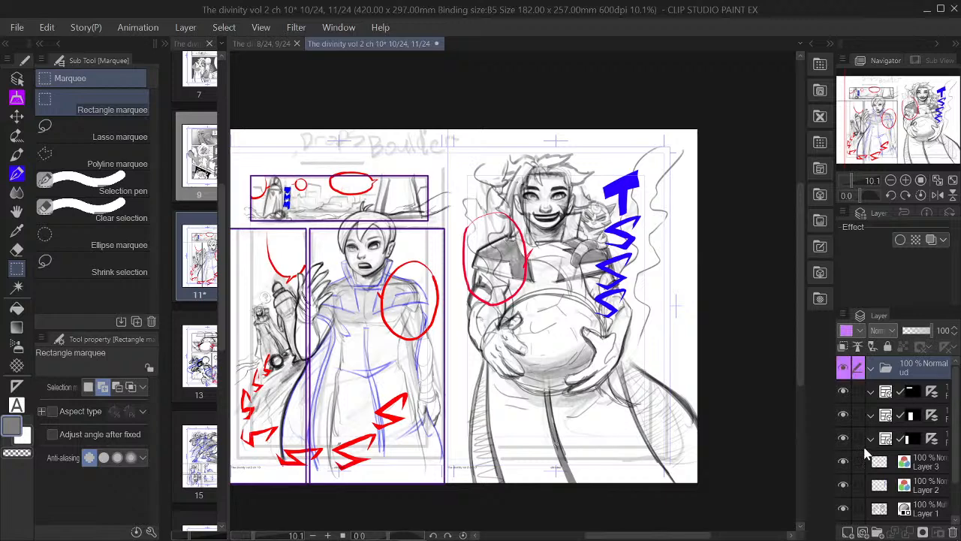
# Try to move all frame folders and sketch layers from Frame 2 down to Photo 1 Copy into the ud folder, and undo the attempt
pyautogui.click(931, 391)
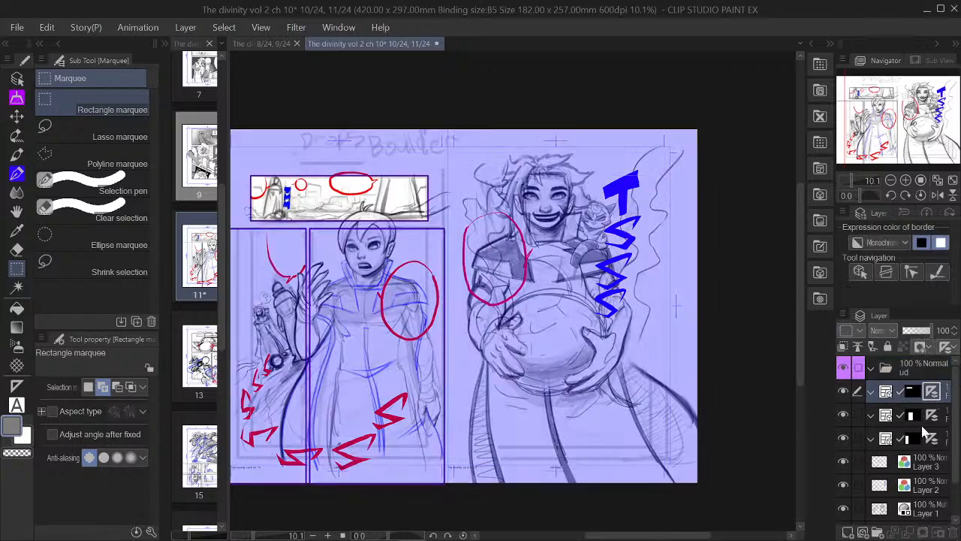
pyautogui.moveTo(859, 418); pyautogui.dragTo(869, 510)
pyautogui.scroll(-2, 872, 515)
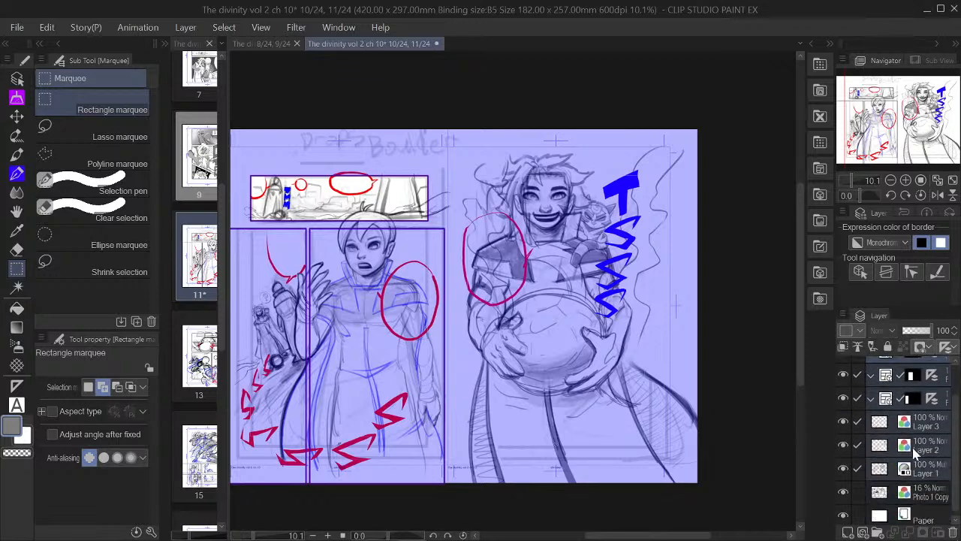
pyautogui.click(857, 489)
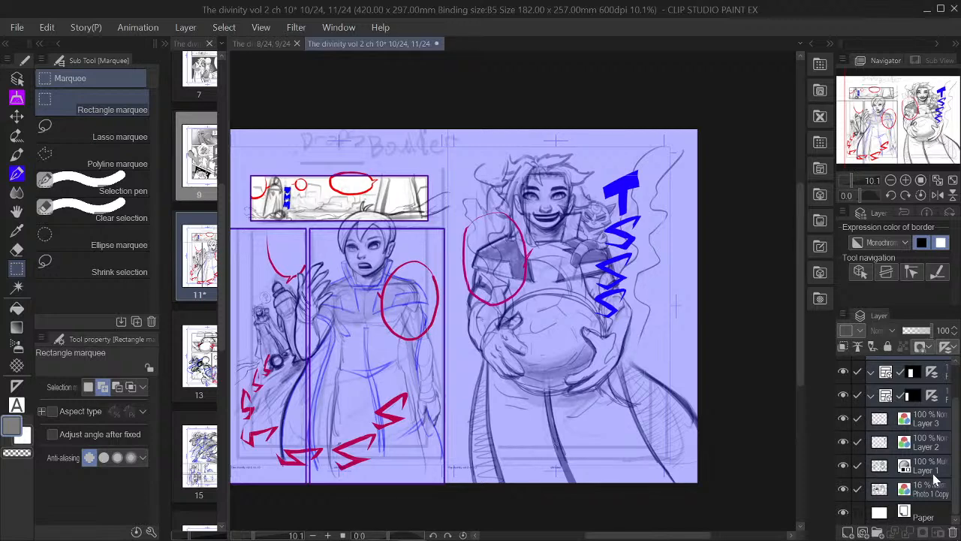
pyautogui.scroll(2, 922, 480)
pyautogui.moveTo(912, 415); pyautogui.dragTo(920, 375)
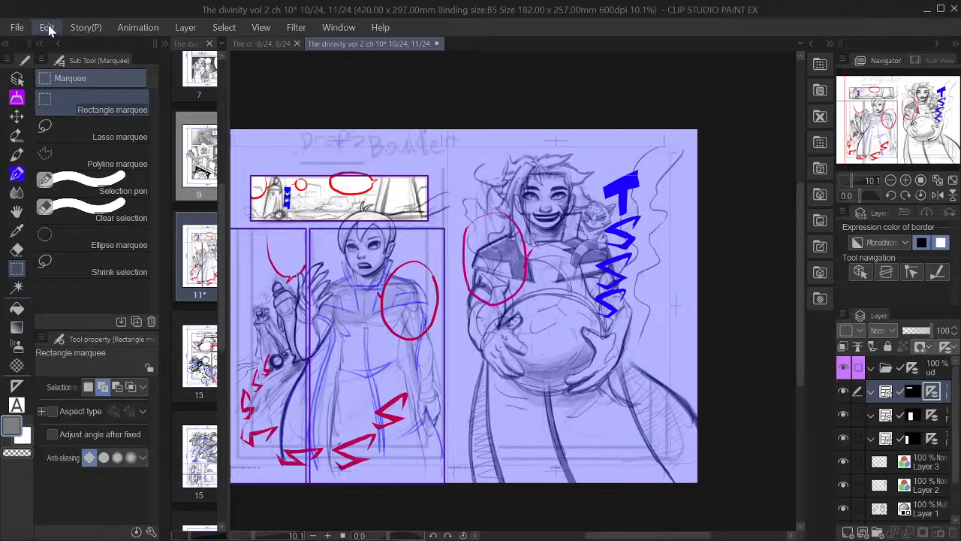
pyautogui.hotkey('ctrl', 'z')
# Try again to move the frame folders and sketch layers into the ud folder, starting from Frame 2
pyautogui.click(912, 392)
pyautogui.moveTo(860, 415); pyautogui.dragTo(880, 534)
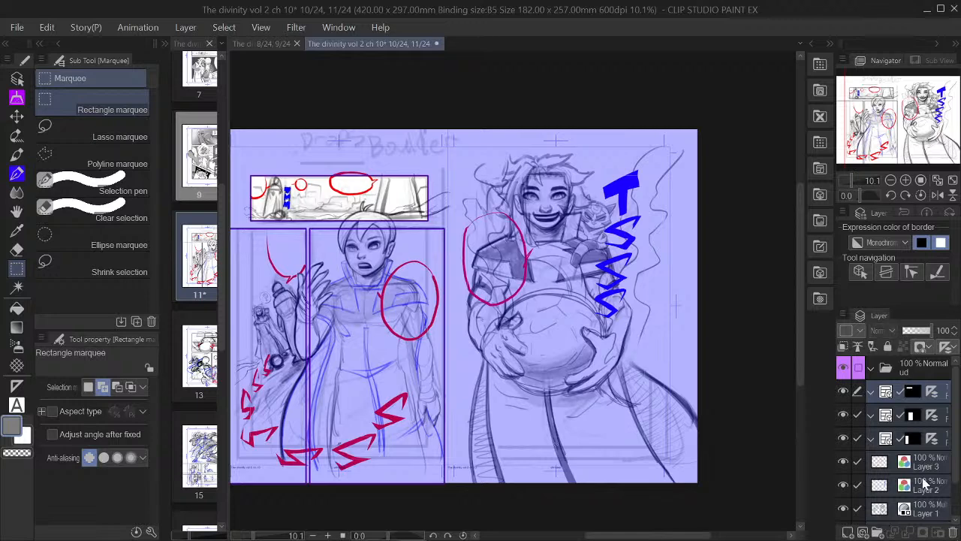
pyautogui.scroll(-1, 902, 499)
pyautogui.scroll(1, 912, 481)
pyautogui.click(916, 364)
pyautogui.moveTo(920, 366); pyautogui.dragTo(918, 364)
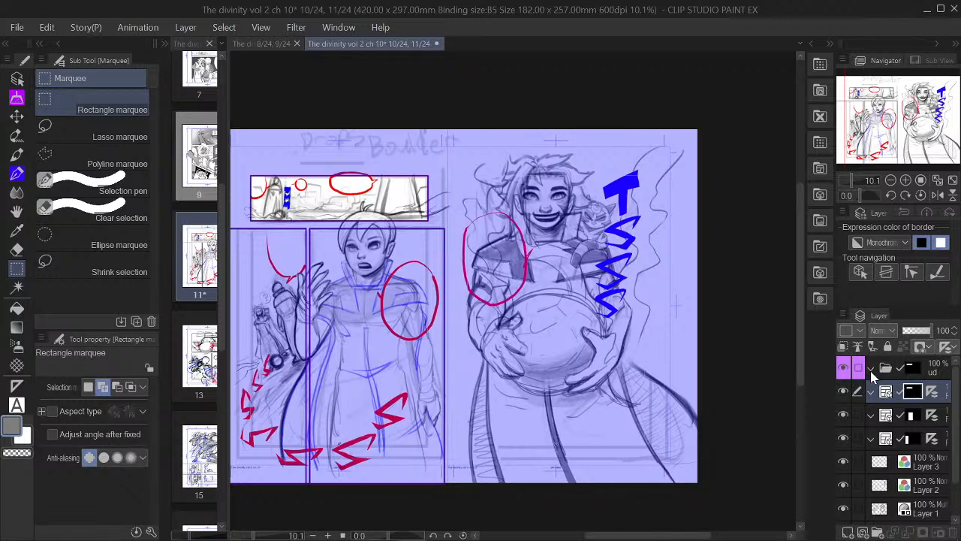
# Widen the layer list, move the frames and the sketch layers down to Photo 1 Copy into the ud folder, and check the folder's contents
pyautogui.keyDown('shift'); pyautogui.click(875, 487); pyautogui.keyUp('shift')
pyautogui.keyDown('shift'); pyautogui.click(883, 508); pyautogui.keyUp('shift')
pyautogui.scroll(-1, 883, 509)
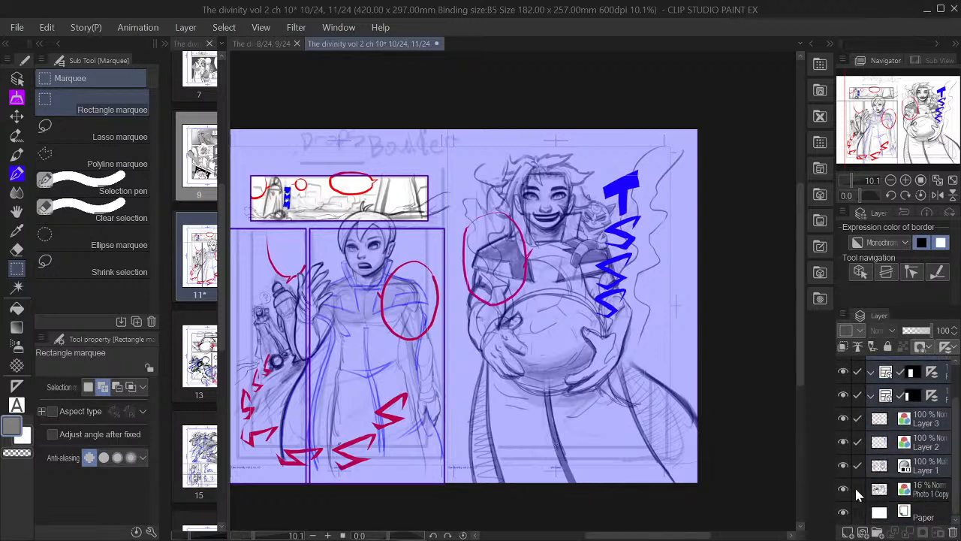
pyautogui.scroll(1, 898, 449)
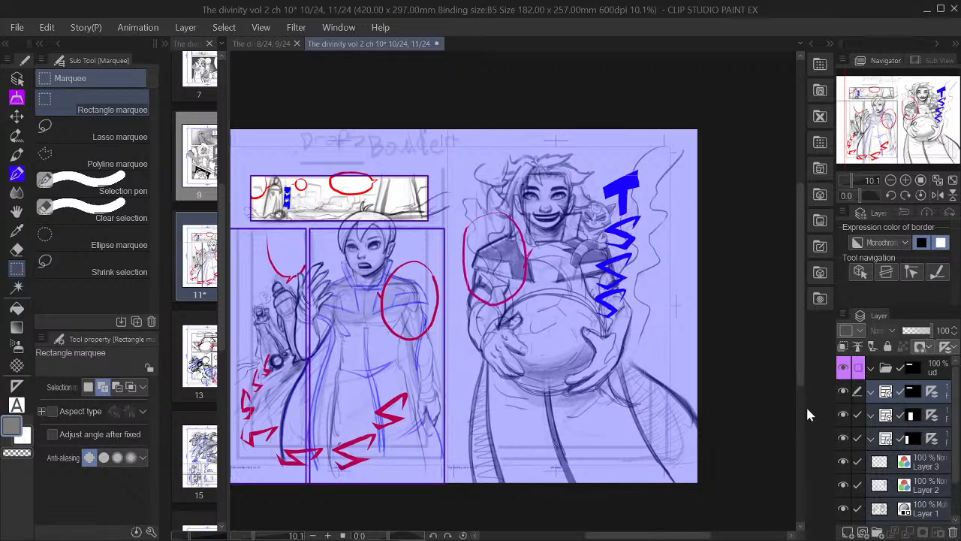
pyautogui.moveTo(832, 411); pyautogui.dragTo(765, 431)
pyautogui.moveTo(905, 392); pyautogui.dragTo(901, 367)
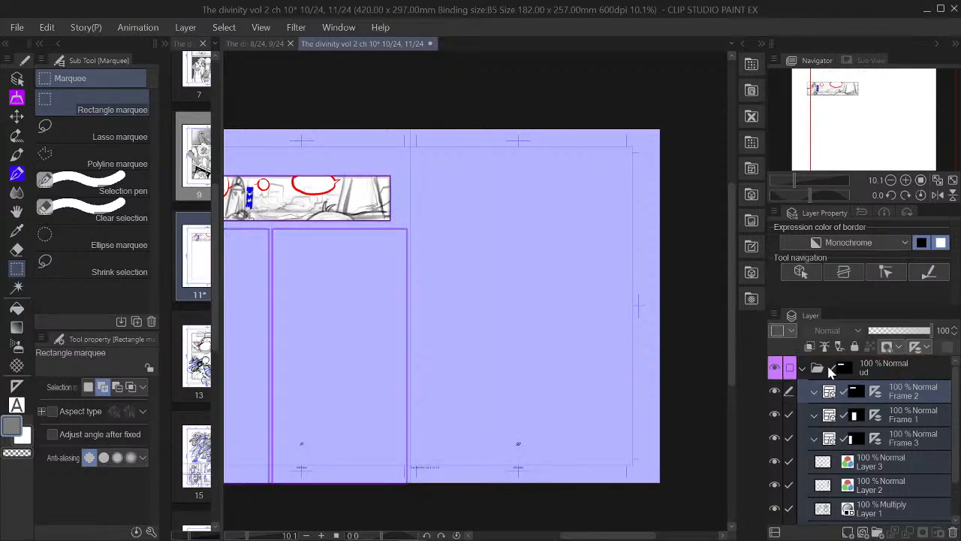
pyautogui.click(804, 370)
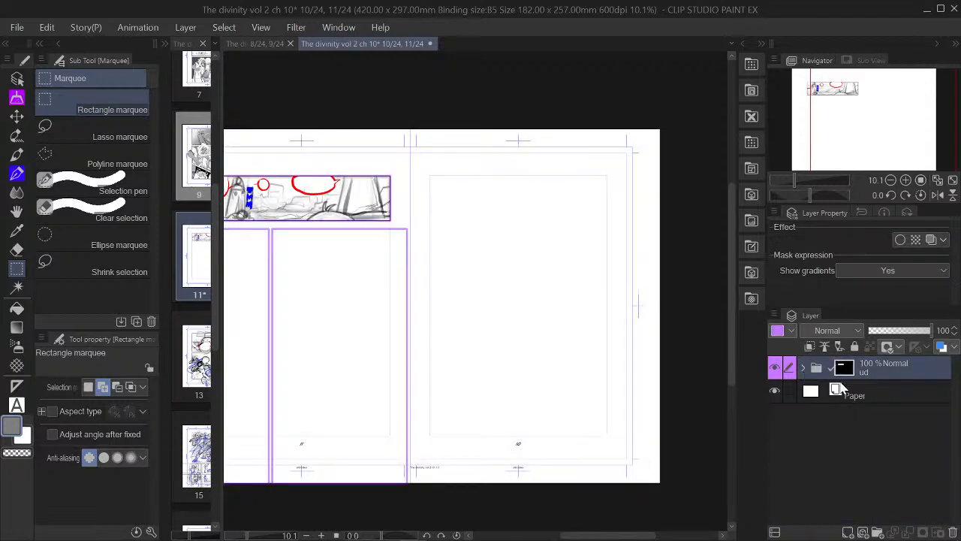
pyautogui.click(804, 368)
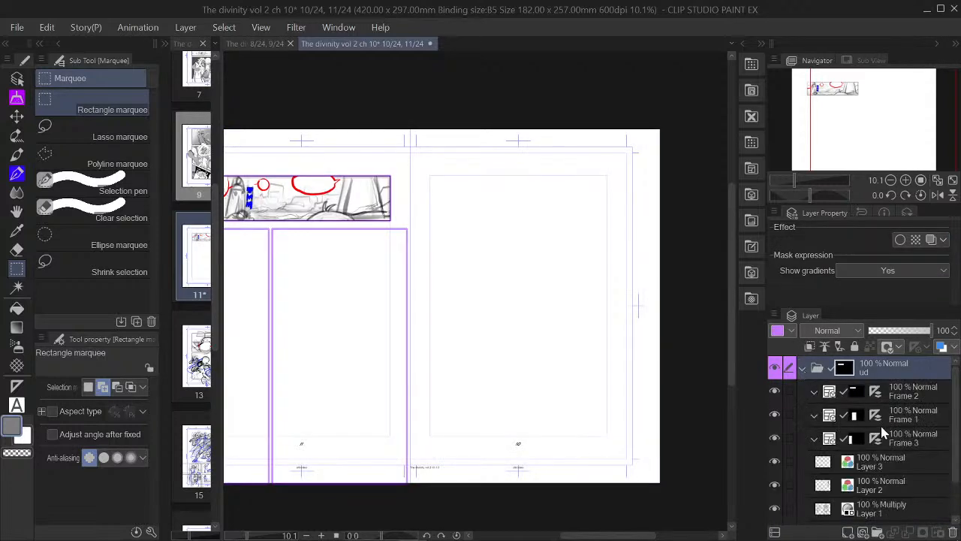
pyautogui.scroll(-1, 885, 431)
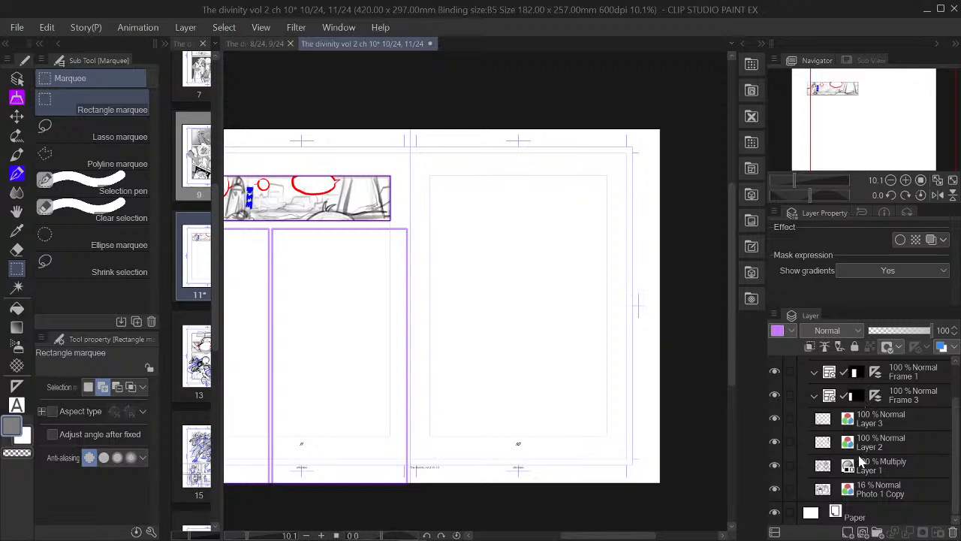
pyautogui.scroll(1, 885, 464)
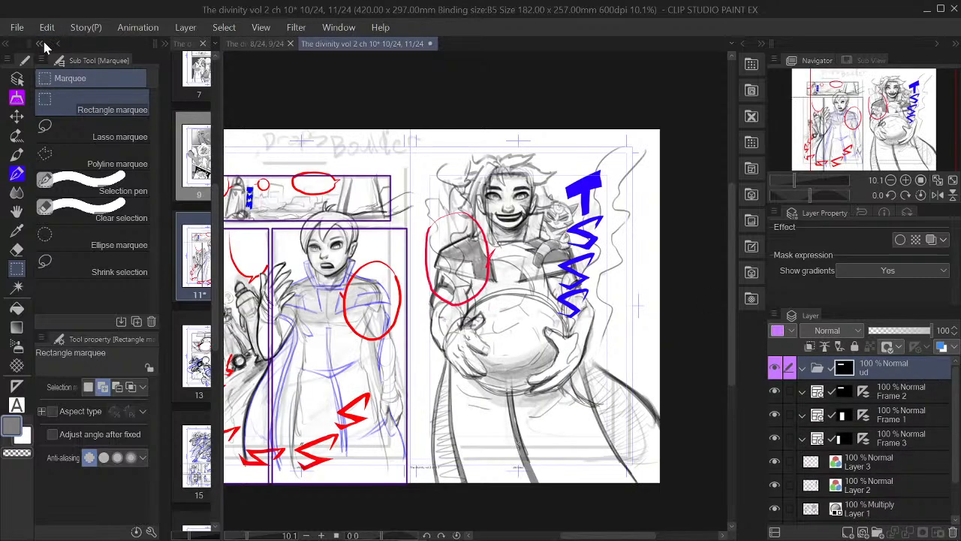
# Try to move Frame 2 together with the sketch layers up to the ud folder, and undo the move
pyautogui.click(894, 393)
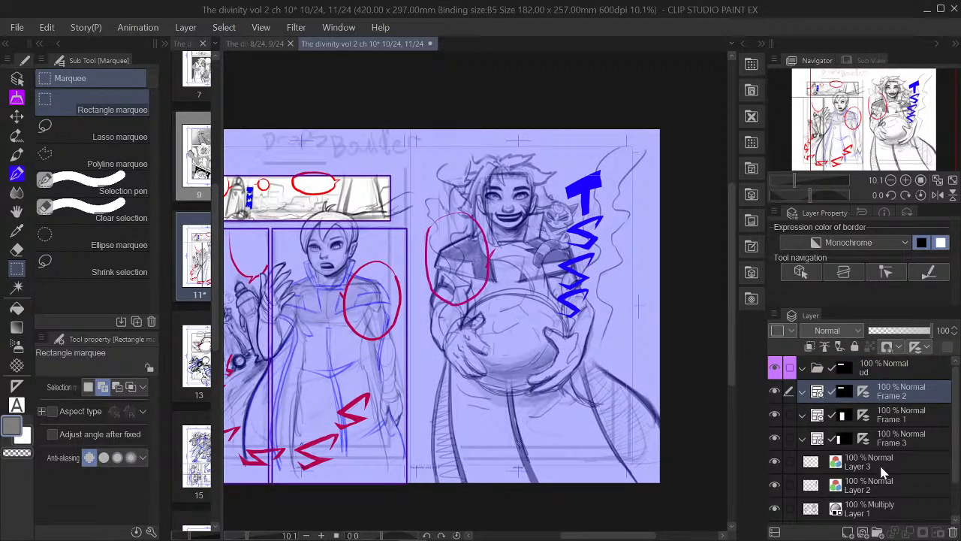
pyautogui.scroll(-3, 880, 470)
pyautogui.scroll(3, 880, 469)
pyautogui.scroll(-2, 915, 471)
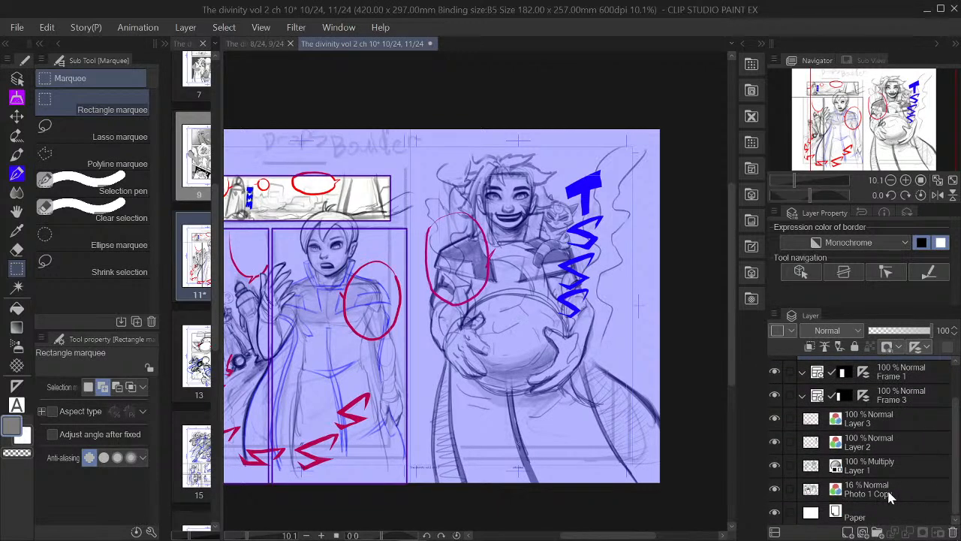
pyautogui.click(788, 489)
pyautogui.moveTo(787, 464); pyautogui.dragTo(787, 415)
pyautogui.moveTo(928, 426); pyautogui.dragTo(894, 441)
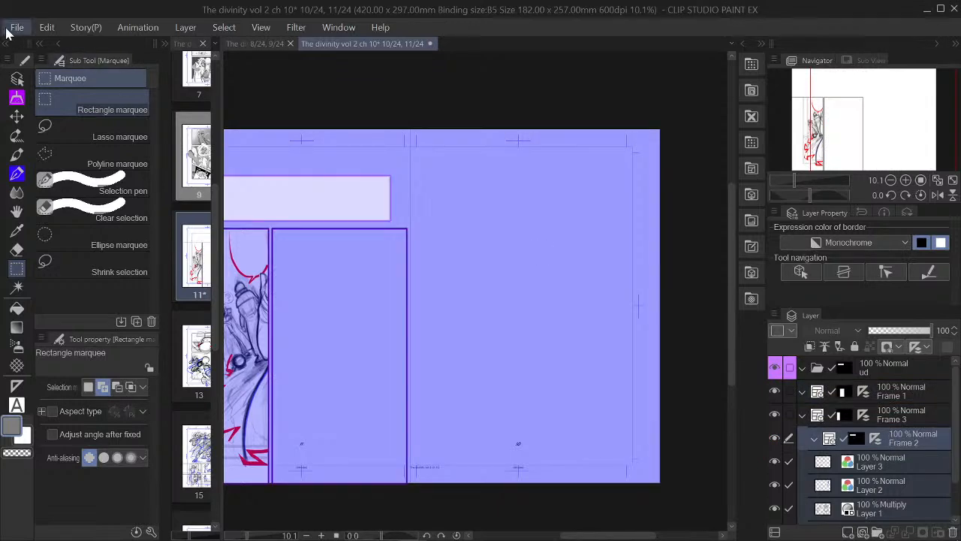
pyautogui.hotkey('ctrl', 'z')
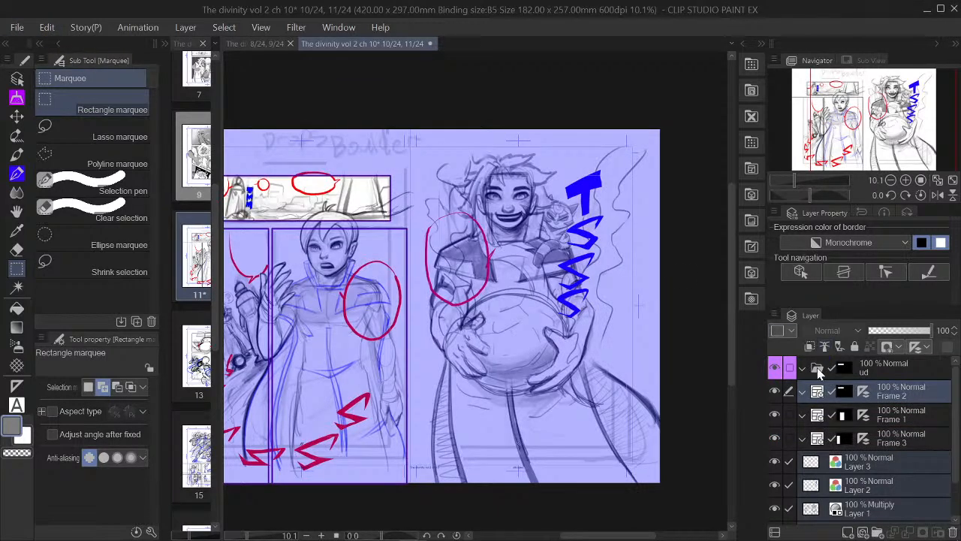
# Undo the mask and the palette color applied to the ud folder
pyautogui.click(810, 371)
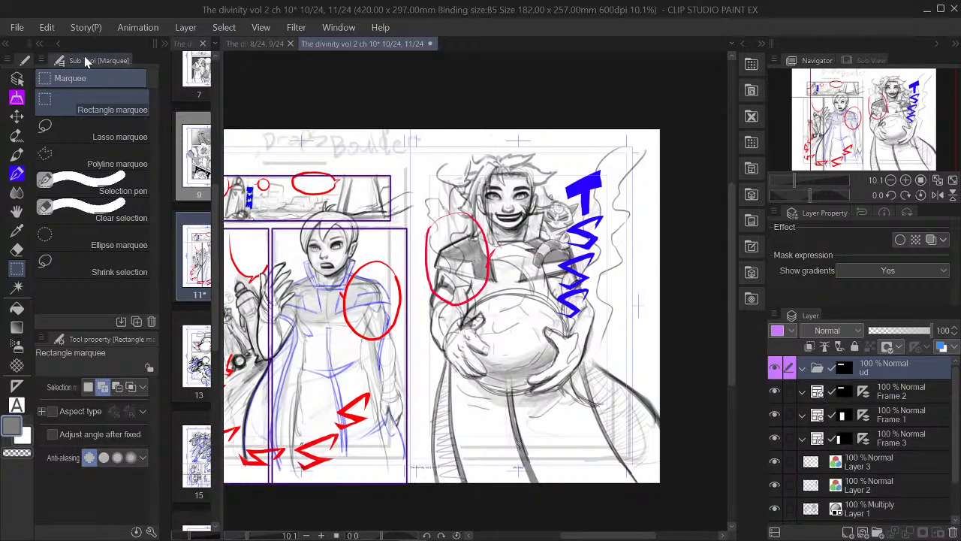
pyautogui.hotkey('ctrl', 'z')
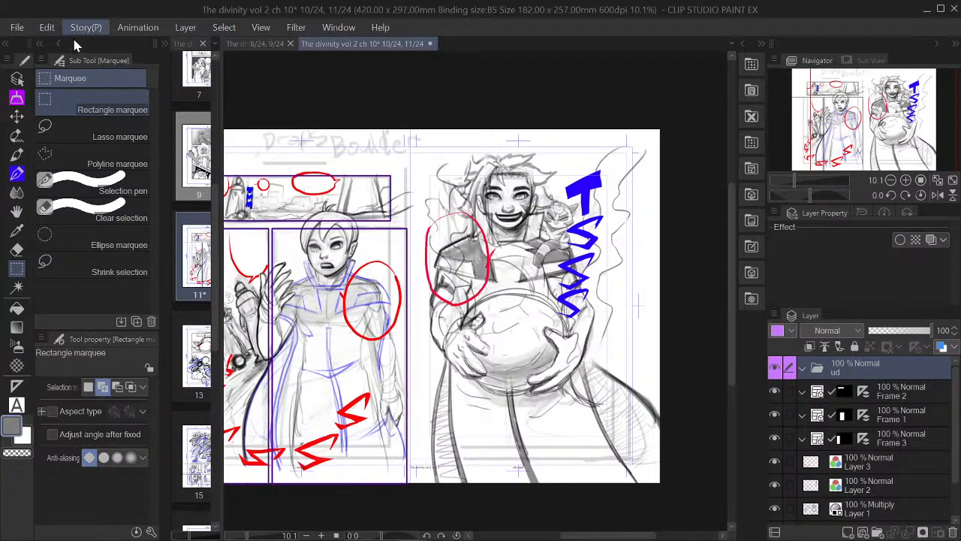
pyautogui.hotkey('ctrl', 'z')
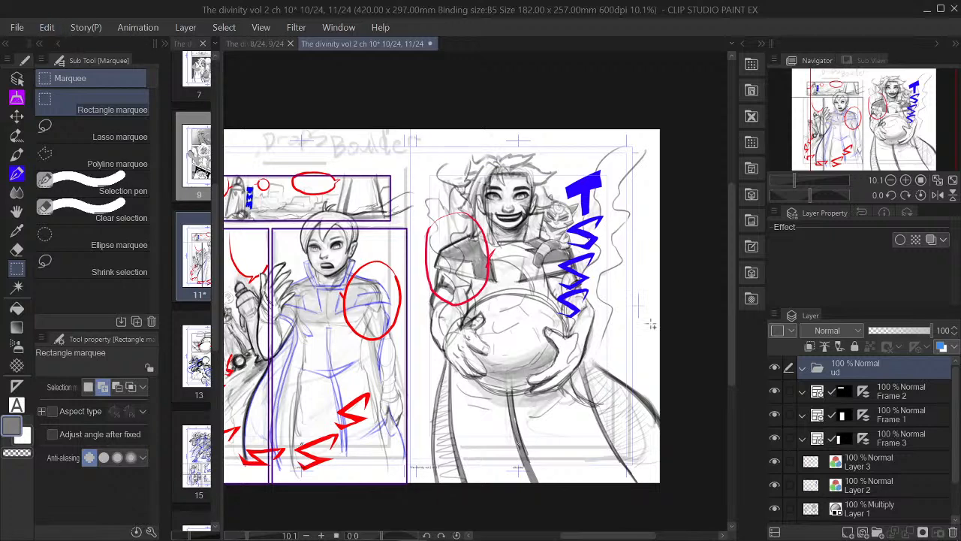
# Move Frame 2, Frame 1 and Frame 3 together into the ud folder and hide all three frames
pyautogui.click(903, 397)
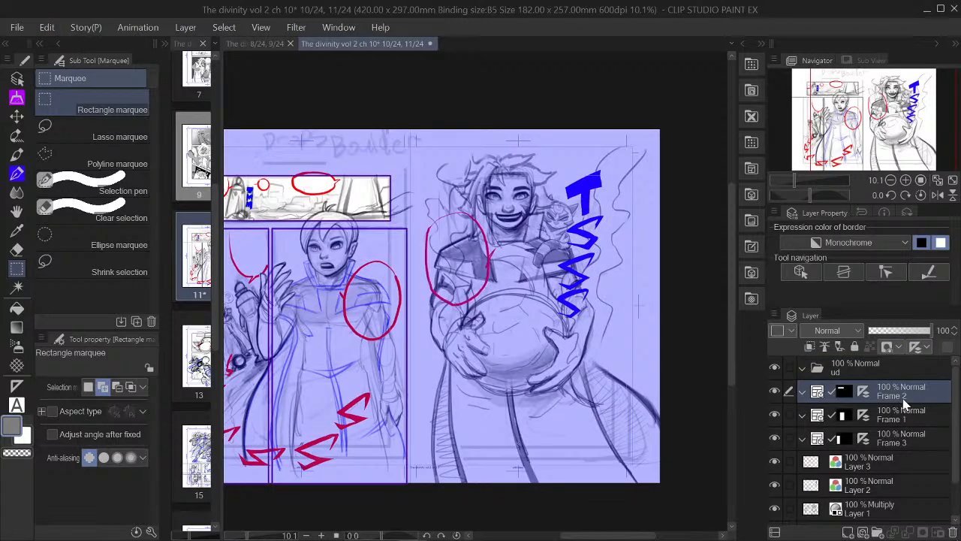
pyautogui.click(788, 415)
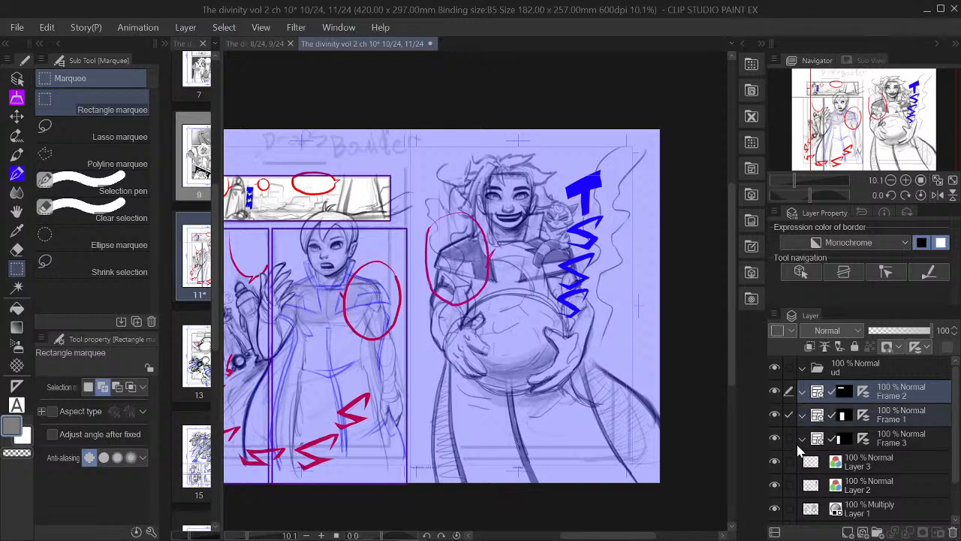
pyautogui.click(789, 439)
pyautogui.moveTo(924, 398); pyautogui.dragTo(909, 371)
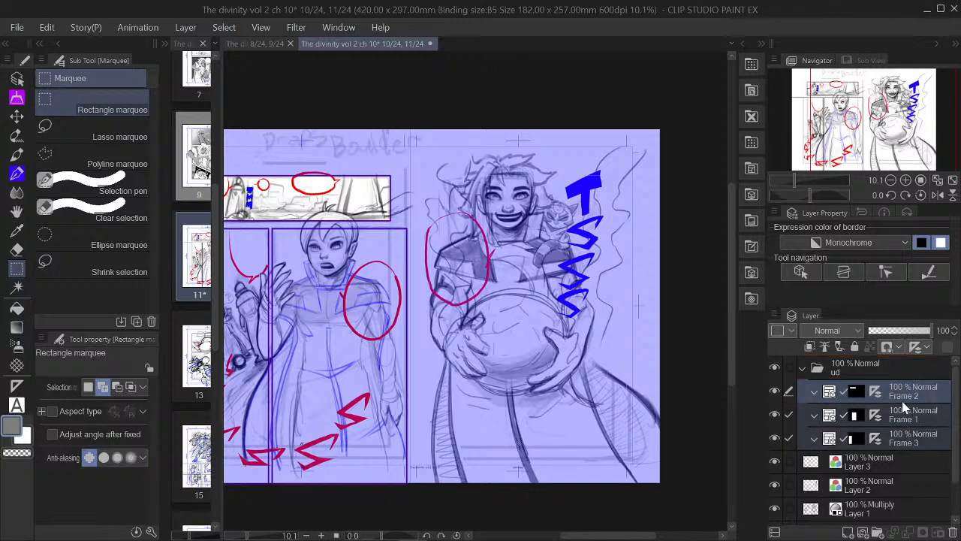
pyautogui.scroll(-2, 901, 421)
pyautogui.moveTo(780, 393); pyautogui.dragTo(778, 410)
pyautogui.click(774, 438)
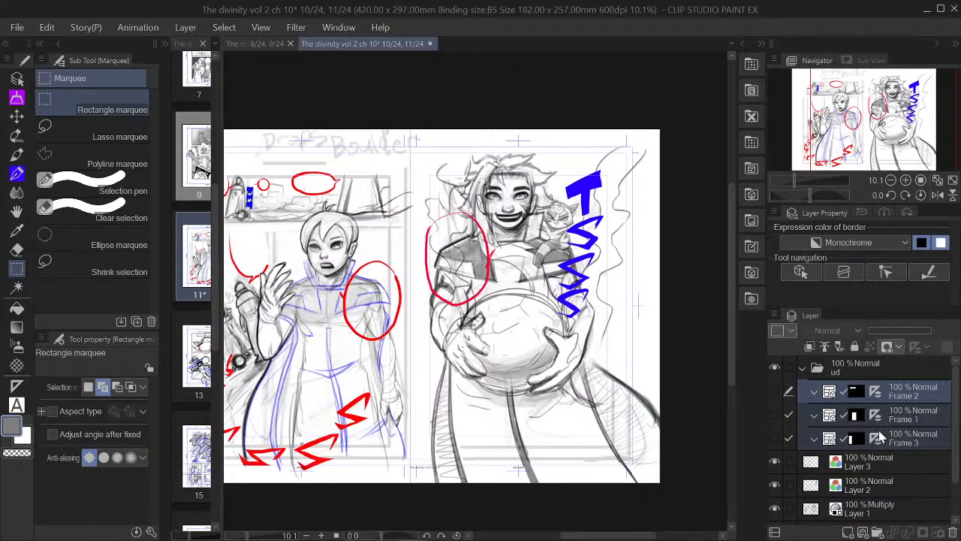
# Move Layer 3, Layer 2, Layer 1 and Photo 1 Copy together into the ud folder below the frames
pyautogui.scroll(-2, 879, 438)
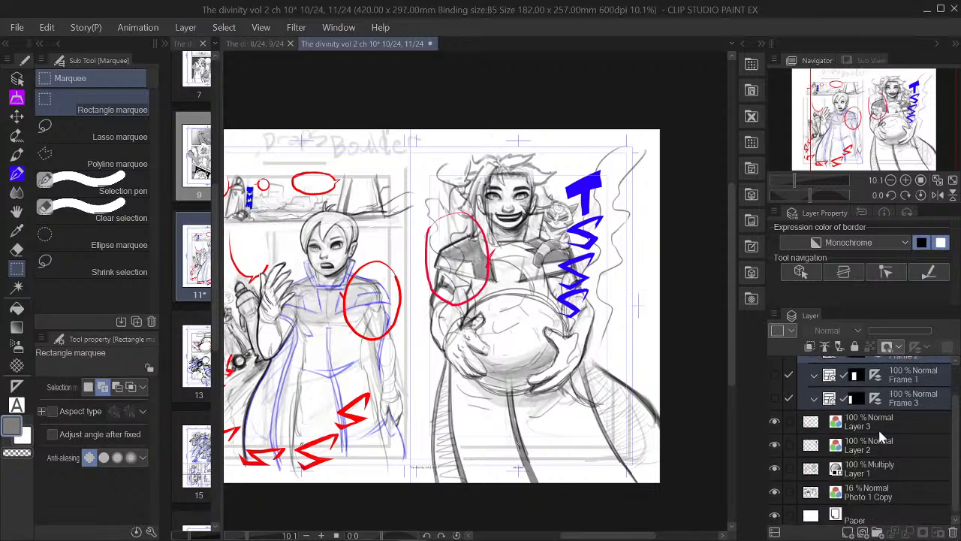
pyautogui.click(880, 426)
pyautogui.moveTo(794, 443); pyautogui.dragTo(788, 514)
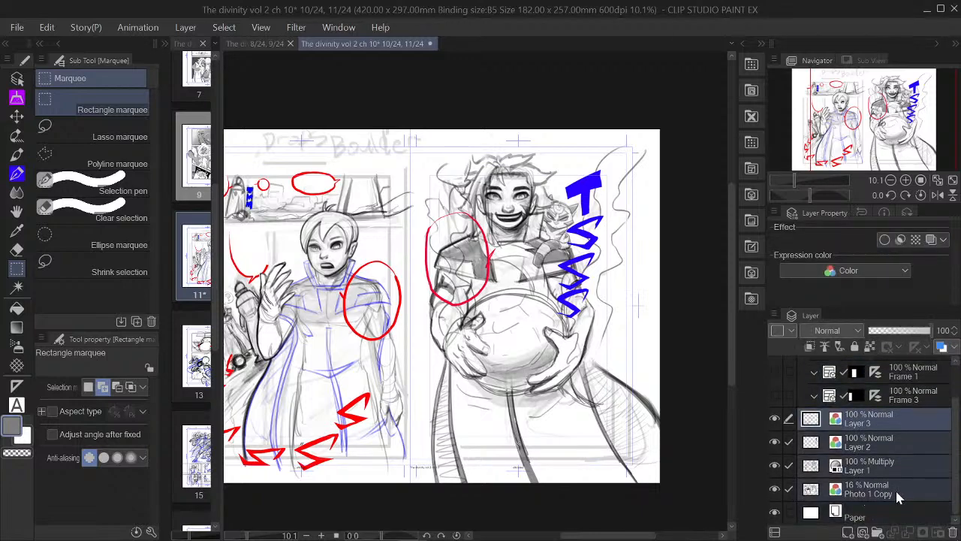
pyautogui.moveTo(905, 443); pyautogui.dragTo(883, 374)
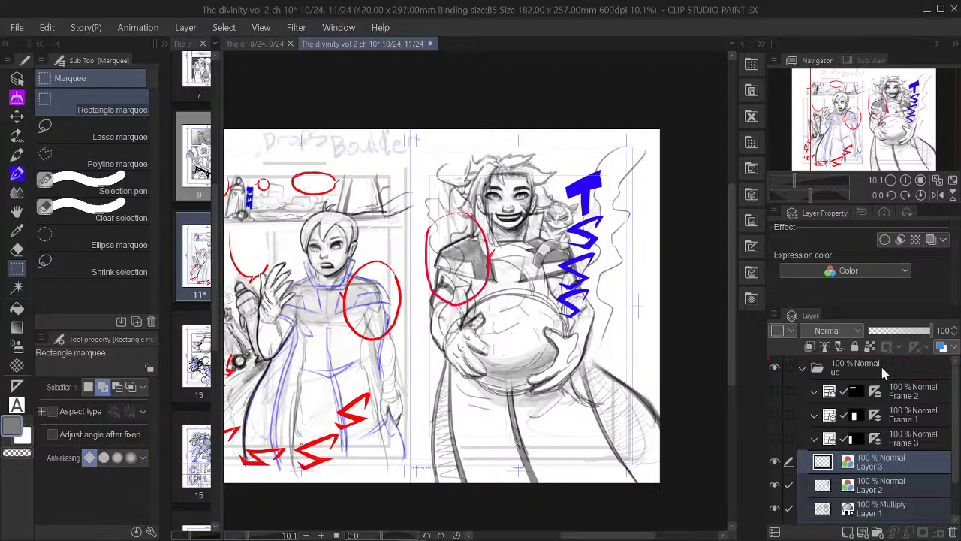
# Make Frame 3, Frame 1 and Frame 2 visible again
pyautogui.click(777, 437)
pyautogui.click(775, 414)
pyautogui.click(774, 392)
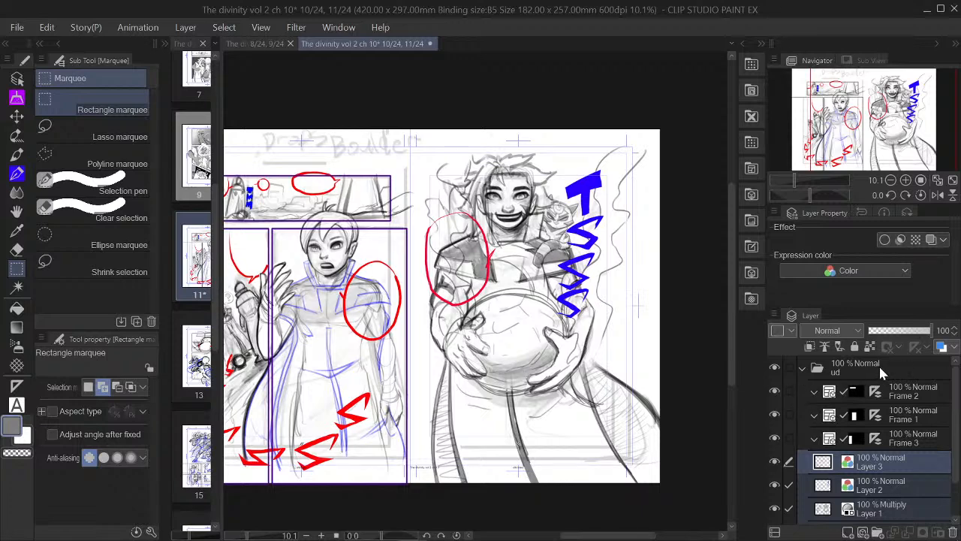
# Collapse the ud folder and hide it with all its contents
pyautogui.click(879, 366)
pyautogui.click(803, 369)
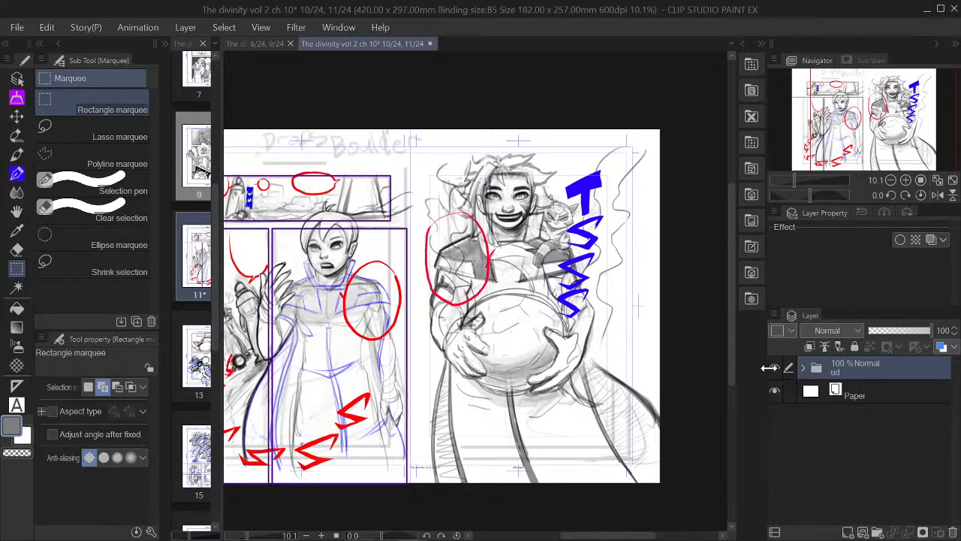
pyautogui.click(774, 367)
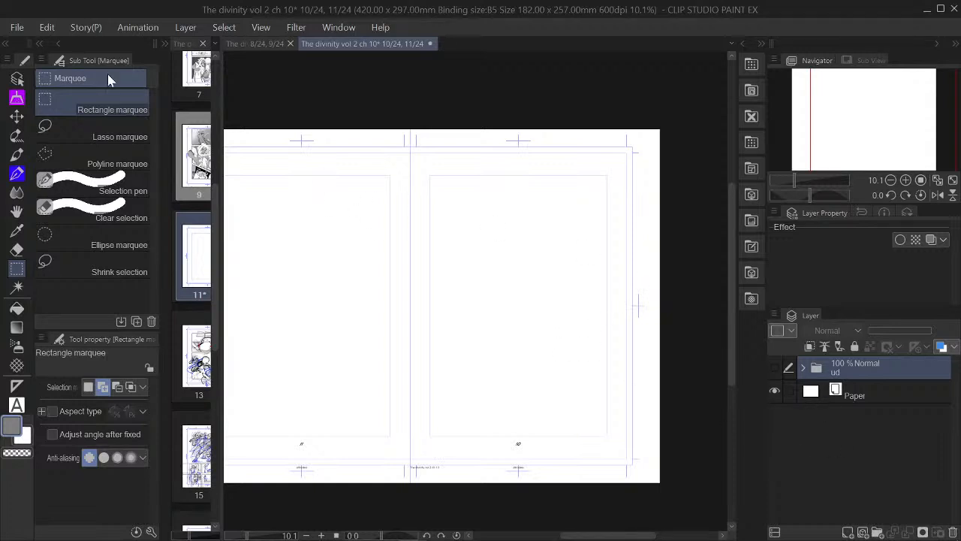
# Import the line-art image named 10 over the right-hand page of the spread, with its tone effect turned off
pyautogui.click(12, 30)
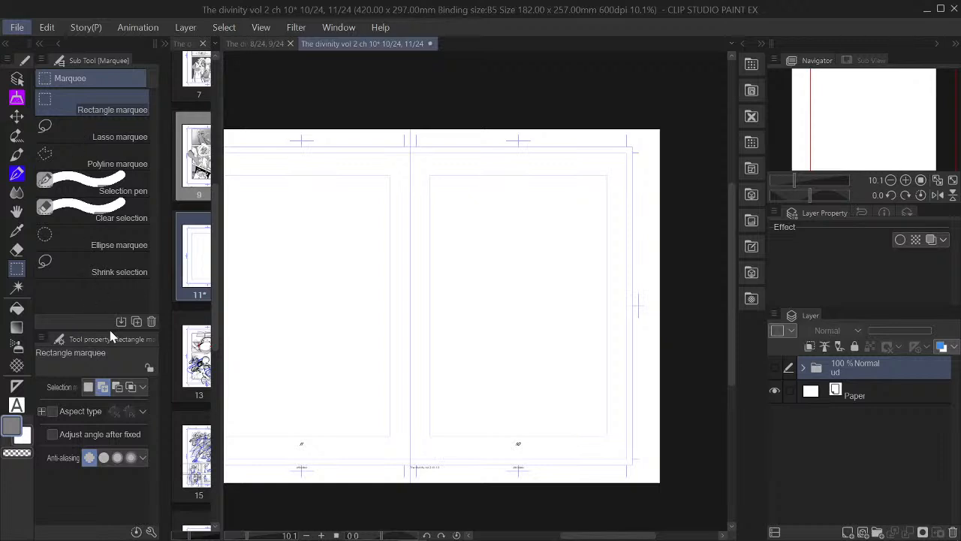
pyautogui.click(382, 295)
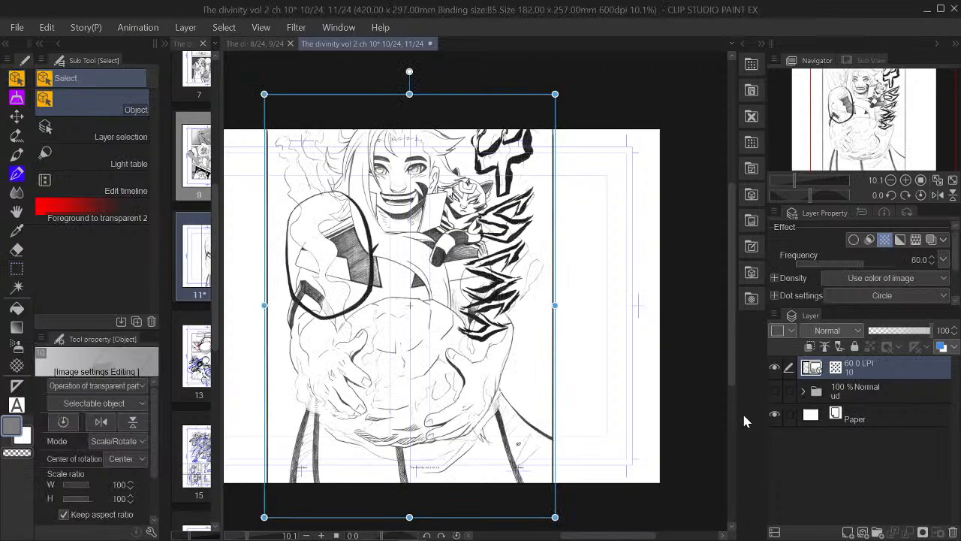
pyautogui.moveTo(516, 377); pyautogui.dragTo(637, 383)
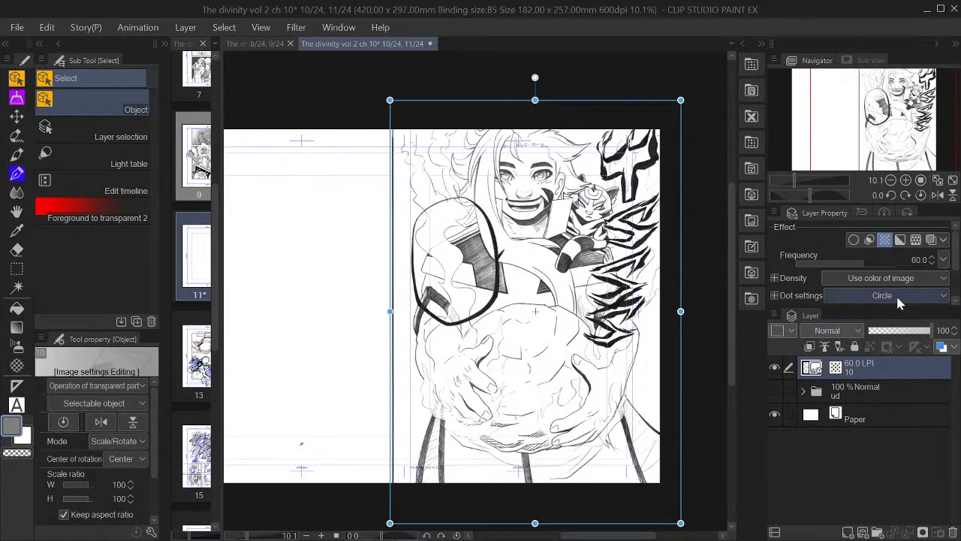
pyautogui.click(884, 240)
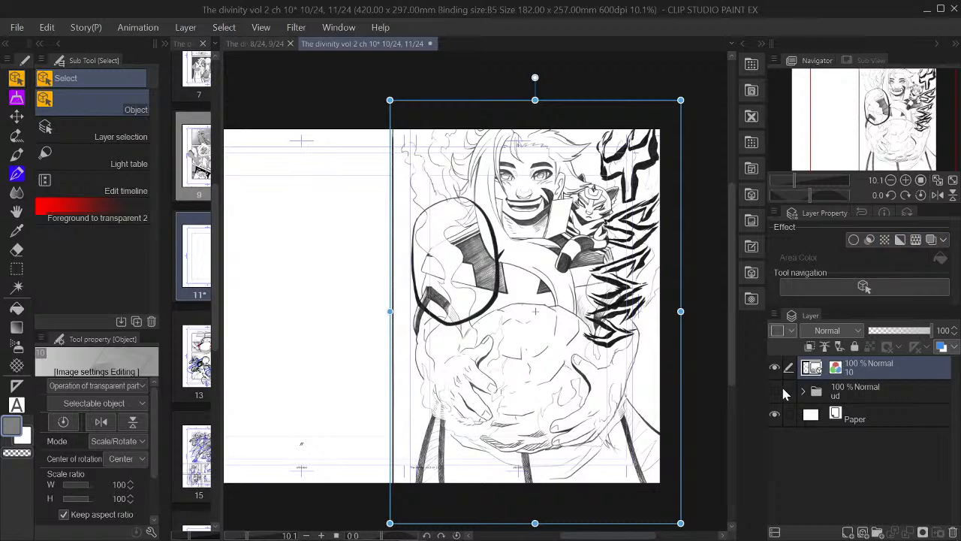
# Reveal the ud sketch folder, set image layer 10 to Multiply and scale it to 92 over the right-hand page's sketch
pyautogui.click(775, 391)
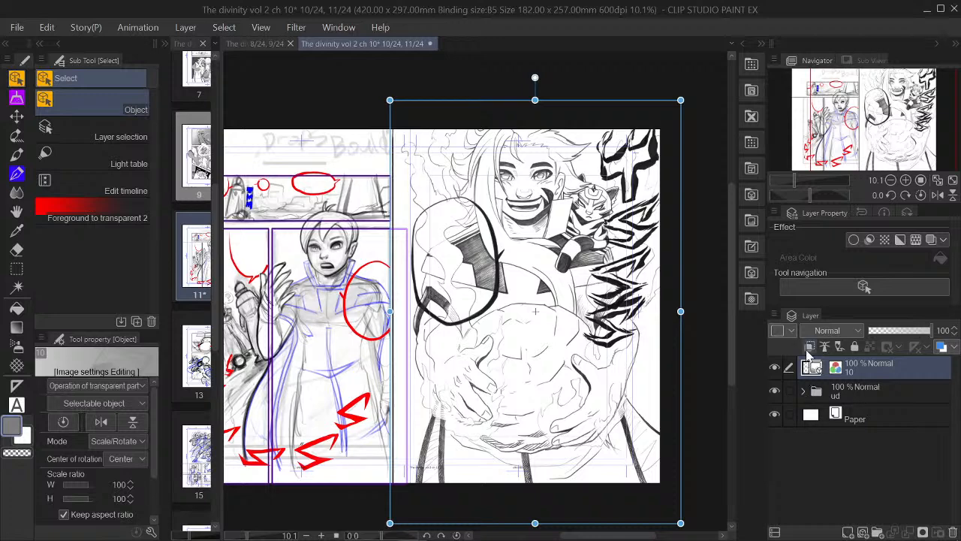
pyautogui.moveTo(648, 376)
pyautogui.mouseDown()
pyautogui.moveTo(713, 373)
pyautogui.moveTo(661, 379)
pyautogui.mouseUp()
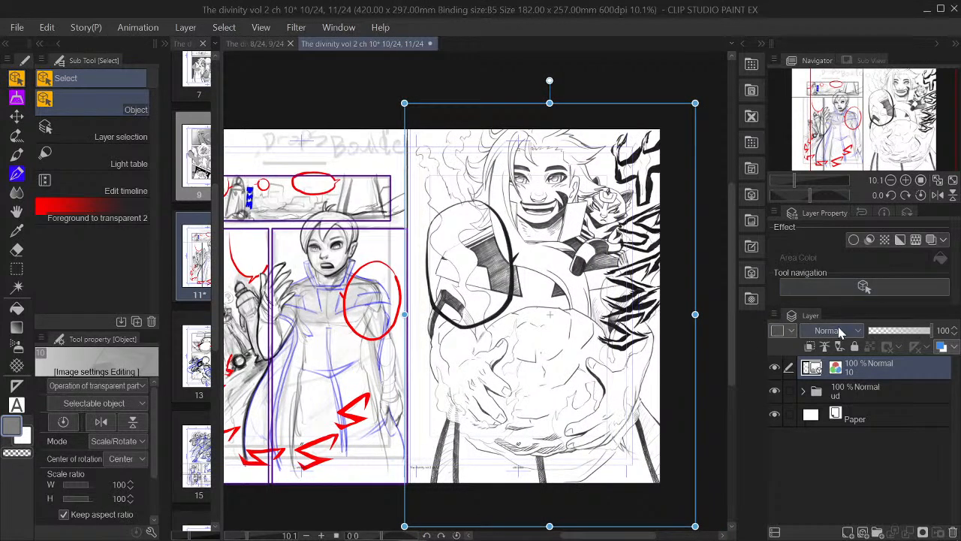
pyautogui.click(816, 36)
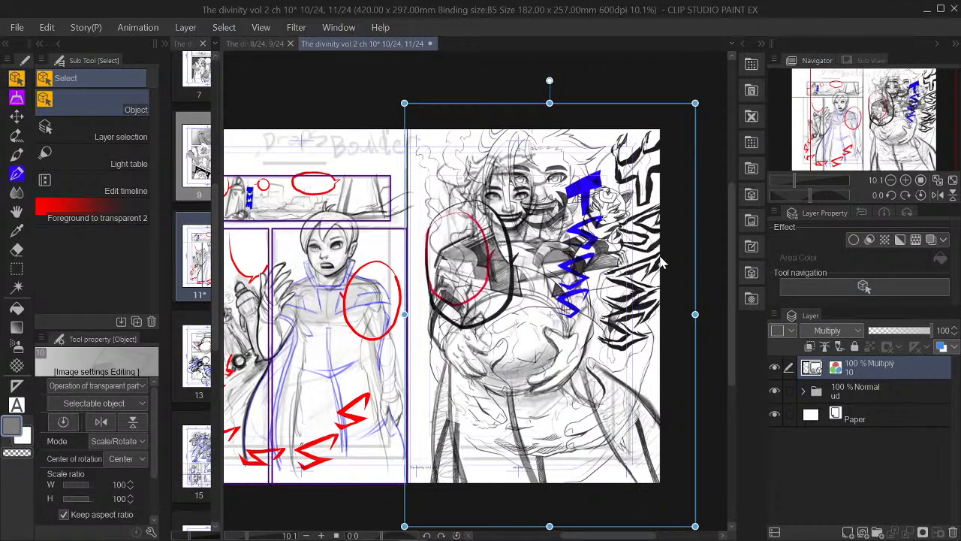
pyautogui.moveTo(692, 523); pyautogui.dragTo(656, 490)
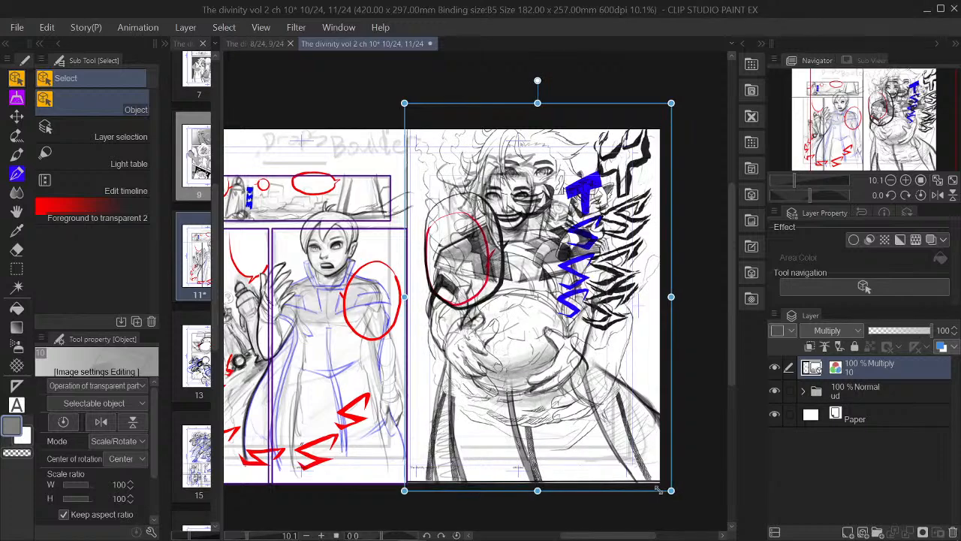
pyautogui.moveTo(624, 373)
pyautogui.mouseDown()
pyautogui.moveTo(632, 374)
pyautogui.moveTo(619, 377)
pyautogui.mouseUp()
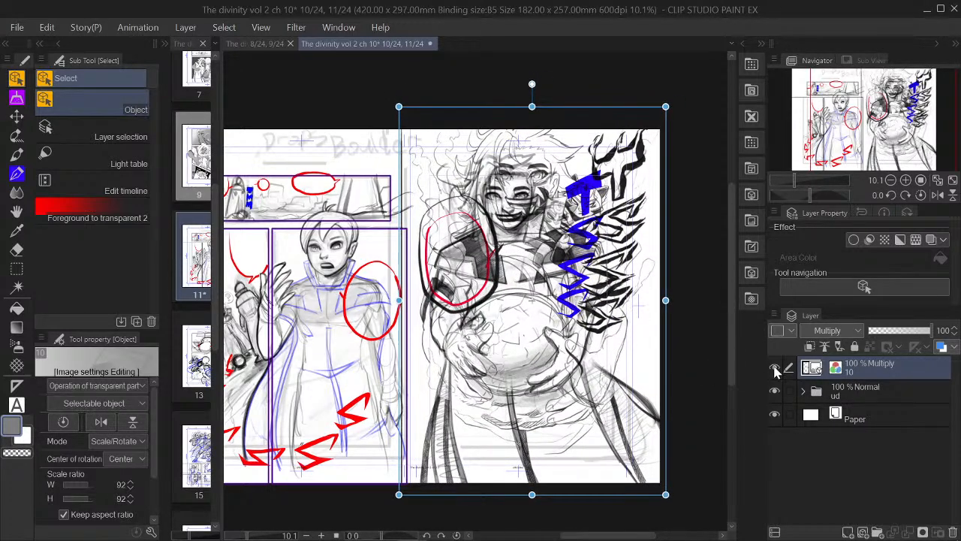
# Hide the ud folder and scale image 10 down to 80, placing it inside the right-hand page
pyautogui.click(775, 390)
pyautogui.moveTo(666, 494); pyautogui.dragTo(628, 447)
pyautogui.moveTo(601, 379); pyautogui.dragTo(612, 399)
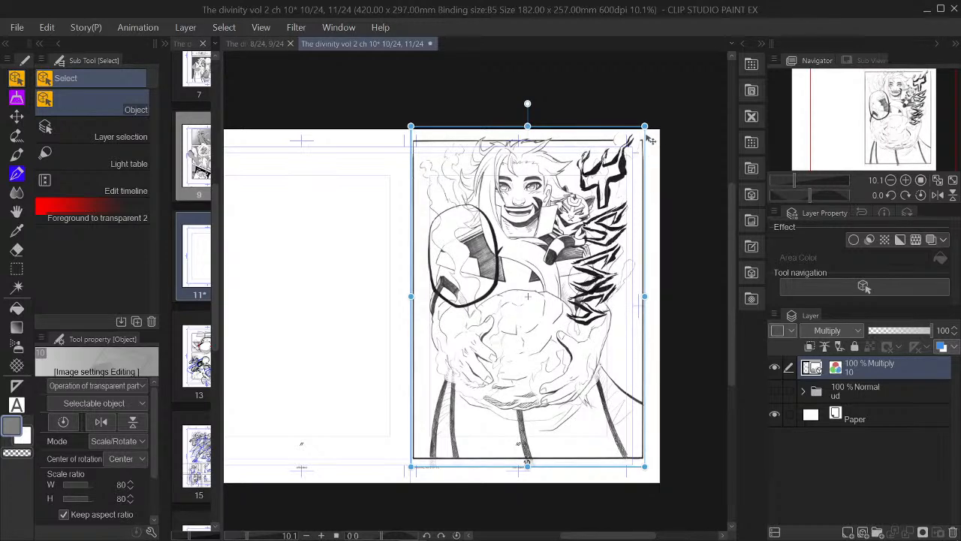
# Fine-tune image 10 to a scale of 78 and fit its black border to the right-hand page's guides
pyautogui.moveTo(644, 123)
pyautogui.mouseDown()
pyautogui.moveTo(642, 161)
pyautogui.moveTo(656, 133)
pyautogui.mouseUp()
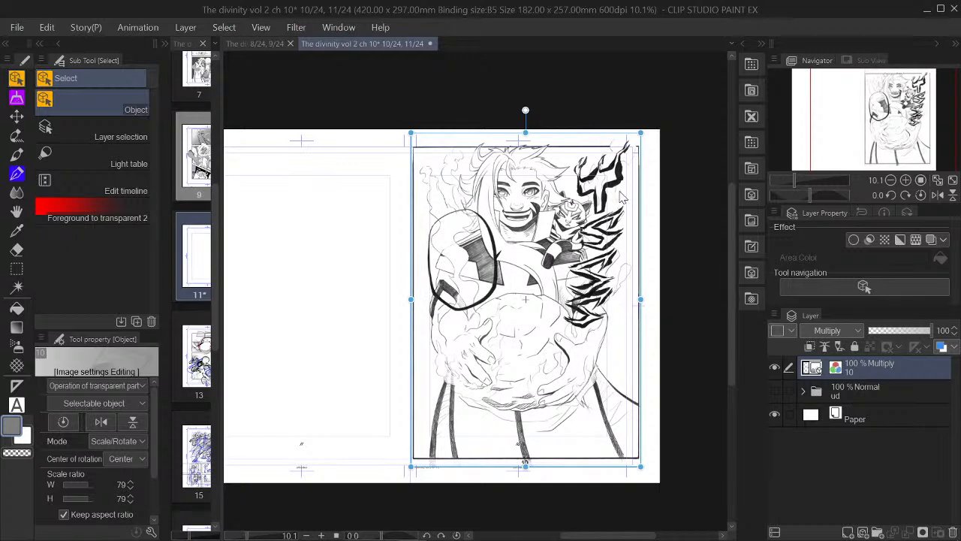
pyautogui.moveTo(619, 206); pyautogui.dragTo(623, 204)
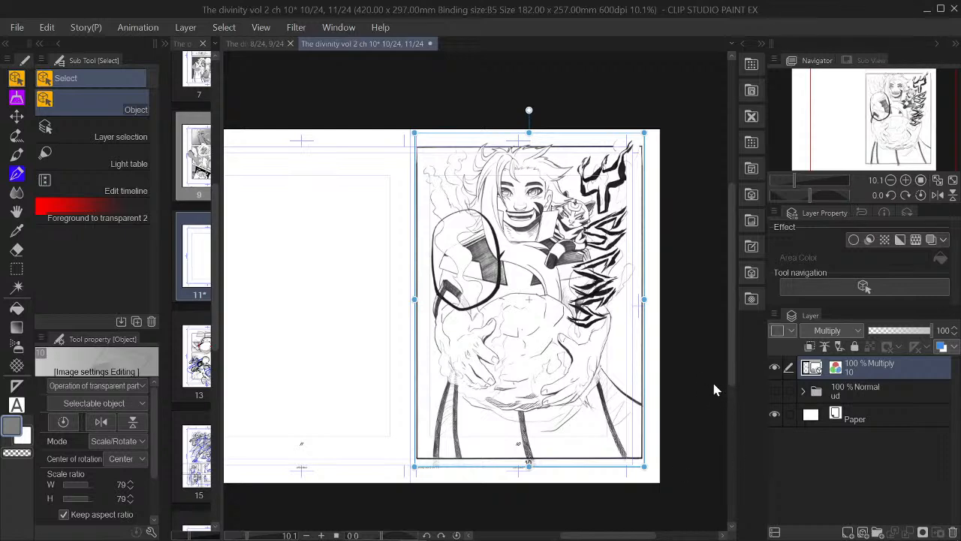
pyautogui.moveTo(644, 300); pyautogui.dragTo(641, 314)
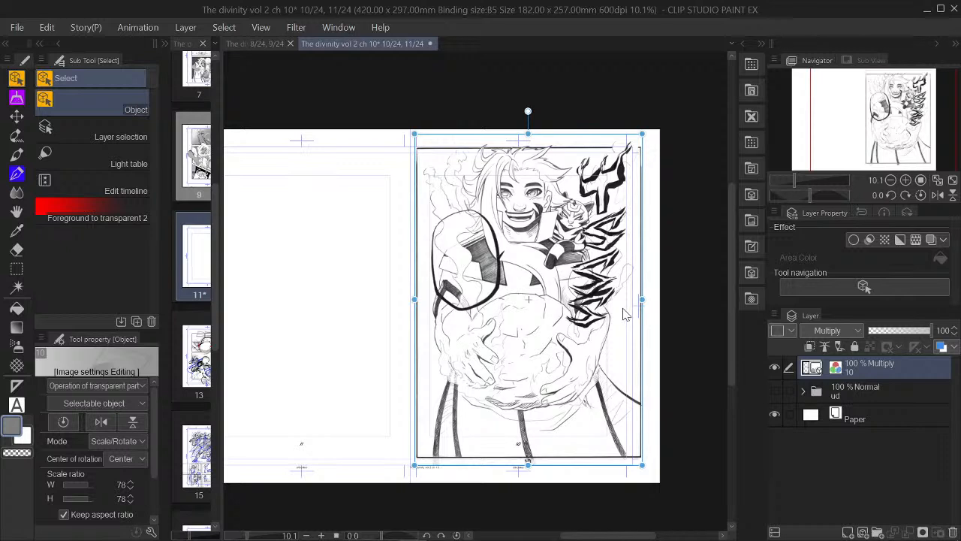
pyautogui.moveTo(624, 314); pyautogui.dragTo(621, 314)
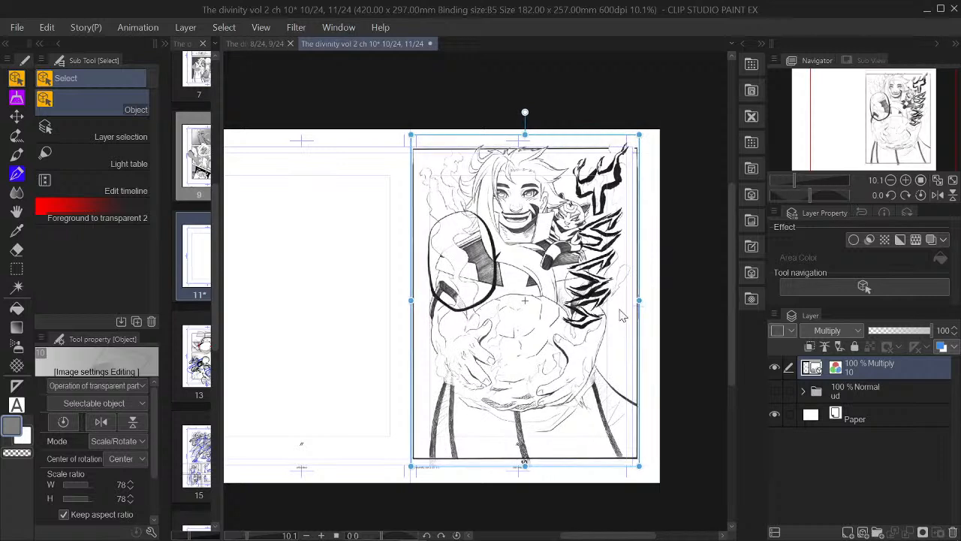
pyautogui.moveTo(621, 314); pyautogui.dragTo(621, 319)
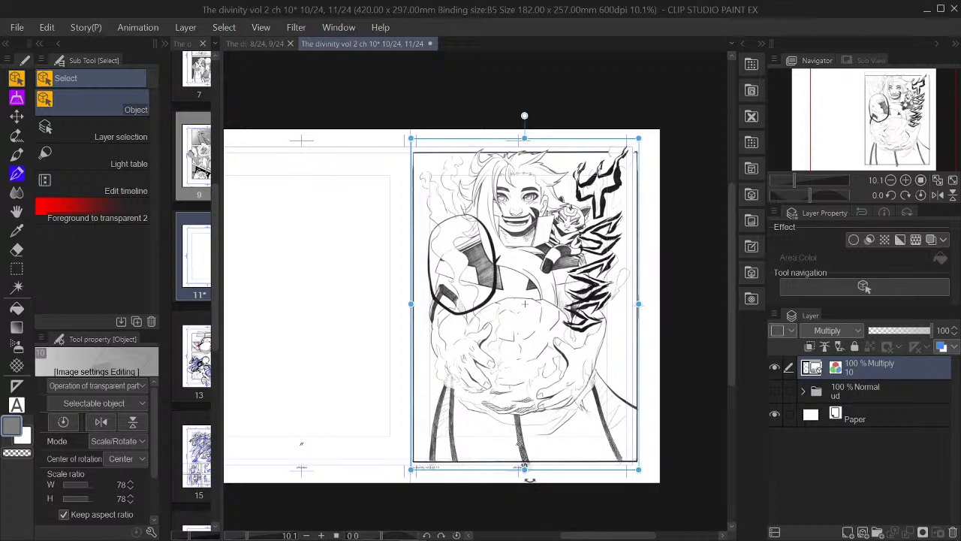
pyautogui.moveTo(524, 471); pyautogui.dragTo(524, 467)
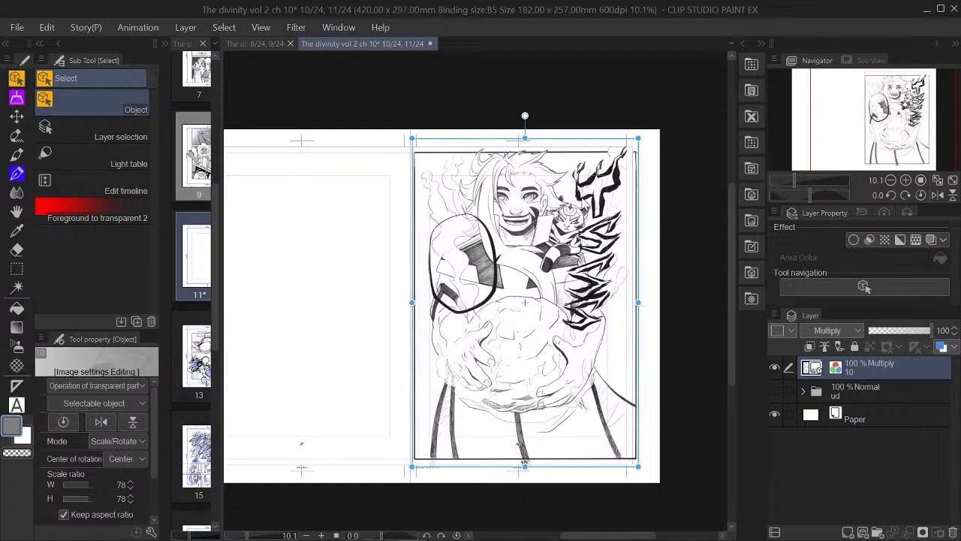
pyautogui.moveTo(585, 203); pyautogui.dragTo(587, 202)
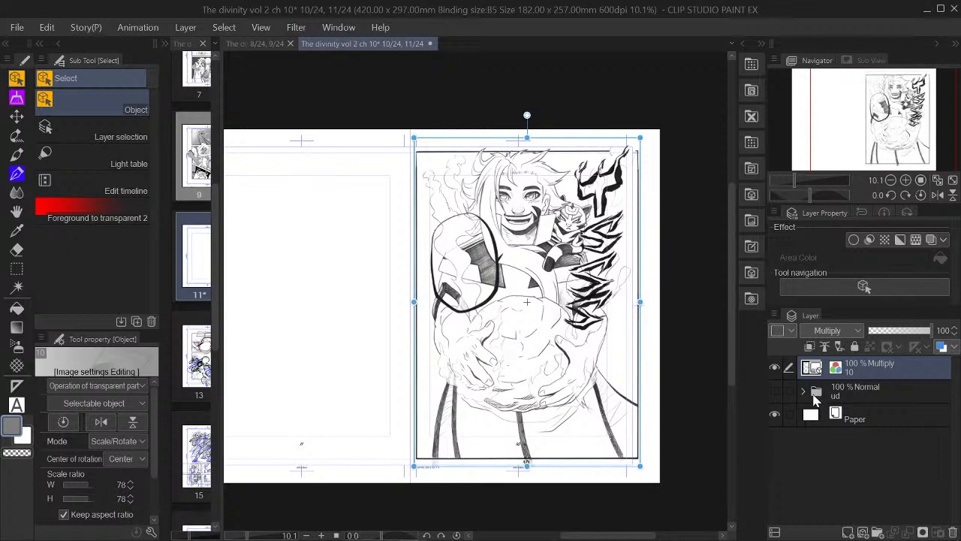
# Toggle the ud folder's visibility repeatedly to compare image 10's placement with the sketch underneath
pyautogui.click(777, 392)
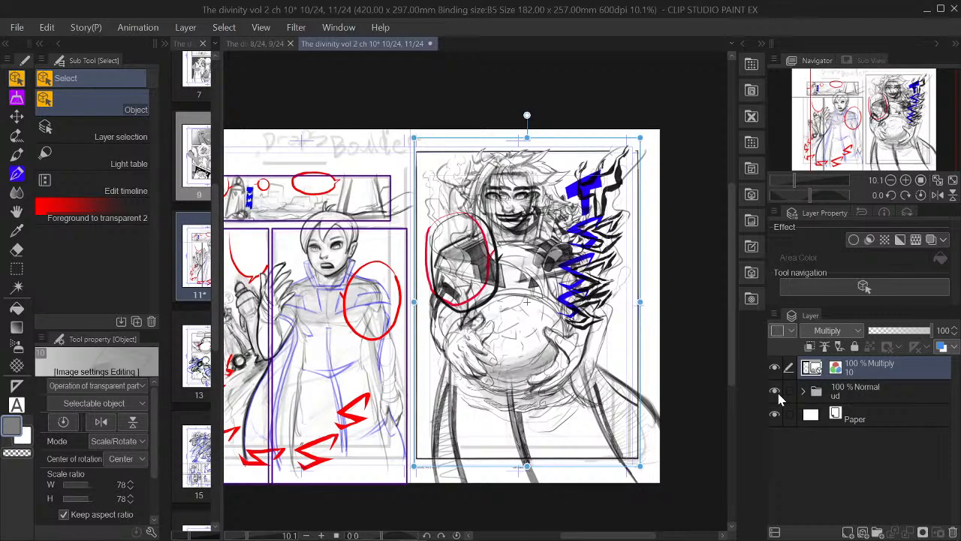
pyautogui.click(777, 392)
pyautogui.click(777, 392)
pyautogui.click(777, 392)
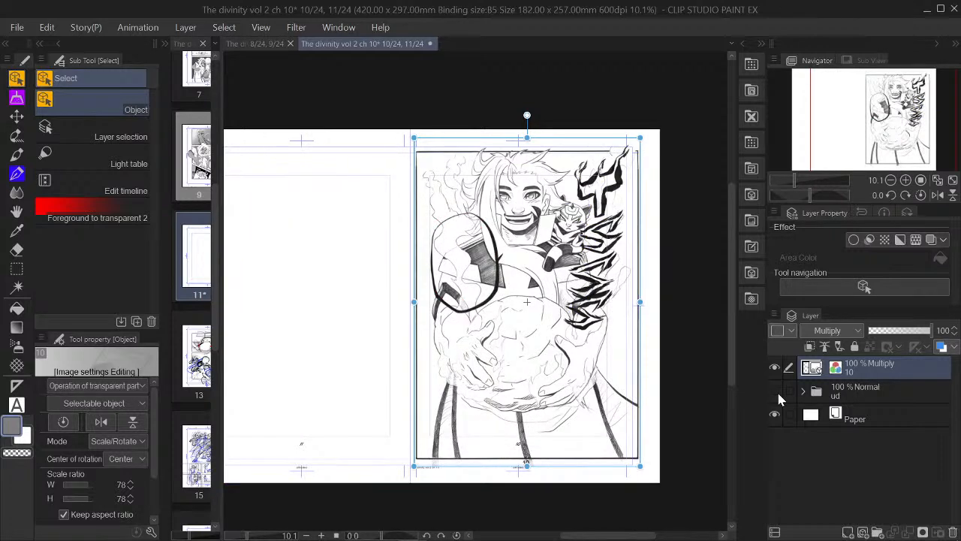
pyautogui.click(778, 397)
pyautogui.click(778, 397)
pyautogui.click(778, 397)
pyautogui.click(777, 392)
# Shift image 10 slightly toward the spread's centre, checking its alignment against the revealed ud sketch
pyautogui.moveTo(598, 260); pyautogui.dragTo(589, 260)
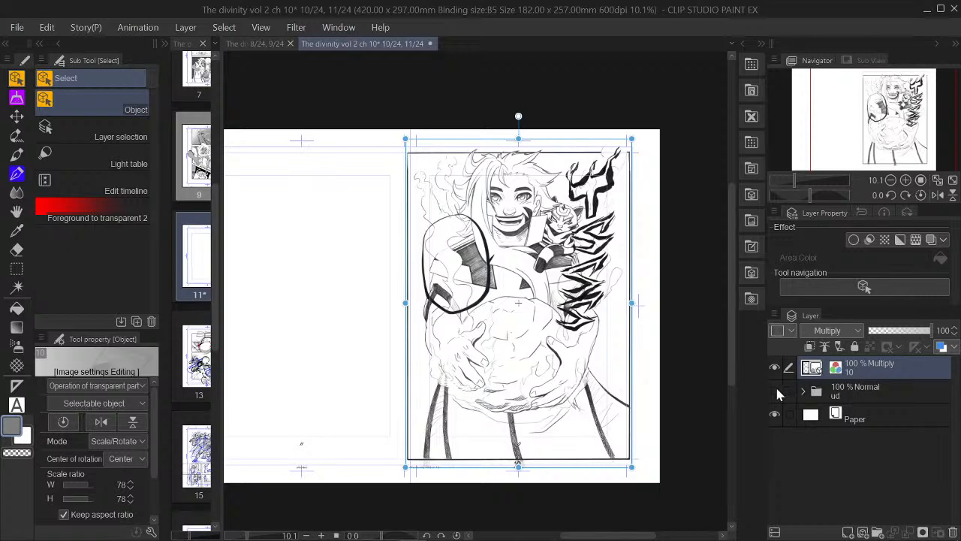
pyautogui.click(775, 392)
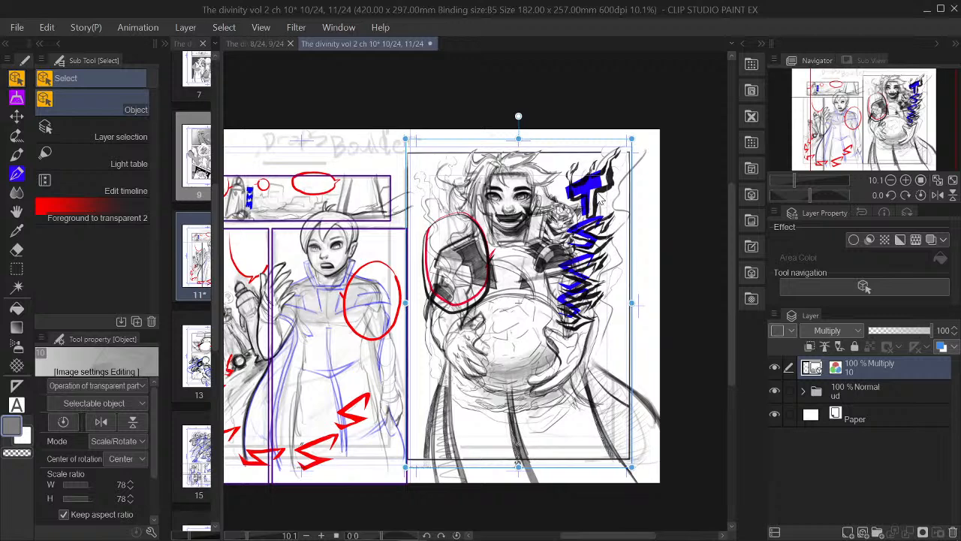
pyautogui.moveTo(604, 194); pyautogui.dragTo(602, 195)
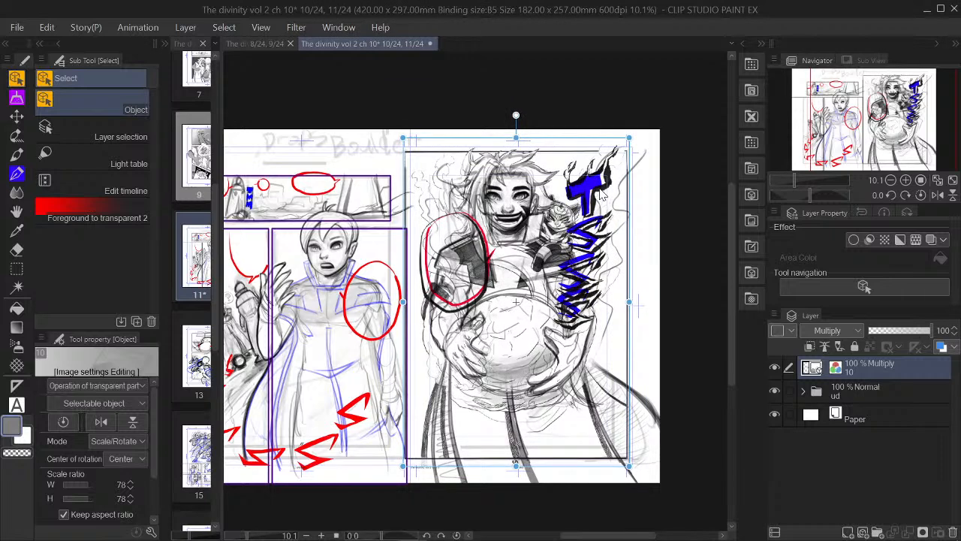
# Hide the ud folder and rasterize image layer 10
pyautogui.click(775, 391)
pyautogui.moveTo(911, 117); pyautogui.dragTo(876, 117)
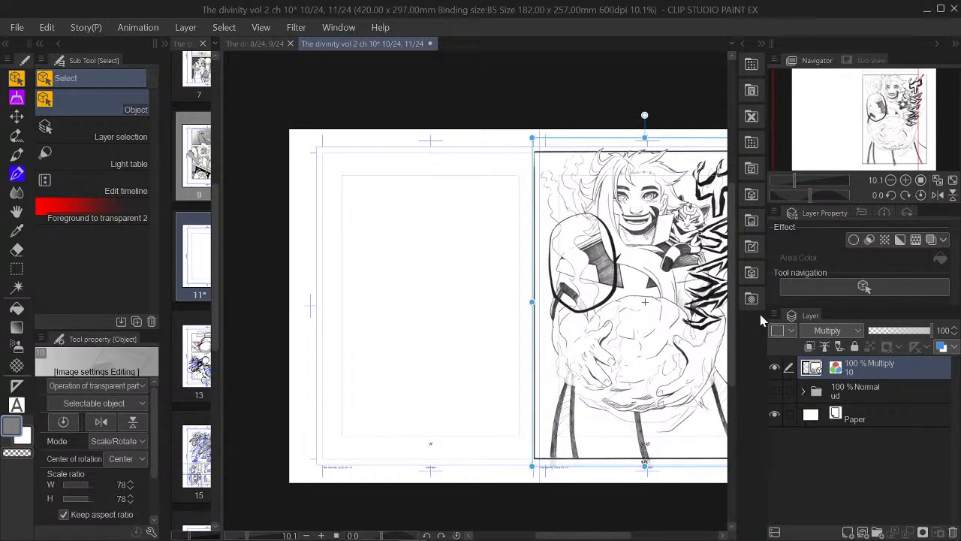
pyautogui.click(901, 365)
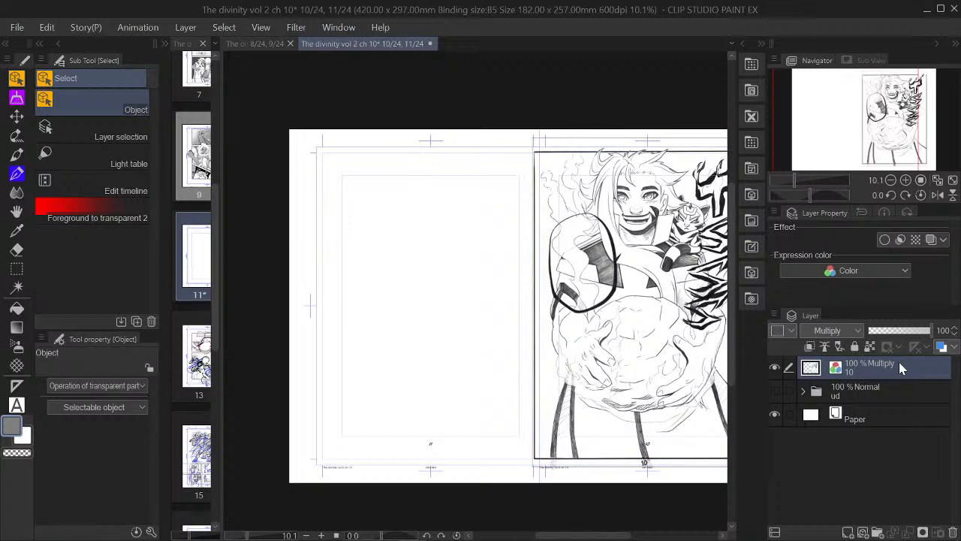
# Try the Tone effect on layer 10, lower its frequency to 18.5 and inspect the dots up close
pyautogui.click(916, 239)
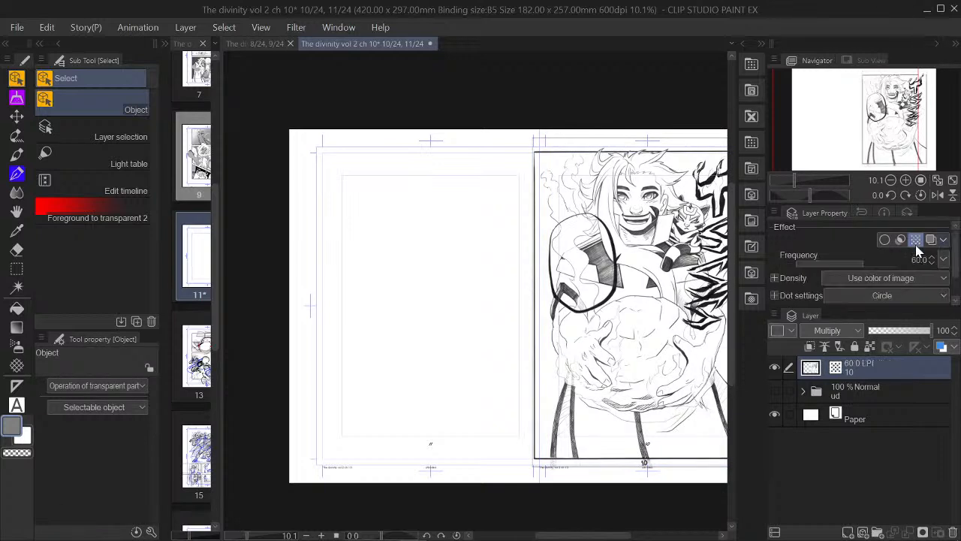
pyautogui.moveTo(870, 265); pyautogui.dragTo(895, 265)
pyautogui.click(830, 268)
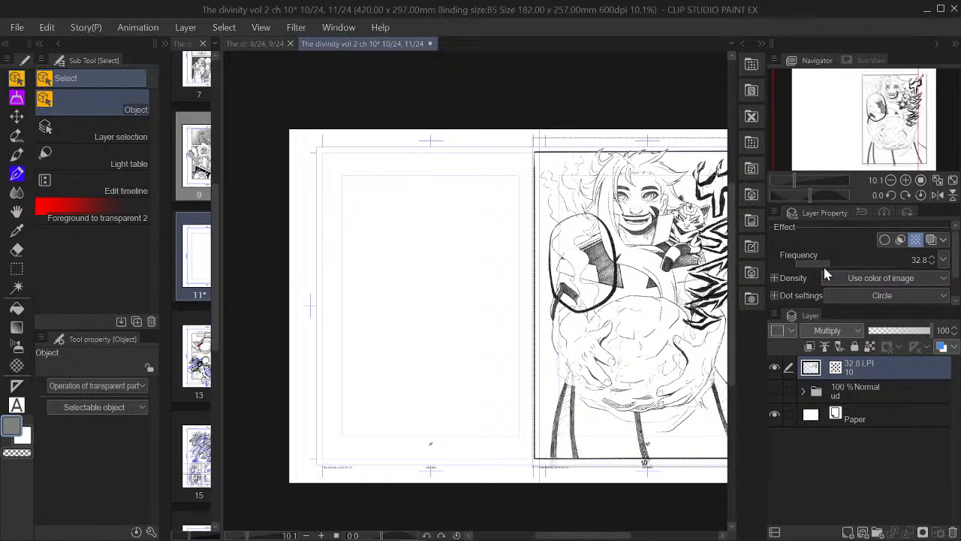
pyautogui.click(808, 265)
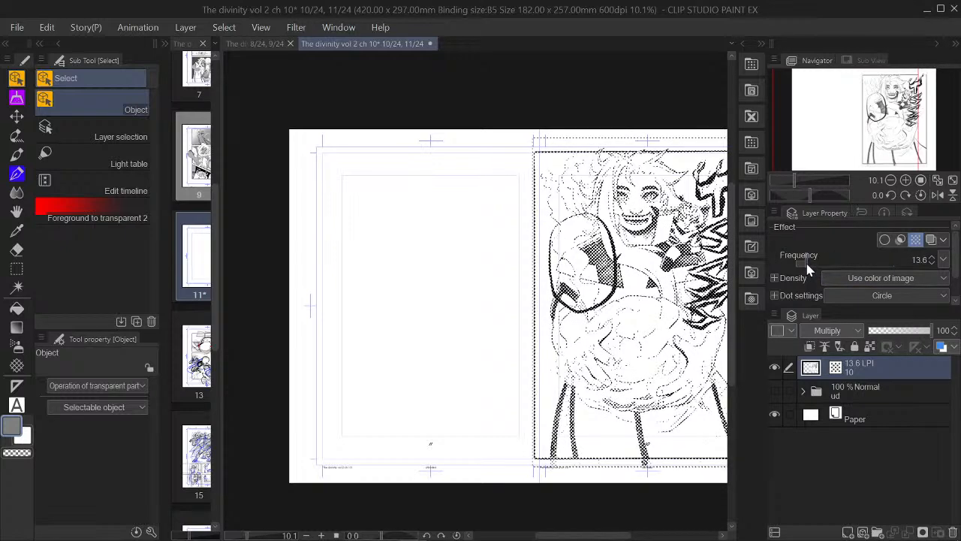
pyautogui.click(812, 265)
pyautogui.scroll(1, 719, 220)
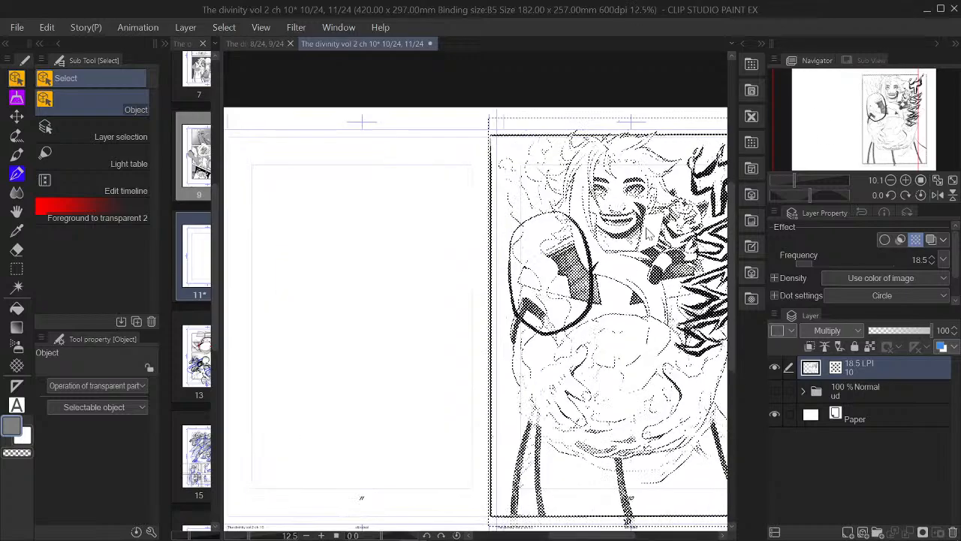
pyautogui.scroll(3, 647, 234)
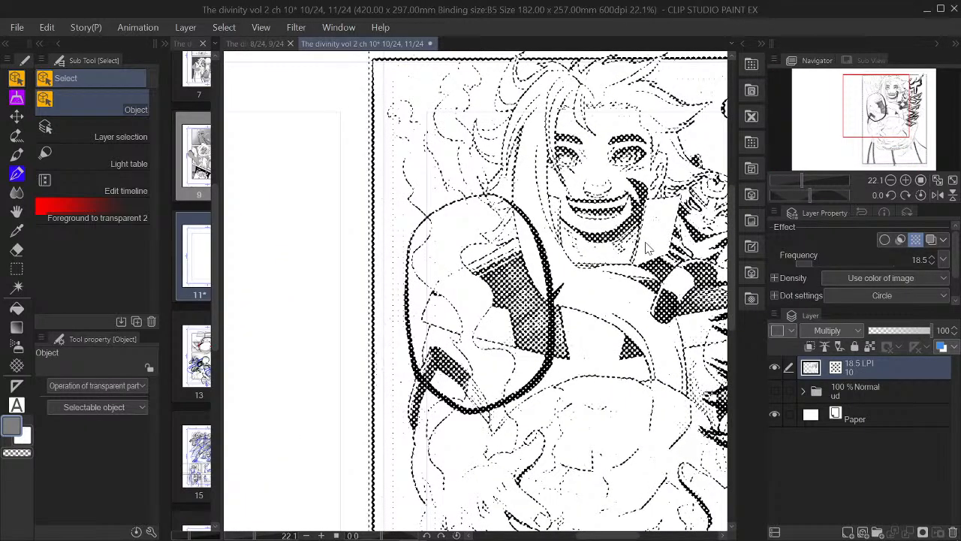
pyautogui.scroll(-2, 647, 248)
pyautogui.scroll(2, 647, 247)
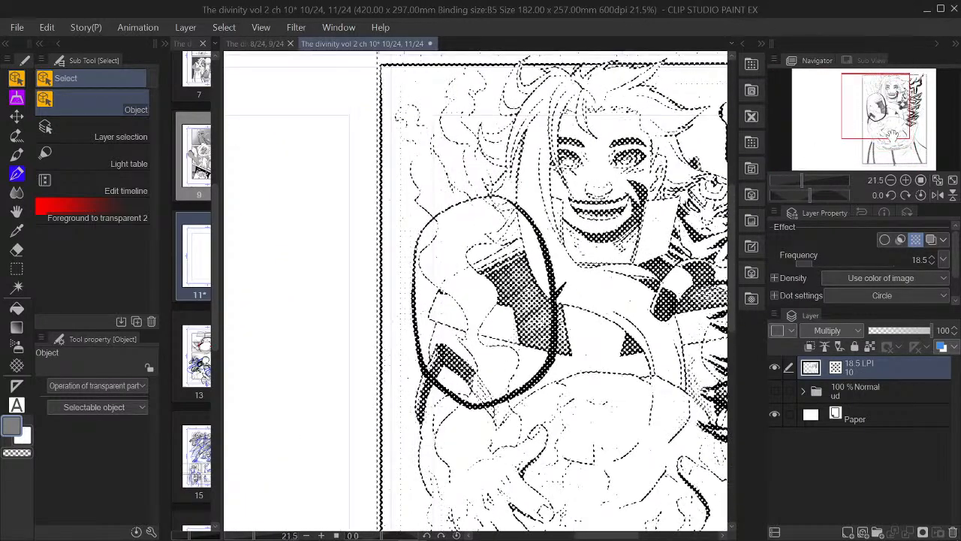
pyautogui.moveTo(884, 125); pyautogui.dragTo(898, 126)
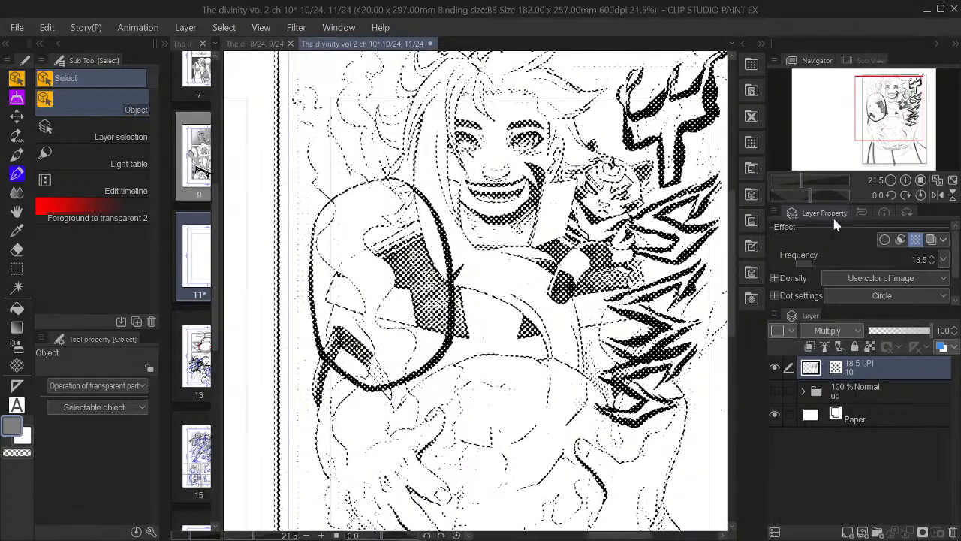
# Try tone frequencies from 36.0 up to 85.0 and back to 41.3 on layer 10, and turn the Tone effect off
pyautogui.click(824, 267)
pyautogui.click(833, 261)
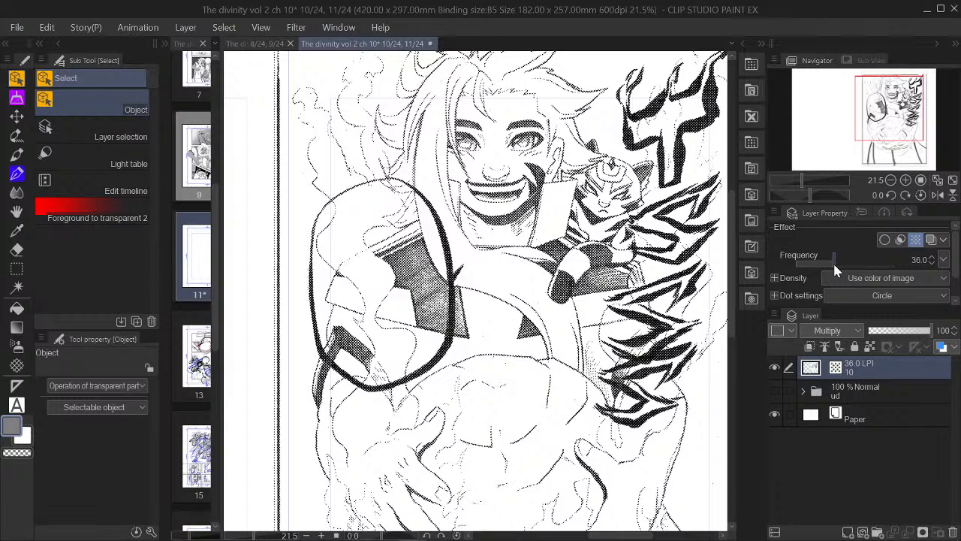
pyautogui.click(834, 264)
pyautogui.click(840, 265)
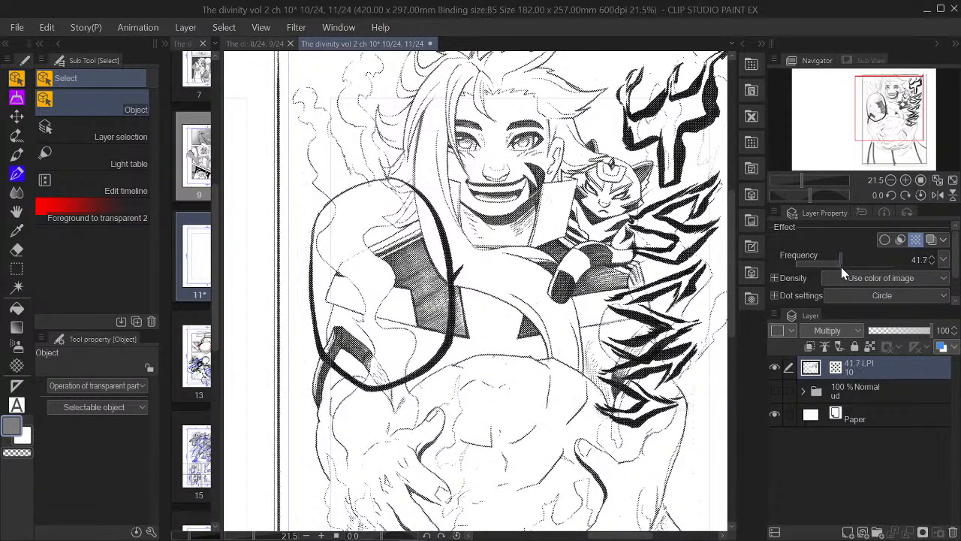
pyautogui.moveTo(841, 266); pyautogui.dragTo(895, 273)
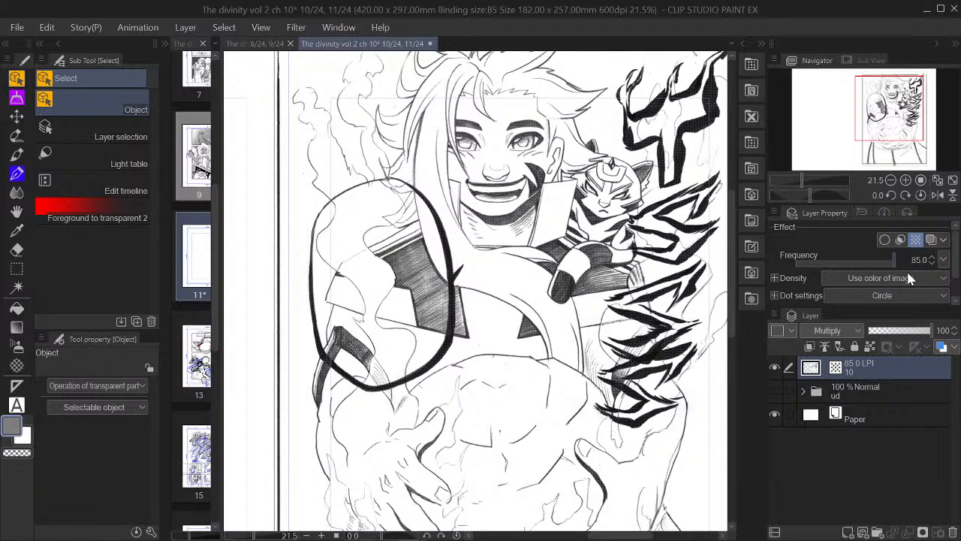
pyautogui.moveTo(863, 266); pyautogui.dragTo(841, 268)
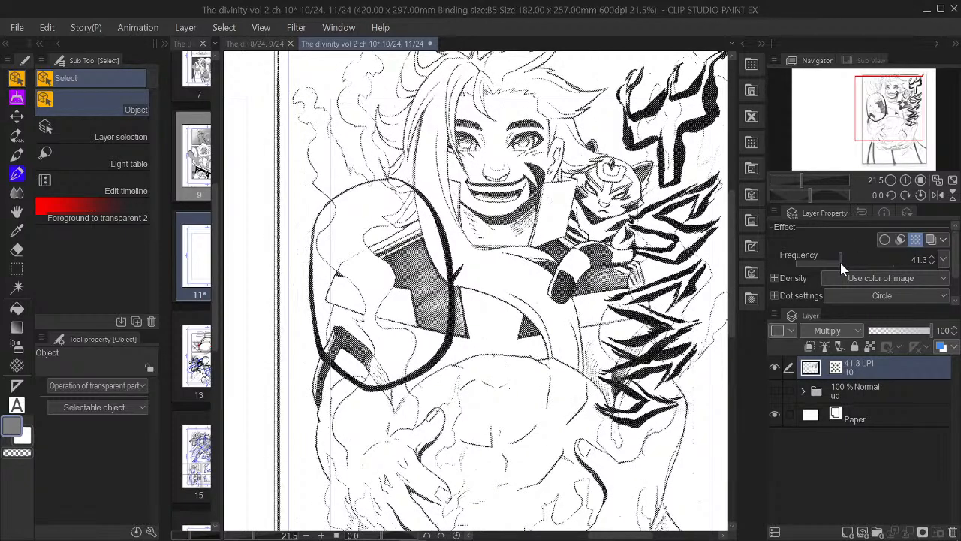
pyautogui.click(914, 239)
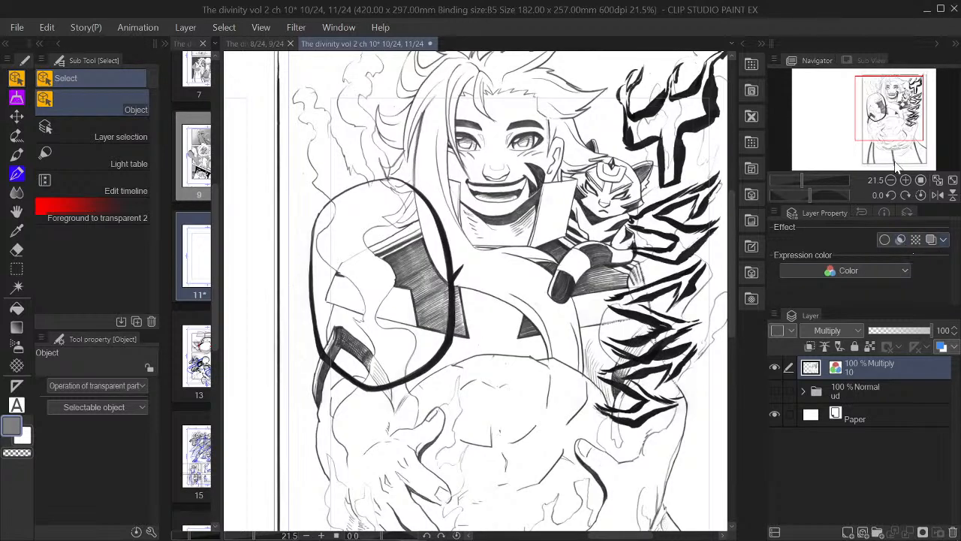
pyautogui.moveTo(894, 127); pyautogui.dragTo(845, 128)
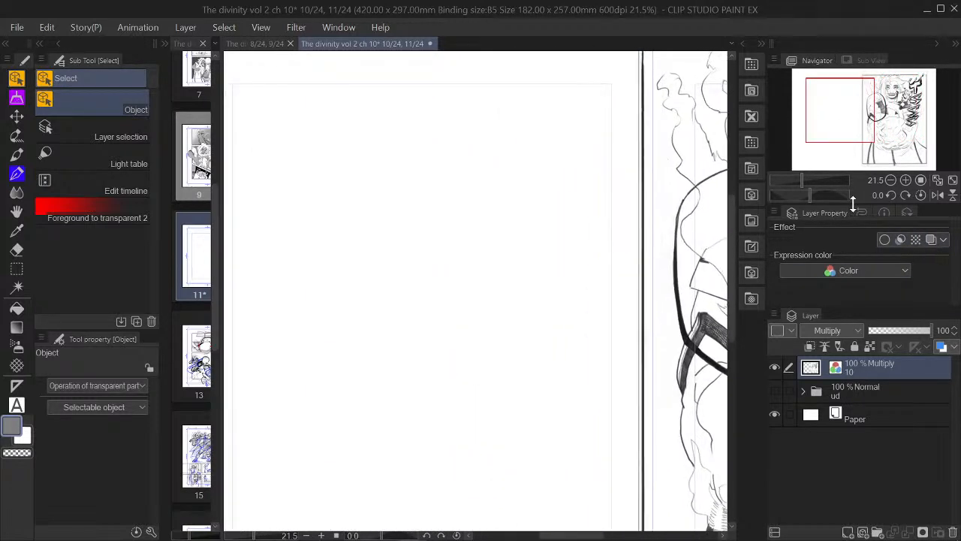
pyautogui.click(890, 180)
pyautogui.click(890, 181)
pyautogui.click(891, 180)
pyautogui.click(891, 181)
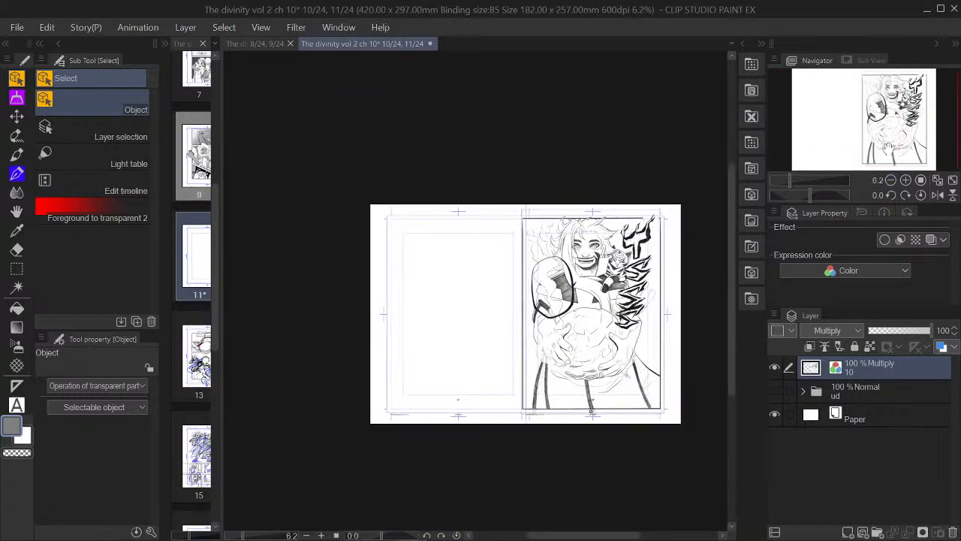
pyautogui.click(906, 181)
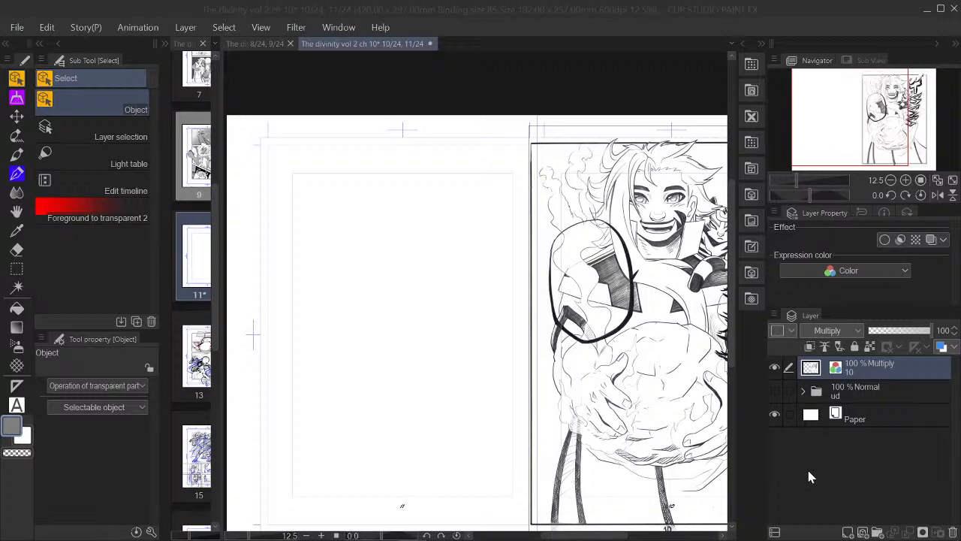
# Add image 11 to the spread as a new layer above layer 10, covering the blank facing page
pyautogui.click(812, 508)
pyautogui.moveTo(658, 167); pyautogui.dragTo(465, 176)
pyautogui.click(885, 239)
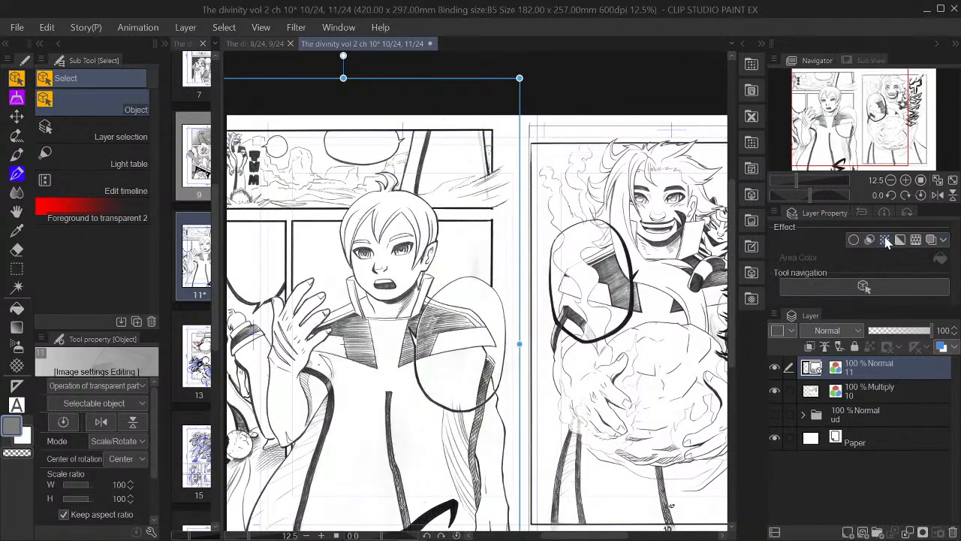
# Scale image 11 down to 74 with its aspect ratio kept and position it within page 11's guides beside the gutter
pyautogui.scroll(-1, 861, 133)
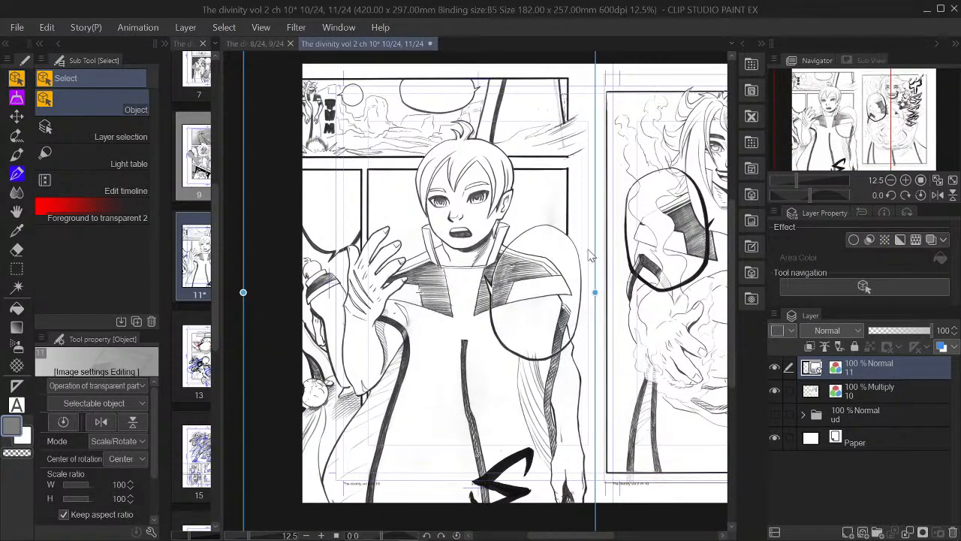
pyautogui.scroll(-1, 518, 284)
pyautogui.moveTo(316, 484); pyautogui.dragTo(398, 416)
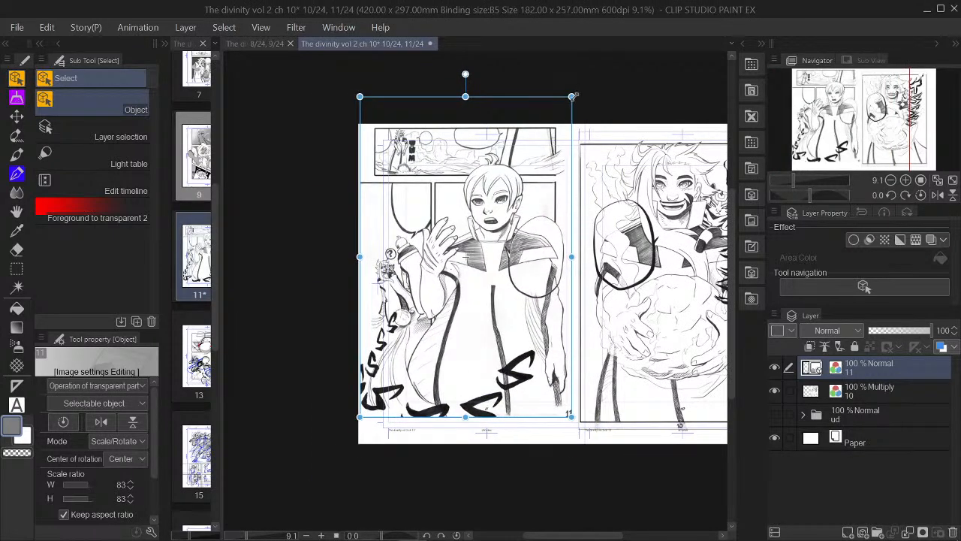
pyautogui.moveTo(574, 97); pyautogui.dragTo(570, 121)
pyautogui.moveTo(501, 176); pyautogui.dragTo(528, 189)
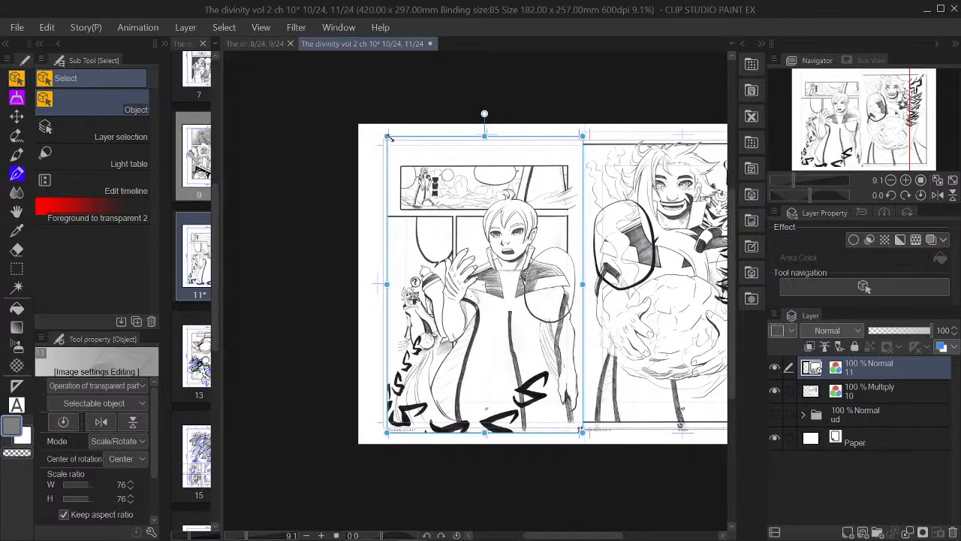
pyautogui.moveTo(388, 137); pyautogui.dragTo(412, 146)
pyautogui.moveTo(531, 197); pyautogui.dragTo(528, 191)
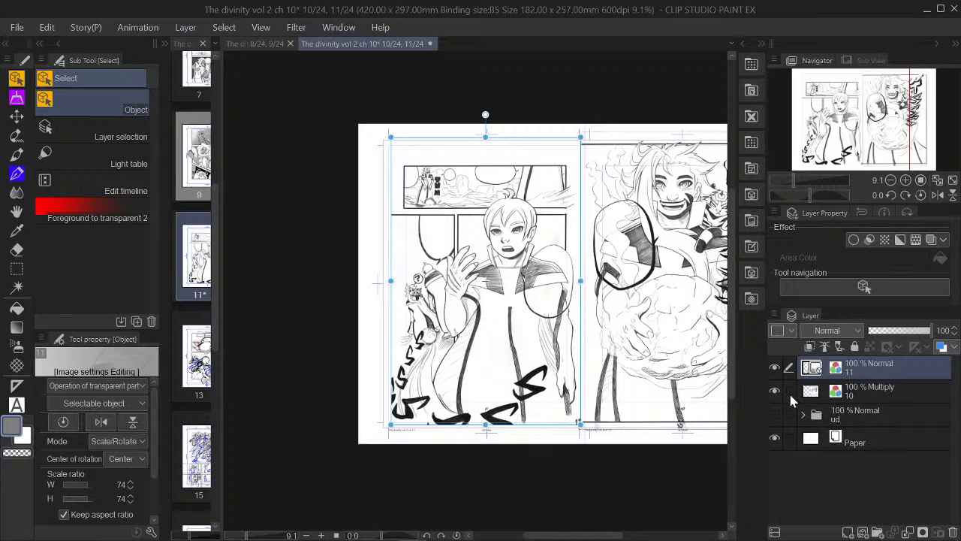
# Compare image 11's panel alignment with the ud sketch folder by repeatedly showing it, leaving the folder hidden
pyautogui.click(774, 415)
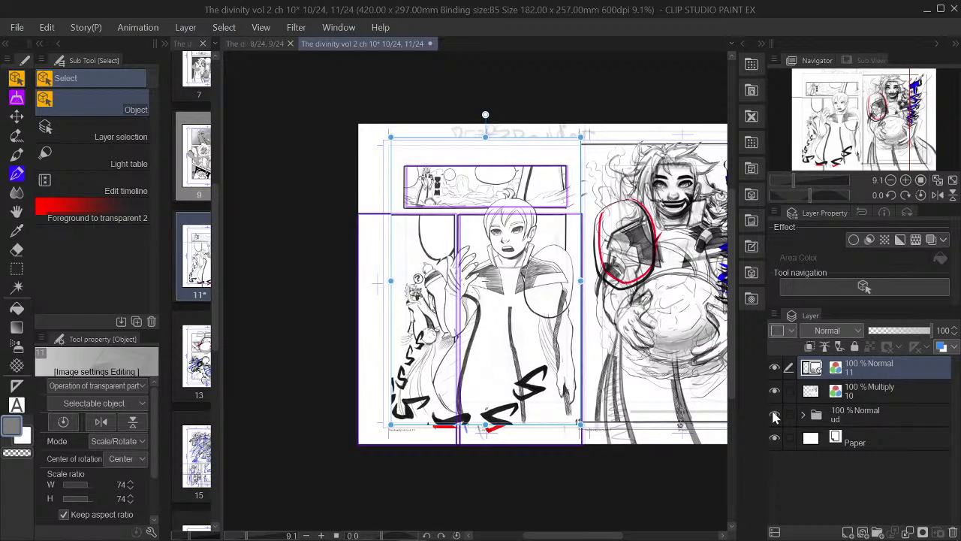
pyautogui.click(775, 415)
pyautogui.click(775, 415)
pyautogui.click(774, 415)
pyautogui.click(774, 415)
pyautogui.click(774, 415)
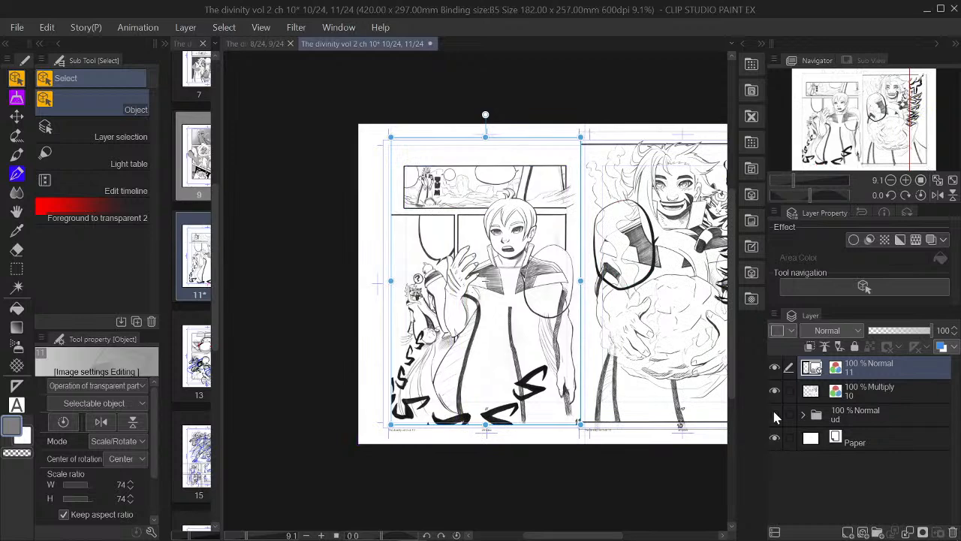
# Fine-tune image 11's outer and gutter edges against the page guides, bringing its scale to 75
pyautogui.scroll(2, 481, 214)
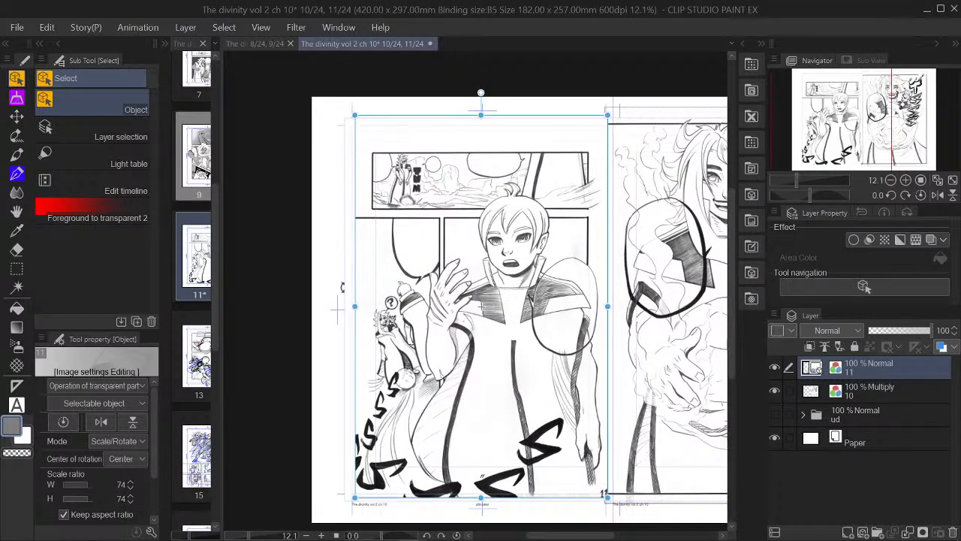
pyautogui.moveTo(355, 306); pyautogui.dragTo(358, 306)
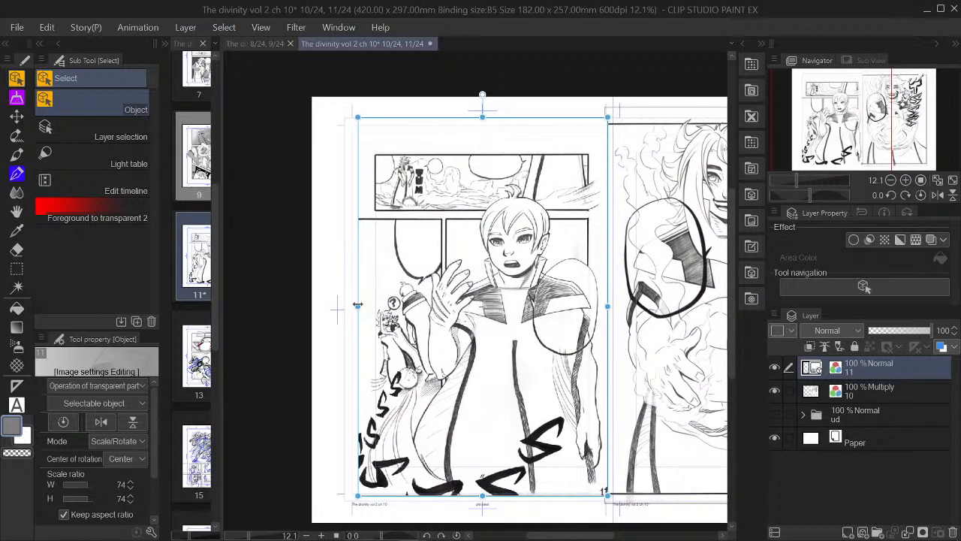
pyautogui.moveTo(358, 306); pyautogui.dragTo(350, 305)
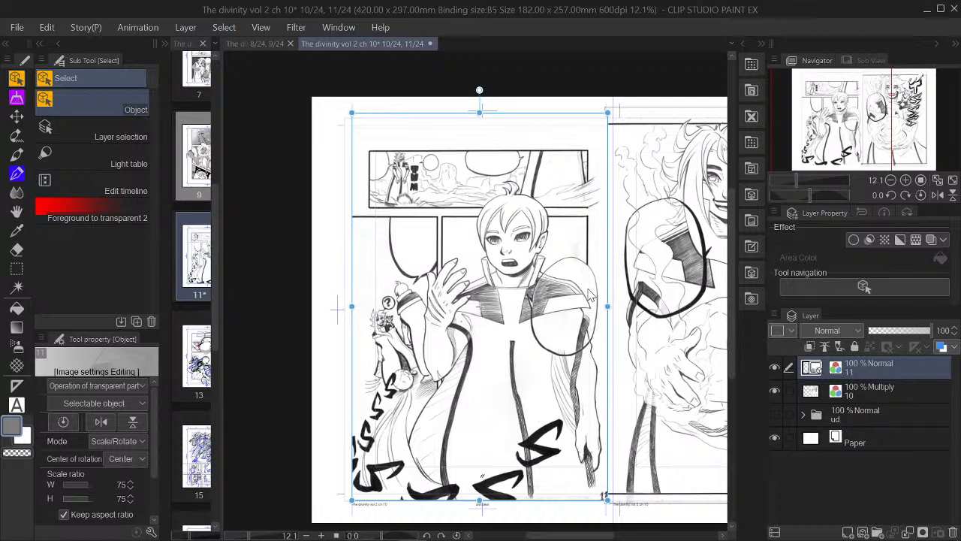
pyautogui.moveTo(607, 304); pyautogui.dragTo(609, 304)
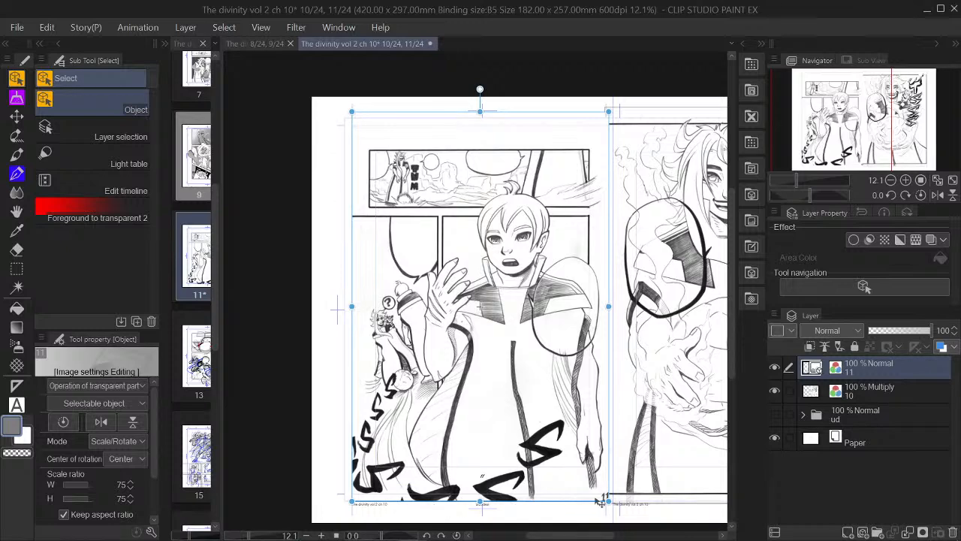
# Nudge image 11 slightly down and rasterize its layer
pyautogui.scroll(-1, 590, 364)
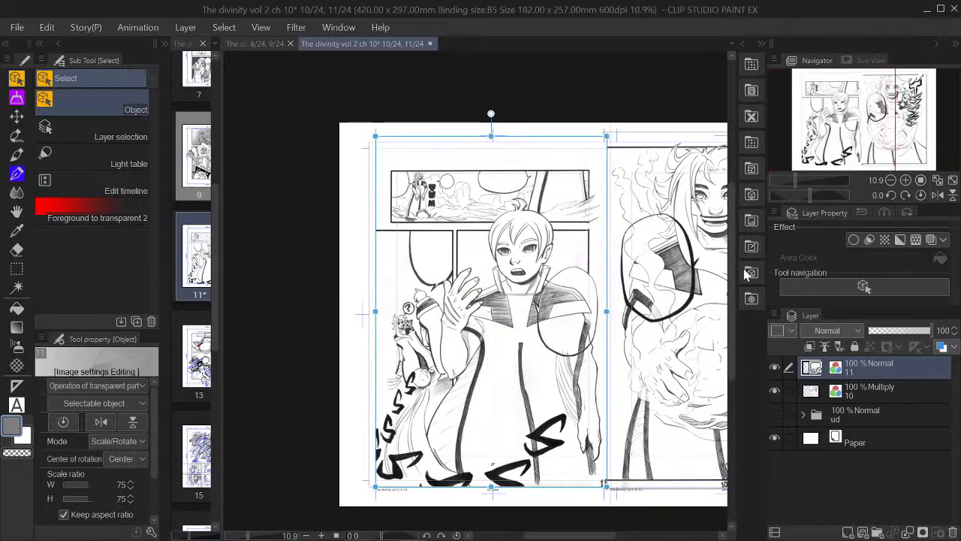
pyautogui.moveTo(860, 105); pyautogui.dragTo(873, 112)
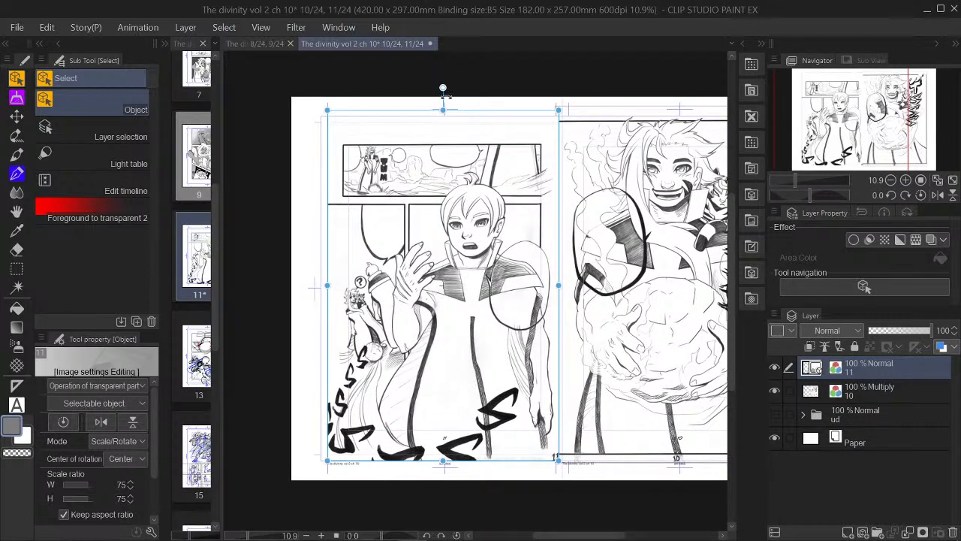
pyautogui.scroll(8, 418, 159)
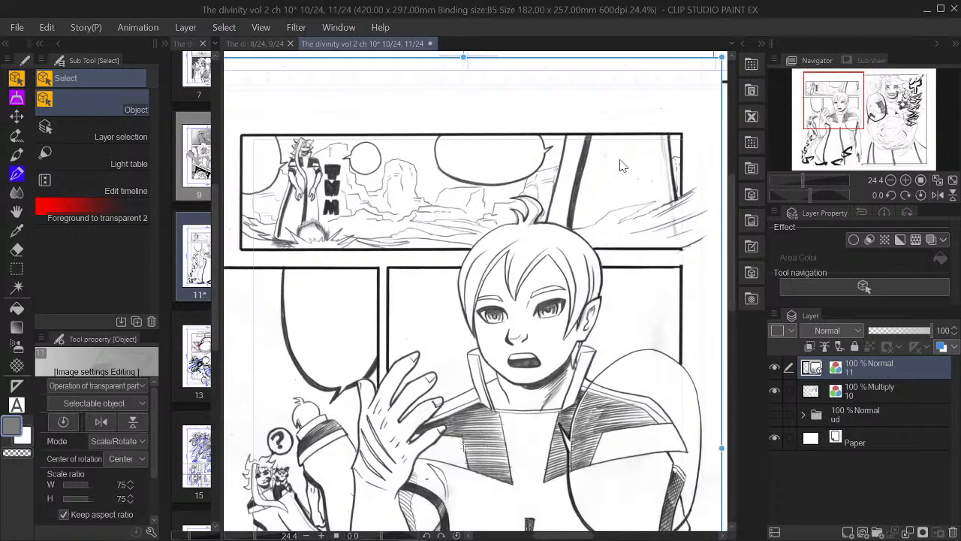
pyautogui.moveTo(620, 165); pyautogui.dragTo(622, 168)
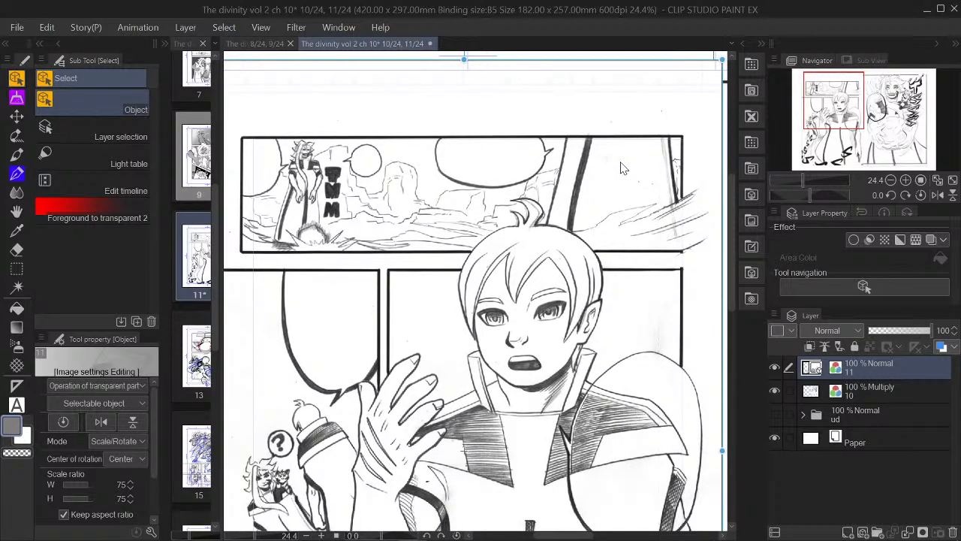
pyautogui.scroll(-4, 606, 206)
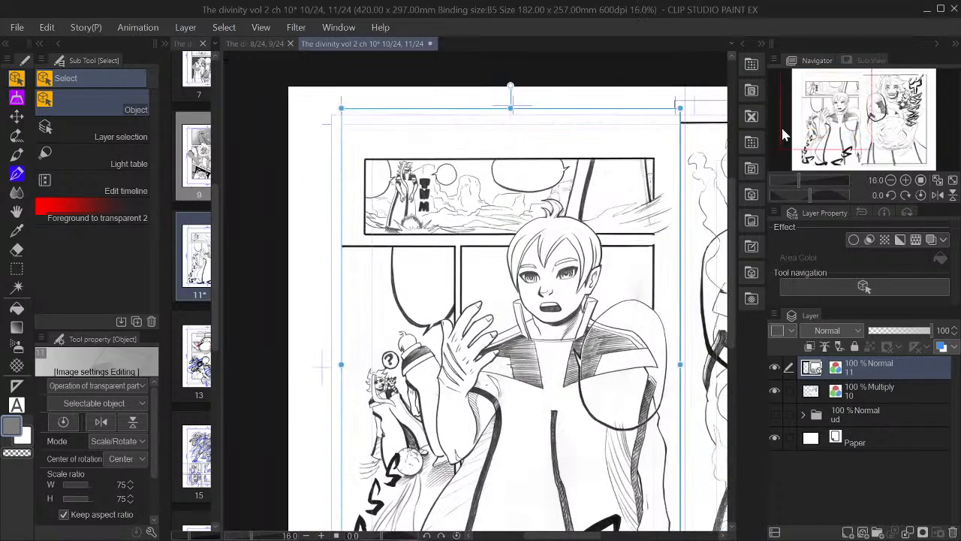
pyautogui.moveTo(602, 197); pyautogui.dragTo(550, 73)
pyautogui.moveTo(846, 124); pyautogui.dragTo(838, 110)
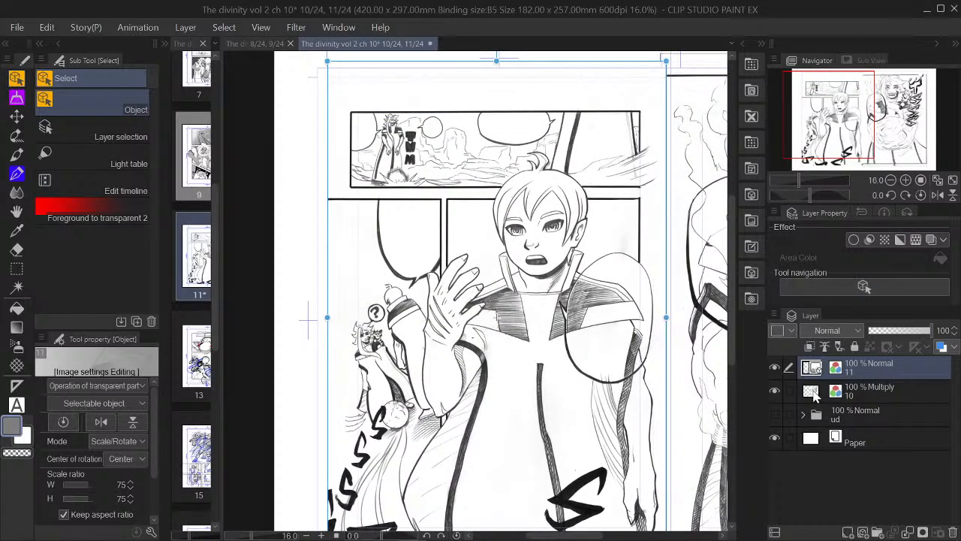
pyautogui.hotkey('ctrl', 'shift', 'r')
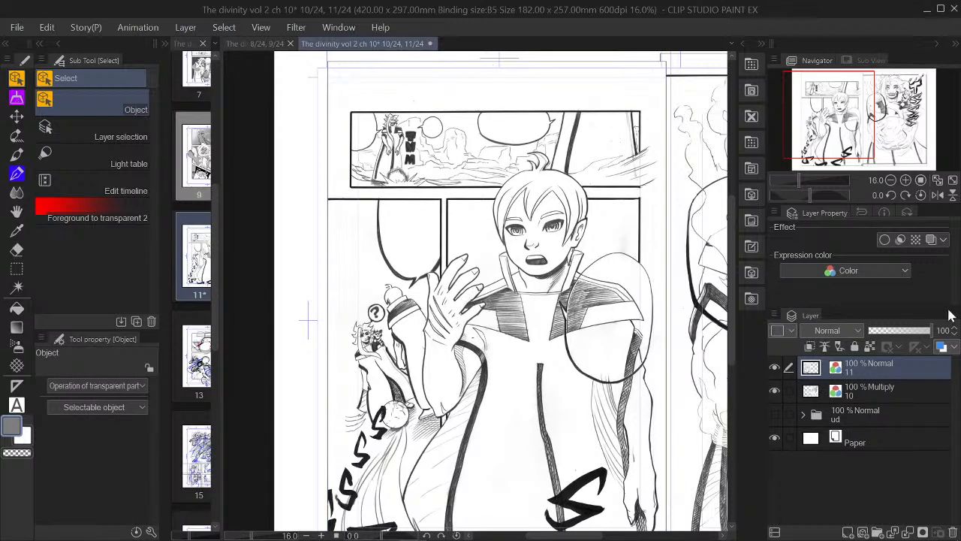
# Make a narrow rectangular selection down the gutter between pages 11 and 10
pyautogui.moveTo(848, 105); pyautogui.dragTo(896, 92)
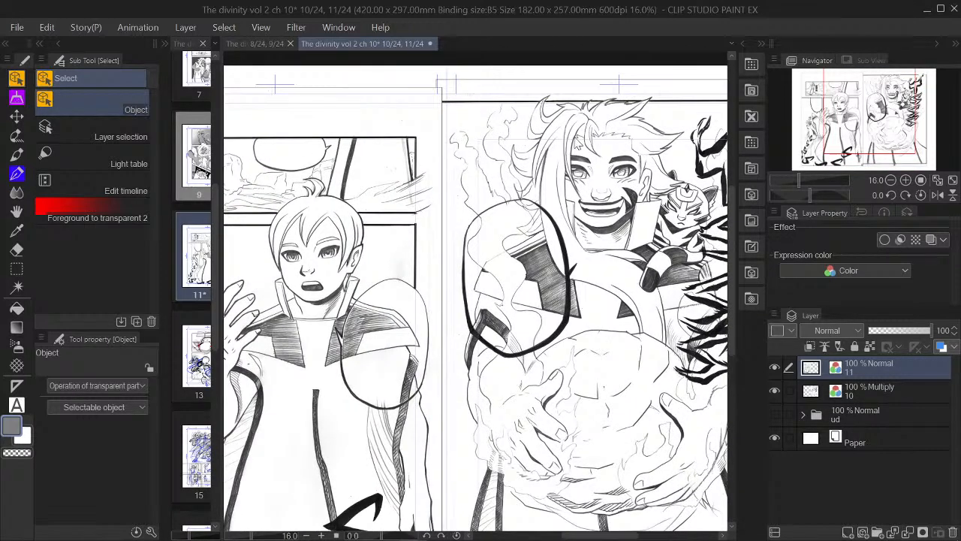
pyautogui.scroll(-1, 454, 349)
pyautogui.scroll(-1, 454, 349)
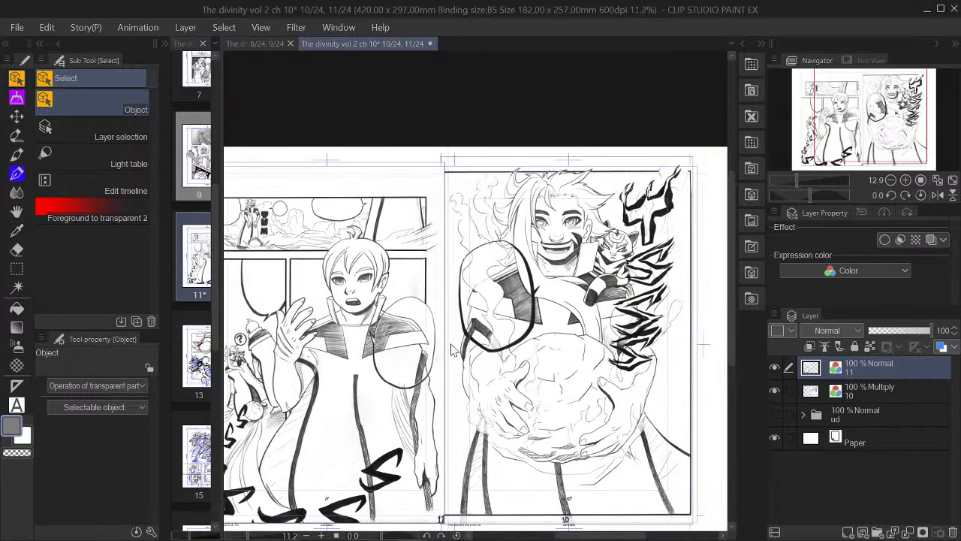
pyautogui.click(17, 288)
pyautogui.click(17, 268)
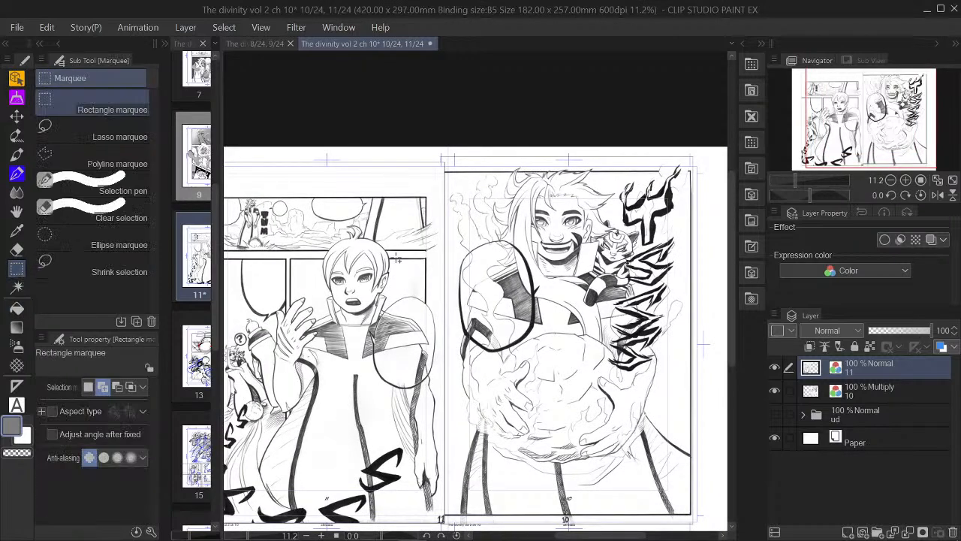
pyautogui.scroll(1, 508, 271)
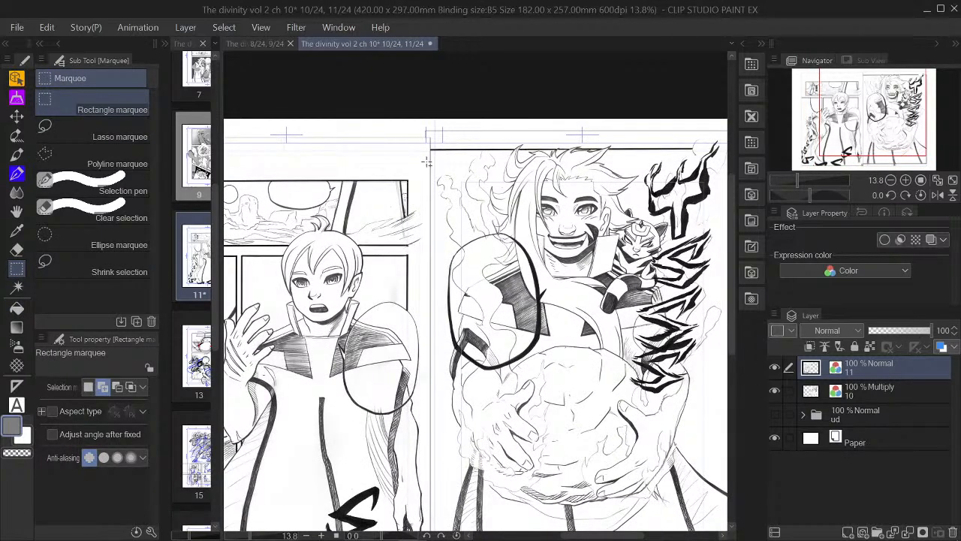
pyautogui.moveTo(423, 128); pyautogui.dragTo(446, 171)
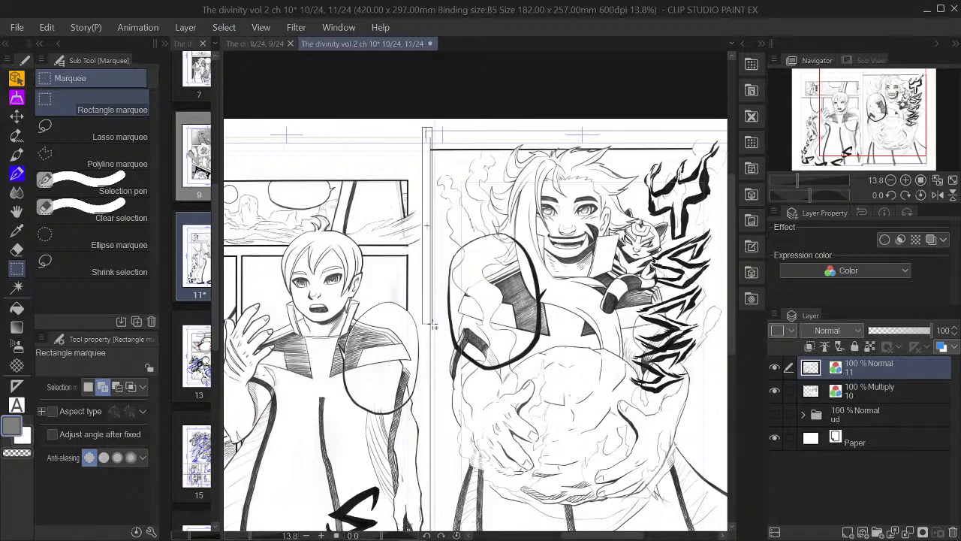
pyautogui.moveTo(444, 446); pyautogui.dragTo(443, 526)
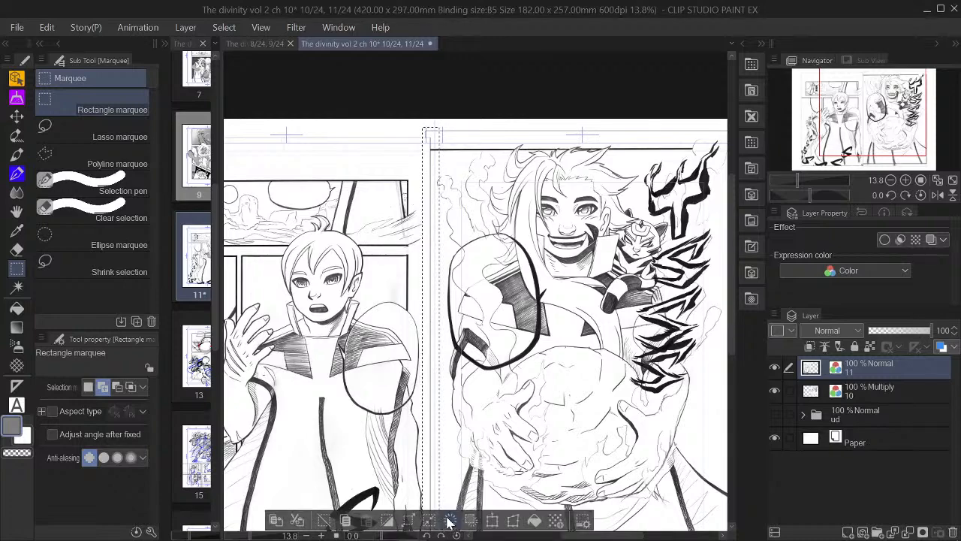
# Subtract the lower end of the gutter selection so it stops above the character's hand on page 11
pyautogui.scroll(-3, 486, 308)
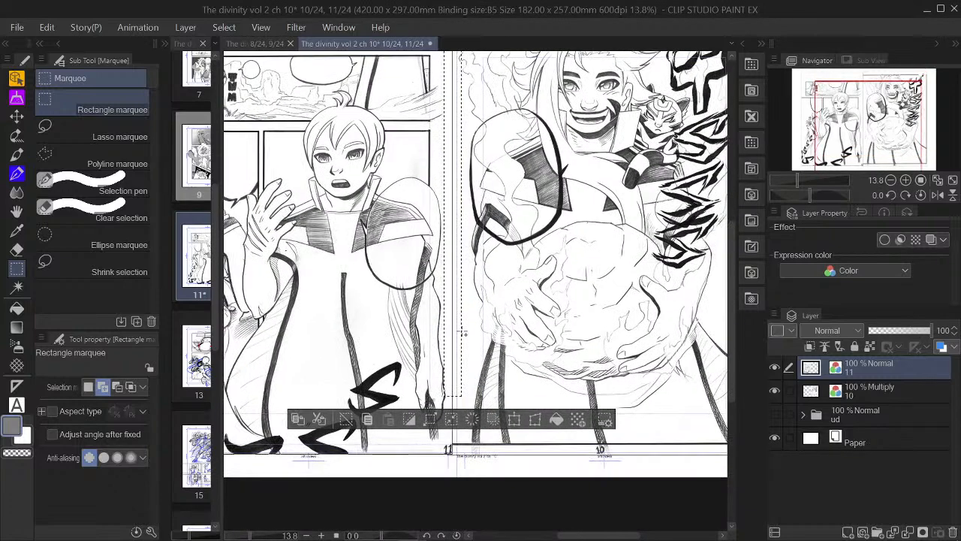
pyautogui.scroll(2, 485, 307)
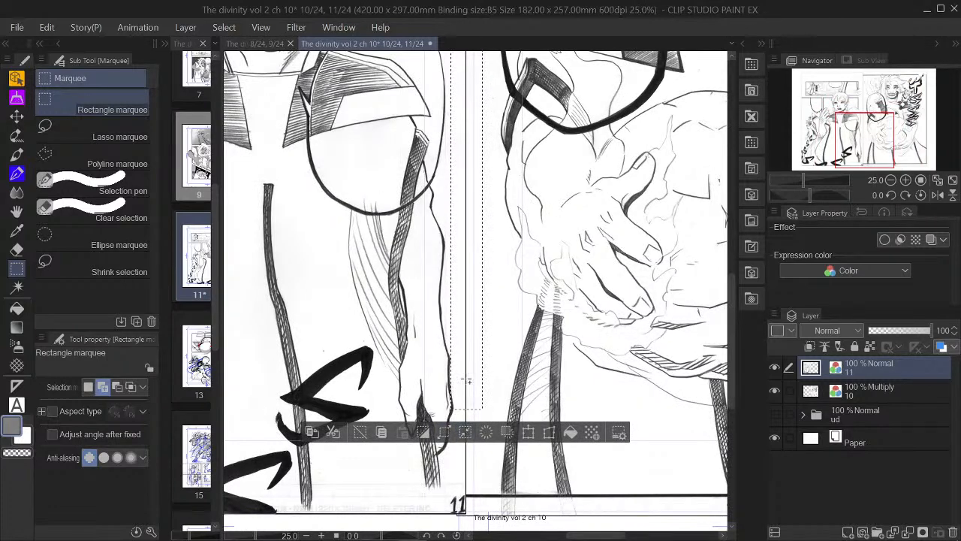
pyautogui.click(116, 387)
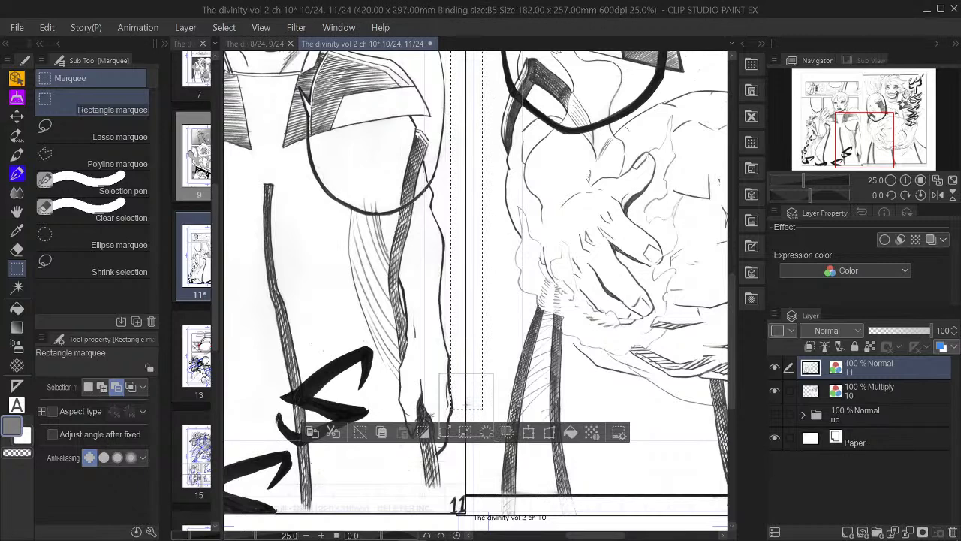
pyautogui.moveTo(467, 404); pyautogui.dragTo(493, 437)
pyautogui.moveTo(447, 346); pyautogui.dragTo(492, 395)
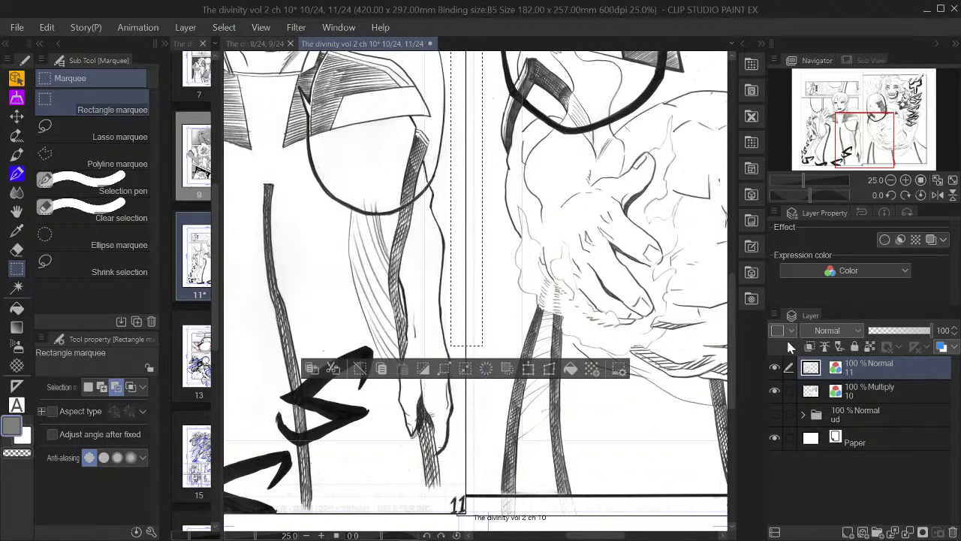
# Clear the selected gutter strip from layers 11 and 10 and remove the selection
pyautogui.click(486, 369)
pyautogui.click(862, 397)
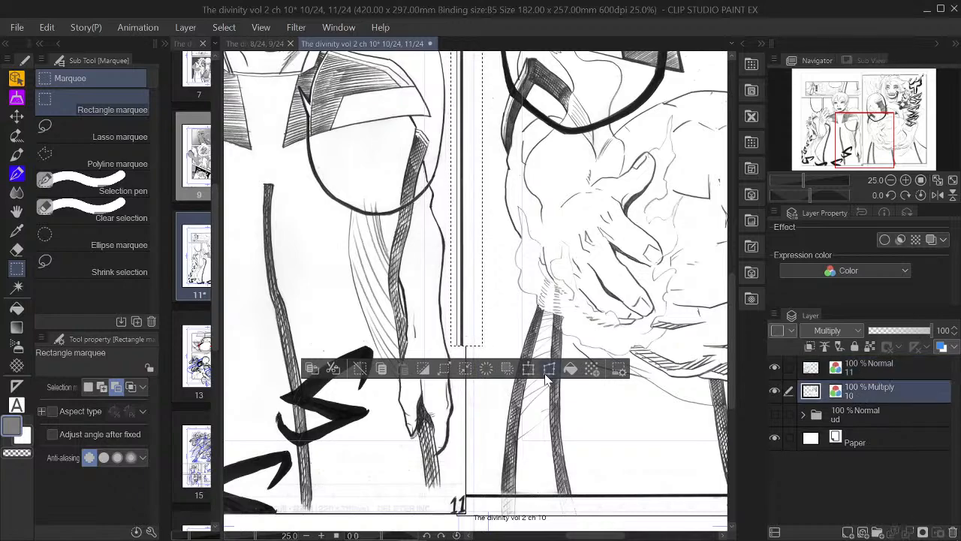
pyautogui.click(485, 371)
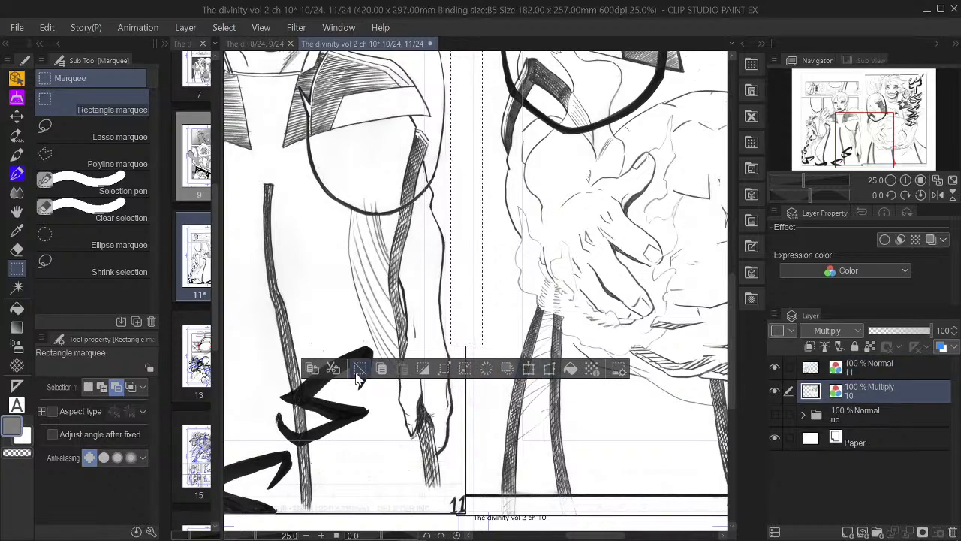
pyautogui.click(359, 369)
# Clear the remaining lower gutter strip down to the page edge from layers 10 and 11, and deselect it
pyautogui.scroll(-3, 572, 305)
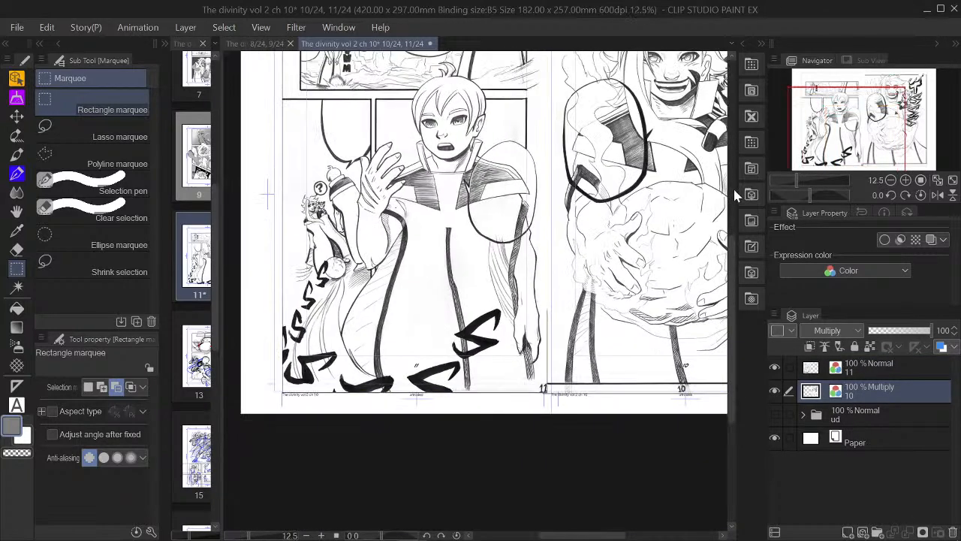
pyautogui.moveTo(879, 127); pyautogui.dragTo(882, 109)
pyautogui.scroll(3, 507, 319)
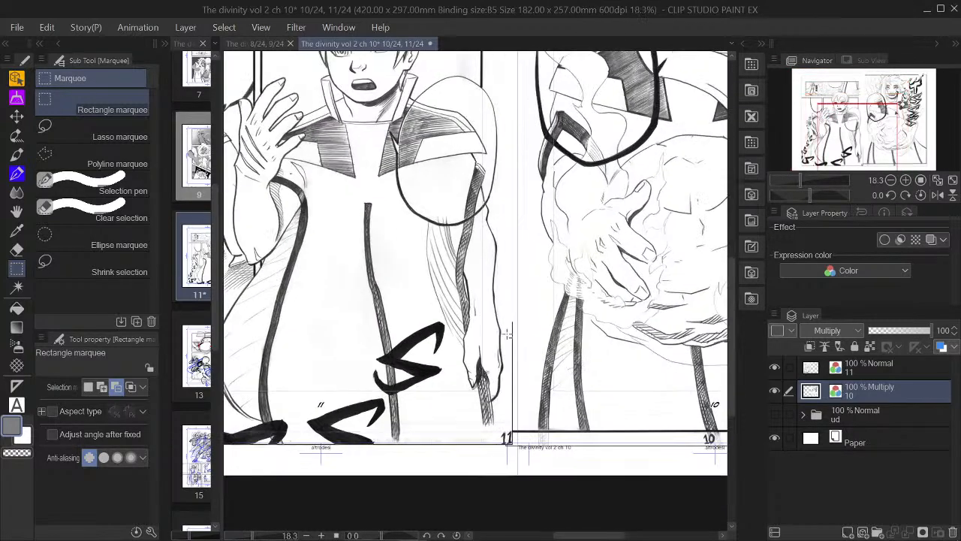
pyautogui.moveTo(508, 319); pyautogui.dragTo(526, 489)
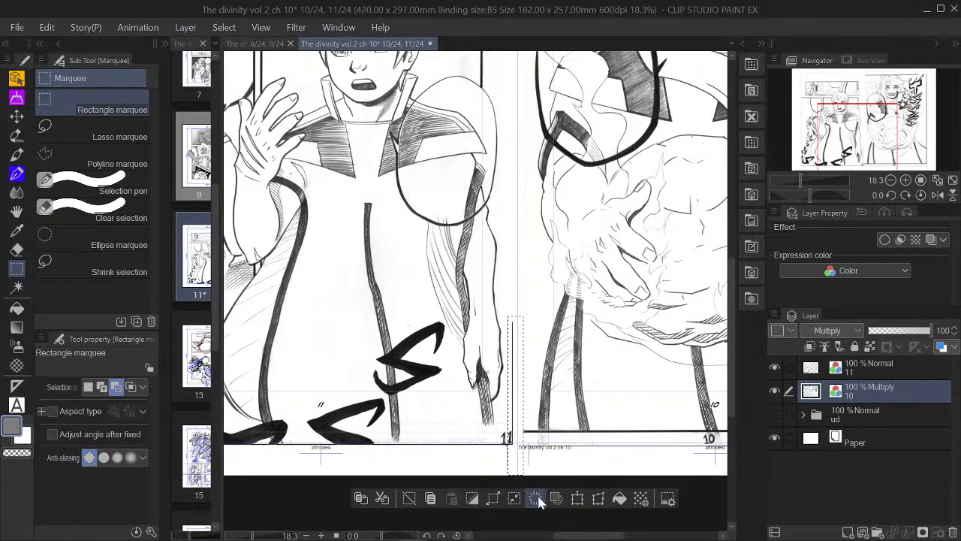
pyautogui.click(870, 368)
pyautogui.press('Delete')
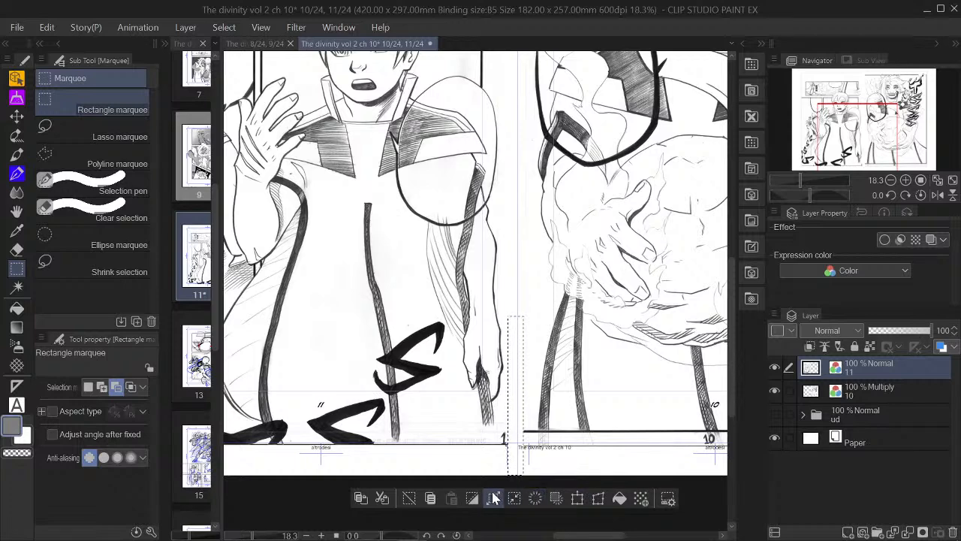
pyautogui.click(409, 498)
# Clear the stray page-number mark at the lower end of the gutter from layer 11 and remove the selection
pyautogui.moveTo(498, 432); pyautogui.dragTo(515, 475)
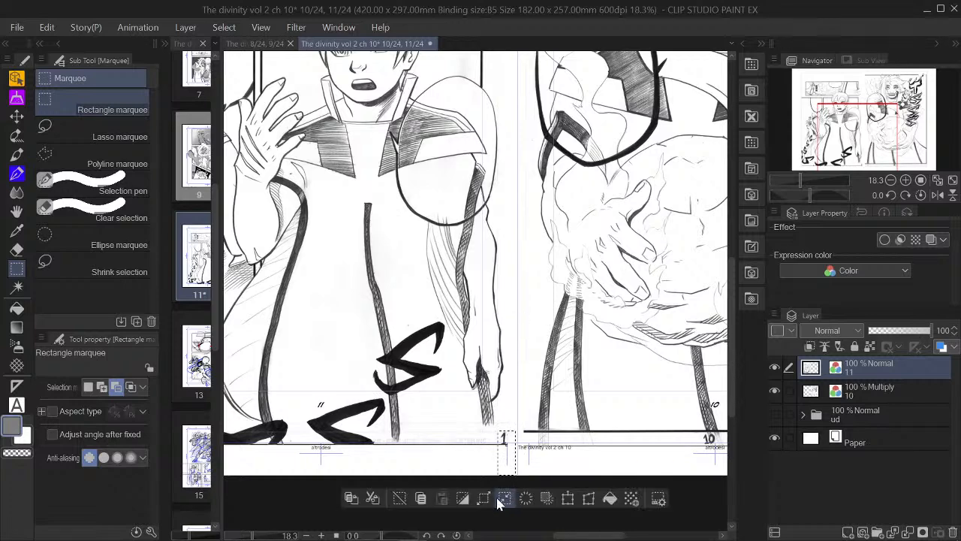
pyautogui.click(402, 498)
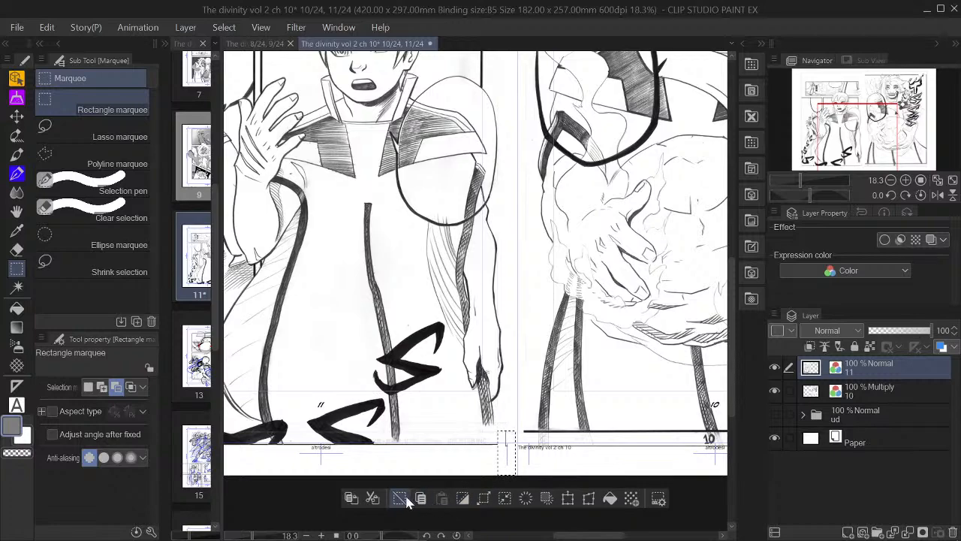
pyautogui.scroll(-4, 561, 385)
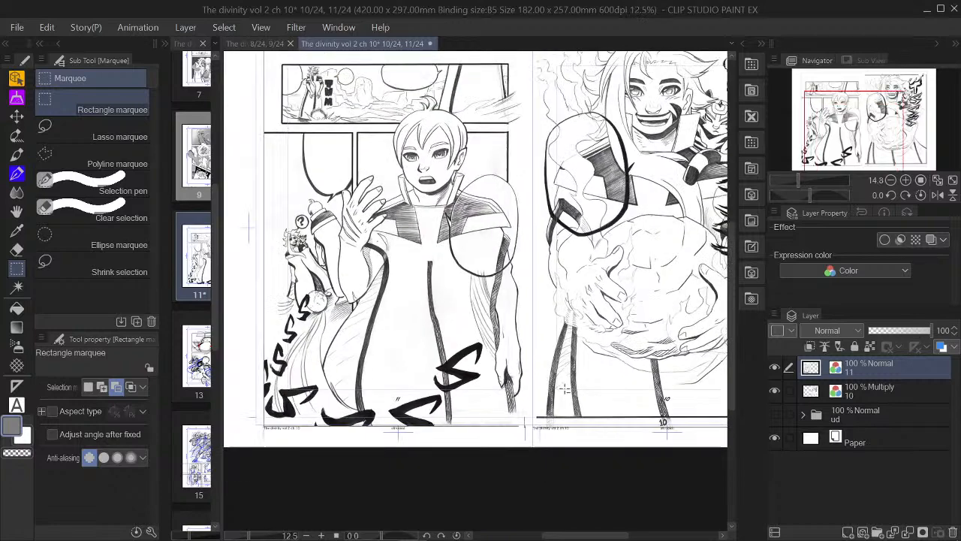
pyautogui.moveTo(849, 97); pyautogui.dragTo(910, 116)
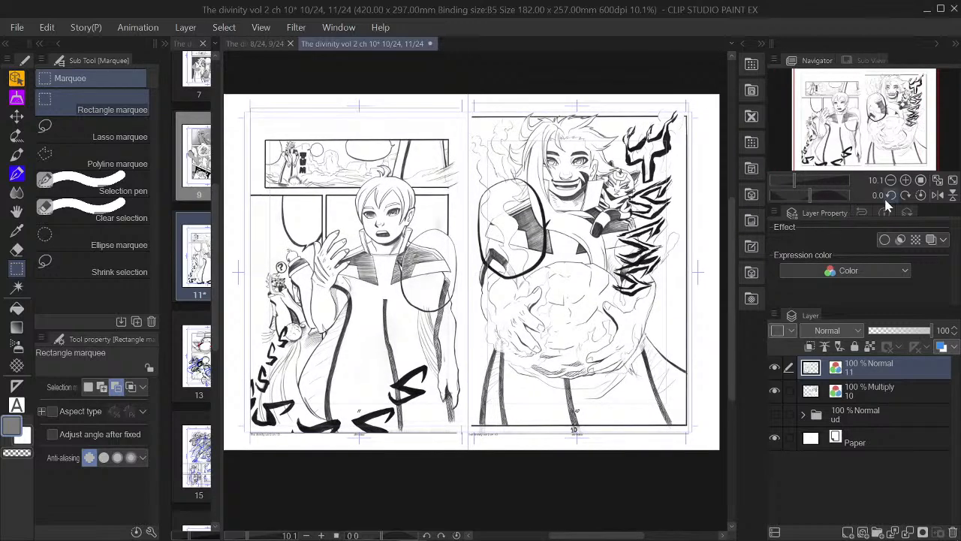
pyautogui.click(906, 180)
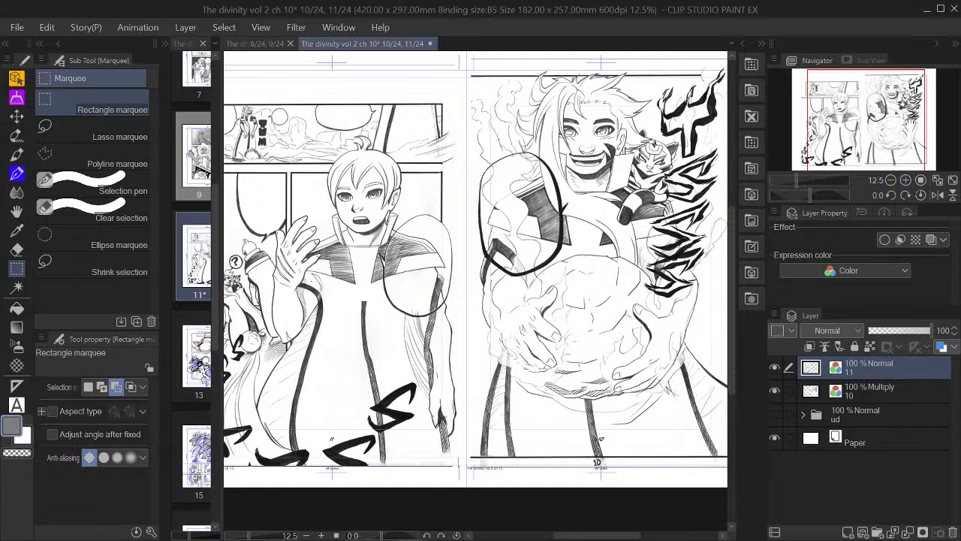
pyautogui.moveTo(896, 121); pyautogui.dragTo(910, 116)
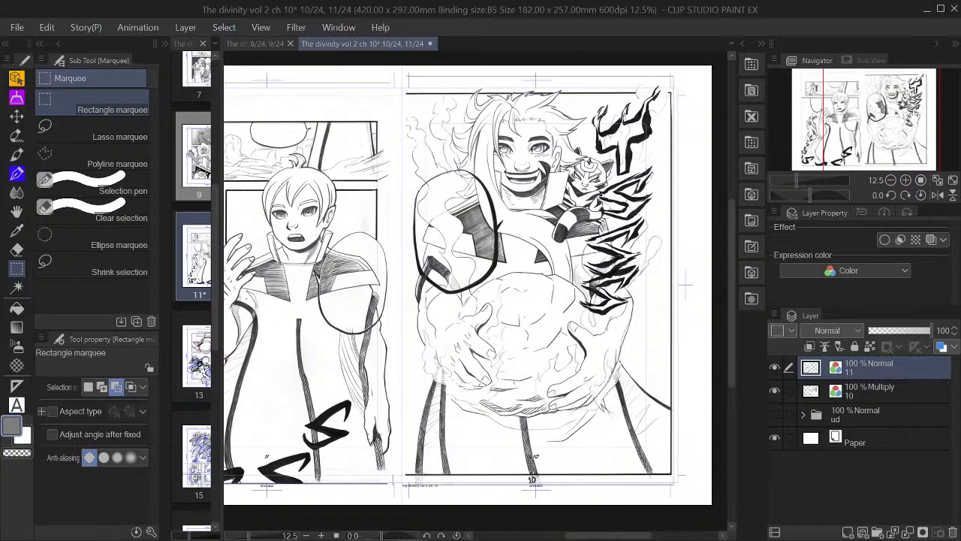
# Mark layers 10 and 11 with a blue palette color
pyautogui.click(859, 387)
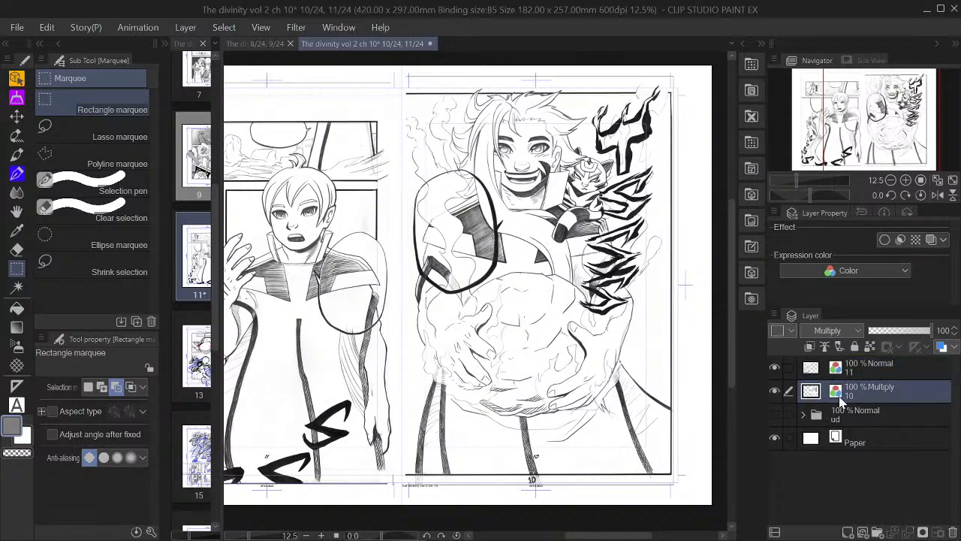
pyautogui.click(812, 436)
pyautogui.click(873, 378)
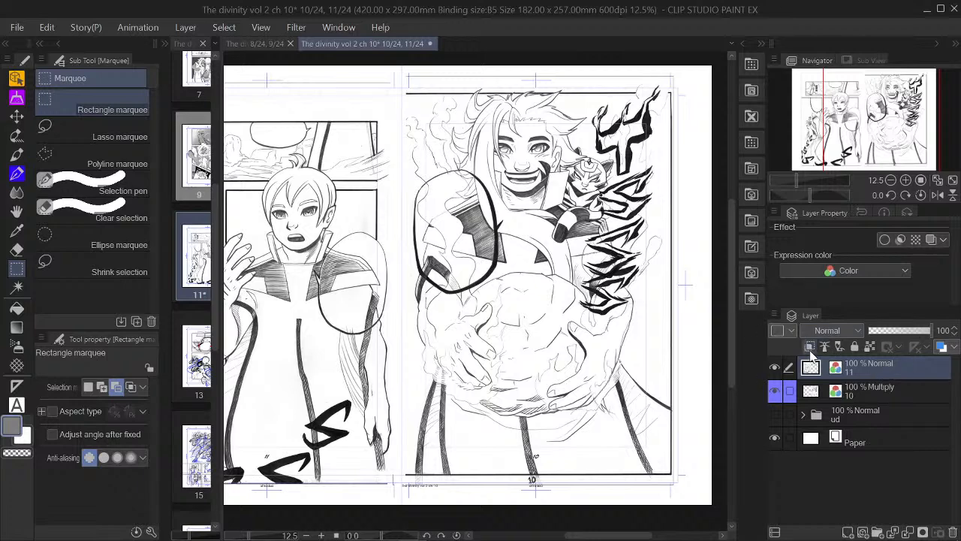
pyautogui.click(779, 332)
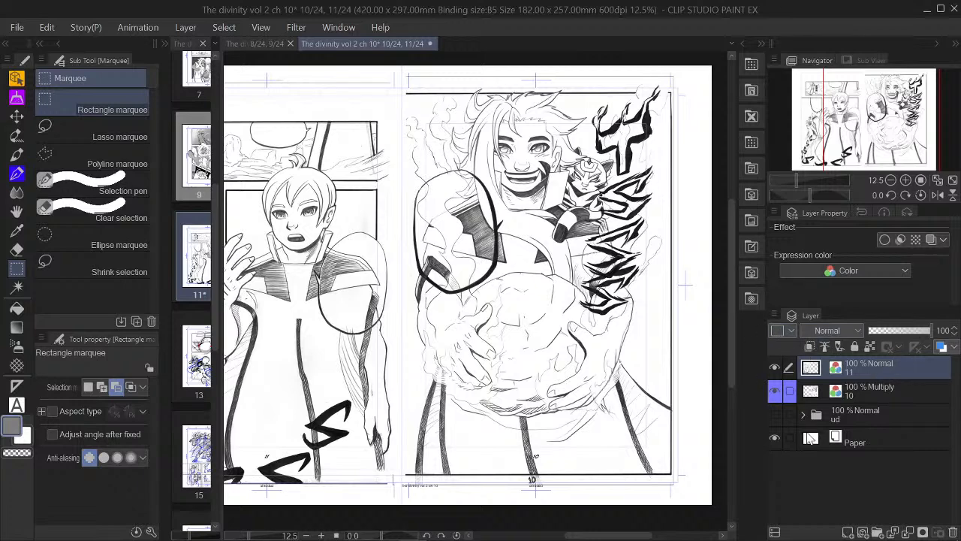
pyautogui.click(870, 394)
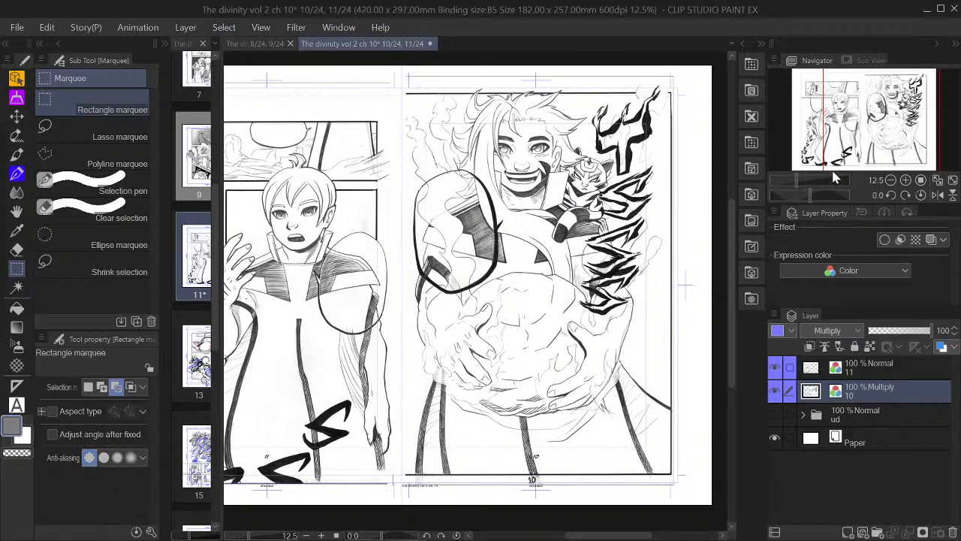
pyautogui.moveTo(851, 136); pyautogui.dragTo(841, 137)
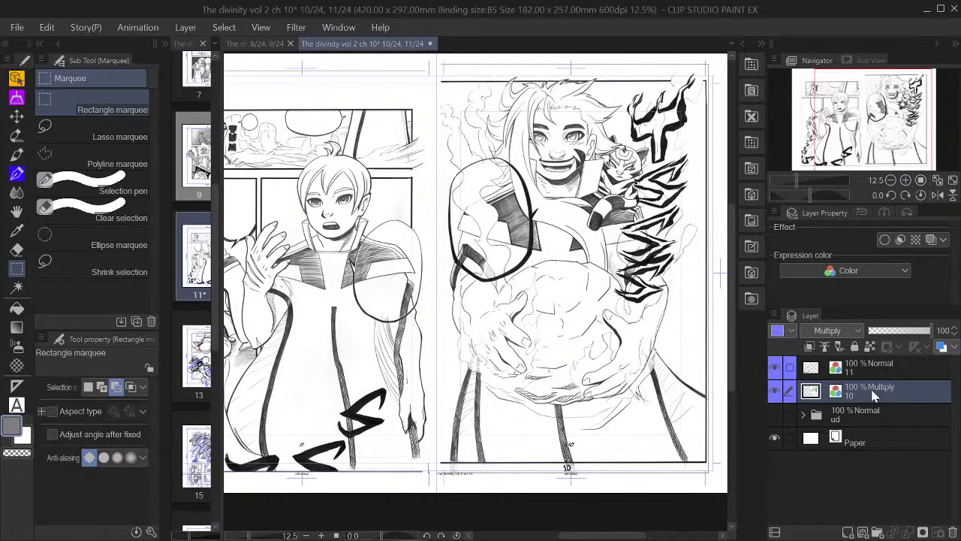
# Add a border effect to layer 10 with a muted blue edge color, and switch to the Remove dust tool
pyautogui.click(774, 392)
pyautogui.click(775, 392)
pyautogui.click(873, 373)
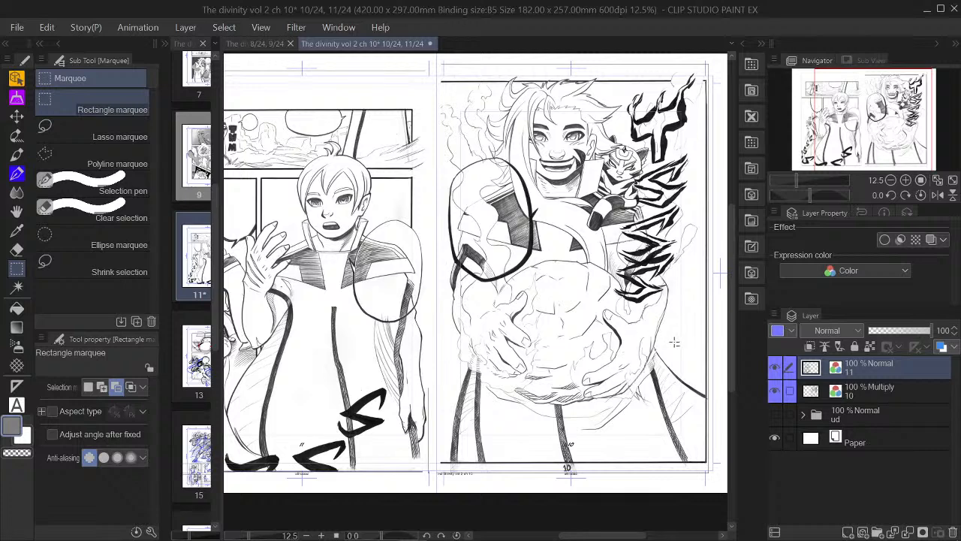
pyautogui.click(874, 390)
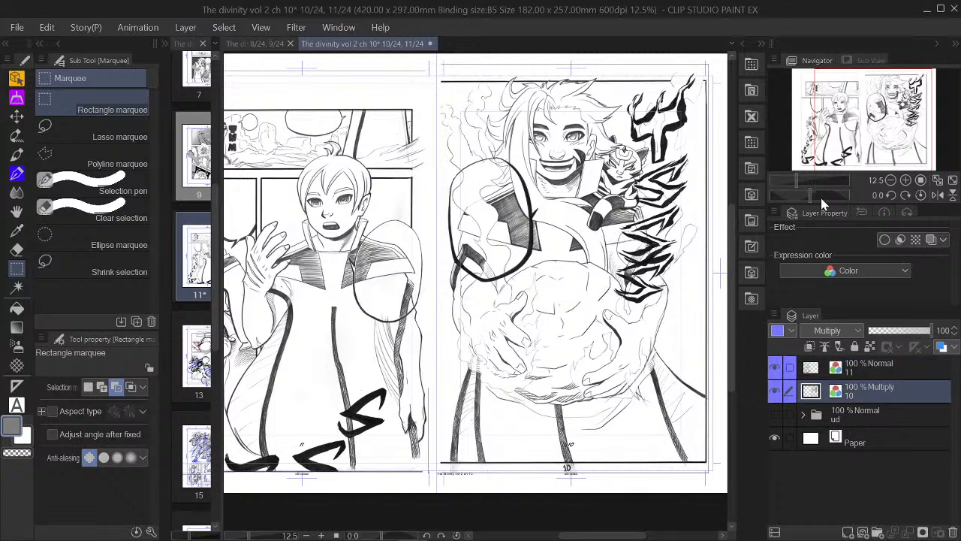
pyautogui.press('y')
pyautogui.click(885, 239)
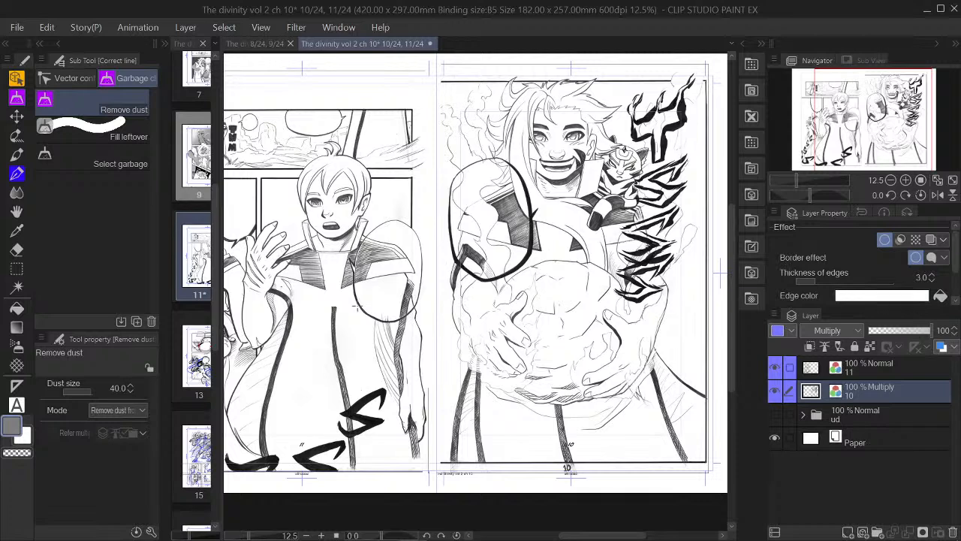
pyautogui.click(13, 425)
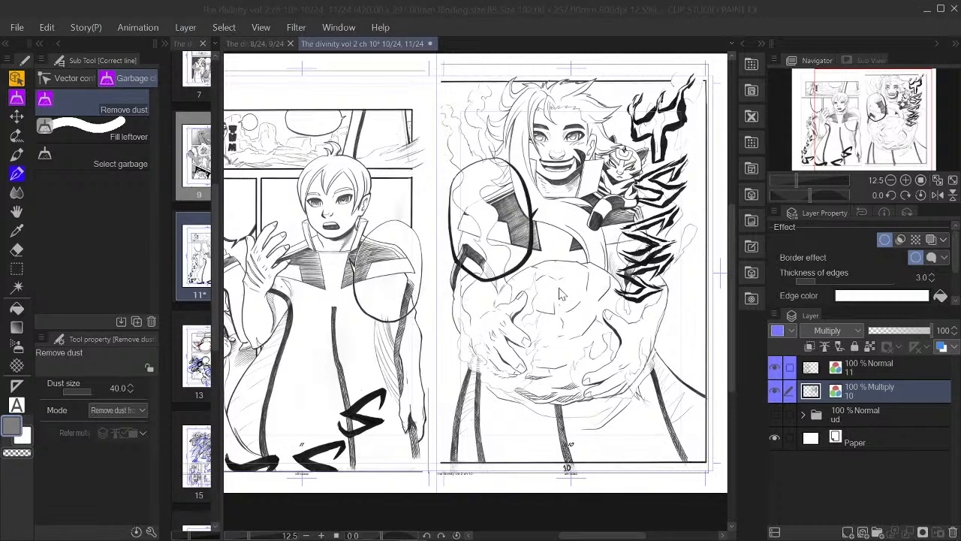
pyautogui.click(943, 297)
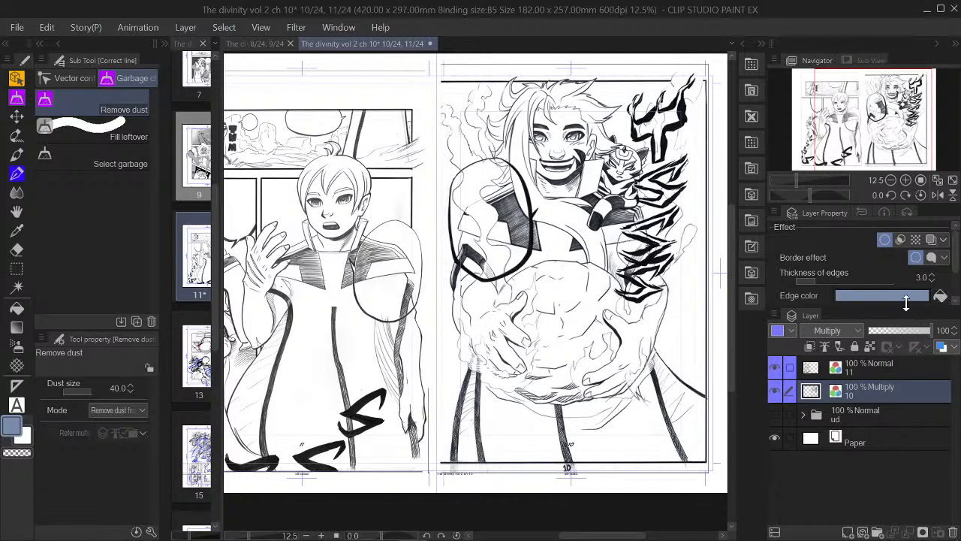
# Set the edge thickness of layer 10's border effect to 10.0 to make the scan specks stand out
pyautogui.click(823, 282)
pyautogui.moveTo(828, 286); pyautogui.dragTo(854, 290)
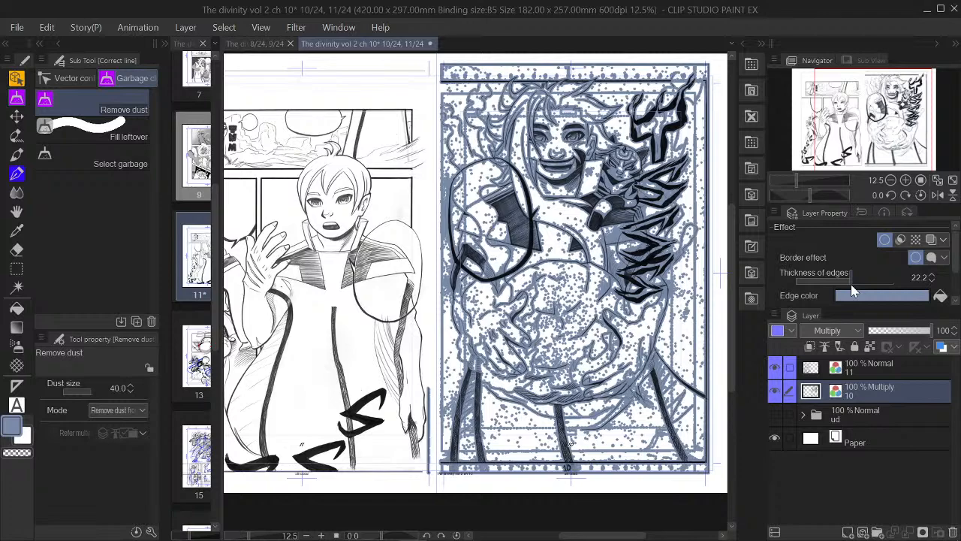
pyautogui.moveTo(853, 291)
pyautogui.mouseDown()
pyautogui.moveTo(832, 293)
pyautogui.moveTo(849, 284)
pyautogui.mouseUp()
pyautogui.moveTo(863, 119); pyautogui.dragTo(870, 120)
pyautogui.scroll(3, 698, 248)
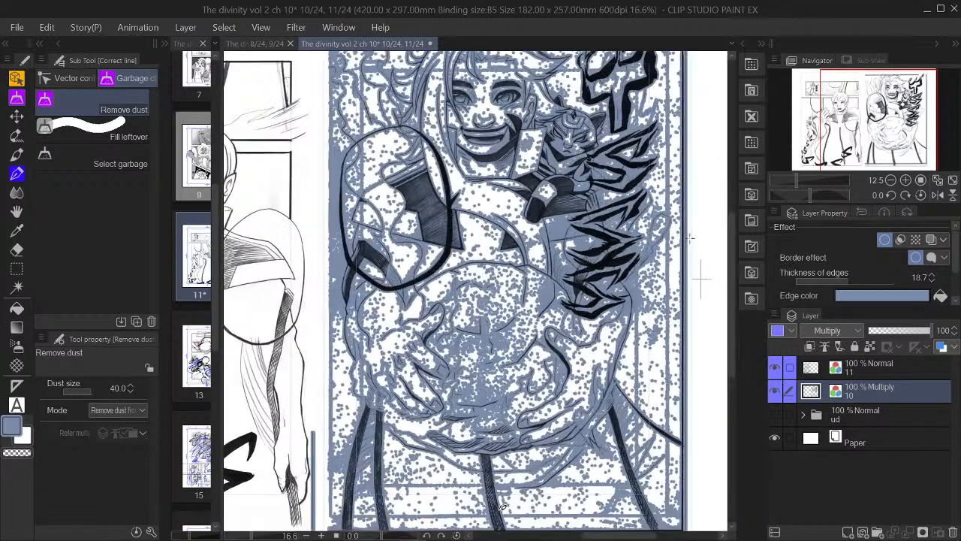
pyautogui.scroll(-2, 698, 244)
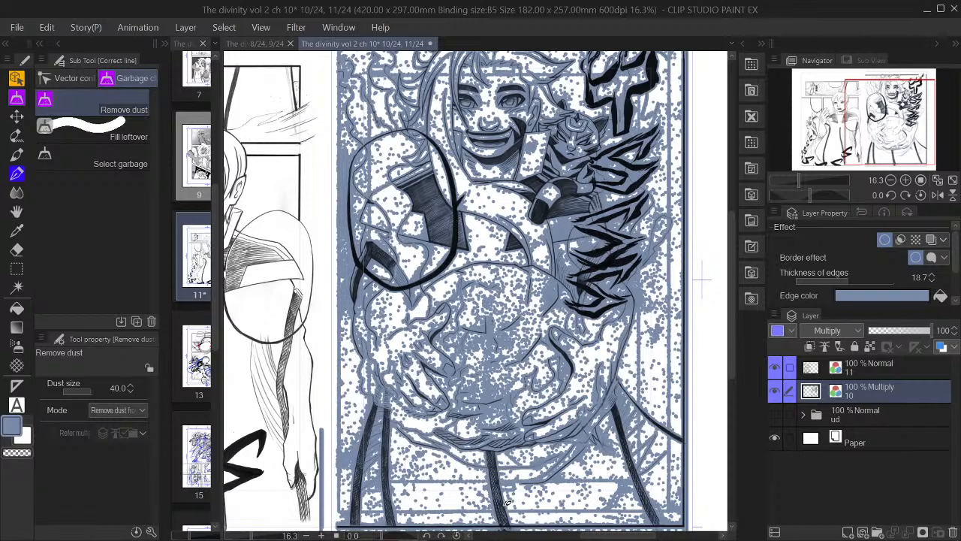
pyautogui.moveTo(894, 131)
pyautogui.mouseDown()
pyautogui.moveTo(857, 131)
pyautogui.moveTo(893, 133)
pyautogui.mouseUp()
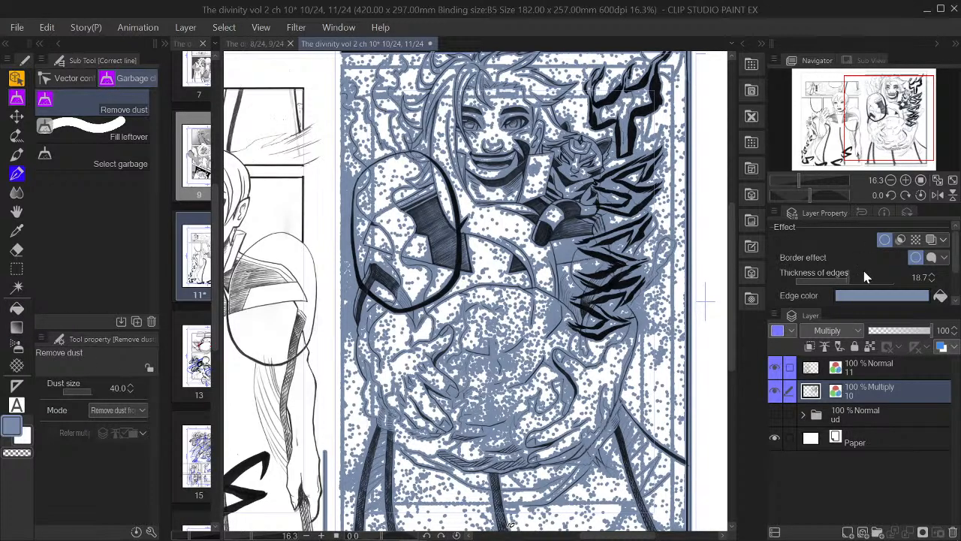
pyautogui.moveTo(845, 286)
pyautogui.mouseDown()
pyautogui.moveTo(820, 283)
pyautogui.moveTo(830, 298)
pyautogui.mouseUp()
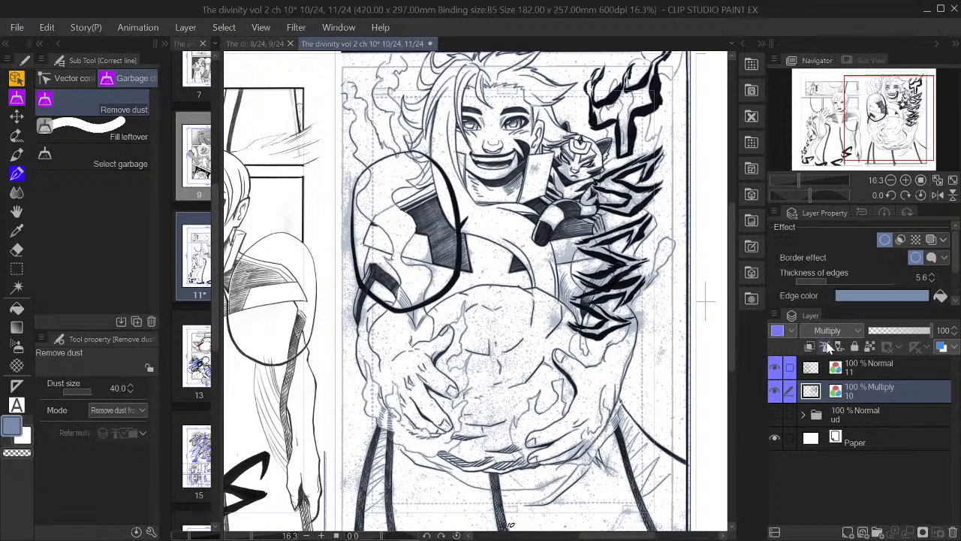
pyautogui.moveTo(838, 286); pyautogui.dragTo(936, 278)
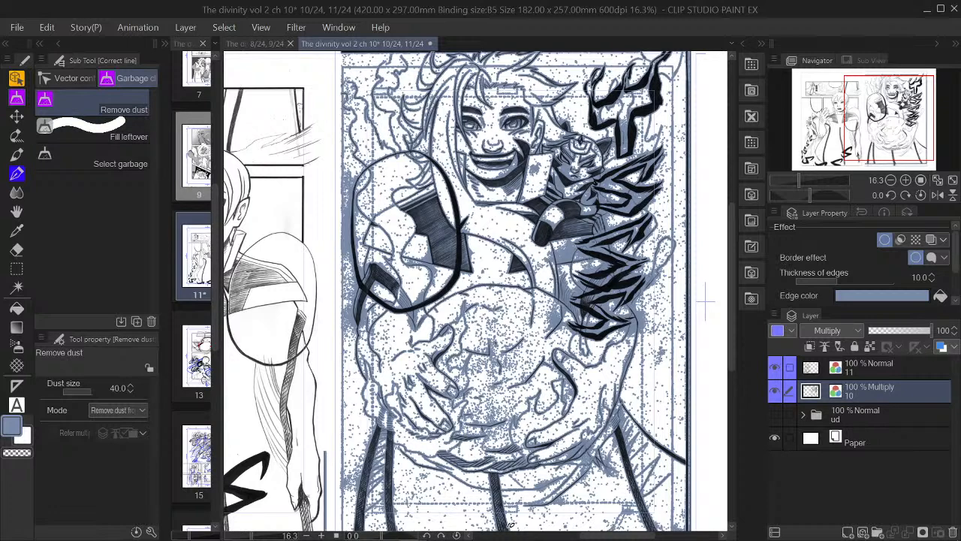
# Remove the dust from layer 10 in the empty area beside the character's arm and along page 10's outer edge
pyautogui.moveTo(847, 113); pyautogui.dragTo(868, 123)
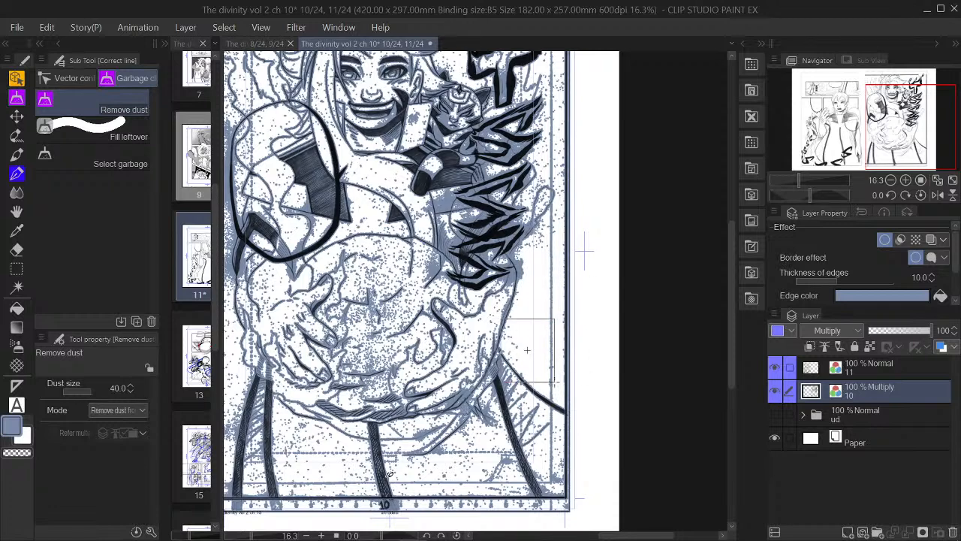
pyautogui.moveTo(513, 280); pyautogui.dragTo(562, 316)
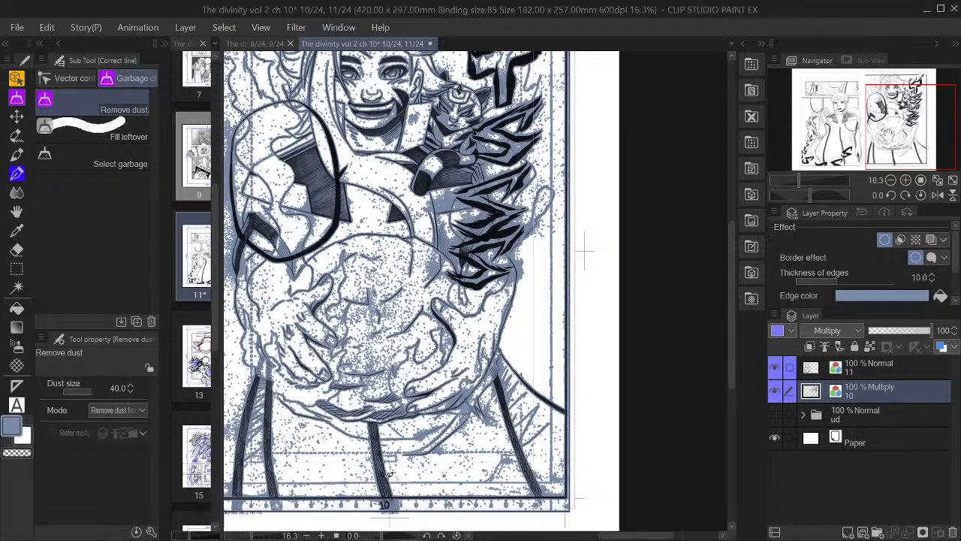
pyautogui.moveTo(912, 123); pyautogui.dragTo(907, 114)
pyautogui.moveTo(567, 132); pyautogui.dragTo(685, 333)
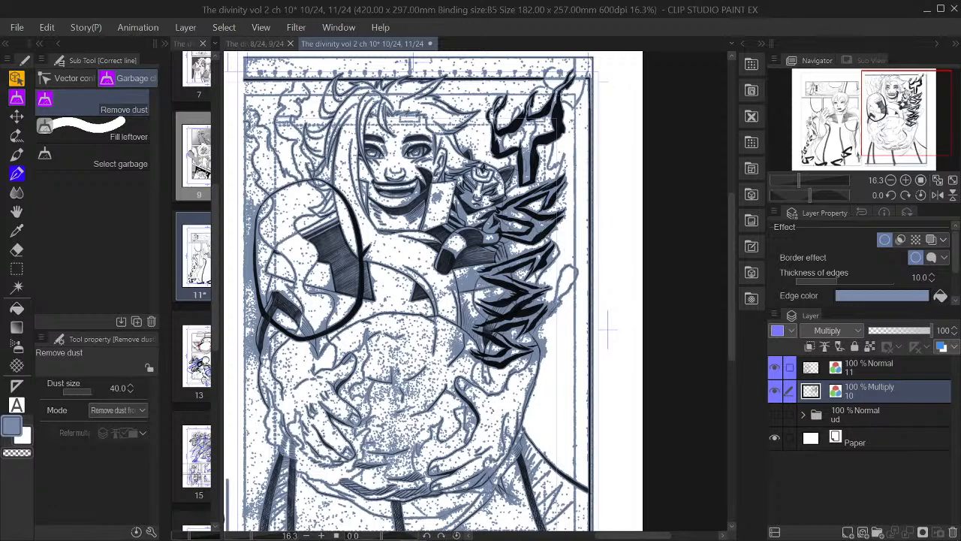
pyautogui.moveTo(608, 328); pyautogui.dragTo(648, 365)
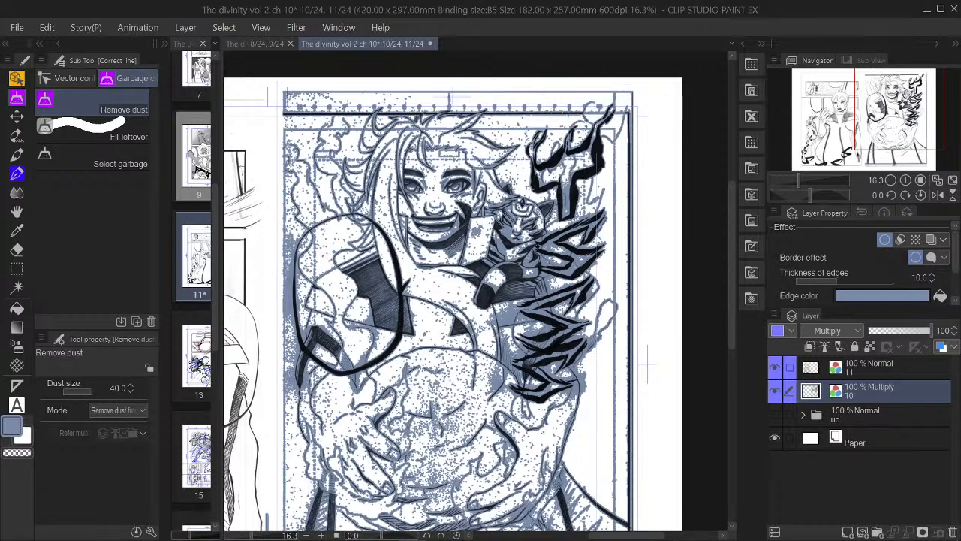
# Remove the dust from layer 10 across the upper part of page 10 and down its gutter side around the smoke and speech balloon
pyautogui.moveTo(276, 93)
pyautogui.mouseDown()
pyautogui.moveTo(484, 111)
pyautogui.moveTo(530, 158)
pyautogui.moveTo(529, 205)
pyautogui.mouseUp()
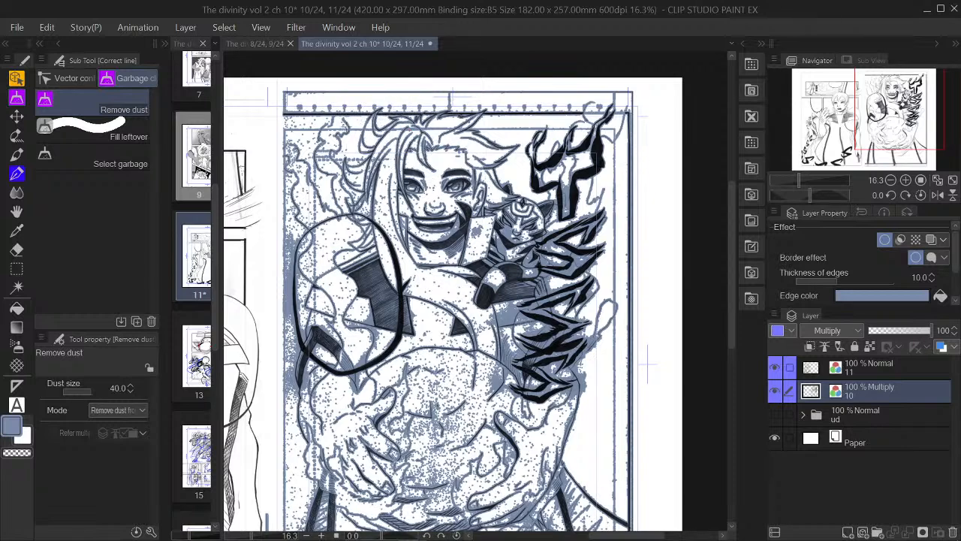
pyautogui.moveTo(274, 110); pyautogui.dragTo(368, 269)
pyautogui.moveTo(269, 228); pyautogui.dragTo(354, 442)
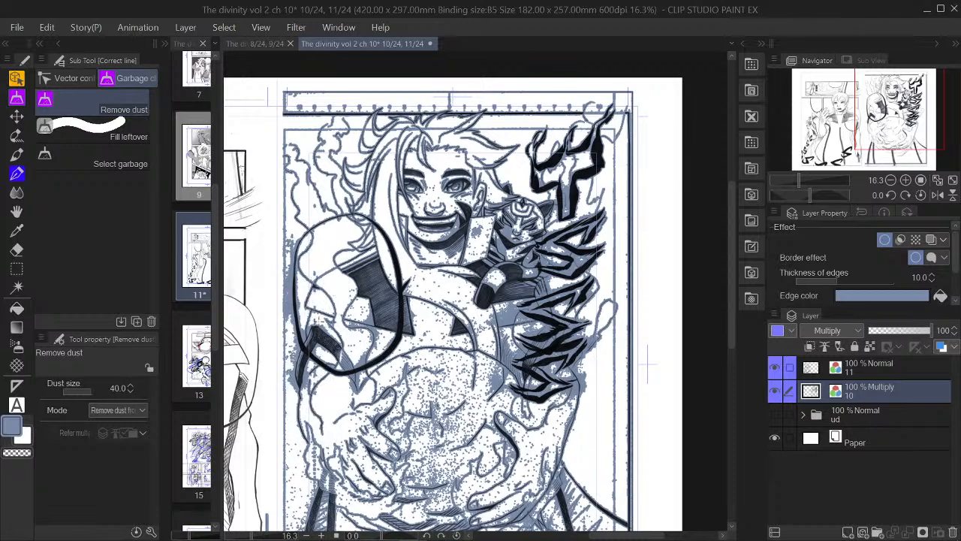
# Remove the dust inside the energy ball between the character's hands on page 10
pyautogui.moveTo(410, 344); pyautogui.dragTo(493, 422)
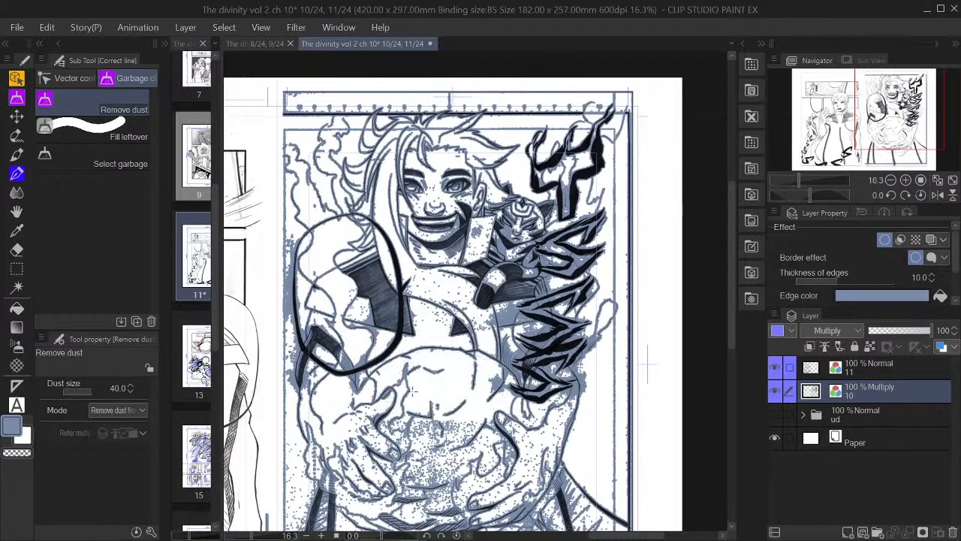
pyautogui.scroll(-1, 437, 394)
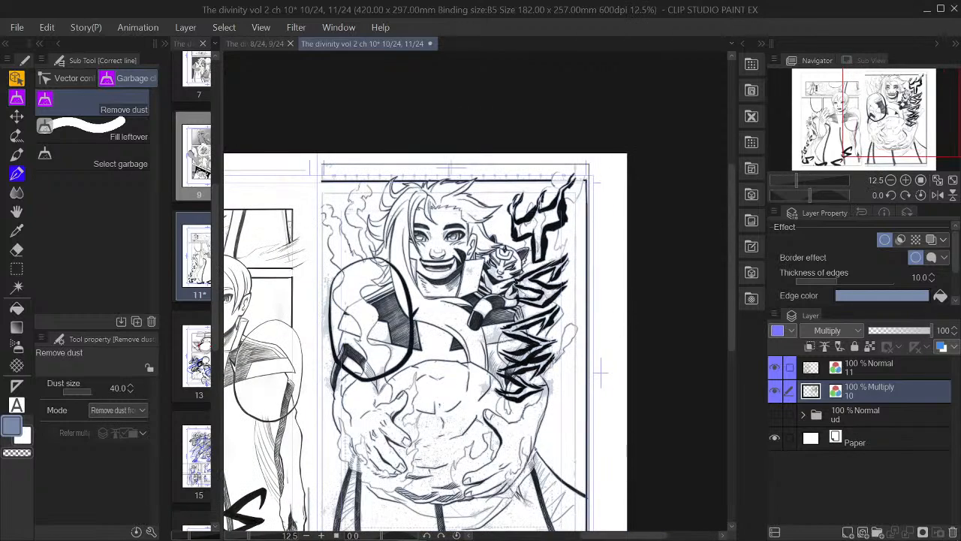
pyautogui.click(886, 172)
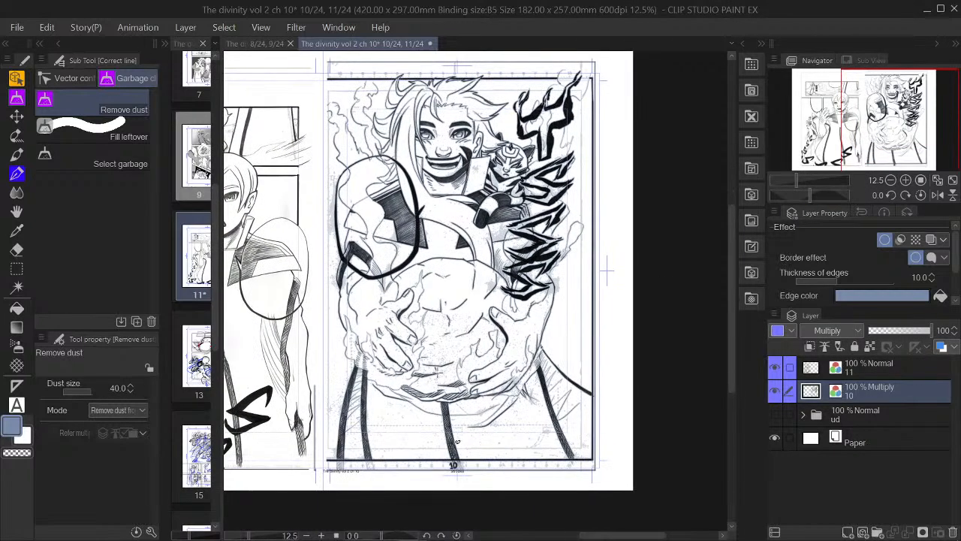
pyautogui.moveTo(413, 312); pyautogui.dragTo(487, 361)
# Check layer 10 with the border effect off and on again, and remove the dust from the character's chest
pyautogui.click(885, 247)
pyautogui.click(885, 246)
pyautogui.click(885, 241)
pyautogui.click(884, 241)
pyautogui.scroll(1, 323, 353)
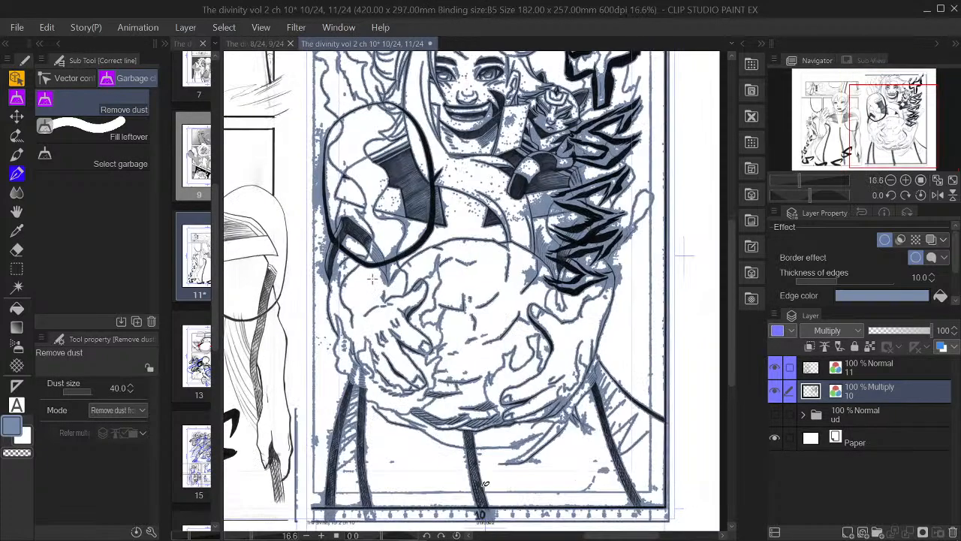
pyautogui.scroll(1, 372, 278)
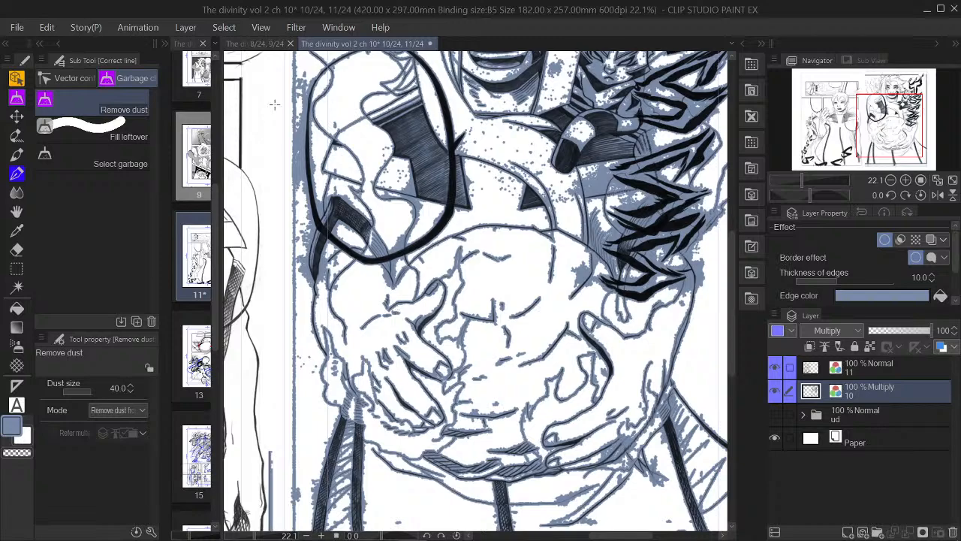
pyautogui.scroll(-1, 379, 324)
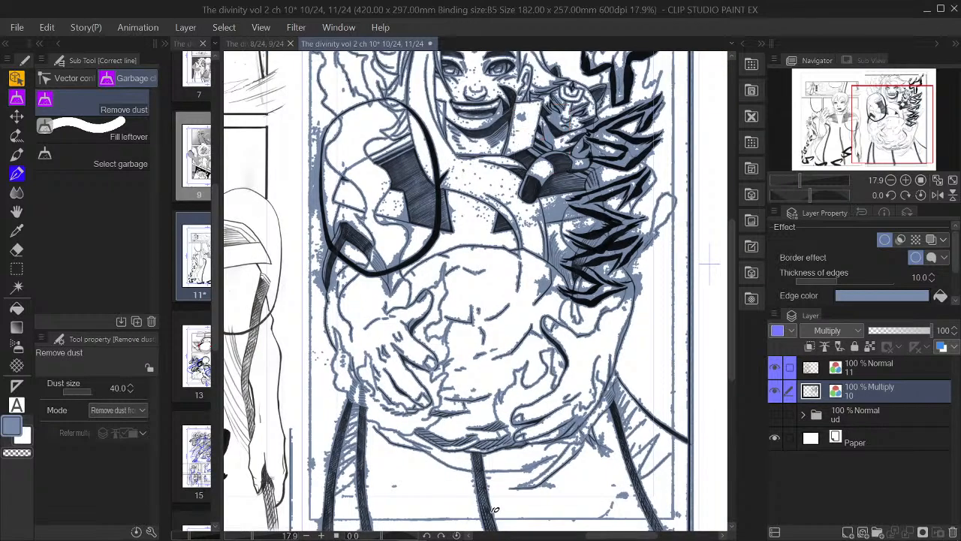
pyautogui.moveTo(445, 161); pyautogui.dragTo(536, 212)
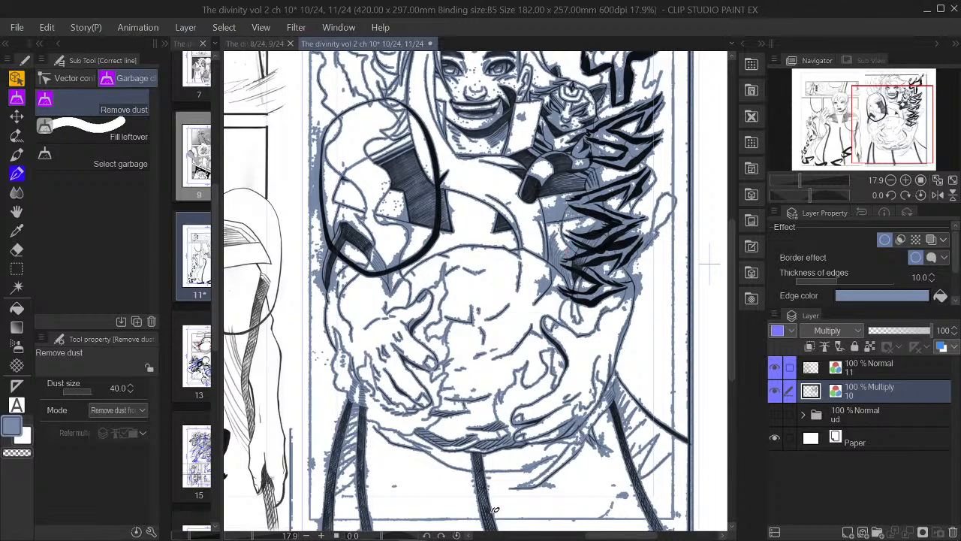
# Remove the dust from the character's collar, face and forehead and from the smoke on the gutter side of page 10
pyautogui.moveTo(710, 262); pyautogui.dragTo(618, 263)
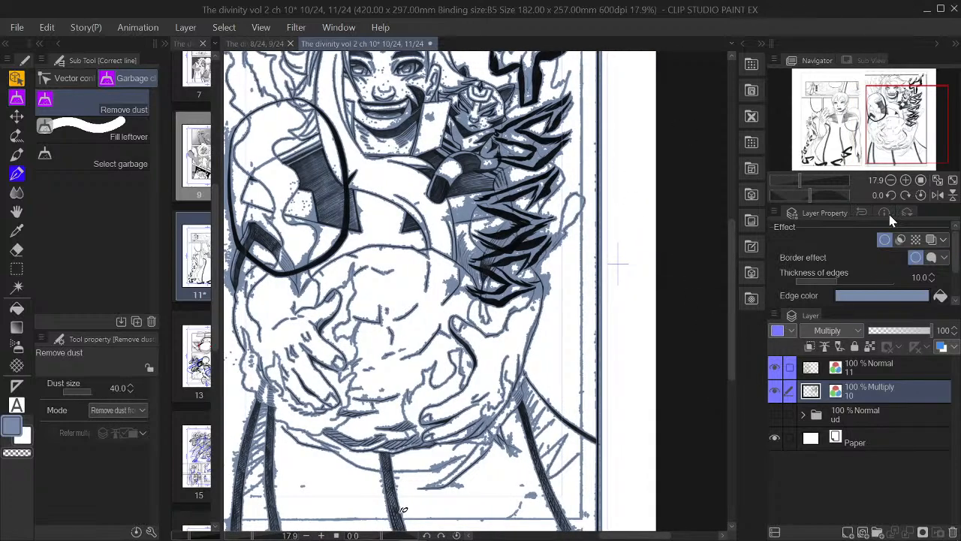
pyautogui.moveTo(879, 145); pyautogui.dragTo(868, 128)
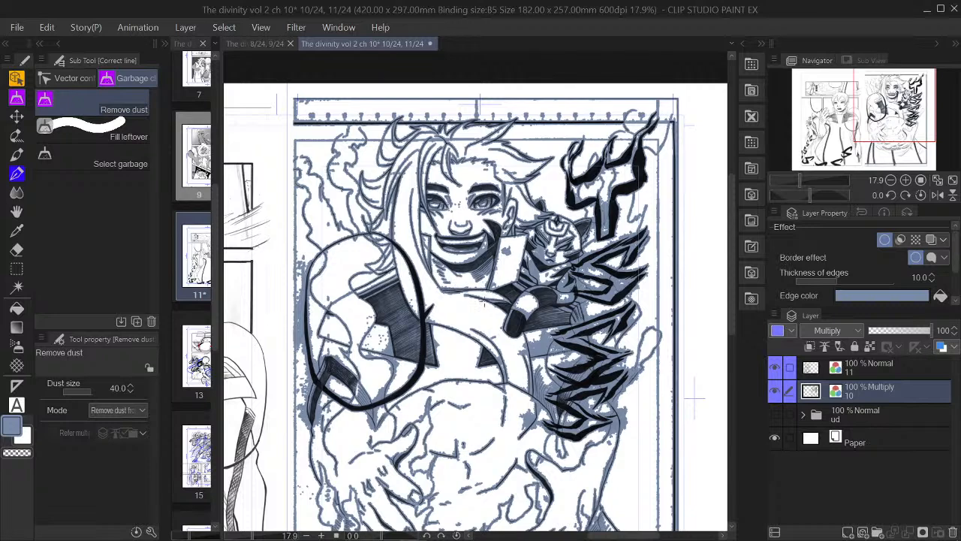
pyautogui.moveTo(496, 261); pyautogui.dragTo(533, 303)
pyautogui.moveTo(443, 189); pyautogui.dragTo(478, 222)
pyautogui.moveTo(473, 152); pyautogui.dragTo(518, 184)
pyautogui.moveTo(482, 154); pyautogui.dragTo(523, 181)
pyautogui.moveTo(329, 221); pyautogui.dragTo(364, 248)
# Set the dust size to 50 and remove the dust around the speech balloon, along the gutter edge and across the energy ball on page 10
pyautogui.click(91, 391)
pyautogui.moveTo(342, 306); pyautogui.dragTo(409, 365)
pyautogui.moveTo(287, 233); pyautogui.dragTo(286, 518)
pyautogui.moveTo(295, 454); pyautogui.dragTo(389, 507)
pyautogui.moveTo(496, 455); pyautogui.dragTo(571, 512)
pyautogui.moveTo(525, 331); pyautogui.dragTo(663, 506)
# Select the border-effect areas across page 10 by sampling the blue-grey edge color near the page's bottom frame
pyautogui.moveTo(910, 118); pyautogui.dragTo(909, 156)
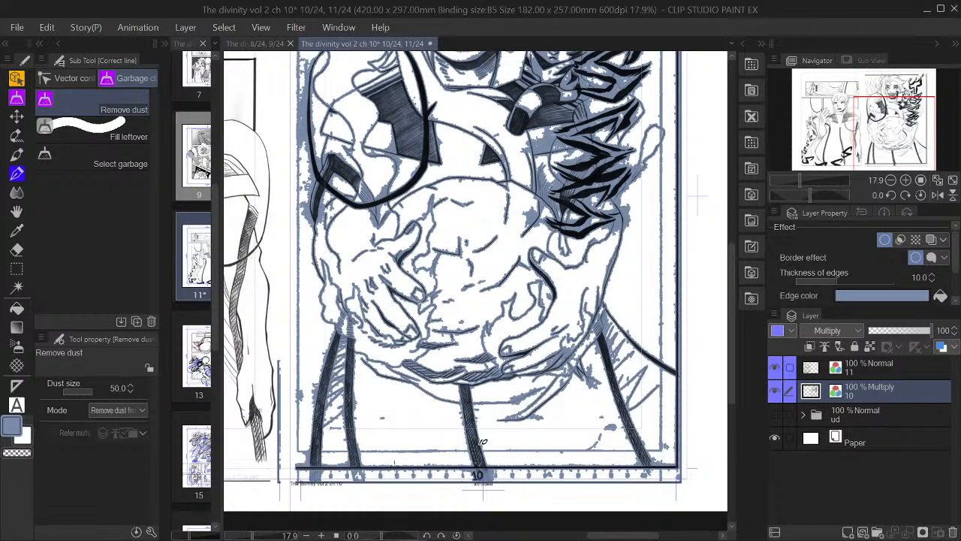
pyautogui.moveTo(506, 525); pyautogui.dragTo(501, 453)
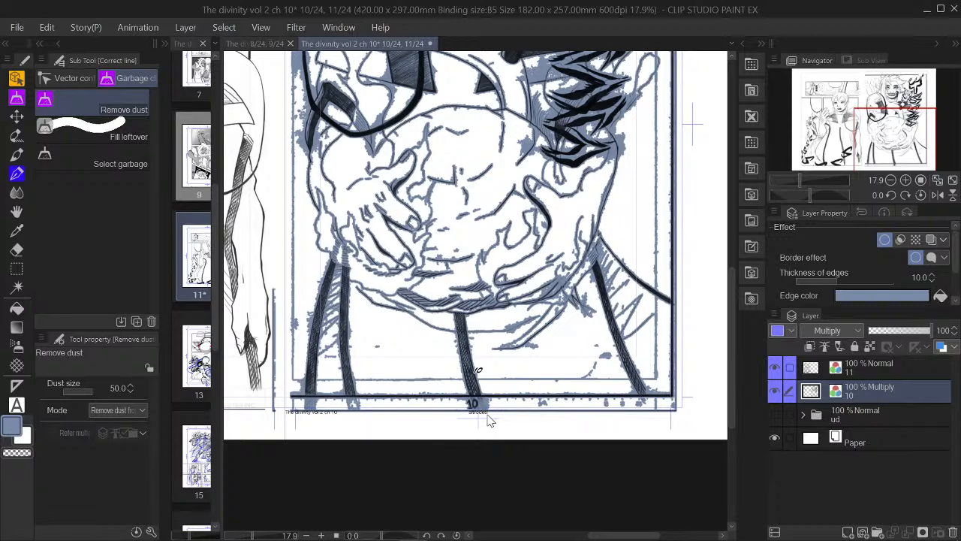
pyautogui.click(227, 28)
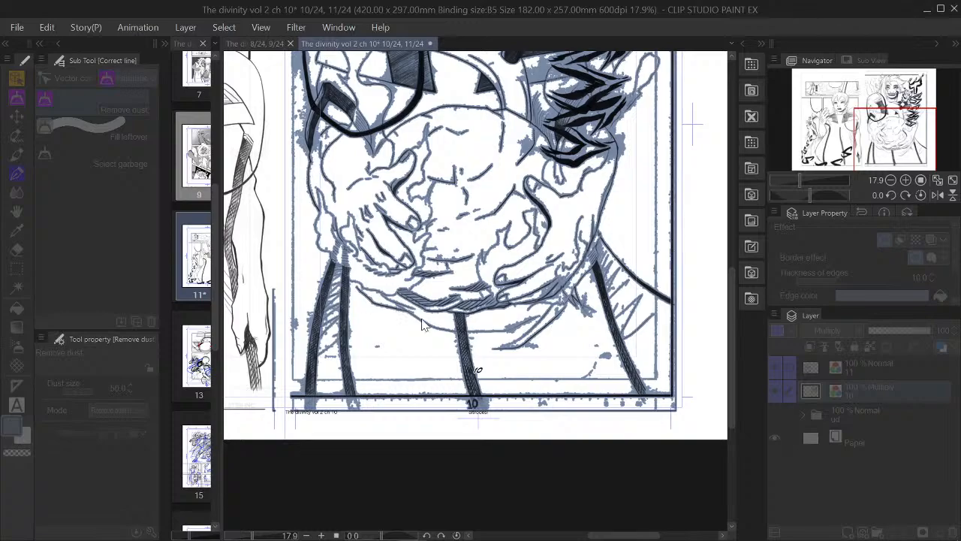
pyautogui.scroll(3, 493, 401)
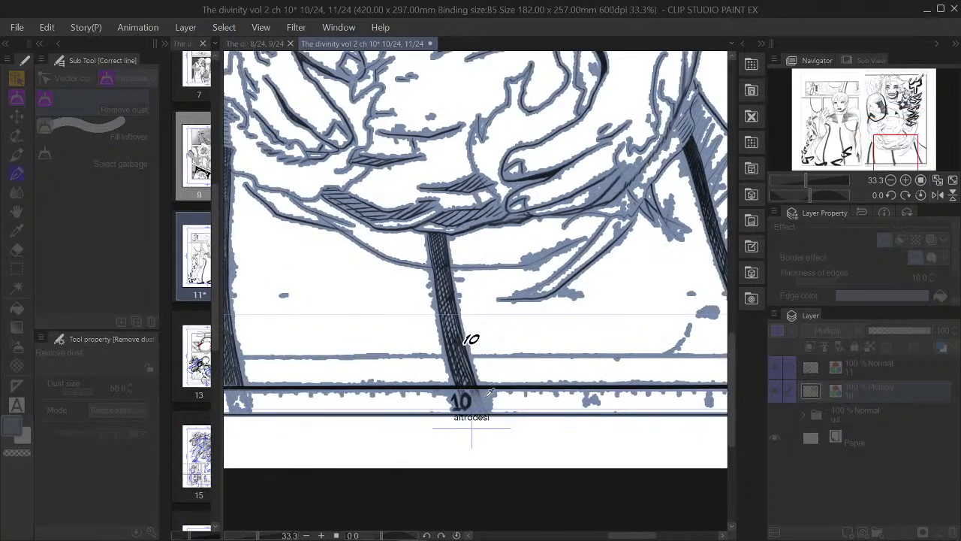
pyautogui.click(486, 398)
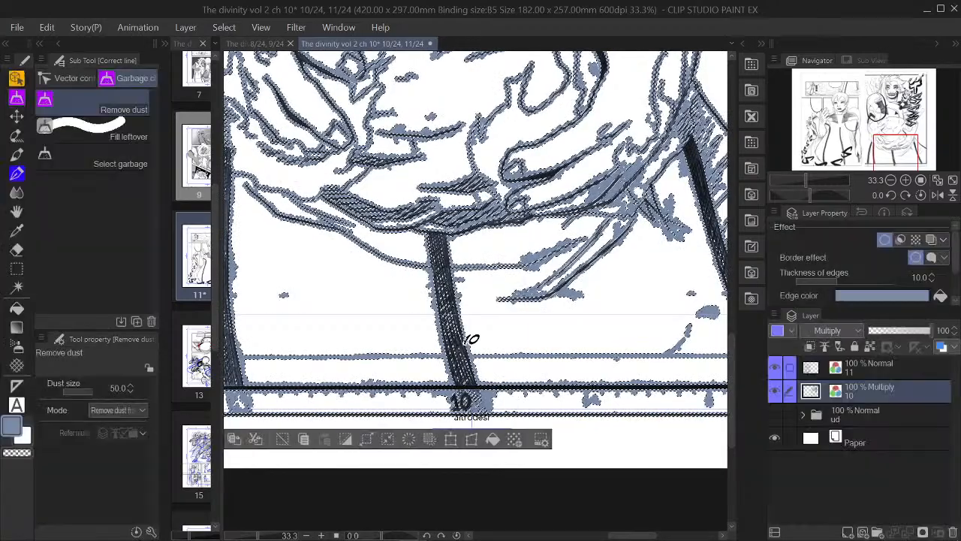
pyautogui.scroll(-3, 522, 304)
pyautogui.scroll(-3, 522, 305)
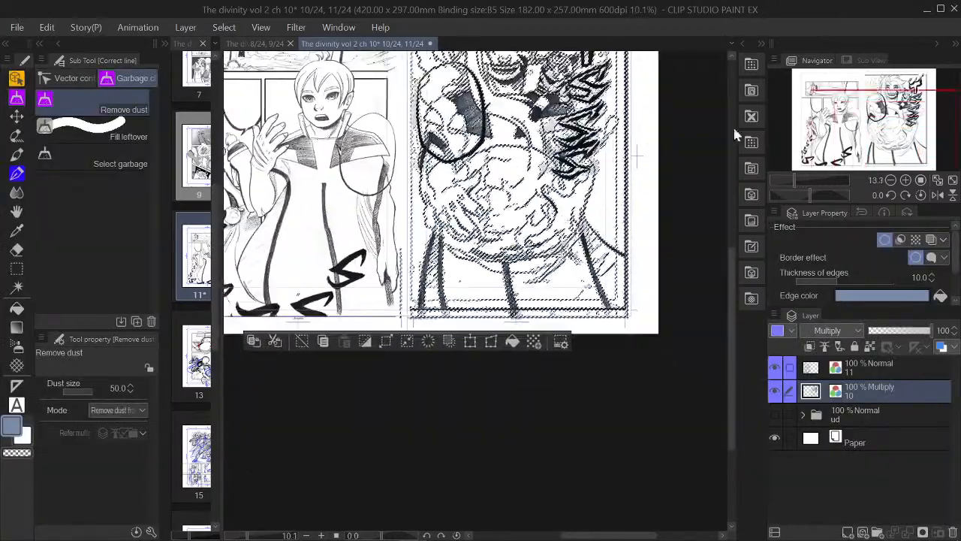
pyautogui.scroll(2, 637, 155)
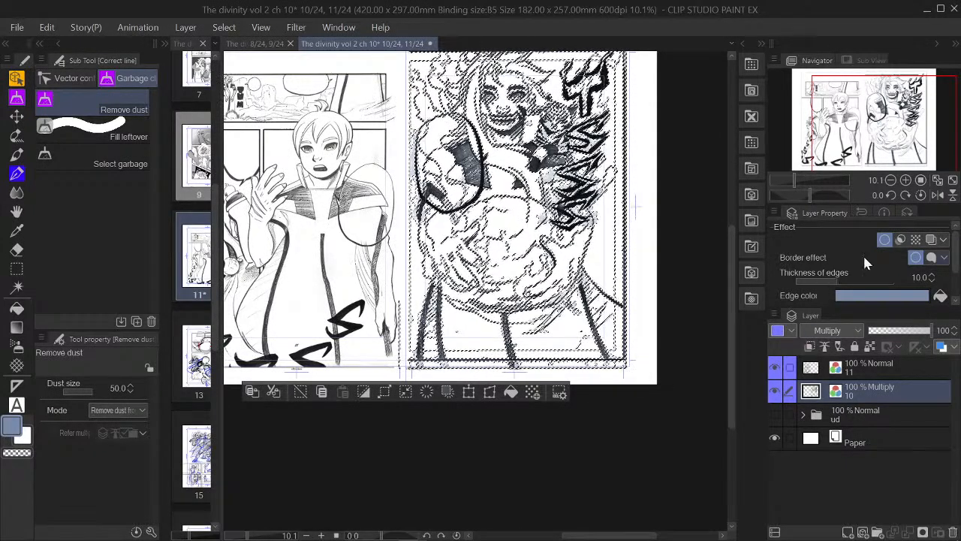
# Turn off the border effect on layer 10, inspect the selected outlines around the character's shoulder, and clear the selection
pyautogui.click(884, 239)
pyautogui.scroll(4, 637, 205)
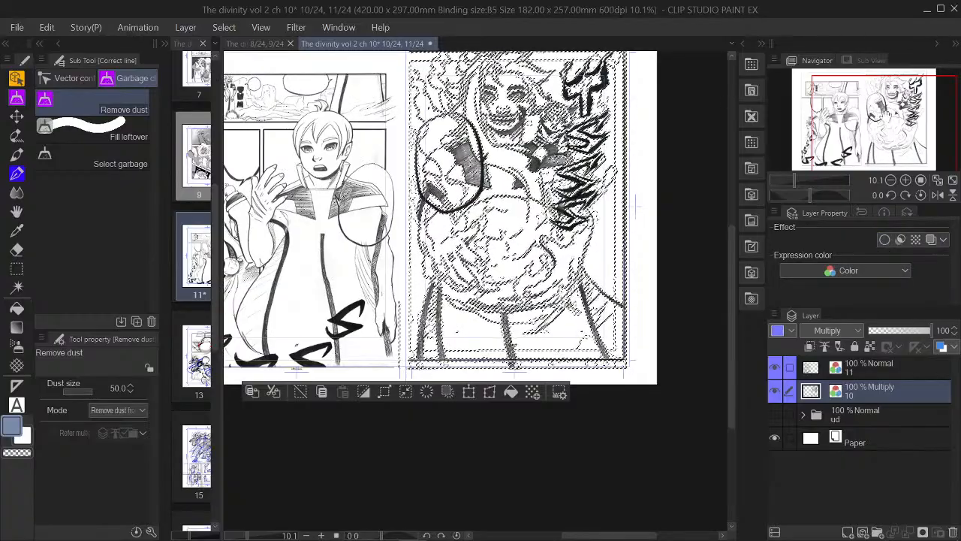
pyautogui.scroll(5, 518, 236)
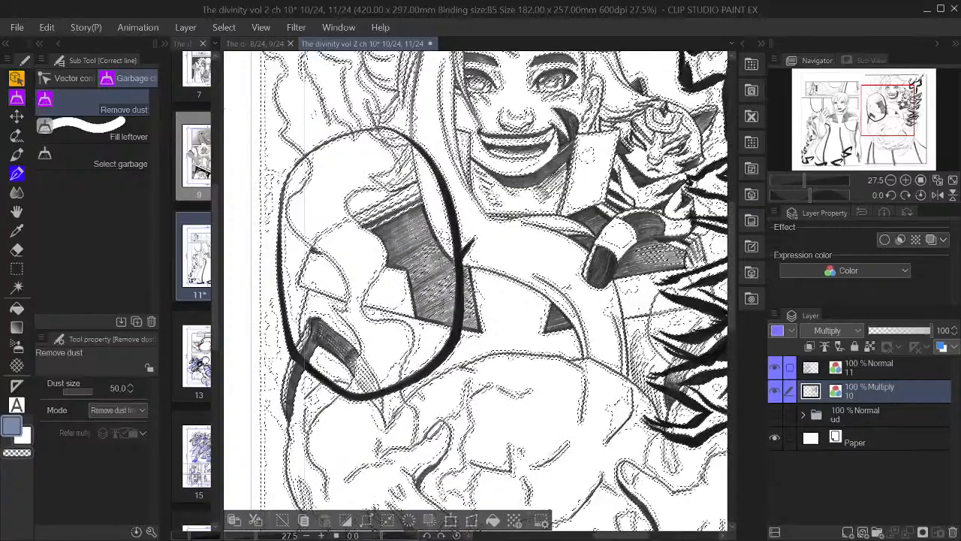
pyautogui.scroll(5, 488, 259)
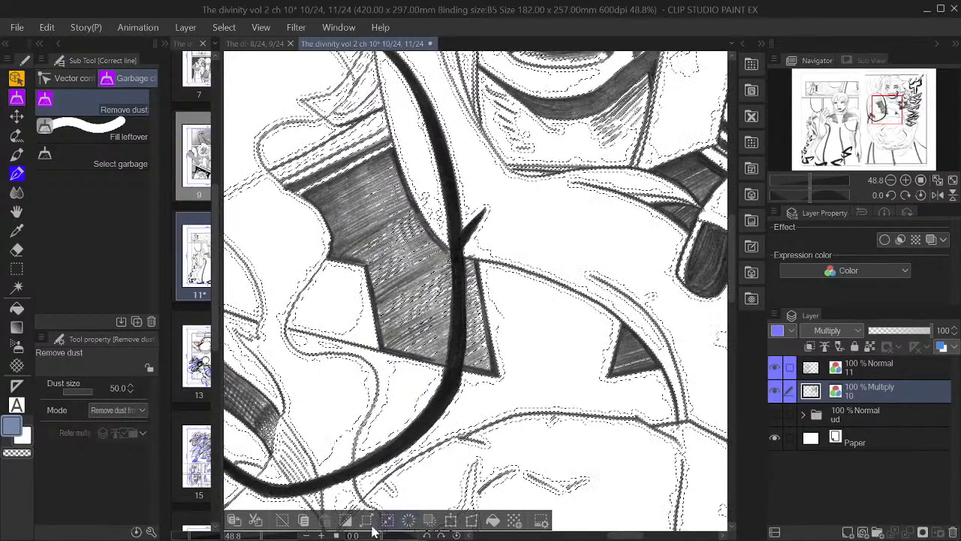
pyautogui.click(283, 521)
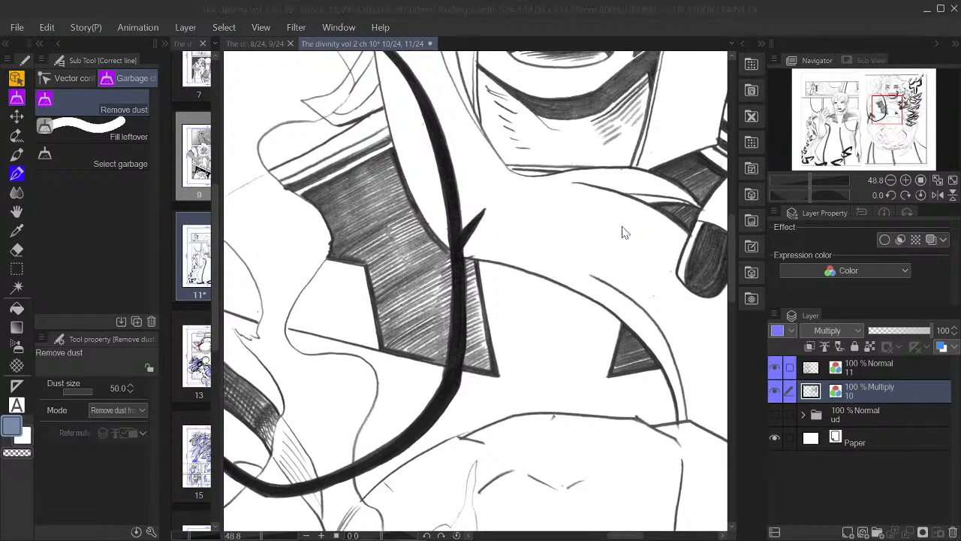
# Examine the cleaned line art of page 10 around the chest, arm, lettering and face for leftover dust
pyautogui.scroll(-2, 612, 210)
pyautogui.moveTo(612, 210); pyautogui.dragTo(559, 345)
pyautogui.moveTo(564, 425); pyautogui.dragTo(318, 350)
pyautogui.moveTo(715, 461); pyautogui.dragTo(643, 299)
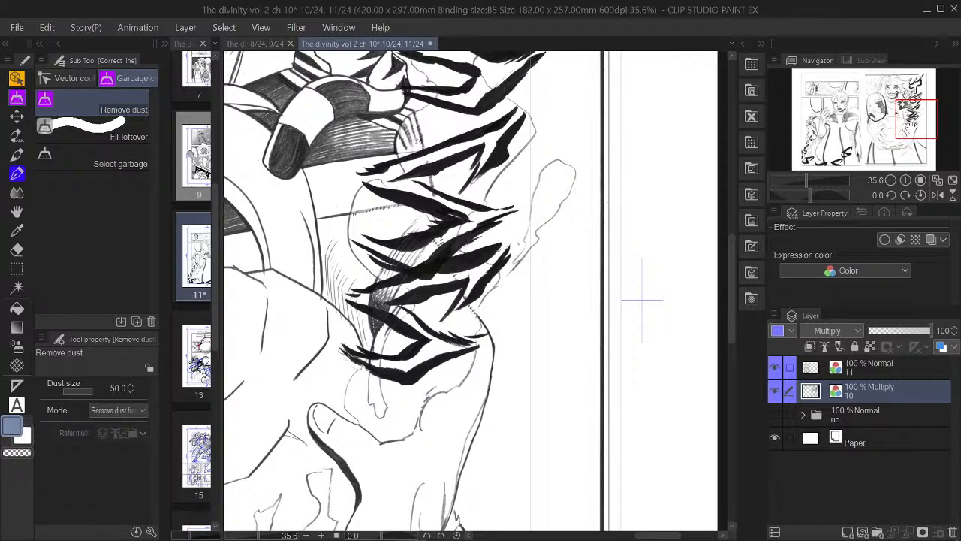
pyautogui.moveTo(451, 353); pyautogui.dragTo(680, 96)
pyautogui.moveTo(421, 315); pyautogui.dragTo(571, 304)
pyautogui.moveTo(510, 90); pyautogui.dragTo(437, 515)
pyautogui.scroll(-1, 562, 224)
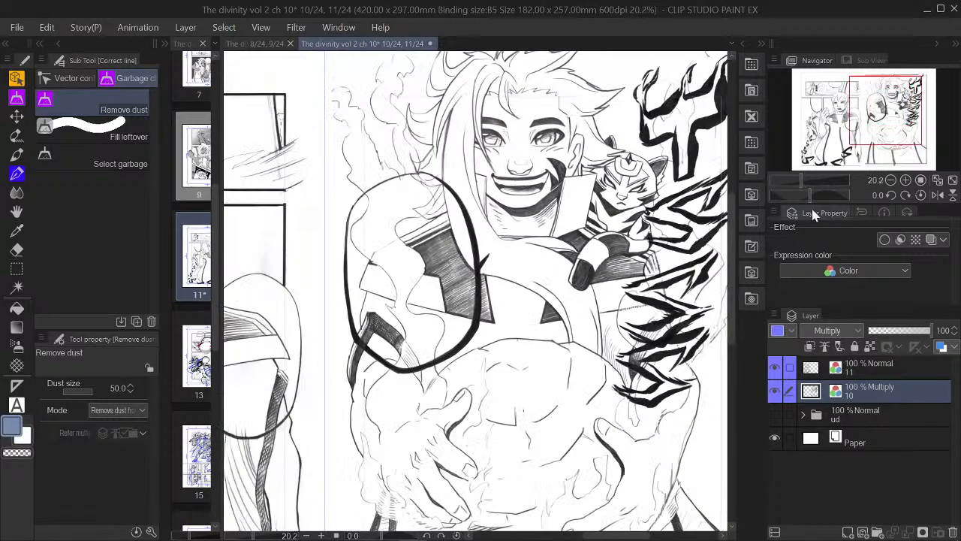
# Turn on the border effect for layer 10 and remove the dust specks near the bottom panel border of page 10
pyautogui.click(884, 239)
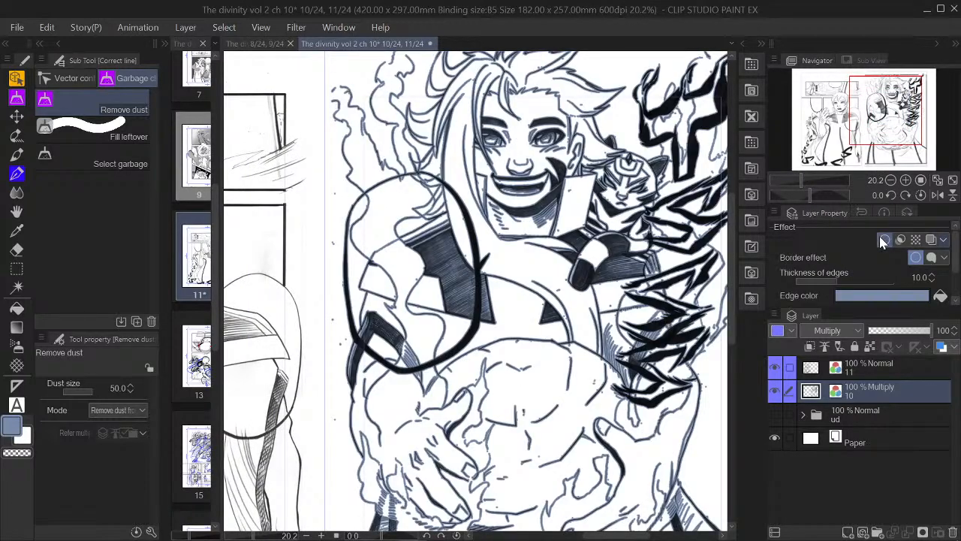
pyautogui.moveTo(884, 129); pyautogui.dragTo(900, 156)
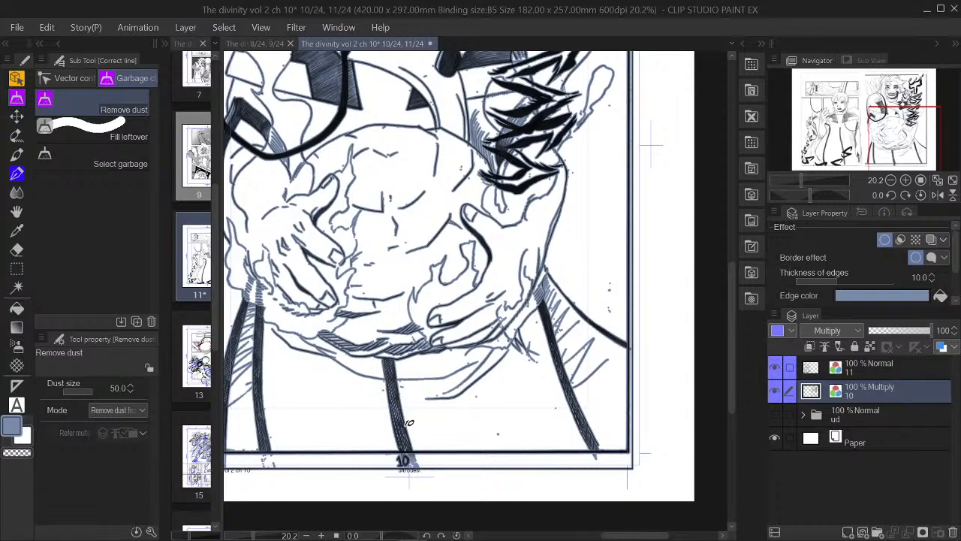
pyautogui.moveTo(466, 389); pyautogui.dragTo(522, 426)
pyautogui.moveTo(522, 380); pyautogui.dragTo(608, 444)
pyautogui.moveTo(919, 118); pyautogui.dragTo(905, 128)
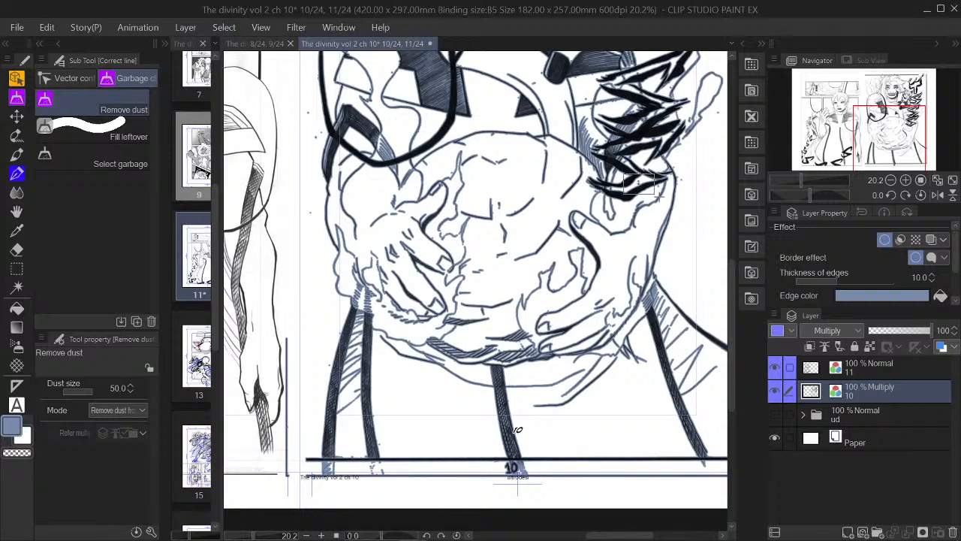
# Remove the dust specks around the large lettering, the figure's chest and neck, and the outer edge of the figure's arm on page 10
pyautogui.moveTo(656, 164); pyautogui.dragTo(715, 200)
pyautogui.moveTo(894, 138); pyautogui.dragTo(899, 121)
pyautogui.moveTo(699, 205); pyautogui.dragTo(734, 229)
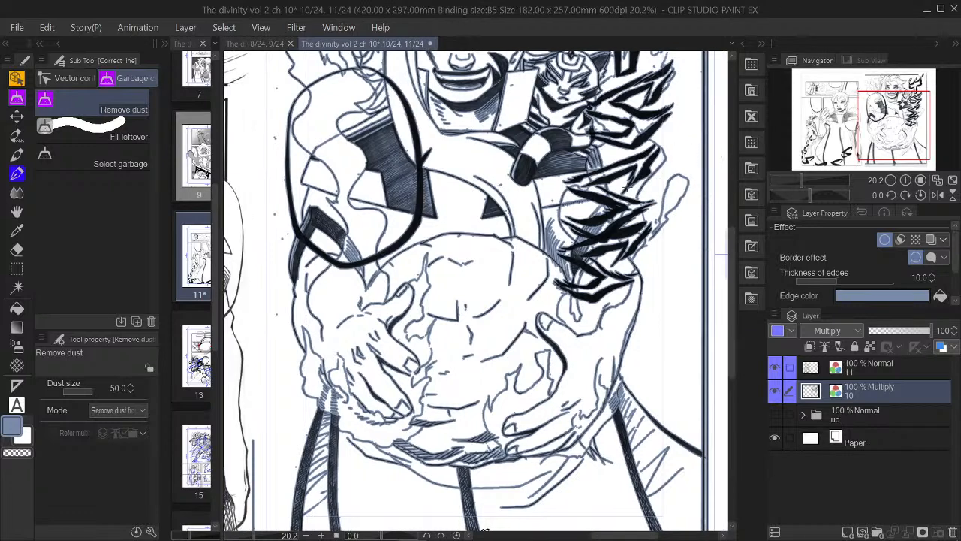
pyautogui.moveTo(485, 193); pyautogui.dragTo(552, 187)
pyautogui.moveTo(499, 82)
pyautogui.mouseDown()
pyautogui.moveTo(531, 101)
pyautogui.moveTo(546, 142)
pyautogui.mouseUp()
pyautogui.moveTo(268, 79); pyautogui.dragTo(305, 389)
# Set the dust size of the Remove dust tool to 25
pyautogui.scroll(-2, 417, 428)
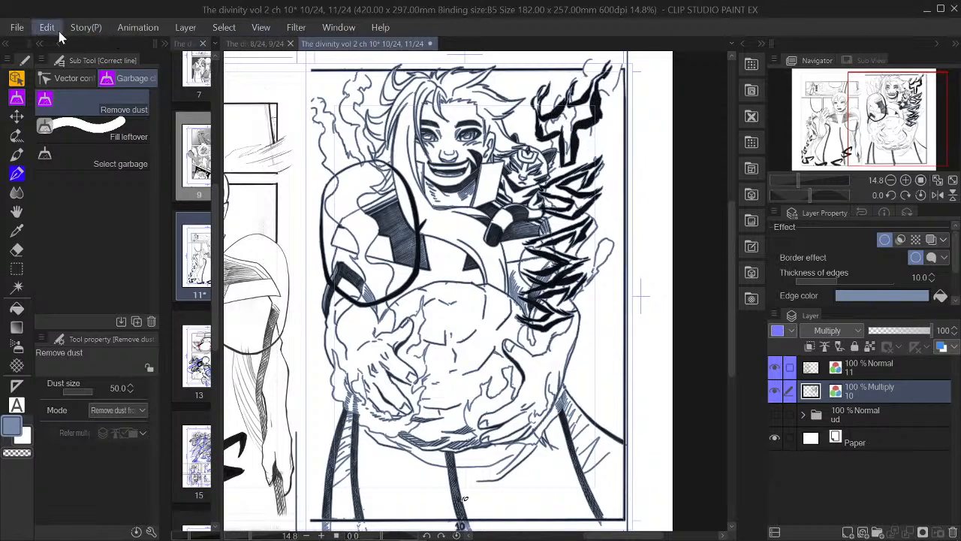
pyautogui.scroll(5, 593, 146)
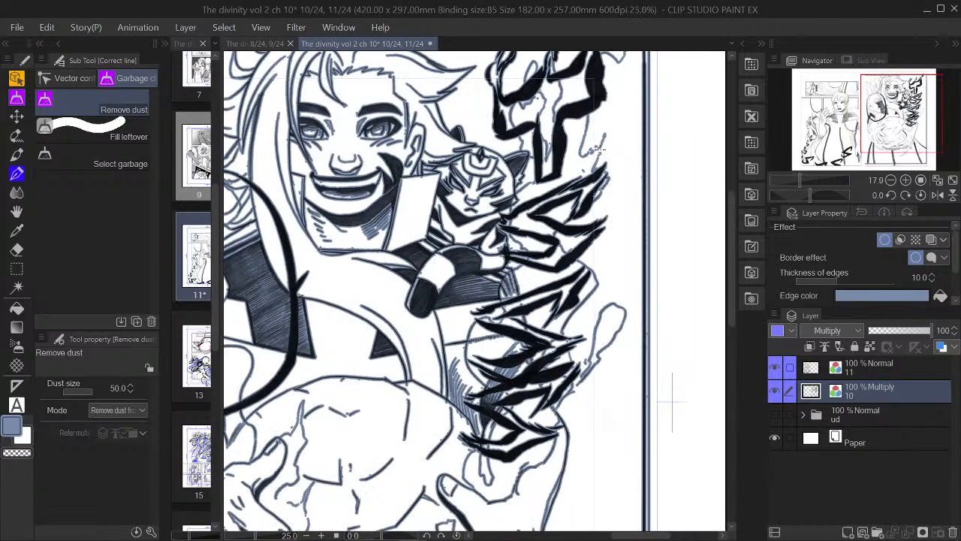
pyautogui.scroll(-5, 644, 304)
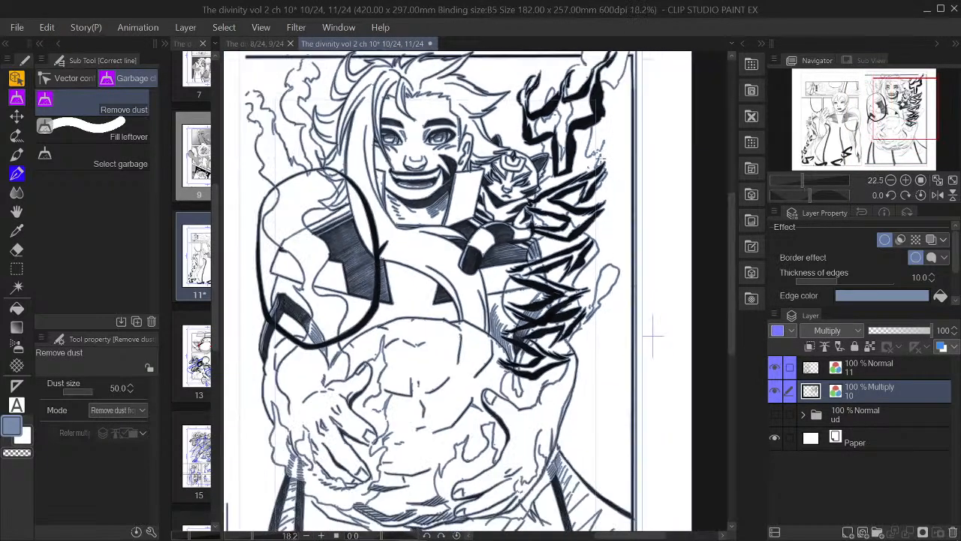
pyautogui.click(83, 391)
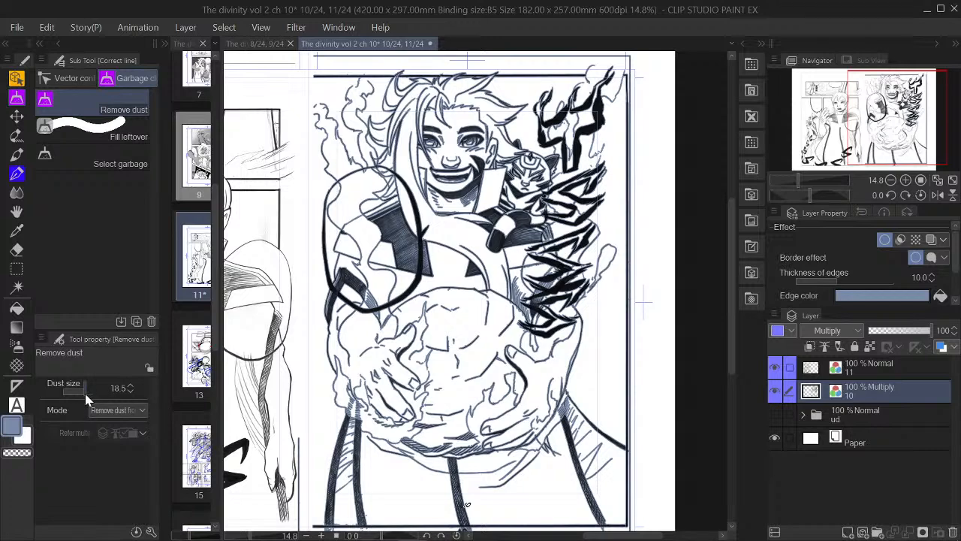
pyautogui.click(132, 386)
pyautogui.scroll(-3, 508, 273)
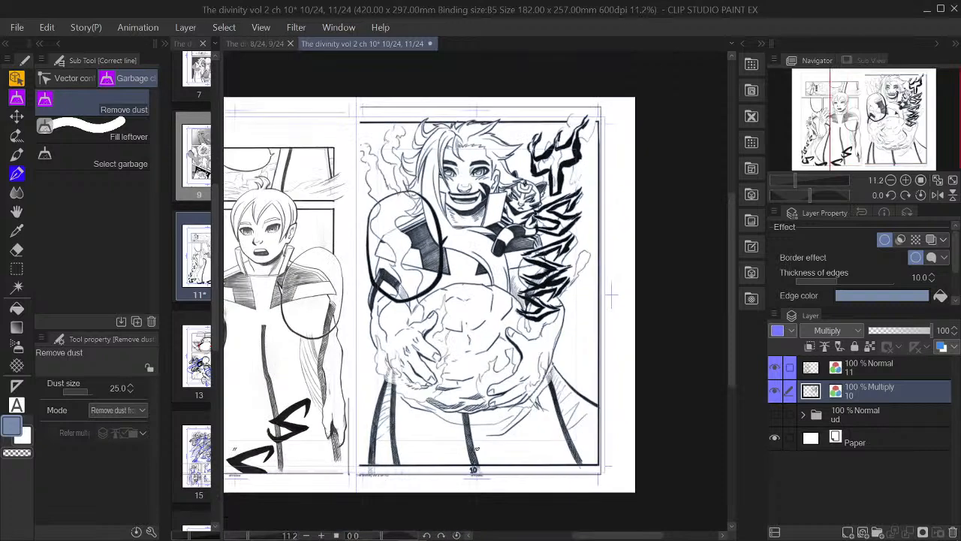
# Turn off the border effect on layer 10 and turn it on for layer 11 with the current blue-grey drawing colour as edge colour
pyautogui.click(884, 238)
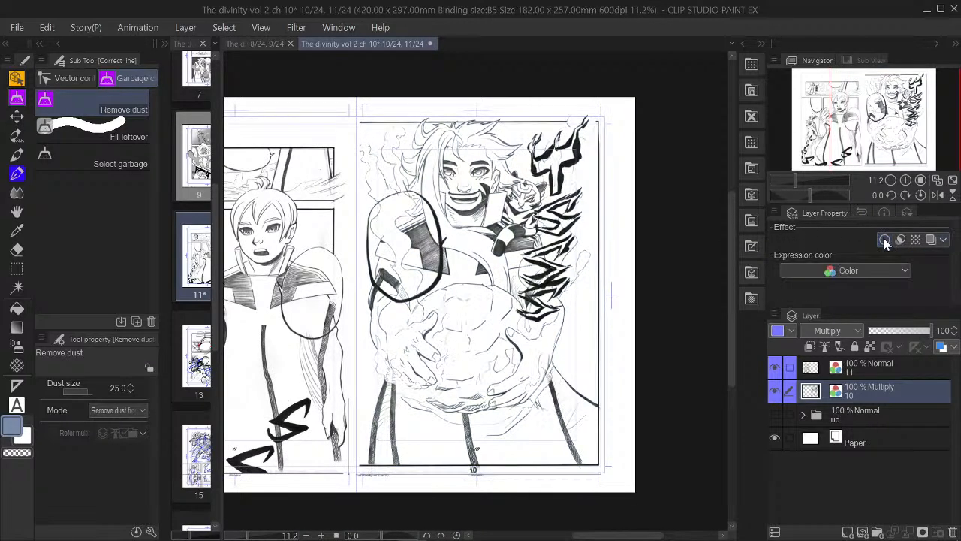
pyautogui.moveTo(904, 117); pyautogui.dragTo(837, 125)
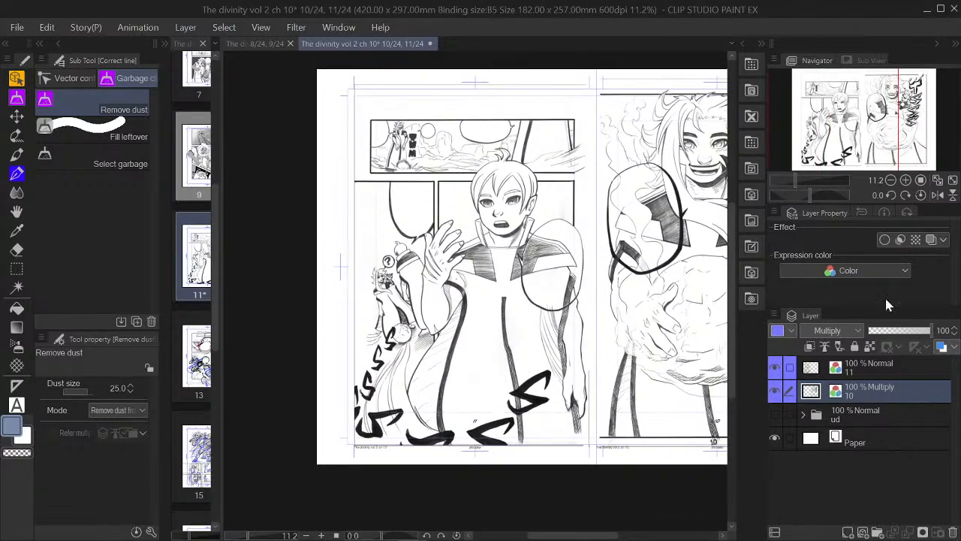
pyautogui.click(866, 372)
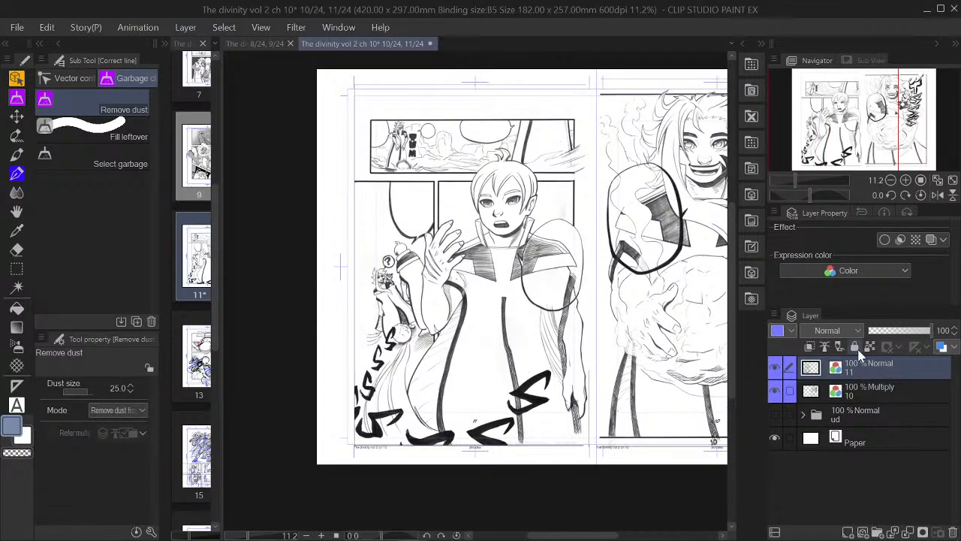
pyautogui.moveTo(876, 136); pyautogui.dragTo(882, 132)
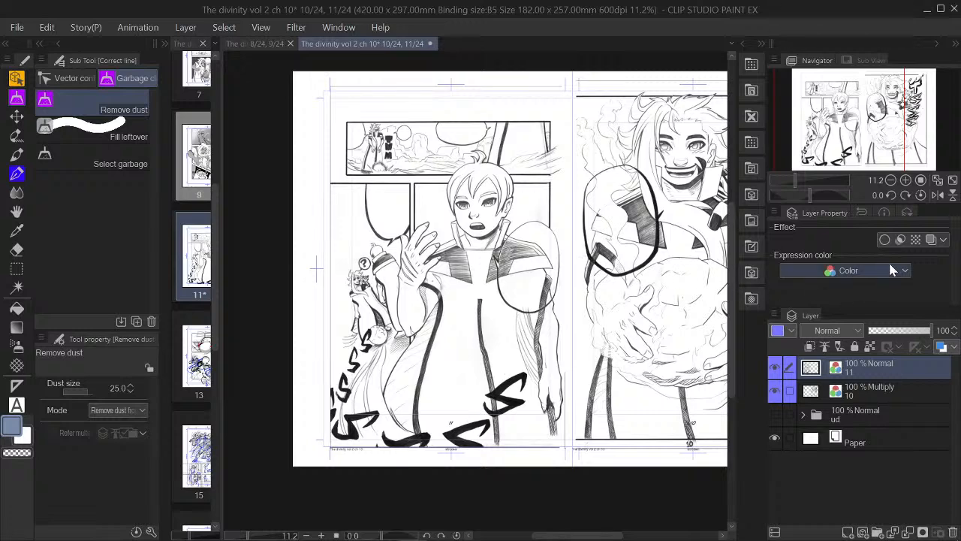
pyautogui.click(885, 239)
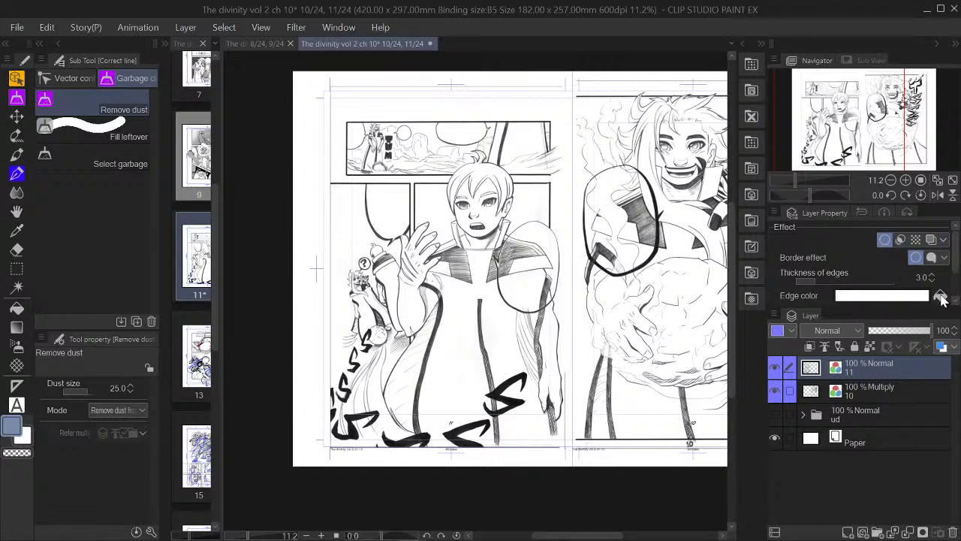
pyautogui.click(883, 294)
# Set the edge thickness of layer 11's border effect to 13
pyautogui.moveTo(835, 282); pyautogui.dragTo(932, 289)
pyautogui.click(931, 282)
pyautogui.click(931, 282)
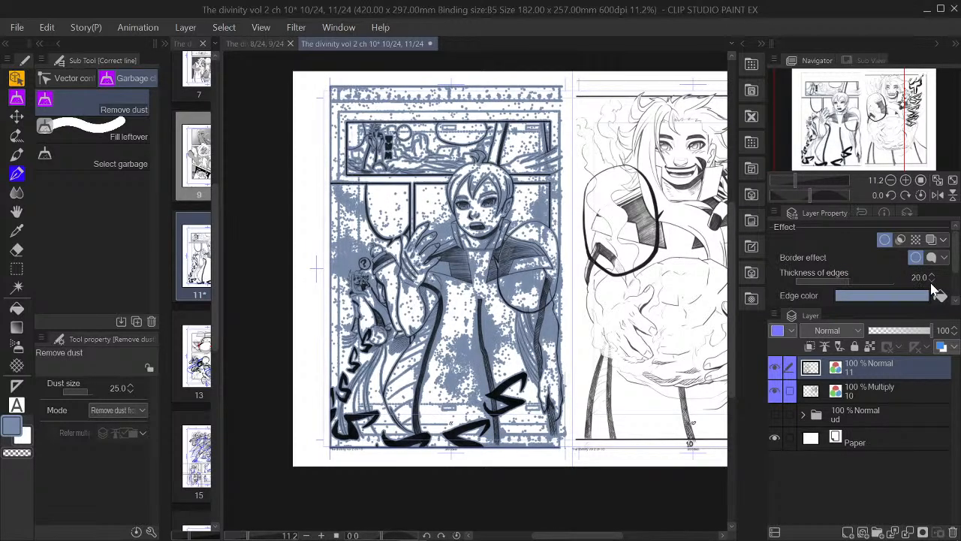
pyautogui.click(931, 282)
pyautogui.click(931, 282)
pyautogui.click(931, 282)
pyautogui.click(932, 282)
pyautogui.click(931, 282)
pyautogui.click(932, 282)
pyautogui.click(932, 282)
pyautogui.click(932, 281)
pyautogui.click(934, 276)
pyautogui.click(934, 275)
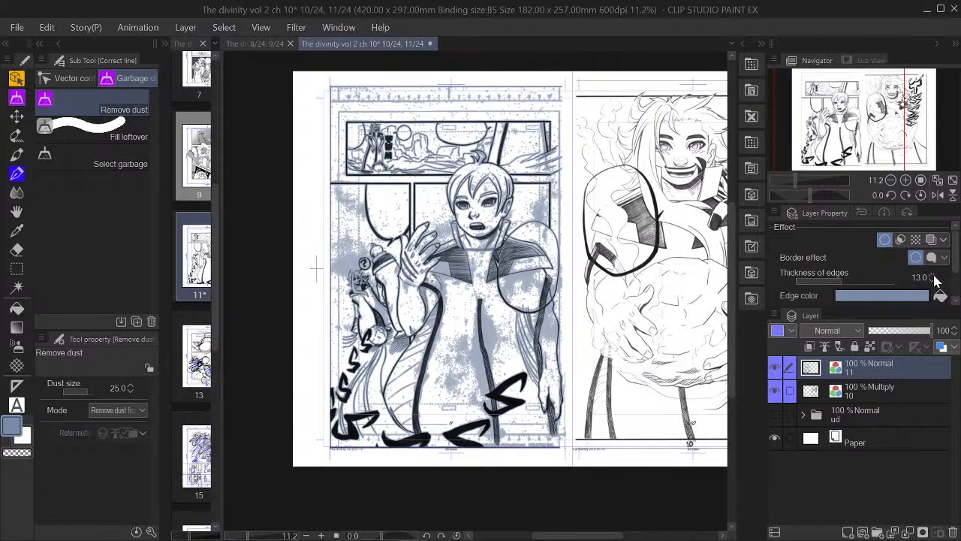
# Select the drawn pixels of layer 11, remove the dust within that selection, and clear the selection
pyautogui.moveTo(868, 116); pyautogui.dragTo(863, 110)
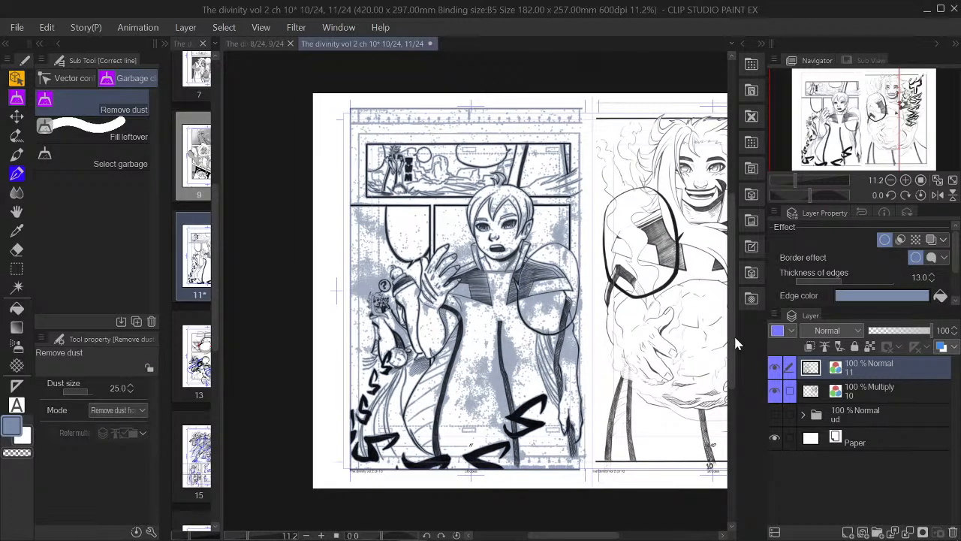
pyautogui.moveTo(476, 281); pyautogui.dragTo(512, 277)
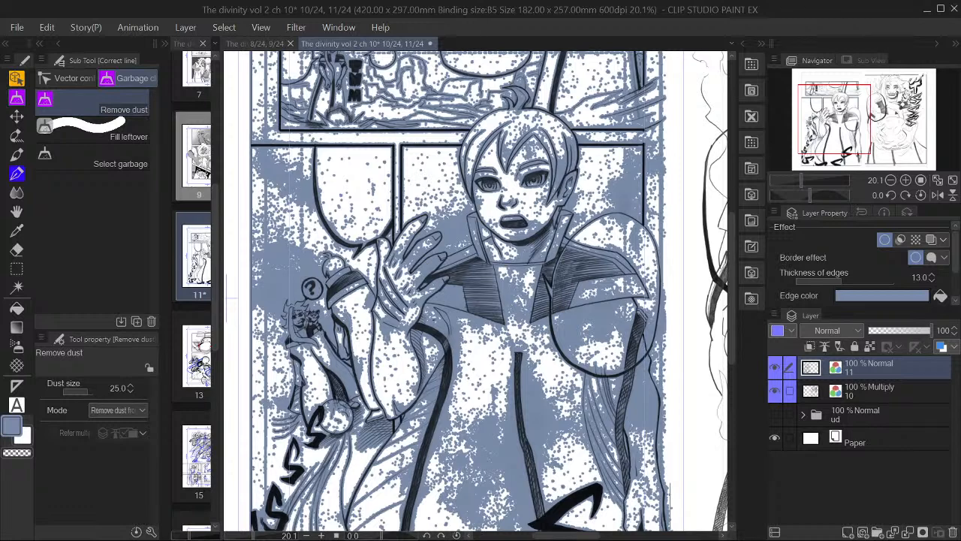
pyautogui.hotkey('ctrl', 's')
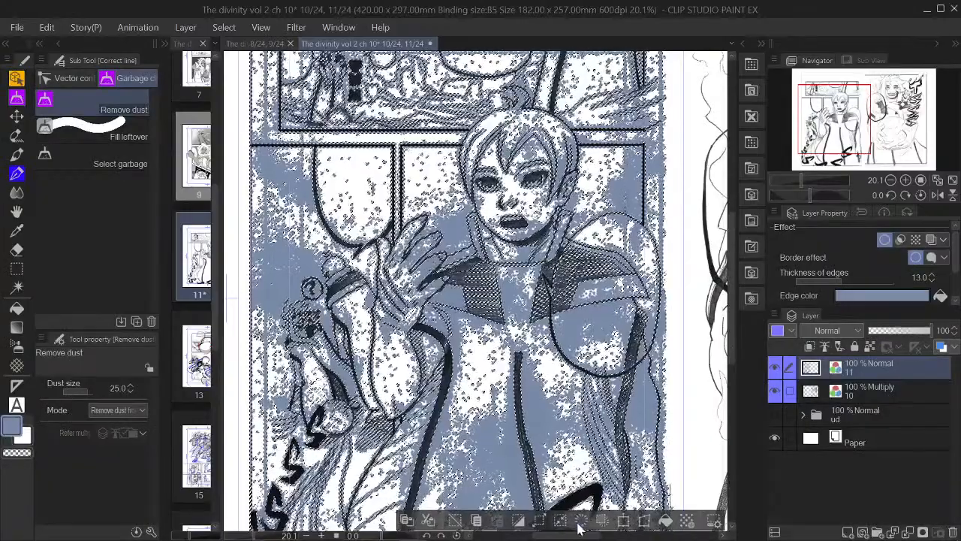
pyautogui.click(582, 520)
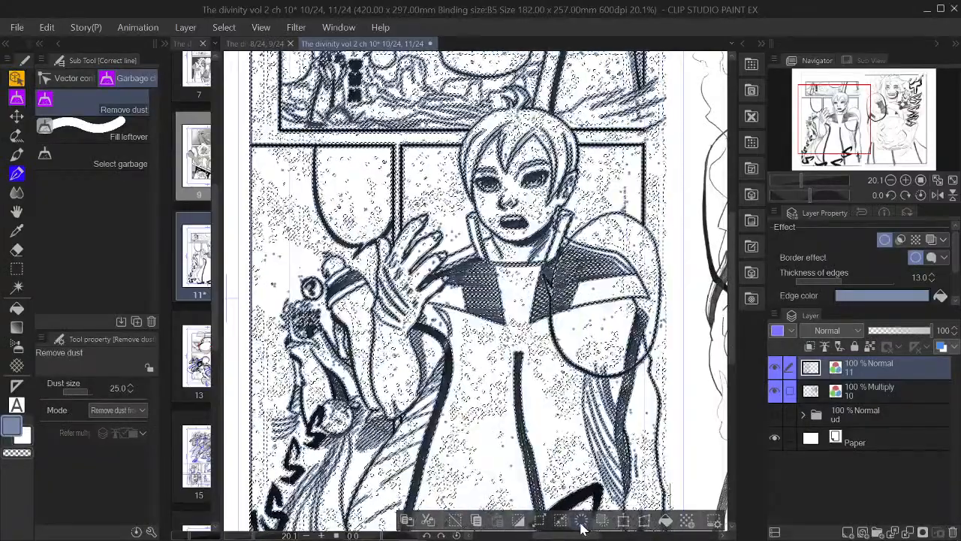
pyautogui.click(452, 520)
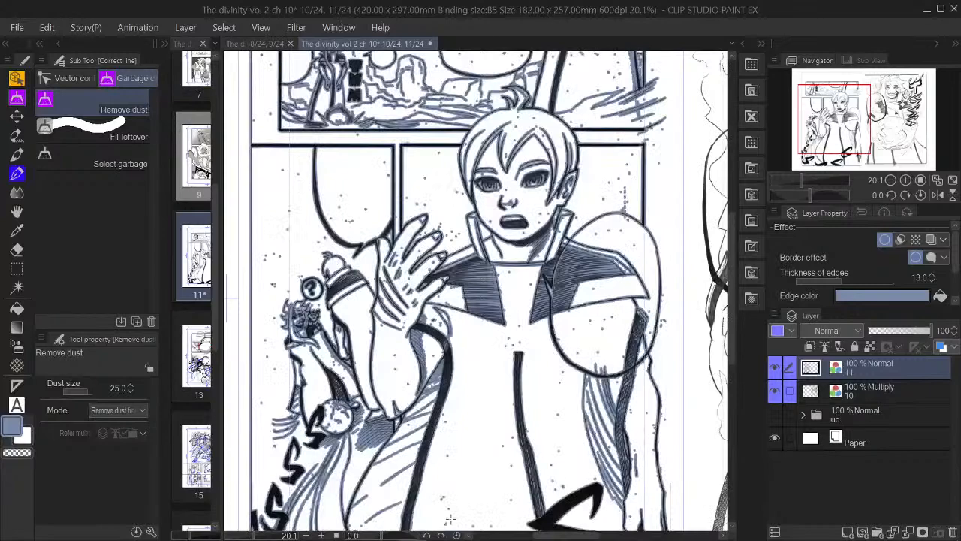
# Remove the remaining dust specks around the speech balloon, the raised hand, the torso and the shoulder of page 11's main figure
pyautogui.scroll(-2, 500, 323)
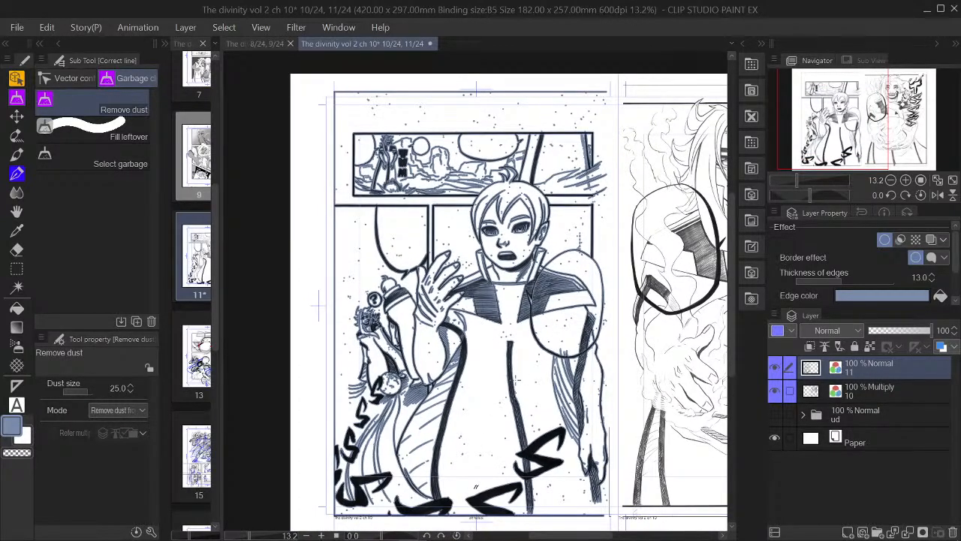
pyautogui.scroll(2, 516, 280)
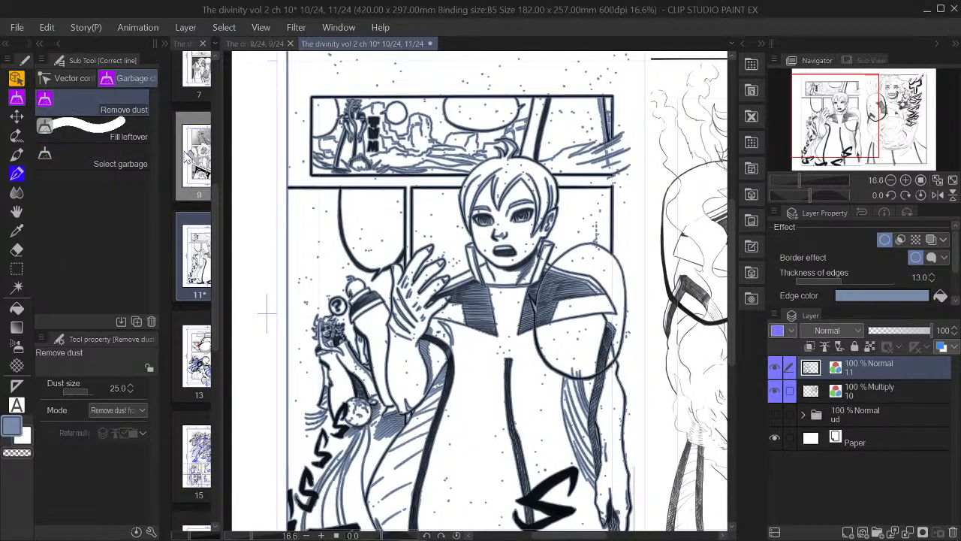
pyautogui.moveTo(290, 199); pyautogui.dragTo(341, 317)
pyautogui.moveTo(321, 211); pyautogui.dragTo(366, 298)
pyautogui.moveTo(344, 188); pyautogui.dragTo(425, 242)
pyautogui.moveTo(413, 189); pyautogui.dragTo(461, 266)
pyautogui.moveTo(435, 215); pyautogui.dragTo(500, 371)
pyautogui.moveTo(391, 331); pyautogui.dragTo(529, 509)
pyautogui.moveTo(489, 324); pyautogui.dragTo(546, 376)
pyautogui.moveTo(579, 194)
pyautogui.mouseDown()
pyautogui.moveTo(613, 303)
pyautogui.moveTo(660, 377)
pyautogui.mouseUp()
# Remove the dust specks from the lower half of page 11, across the coat, the small background figure and the S-shaped lettering
pyautogui.moveTo(820, 117); pyautogui.dragTo(817, 137)
pyautogui.moveTo(440, 386); pyautogui.dragTo(601, 486)
pyautogui.moveTo(535, 357); pyautogui.dragTo(680, 496)
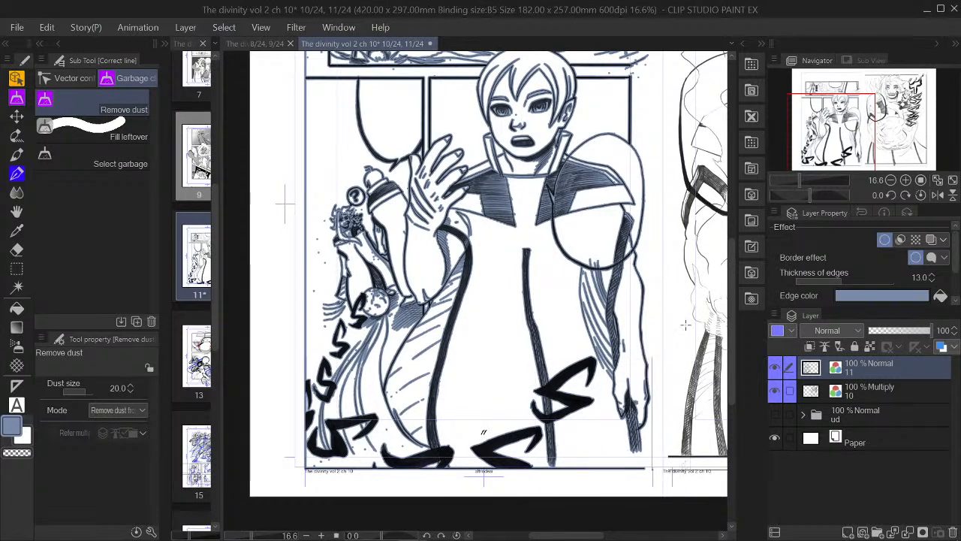
pyautogui.moveTo(867, 124); pyautogui.dragTo(857, 129)
pyautogui.moveTo(356, 165); pyautogui.dragTo(412, 297)
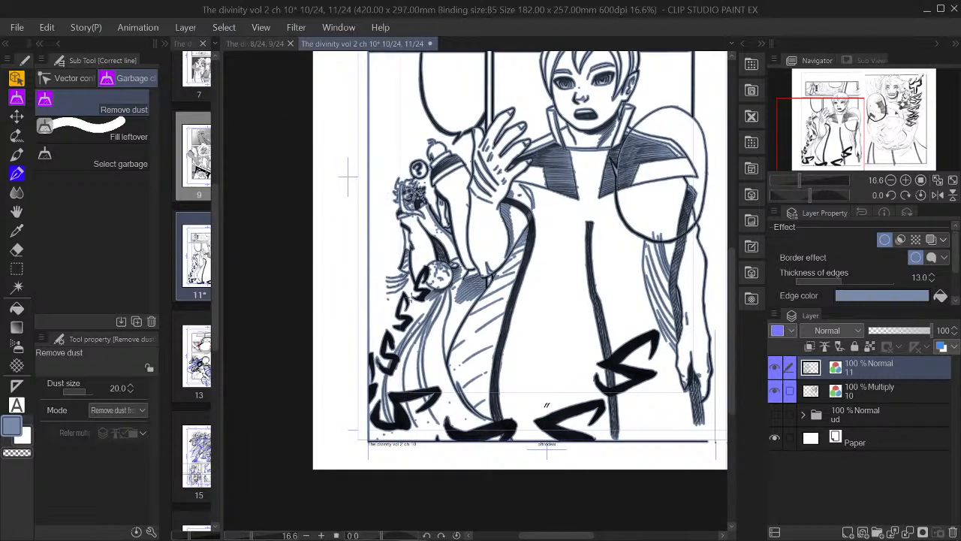
pyautogui.moveTo(415, 385); pyautogui.dragTo(516, 451)
pyautogui.moveTo(336, 399); pyautogui.dragTo(436, 451)
pyautogui.click(41, 41)
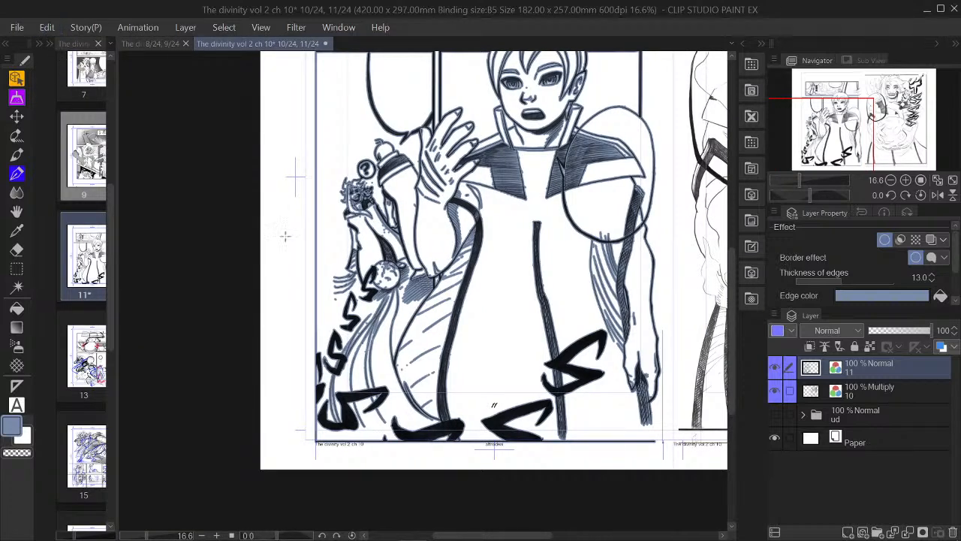
pyautogui.click(49, 43)
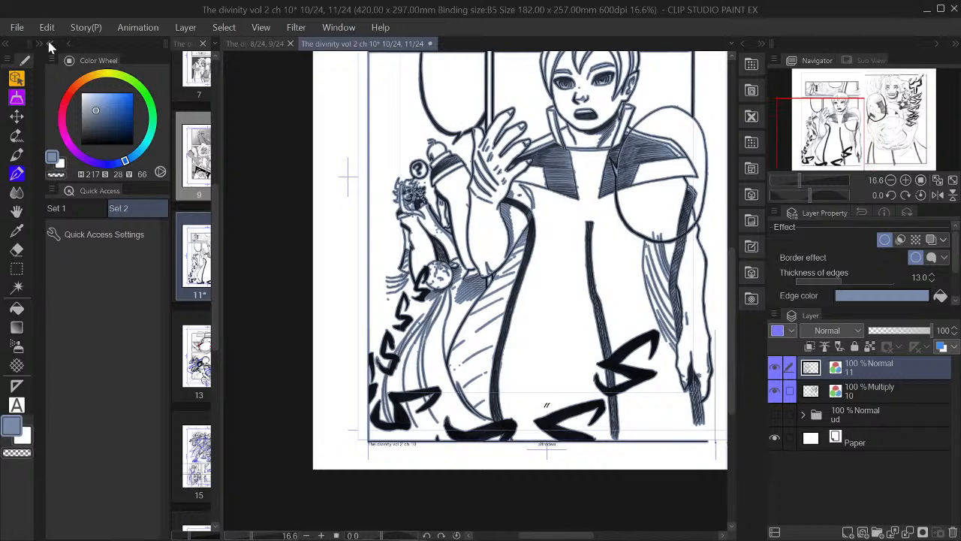
pyautogui.click(43, 41)
pyautogui.click(38, 43)
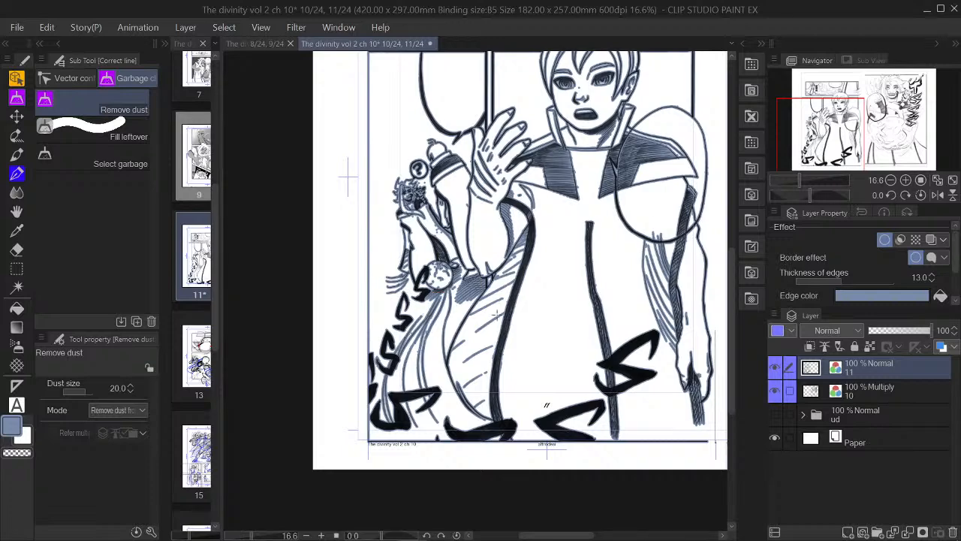
# Remove the dust specks from page 11's upper margin and from the slanted panel and hatching at the end of the top strip
pyautogui.moveTo(824, 142); pyautogui.dragTo(851, 89)
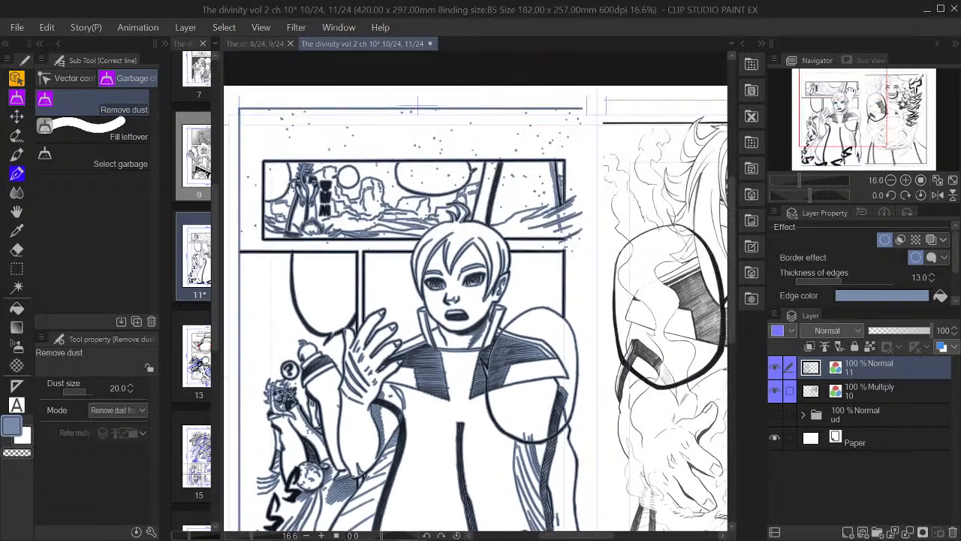
pyautogui.moveTo(228, 91); pyautogui.dragTo(615, 278)
pyautogui.moveTo(516, 228); pyautogui.dragTo(596, 275)
pyautogui.moveTo(546, 224); pyautogui.dragTo(603, 245)
pyautogui.moveTo(492, 155); pyautogui.dragTo(559, 225)
pyautogui.moveTo(544, 154); pyautogui.dragTo(575, 233)
# Remove the leftover dust specks around the top strip's large speech balloon and along the outer margin beside the upper panels
pyautogui.moveTo(487, 150); pyautogui.dragTo(530, 171)
pyautogui.moveTo(397, 156); pyautogui.dragTo(472, 188)
pyautogui.moveTo(372, 159); pyautogui.dragTo(420, 174)
pyautogui.moveTo(229, 154); pyautogui.dragTo(264, 264)
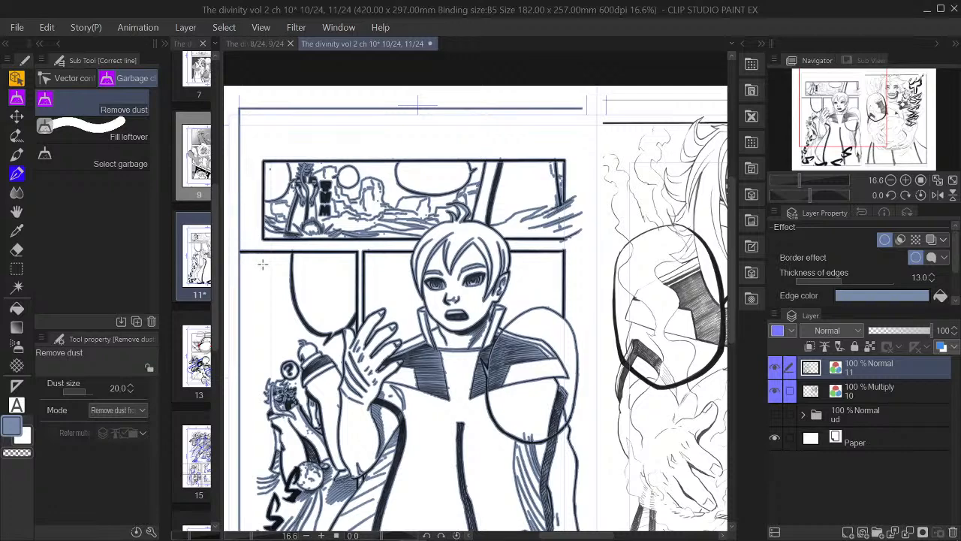
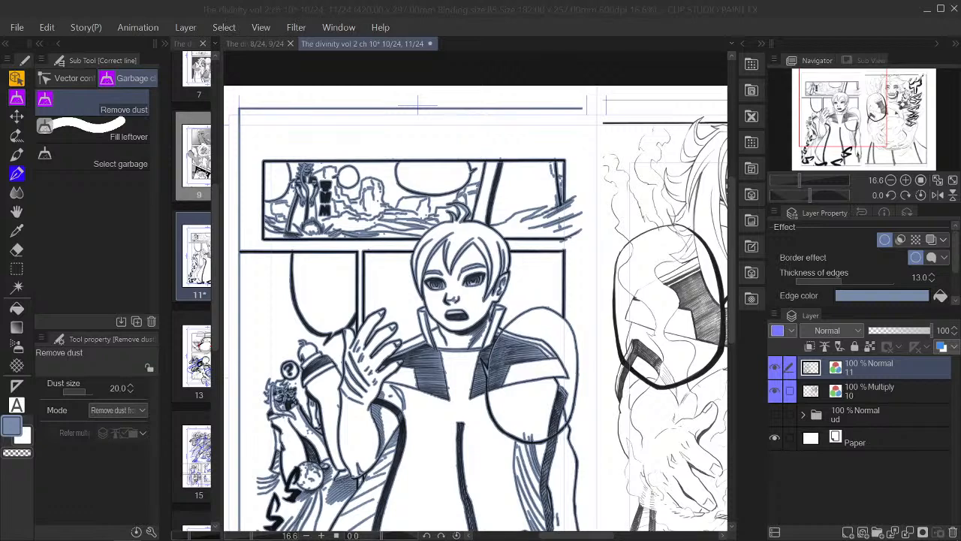
pyautogui.scroll(1, 319, 368)
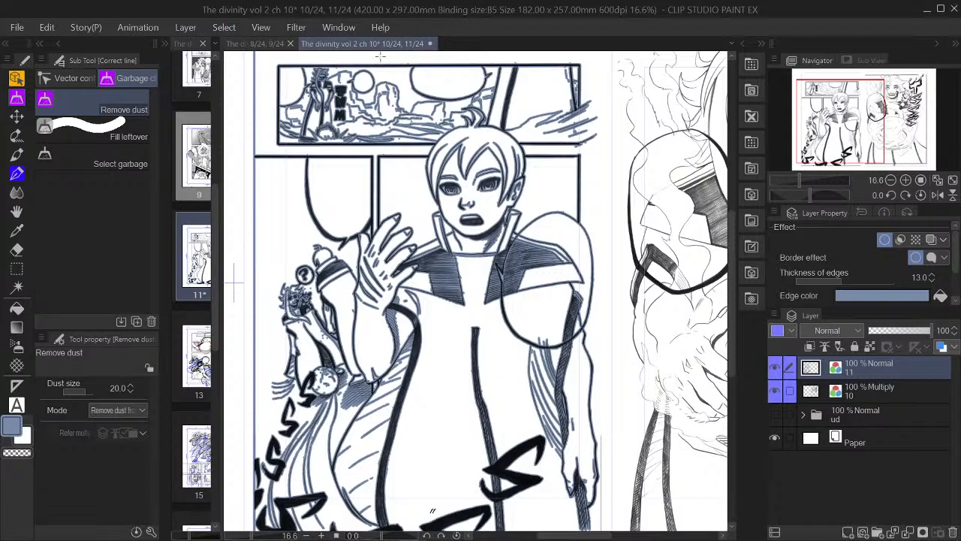
pyautogui.scroll(1, 320, 368)
pyautogui.scroll(1, 376, 88)
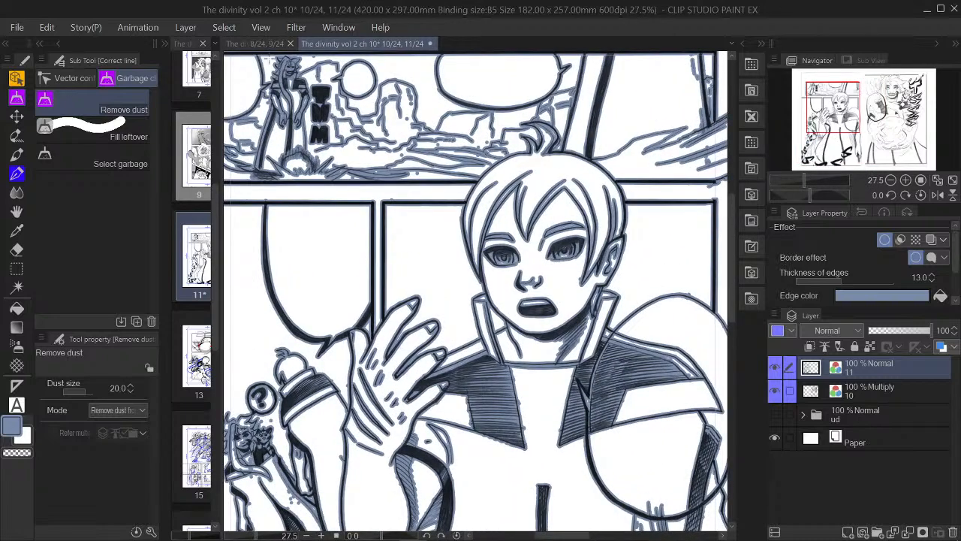
pyautogui.scroll(1, 480, 99)
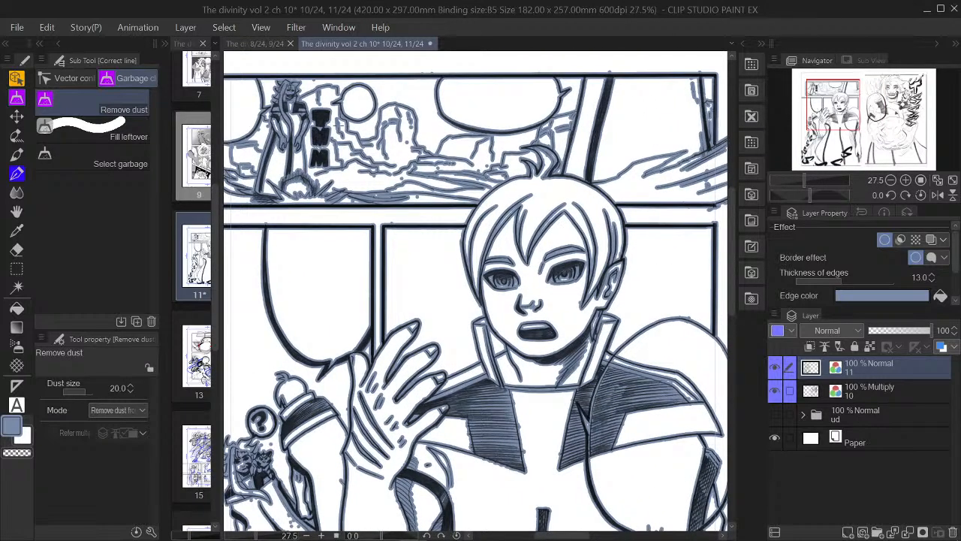
pyautogui.scroll(1, 351, 115)
pyautogui.scroll(1, 368, 151)
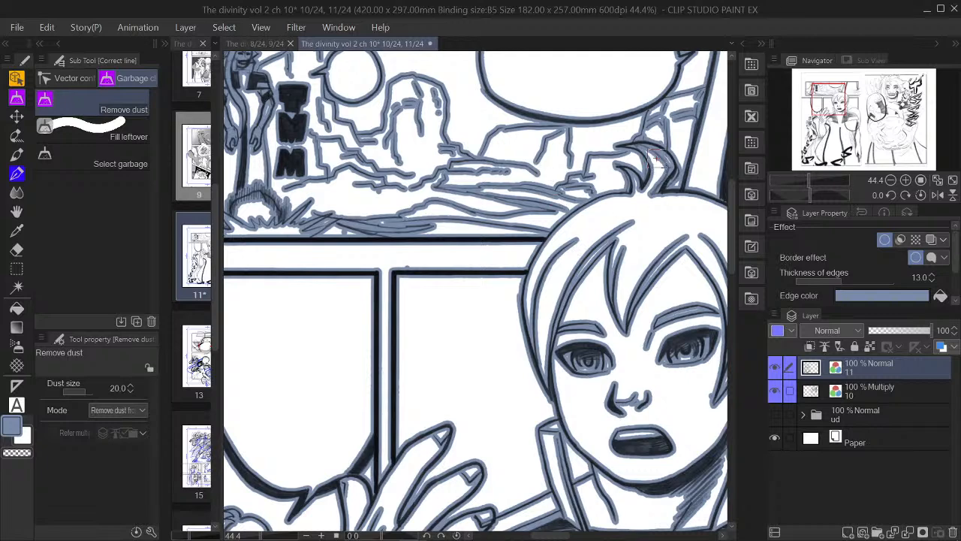
# Check page 11's upper panels and lower half for leftover specks and turn off the border effect on layer 11
pyautogui.moveTo(835, 105); pyautogui.dragTo(828, 101)
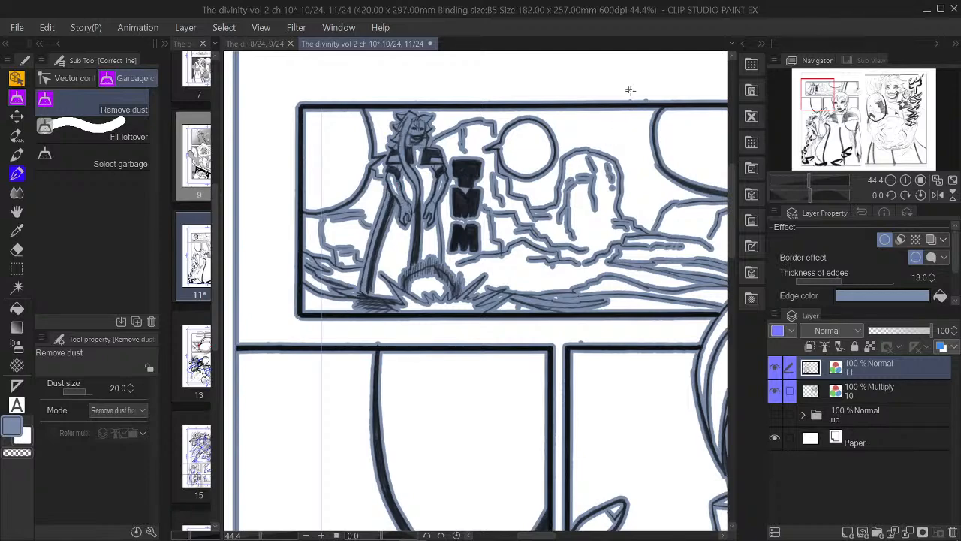
pyautogui.click(891, 181)
pyautogui.click(891, 181)
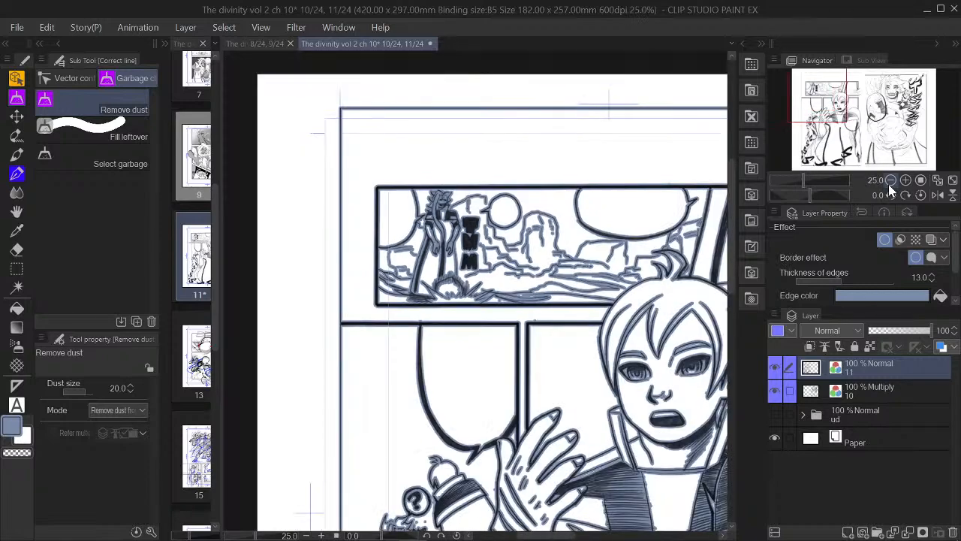
pyautogui.click(833, 110)
pyautogui.moveTo(833, 110); pyautogui.dragTo(866, 146)
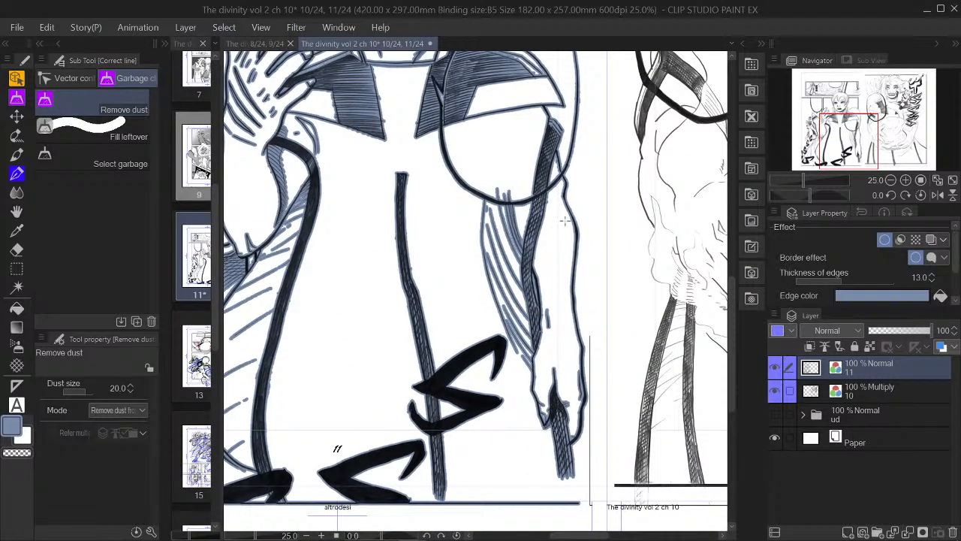
pyautogui.moveTo(853, 127); pyautogui.dragTo(833, 127)
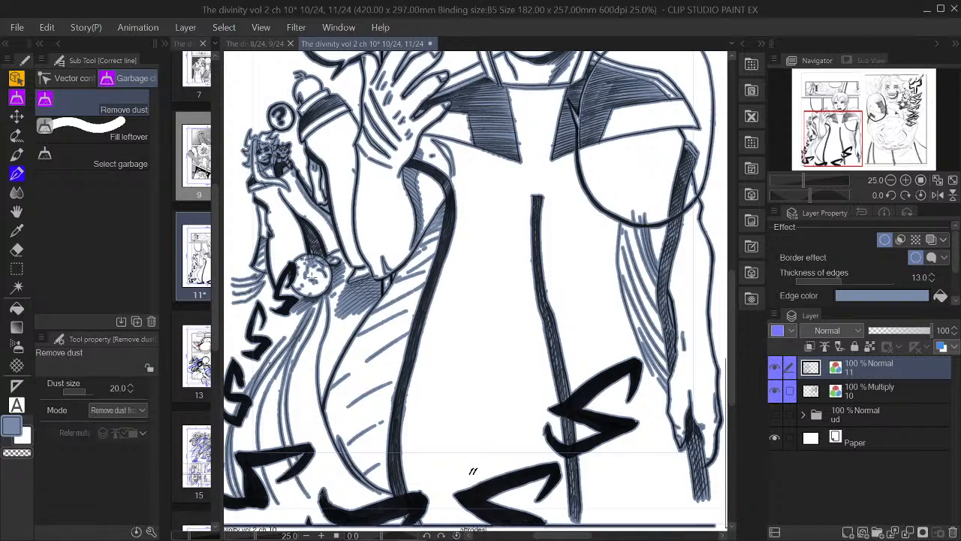
pyautogui.click(881, 241)
pyautogui.click(882, 241)
pyautogui.scroll(-3, 386, 281)
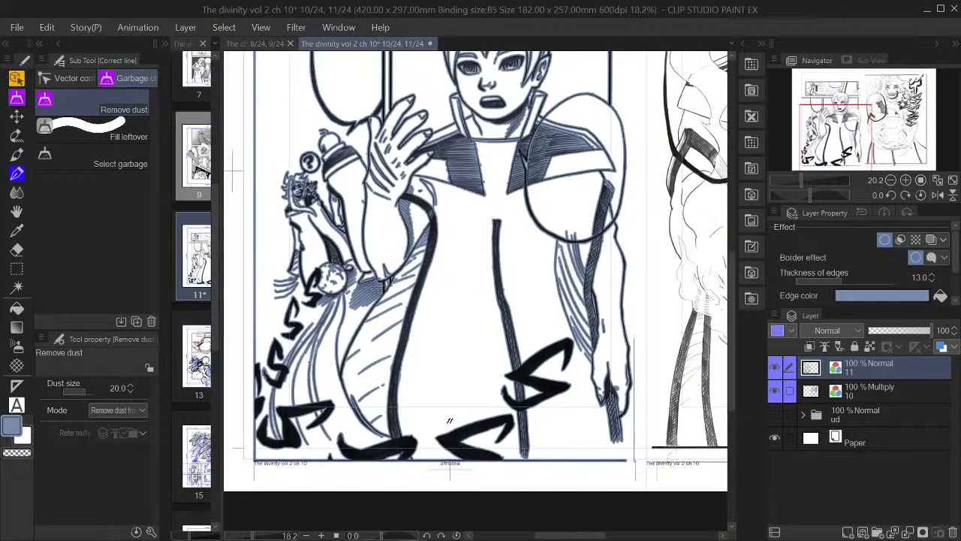
pyautogui.click(893, 245)
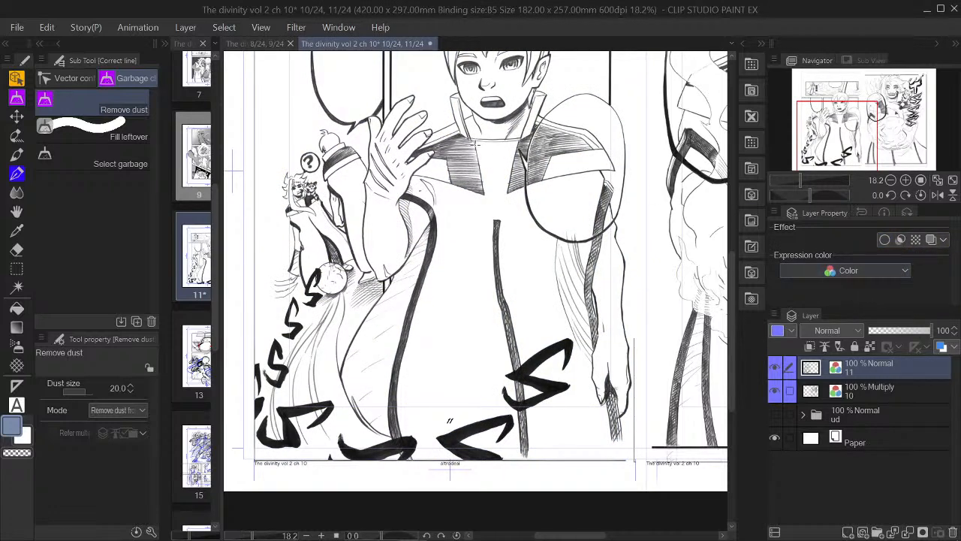
pyautogui.scroll(1, 422, 181)
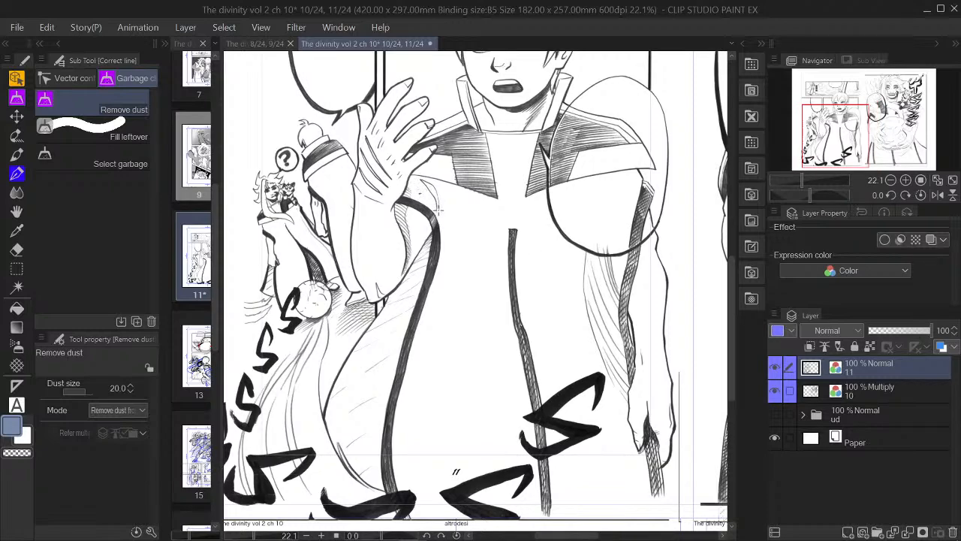
# Review the cleaned line art of pages 10 and 11 and add a new raster layer above layer 11
pyautogui.click(890, 181)
pyautogui.moveTo(885, 125); pyautogui.dragTo(923, 116)
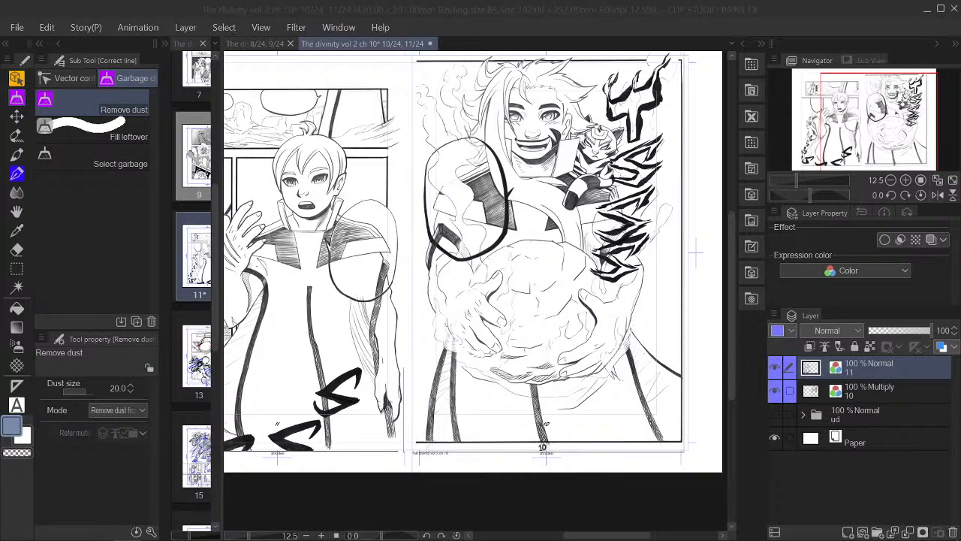
pyautogui.moveTo(481, 263); pyautogui.dragTo(458, 272)
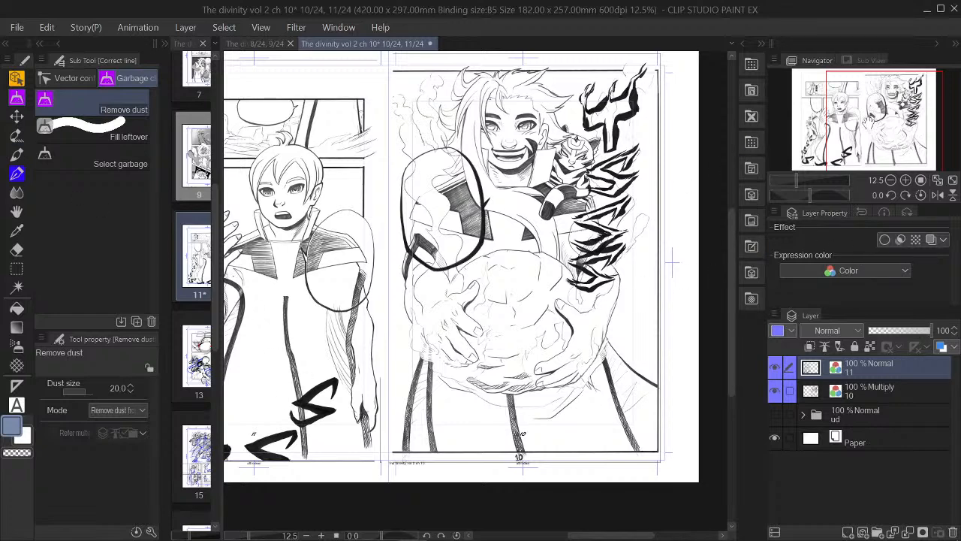
pyautogui.click(887, 127)
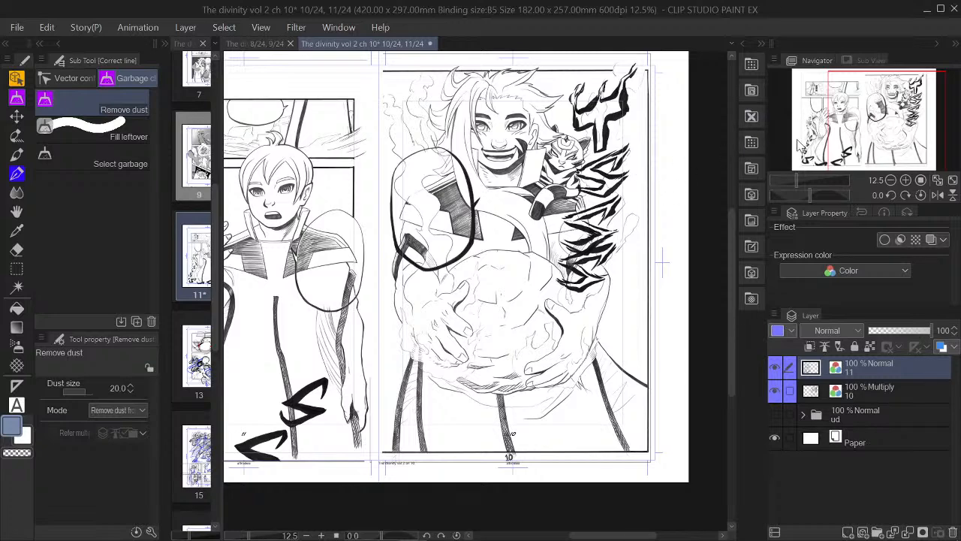
pyautogui.click(872, 133)
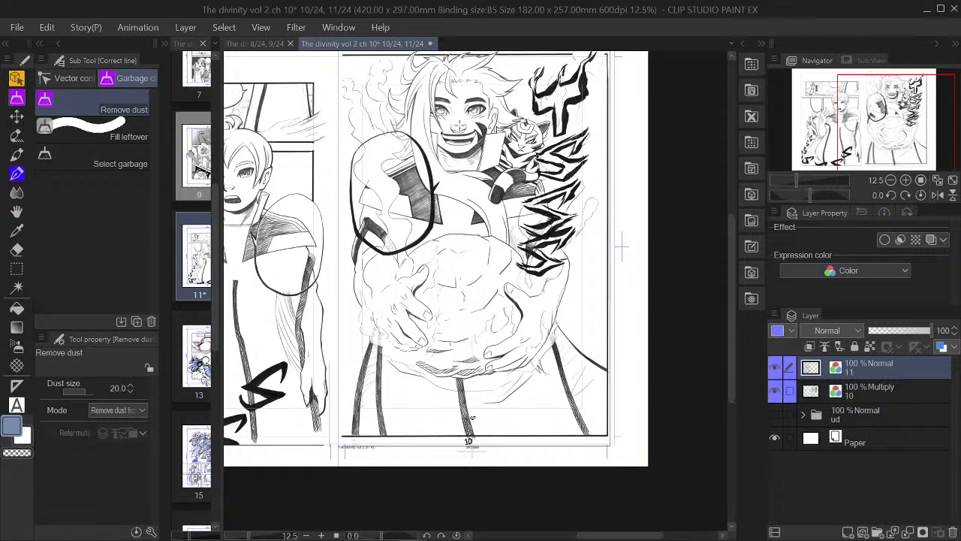
pyautogui.moveTo(860, 121); pyautogui.dragTo(848, 117)
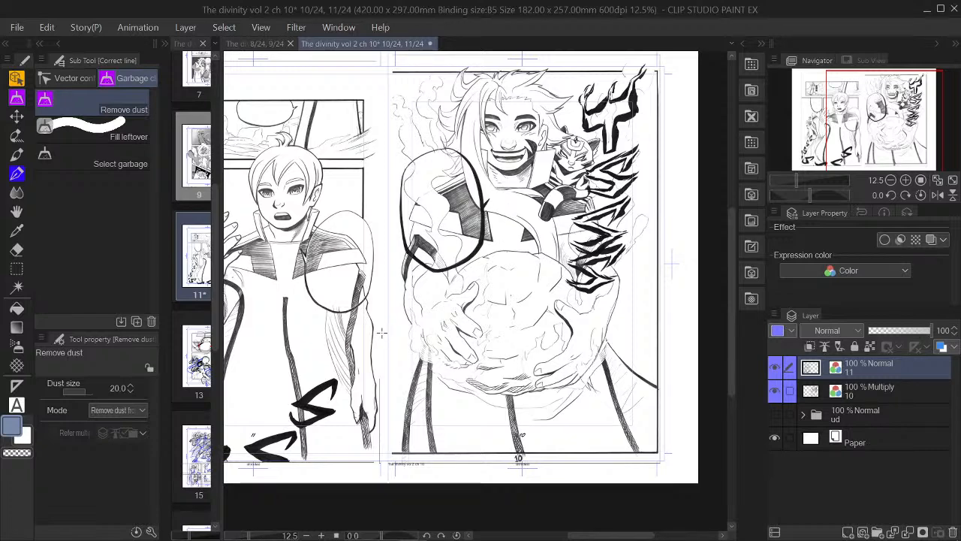
pyautogui.click(848, 532)
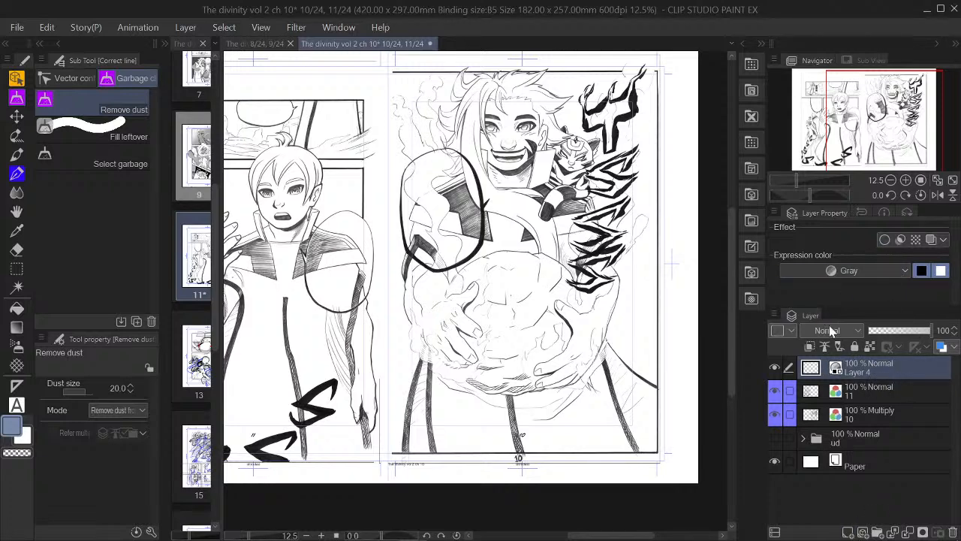
# Copy the grey swatch layer, Layer 8 Copy, from the pages 8 and 9 file into the pages 10 and 11 file
pyautogui.click(269, 47)
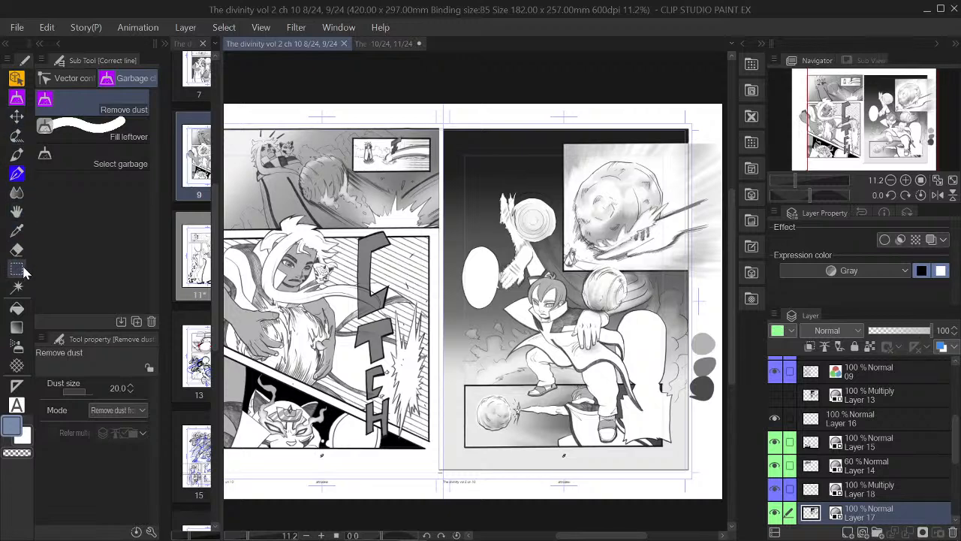
pyautogui.click(16, 78)
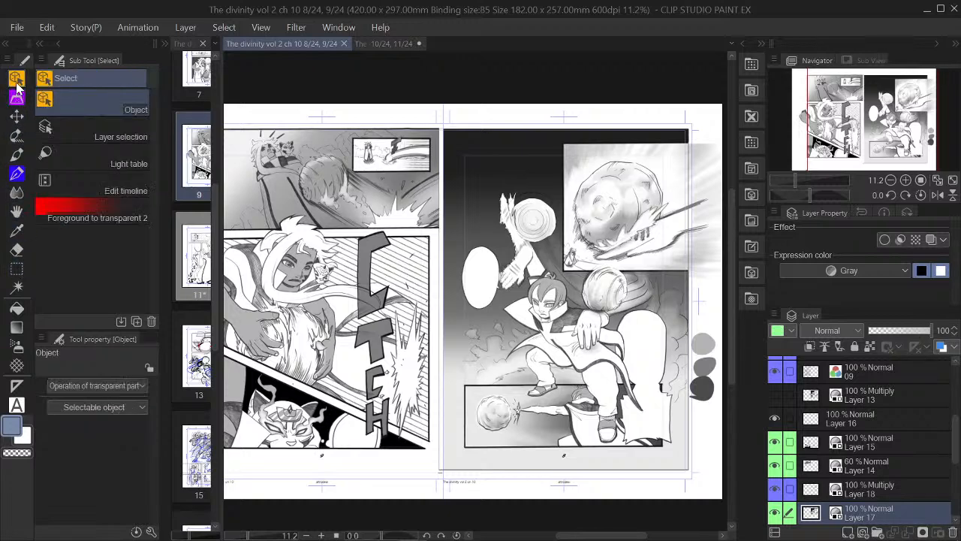
pyautogui.click(90, 130)
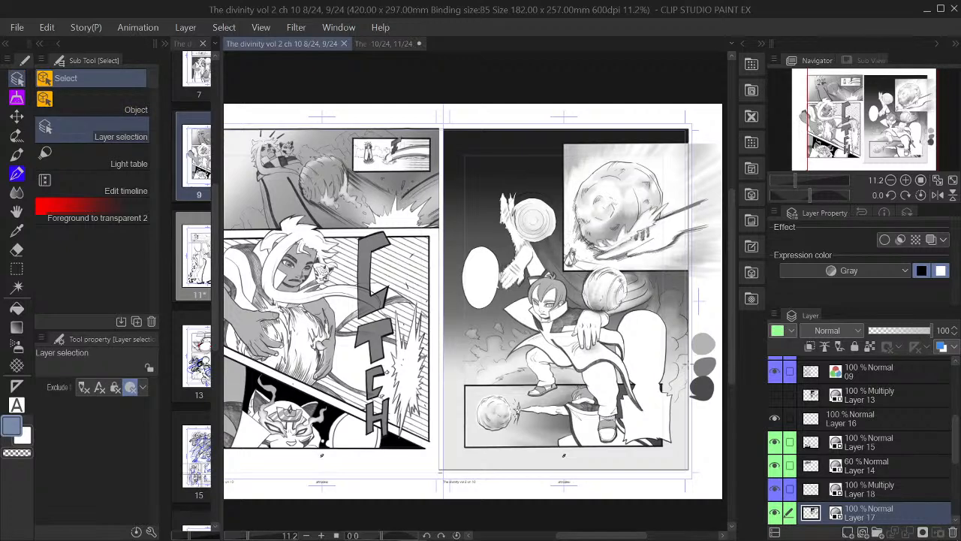
pyautogui.click(712, 367)
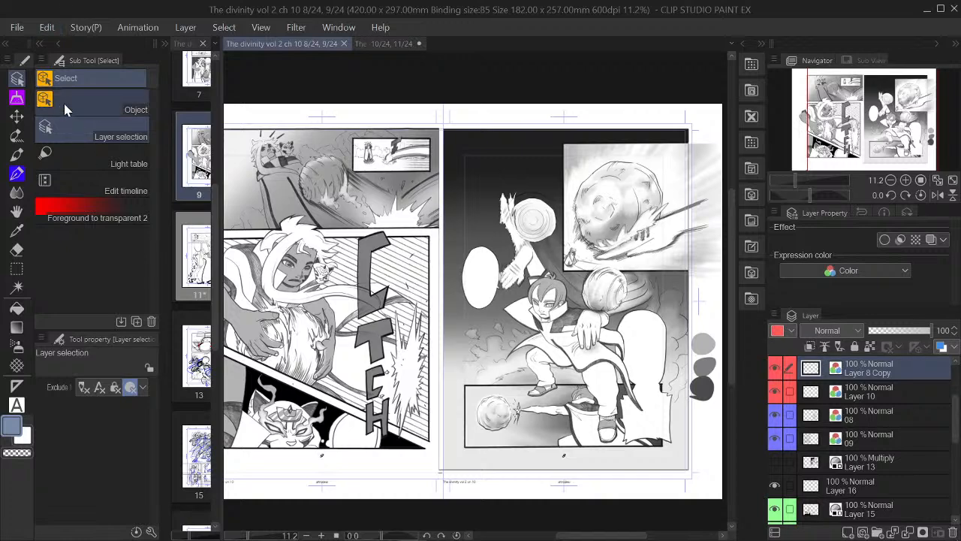
pyautogui.click(390, 46)
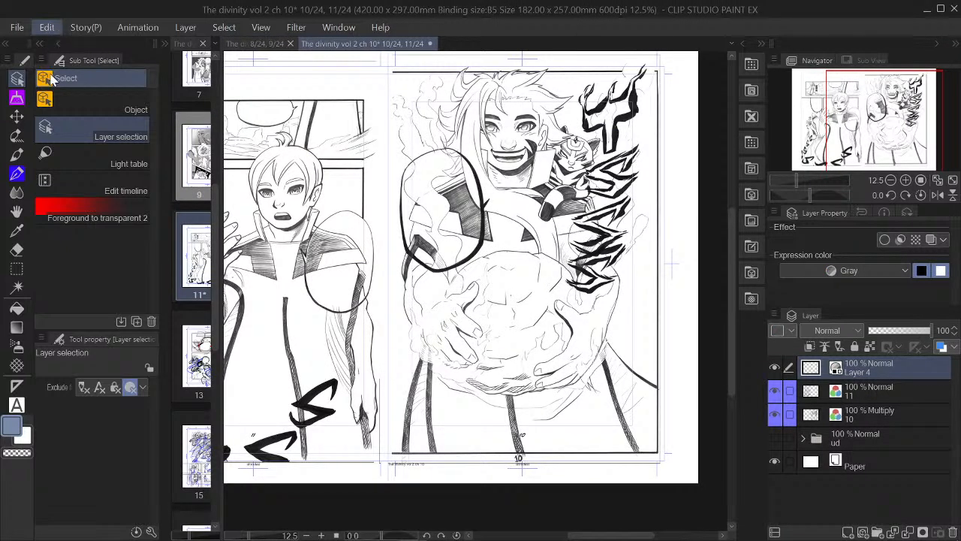
pyautogui.hotkey('ctrl', 'v')
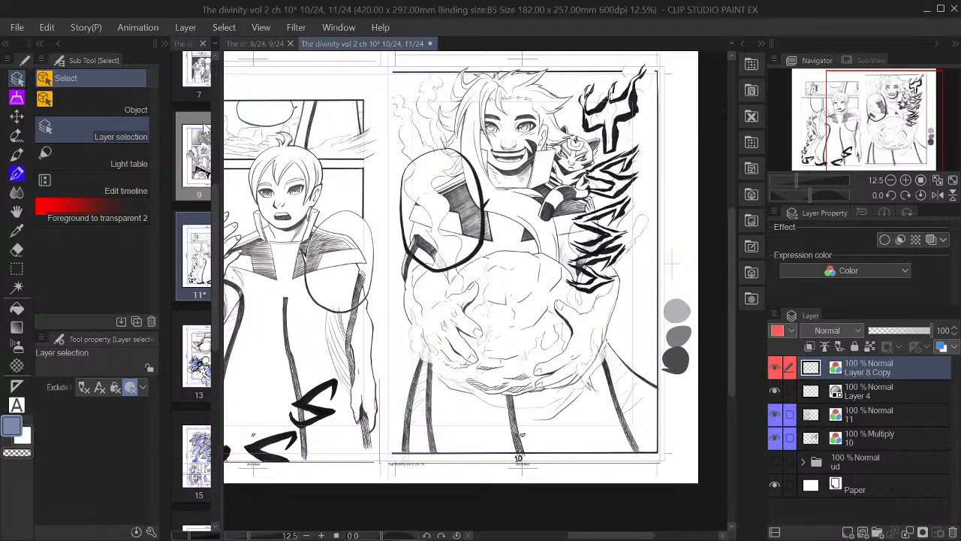
pyautogui.click(877, 114)
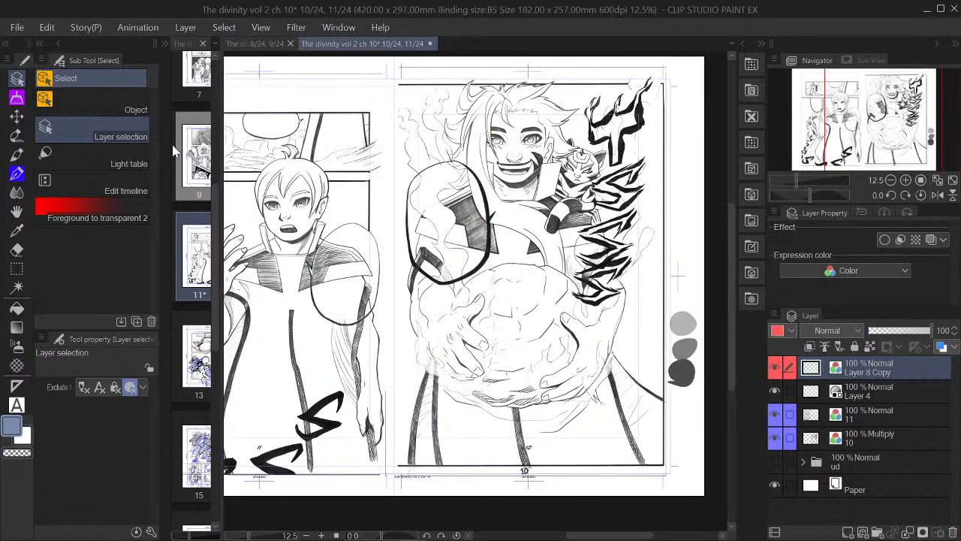
# Sample the lightest grey swatch and fill the face of page 10's grinning figure, using the all-layers Fill
pyautogui.click(15, 311)
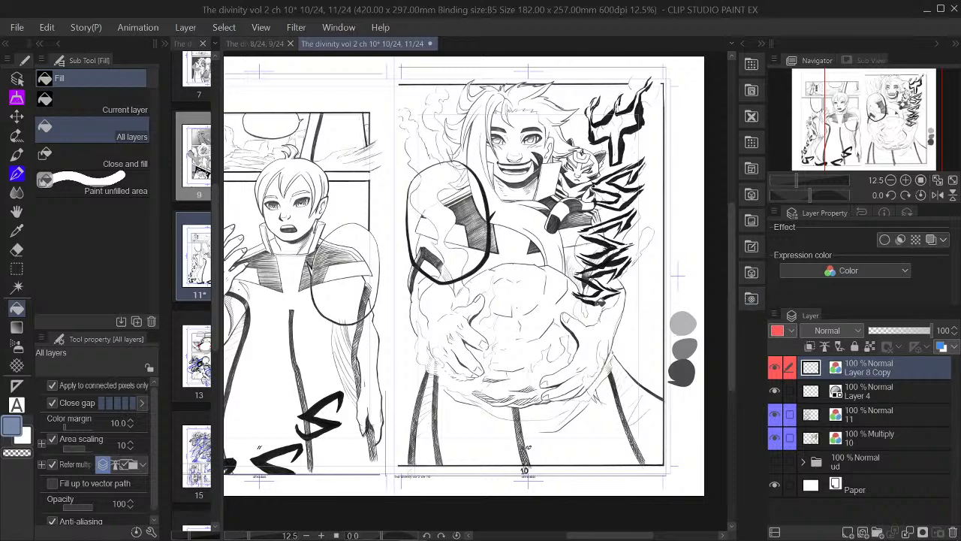
pyautogui.click(17, 231)
pyautogui.click(684, 327)
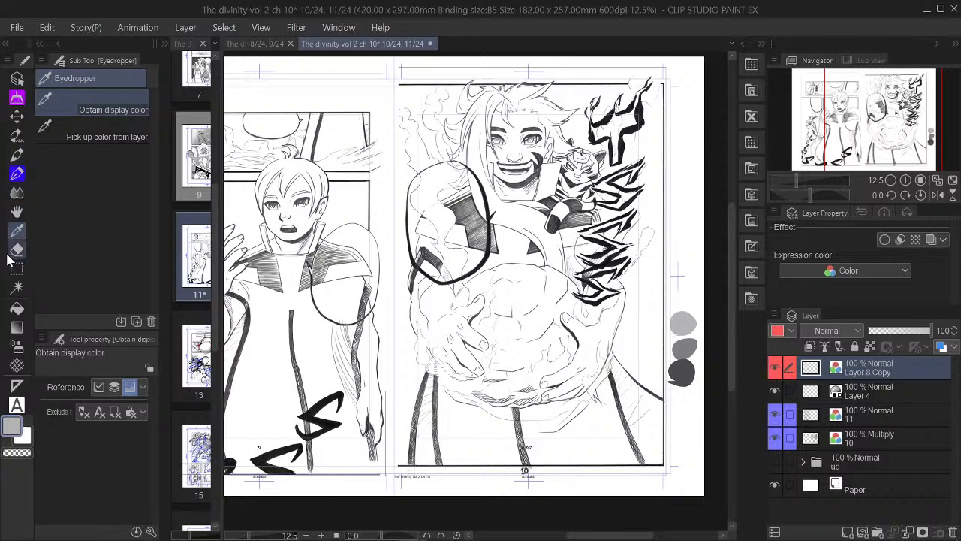
pyautogui.click(16, 308)
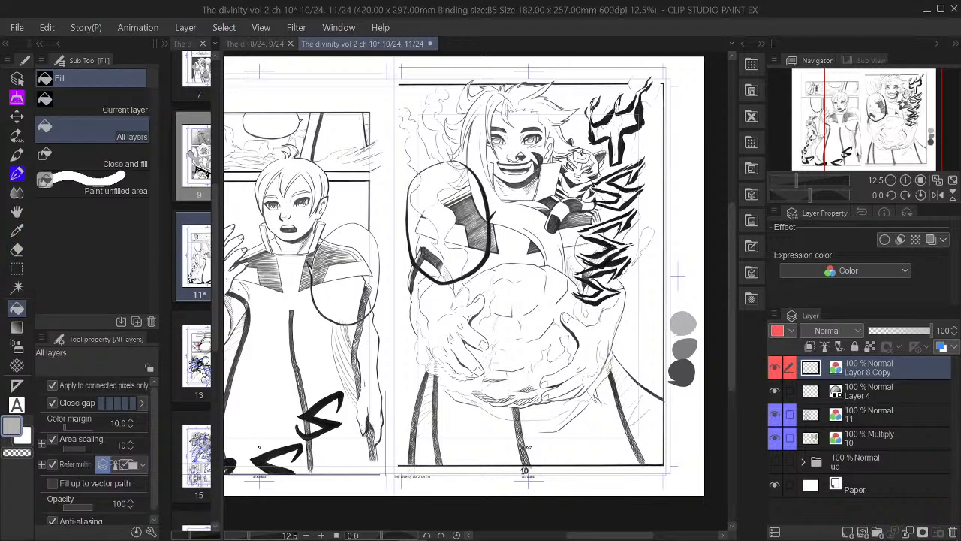
pyautogui.scroll(2, 530, 143)
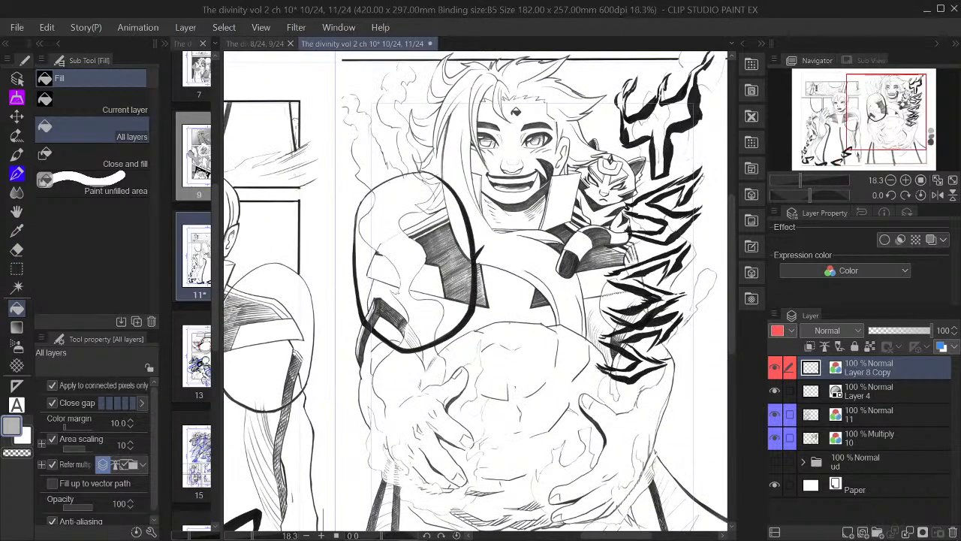
pyautogui.click(524, 117)
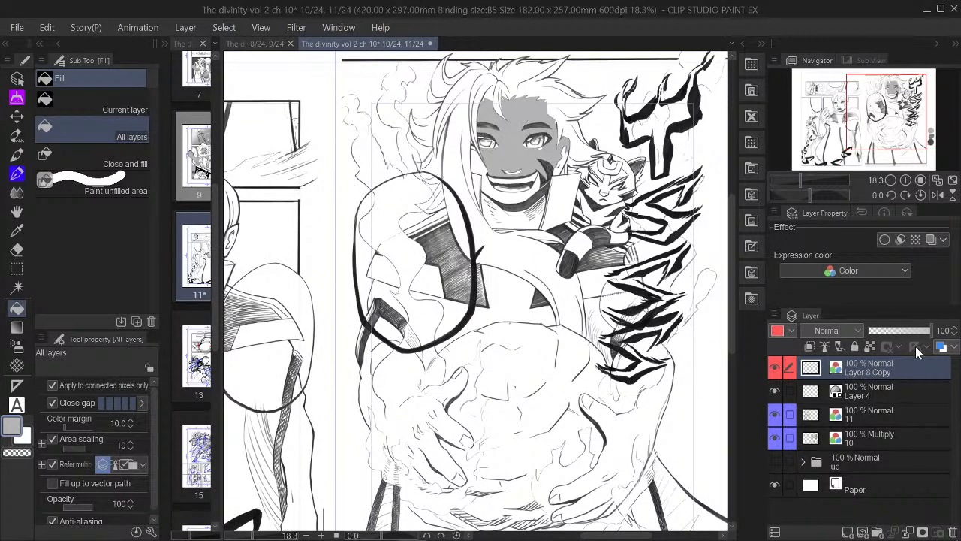
# Set Layer 8 Copy to Multiply and move it below line art layer 10
pyautogui.click(831, 47)
pyautogui.scroll(1, 523, 159)
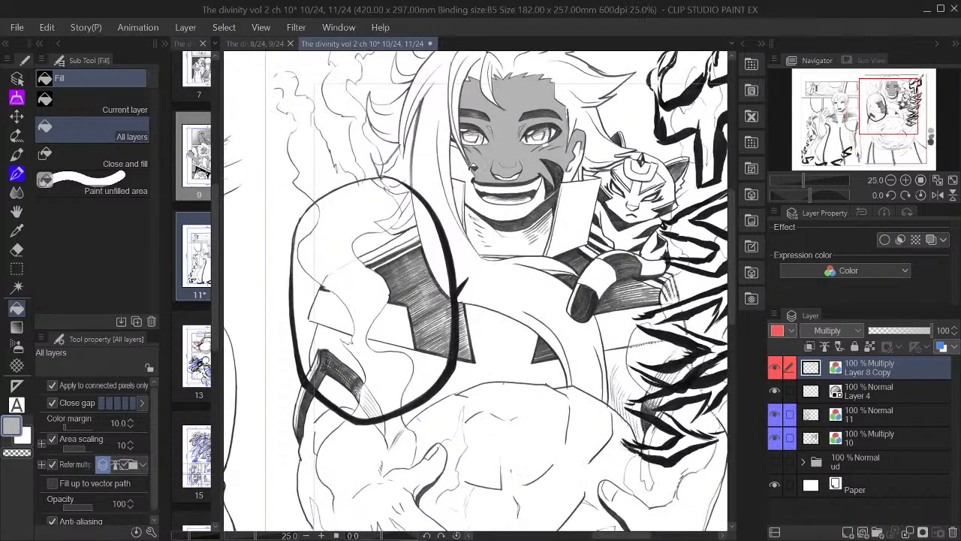
pyautogui.moveTo(906, 375); pyautogui.dragTo(909, 448)
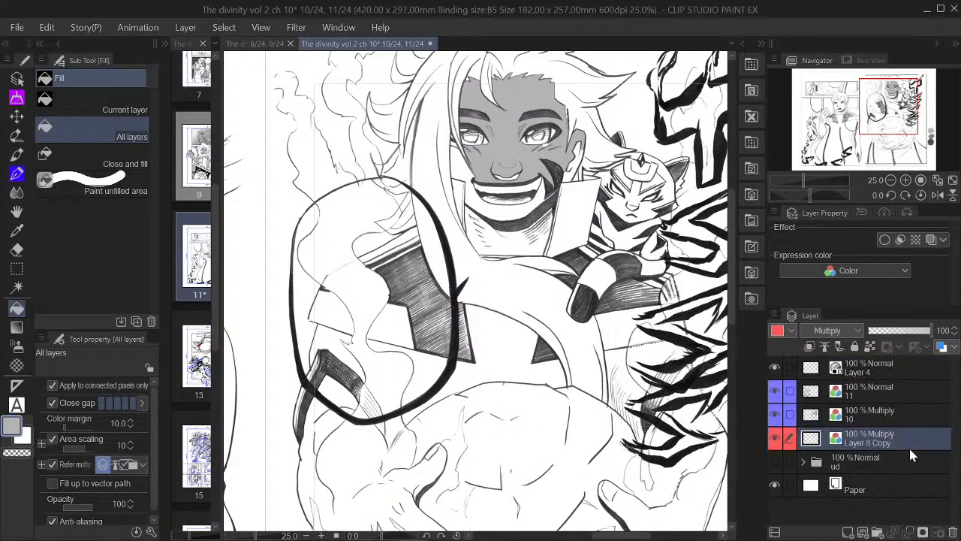
# Fill the grinning figure's ear, chin, underside of the nose and neck with the light grey
pyautogui.scroll(3, 544, 150)
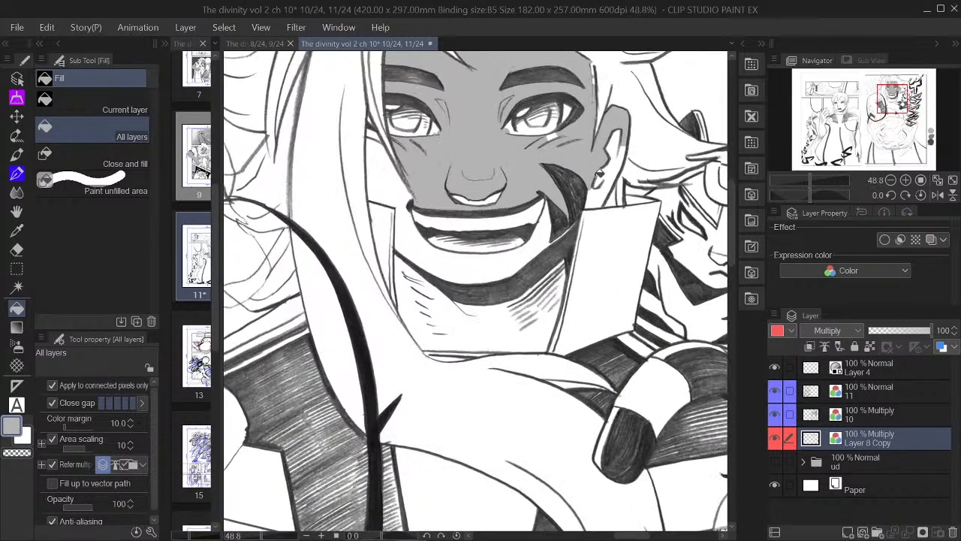
pyautogui.click(609, 187)
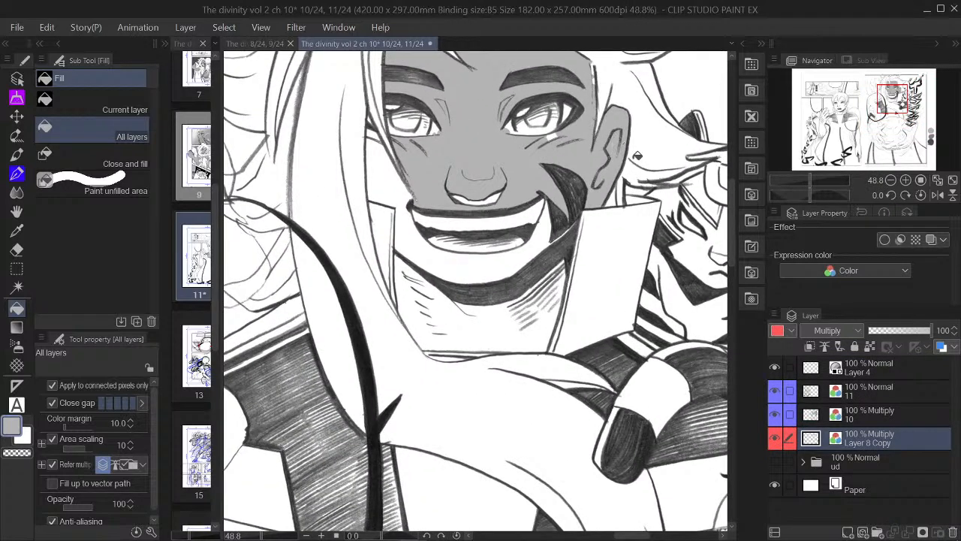
pyautogui.click(493, 275)
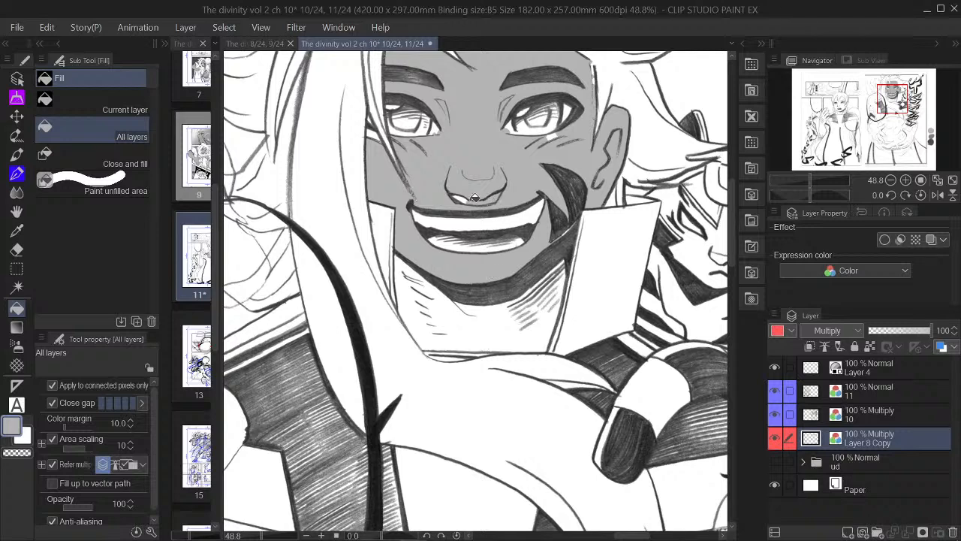
pyautogui.click(475, 315)
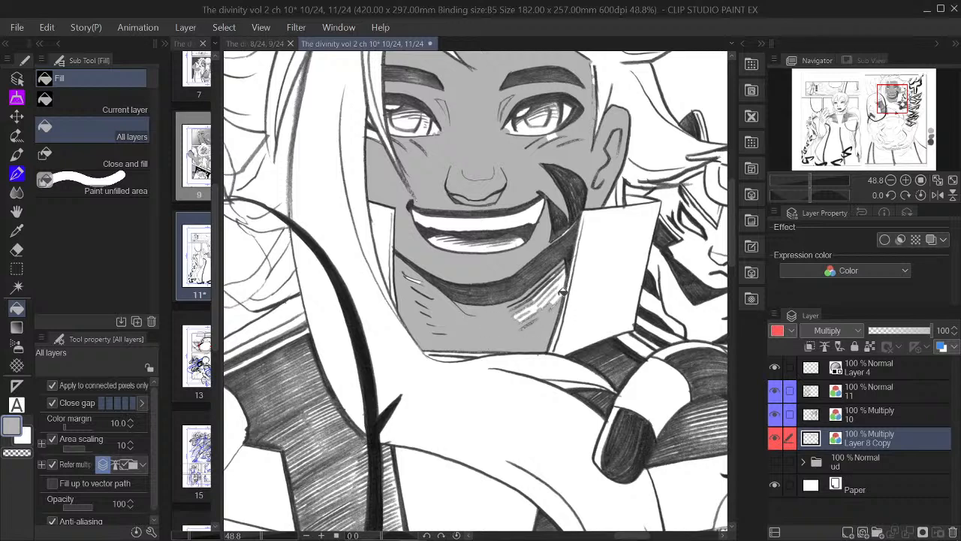
pyautogui.click(530, 311)
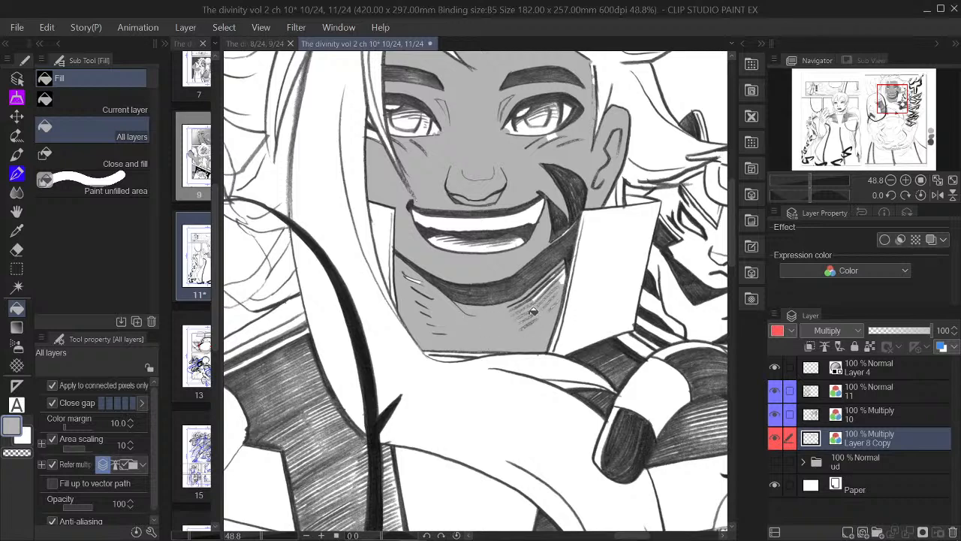
pyautogui.click(547, 291)
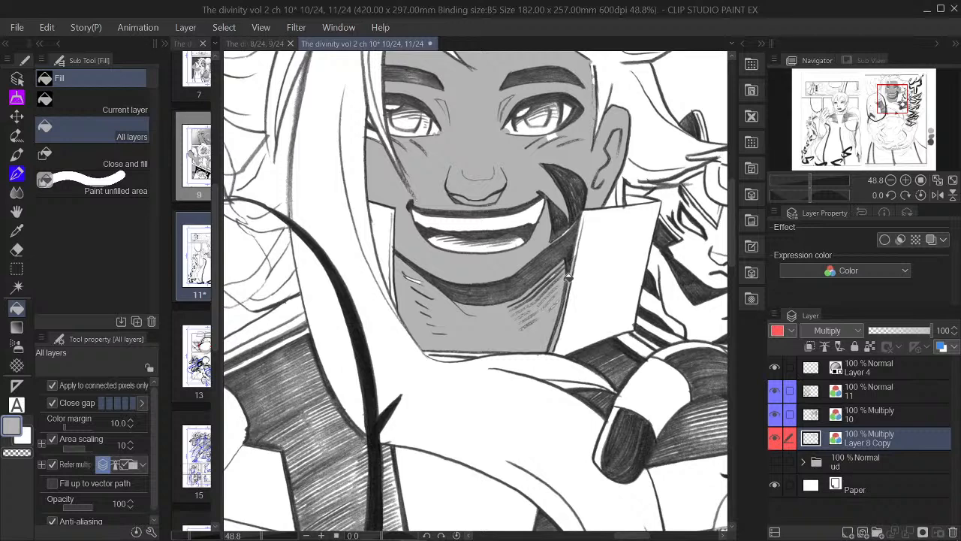
pyautogui.click(46, 27)
pyautogui.click(73, 41)
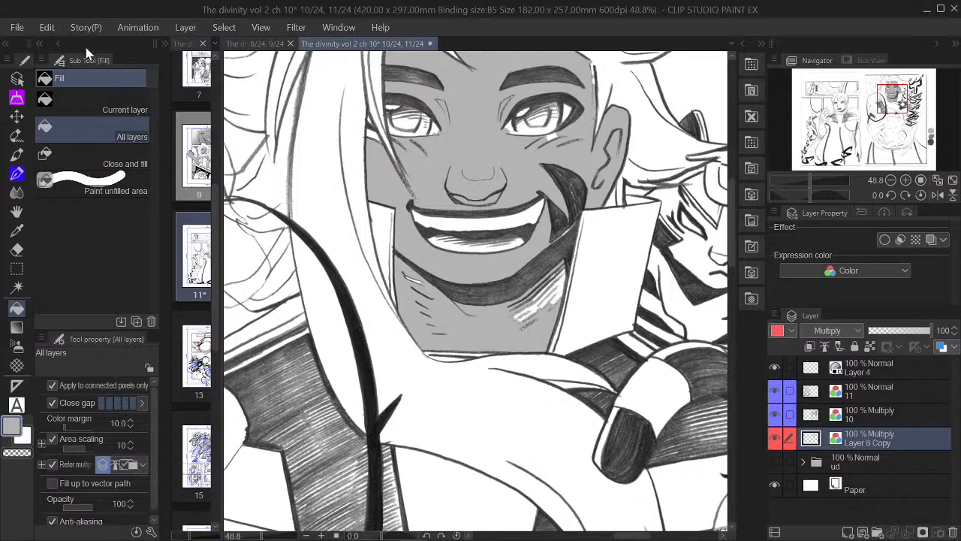
# Fill the remaining white gaps around the hatching on the grinning figure's neck with the light grey
pyautogui.click(557, 293)
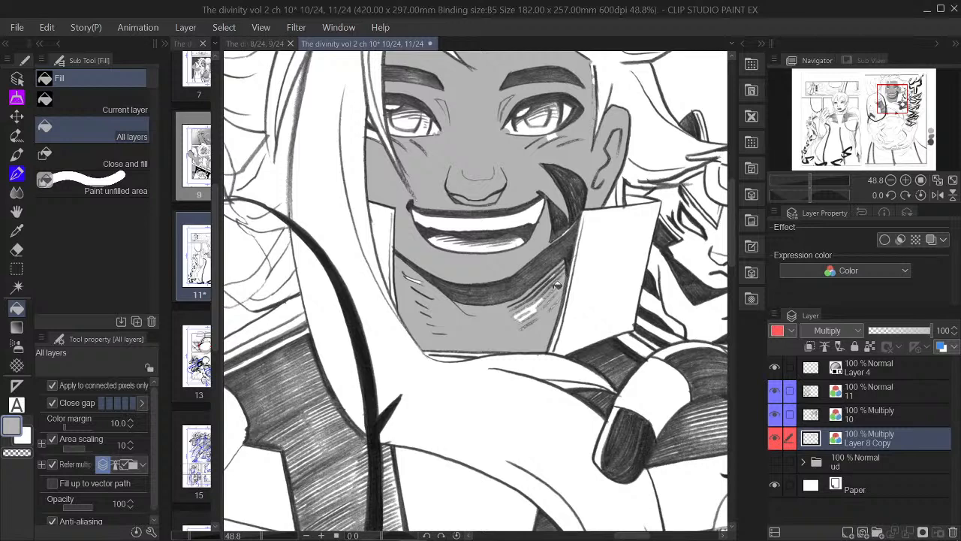
pyautogui.click(534, 305)
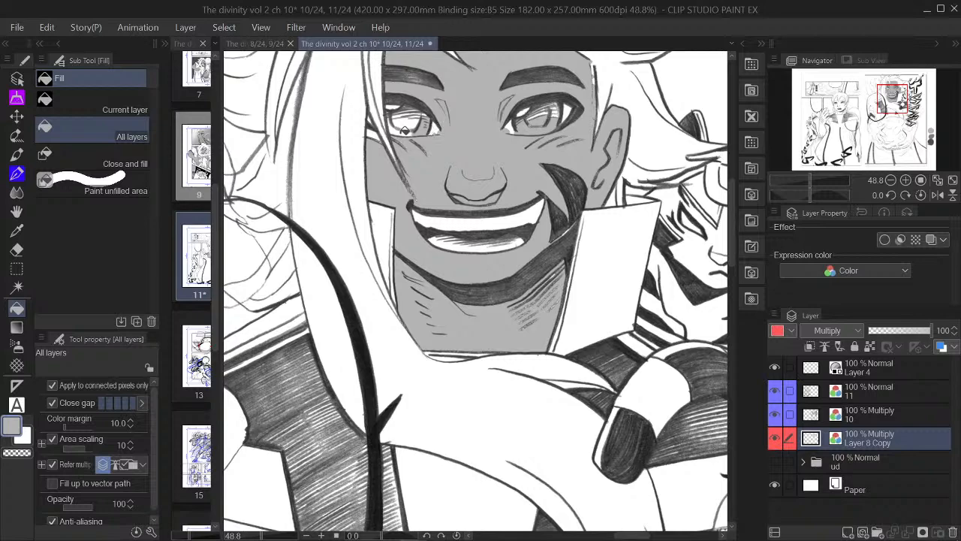
# Fill the grinning figure's forearm and hand beside the large ring on page 10, including the skin inside the sleeve cuff
pyautogui.scroll(-6, 535, 136)
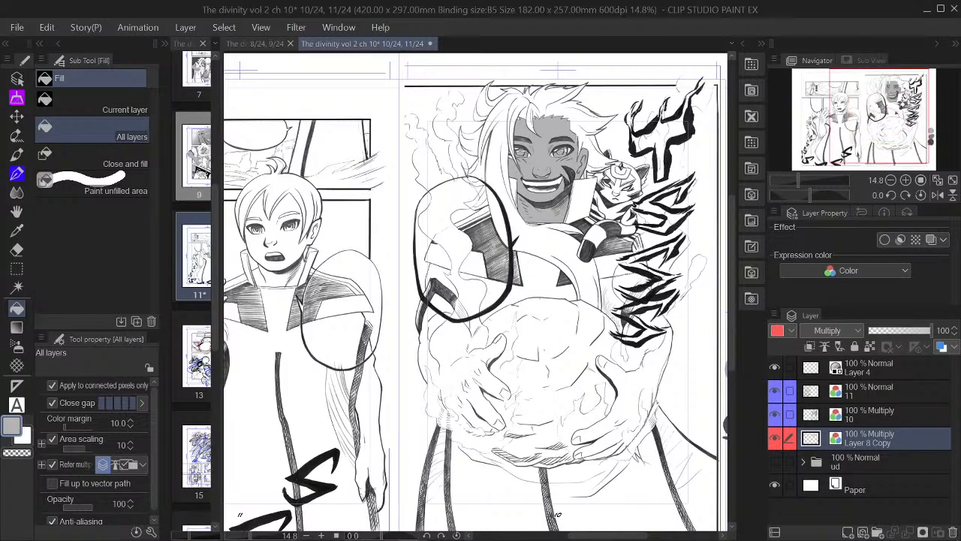
pyautogui.scroll(4, 452, 350)
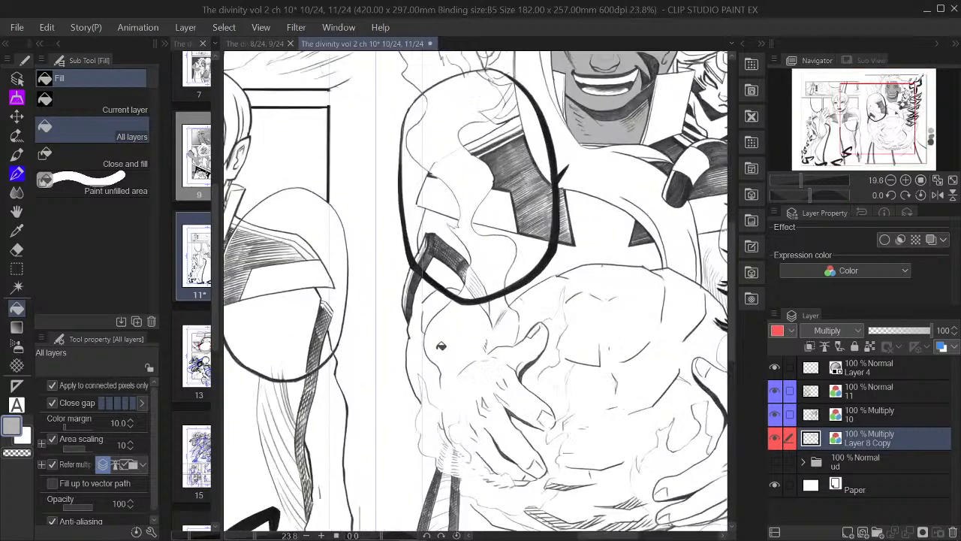
pyautogui.click(421, 360)
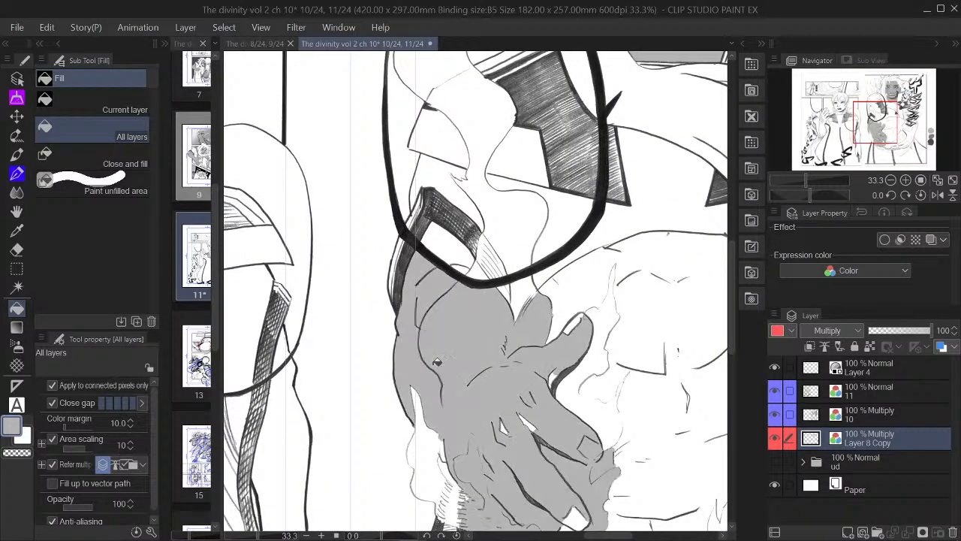
pyautogui.click(460, 251)
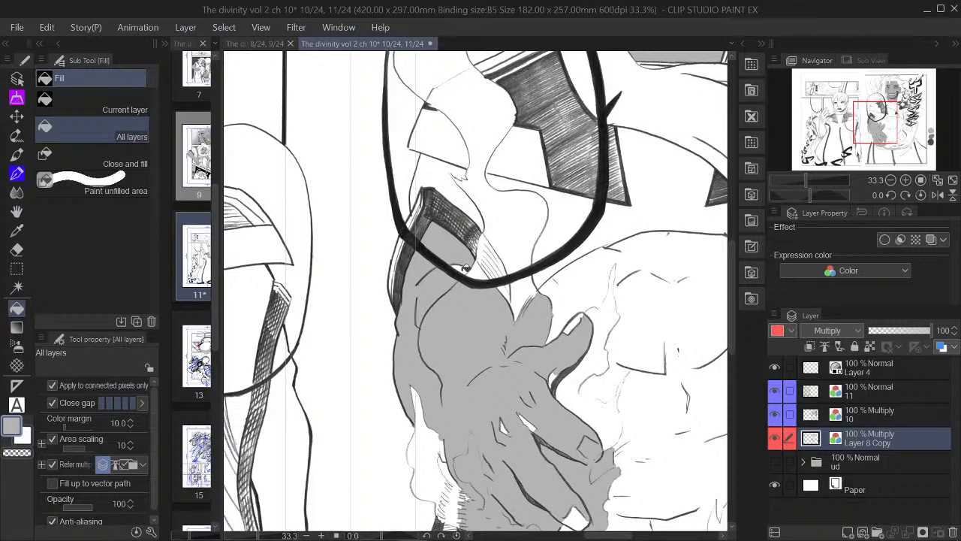
# Fill the leftover white fingernails and the gaps between the fingers of that hand with the light grey
pyautogui.scroll(-2, 633, 343)
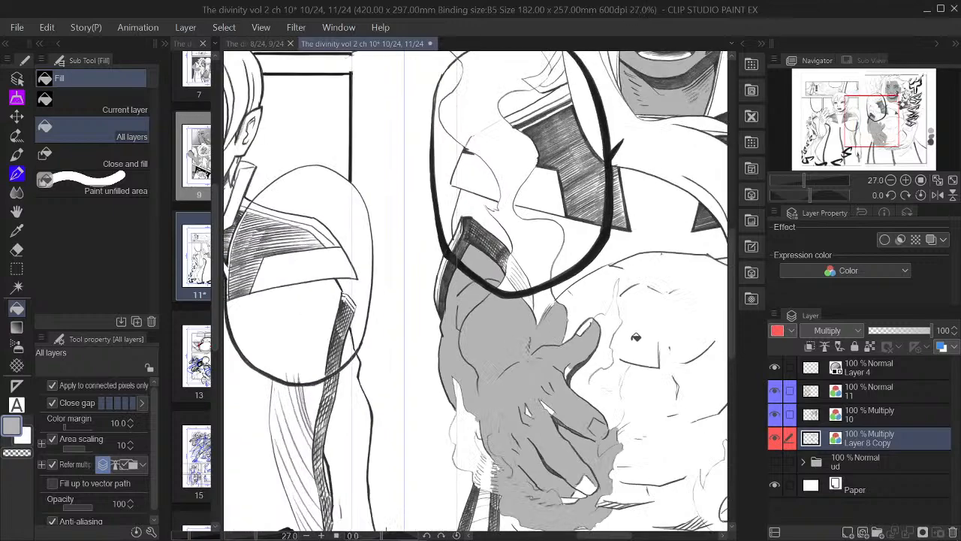
pyautogui.scroll(2, 491, 354)
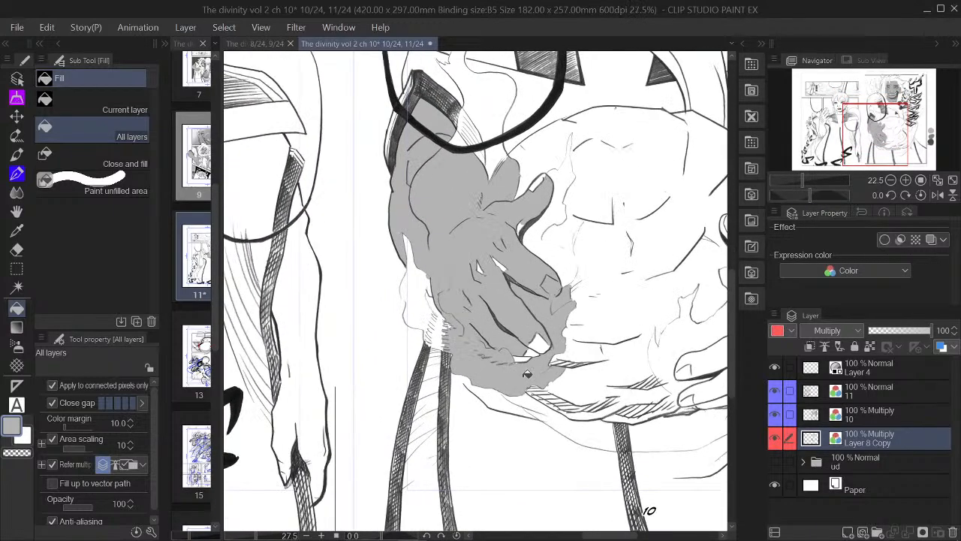
pyautogui.click(549, 338)
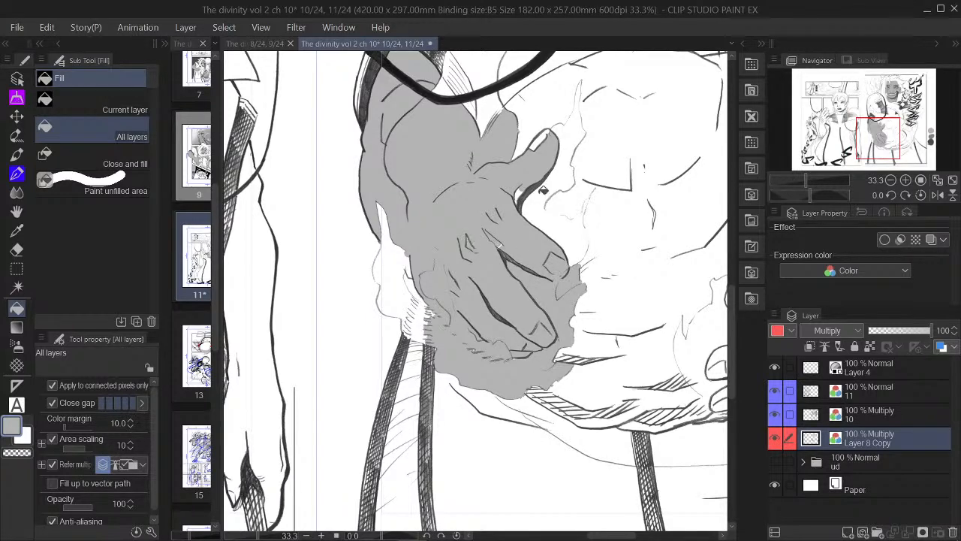
pyautogui.scroll(5, 493, 254)
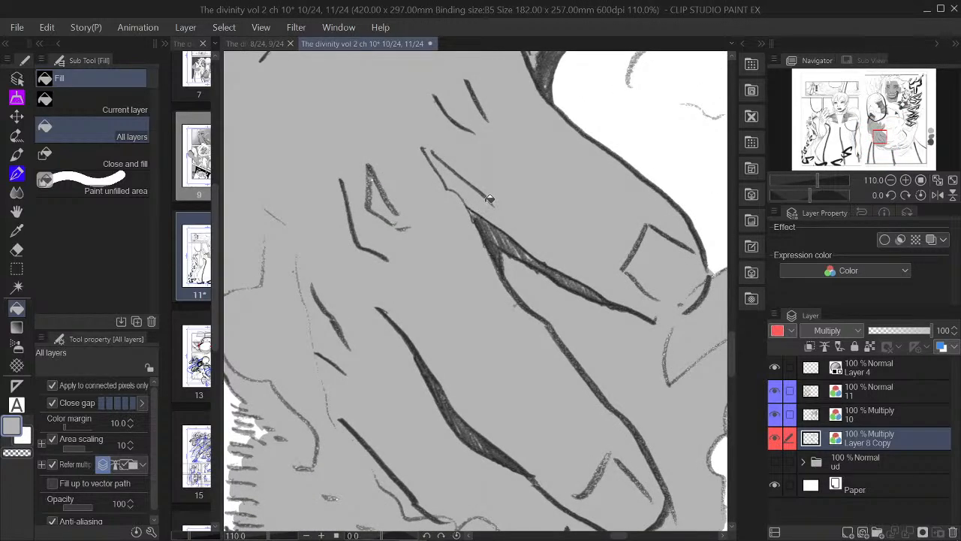
# Fill the grinning figure's other hand on the boulder, including its fingers, with the light grey
pyautogui.scroll(-7, 489, 199)
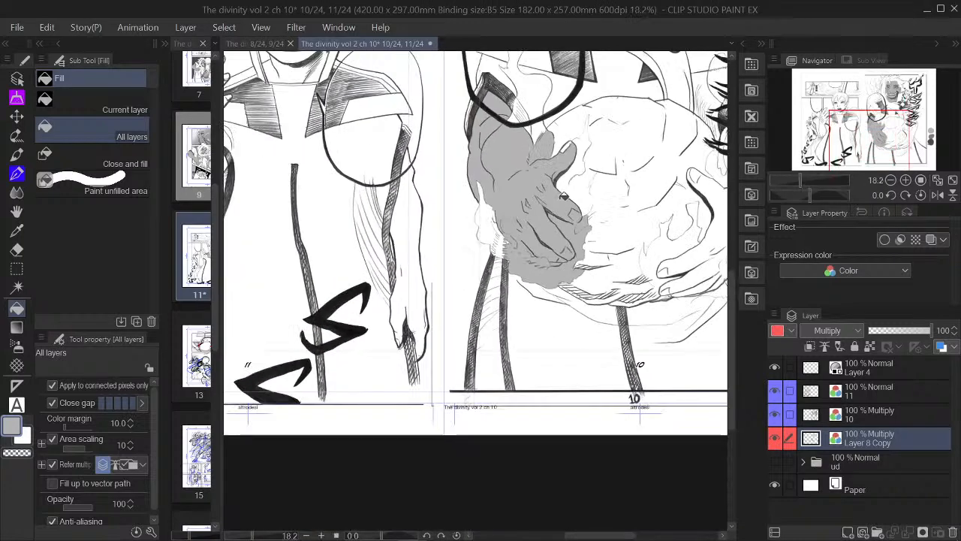
pyautogui.click(720, 233)
pyautogui.moveTo(851, 132); pyautogui.dragTo(873, 126)
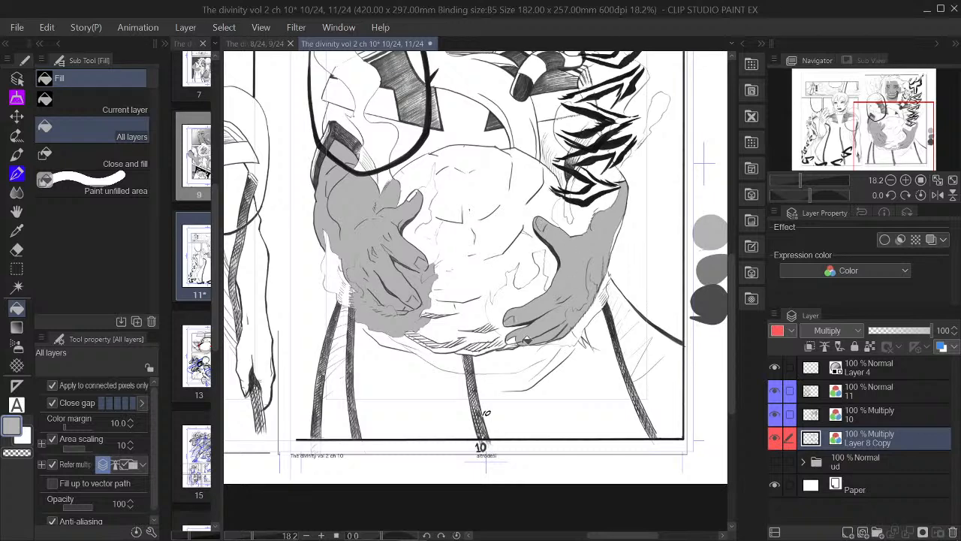
pyautogui.scroll(3, 516, 339)
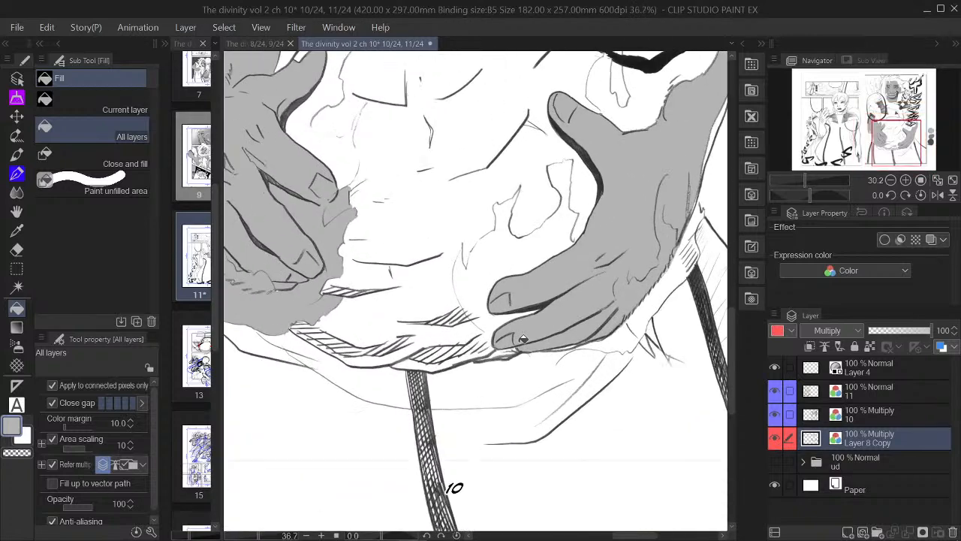
pyautogui.scroll(-3, 621, 292)
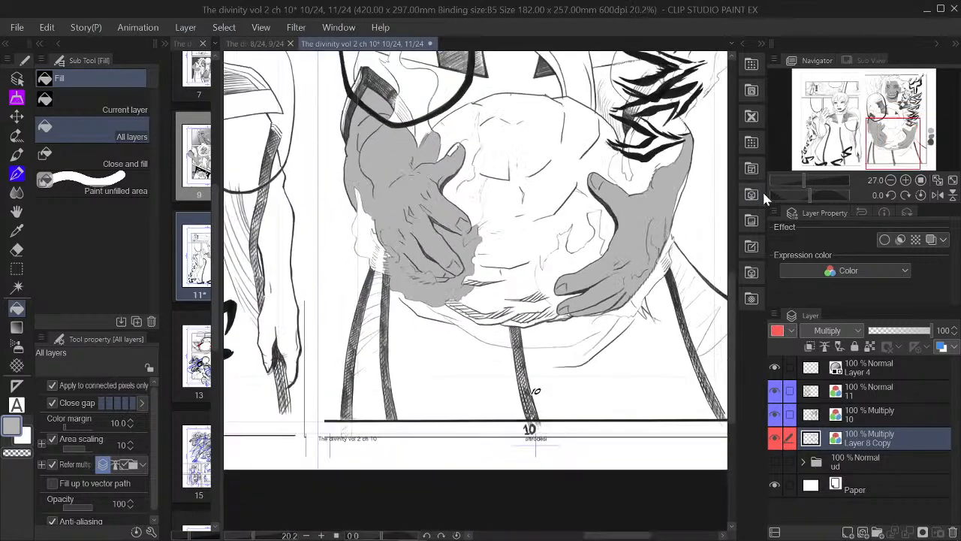
# Fill the forearm areas behind the sound-effect lettering and the patch above the thumb with the light grey
pyautogui.scroll(2, 678, 183)
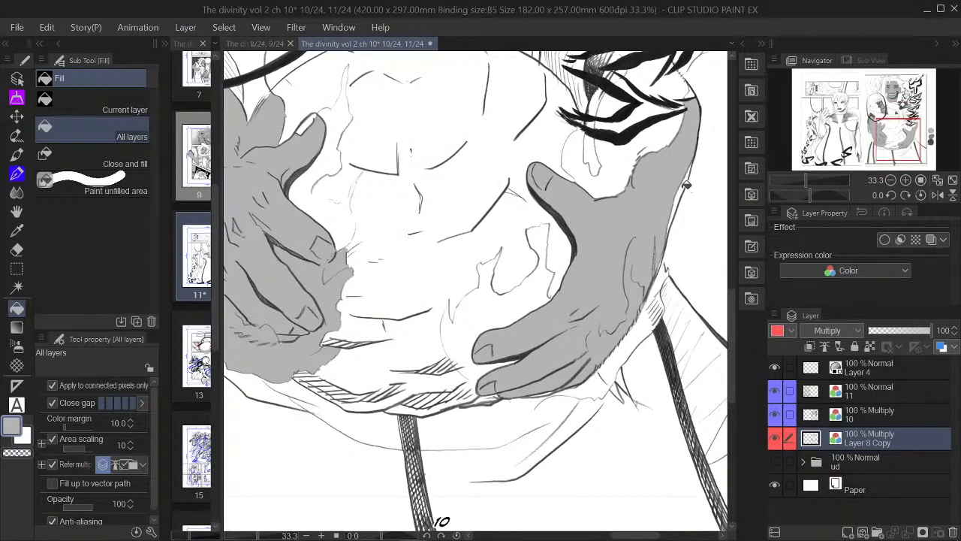
pyautogui.scroll(-3, 654, 187)
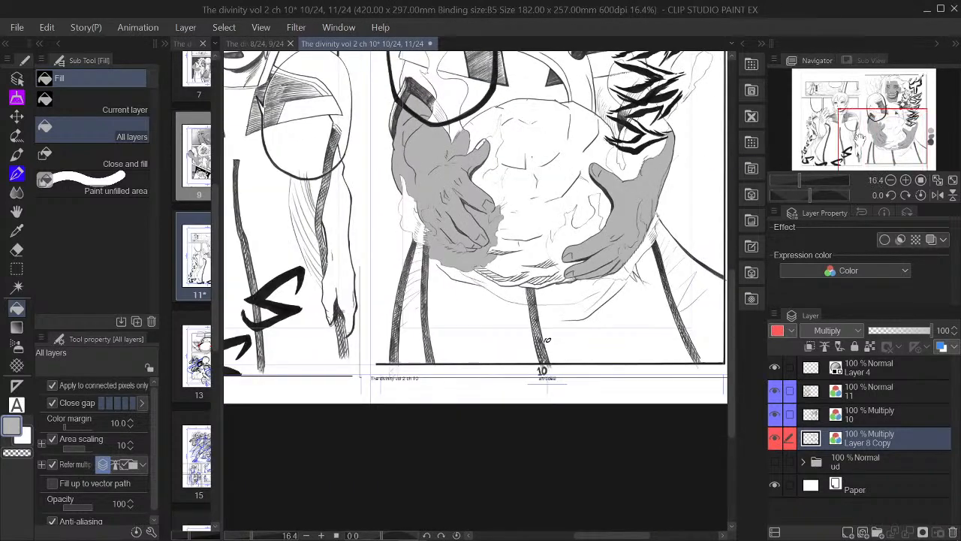
pyautogui.scroll(4, 547, 340)
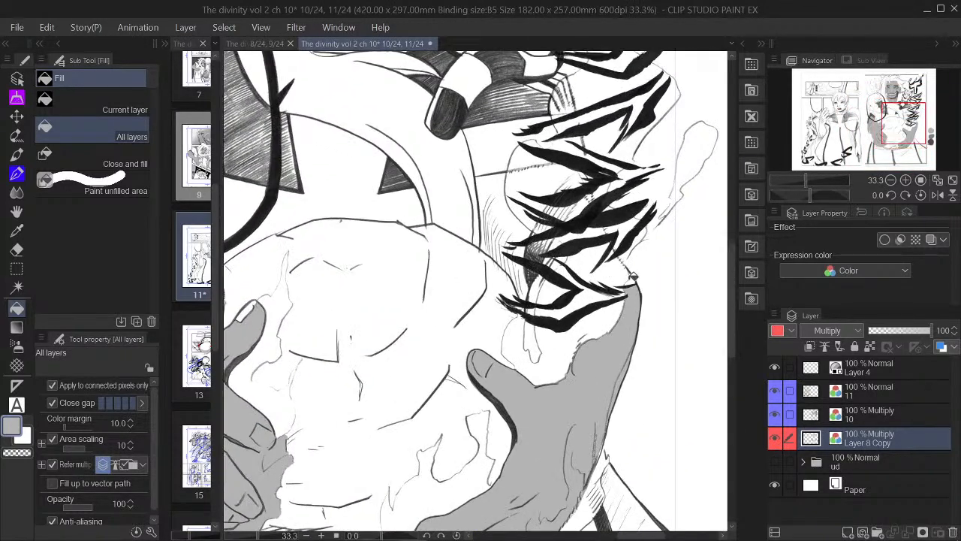
pyautogui.scroll(-2, 581, 253)
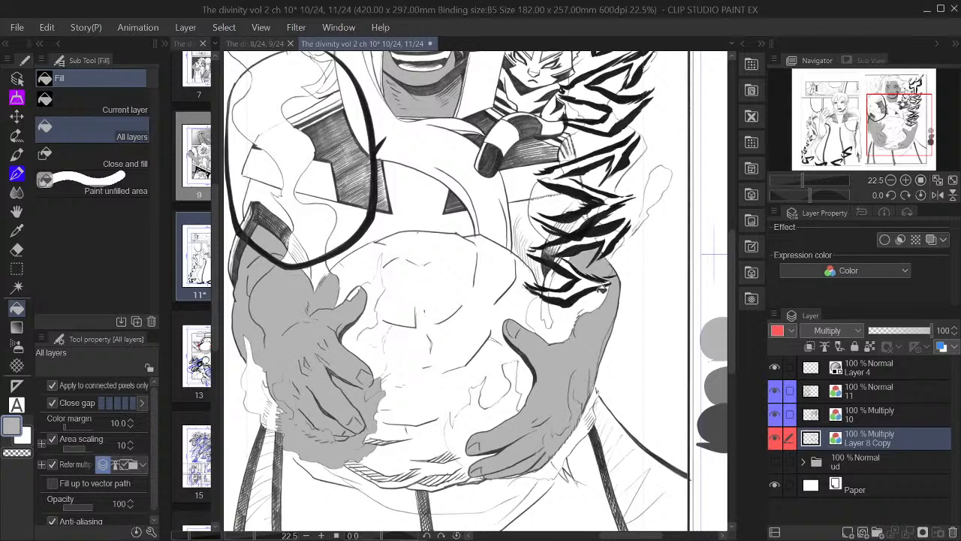
pyautogui.click(603, 297)
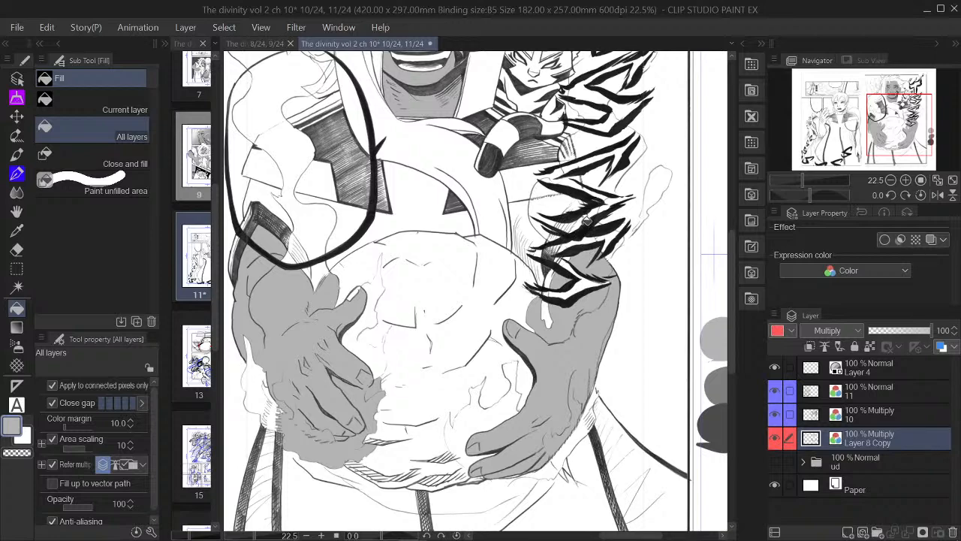
# Fill the small tiger's forehead ornament and the brow markings on both sides of it with the light grey
pyautogui.scroll(-3, 617, 227)
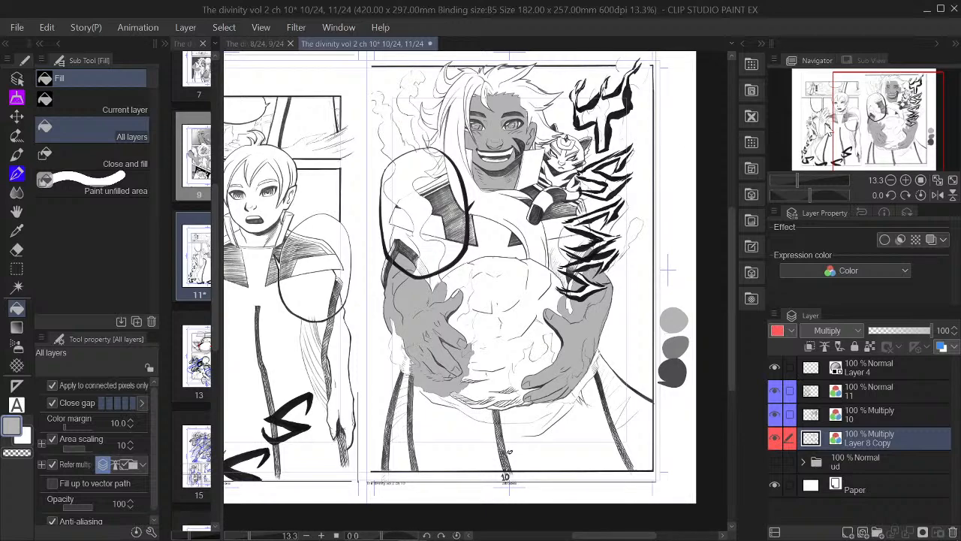
pyautogui.moveTo(858, 124); pyautogui.dragTo(857, 120)
pyautogui.scroll(5, 577, 175)
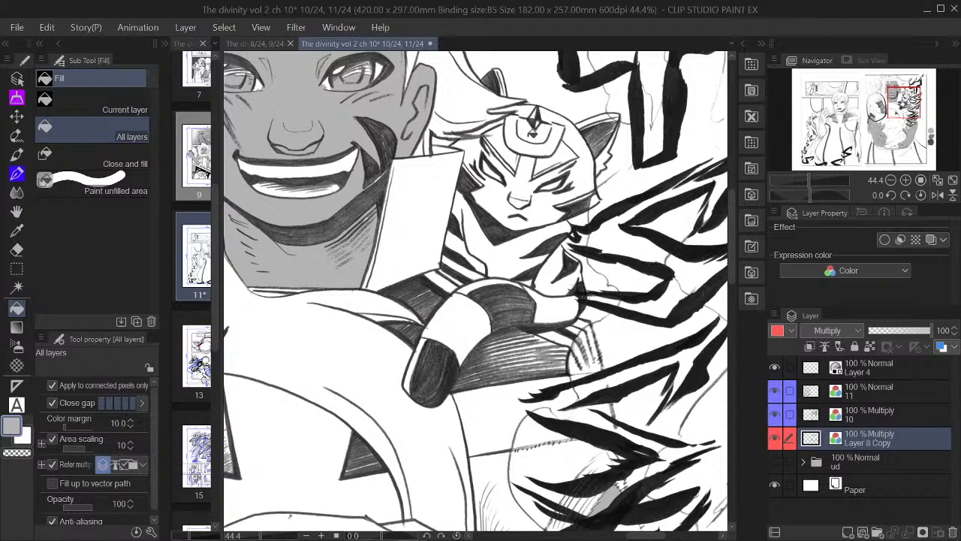
pyautogui.click(528, 146)
pyautogui.click(505, 142)
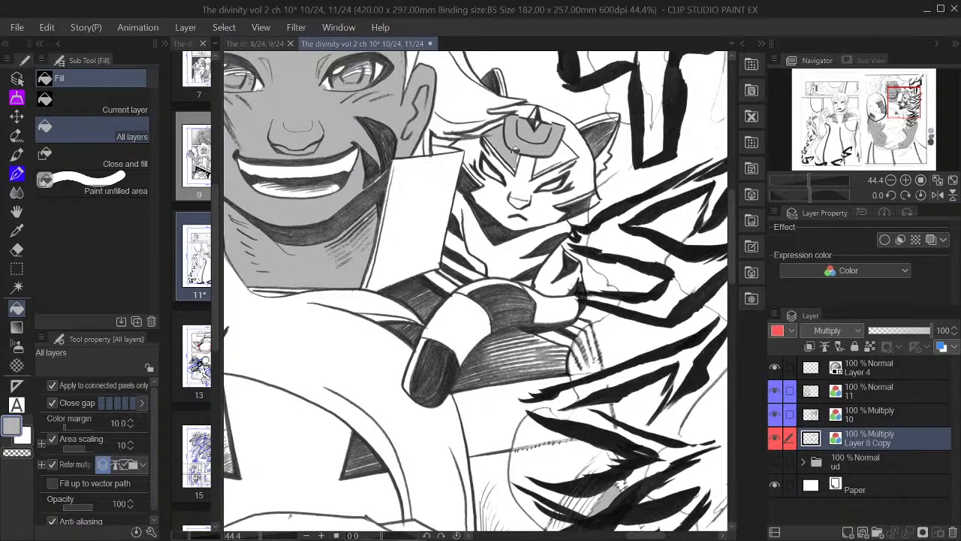
pyautogui.click(560, 164)
# Fill the leftover white sliver along the edge of the tiger's brow marking with the light grey
pyautogui.scroll(4, 562, 176)
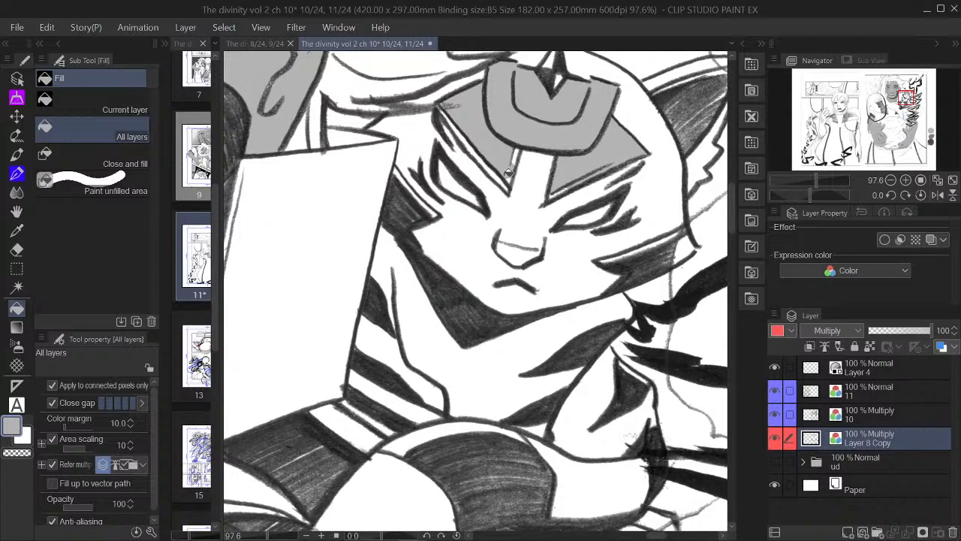
pyautogui.click(502, 179)
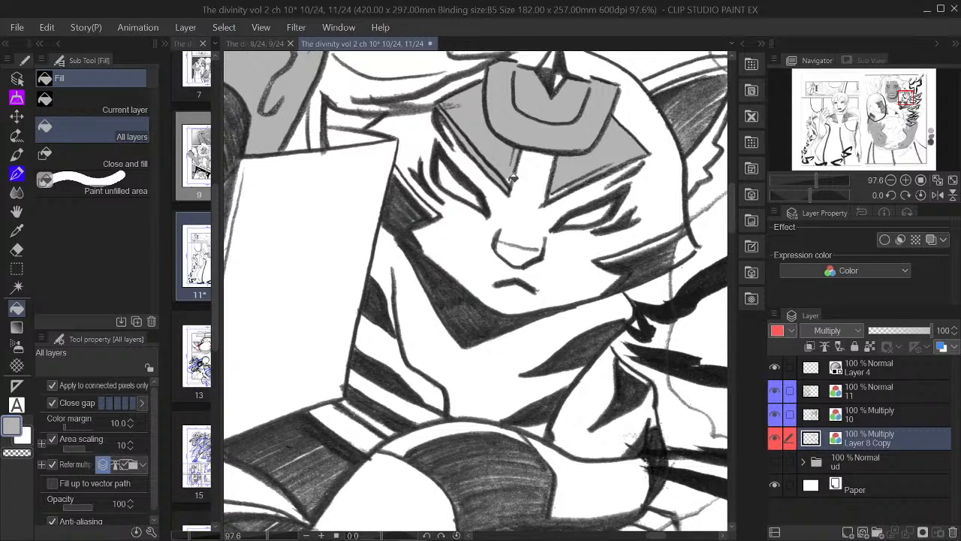
pyautogui.scroll(2, 568, 187)
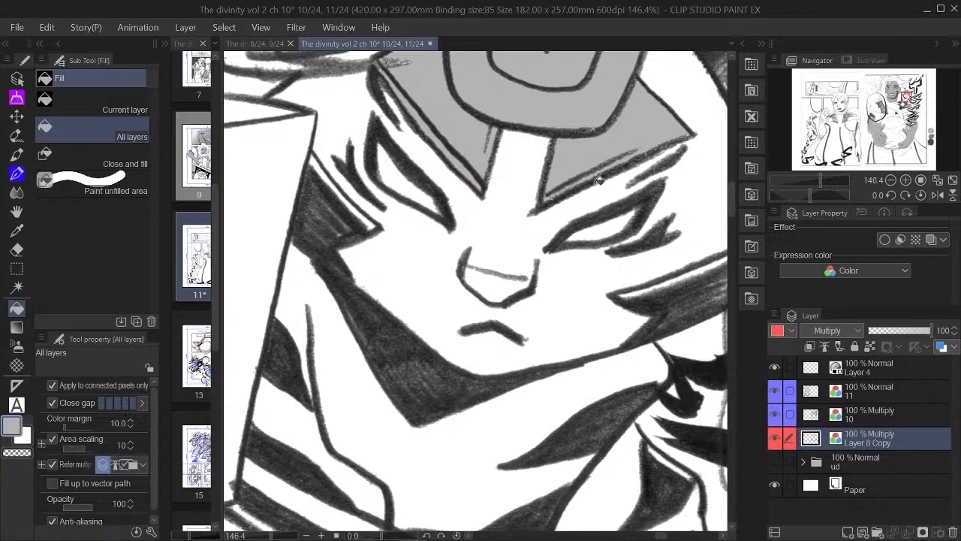
# Fill both arms and hands of the small long-haired figure in page 11's top panel with the light grey
pyautogui.scroll(-5, 597, 182)
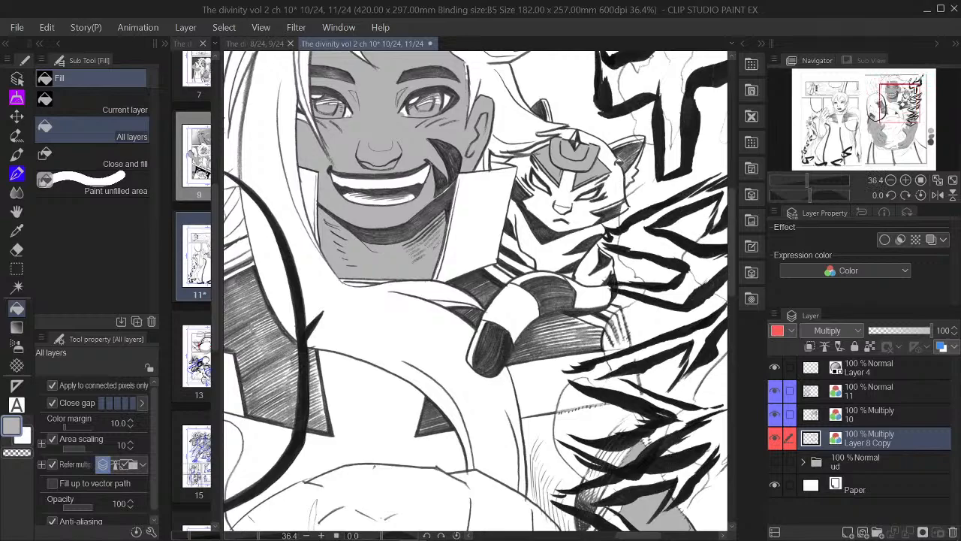
pyautogui.scroll(-3, 610, 182)
pyautogui.scroll(-1, 610, 181)
pyautogui.moveTo(540, 241); pyautogui.dragTo(792, 215)
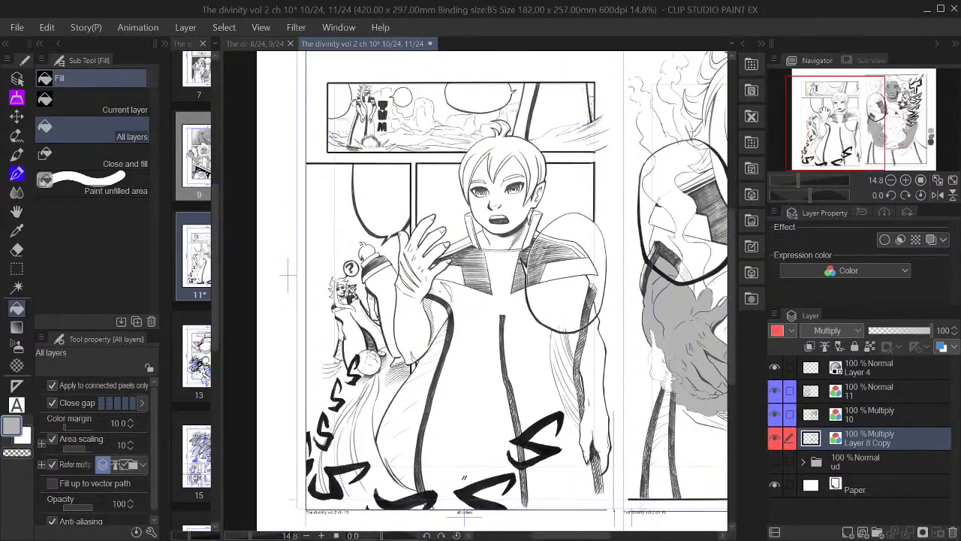
pyautogui.scroll(3, 413, 129)
pyautogui.moveTo(416, 132); pyautogui.dragTo(470, 175)
pyautogui.scroll(2, 469, 175)
pyautogui.scroll(1, 470, 176)
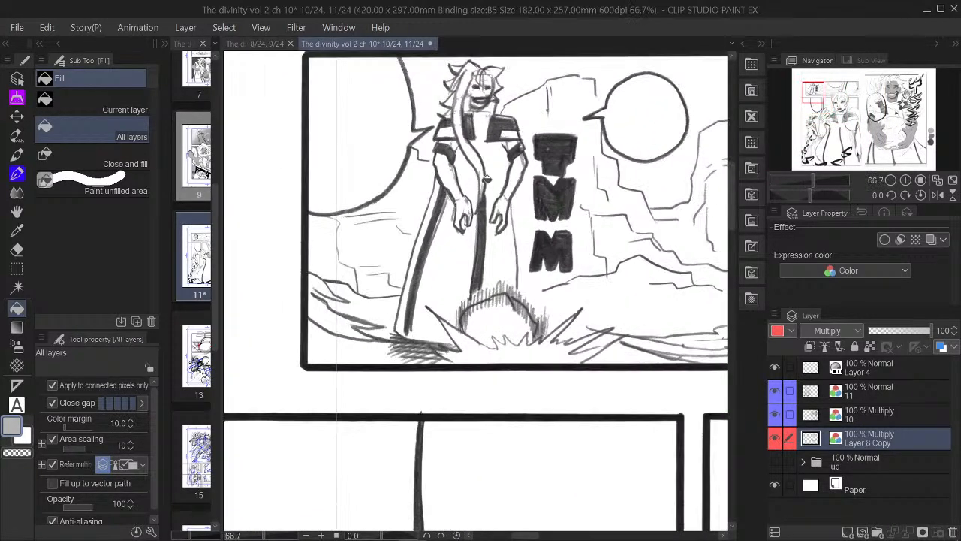
pyautogui.click(522, 169)
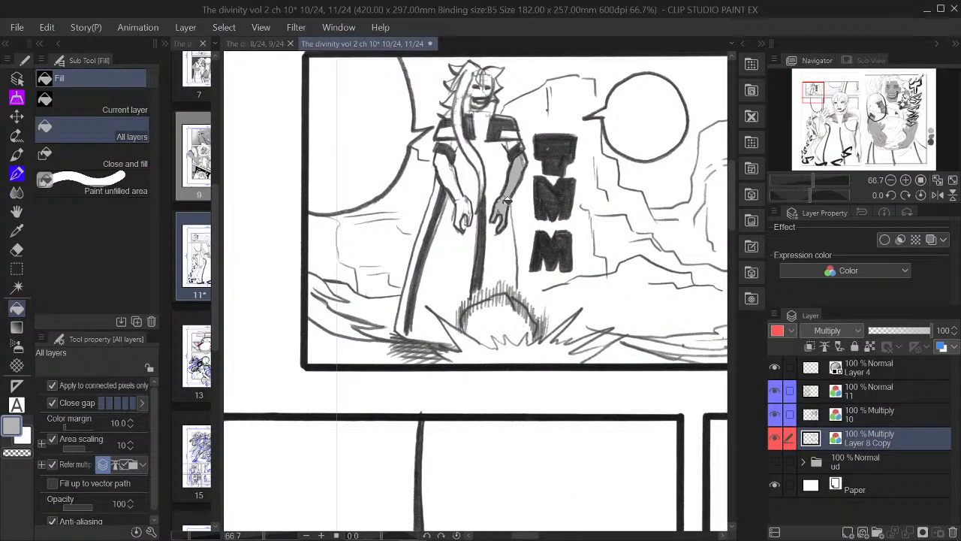
pyautogui.click(449, 172)
pyautogui.click(465, 213)
pyautogui.scroll(3, 475, 197)
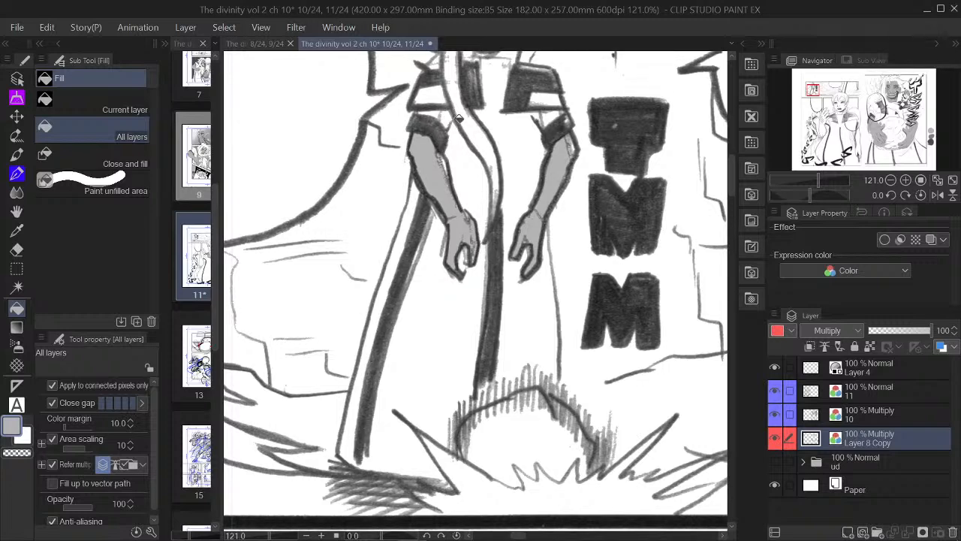
# Fill the small long-haired figure's face, forehead and chin in page 11's top panel with the light grey
pyautogui.scroll(-2, 508, 144)
pyautogui.moveTo(820, 98); pyautogui.dragTo(822, 91)
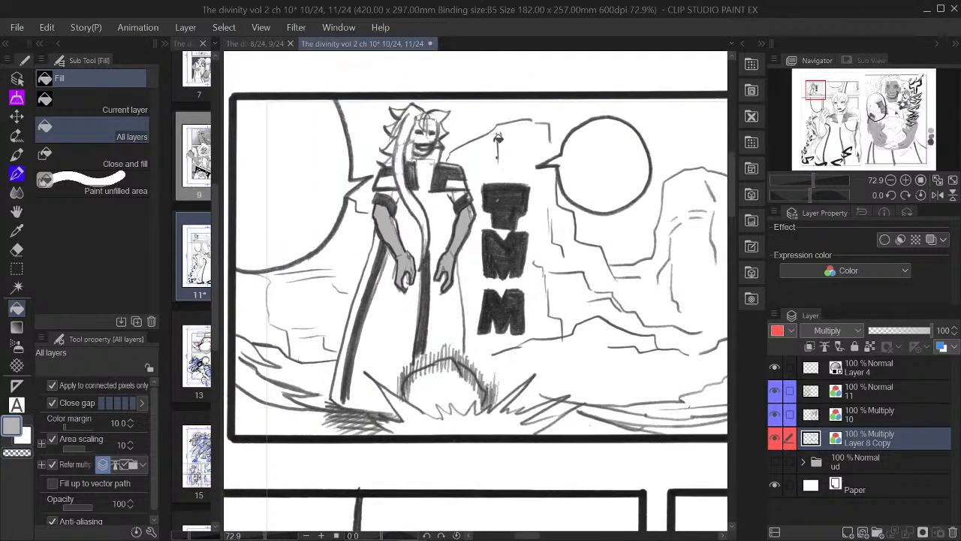
pyautogui.scroll(2, 436, 154)
pyautogui.click(437, 136)
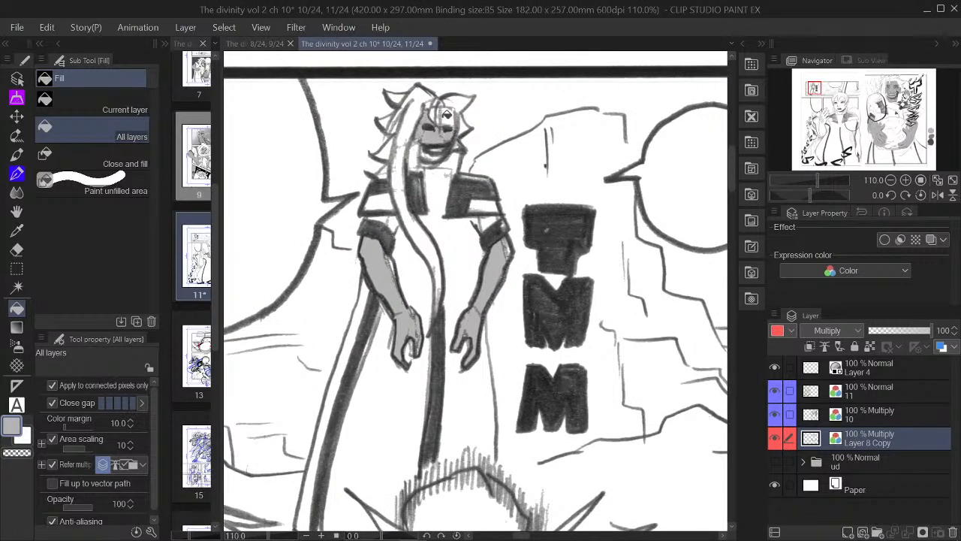
pyautogui.click(452, 114)
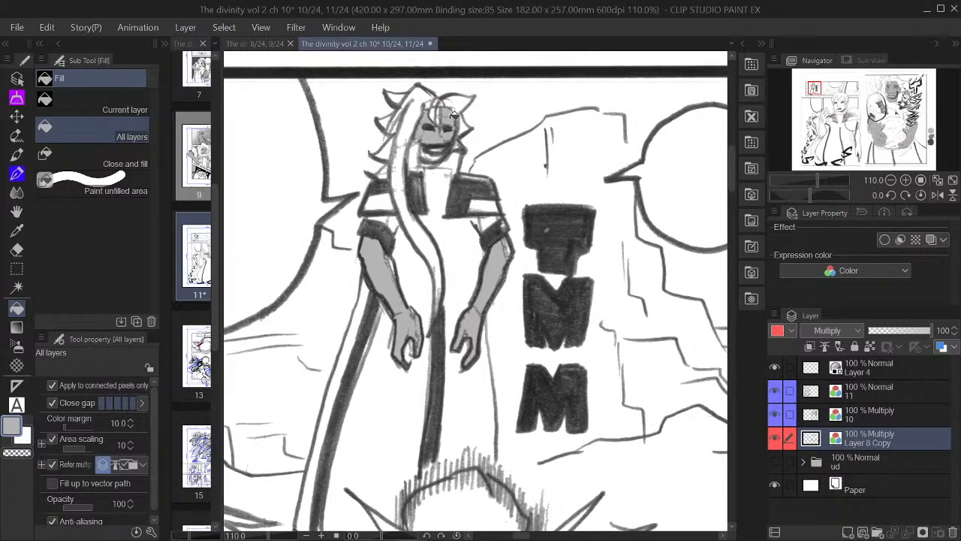
pyautogui.click(433, 157)
pyautogui.click(429, 153)
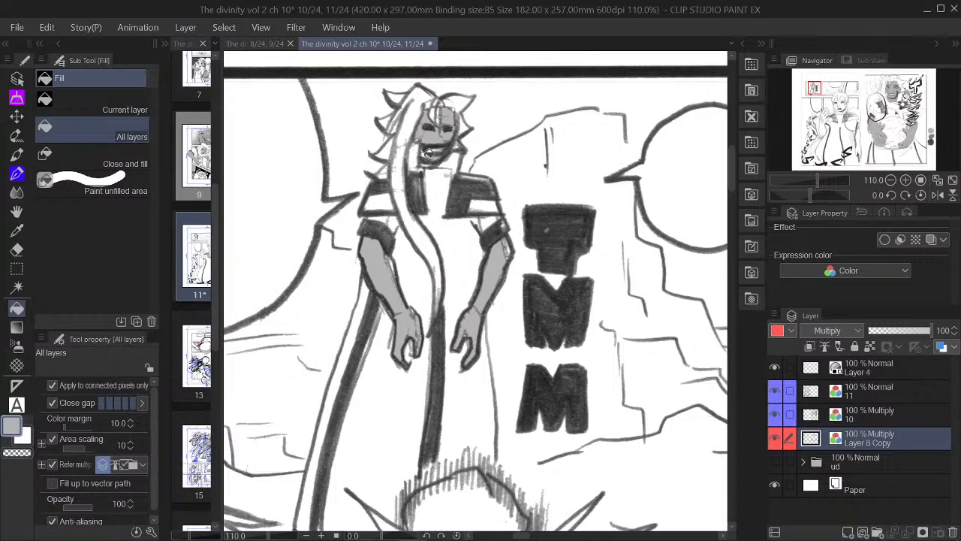
pyautogui.scroll(-5, 508, 223)
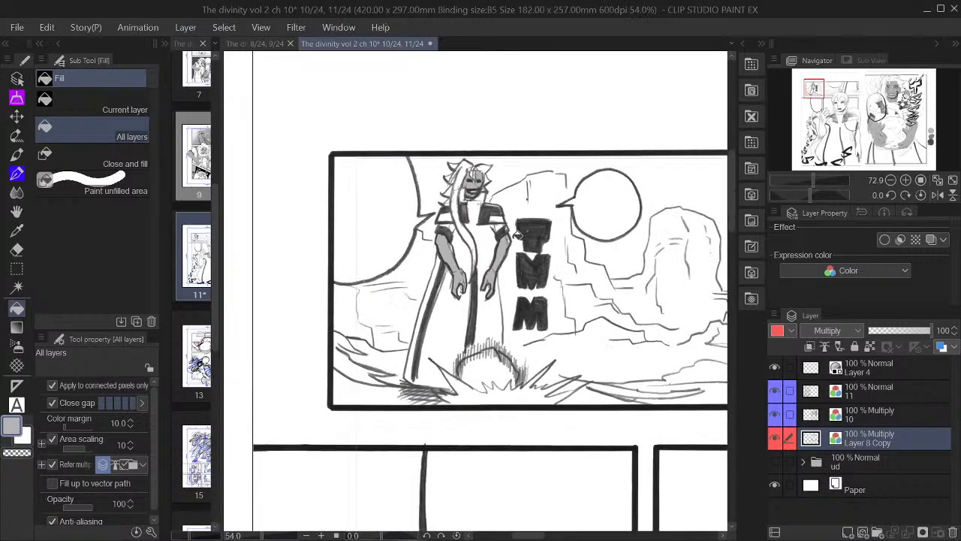
# Fill the short-haired character's hair on page 11, including the curled tuft on top, with the light grey
pyautogui.moveTo(822, 97); pyautogui.dragTo(844, 117)
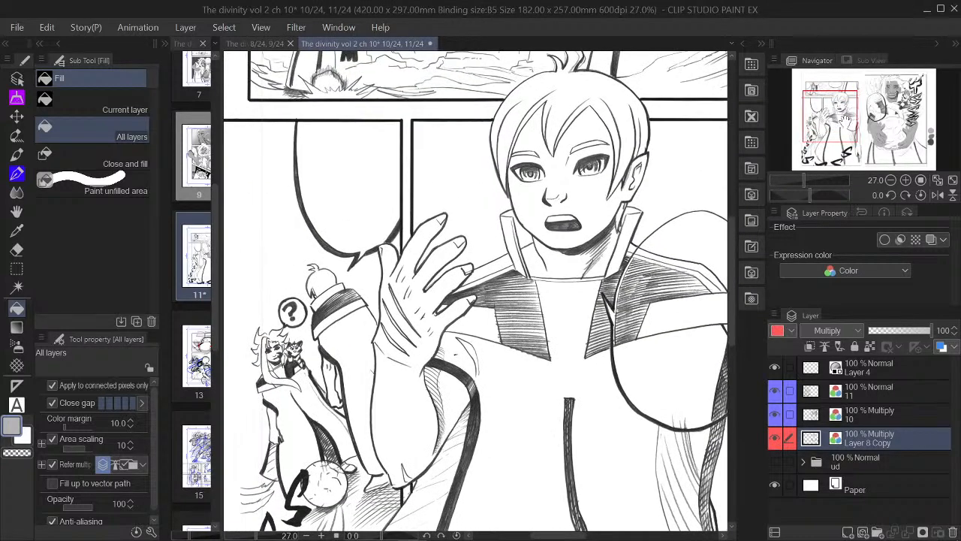
pyautogui.click(568, 87)
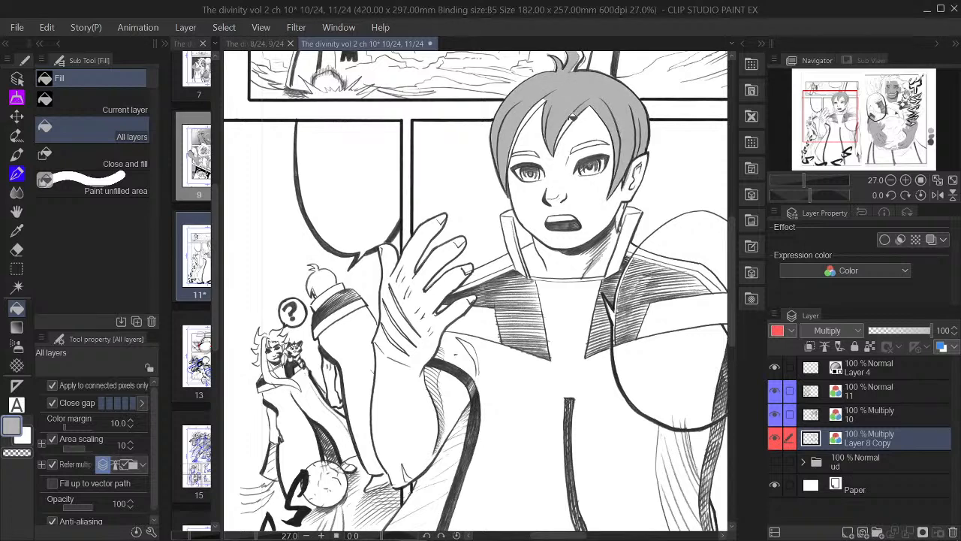
pyautogui.click(537, 105)
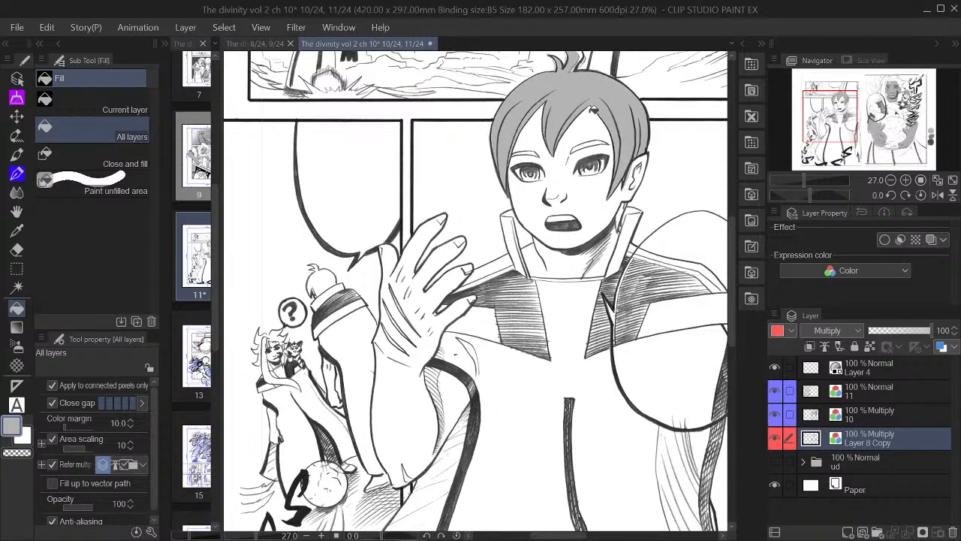
pyautogui.scroll(3, 589, 81)
pyautogui.scroll(3, 571, 150)
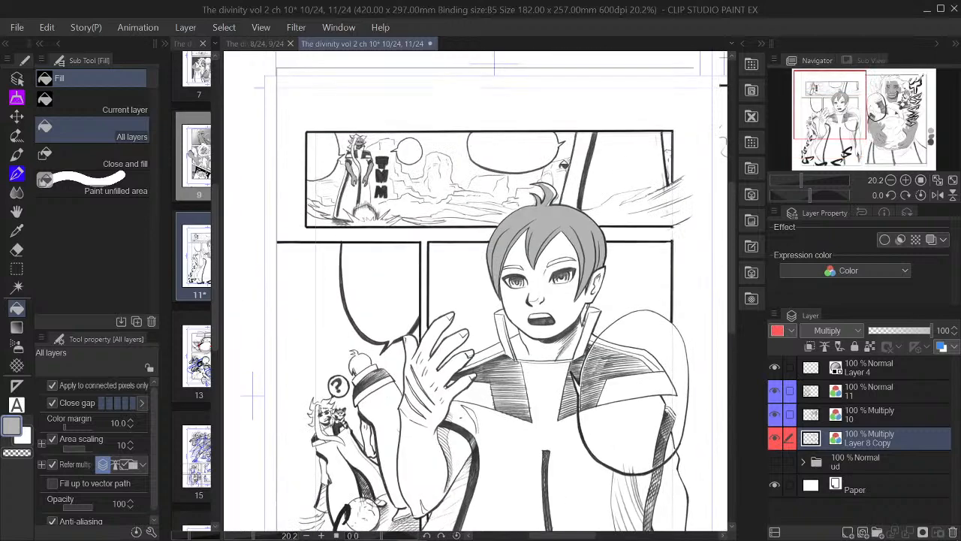
pyautogui.scroll(3, 562, 183)
pyautogui.click(550, 191)
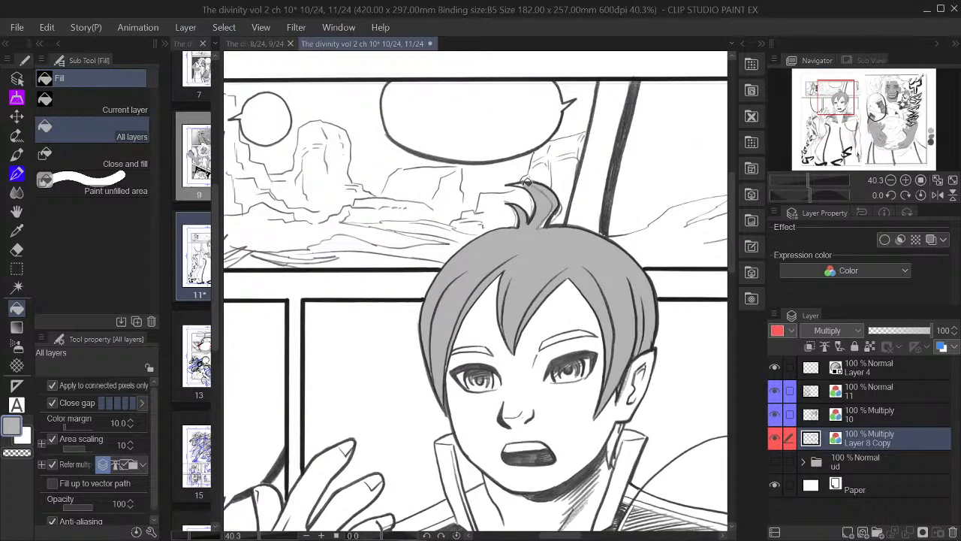
pyautogui.scroll(5, 524, 183)
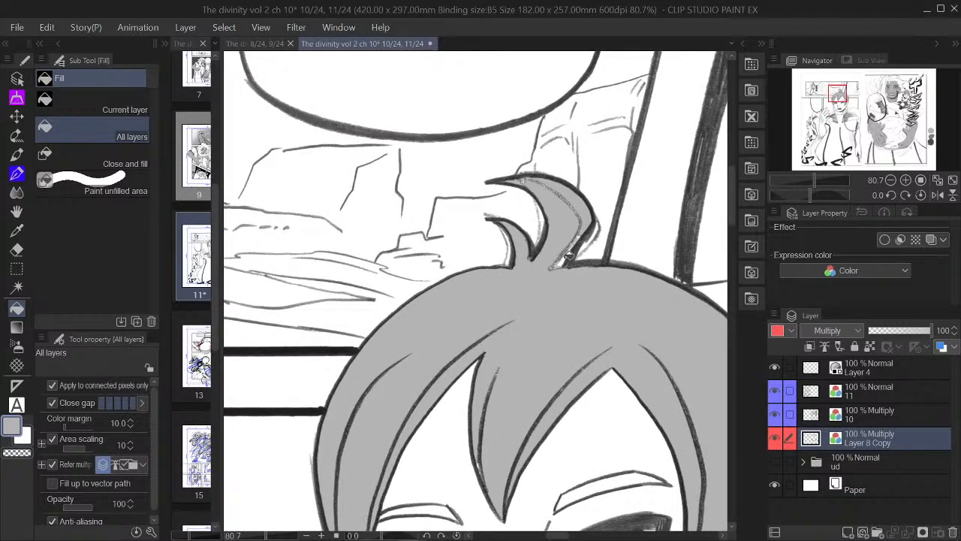
# Fill both of the short-haired character's eyebrows and the lock of hair below the ear with the light grey
pyautogui.scroll(-5, 593, 235)
pyautogui.moveTo(724, 386); pyautogui.dragTo(619, 160)
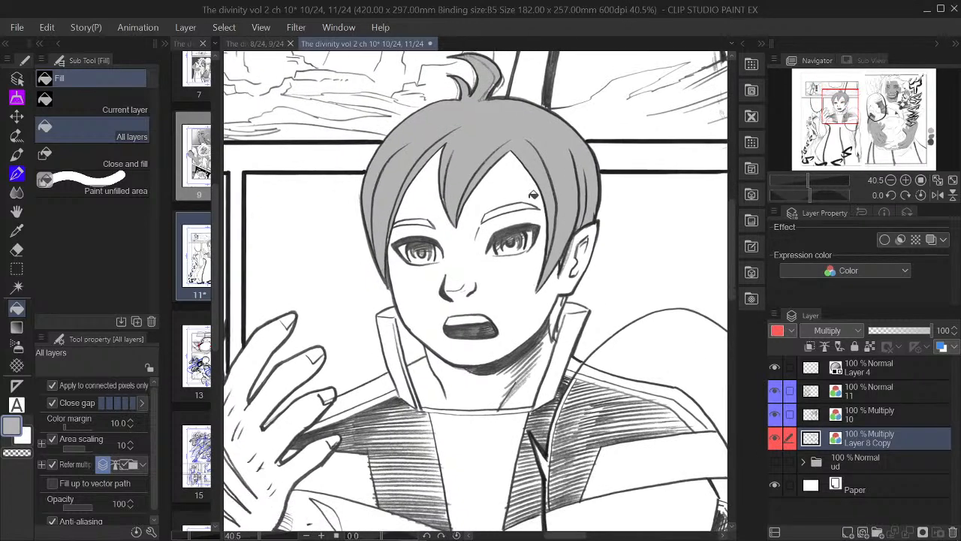
pyautogui.click(515, 208)
pyautogui.click(426, 220)
pyautogui.click(558, 316)
pyautogui.scroll(5, 563, 304)
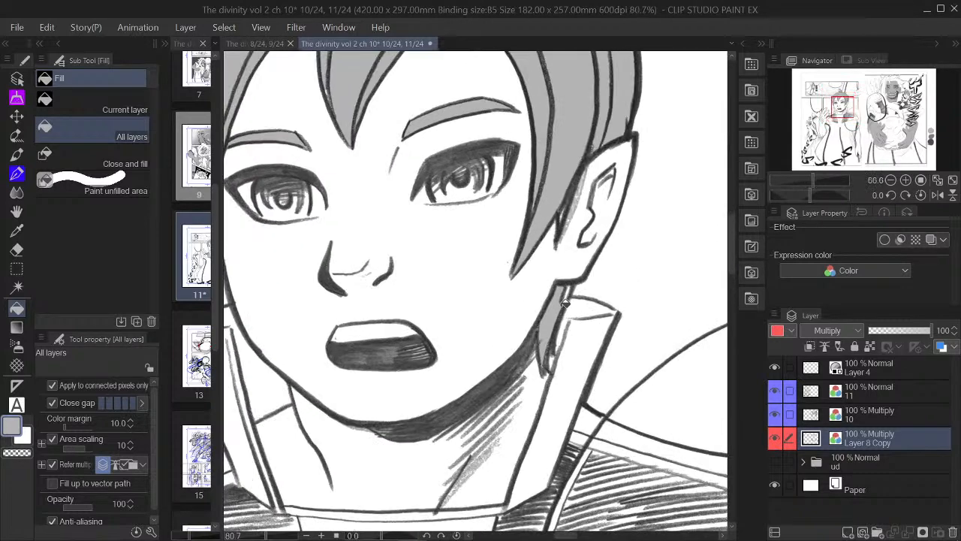
pyautogui.scroll(-5, 572, 289)
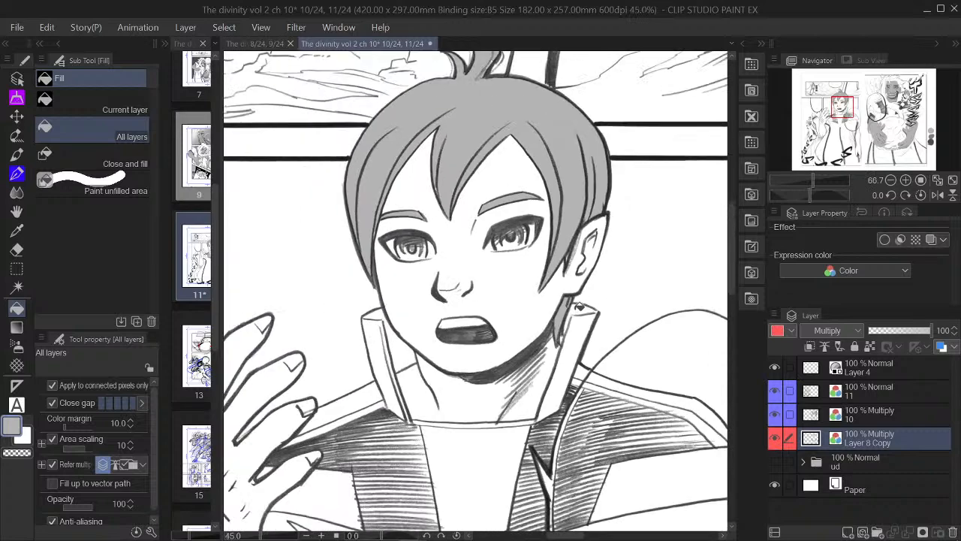
# Fill the long narrow marks across the short-haired character's raised hand with the light grey
pyautogui.moveTo(570, 407); pyautogui.dragTo(591, 239)
pyautogui.scroll(3, 416, 260)
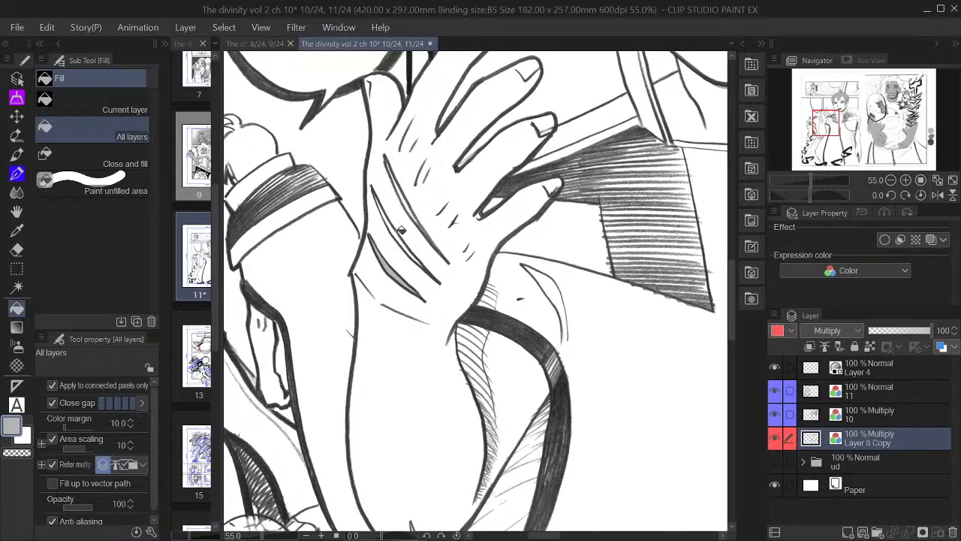
pyautogui.scroll(1, 411, 202)
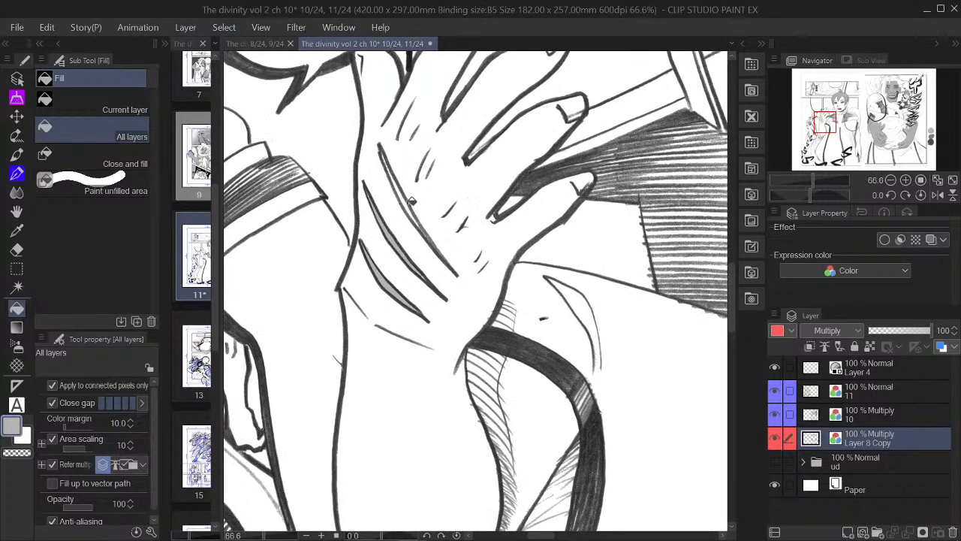
pyautogui.scroll(-5, 412, 204)
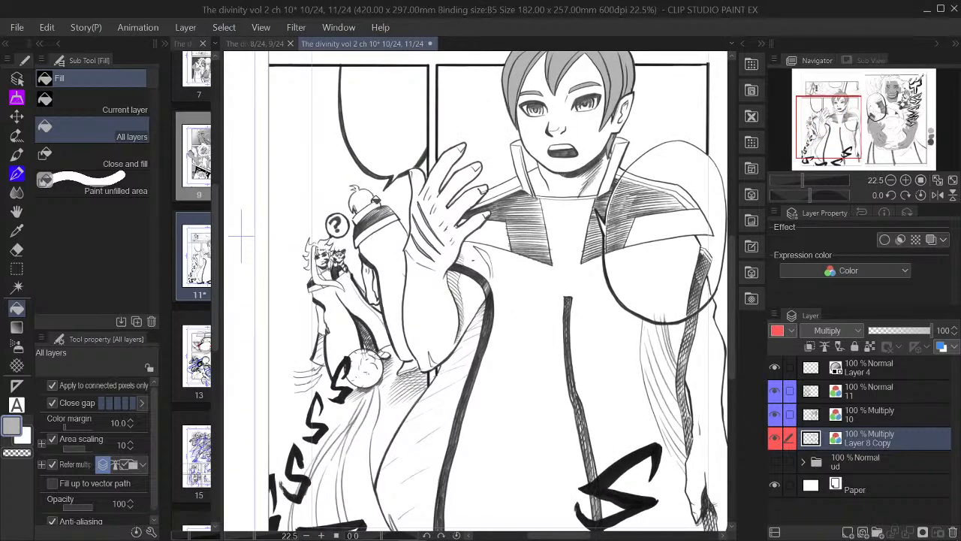
# Fill the hair and small tuft of the figure seen from behind beside the raised hand with the light grey
pyautogui.scroll(2, 361, 197)
pyautogui.scroll(1, 359, 195)
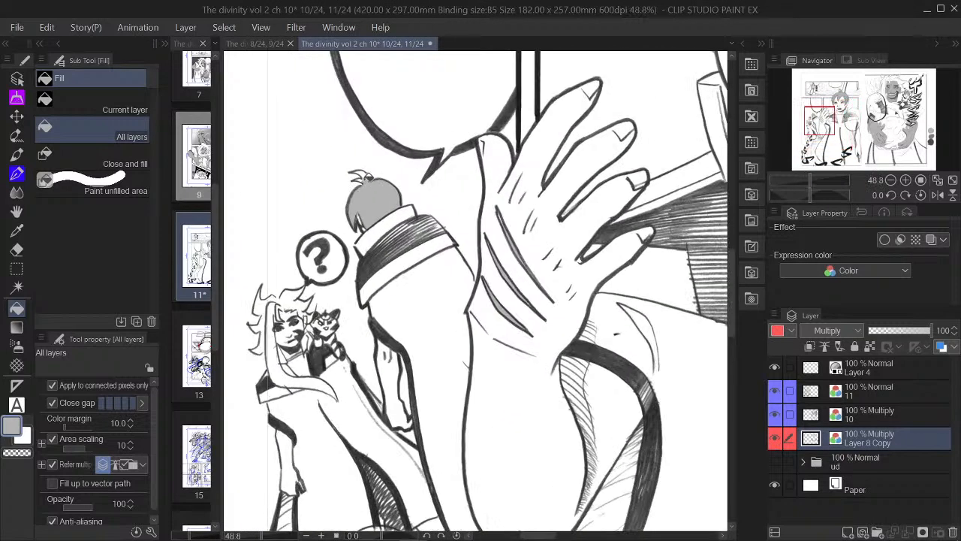
pyautogui.scroll(1, 368, 174)
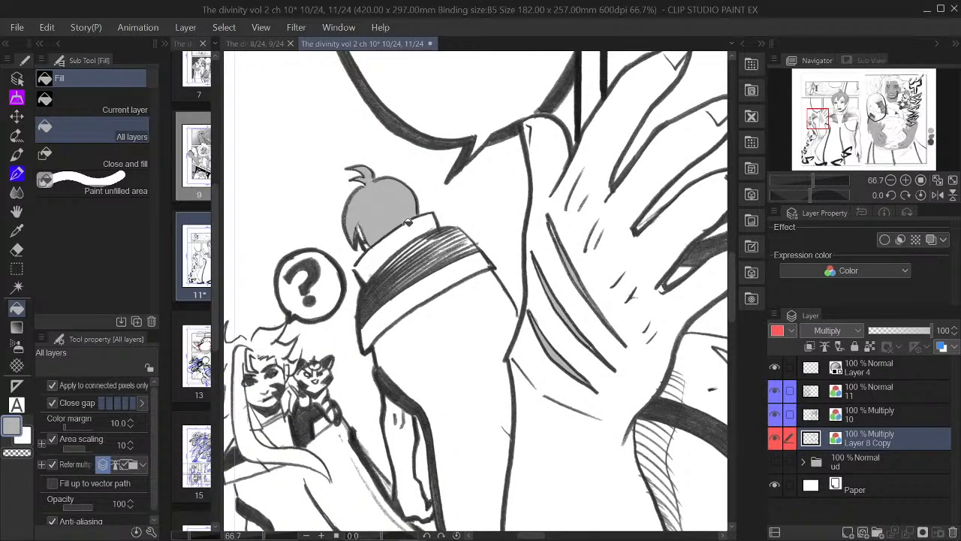
# Fill the face, forehead, neck and arm of the small long-haired figure under the question-mark bubble with the light grey
pyautogui.click(262, 386)
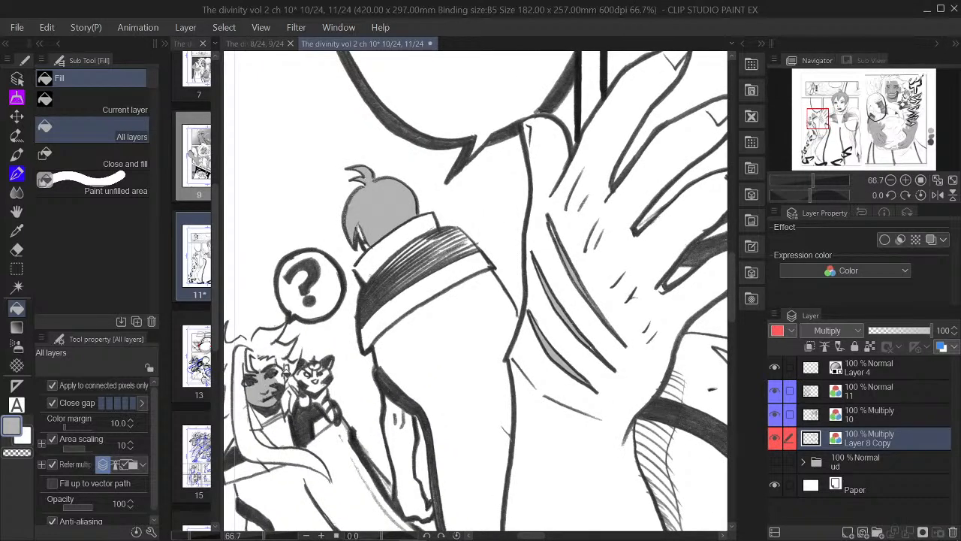
pyautogui.click(266, 359)
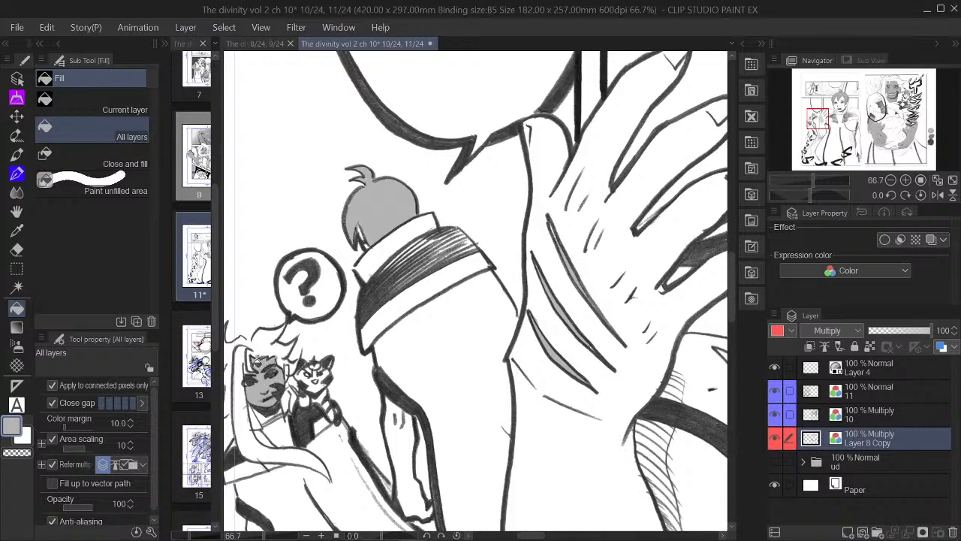
pyautogui.scroll(5, 264, 362)
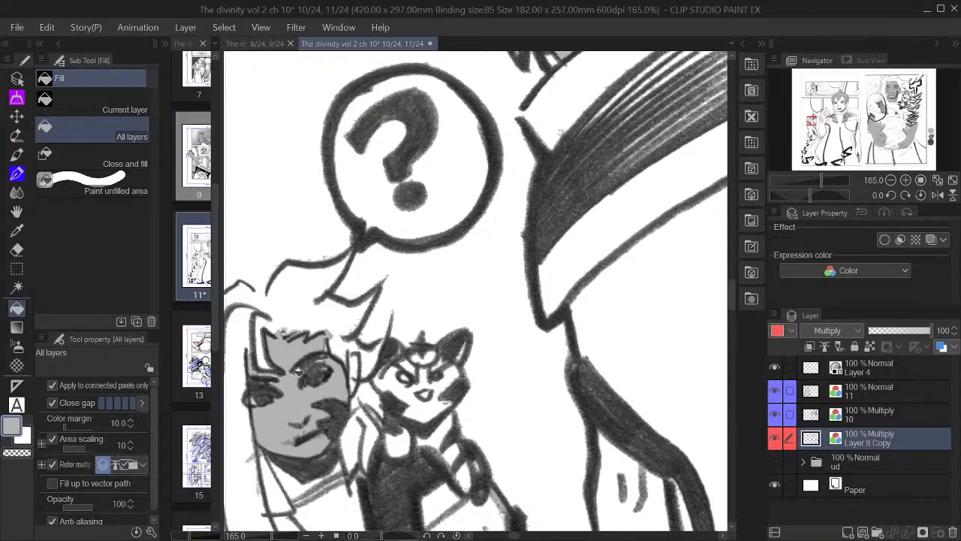
pyautogui.scroll(-3, 301, 377)
pyautogui.scroll(-3, 301, 377)
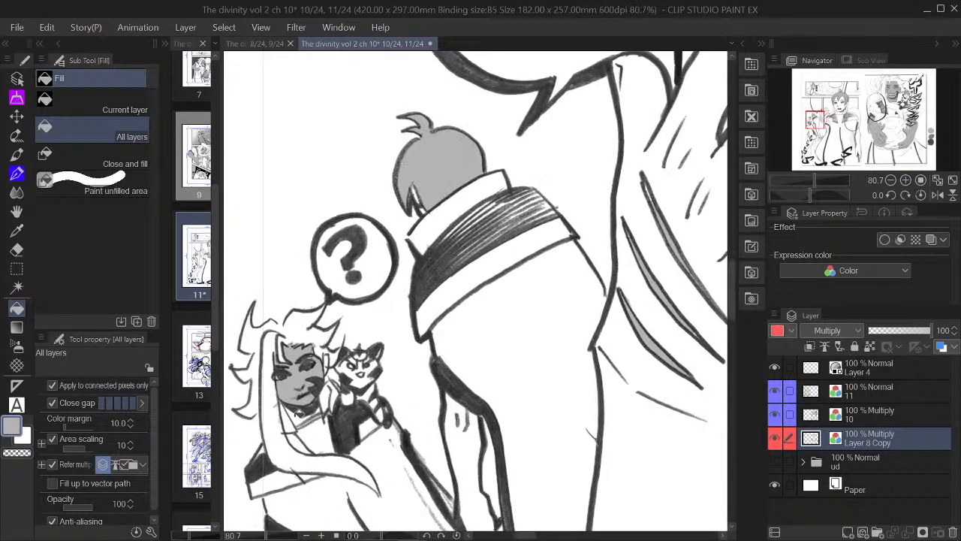
pyautogui.click(299, 414)
pyautogui.scroll(-5, 342, 402)
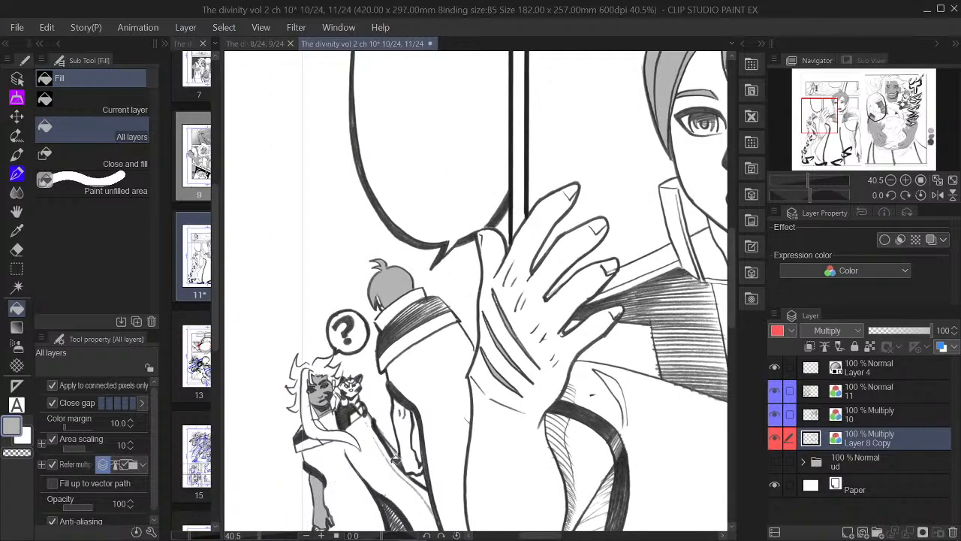
pyautogui.scroll(-1, 405, 449)
pyautogui.scroll(-1, 406, 452)
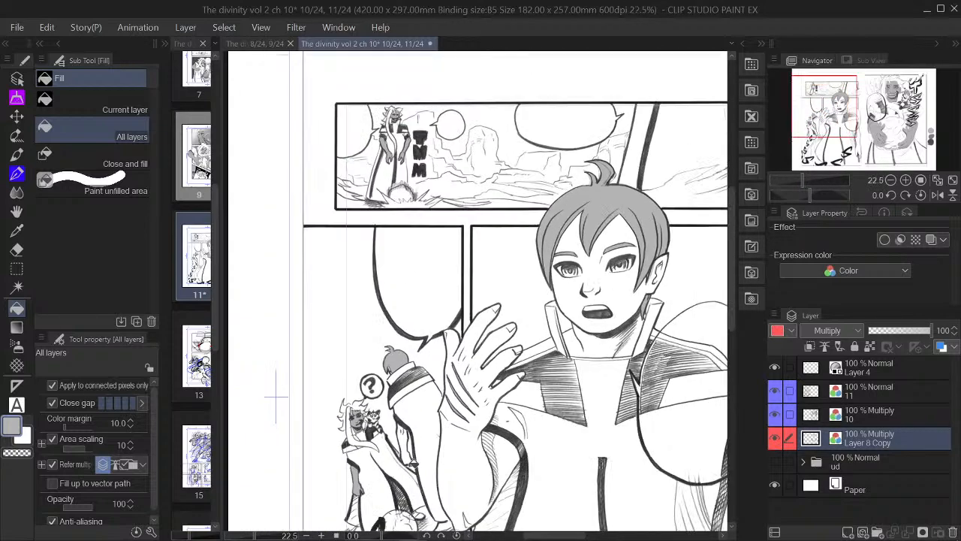
pyautogui.moveTo(825, 108); pyautogui.dragTo(819, 138)
pyautogui.scroll(2, 428, 274)
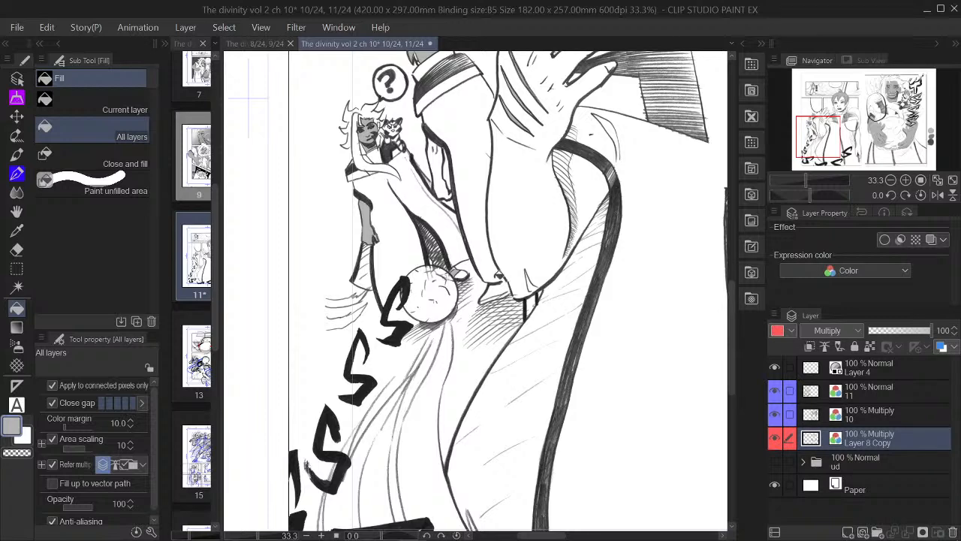
pyautogui.scroll(-1, 249, 98)
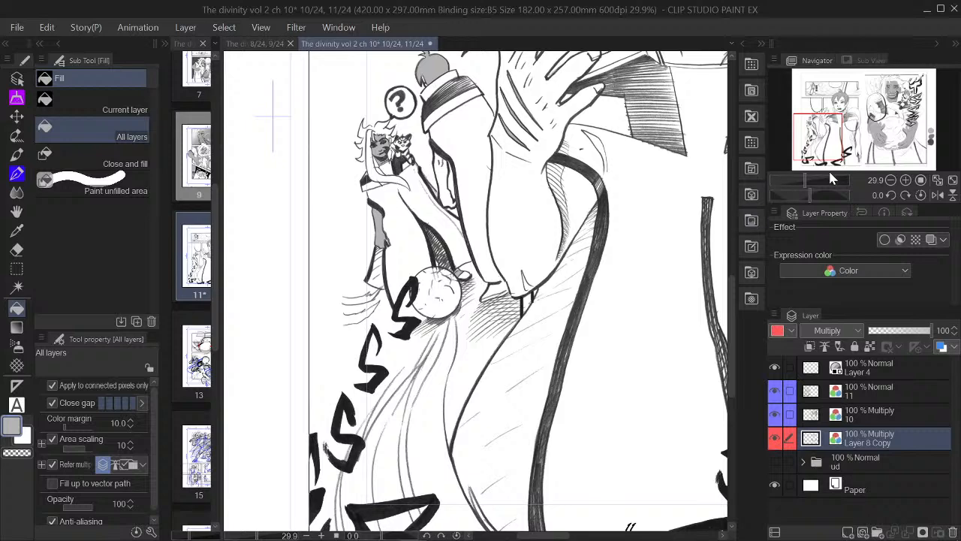
pyautogui.moveTo(820, 120); pyautogui.dragTo(856, 112)
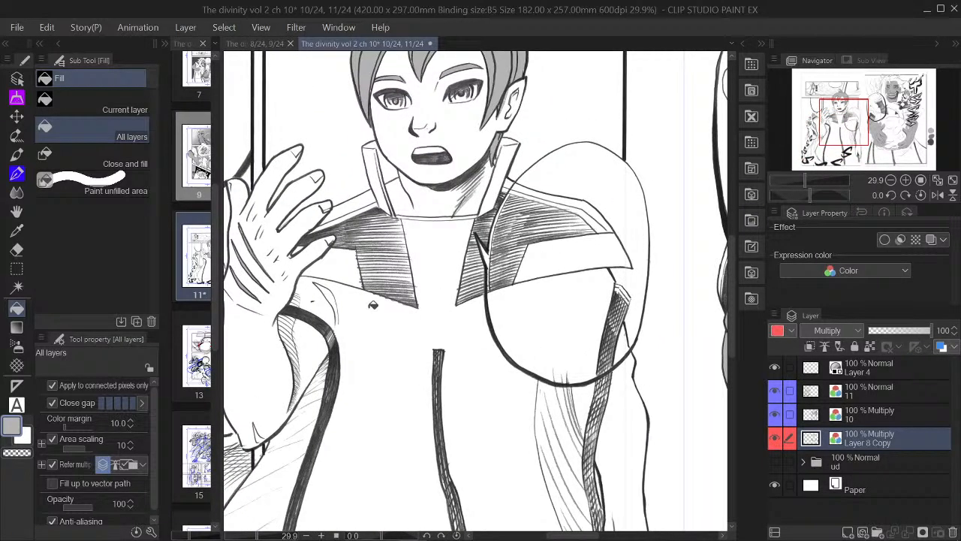
# Sample the medium grey swatch beside page 10 and fill the trim strips on both shoulders of the short-haired character's coat
pyautogui.moveTo(840, 136); pyautogui.dragTo(926, 158)
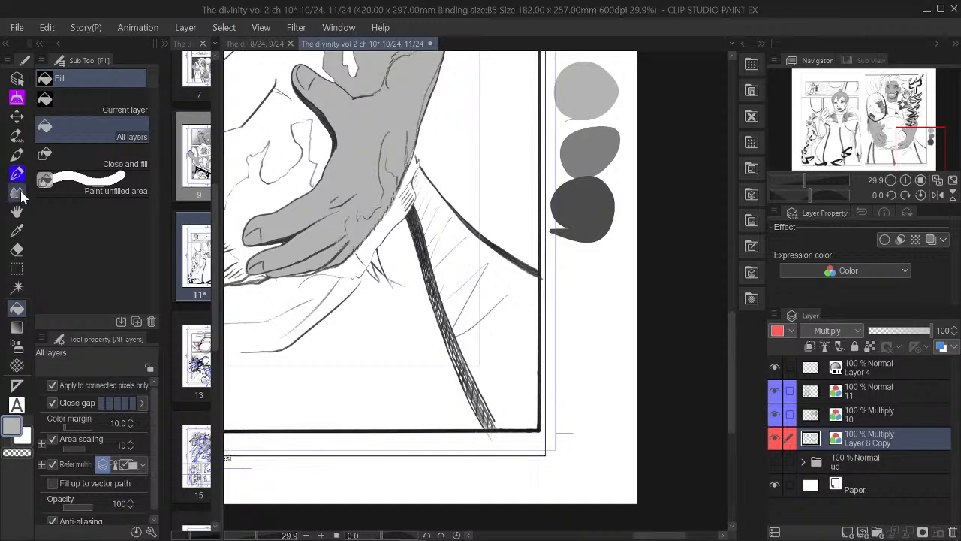
pyautogui.click(16, 231)
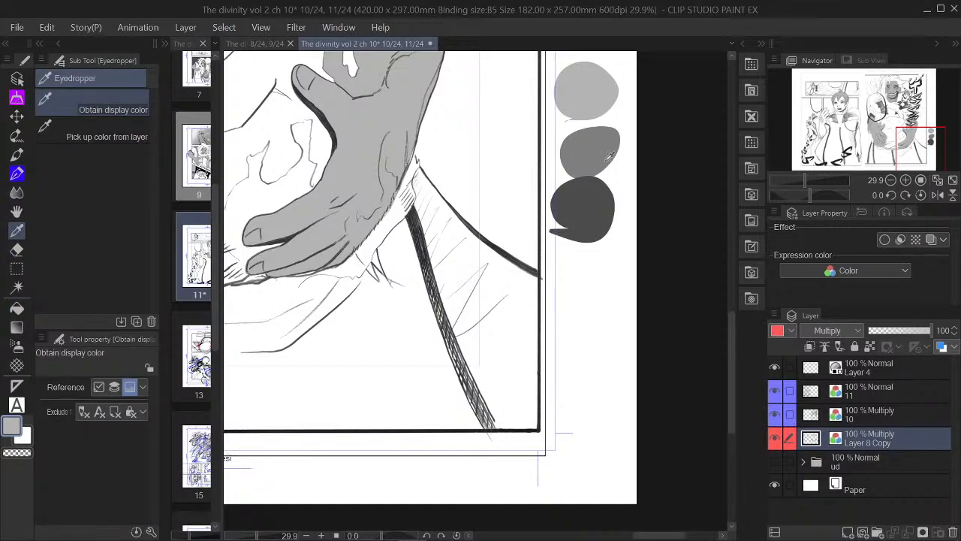
pyautogui.moveTo(920, 145); pyautogui.dragTo(843, 124)
pyautogui.scroll(1, 505, 176)
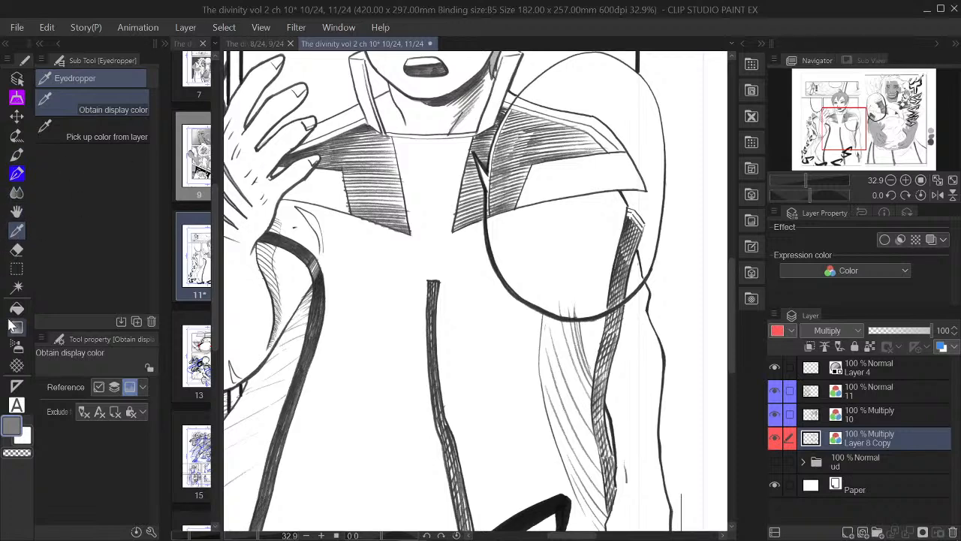
pyautogui.click(17, 308)
pyautogui.scroll(1, 566, 120)
pyautogui.scroll(1, 567, 120)
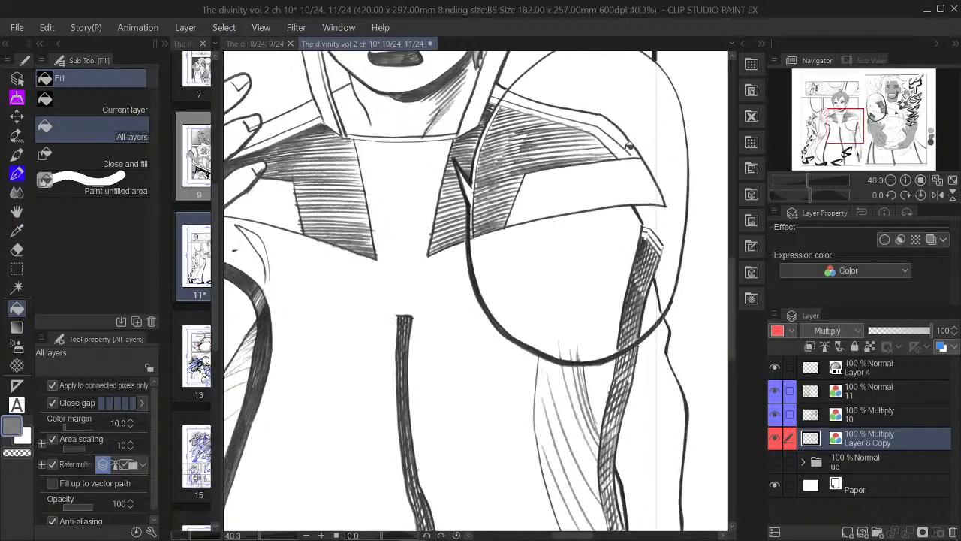
pyautogui.click(616, 144)
pyautogui.click(578, 124)
pyautogui.click(500, 102)
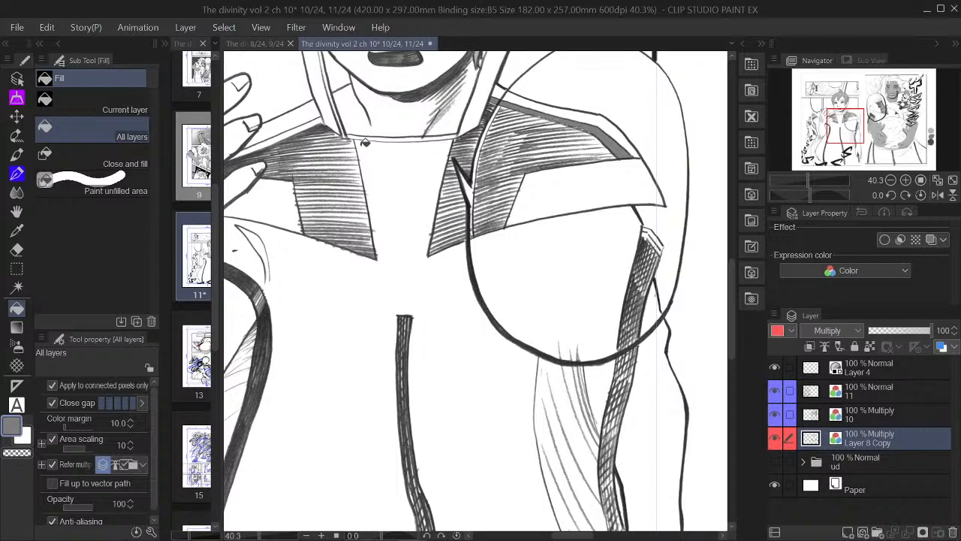
pyautogui.click(303, 127)
# Fill the trim stripes on the long-haired character's shoulder inside page 10's speech bubble with the medium grey
pyautogui.scroll(-1, 284, 150)
pyautogui.scroll(-3, 284, 150)
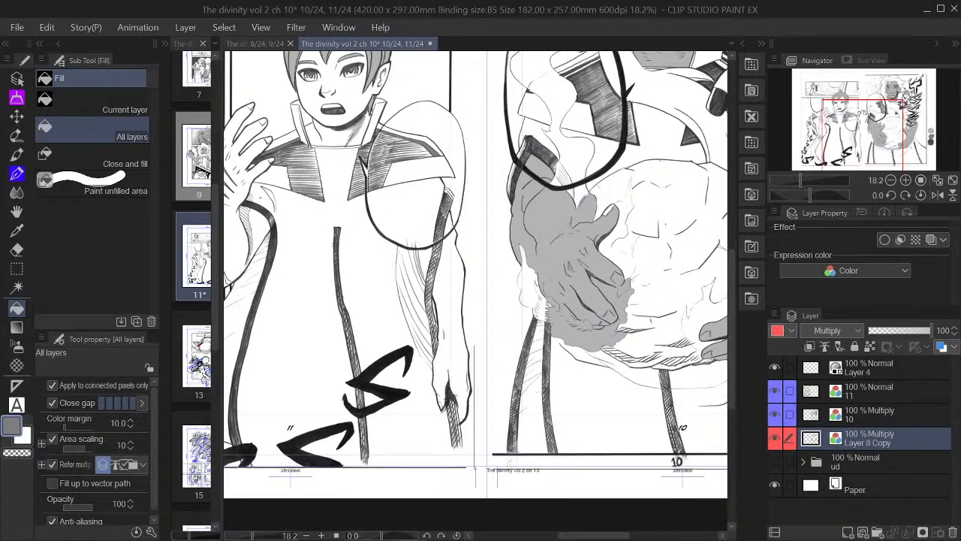
pyautogui.moveTo(284, 150); pyautogui.dragTo(338, 146)
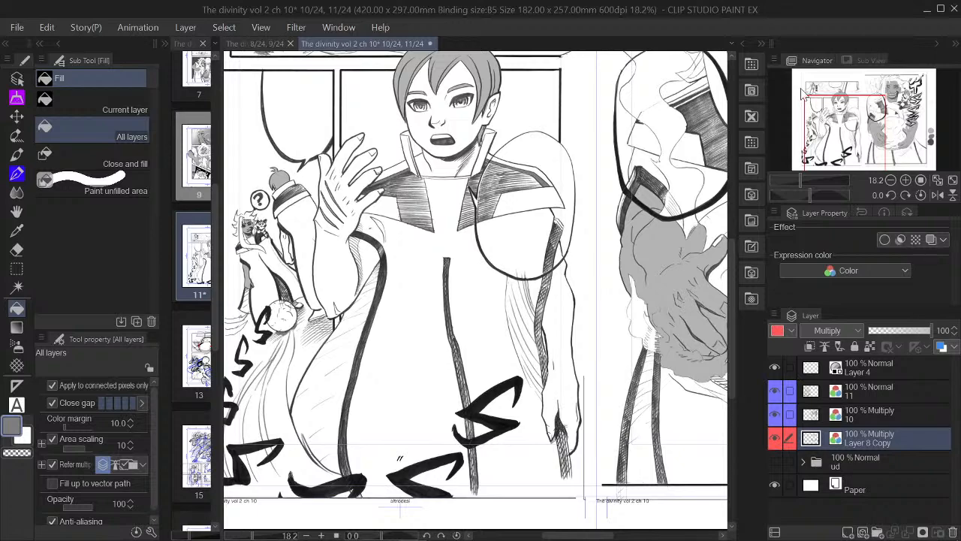
pyautogui.scroll(-1, 516, 147)
pyautogui.moveTo(886, 131); pyautogui.dragTo(884, 118)
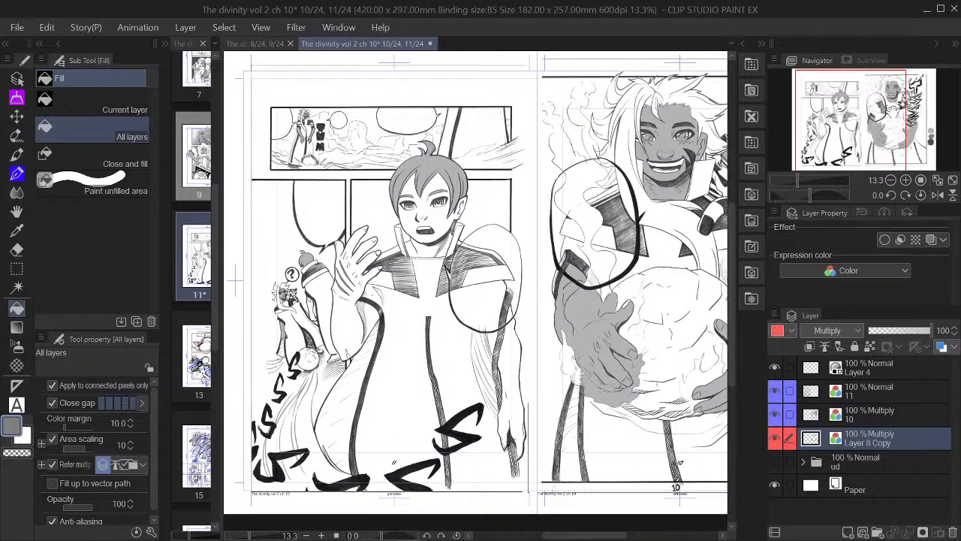
pyautogui.moveTo(893, 113); pyautogui.dragTo(932, 114)
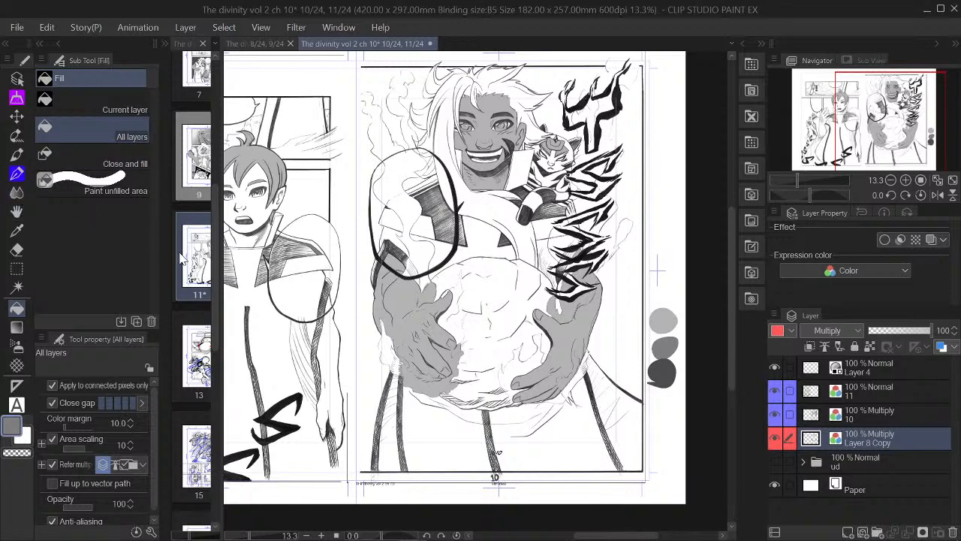
pyautogui.scroll(3, 437, 140)
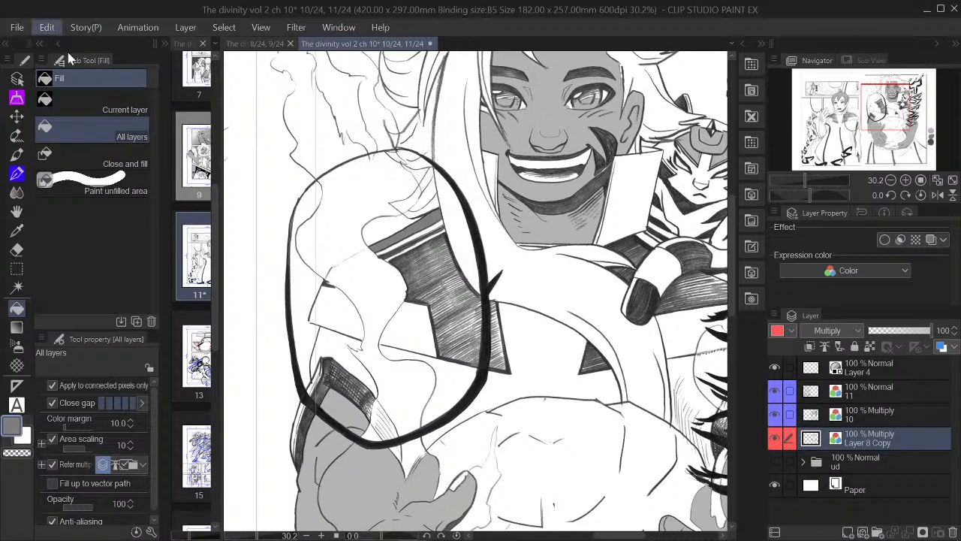
pyautogui.scroll(2, 426, 236)
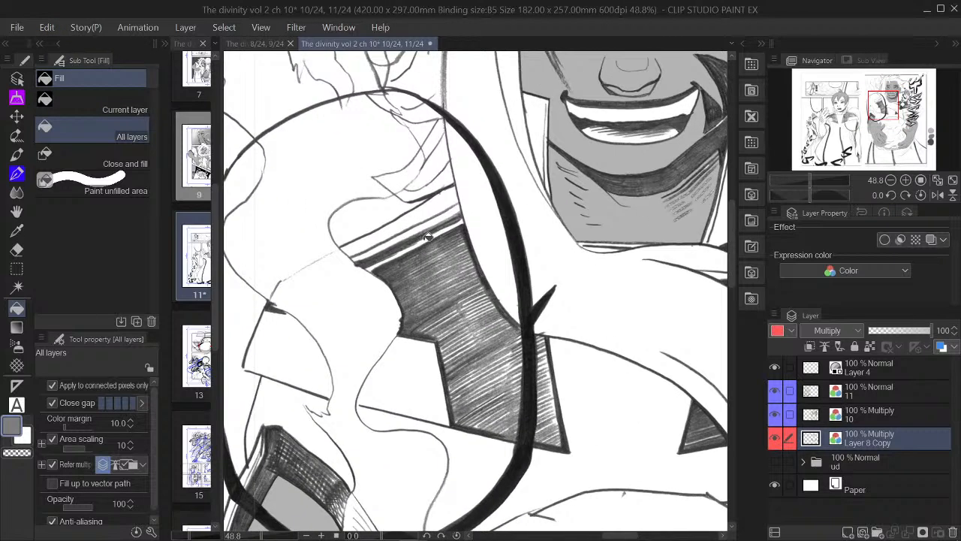
pyautogui.click(426, 237)
pyautogui.click(456, 211)
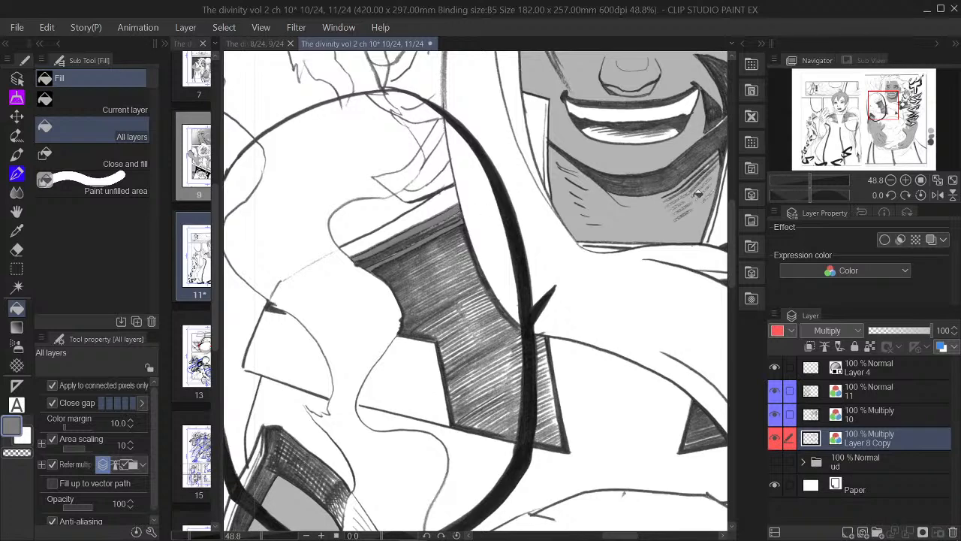
# Fill the trim stripes on the large character's shoulder and sleeve beside the tiger cub on page 11 with the medium grey
pyautogui.moveTo(880, 106); pyautogui.dragTo(899, 110)
pyautogui.click(570, 202)
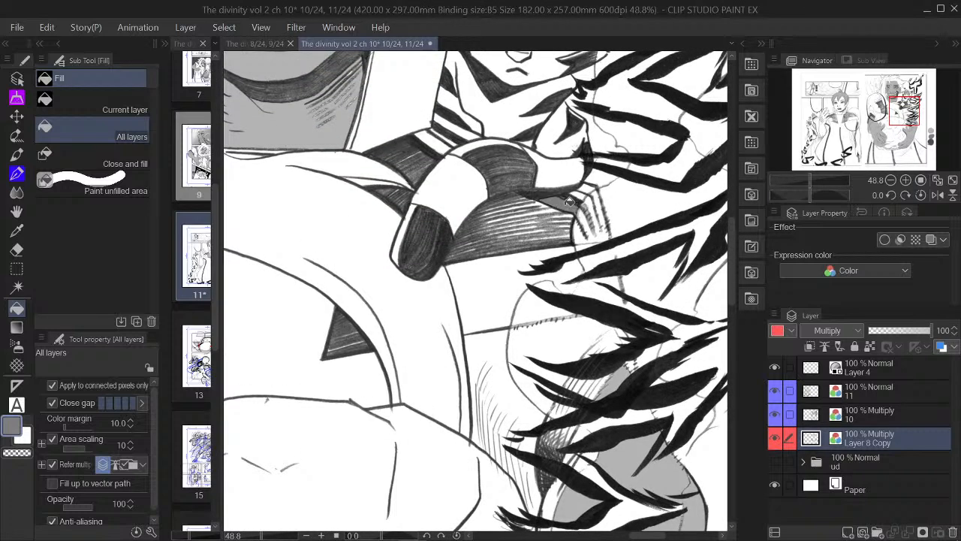
pyautogui.click(442, 140)
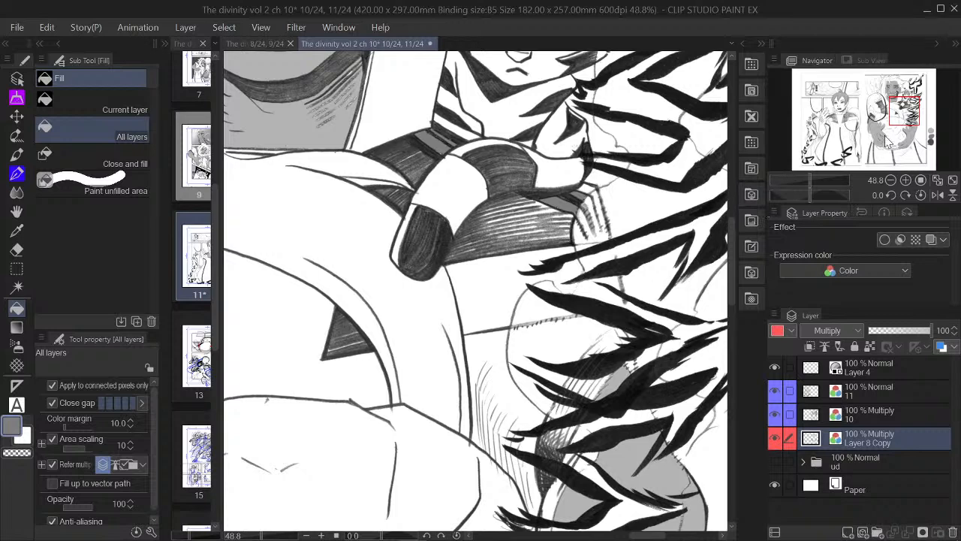
# Sample the skin grey from the large character's face and patch small spots around the eyebrows and forehead with Lasso fill
pyautogui.moveTo(905, 112); pyautogui.dragTo(897, 106)
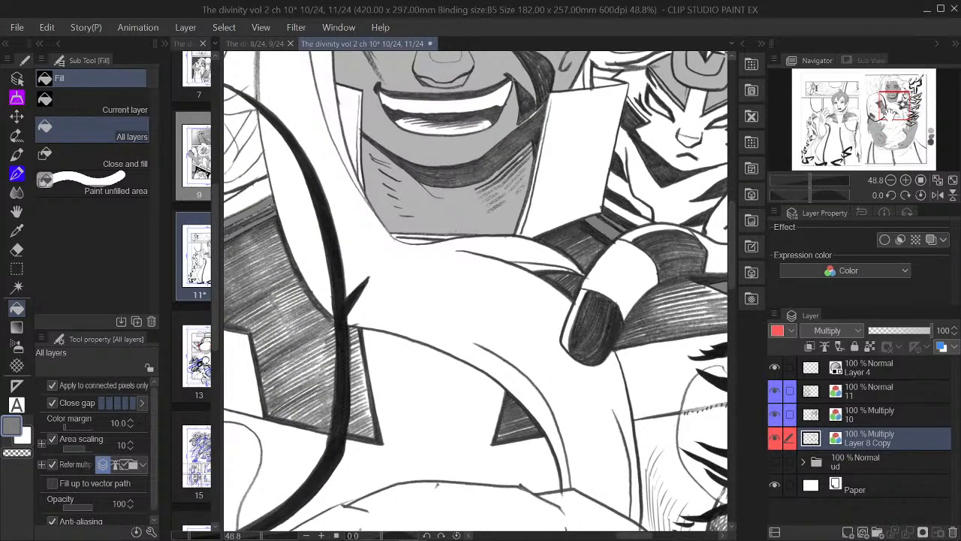
pyautogui.moveTo(898, 105)
pyautogui.mouseDown()
pyautogui.moveTo(886, 101)
pyautogui.moveTo(872, 118)
pyautogui.moveTo(895, 103)
pyautogui.mouseUp()
pyautogui.click(891, 181)
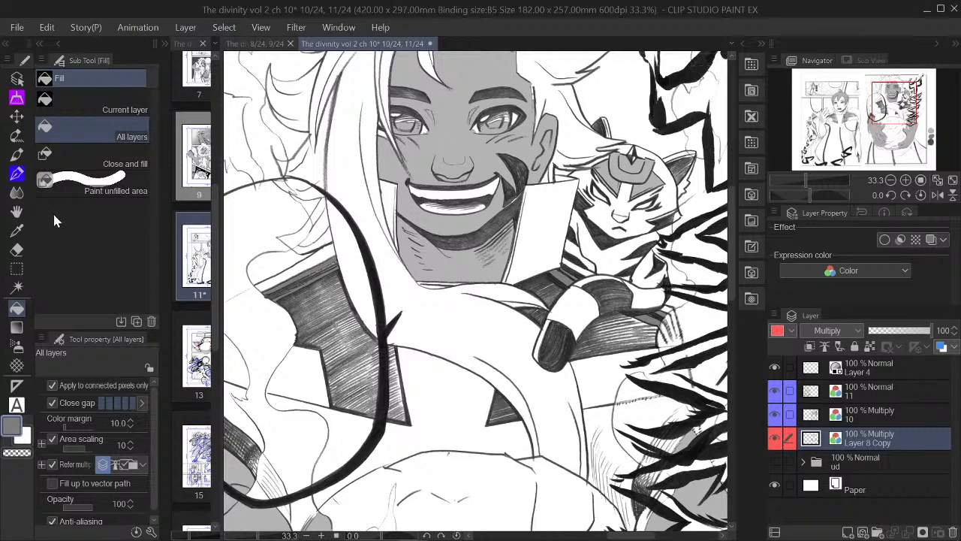
pyautogui.click(17, 173)
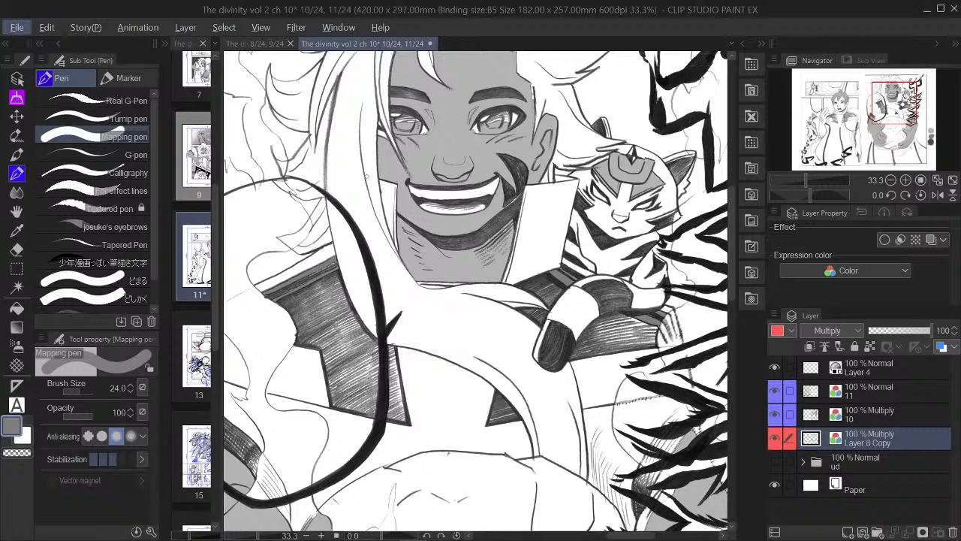
pyautogui.press('alt')
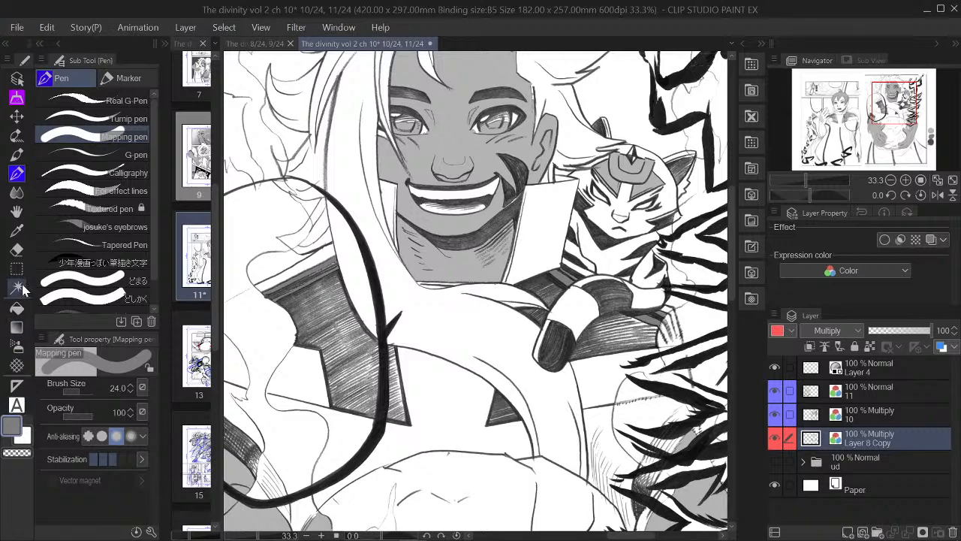
pyautogui.click(26, 225)
pyautogui.click(448, 149)
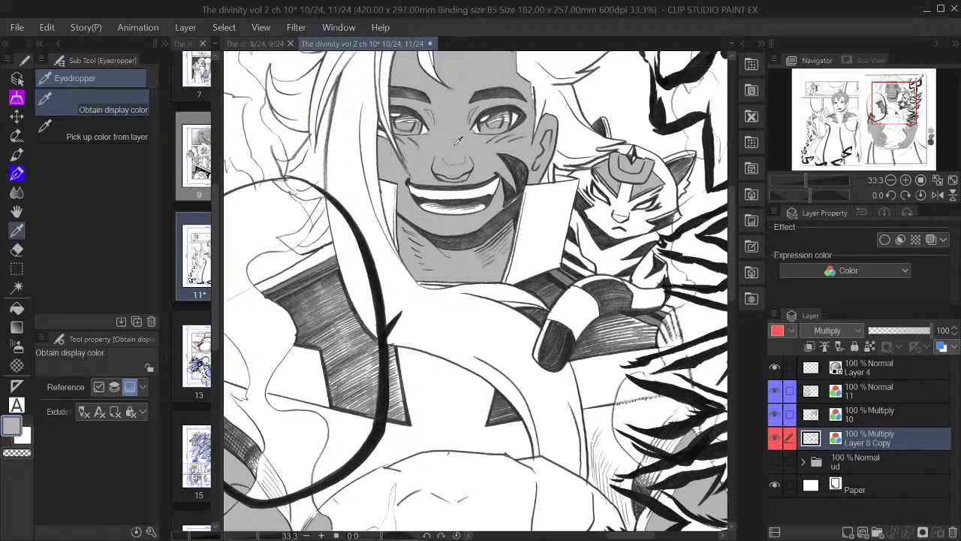
pyautogui.click(17, 173)
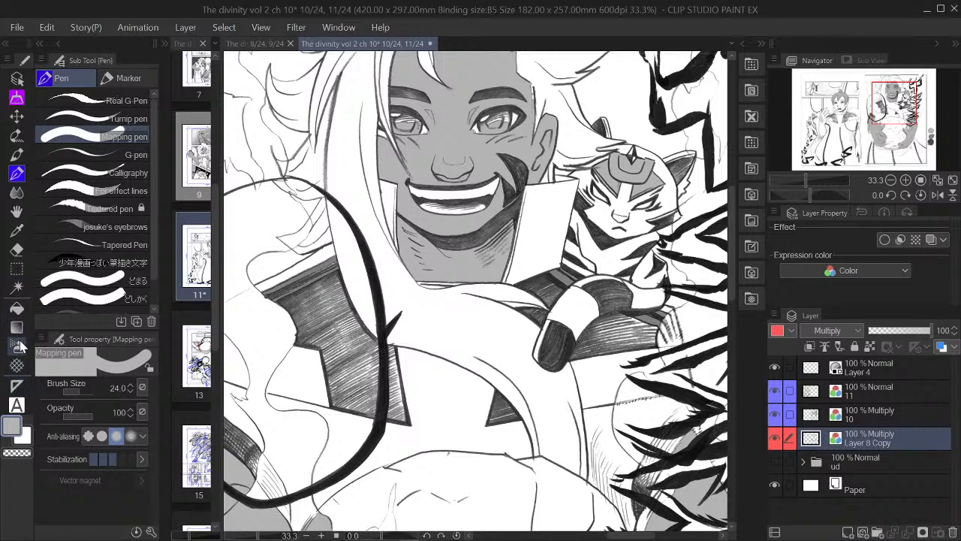
pyautogui.click(16, 386)
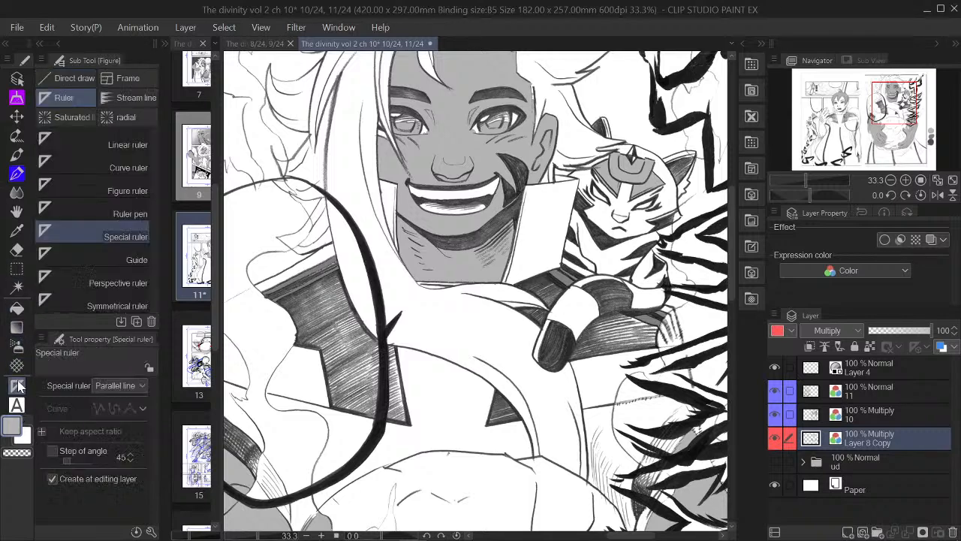
pyautogui.click(57, 80)
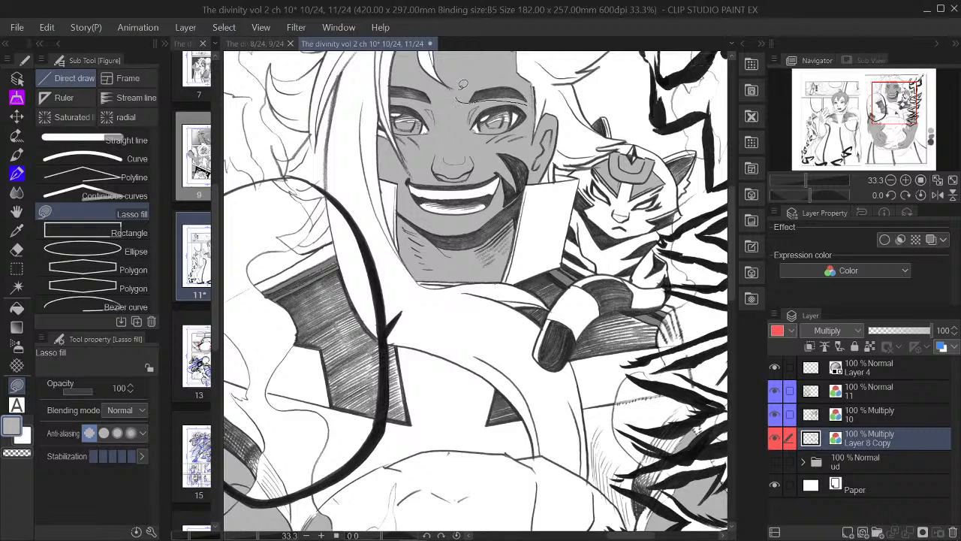
pyautogui.moveTo(516, 105)
pyautogui.mouseDown()
pyautogui.moveTo(503, 131)
pyautogui.moveTo(485, 119)
pyautogui.moveTo(509, 104)
pyautogui.mouseUp()
pyautogui.moveTo(424, 115)
pyautogui.mouseDown()
pyautogui.moveTo(399, 109)
pyautogui.moveTo(435, 88)
pyautogui.moveTo(444, 112)
pyautogui.moveTo(438, 98)
pyautogui.moveTo(396, 94)
pyautogui.moveTo(393, 78)
pyautogui.moveTo(440, 87)
pyautogui.mouseUp()
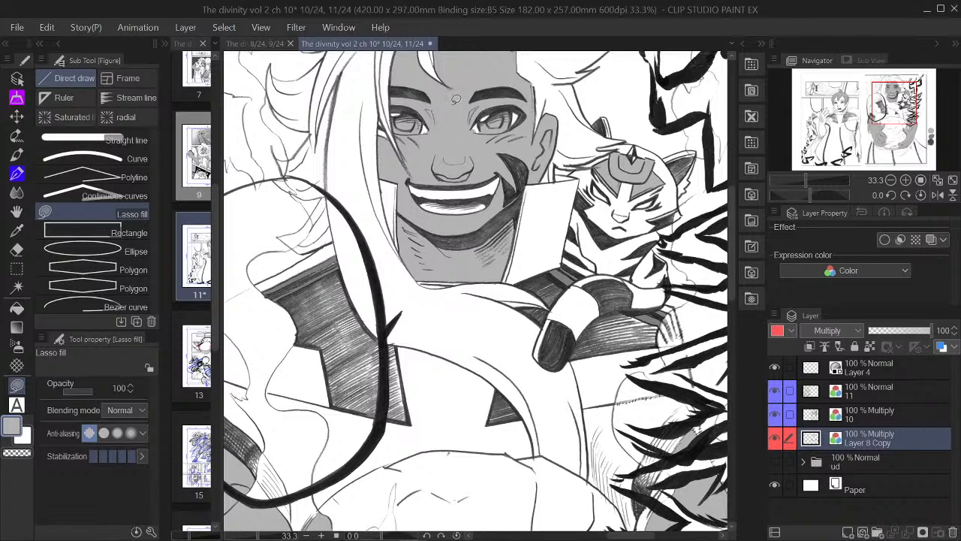
pyautogui.moveTo(382, 119)
pyautogui.mouseDown()
pyautogui.moveTo(398, 145)
pyautogui.moveTo(385, 142)
pyautogui.moveTo(382, 118)
pyautogui.mouseUp()
# Set the Mapping pen to the transparent colour for erasing tone on the tiger cub's headband
pyautogui.moveTo(896, 108)
pyautogui.mouseDown()
pyautogui.moveTo(904, 107)
pyautogui.moveTo(881, 106)
pyautogui.moveTo(908, 105)
pyautogui.mouseUp()
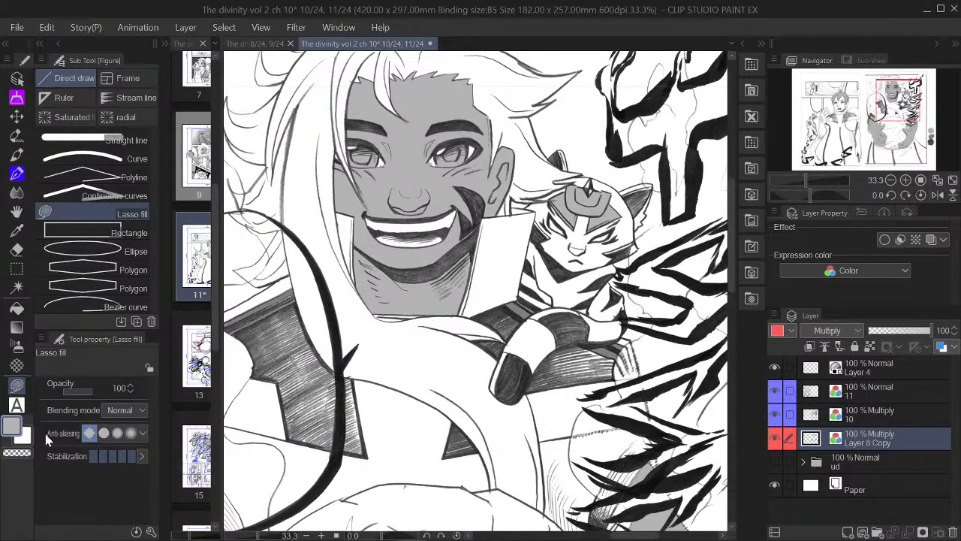
pyautogui.click(17, 173)
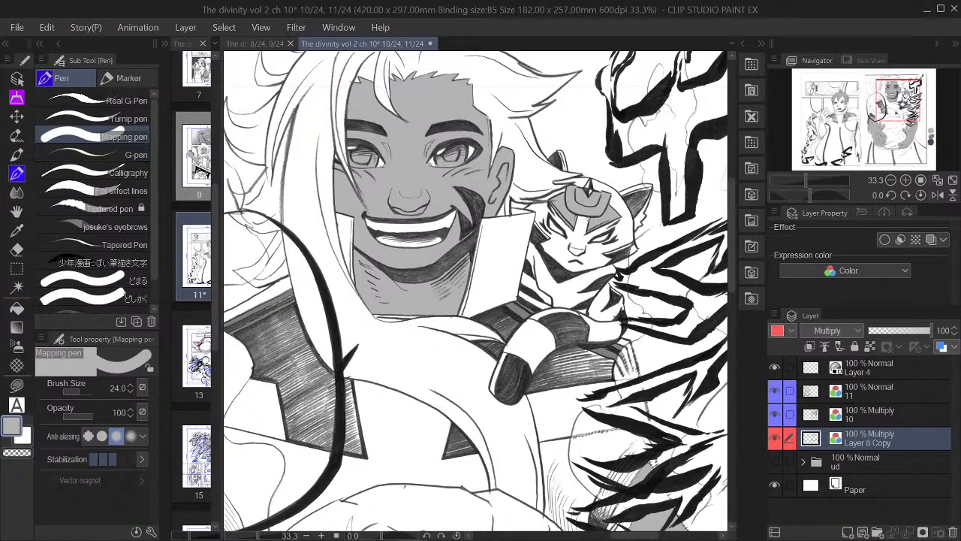
pyautogui.click(25, 456)
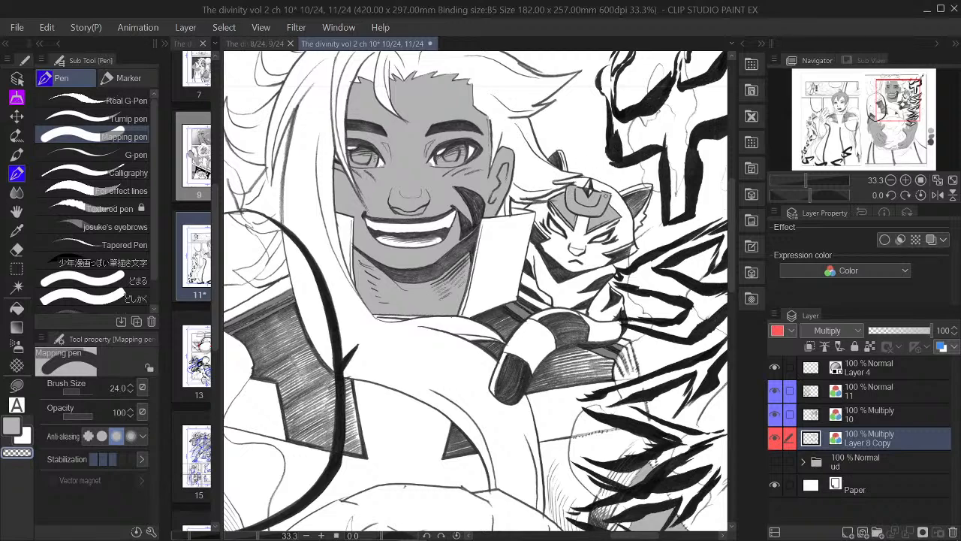
pyautogui.moveTo(605, 190); pyautogui.dragTo(590, 211)
pyautogui.moveTo(603, 195)
pyautogui.mouseDown()
pyautogui.moveTo(587, 212)
pyautogui.moveTo(597, 201)
pyautogui.mouseUp()
pyautogui.hotkey('ctrl', 'z')
pyautogui.moveTo(602, 200); pyautogui.dragTo(605, 197)
pyautogui.hotkey('ctrl', 'z')
# Select the grey headband of the tiger cub with the Magic wand and erase diagonal highlight streaks from its left half with the Mapping pen
pyautogui.click(16, 286)
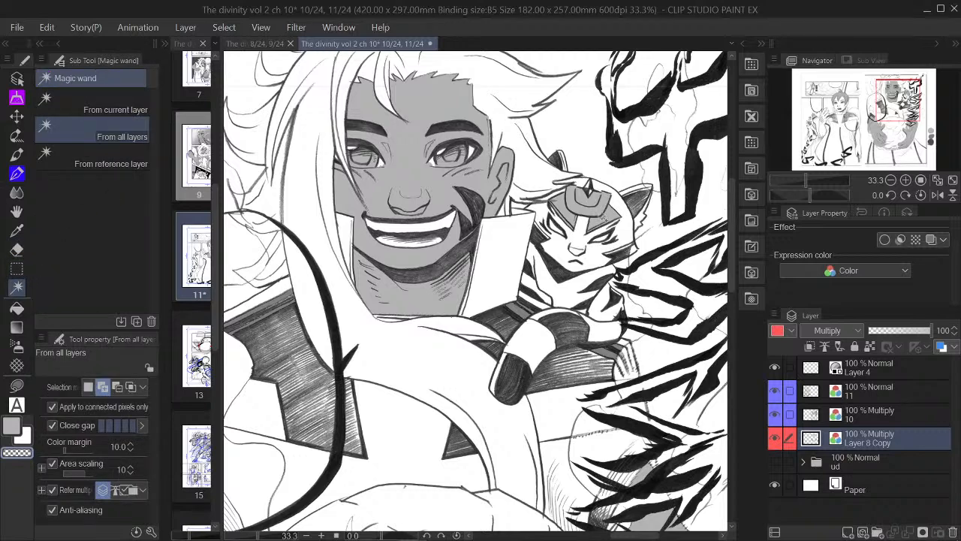
pyautogui.click(601, 217)
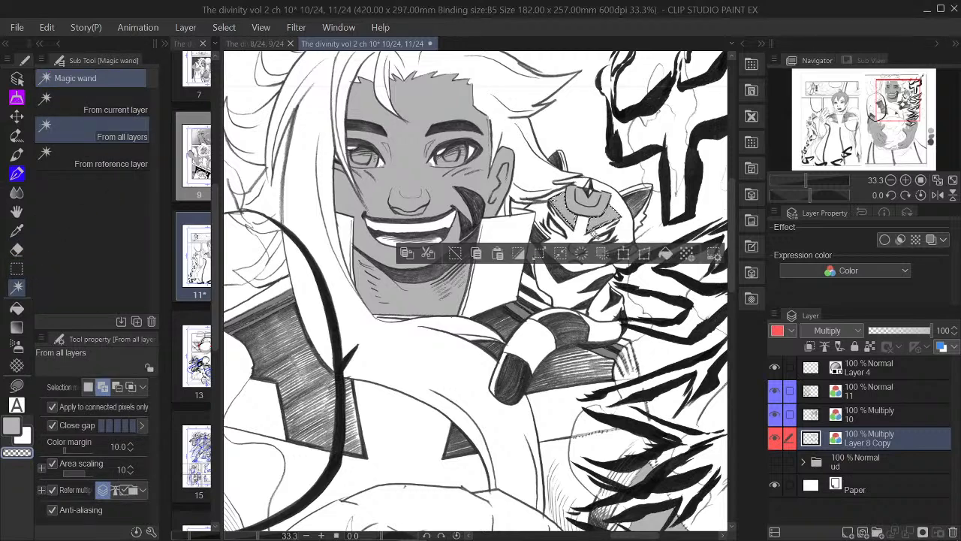
pyautogui.click(906, 181)
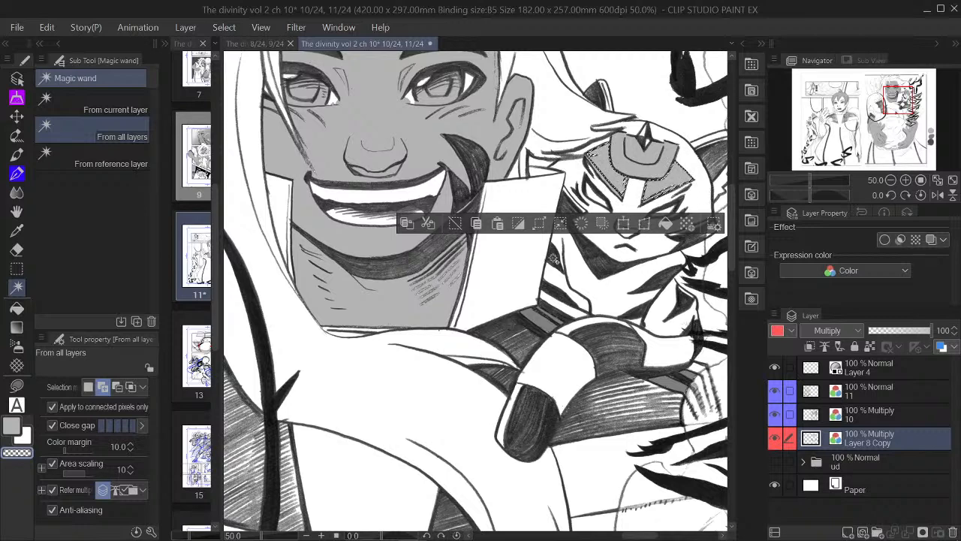
pyautogui.click(17, 173)
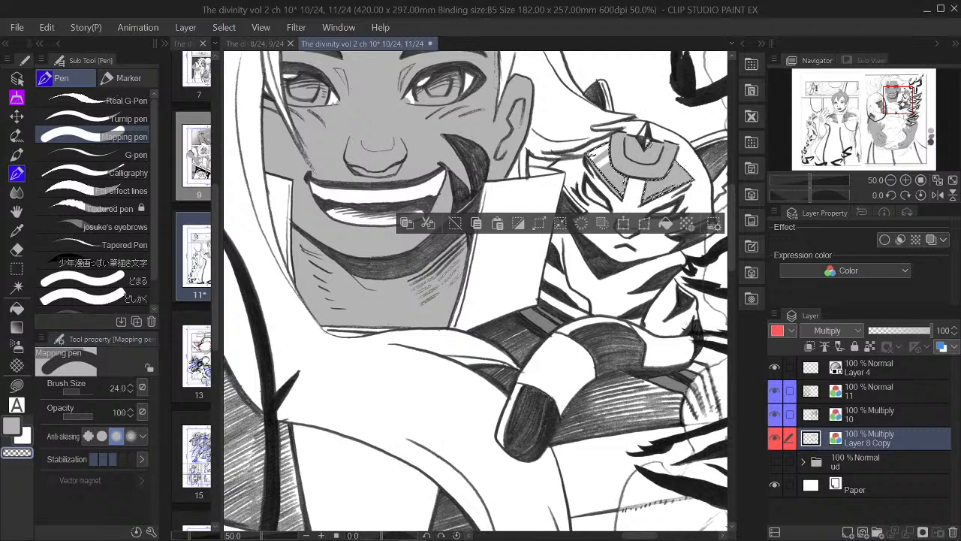
pyautogui.press('[')
pyautogui.press('[')
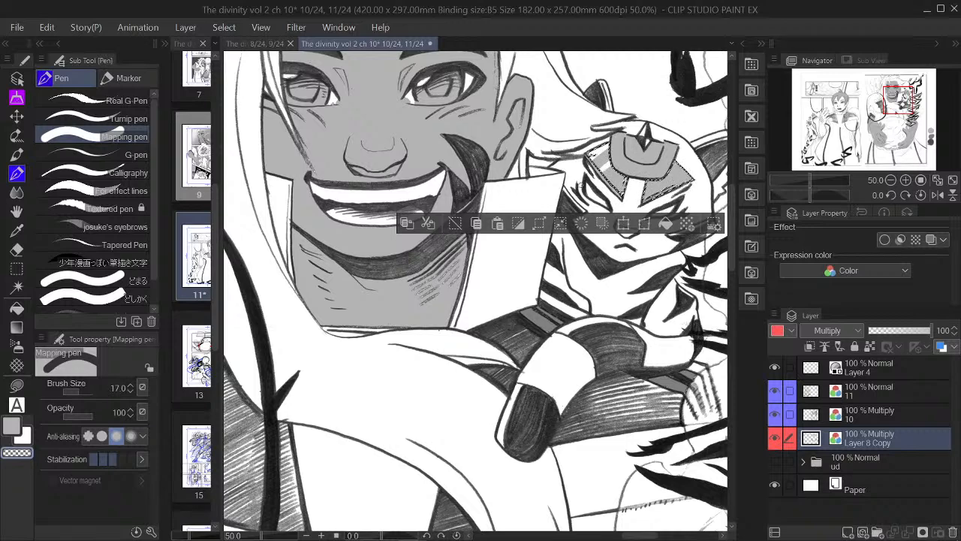
pyautogui.press(']')
pyautogui.press(']')
pyautogui.press(']')
pyautogui.press(']')
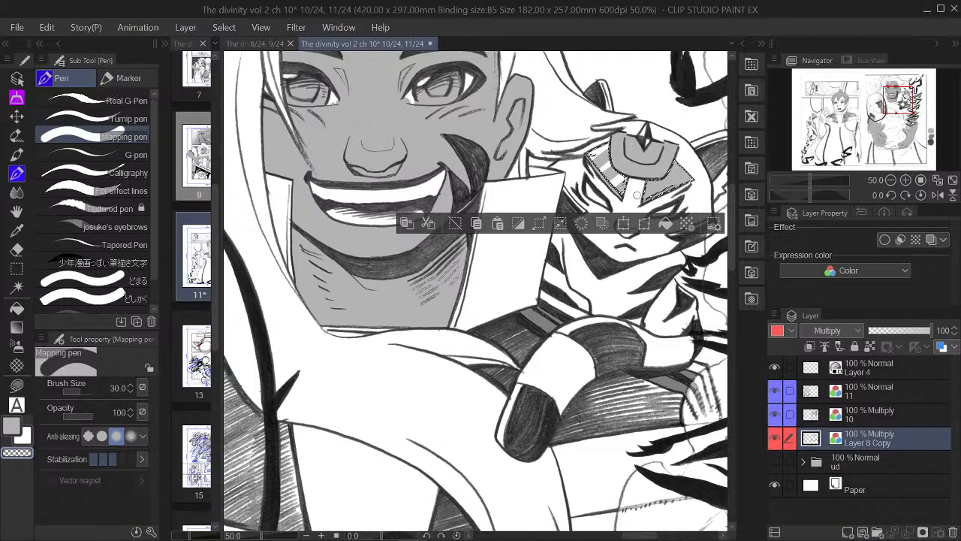
# Erase matching diagonal highlight streaks from the right half of the tiger cub's headband, using Mapping pen sizes from 17 to 50
pyautogui.press('[')
pyautogui.press('[')
pyautogui.press('[')
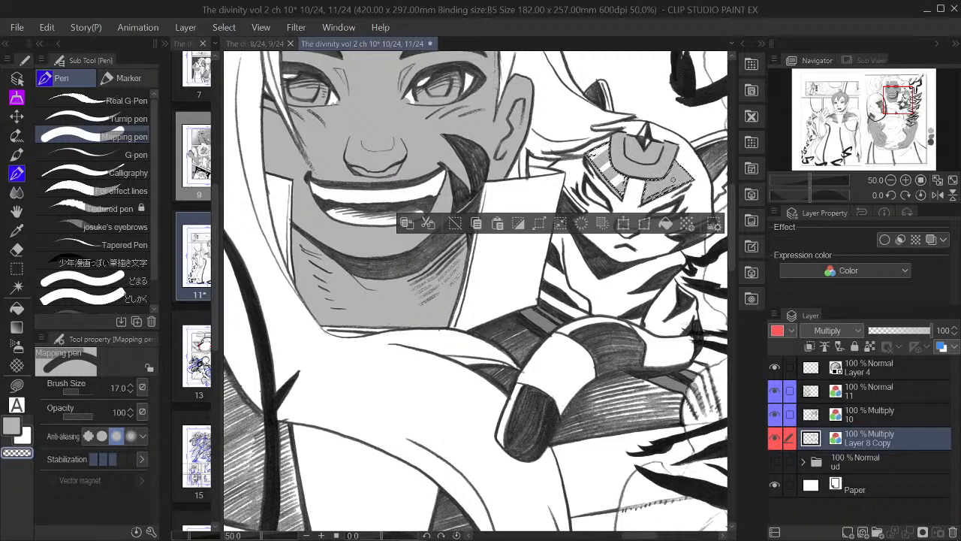
pyautogui.press(']')
pyautogui.press(']')
pyautogui.press(']')
pyautogui.press(']')
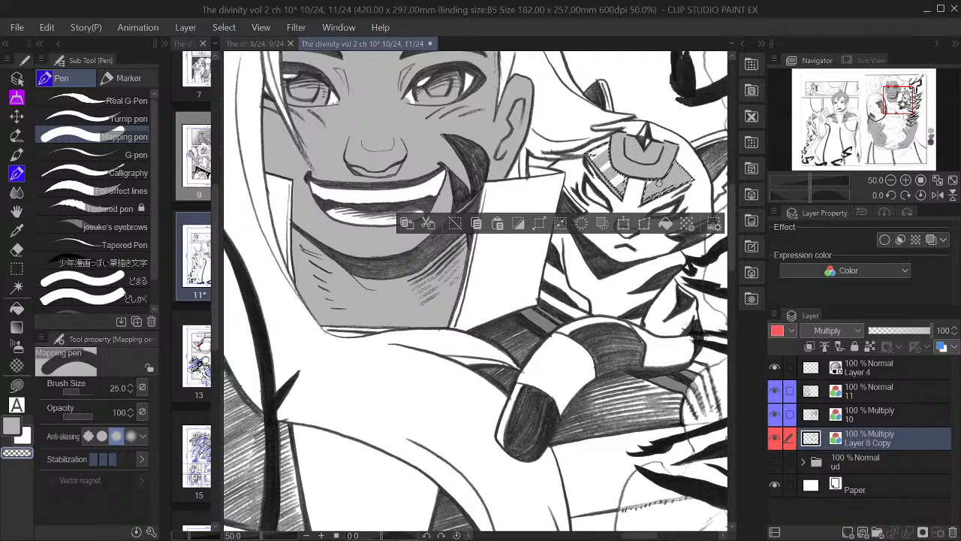
pyautogui.moveTo(689, 175)
pyautogui.mouseDown()
pyautogui.moveTo(636, 201)
pyautogui.moveTo(706, 156)
pyautogui.mouseUp()
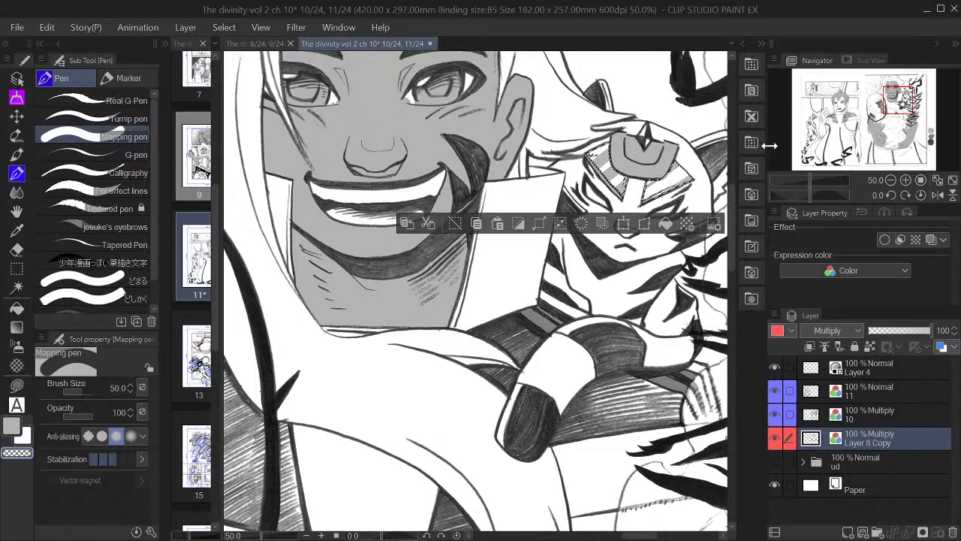
# Touch up the headband highlights with the transparent Mapping pen at size 25 and clear the selection
pyautogui.click(891, 180)
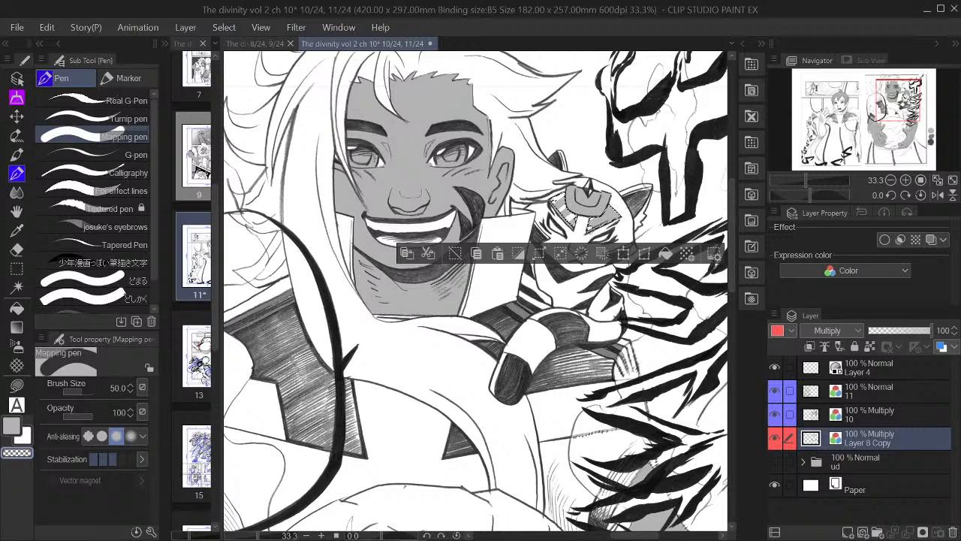
pyautogui.press('[')
pyautogui.press('[')
pyautogui.press('[')
pyautogui.moveTo(617, 211); pyautogui.dragTo(594, 226)
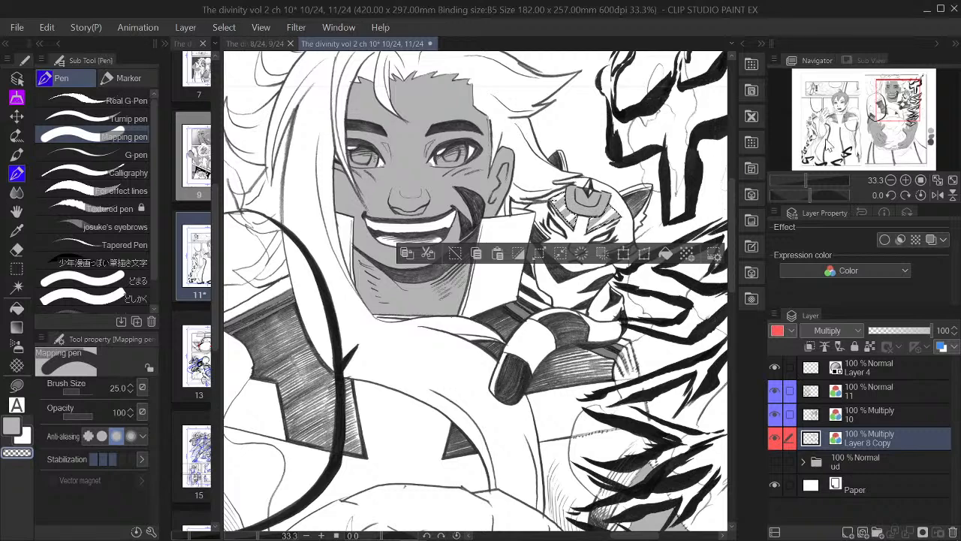
pyautogui.click(562, 255)
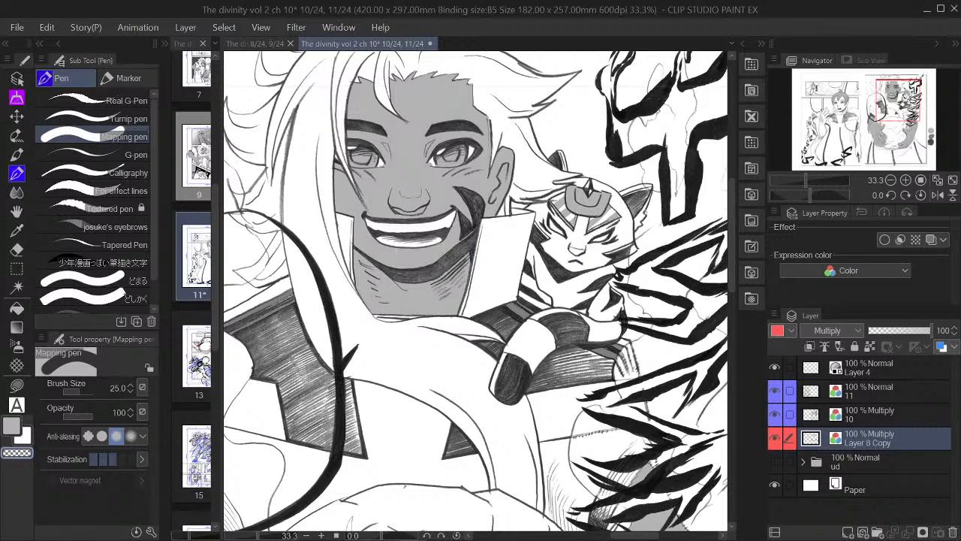
# Select the grey U-shaped emblem on the tiger cub's forehead with the Magic wand from all layers
pyautogui.moveTo(893, 112); pyautogui.dragTo(893, 110)
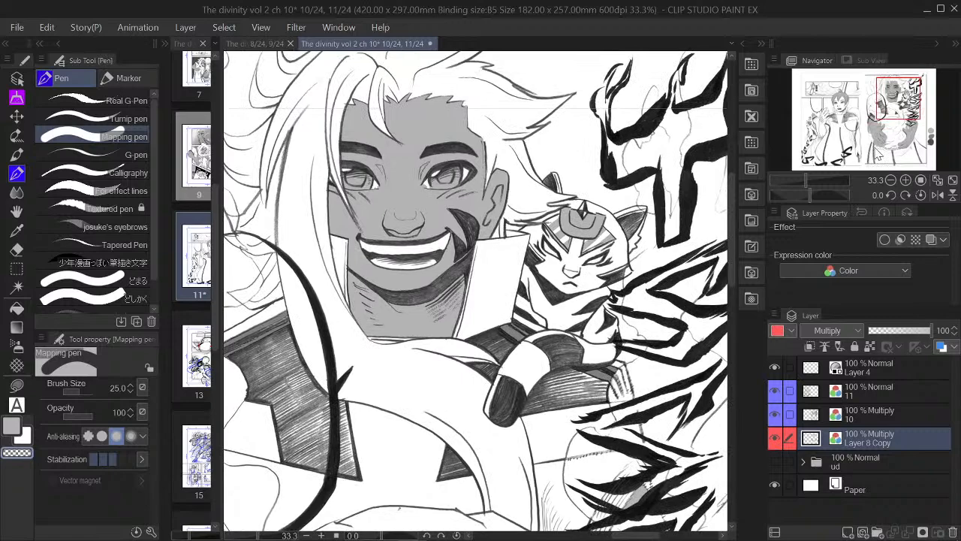
pyautogui.click(891, 180)
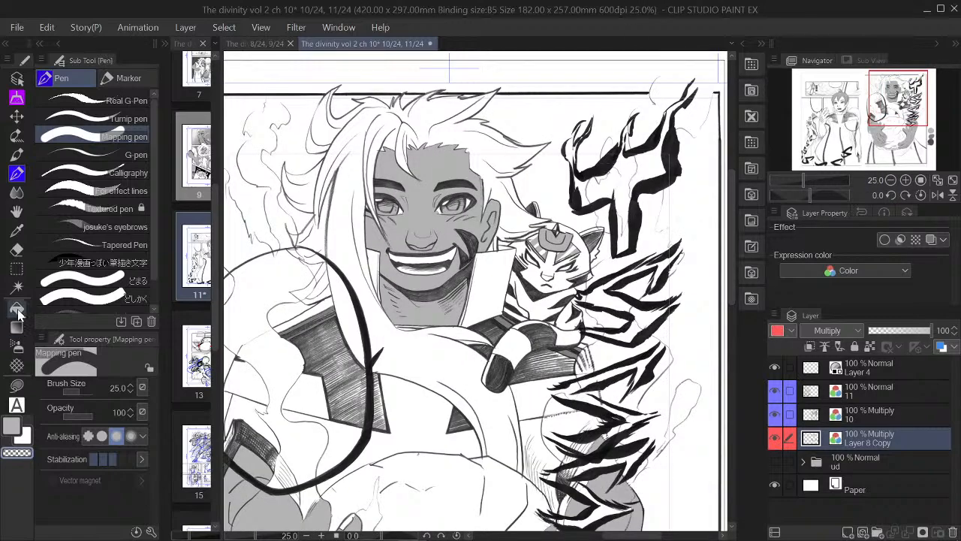
pyautogui.click(17, 286)
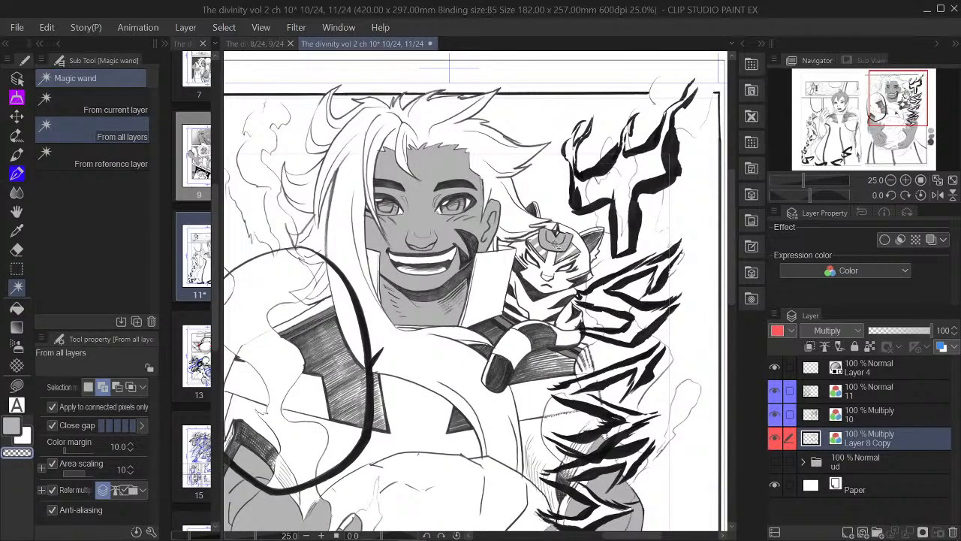
pyautogui.click(558, 244)
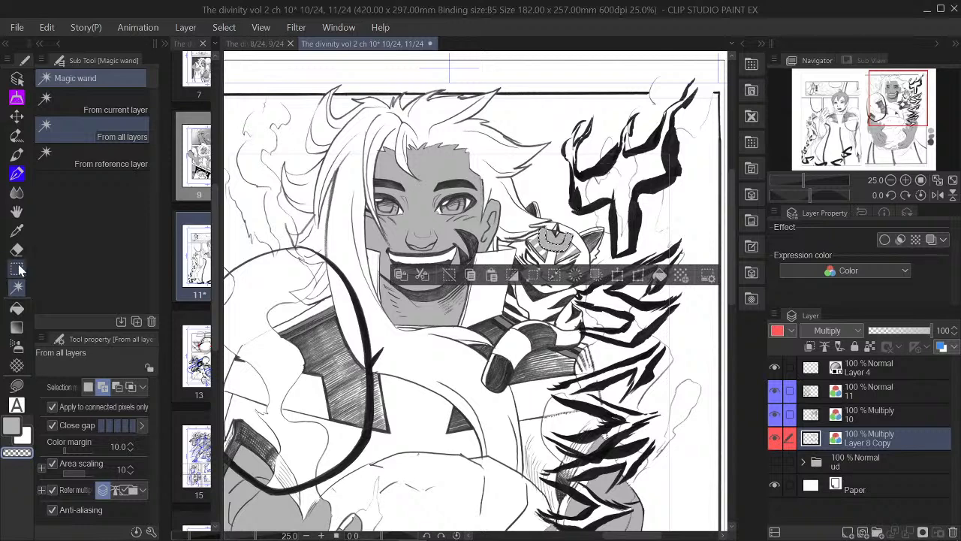
# Erase highlight streaks across the selected U-shaped emblem on the cub's forehead with the transparent Mapping pen, reducing its size to 15
pyautogui.click(16, 172)
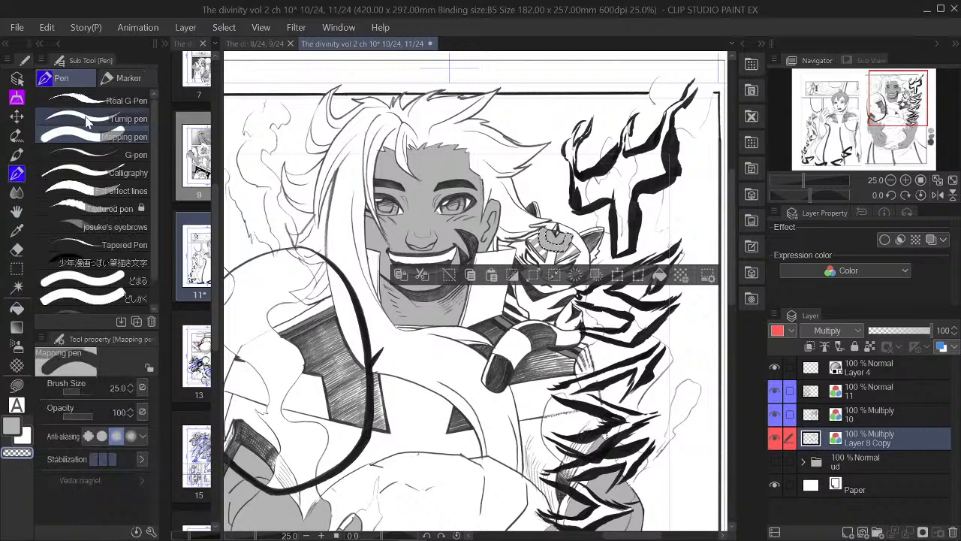
pyautogui.press('[')
pyautogui.press('[')
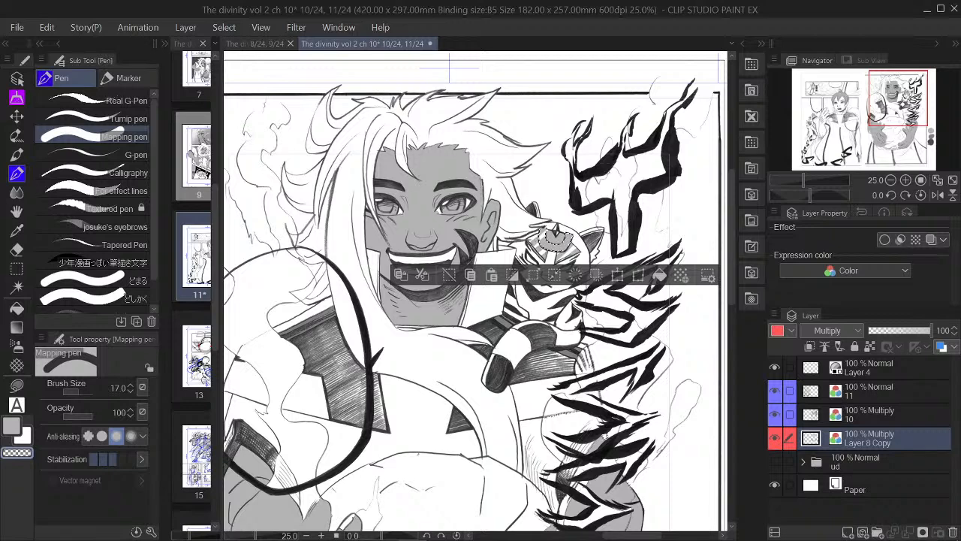
pyautogui.press(']')
pyautogui.press(']')
pyautogui.press(']')
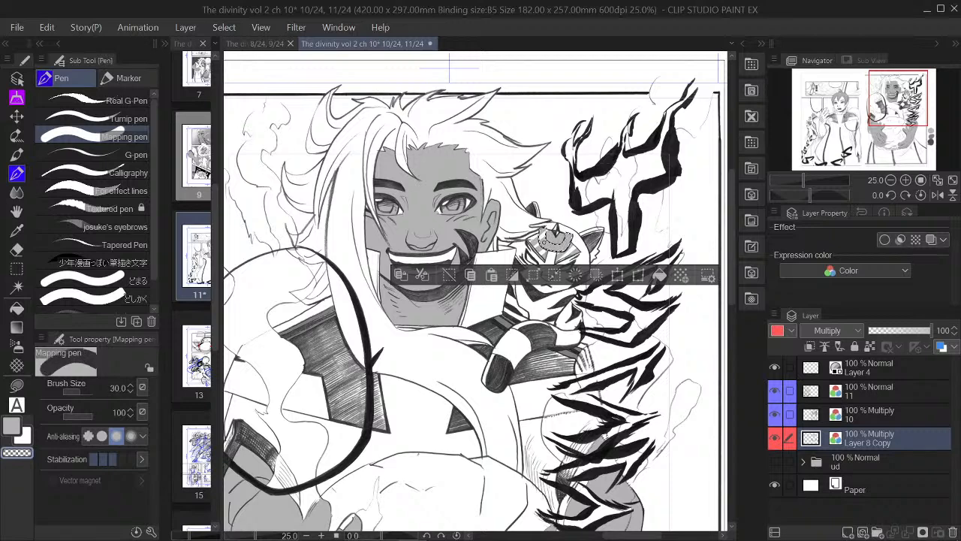
pyautogui.press(']')
pyautogui.press(']')
pyautogui.press('[')
pyautogui.press('[')
pyautogui.press('[')
pyautogui.press('[')
pyautogui.press('[')
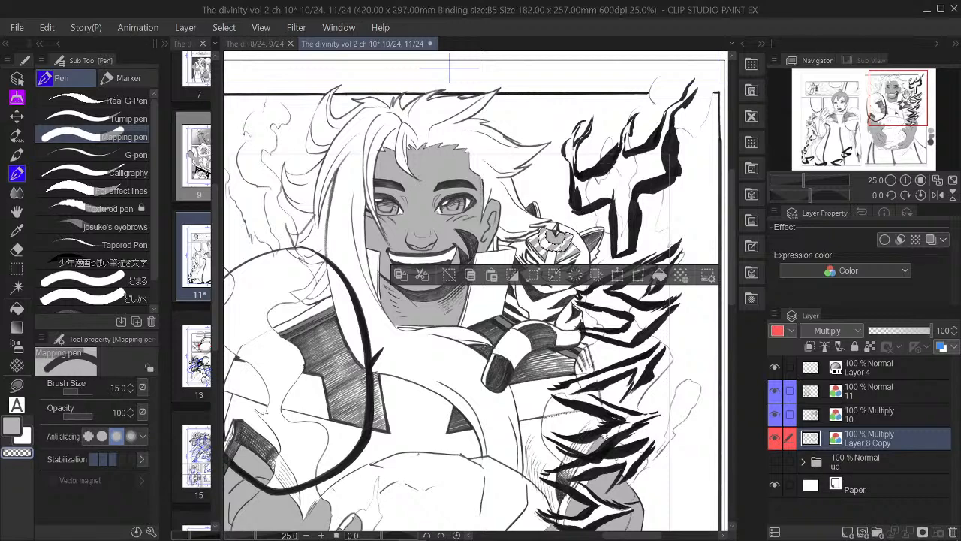
# Refine the emblem's highlight streaks with the Mapping pen at size 10 and clear the selection
pyautogui.press('[')
pyautogui.press('[')
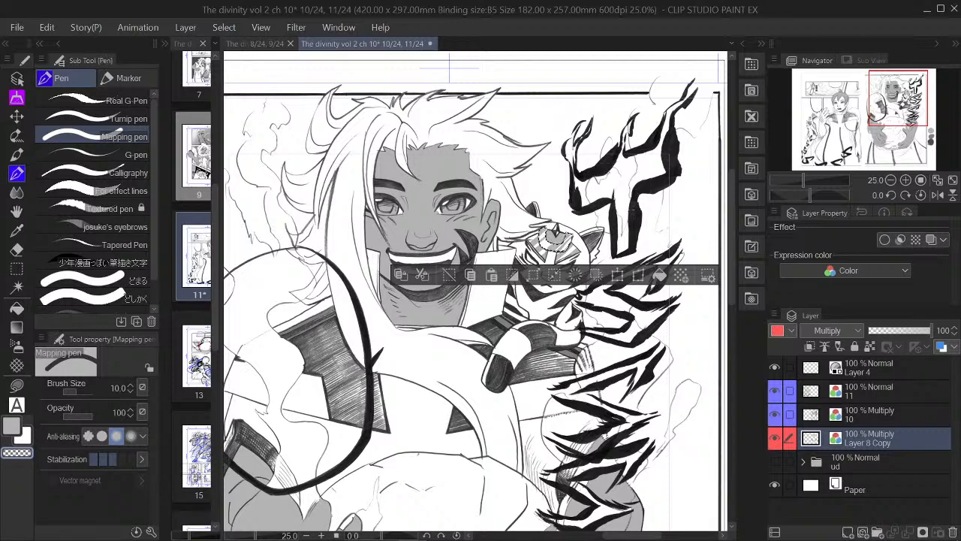
pyautogui.click(447, 276)
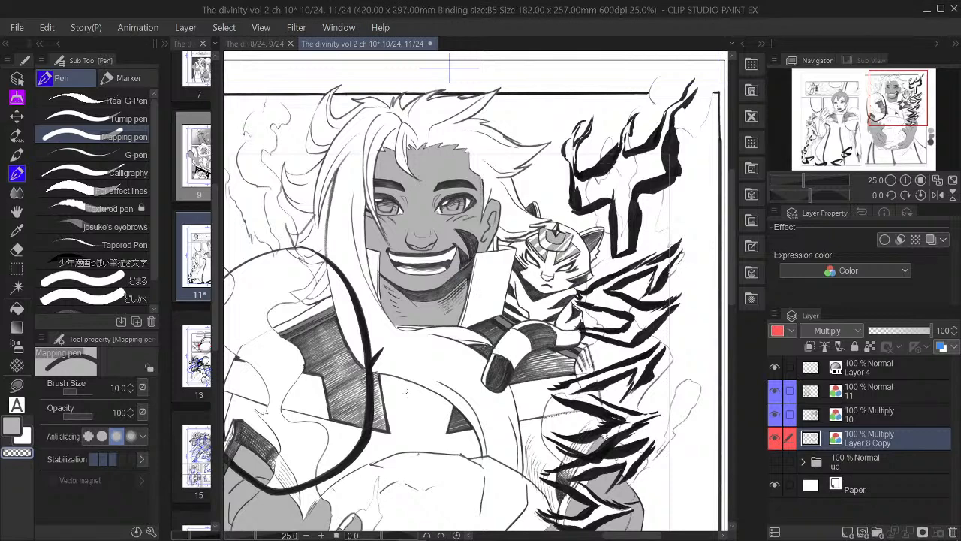
# Select the small grey area inside the cub's forehead emblem with the Magic wand, erase highlights with the size 10 Mapping pen, and deselect
pyautogui.click(16, 287)
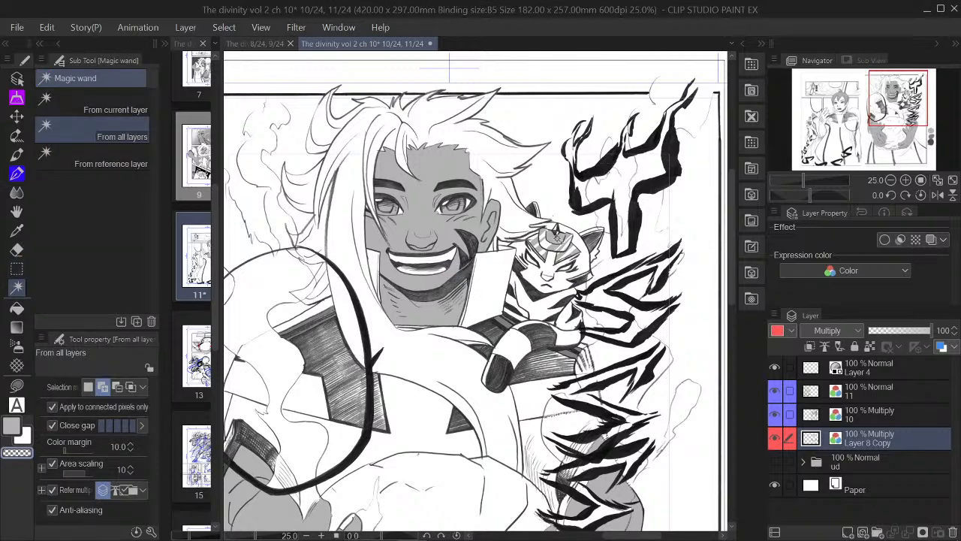
pyautogui.click(556, 234)
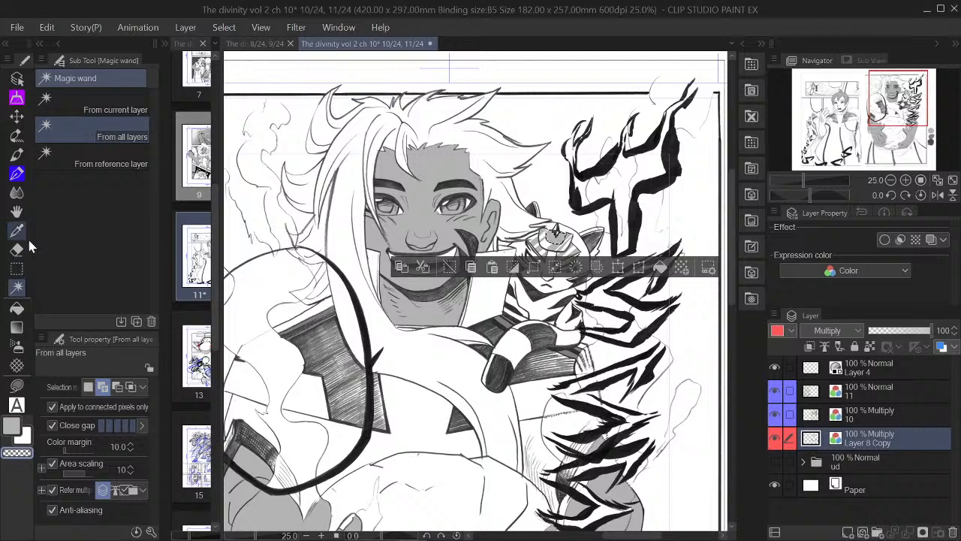
pyautogui.click(25, 153)
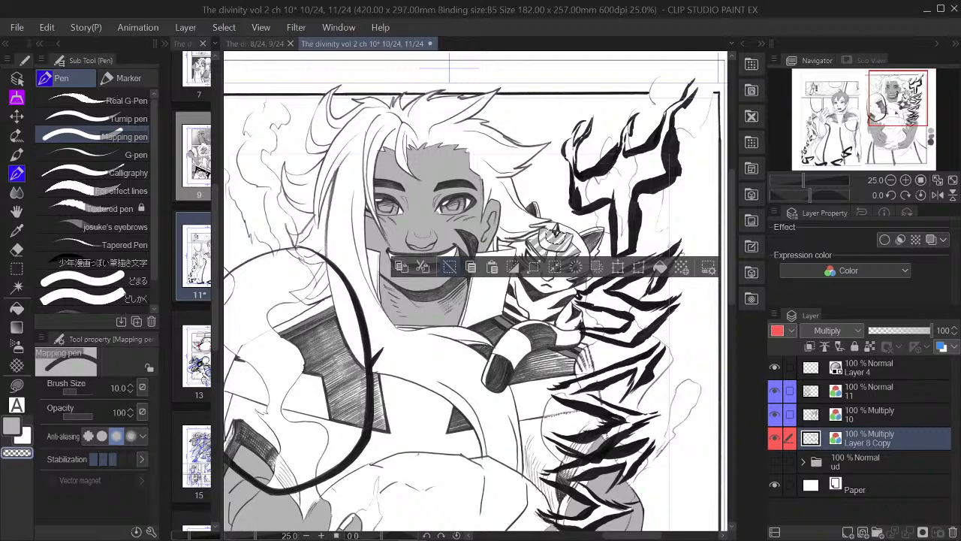
pyautogui.click(449, 267)
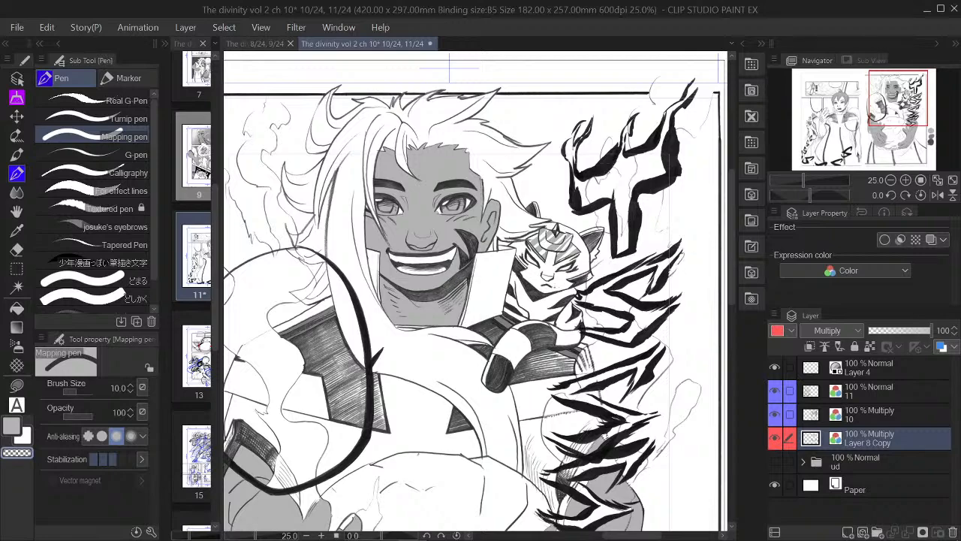
# Switch to the Real G-Pen and set its brush size to 40
pyautogui.click(890, 180)
pyautogui.moveTo(885, 108); pyautogui.dragTo(843, 138)
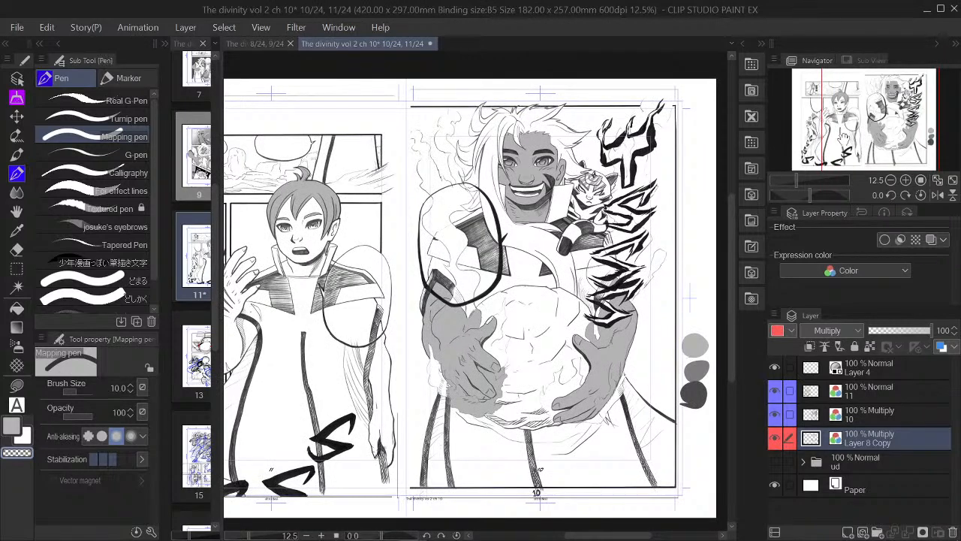
pyautogui.click(906, 181)
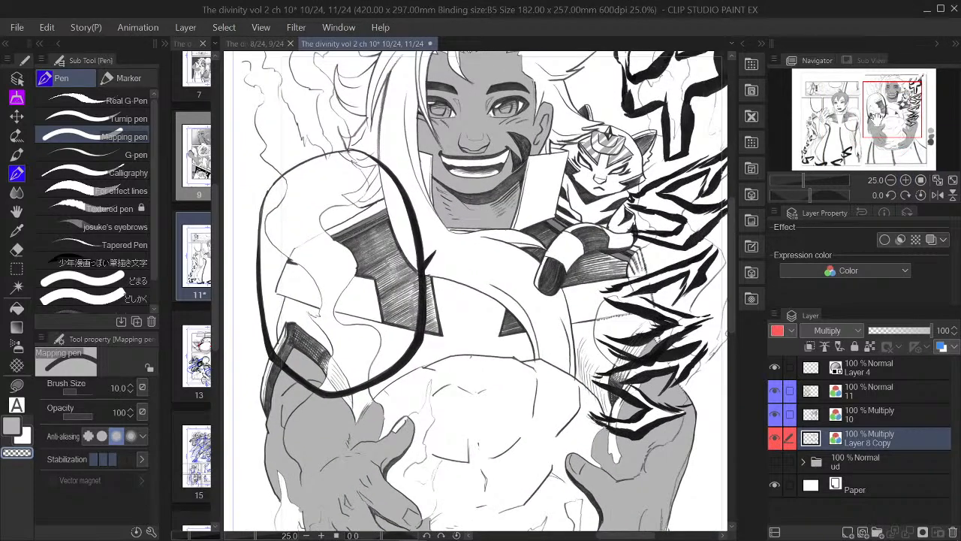
pyautogui.moveTo(481, 271); pyautogui.dragTo(452, 307)
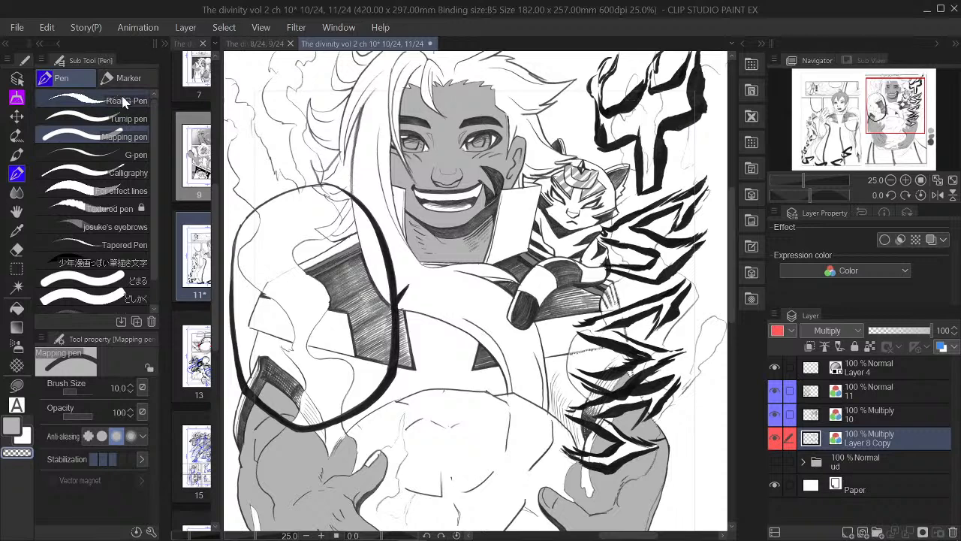
pyautogui.click(124, 100)
pyautogui.press('[')
pyautogui.press('[')
pyautogui.press('[')
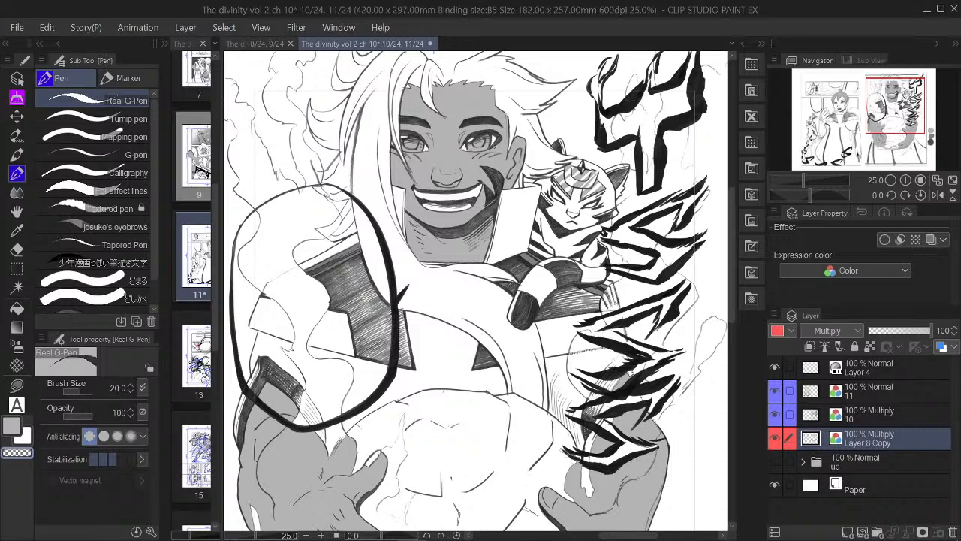
pyautogui.click(905, 180)
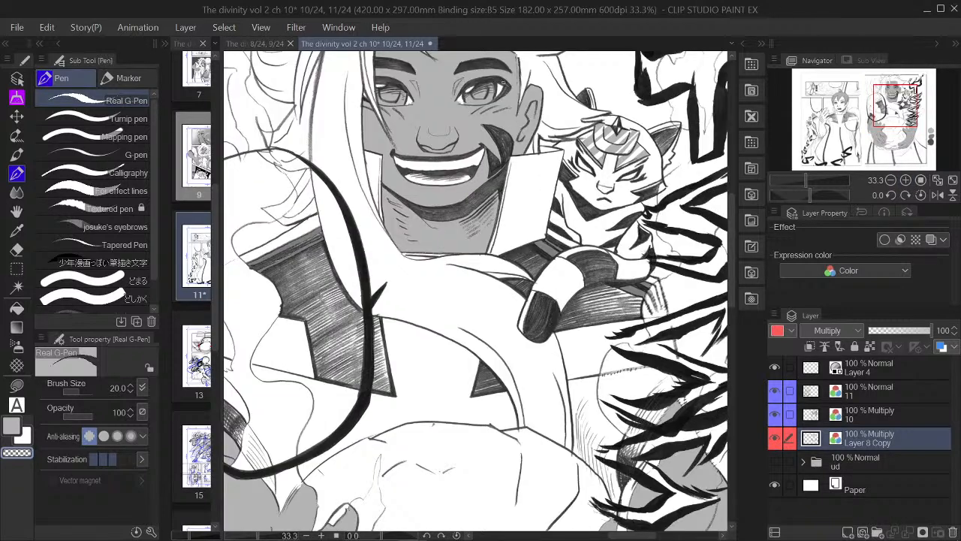
pyautogui.press(']')
pyautogui.press(']')
pyautogui.press(']')
# Change the drawing colour from transparent to the light grey main colour
pyautogui.click(891, 177)
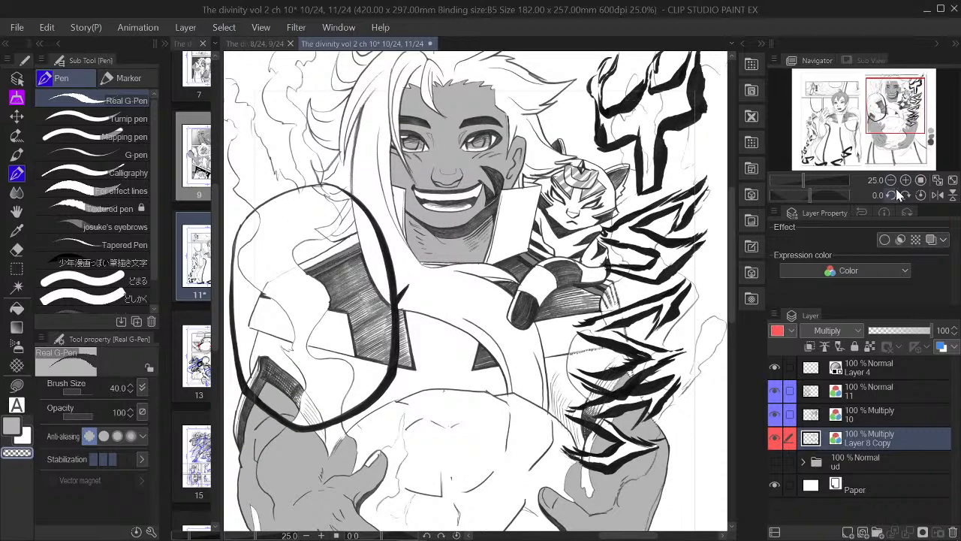
pyautogui.click(893, 180)
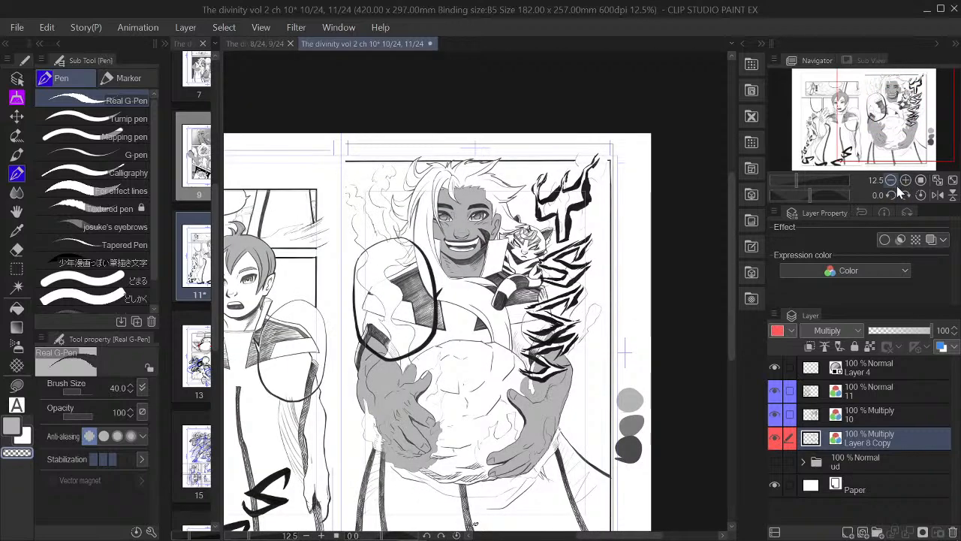
pyautogui.click(906, 181)
pyautogui.click(906, 180)
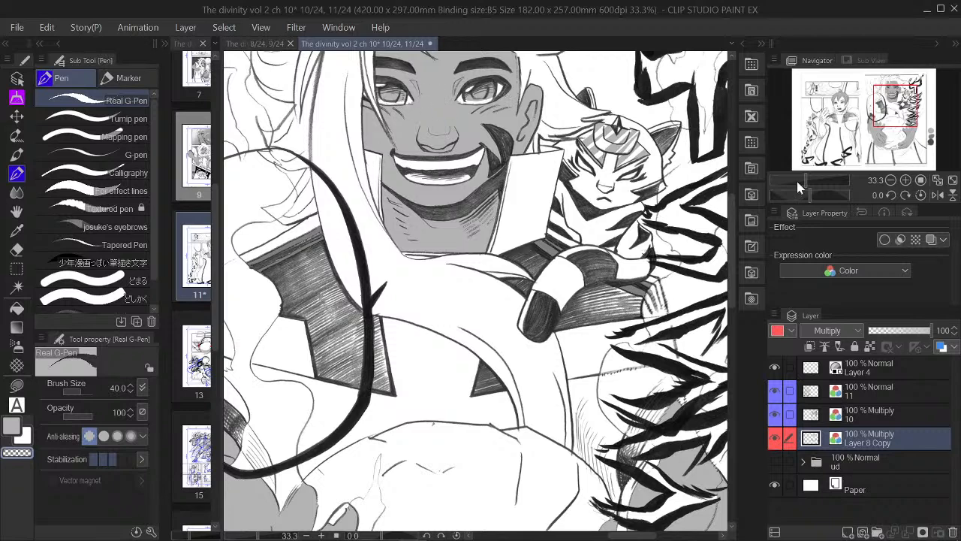
pyautogui.click(12, 426)
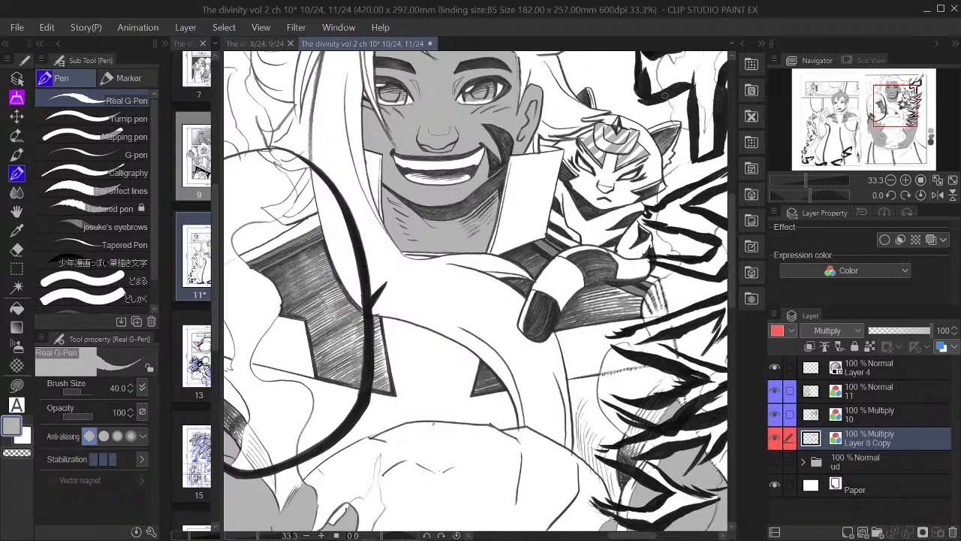
# Reduce the Real G-Pen to size 12 and shade the tiger cub's eyes light grey
pyautogui.click(891, 180)
pyautogui.moveTo(894, 111); pyautogui.dragTo(888, 105)
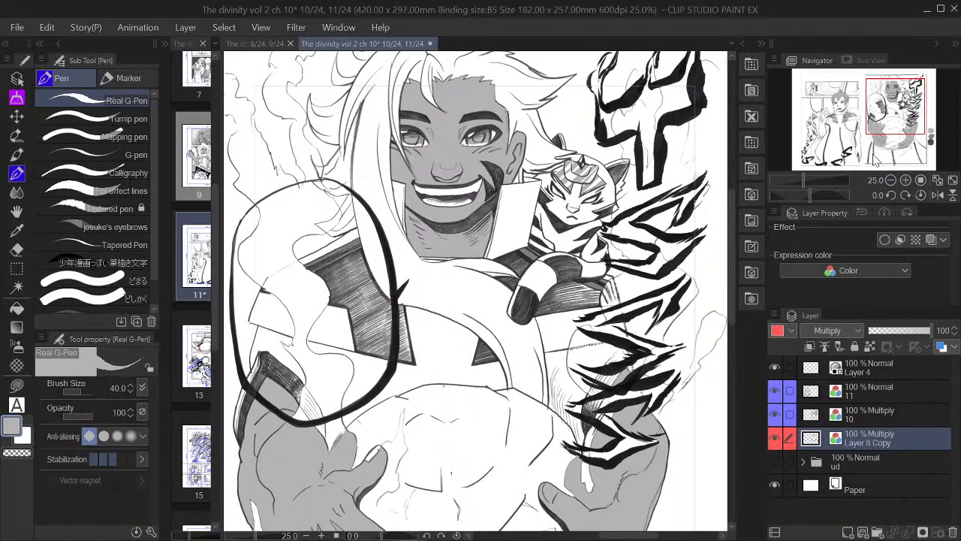
pyautogui.click(906, 180)
pyautogui.moveTo(891, 124); pyautogui.dragTo(875, 89)
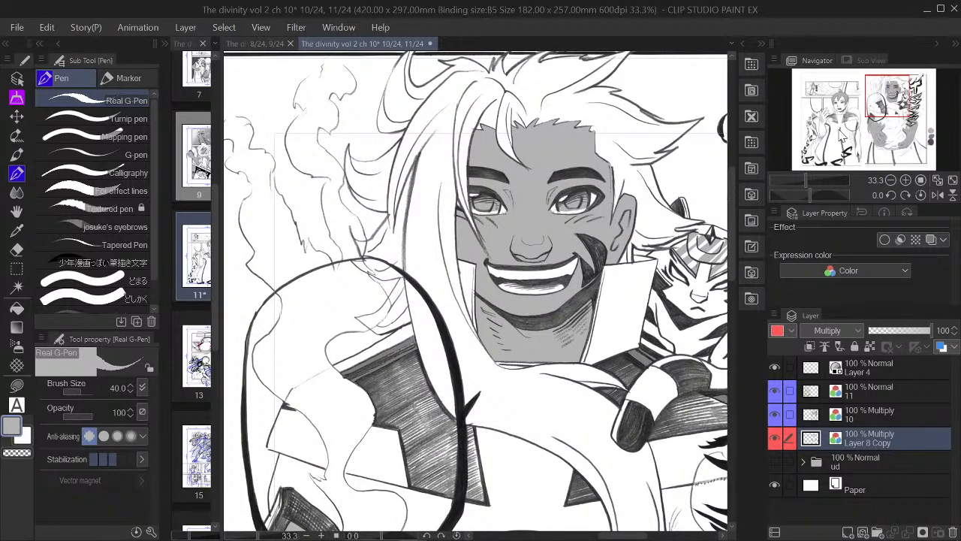
pyautogui.click(890, 181)
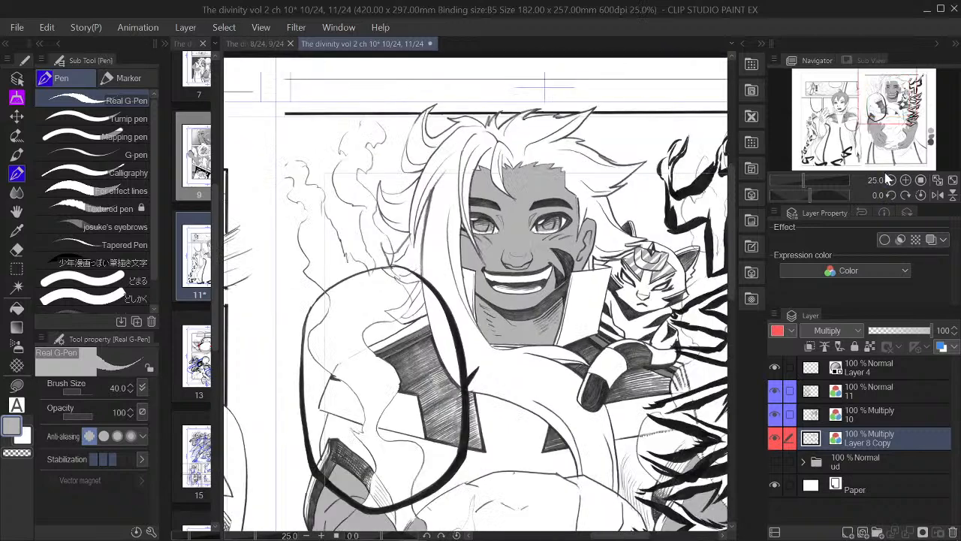
pyautogui.moveTo(888, 97); pyautogui.dragTo(901, 118)
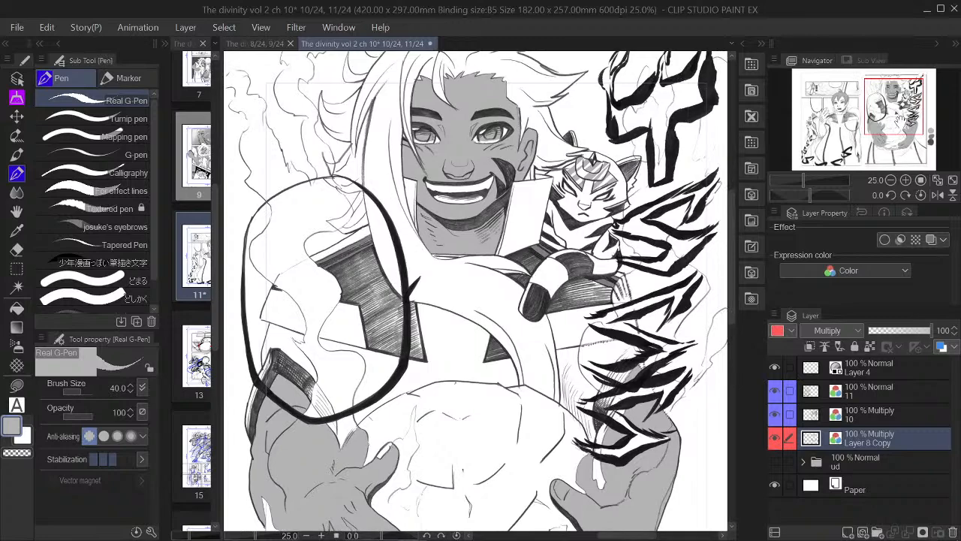
pyautogui.click(908, 178)
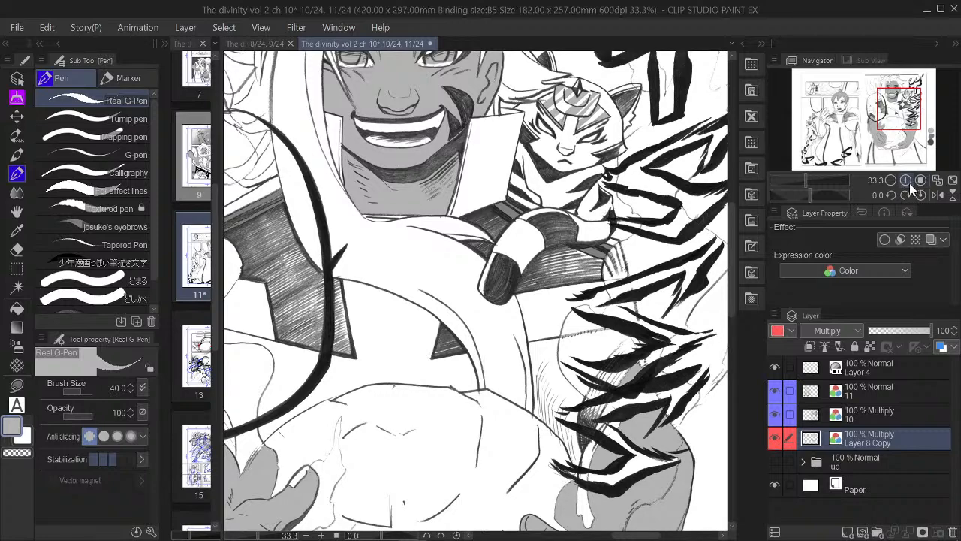
pyautogui.click(907, 181)
pyautogui.moveTo(889, 110); pyautogui.dragTo(906, 98)
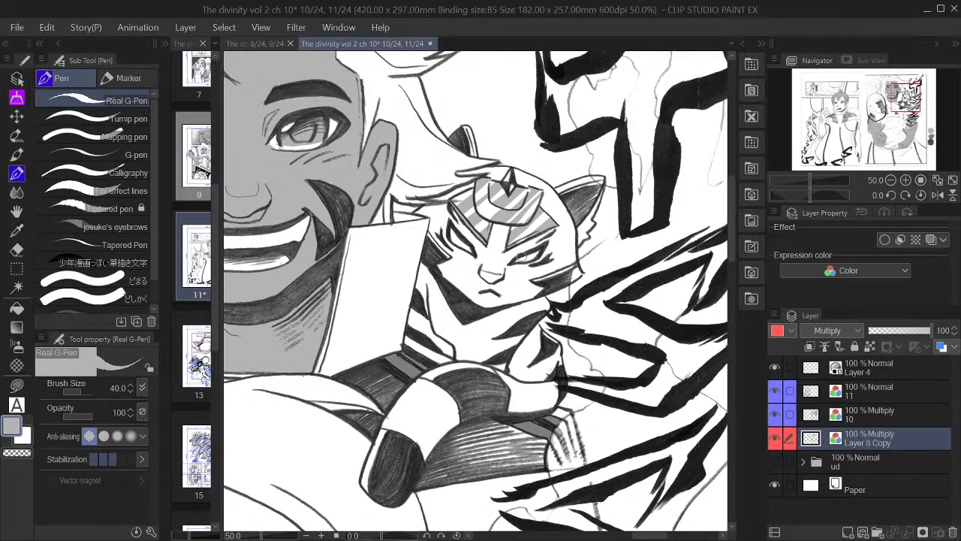
pyautogui.press('[')
pyautogui.press('[')
pyautogui.press('[')
pyautogui.press('[')
pyautogui.press('[')
pyautogui.press('[')
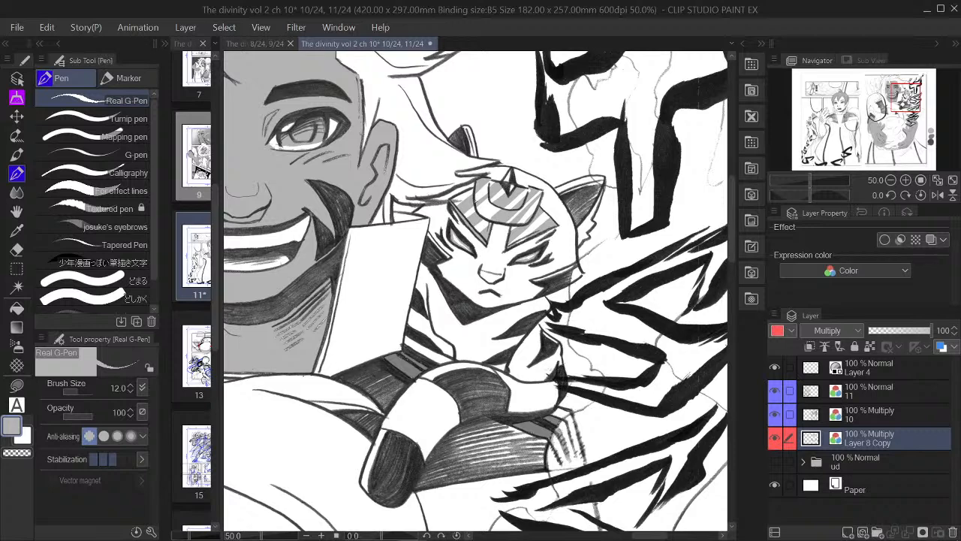
# Sample the darker grey from the artwork with the Eyedropper and switch to the Lasso fill tool
pyautogui.click(890, 180)
pyautogui.click(891, 181)
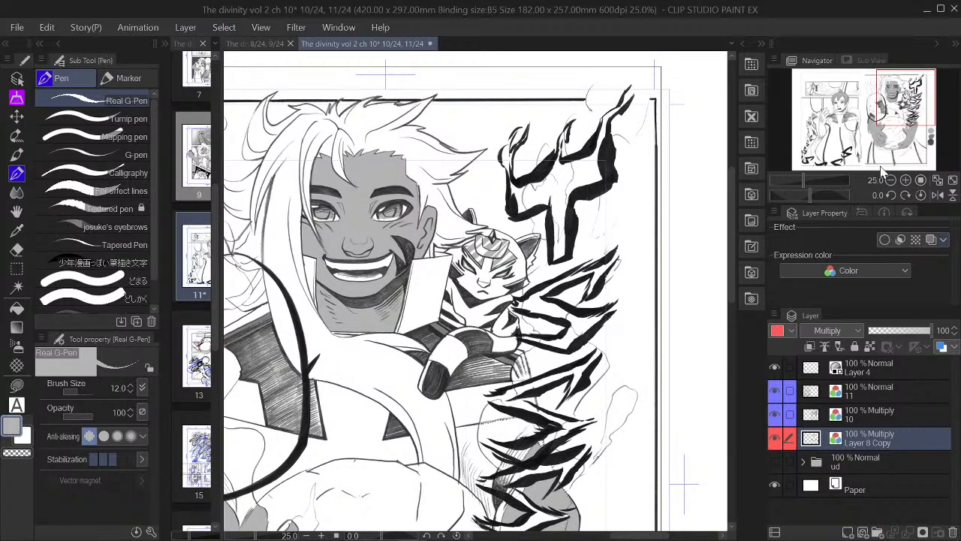
pyautogui.moveTo(902, 103)
pyautogui.mouseDown()
pyautogui.moveTo(884, 132)
pyautogui.moveTo(883, 118)
pyautogui.mouseUp()
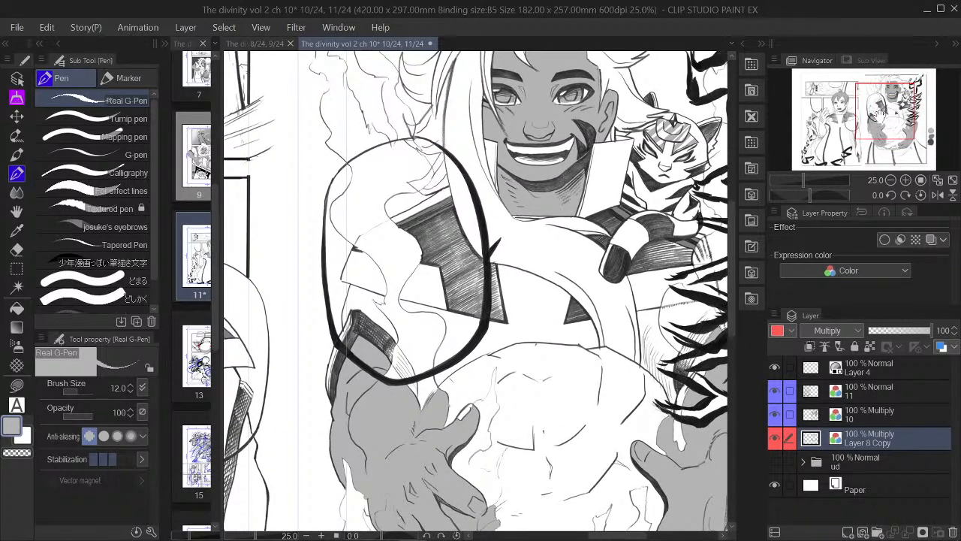
pyautogui.scroll(1, 428, 224)
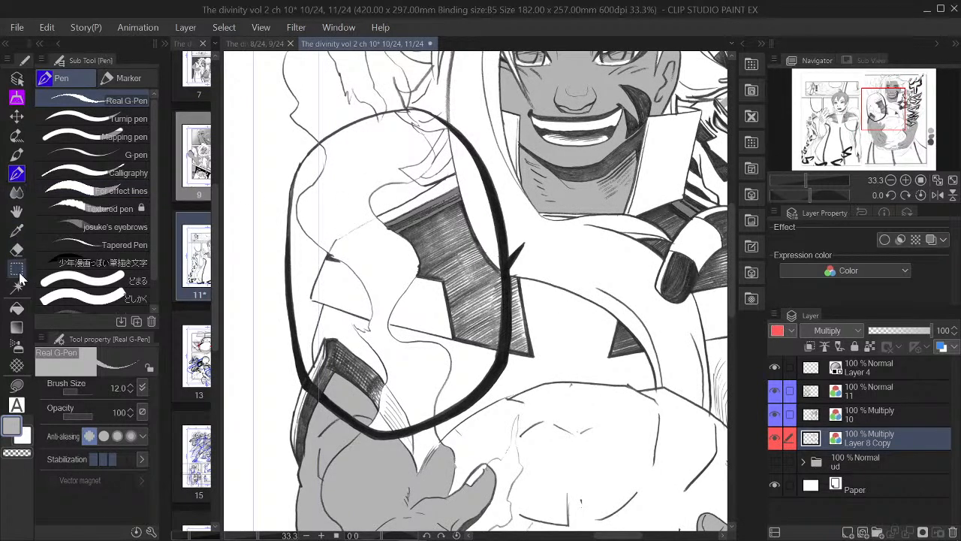
pyautogui.click(16, 230)
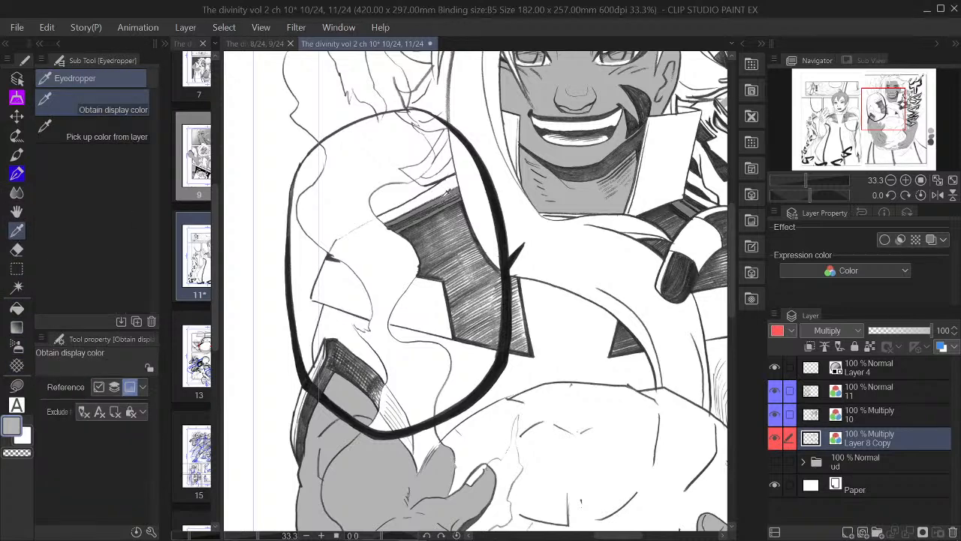
pyautogui.click(17, 270)
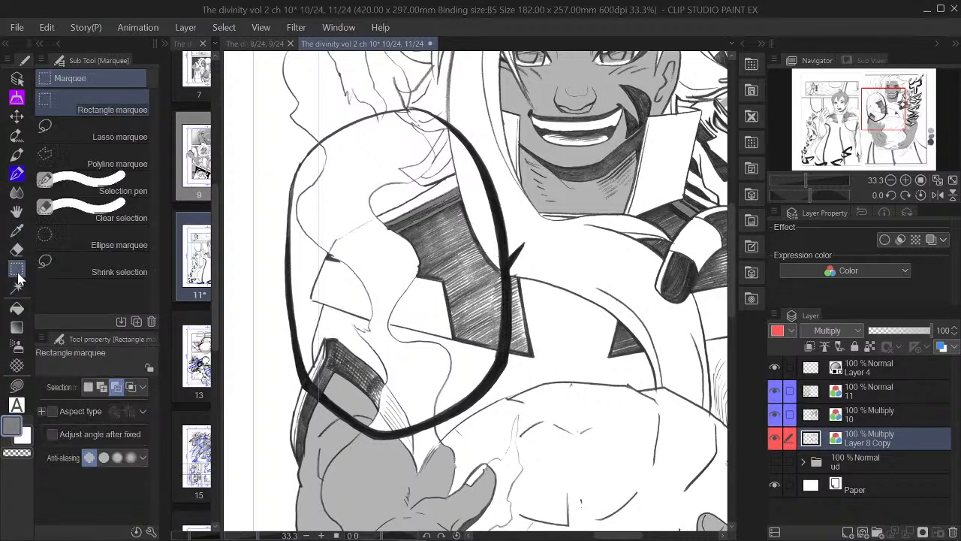
pyautogui.click(17, 385)
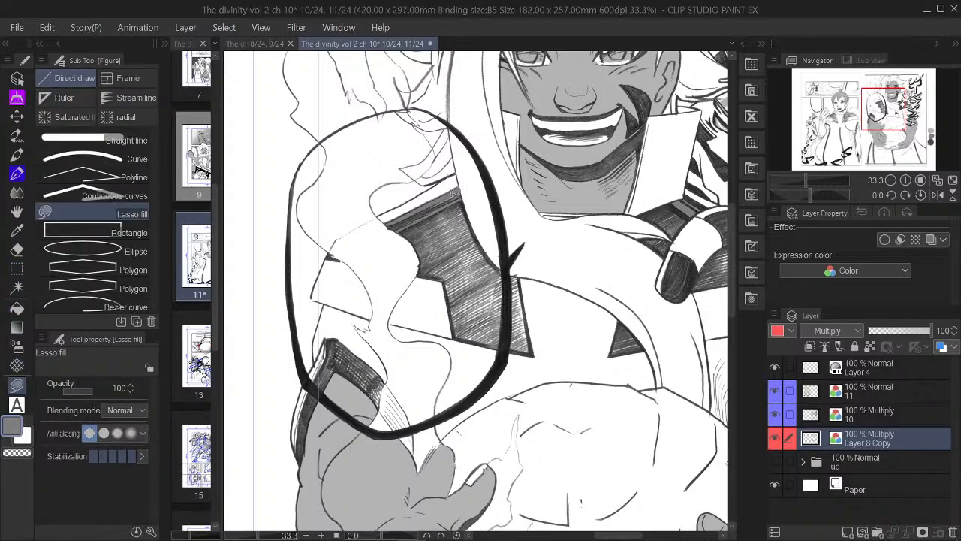
# Lasso-fill the hatched jacket panel on the chest beside the large black oval with the darker grey
pyautogui.moveTo(483, 236)
pyautogui.mouseDown()
pyautogui.moveTo(503, 265)
pyautogui.moveTo(509, 300)
pyautogui.moveTo(454, 271)
pyautogui.moveTo(427, 207)
pyautogui.moveTo(434, 199)
pyautogui.moveTo(428, 204)
pyautogui.mouseUp()
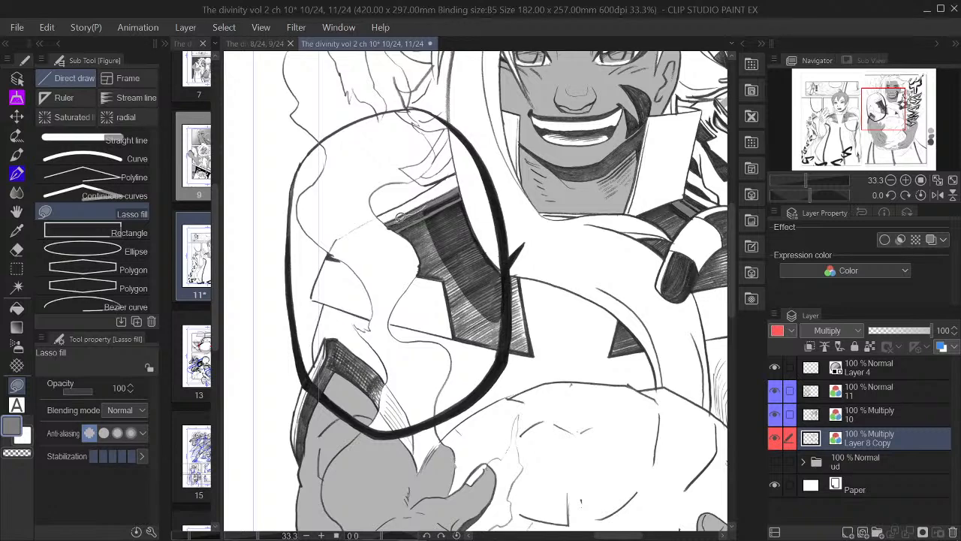
pyautogui.moveTo(409, 231)
pyautogui.mouseDown()
pyautogui.moveTo(426, 272)
pyautogui.moveTo(451, 280)
pyautogui.moveTo(459, 222)
pyautogui.mouseUp()
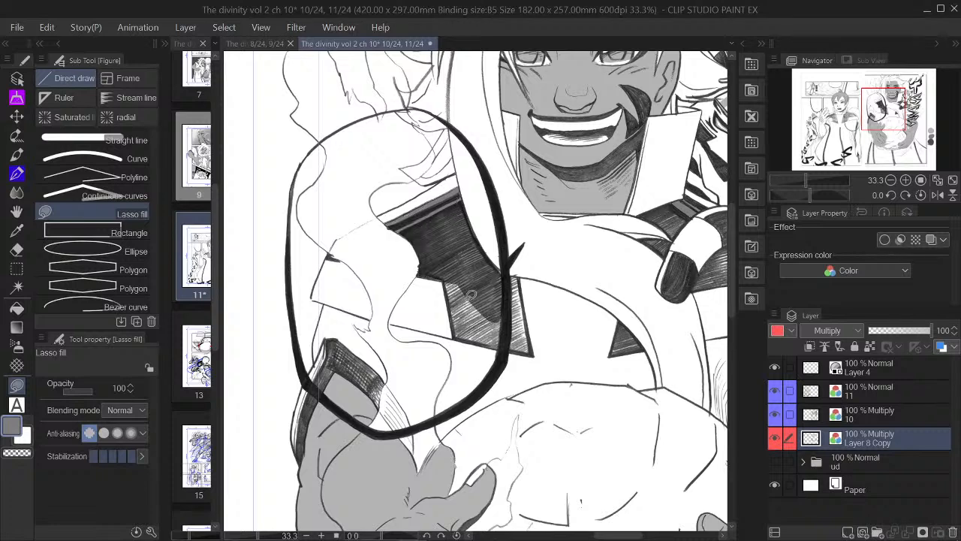
pyautogui.moveTo(451, 295)
pyautogui.mouseDown()
pyautogui.moveTo(463, 332)
pyautogui.moveTo(507, 338)
pyautogui.moveTo(498, 272)
pyautogui.moveTo(461, 242)
pyautogui.mouseUp()
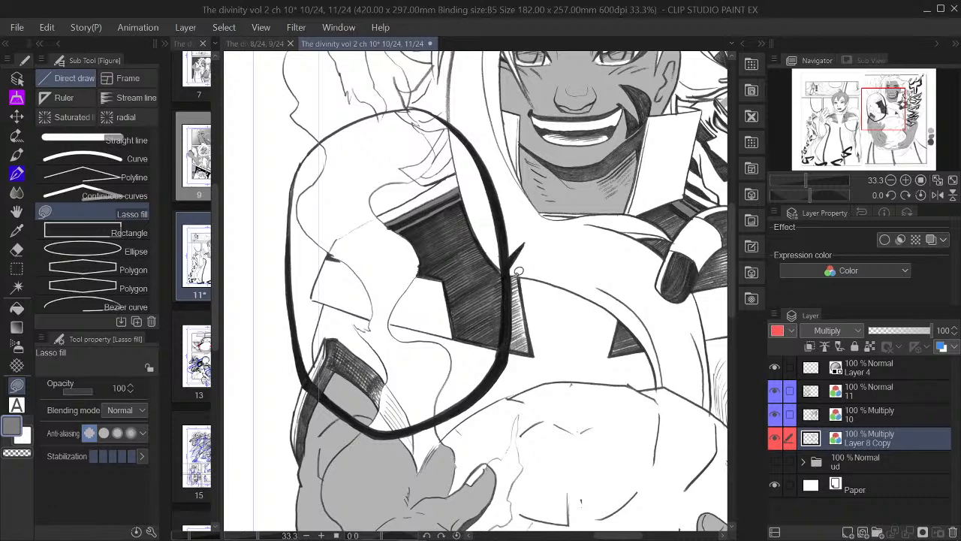
pyautogui.moveTo(515, 275)
pyautogui.mouseDown()
pyautogui.moveTo(536, 353)
pyautogui.moveTo(517, 346)
pyautogui.moveTo(493, 297)
pyautogui.moveTo(502, 277)
pyautogui.mouseUp()
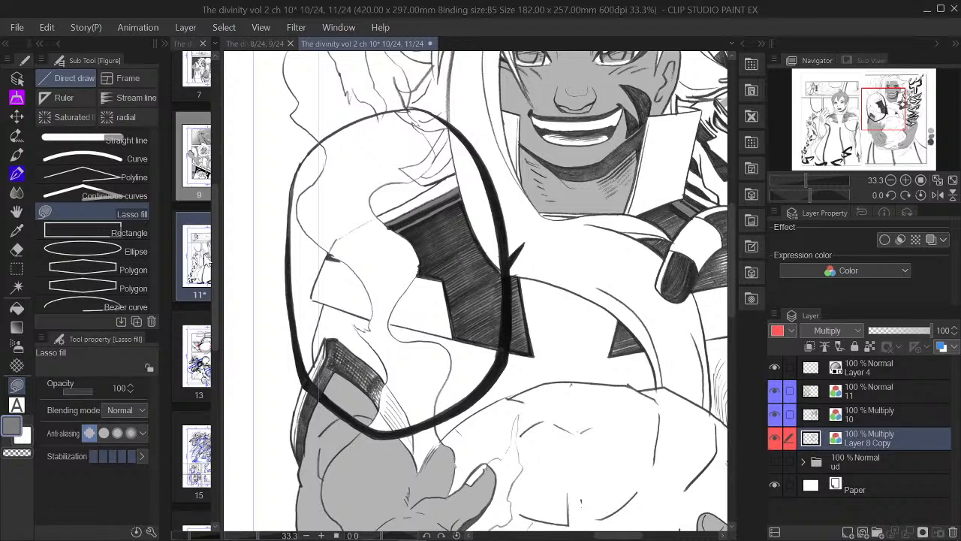
# Lasso-fill the small triangular chest panel and the shoulder panels beneath the tiger cub with the darker grey
pyautogui.moveTo(870, 118); pyautogui.dragTo(888, 122)
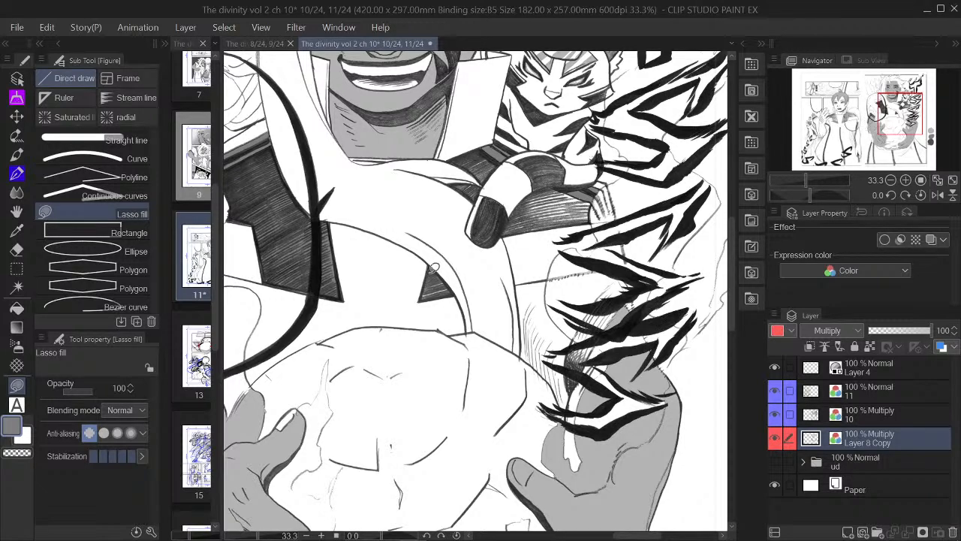
pyautogui.moveTo(428, 282)
pyautogui.mouseDown()
pyautogui.moveTo(429, 295)
pyautogui.moveTo(456, 291)
pyautogui.moveTo(442, 268)
pyautogui.moveTo(431, 276)
pyautogui.mouseUp()
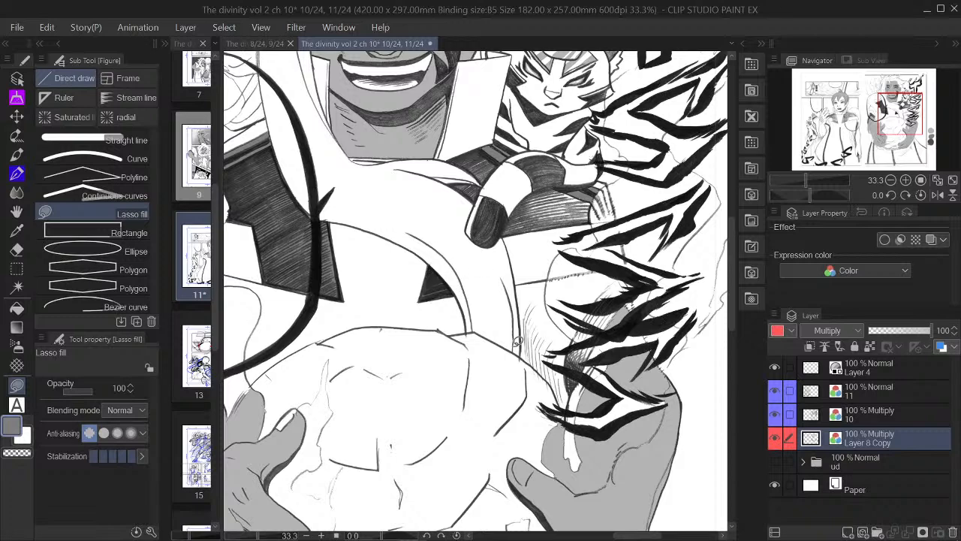
pyautogui.moveTo(511, 217)
pyautogui.mouseDown()
pyautogui.moveTo(570, 183)
pyautogui.moveTo(600, 193)
pyautogui.moveTo(592, 218)
pyautogui.moveTo(502, 234)
pyautogui.mouseUp()
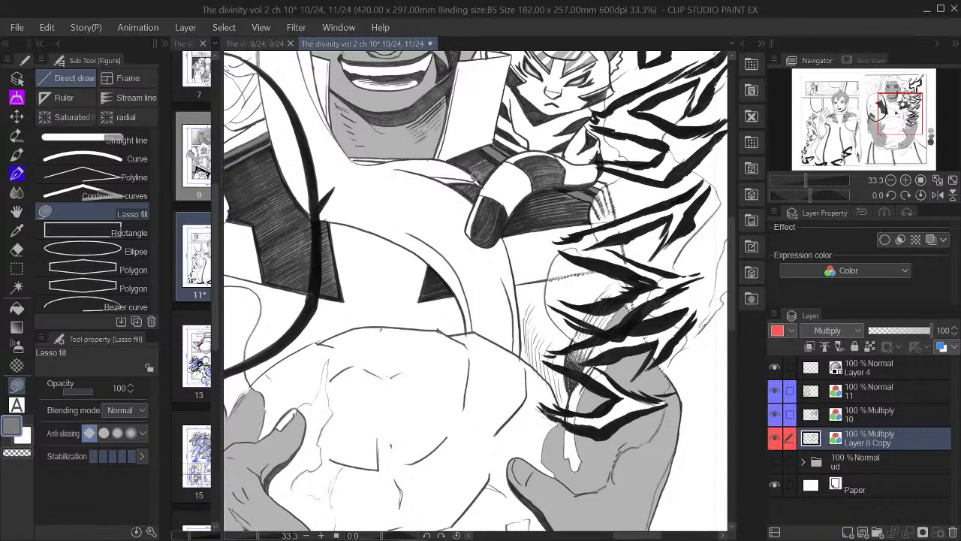
pyautogui.moveTo(458, 177)
pyautogui.mouseDown()
pyautogui.moveTo(483, 193)
pyautogui.moveTo(474, 178)
pyautogui.moveTo(456, 179)
pyautogui.mouseUp()
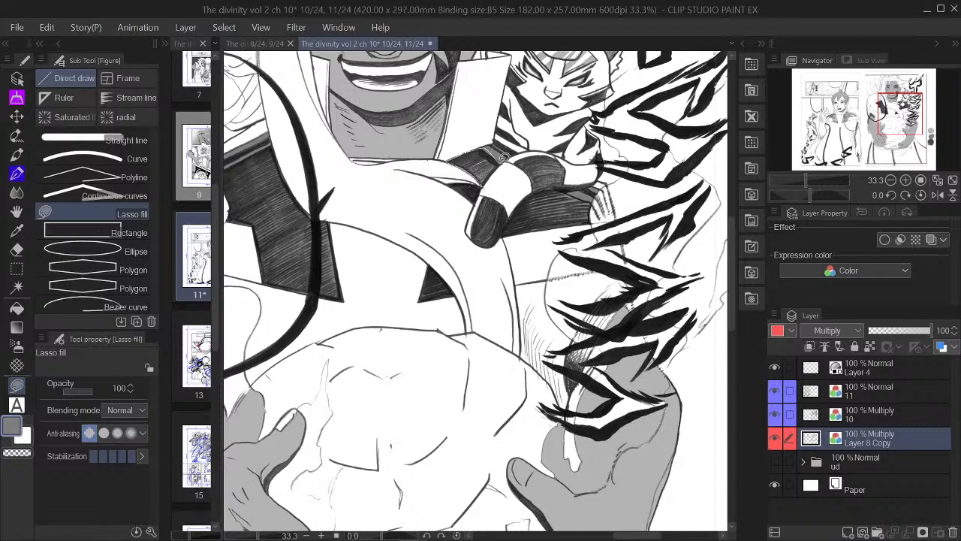
pyautogui.moveTo(488, 181)
pyautogui.mouseDown()
pyautogui.moveTo(522, 137)
pyautogui.moveTo(504, 160)
pyautogui.moveTo(518, 143)
pyautogui.moveTo(492, 160)
pyautogui.mouseUp()
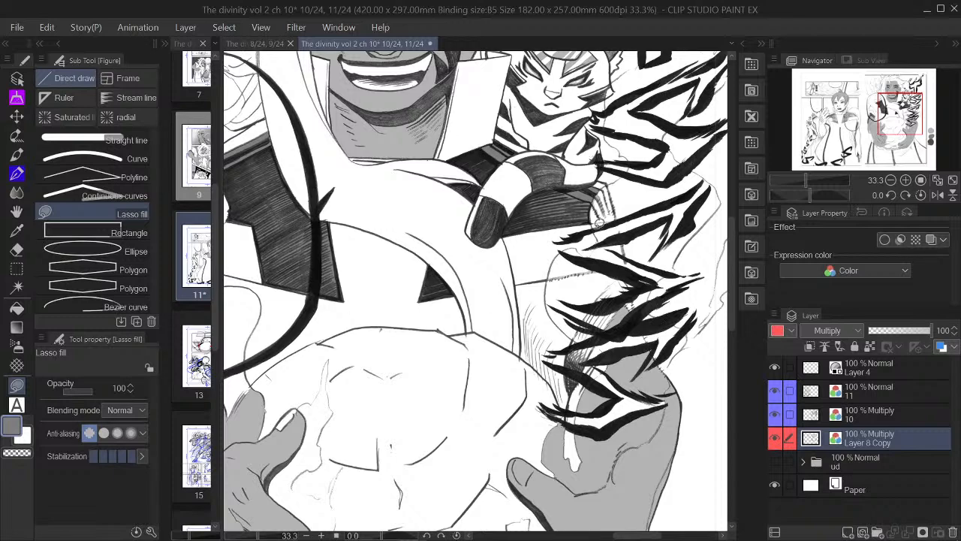
# Sample the light grey skin tone with the Eyedropper and fill along the lower fingers of the hand below the black lettering using Lasso fill
pyautogui.scroll(-2, 509, 214)
pyautogui.scroll(-1, 509, 214)
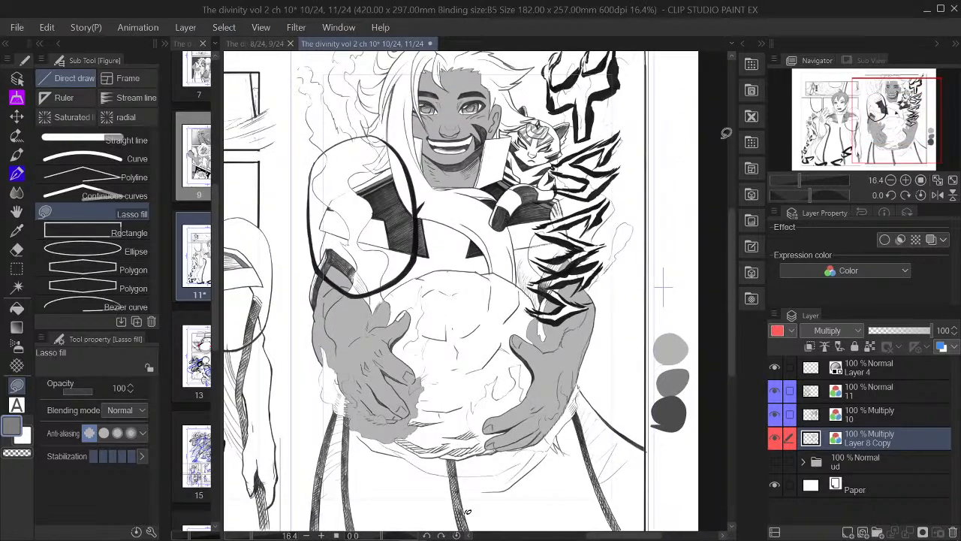
pyautogui.moveTo(904, 140); pyautogui.dragTo(858, 142)
pyautogui.moveTo(857, 140); pyautogui.dragTo(866, 138)
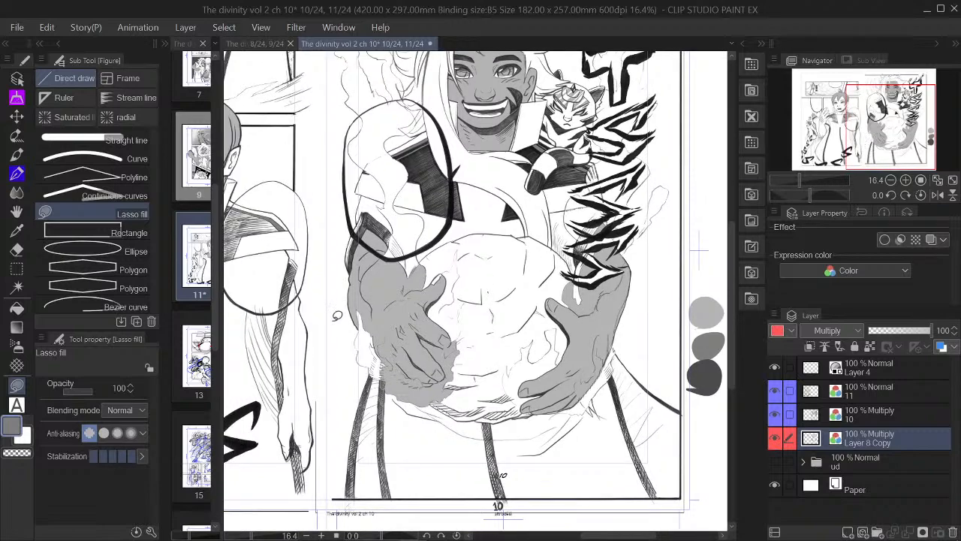
pyautogui.scroll(2, 339, 310)
pyautogui.scroll(2, 438, 361)
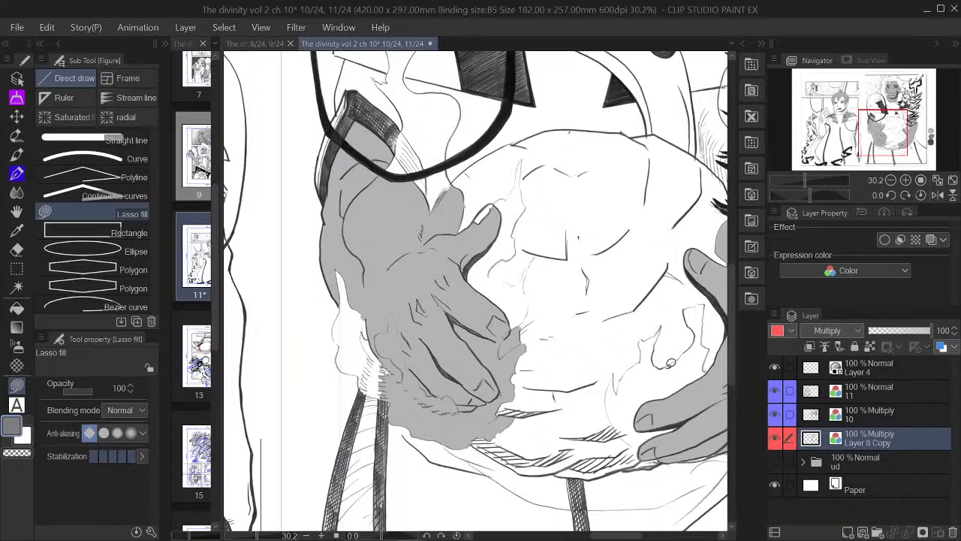
pyautogui.moveTo(884, 133)
pyautogui.mouseDown()
pyautogui.moveTo(873, 134)
pyautogui.moveTo(877, 143)
pyautogui.moveTo(891, 136)
pyautogui.mouseUp()
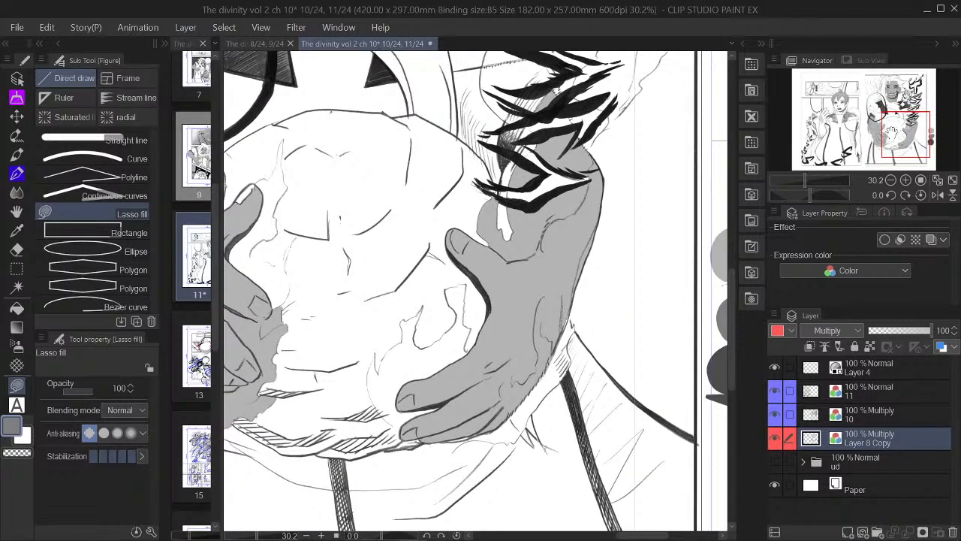
pyautogui.scroll(5, 475, 426)
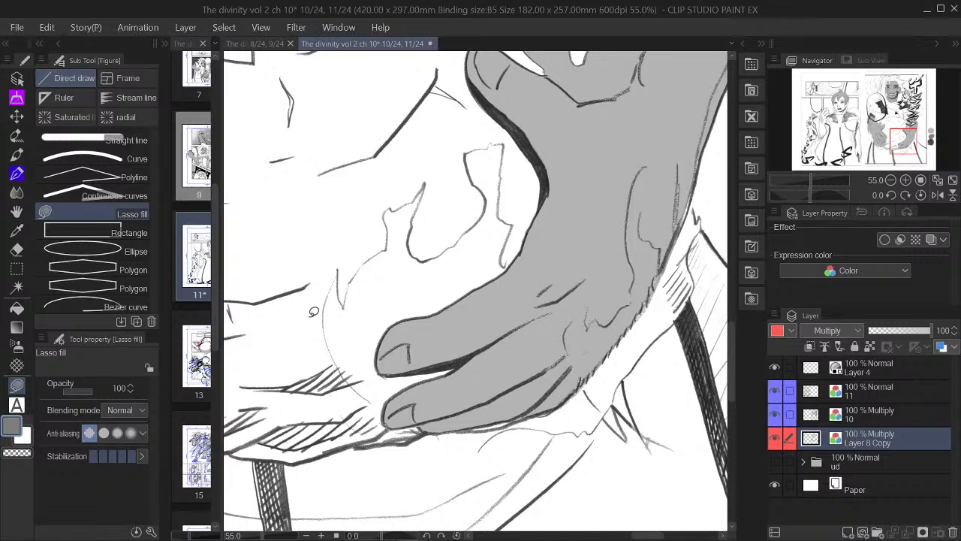
pyautogui.click(16, 230)
pyautogui.click(482, 370)
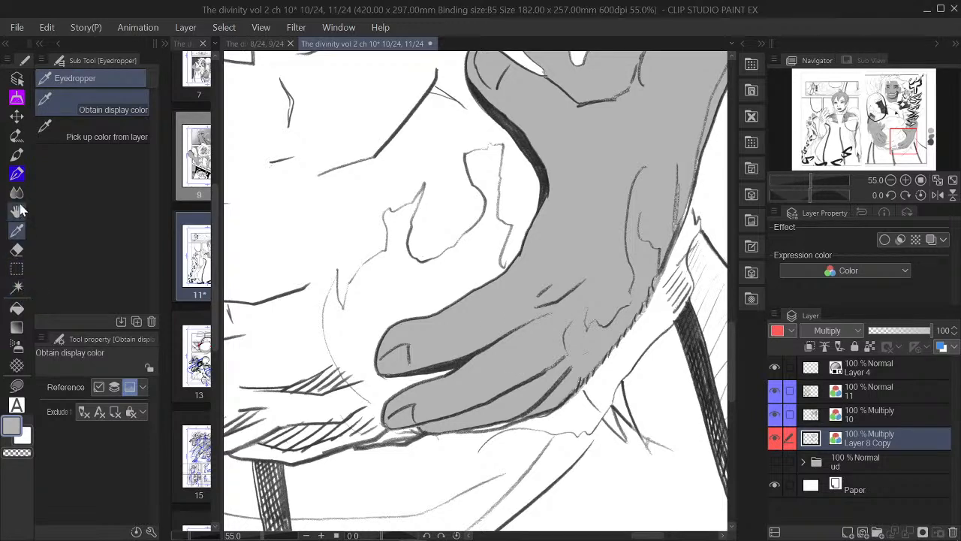
pyautogui.click(17, 385)
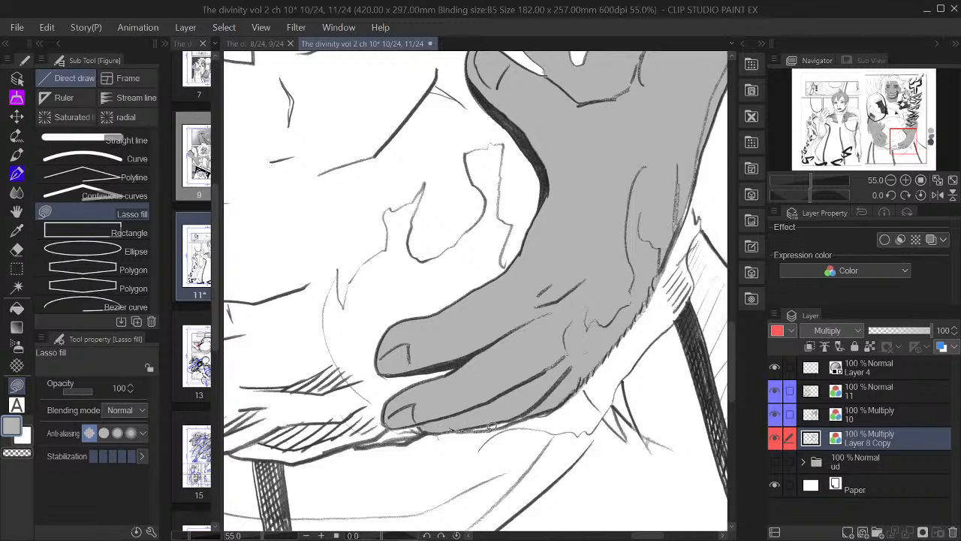
pyautogui.moveTo(528, 406)
pyautogui.mouseDown()
pyautogui.moveTo(448, 398)
pyautogui.moveTo(446, 410)
pyautogui.mouseUp()
pyautogui.moveTo(533, 384); pyautogui.dragTo(515, 409)
pyautogui.moveTo(556, 402); pyautogui.dragTo(542, 412)
pyautogui.scroll(-3, 627, 318)
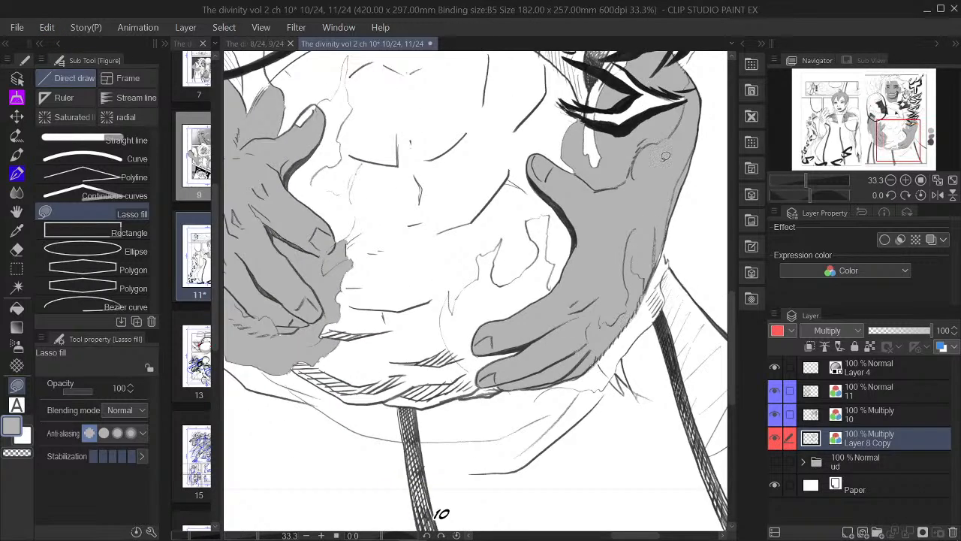
# Try a light grey stroke with the Gauze hatching brush at size 300 on the large round form and undo it
pyautogui.moveTo(905, 127)
pyautogui.mouseDown()
pyautogui.moveTo(905, 136)
pyautogui.moveTo(922, 136)
pyautogui.moveTo(911, 114)
pyautogui.moveTo(905, 127)
pyautogui.moveTo(894, 97)
pyautogui.moveTo(898, 127)
pyautogui.moveTo(893, 84)
pyautogui.moveTo(894, 116)
pyautogui.moveTo(905, 117)
pyautogui.mouseUp()
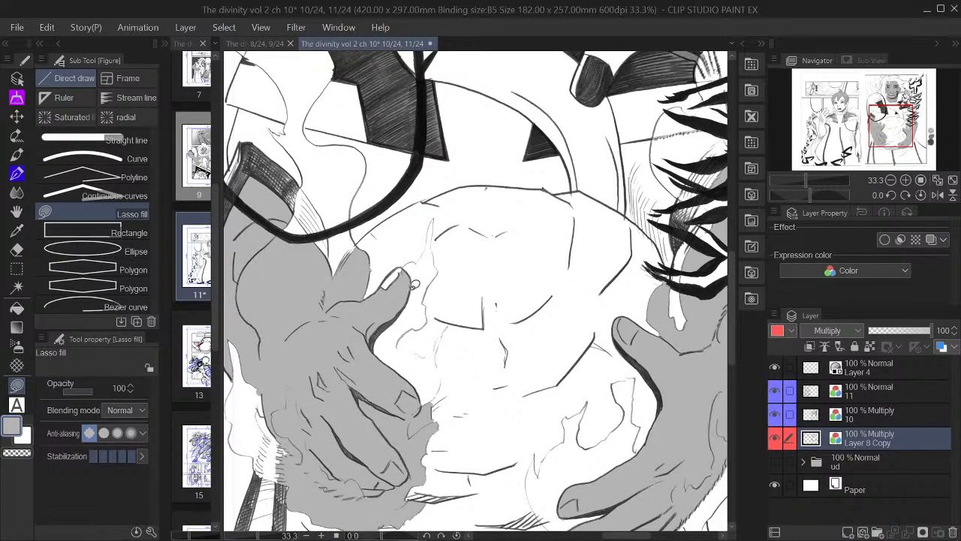
pyautogui.click(17, 345)
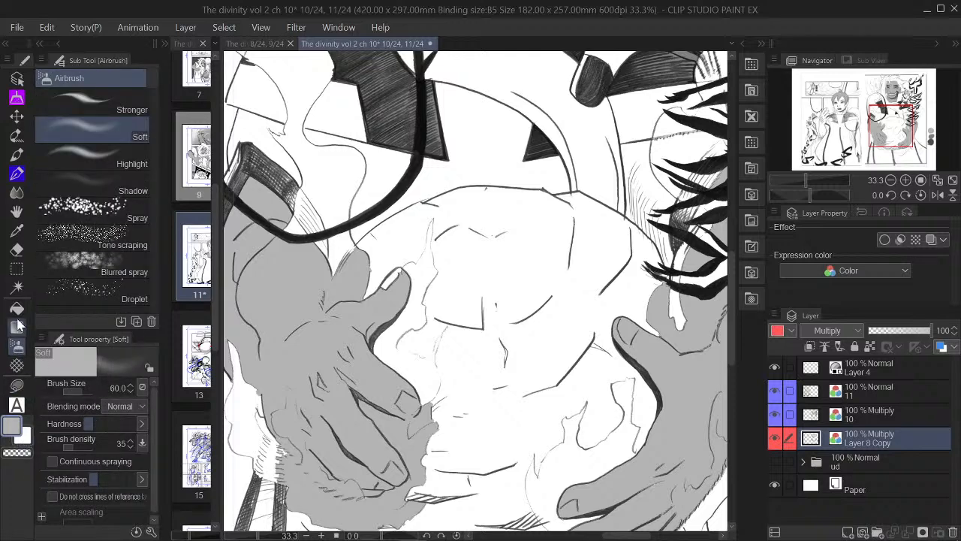
pyautogui.click(17, 365)
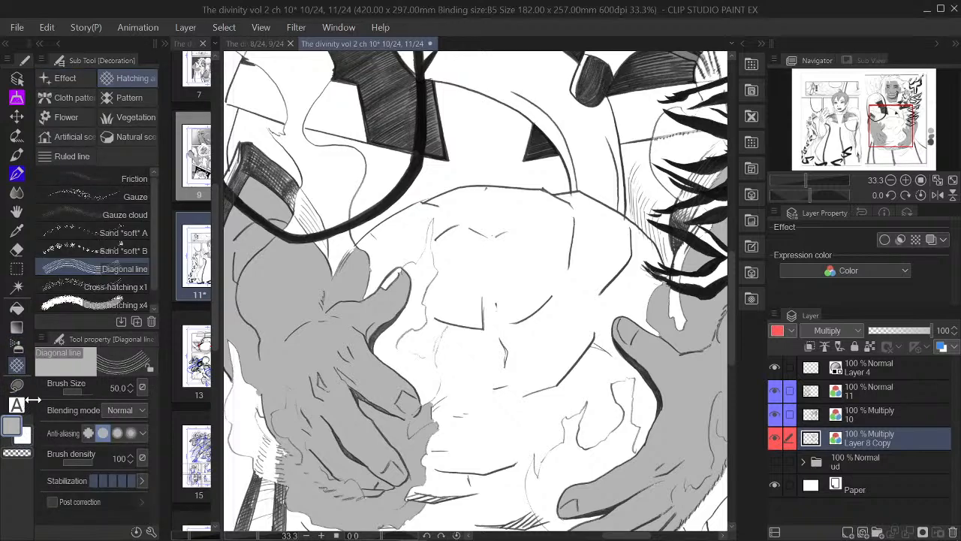
pyautogui.click(131, 215)
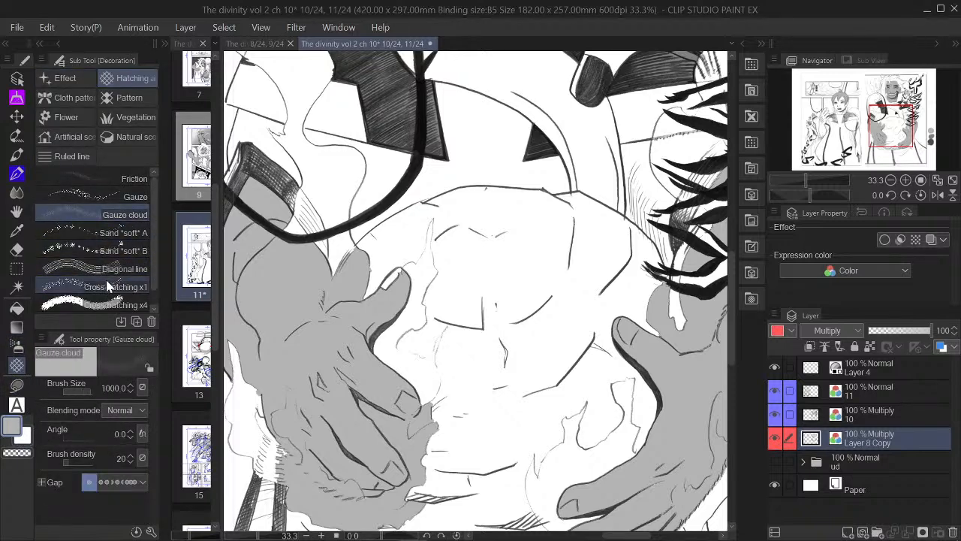
pyautogui.click(139, 196)
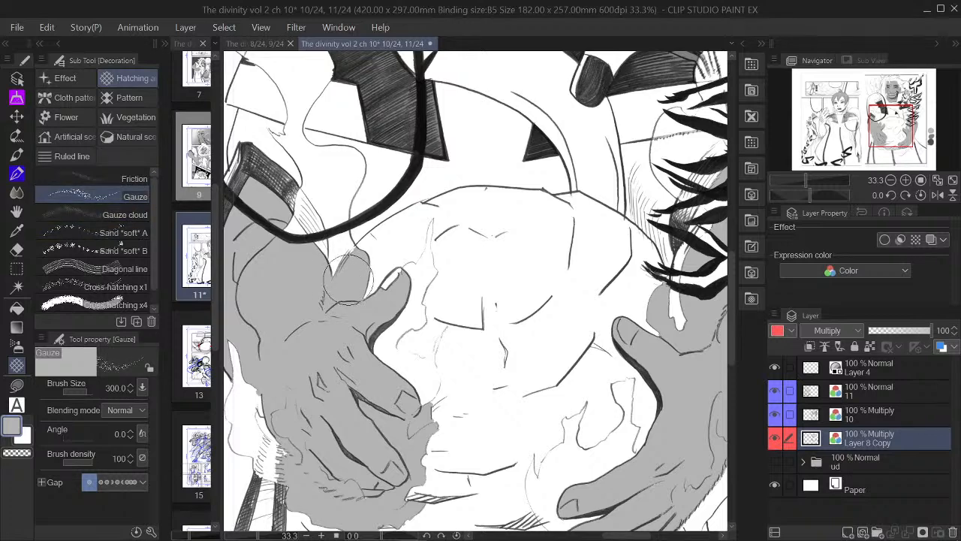
pyautogui.moveTo(485, 255); pyautogui.dragTo(528, 311)
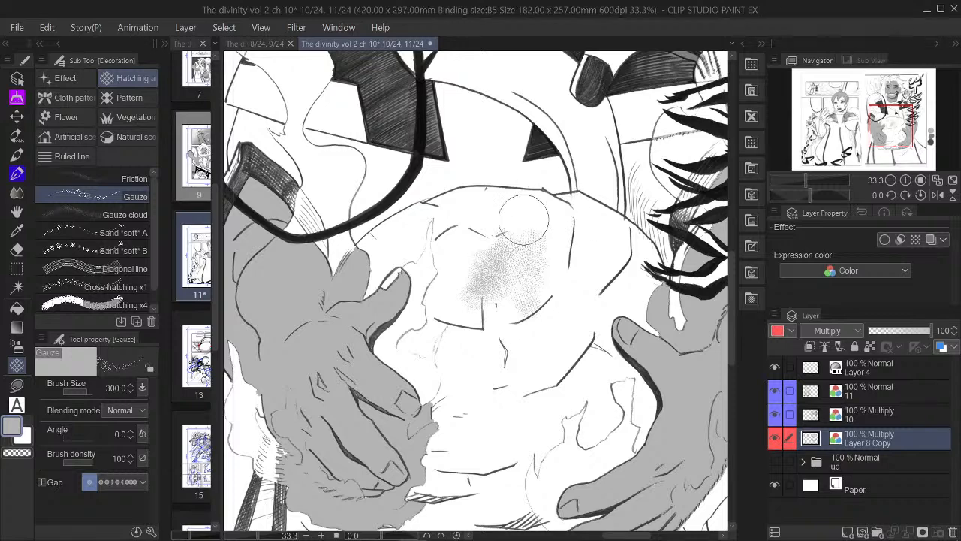
pyautogui.hotkey('ctrl', 'z')
# Try texturing the grey skin around the raised thumb with the Gauze brush in transparent colour, enlarging it to size 1000
pyautogui.click(16, 452)
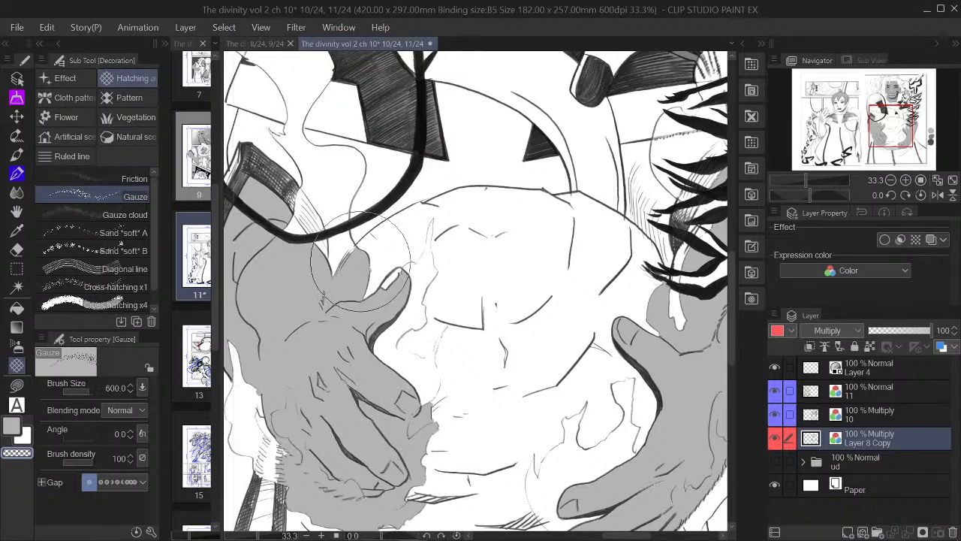
pyautogui.press('[')
pyautogui.press('[')
pyautogui.press('[')
pyautogui.moveTo(357, 287)
pyautogui.mouseDown()
pyautogui.moveTo(355, 258)
pyautogui.moveTo(345, 302)
pyautogui.moveTo(332, 302)
pyautogui.moveTo(341, 278)
pyautogui.moveTo(329, 286)
pyautogui.moveTo(359, 250)
pyautogui.mouseUp()
pyautogui.press(']')
pyautogui.press(']')
pyautogui.press(']')
pyautogui.press(']')
pyautogui.press(']')
pyautogui.press(']')
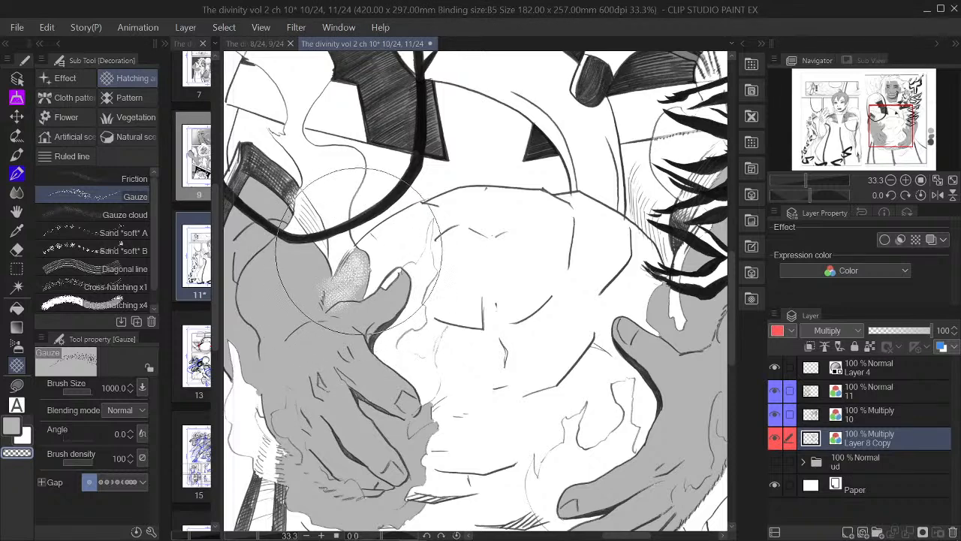
pyautogui.moveTo(358, 291)
pyautogui.mouseDown()
pyautogui.moveTo(321, 296)
pyautogui.moveTo(326, 268)
pyautogui.moveTo(338, 299)
pyautogui.moveTo(326, 316)
pyautogui.moveTo(368, 275)
pyautogui.mouseUp()
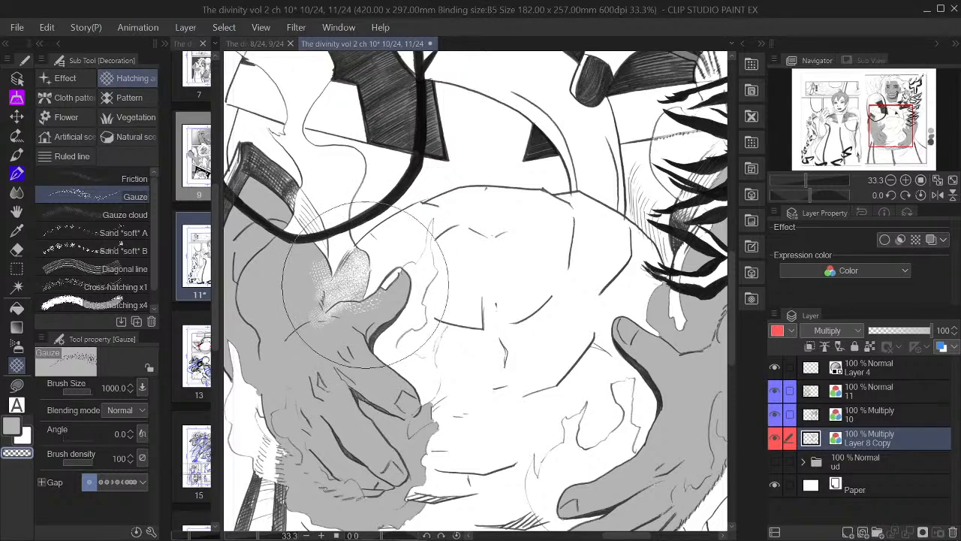
# Try extending the transparent Gauze texture across the forearm beside the thumb, reduce the brush to 250, and undo the texturing
pyautogui.click(890, 180)
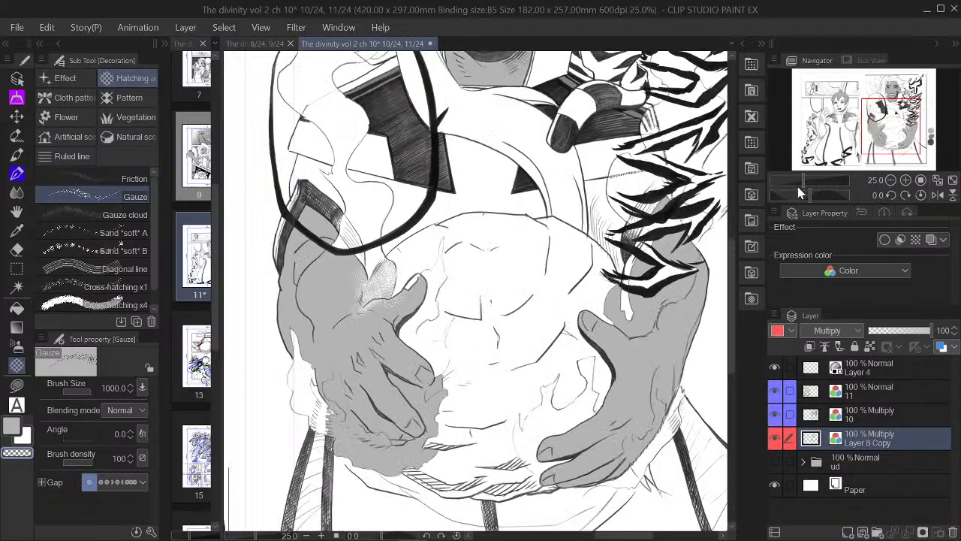
pyautogui.press('[')
pyautogui.moveTo(376, 259); pyautogui.dragTo(367, 262)
pyautogui.press('[')
pyautogui.press('[')
pyautogui.press('[')
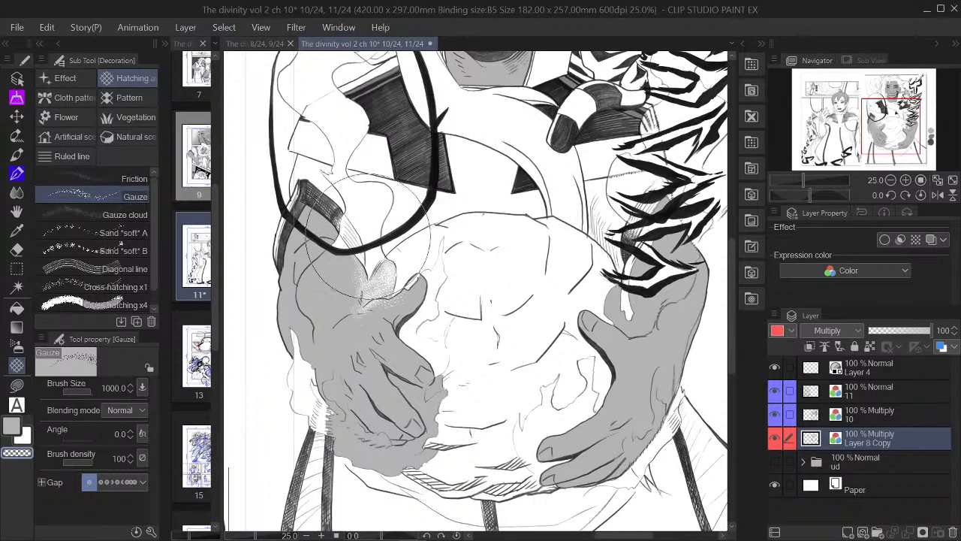
pyautogui.moveTo(357, 254)
pyautogui.mouseDown()
pyautogui.moveTo(361, 281)
pyautogui.moveTo(350, 255)
pyautogui.moveTo(354, 306)
pyautogui.moveTo(346, 254)
pyautogui.moveTo(341, 299)
pyautogui.moveTo(353, 301)
pyautogui.moveTo(398, 250)
pyautogui.moveTo(358, 289)
pyautogui.moveTo(355, 250)
pyautogui.moveTo(353, 303)
pyautogui.moveTo(364, 279)
pyautogui.moveTo(349, 250)
pyautogui.moveTo(361, 280)
pyautogui.moveTo(391, 265)
pyautogui.moveTo(357, 265)
pyautogui.moveTo(344, 247)
pyautogui.moveTo(375, 246)
pyautogui.moveTo(355, 285)
pyautogui.mouseUp()
pyautogui.press('[')
pyautogui.press('[')
pyautogui.press('[')
pyautogui.press('[')
pyautogui.press('[')
pyautogui.press('[')
pyautogui.press('[')
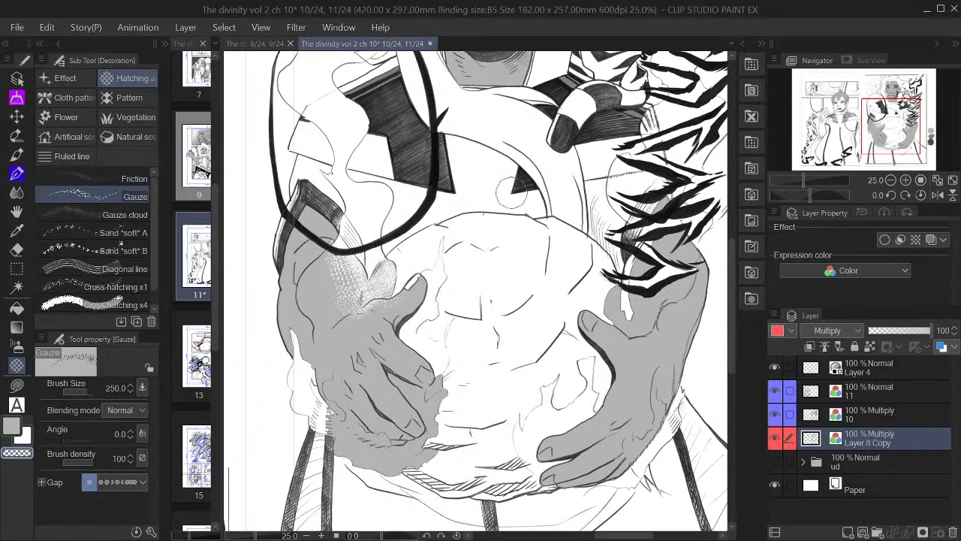
pyautogui.moveTo(418, 267)
pyautogui.mouseDown()
pyautogui.moveTo(389, 273)
pyautogui.moveTo(398, 297)
pyautogui.moveTo(391, 273)
pyautogui.moveTo(401, 286)
pyautogui.moveTo(395, 277)
pyautogui.moveTo(460, 275)
pyautogui.moveTo(448, 275)
pyautogui.moveTo(477, 248)
pyautogui.mouseUp()
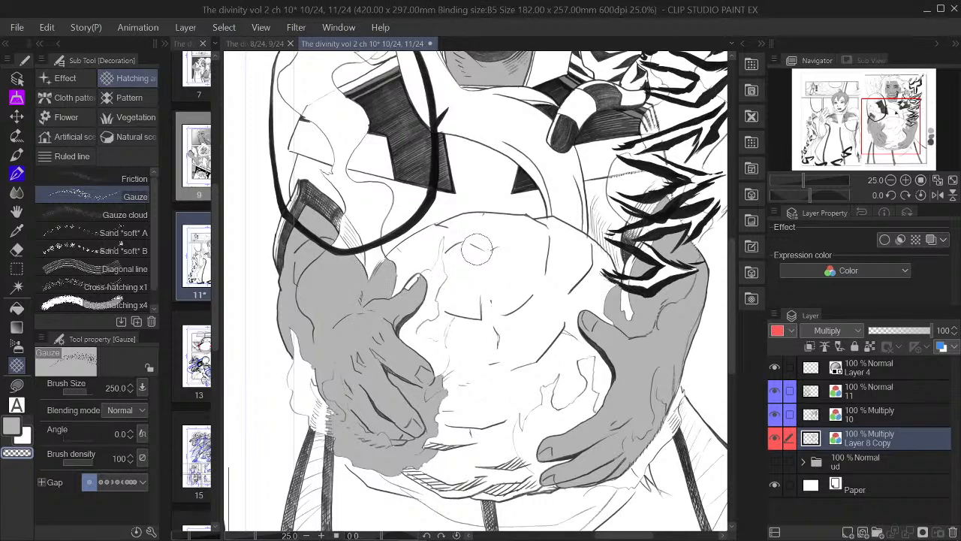
# Switch to the ちりちりペン pen, enlarge its brush, and softly fade the grey beside the raised thumb with transparent colour
pyautogui.click(17, 173)
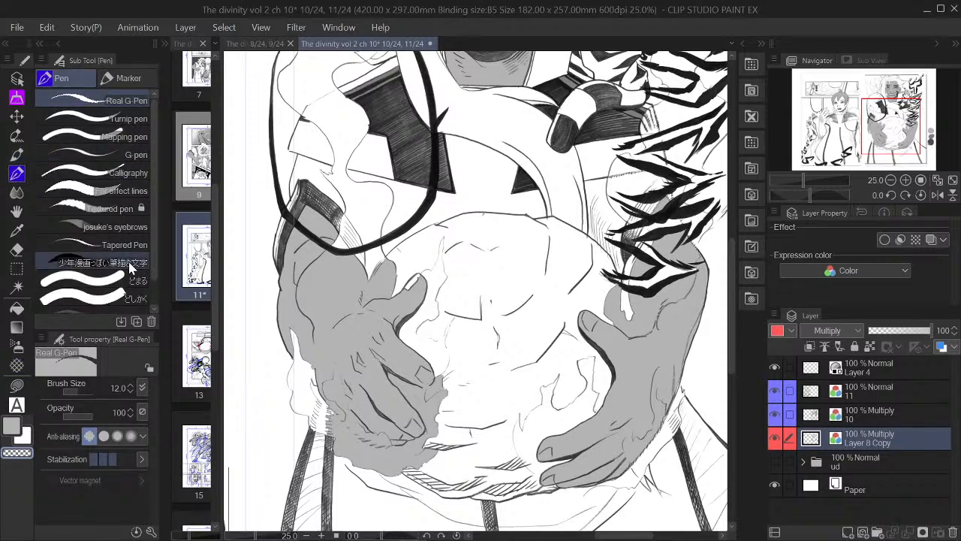
pyautogui.scroll(-1, 154, 243)
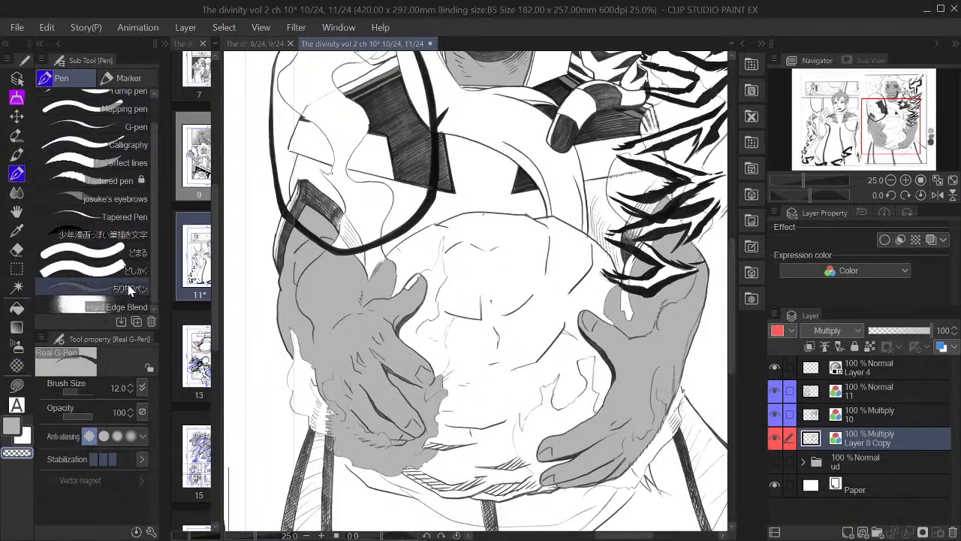
pyautogui.click(120, 287)
pyautogui.press(']')
pyautogui.press(']')
pyautogui.press(']')
pyautogui.press(']')
pyautogui.press(']')
pyautogui.press(']')
pyautogui.press(']')
pyautogui.press(']')
pyautogui.press(']')
pyautogui.press(']')
pyautogui.press(']')
pyautogui.press('[')
pyautogui.press('[')
pyautogui.press('[')
pyautogui.moveTo(374, 287)
pyautogui.mouseDown()
pyautogui.moveTo(377, 295)
pyautogui.moveTo(414, 263)
pyautogui.moveTo(403, 273)
pyautogui.mouseUp()
# Set the brush size to 400 and extend the soft highlight over the forearm and the base of the thumb
pyautogui.press('[')
pyautogui.press('[')
pyautogui.press('[')
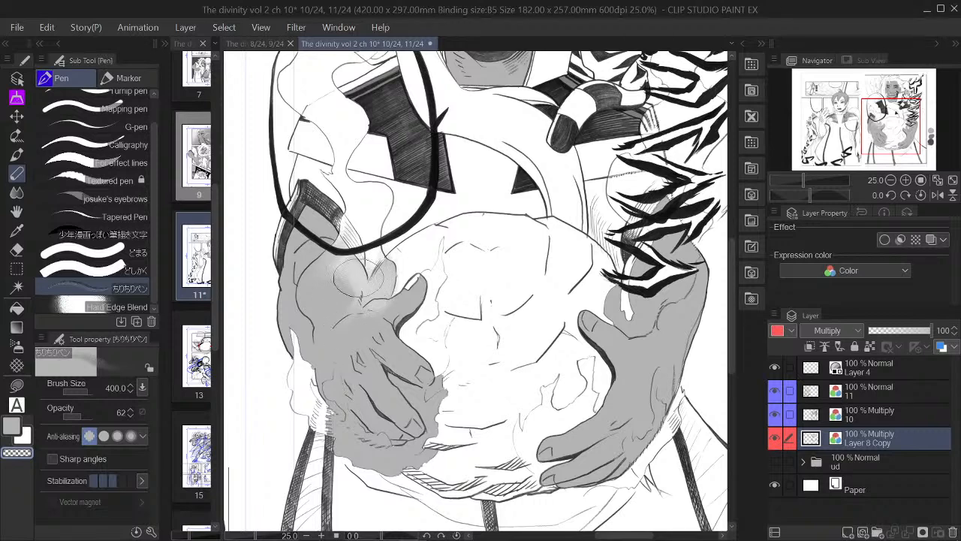
pyautogui.moveTo(379, 308)
pyautogui.mouseDown()
pyautogui.moveTo(399, 254)
pyautogui.moveTo(388, 257)
pyautogui.moveTo(388, 272)
pyautogui.moveTo(400, 253)
pyautogui.moveTo(388, 268)
pyautogui.moveTo(392, 291)
pyautogui.moveTo(392, 260)
pyautogui.moveTo(373, 291)
pyautogui.moveTo(385, 253)
pyautogui.moveTo(386, 279)
pyautogui.moveTo(373, 264)
pyautogui.moveTo(373, 283)
pyautogui.moveTo(379, 259)
pyautogui.mouseUp()
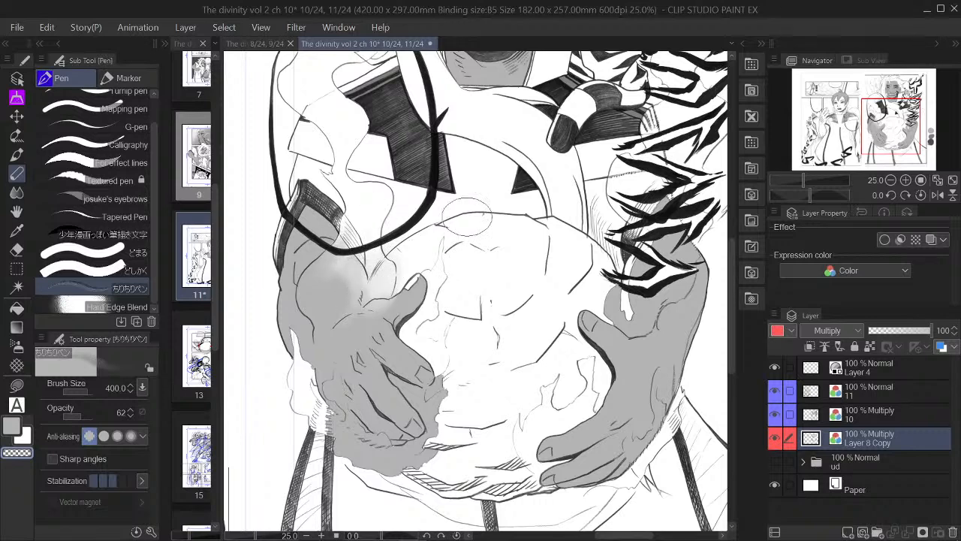
pyautogui.moveTo(368, 313)
pyautogui.mouseDown()
pyautogui.moveTo(377, 303)
pyautogui.moveTo(348, 315)
pyautogui.mouseUp()
# Reduce the transparent brush to 80 and softly fade the grey along the outer heel of the hand with the raised thumb
pyautogui.press('[')
pyautogui.press('[')
pyautogui.press('[')
pyautogui.press('[')
pyautogui.press('[')
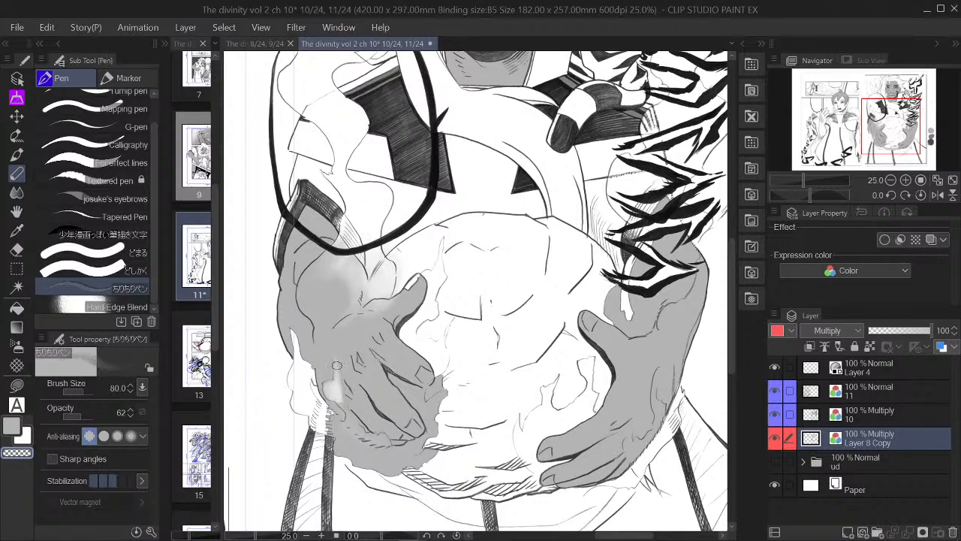
pyautogui.moveTo(340, 403); pyautogui.dragTo(357, 425)
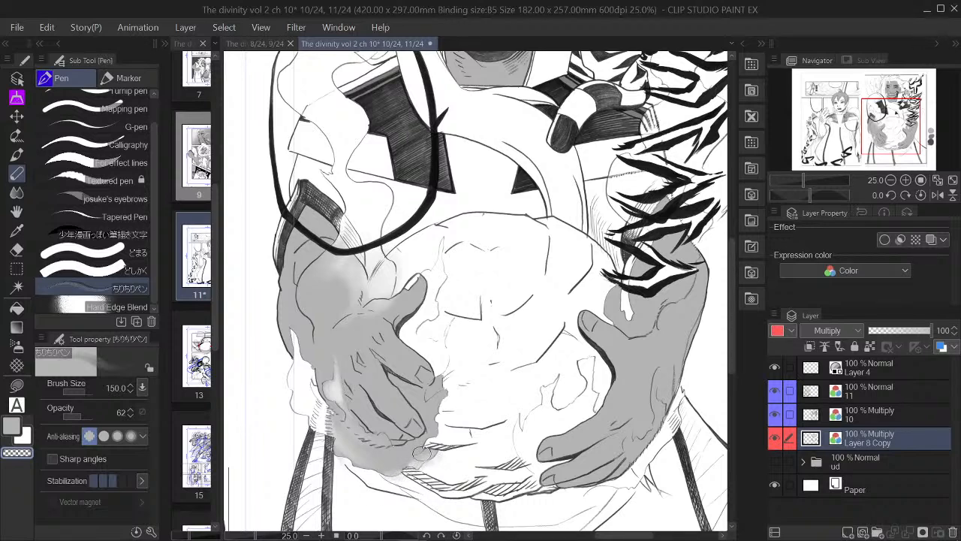
# Enlarge the brush to 500 and fade the grey spilling past the fingertips onto the ball, ending at size 170
pyautogui.press(']')
pyautogui.press(']')
pyautogui.press(']')
pyautogui.press(']')
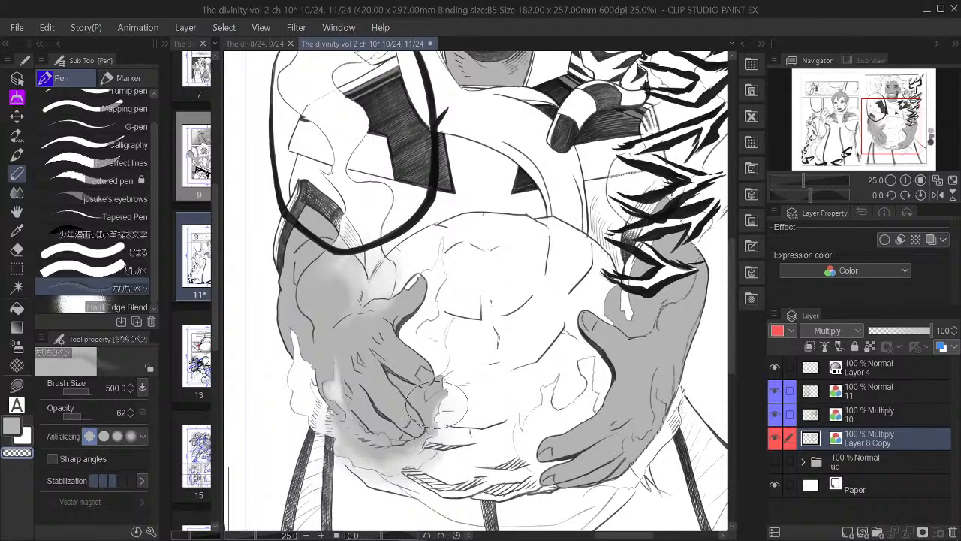
pyautogui.press('[')
pyautogui.press('[')
pyautogui.press('[')
pyautogui.press('[')
pyautogui.press('[')
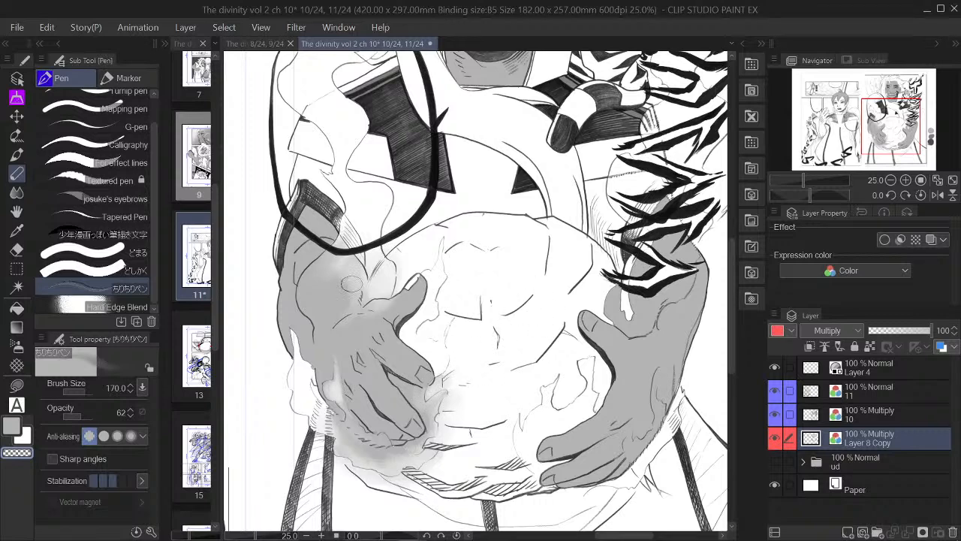
# Refine the soft highlight on the forearm above the raised thumb, using brush sizes from 100 to 250
pyautogui.press('[')
pyautogui.press('[')
pyautogui.press('[')
pyautogui.press('[')
pyautogui.press('[')
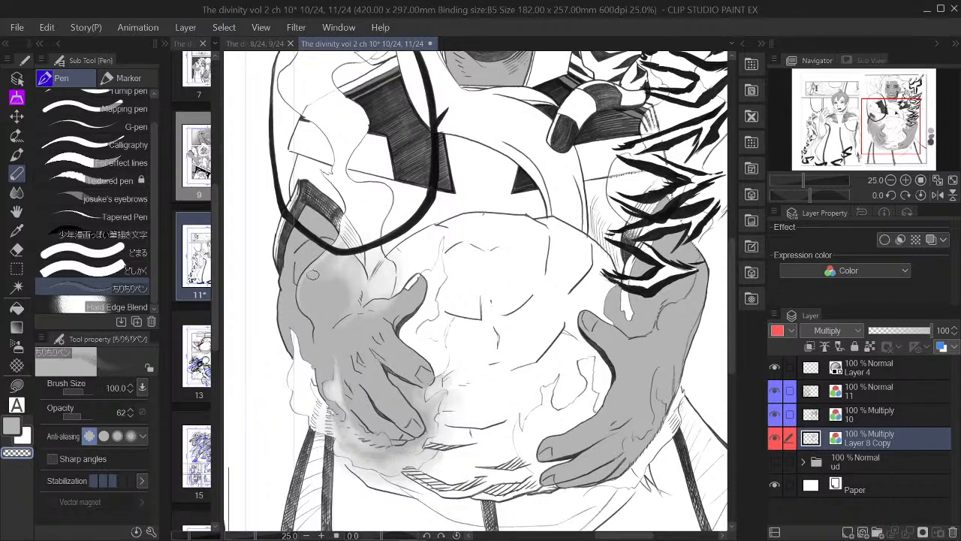
pyautogui.press(']')
pyautogui.press(']')
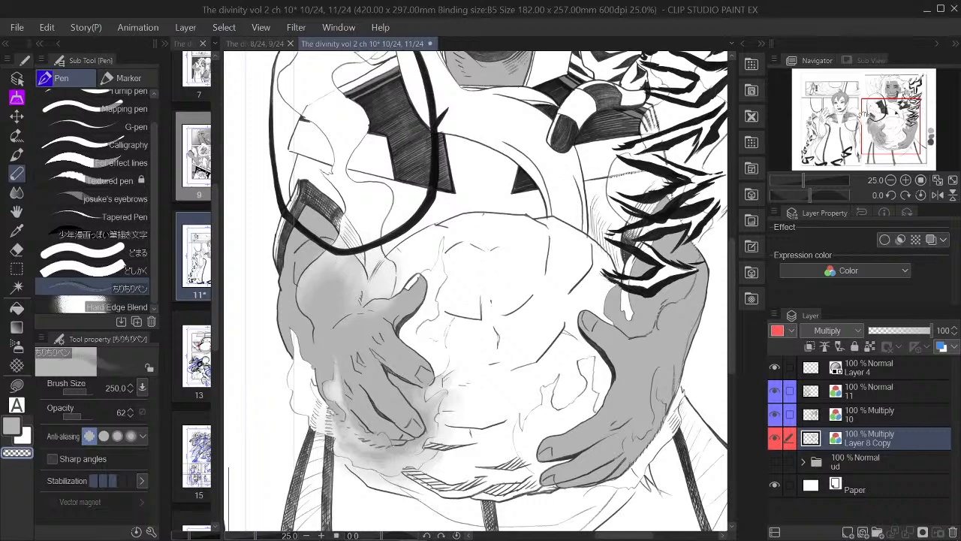
# Fade the grey around the thumb base and heel of the other hand with transparent colour, enlarging the brush to 300
pyautogui.moveTo(891, 119); pyautogui.dragTo(887, 110)
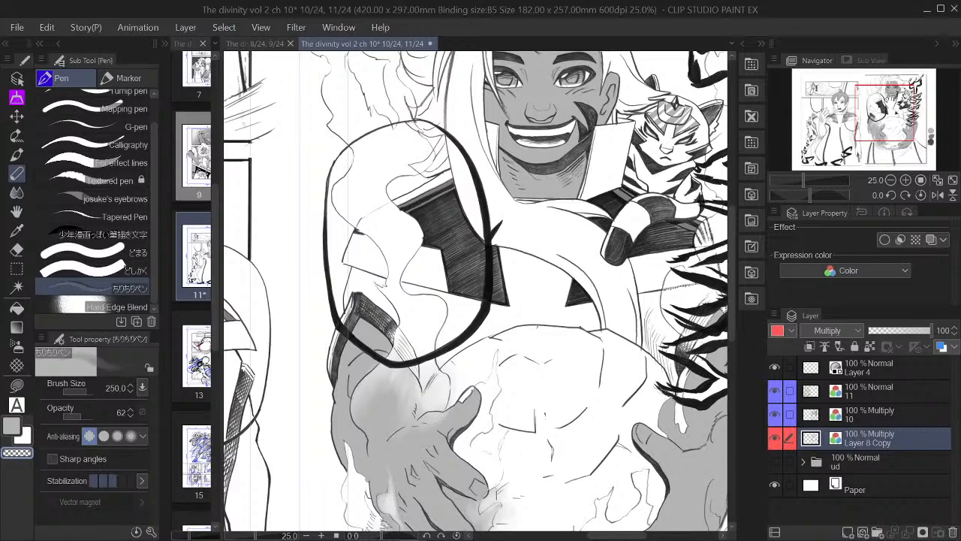
pyautogui.moveTo(874, 116); pyautogui.dragTo(890, 130)
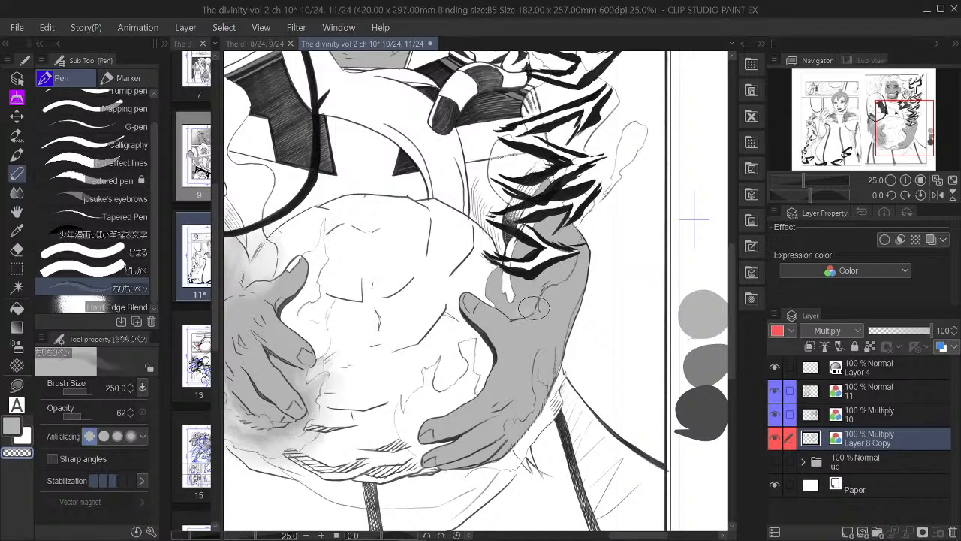
pyautogui.press('[')
pyautogui.press(']')
pyautogui.press(']')
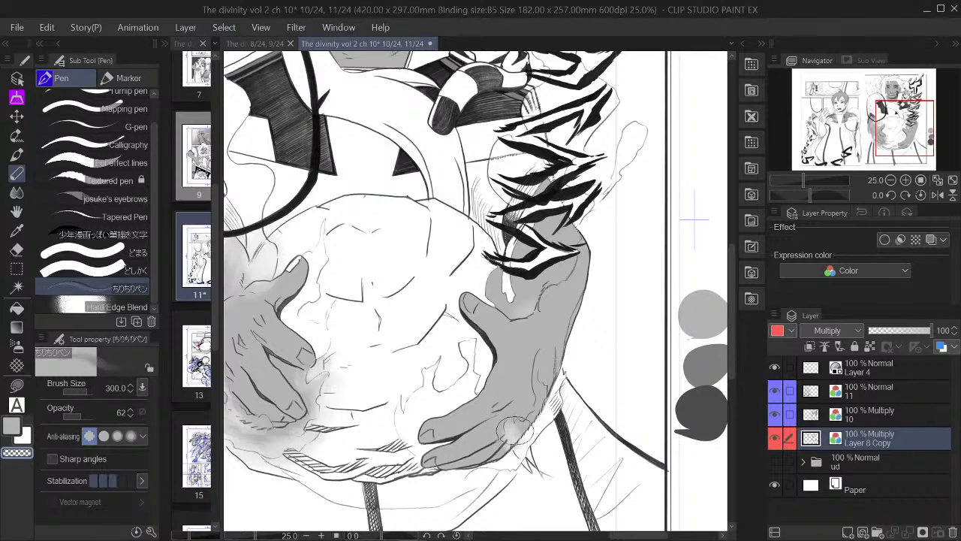
# Reduce the brush to 200 and further to 80, extending the soft highlight along that hand's outer edge
pyautogui.press('[')
pyautogui.press('[')
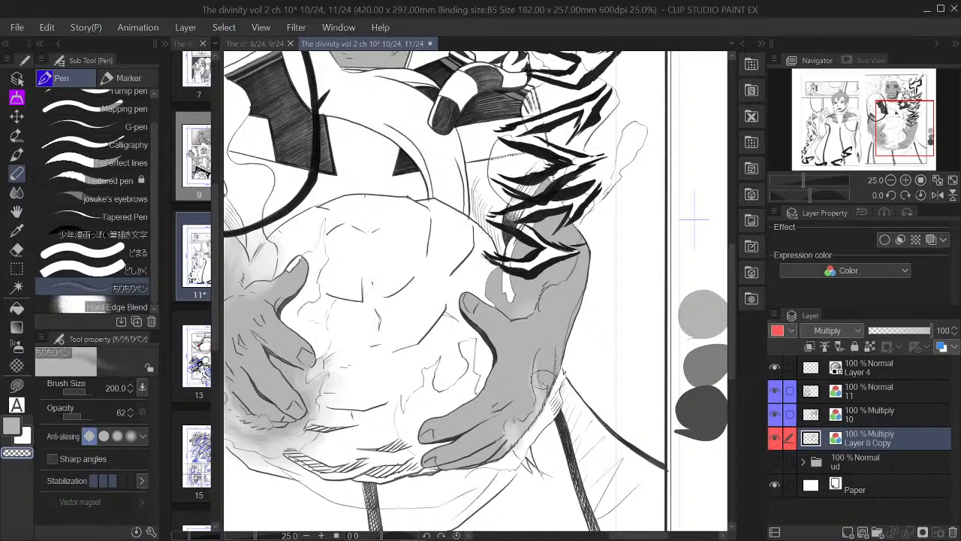
pyautogui.press('[')
pyautogui.press('[')
pyautogui.press('[')
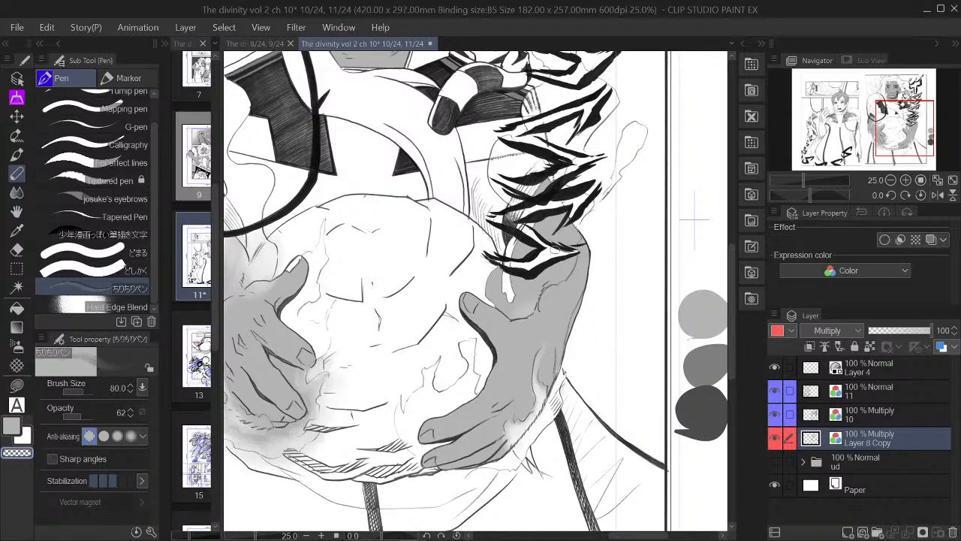
# Lighten the forearm grey beneath the black lettering with soft transparent strokes, enlarging the brush from 250 to 500
pyautogui.press(']')
pyautogui.press(']')
pyautogui.press(']')
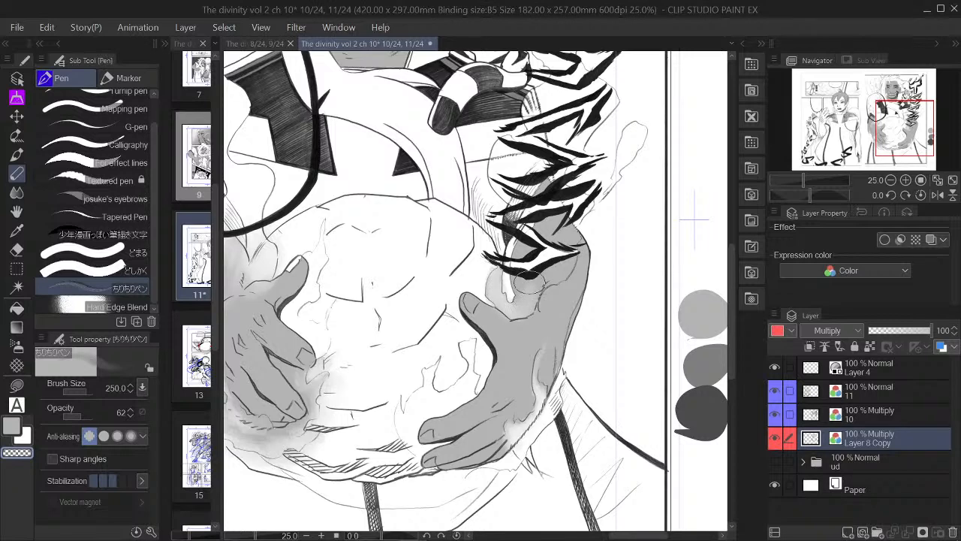
pyautogui.moveTo(528, 303)
pyautogui.mouseDown()
pyautogui.moveTo(543, 273)
pyautogui.moveTo(525, 300)
pyautogui.moveTo(546, 288)
pyautogui.moveTo(540, 270)
pyautogui.moveTo(532, 281)
pyautogui.moveTo(571, 240)
pyautogui.mouseUp()
pyautogui.press(']')
pyautogui.press(']')
pyautogui.press(']')
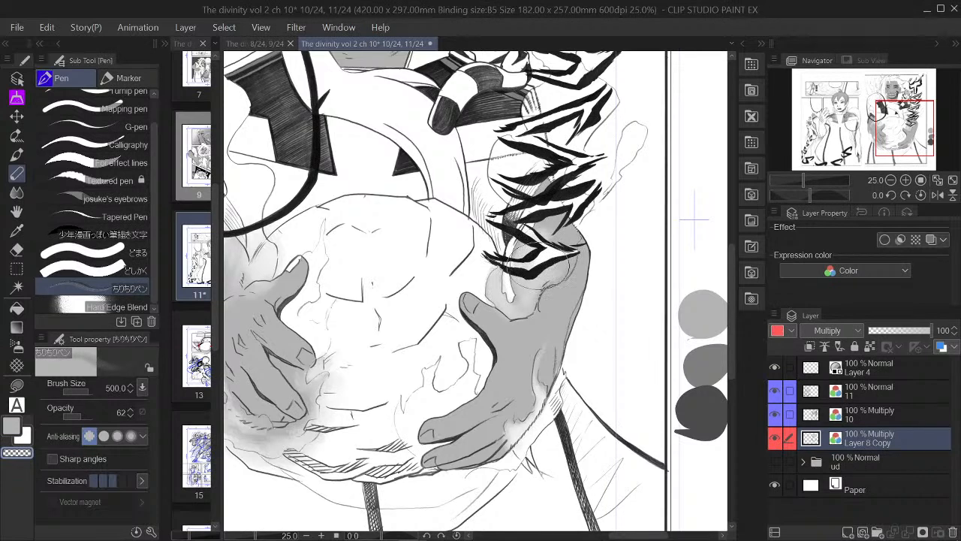
pyautogui.moveTo(570, 232)
pyautogui.mouseDown()
pyautogui.moveTo(561, 246)
pyautogui.moveTo(554, 234)
pyautogui.mouseUp()
pyautogui.moveTo(513, 297)
pyautogui.mouseDown()
pyautogui.moveTo(540, 226)
pyautogui.moveTo(559, 225)
pyautogui.moveTo(552, 210)
pyautogui.moveTo(563, 199)
pyautogui.moveTo(540, 192)
pyautogui.moveTo(535, 171)
pyautogui.moveTo(571, 211)
pyautogui.moveTo(560, 226)
pyautogui.moveTo(541, 225)
pyautogui.moveTo(565, 265)
pyautogui.moveTo(522, 299)
pyautogui.moveTo(551, 282)
pyautogui.moveTo(516, 297)
pyautogui.moveTo(525, 258)
pyautogui.mouseUp()
# Reduce the brush to 170 and brighten the highlight around the drip shape above the thumb
pyautogui.press('[')
pyautogui.press('[')
pyautogui.press('[')
pyautogui.press('[')
pyautogui.press('[')
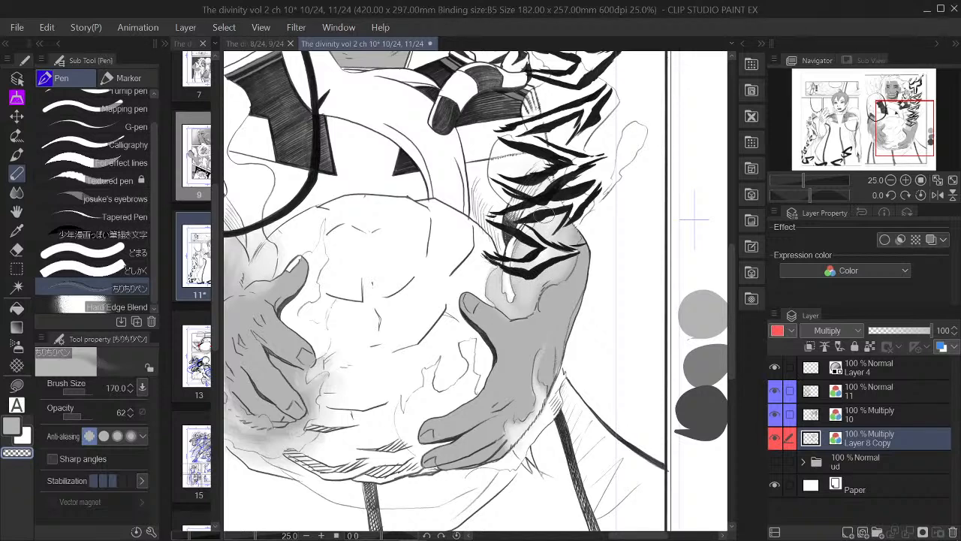
pyautogui.moveTo(522, 280)
pyautogui.mouseDown()
pyautogui.moveTo(502, 303)
pyautogui.moveTo(509, 276)
pyautogui.moveTo(498, 284)
pyautogui.moveTo(500, 296)
pyautogui.moveTo(548, 234)
pyautogui.moveTo(492, 292)
pyautogui.moveTo(494, 269)
pyautogui.moveTo(493, 289)
pyautogui.mouseUp()
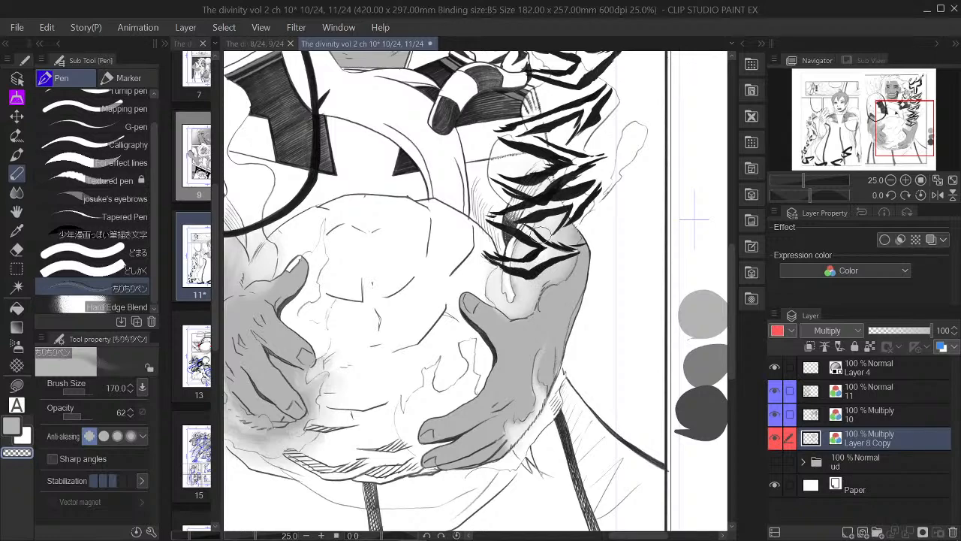
# Switch from transparent to light grey and paint soft shading on the ball beside the fingertips, enlarging the brush to 500
pyautogui.click(891, 181)
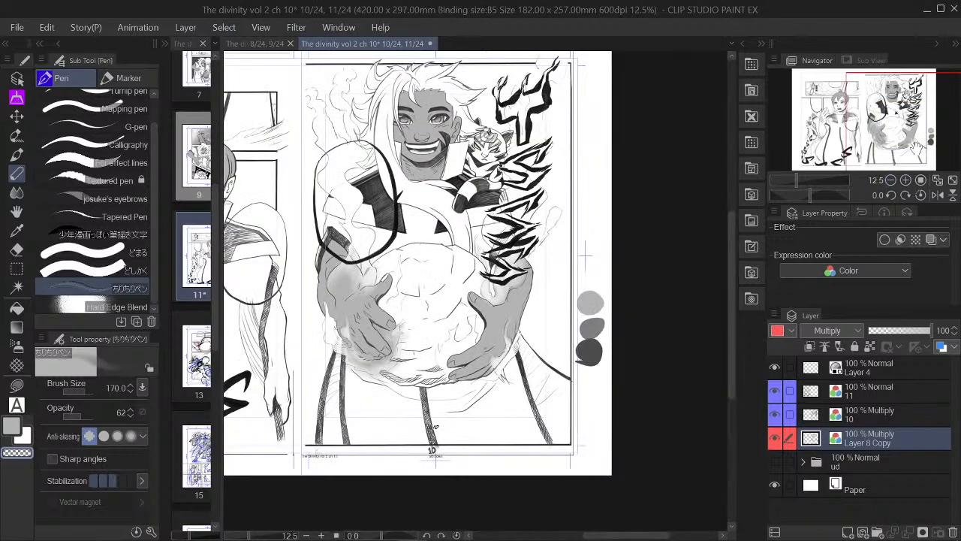
pyautogui.moveTo(900, 138); pyautogui.dragTo(893, 137)
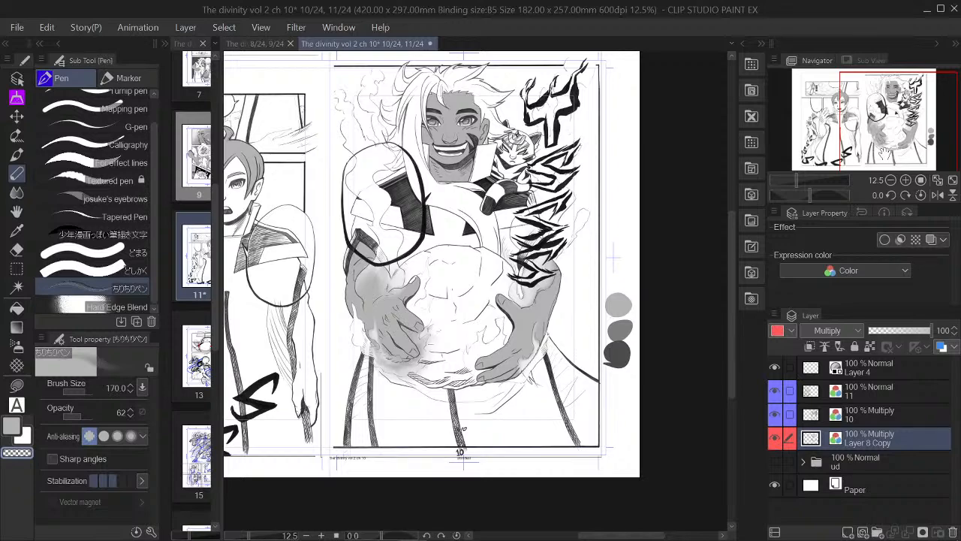
pyautogui.moveTo(874, 134); pyautogui.dragTo(894, 135)
pyautogui.click(905, 180)
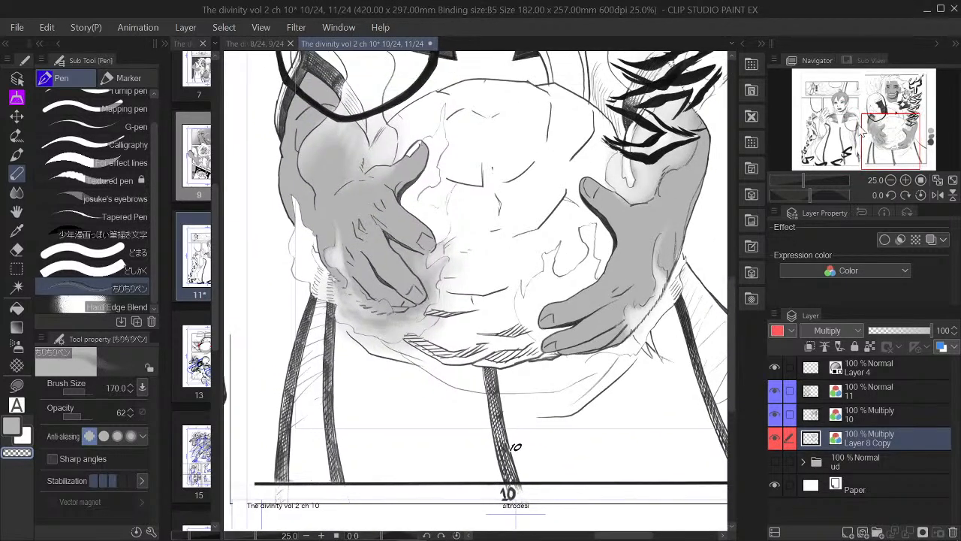
pyautogui.press('x')
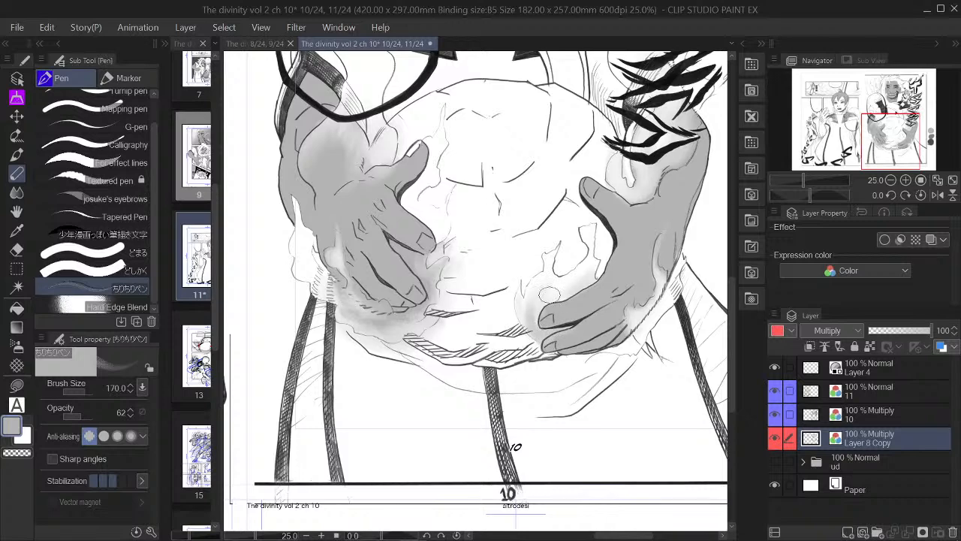
pyautogui.press(']')
pyautogui.press(']')
pyautogui.press(']')
pyautogui.press(']')
pyautogui.moveTo(532, 318)
pyautogui.mouseDown()
pyautogui.moveTo(538, 286)
pyautogui.moveTo(538, 314)
pyautogui.moveTo(580, 265)
pyautogui.moveTo(593, 265)
pyautogui.moveTo(589, 274)
pyautogui.moveTo(595, 266)
pyautogui.moveTo(556, 298)
pyautogui.mouseUp()
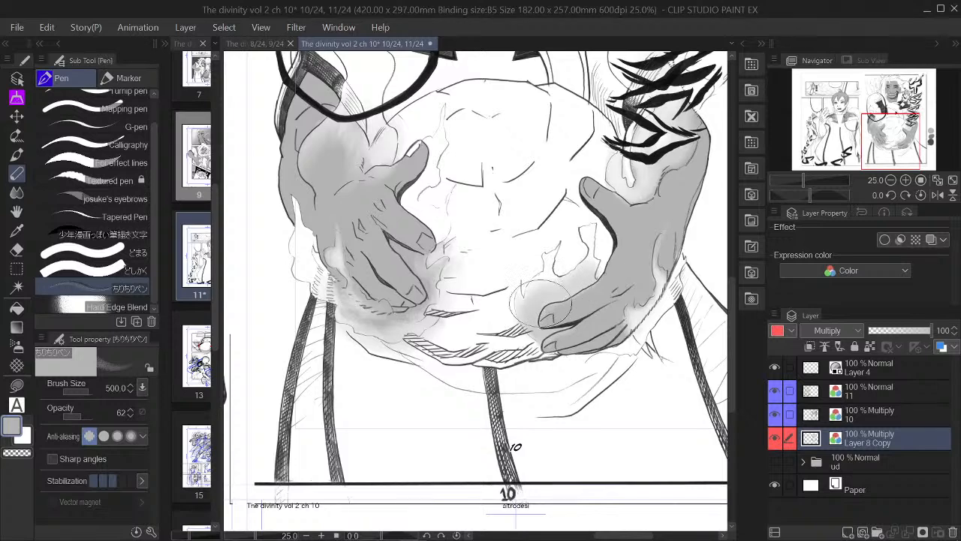
# Reduce the brush to 170 and refine the soft grey shading around the fingertips on the ball
pyautogui.press('[')
pyautogui.press('[')
pyautogui.press('[')
pyautogui.press('[')
pyautogui.press('[')
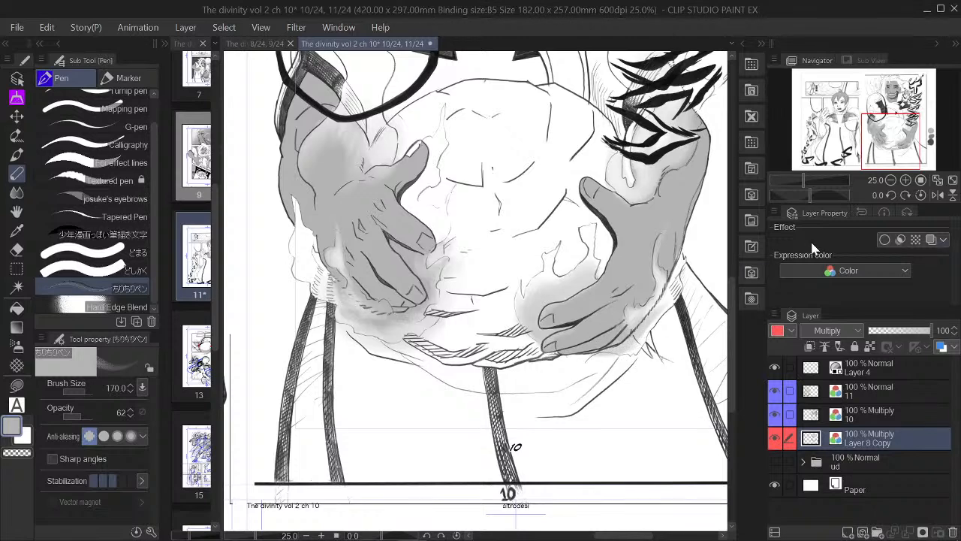
# Sample the medium grey swatch beside the page and set the ちりちりペン pen to size 400
pyautogui.moveTo(887, 132); pyautogui.dragTo(887, 94)
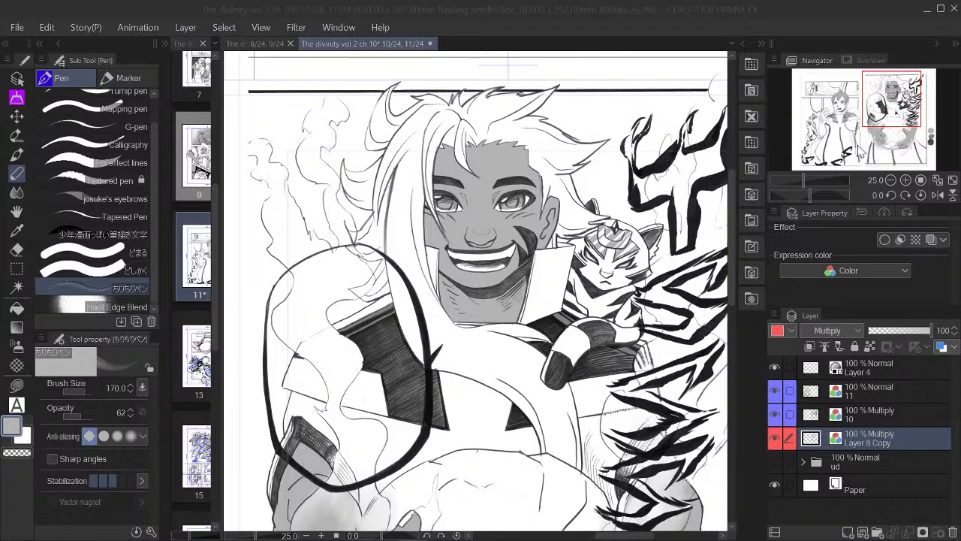
pyautogui.moveTo(894, 113); pyautogui.dragTo(899, 148)
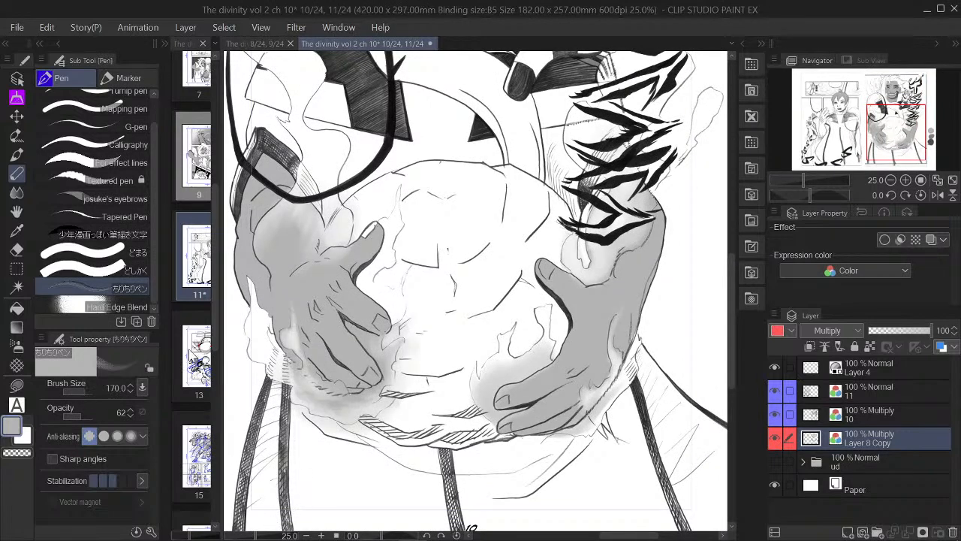
pyautogui.moveTo(897, 133); pyautogui.dragTo(922, 146)
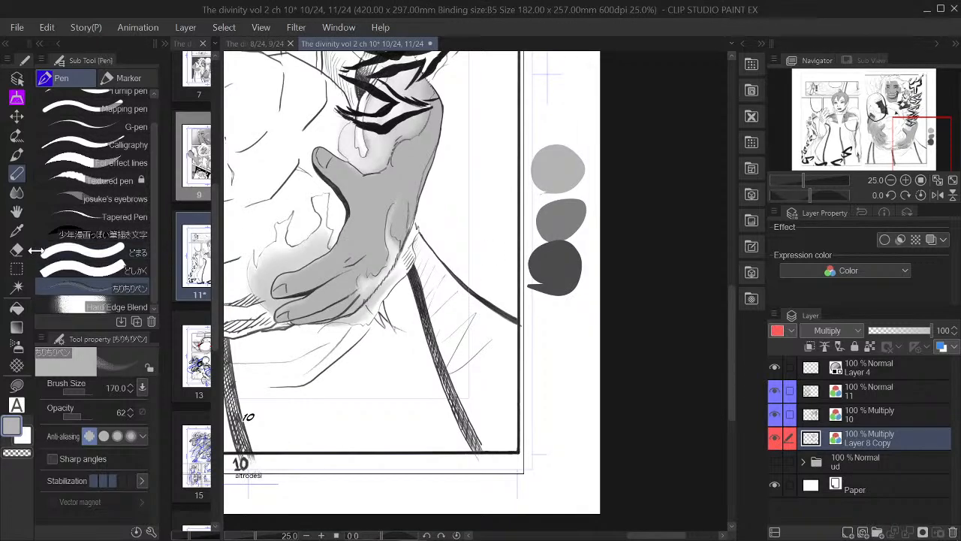
pyautogui.click(17, 229)
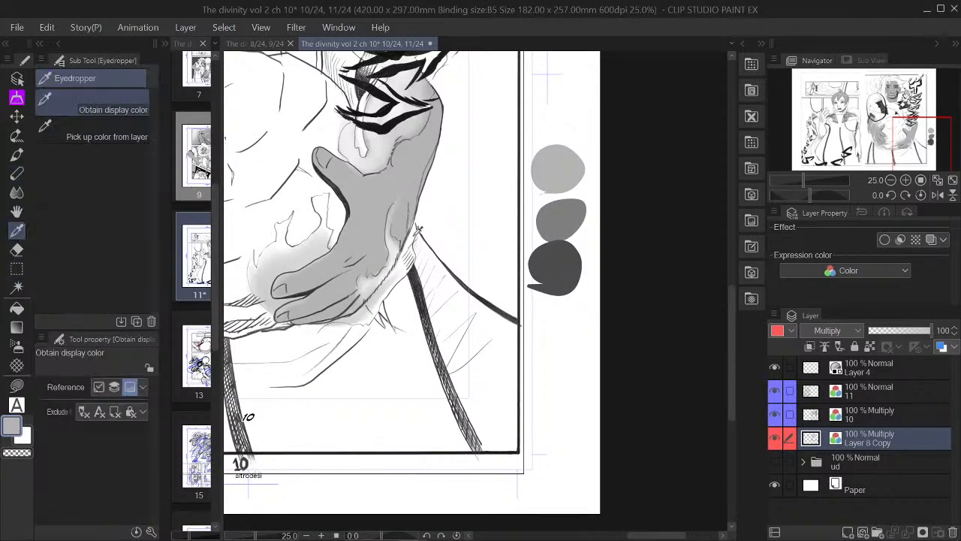
pyautogui.click(566, 207)
pyautogui.hscroll(-5, 475, 278)
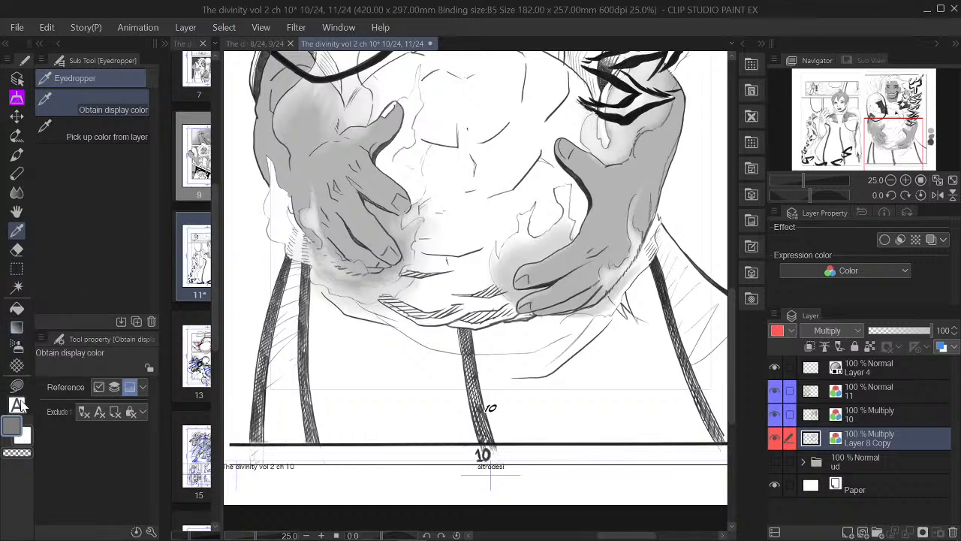
pyautogui.click(16, 173)
pyautogui.press(']')
pyautogui.press(']')
pyautogui.press(']')
pyautogui.press(']')
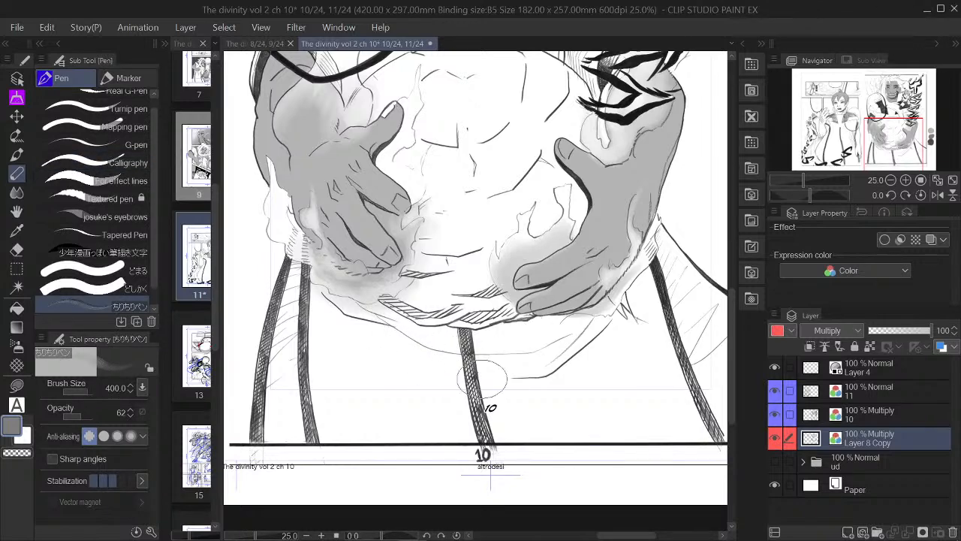
# Hide and show the Layer 8 Copy tone layer to compare the page with and without its greys
pyautogui.click(776, 443)
pyautogui.click(778, 443)
pyautogui.click(776, 442)
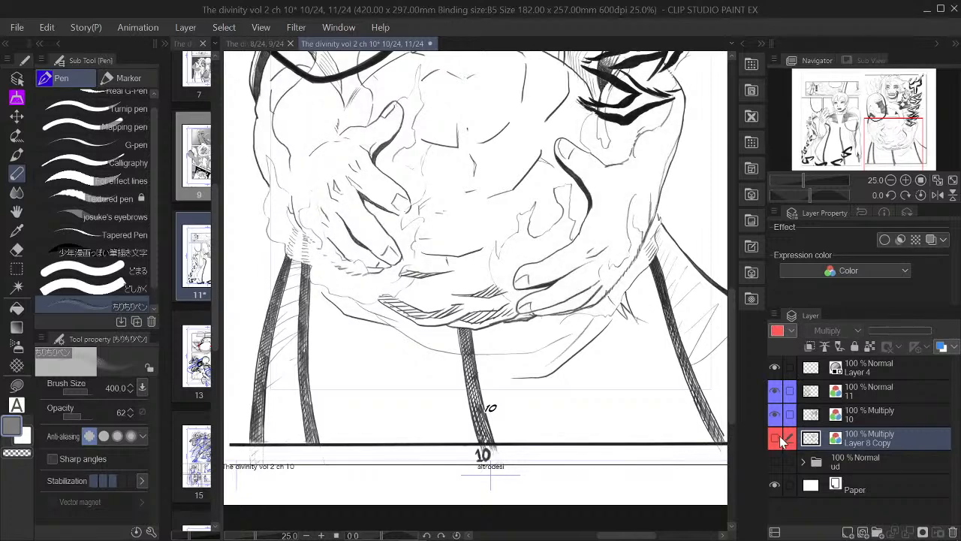
pyautogui.click(778, 439)
# Enlarge the brush and paint a broad soft grey shadow across the clothing beneath the ball
pyautogui.moveTo(874, 158)
pyautogui.mouseDown()
pyautogui.moveTo(891, 138)
pyautogui.moveTo(882, 141)
pyautogui.mouseUp()
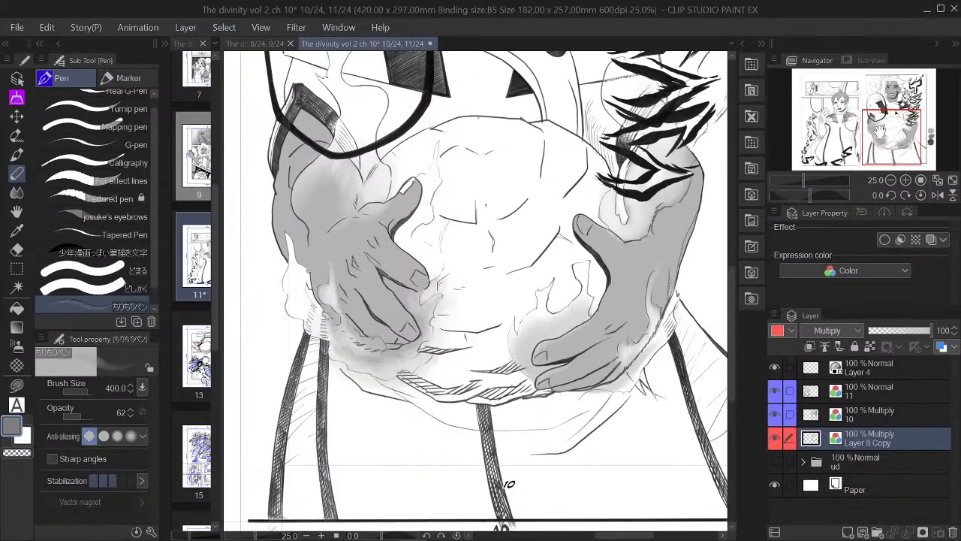
pyautogui.press(']')
pyautogui.press(']')
pyautogui.moveTo(415, 409)
pyautogui.mouseDown()
pyautogui.moveTo(492, 432)
pyautogui.moveTo(459, 420)
pyautogui.moveTo(585, 408)
pyautogui.moveTo(556, 432)
pyautogui.moveTo(591, 415)
pyautogui.moveTo(578, 411)
pyautogui.moveTo(600, 413)
pyautogui.moveTo(528, 444)
pyautogui.moveTo(497, 446)
pyautogui.moveTo(392, 403)
pyautogui.moveTo(504, 447)
pyautogui.moveTo(576, 440)
pyautogui.moveTo(621, 407)
pyautogui.moveTo(587, 434)
pyautogui.moveTo(468, 452)
pyautogui.moveTo(401, 425)
pyautogui.moveTo(397, 437)
pyautogui.moveTo(503, 483)
pyautogui.moveTo(599, 454)
pyautogui.moveTo(631, 424)
pyautogui.moveTo(671, 317)
pyautogui.mouseUp()
# Reduce the brush to 200 and deepen the shadow directly along the ball's lower edge
pyautogui.press('[')
pyautogui.press('[')
pyautogui.press('[')
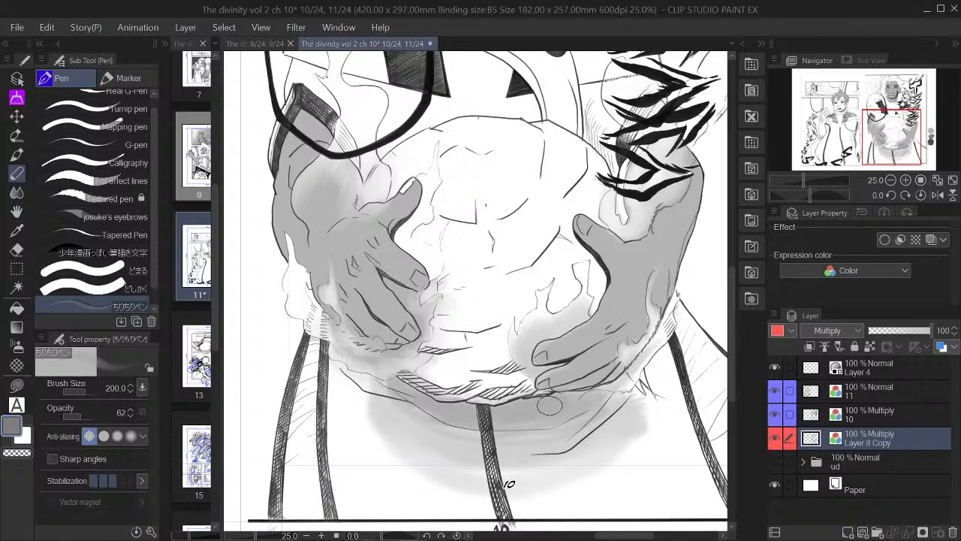
pyautogui.moveTo(593, 395)
pyautogui.mouseDown()
pyautogui.moveTo(570, 410)
pyautogui.moveTo(474, 417)
pyautogui.moveTo(549, 415)
pyautogui.mouseUp()
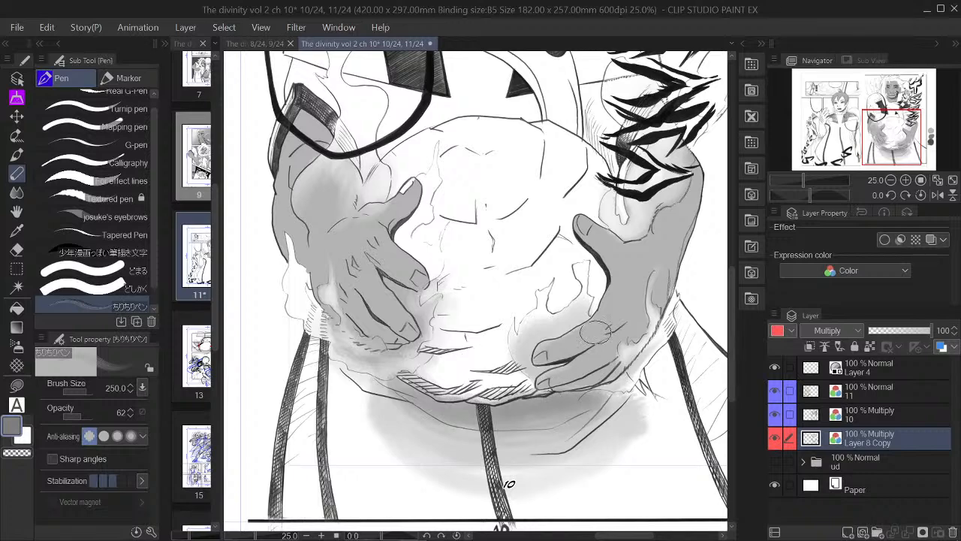
# Set the ちりちりペン pen to transparent colour at size 800 and soften the outer edges of the shadow beneath the ball
pyautogui.click(891, 181)
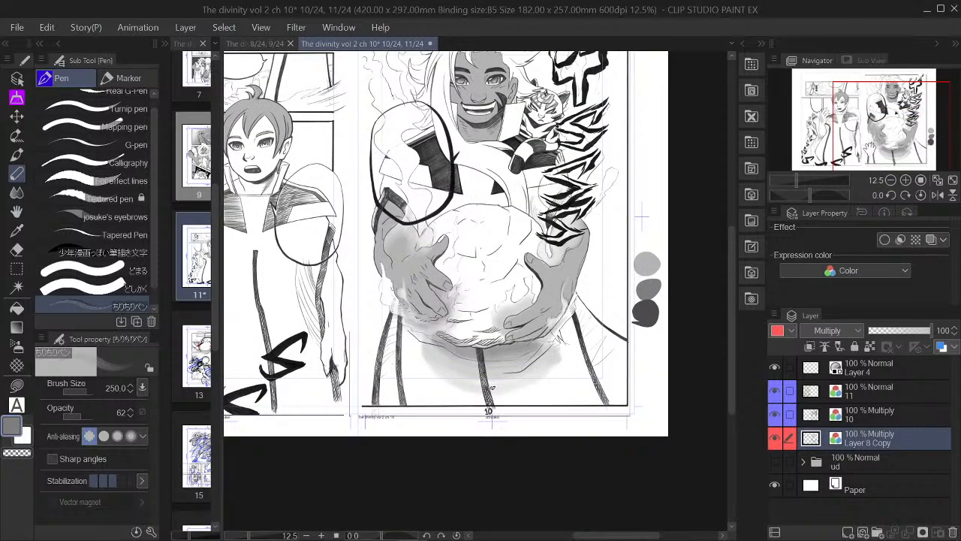
pyautogui.click(16, 453)
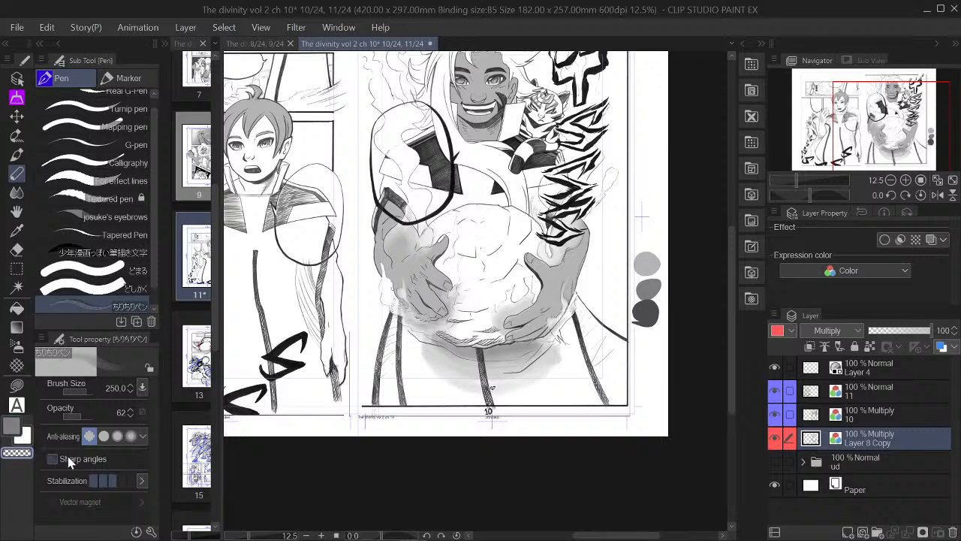
pyautogui.click(906, 180)
pyautogui.moveTo(871, 121); pyautogui.dragTo(877, 123)
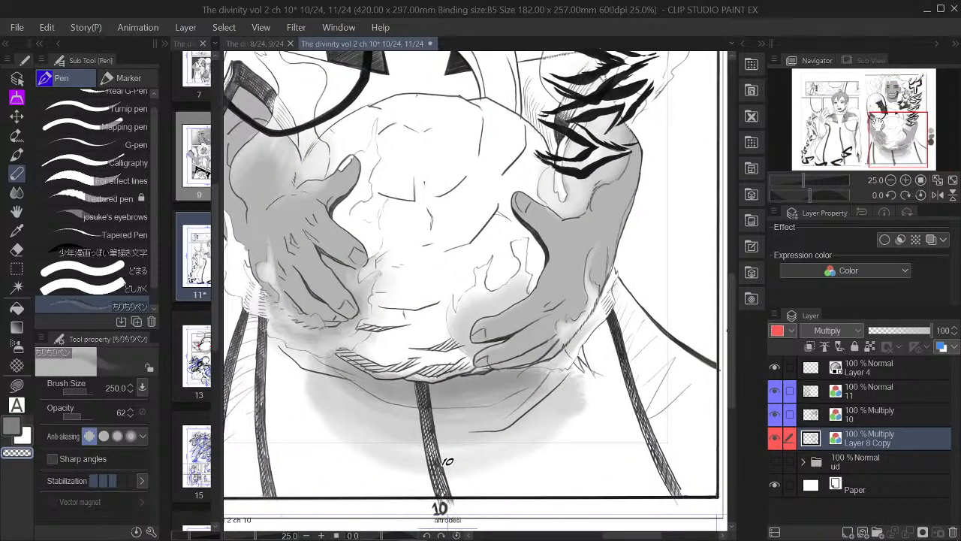
pyautogui.press(']')
pyautogui.press(']')
pyautogui.press(']')
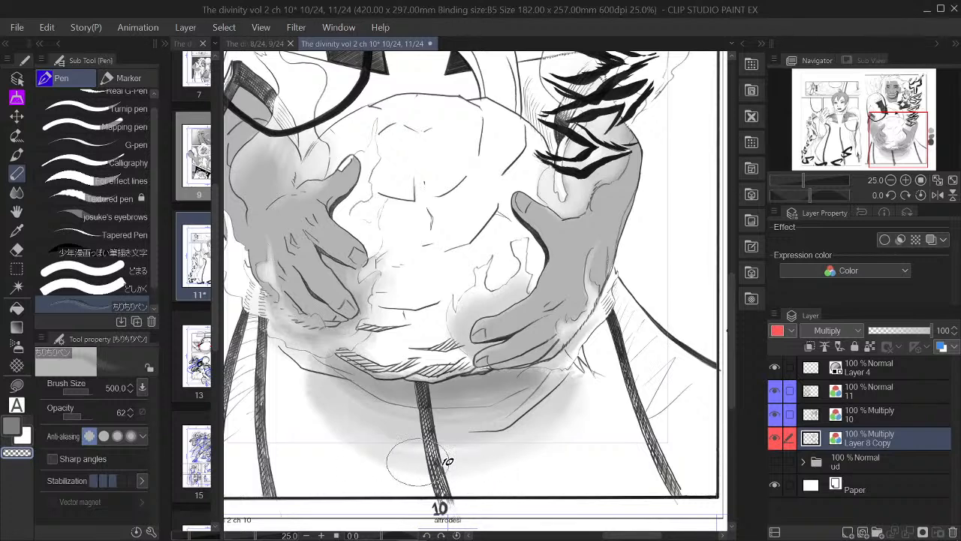
pyautogui.press(']')
pyautogui.press(']')
pyautogui.press(']')
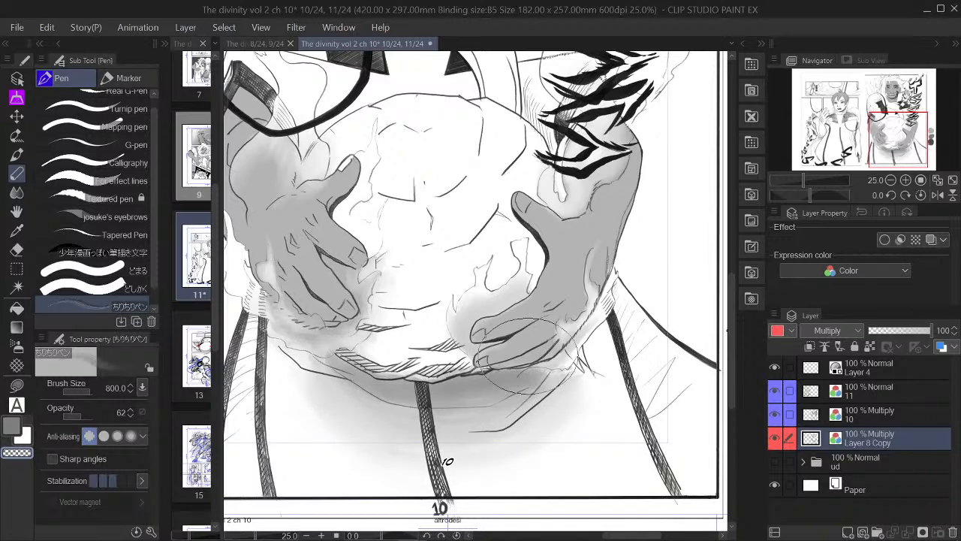
pyautogui.click(892, 180)
pyautogui.click(891, 180)
pyautogui.moveTo(888, 148); pyautogui.dragTo(887, 135)
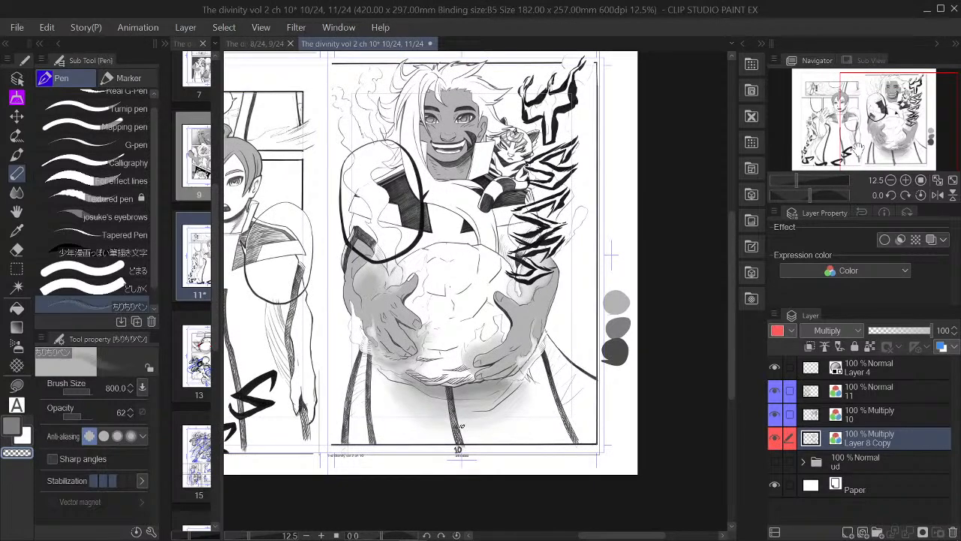
# Set the Real G-Pen to size 80 and paint a hard-edged medium grey shadow on the clothing directly under the ball
pyautogui.click(906, 180)
pyautogui.moveTo(901, 139); pyautogui.dragTo(896, 144)
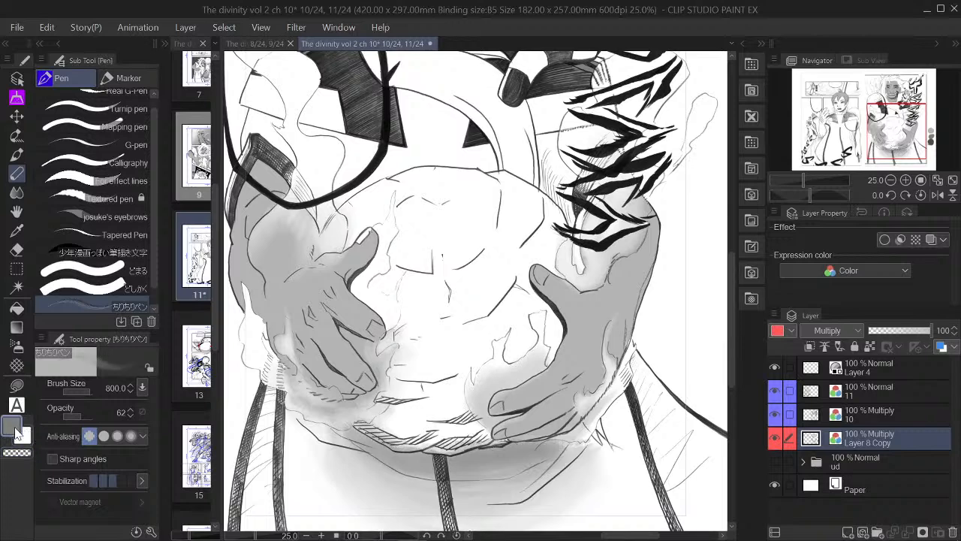
pyautogui.click(17, 385)
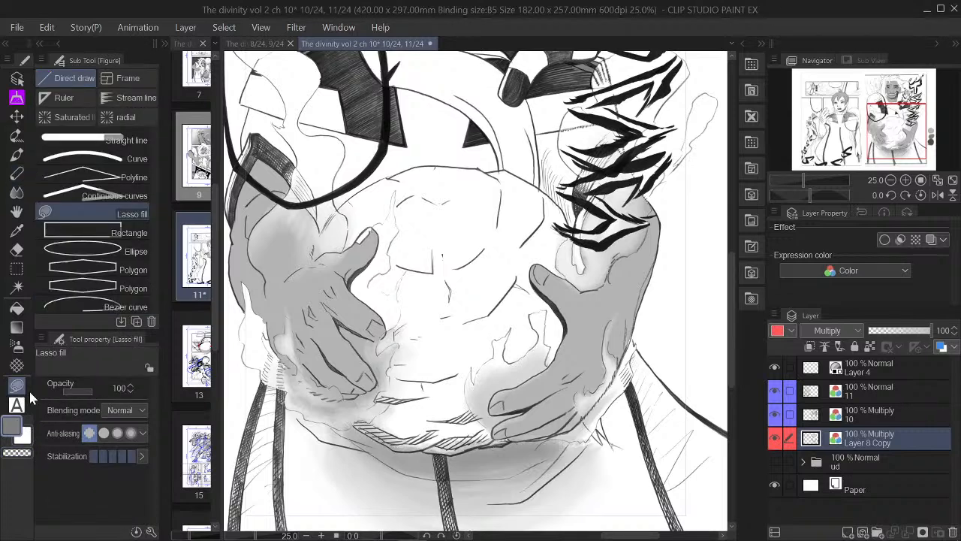
pyautogui.click(17, 175)
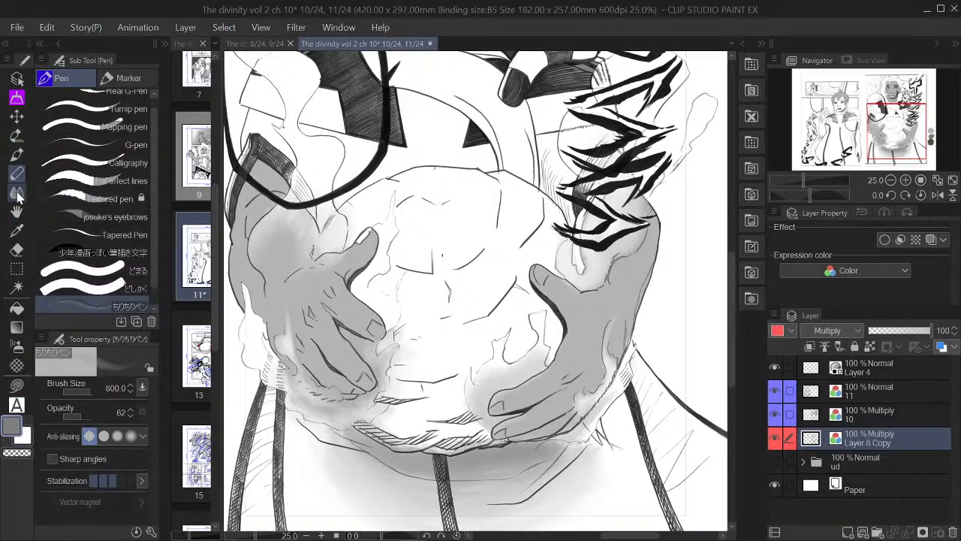
pyautogui.click(122, 109)
pyautogui.click(121, 90)
pyautogui.press(']')
pyautogui.press(']')
pyautogui.press(']')
pyautogui.press(']')
pyautogui.press(']')
pyautogui.press(']')
pyautogui.press(']')
pyautogui.press(']')
pyautogui.press(']')
pyautogui.press(']')
pyautogui.moveTo(499, 456); pyautogui.dragTo(453, 459)
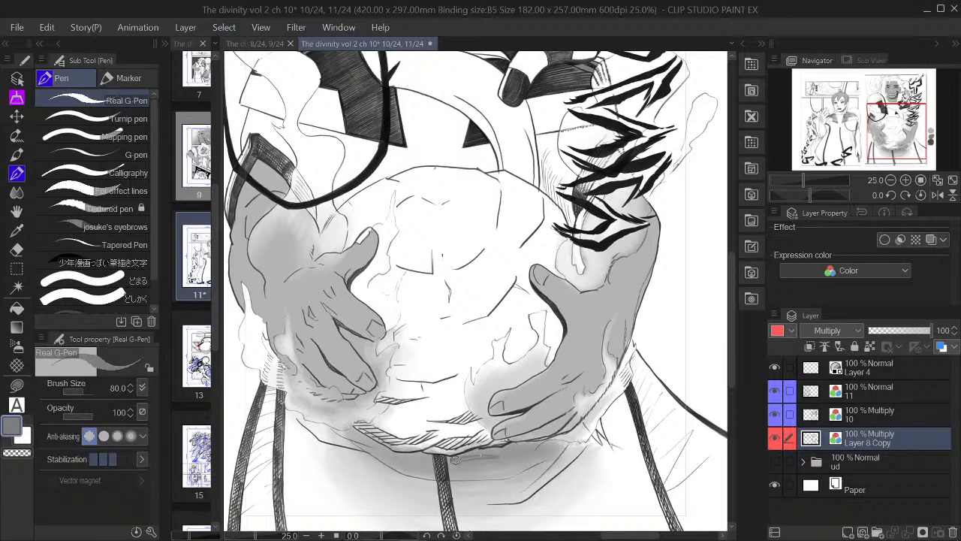
pyautogui.hotkey('ctrl', 'z')
pyautogui.moveTo(353, 431)
pyautogui.mouseDown()
pyautogui.moveTo(417, 456)
pyautogui.moveTo(398, 460)
pyautogui.moveTo(428, 460)
pyautogui.moveTo(420, 458)
pyautogui.mouseUp()
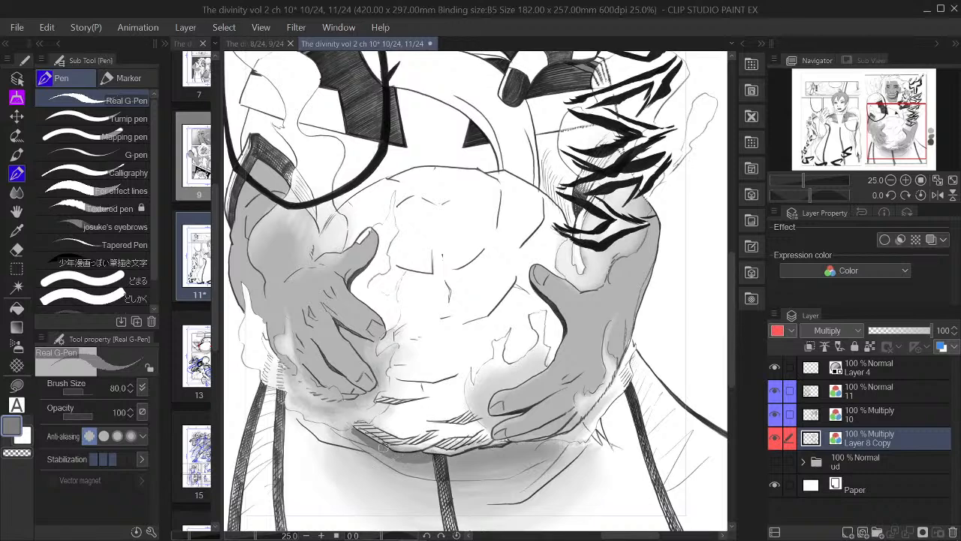
pyautogui.moveTo(402, 461)
pyautogui.mouseDown()
pyautogui.moveTo(463, 464)
pyautogui.moveTo(428, 465)
pyautogui.moveTo(443, 458)
pyautogui.moveTo(423, 456)
pyautogui.moveTo(454, 463)
pyautogui.moveTo(504, 450)
pyautogui.mouseUp()
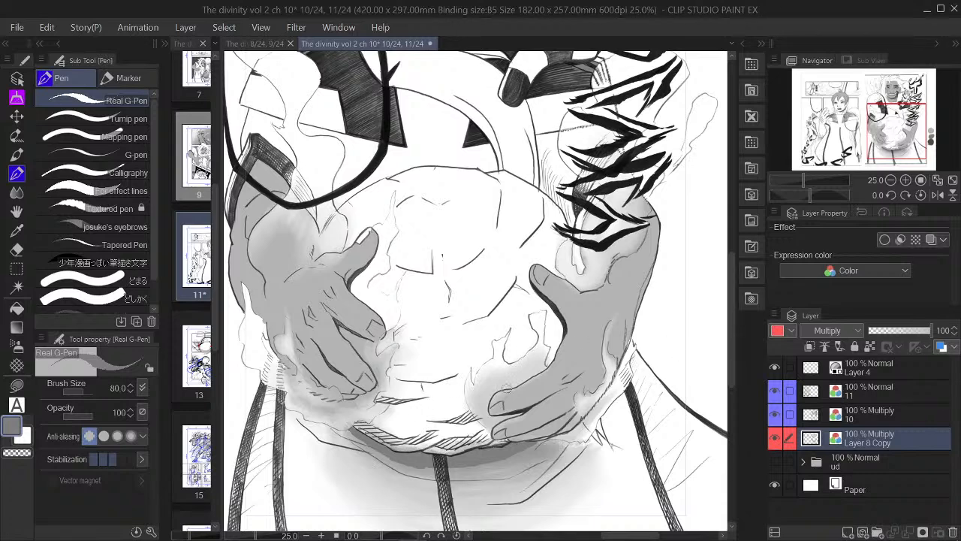
# Select the white background around the white-haired man with the Magic Wand, sampling from all layers
pyautogui.click(890, 181)
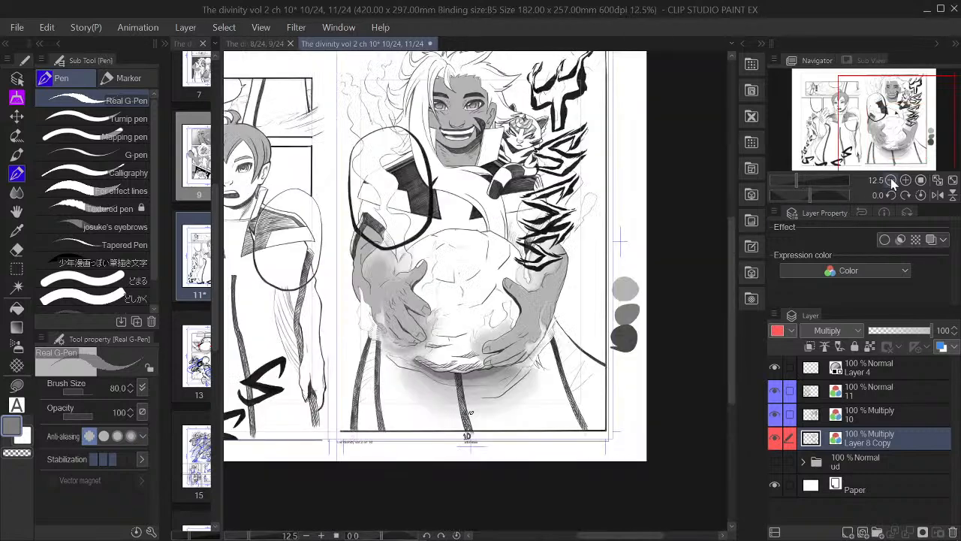
pyautogui.moveTo(888, 101); pyautogui.dragTo(895, 102)
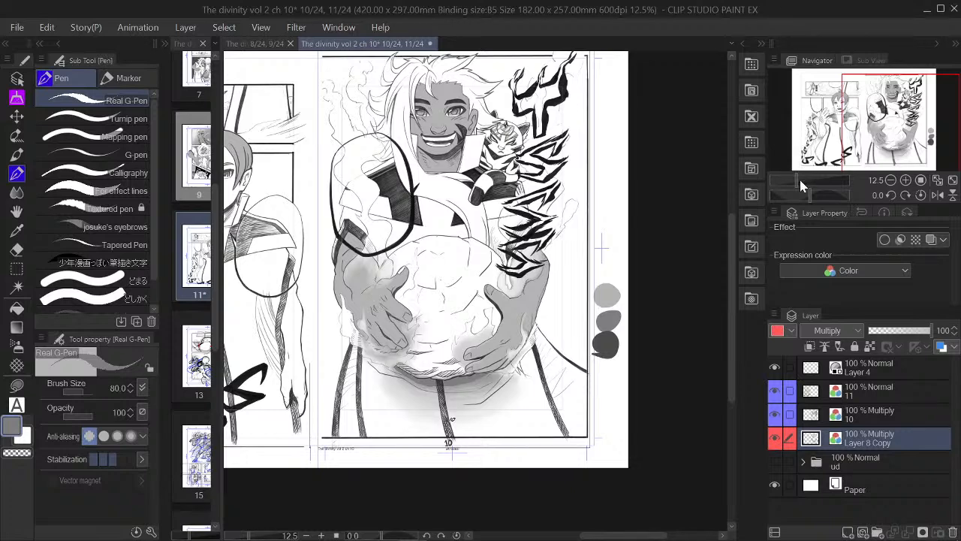
pyautogui.click(883, 135)
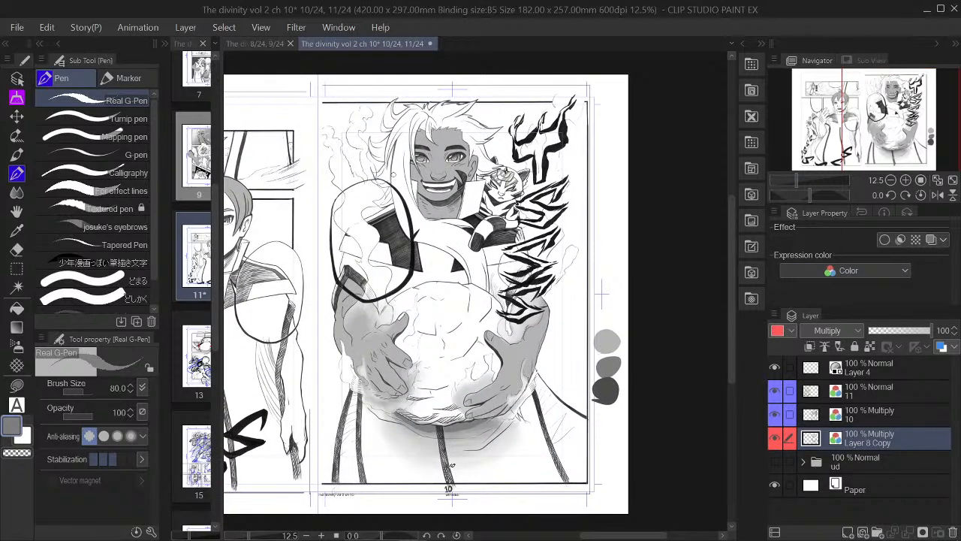
pyautogui.scroll(1, 406, 188)
pyautogui.scroll(-1, 443, 214)
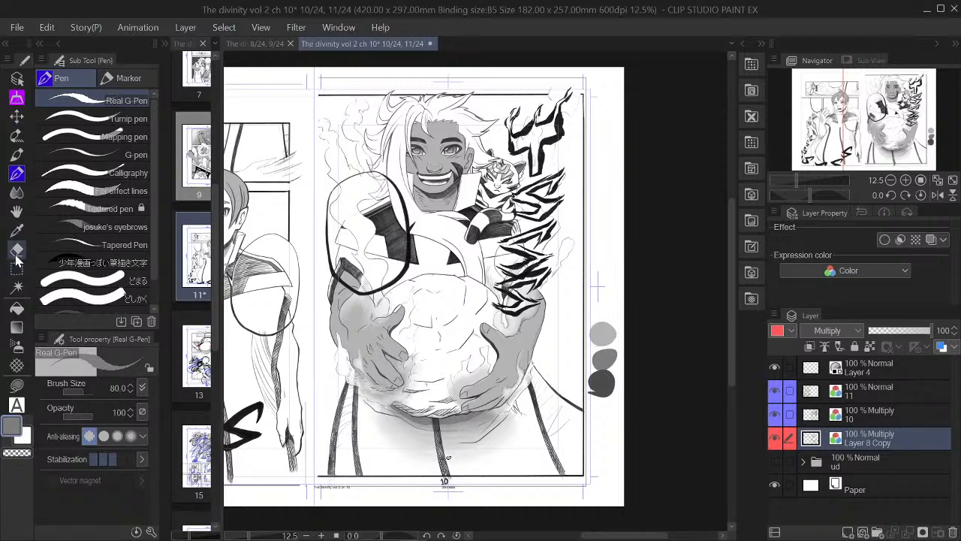
pyautogui.click(17, 287)
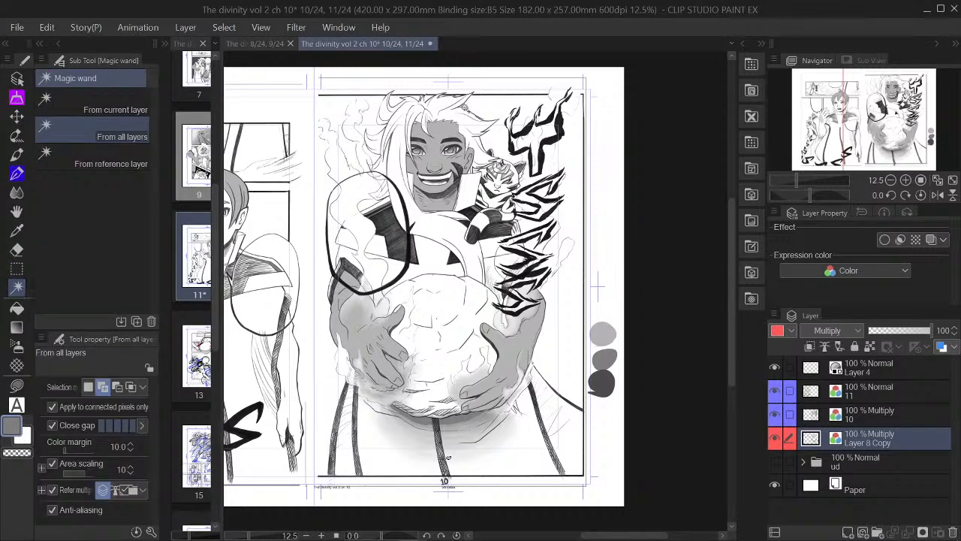
pyautogui.scroll(1, 484, 130)
pyautogui.scroll(2, 485, 129)
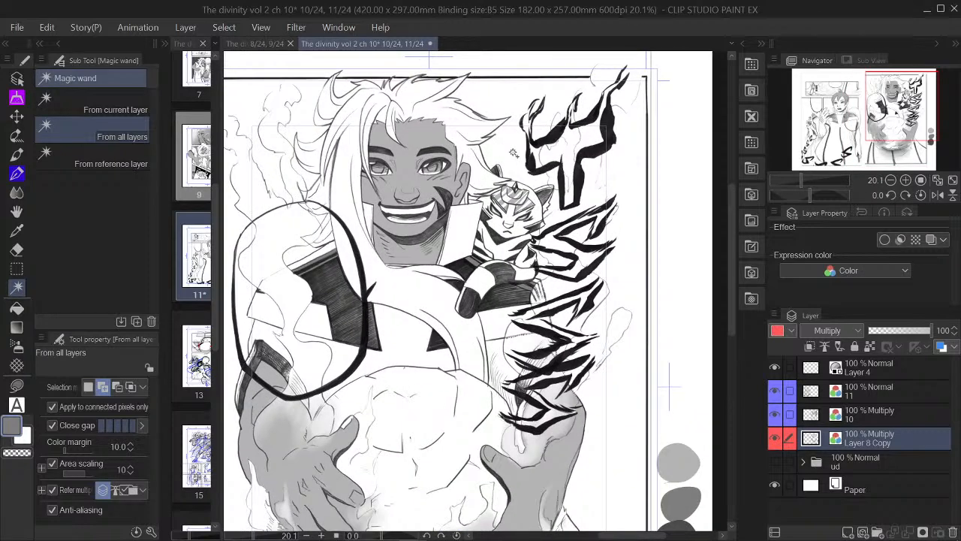
pyautogui.click(513, 153)
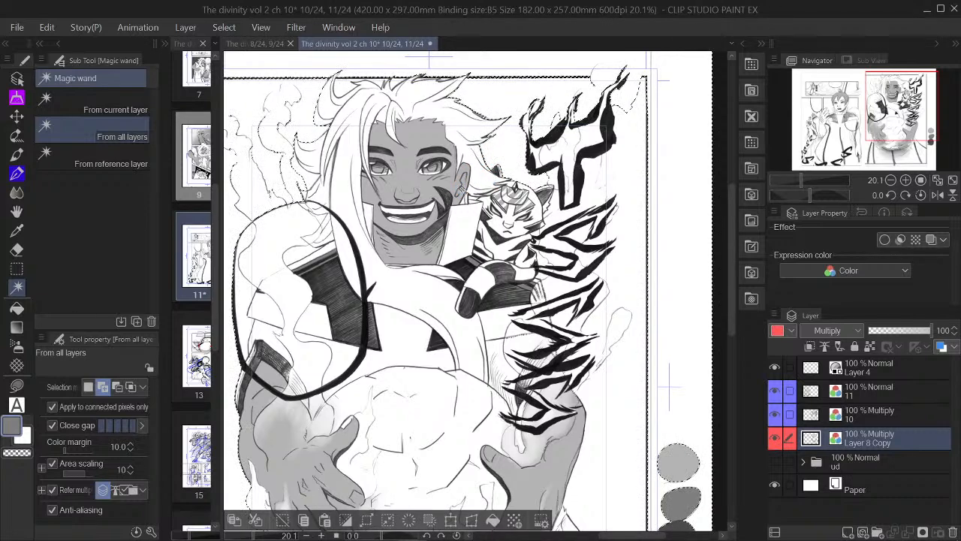
pyautogui.hotkey('ctrl', '-')
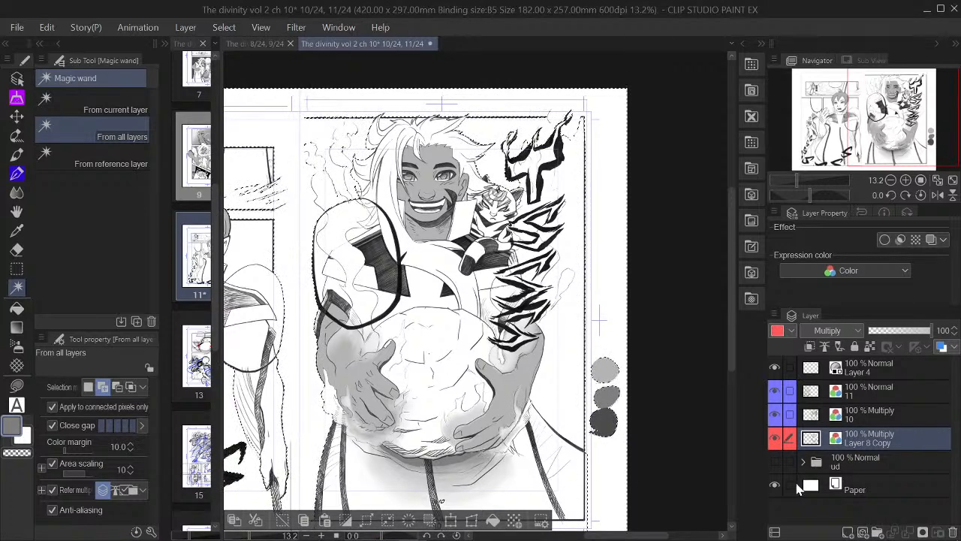
# Add a new layer above Layer 8 Copy, set its expression color to Color and choose pure blue as the drawing colour
pyautogui.click(849, 530)
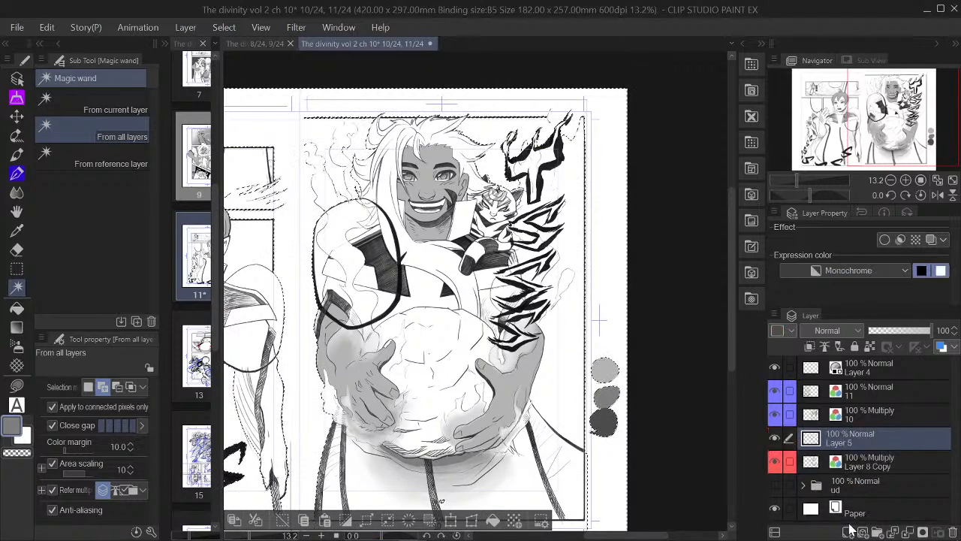
pyautogui.click(826, 274)
pyautogui.click(823, 288)
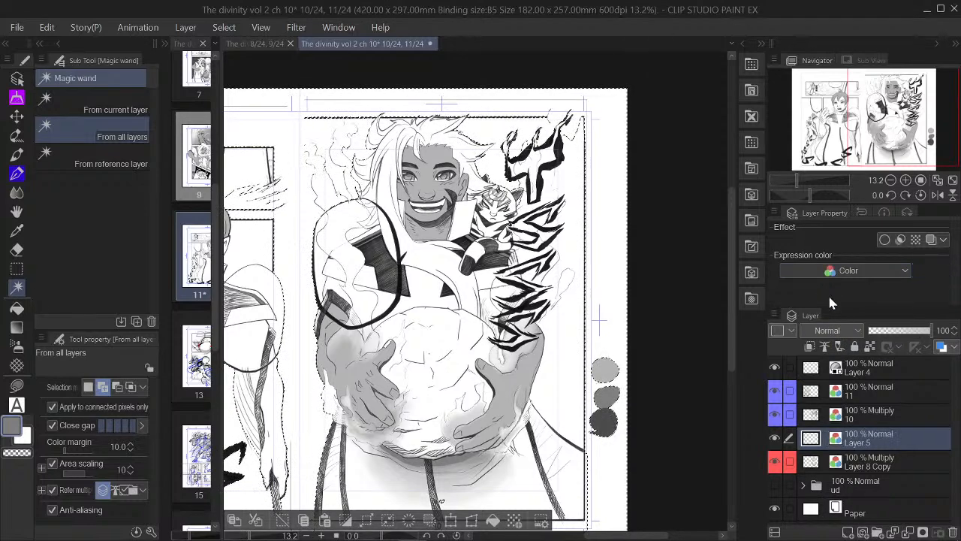
pyautogui.doubleClick(13, 426)
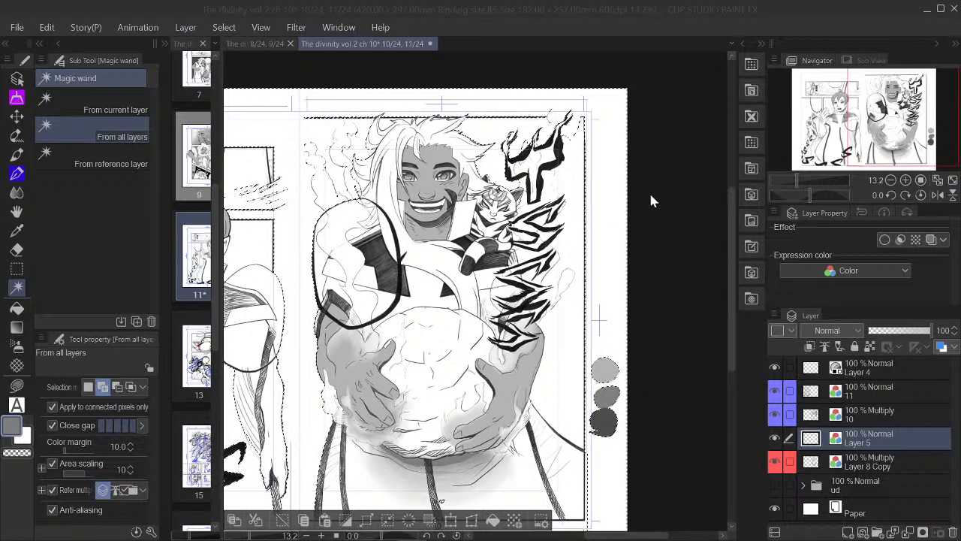
pyautogui.press('Return')
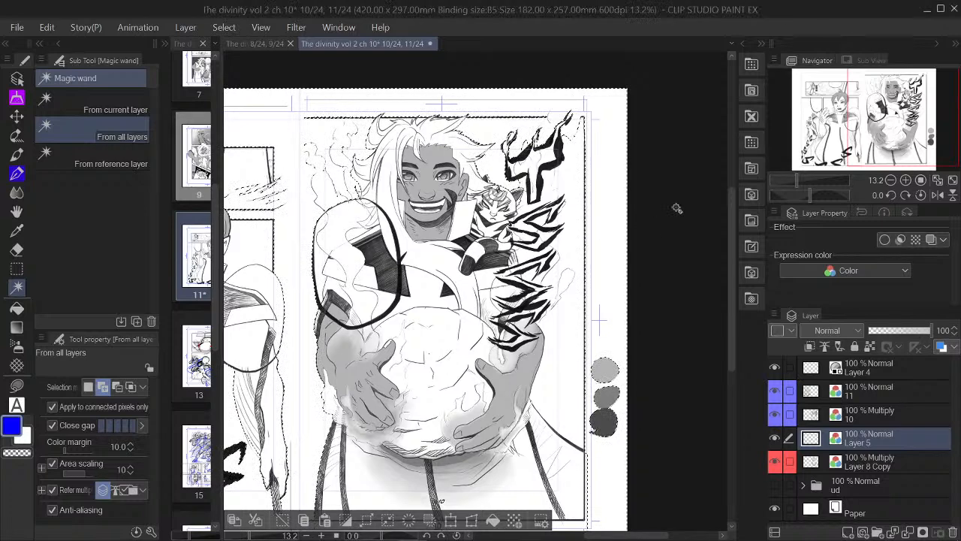
# Try to fill the selected background with blue on the new layer, undo the fill and clear the selection
pyautogui.click(491, 521)
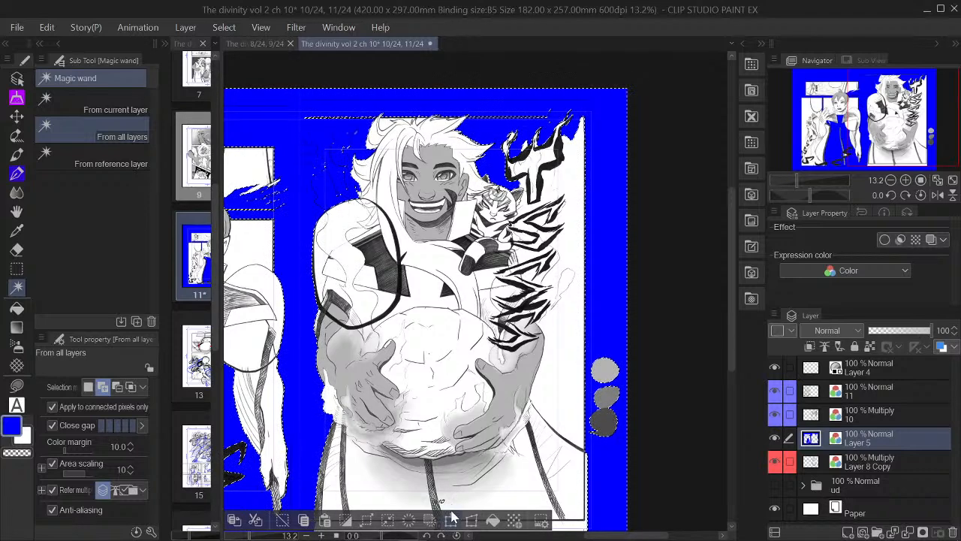
pyautogui.click(281, 521)
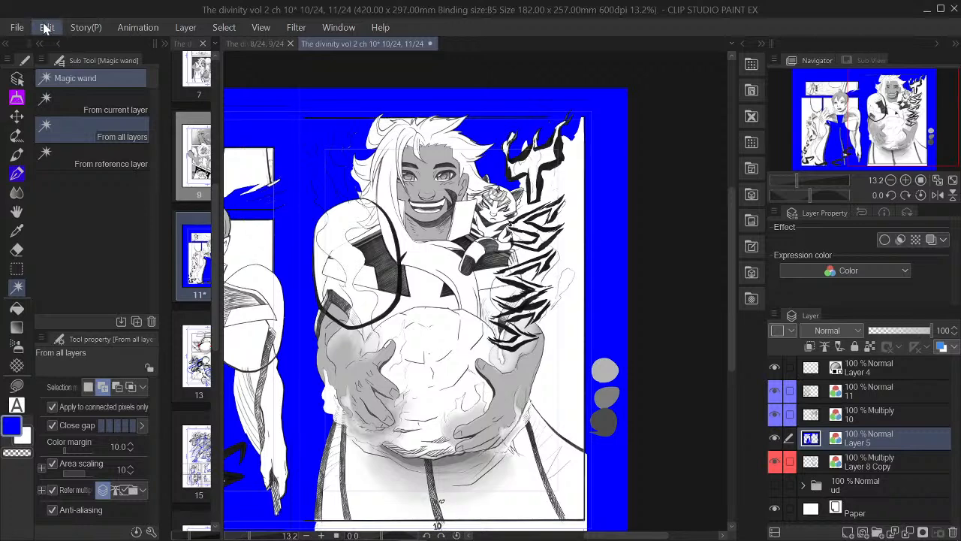
pyautogui.hotkey('ctrl', 'm')
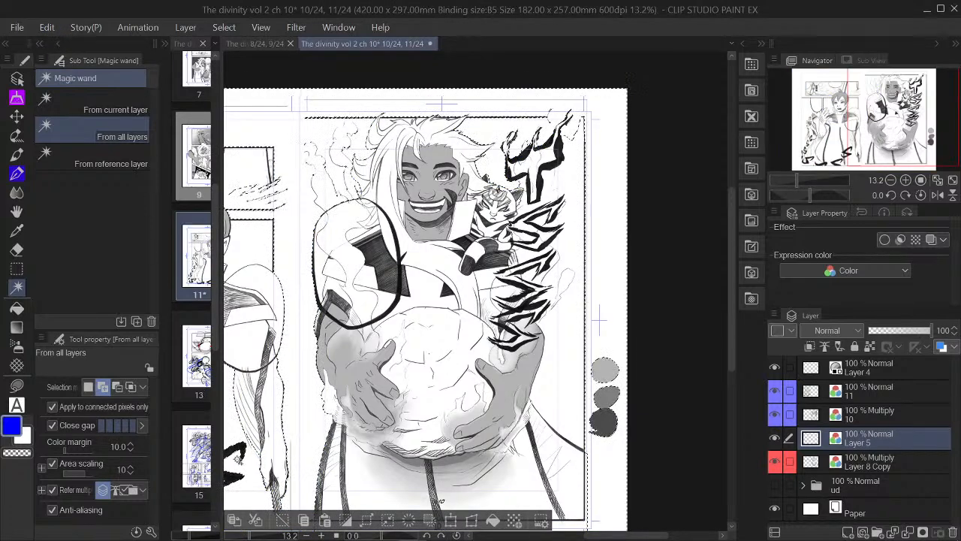
pyautogui.hotkey('ctrl', 'd')
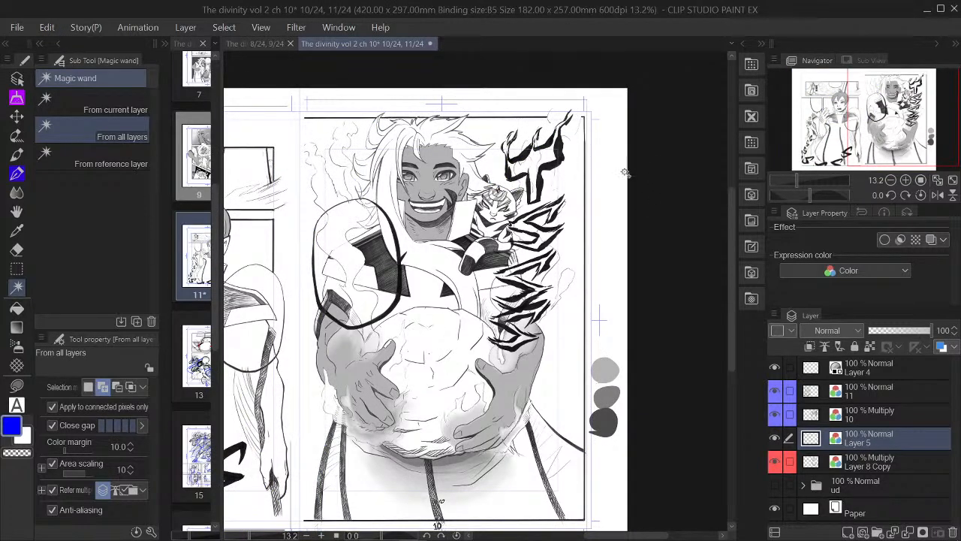
# Set the new layer's opacity to 40% and lasso-fill a blue area along the upper panel border above the sound-effect lettering
pyautogui.scroll(4, 590, 106)
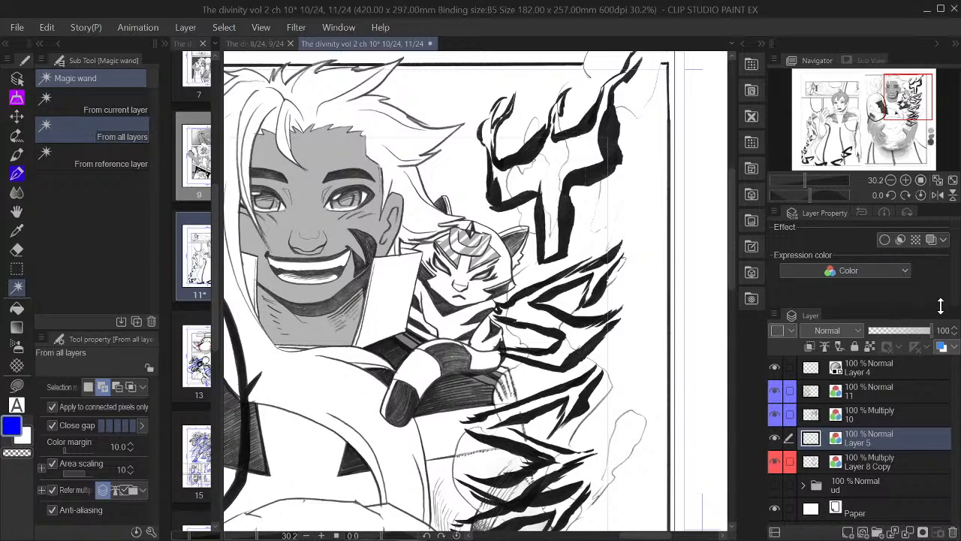
pyautogui.click(896, 331)
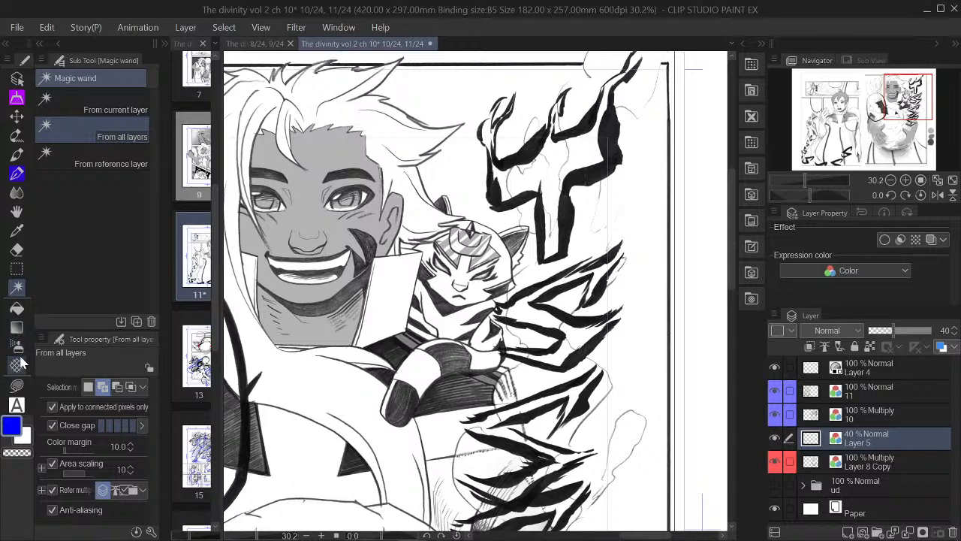
pyautogui.click(16, 384)
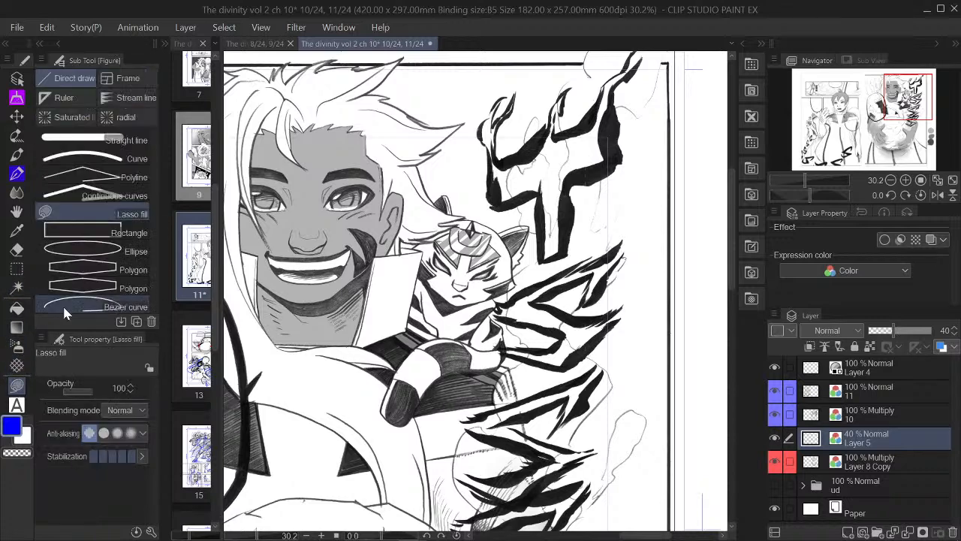
pyautogui.moveTo(568, 57)
pyautogui.mouseDown()
pyautogui.moveTo(555, 84)
pyautogui.moveTo(519, 90)
pyautogui.moveTo(505, 53)
pyautogui.mouseUp()
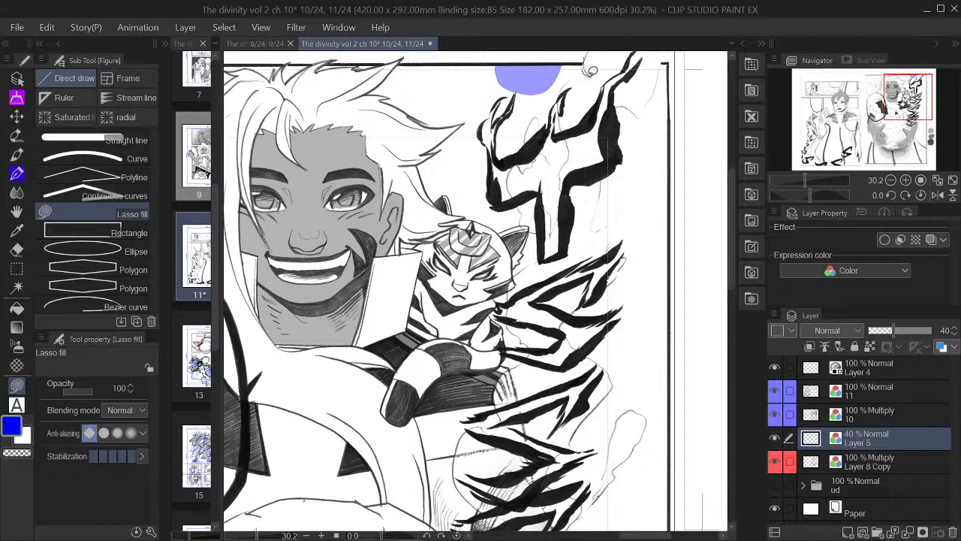
pyautogui.moveTo(562, 92)
pyautogui.mouseDown()
pyautogui.moveTo(554, 57)
pyautogui.moveTo(582, 54)
pyautogui.mouseUp()
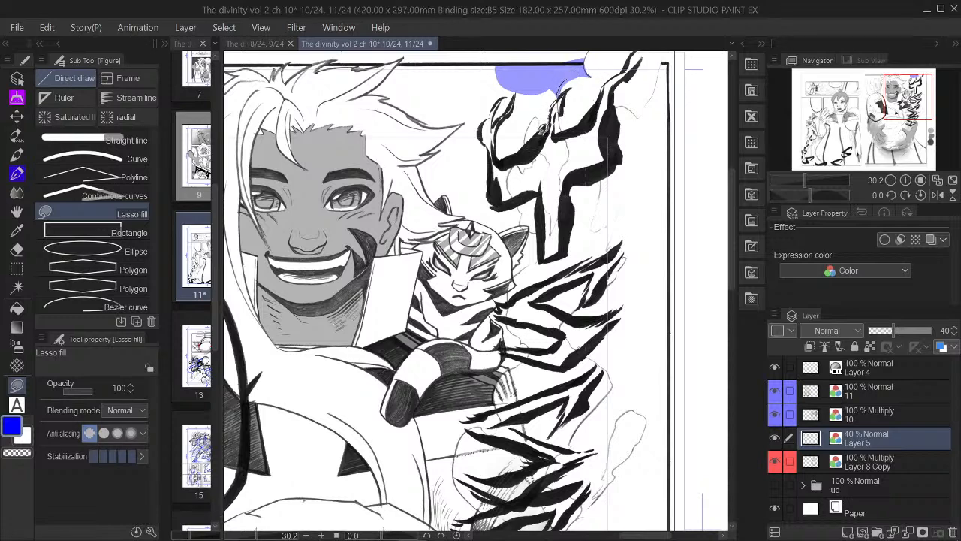
# Extend the blue lasso fill down between the upper prongs of the sound-effect lettering
pyautogui.moveTo(533, 117)
pyautogui.mouseDown()
pyautogui.moveTo(524, 151)
pyautogui.moveTo(506, 155)
pyautogui.moveTo(499, 132)
pyautogui.moveTo(520, 82)
pyautogui.moveTo(581, 60)
pyautogui.mouseUp()
pyautogui.moveTo(548, 121)
pyautogui.mouseDown()
pyautogui.moveTo(531, 141)
pyautogui.moveTo(537, 111)
pyautogui.moveTo(520, 129)
pyautogui.moveTo(538, 112)
pyautogui.moveTo(540, 129)
pyautogui.moveTo(529, 140)
pyautogui.moveTo(534, 112)
pyautogui.moveTo(543, 124)
pyautogui.mouseUp()
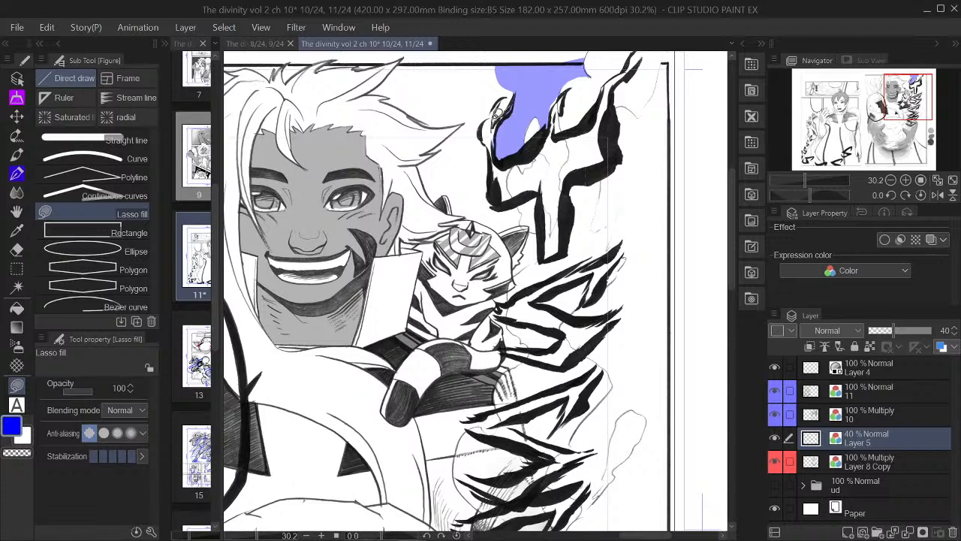
pyautogui.moveTo(527, 79); pyautogui.dragTo(531, 89)
pyautogui.moveTo(501, 112)
pyautogui.mouseDown()
pyautogui.moveTo(531, 92)
pyautogui.moveTo(535, 73)
pyautogui.mouseUp()
pyautogui.moveTo(890, 89); pyautogui.dragTo(911, 94)
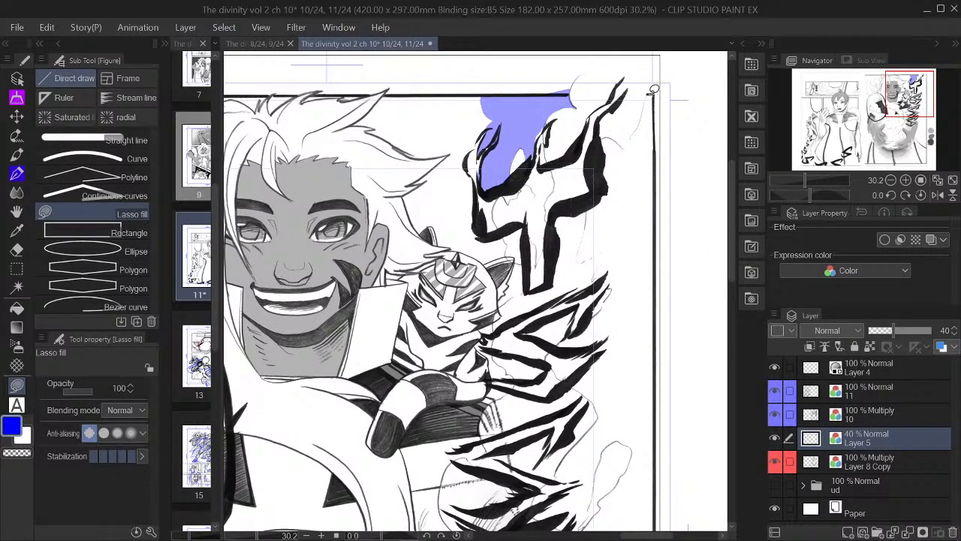
# Lasso-fill blue from the panel's upper outer corner down along the border beside the cross-shaped sound-effect lettering
pyautogui.moveTo(645, 99)
pyautogui.mouseDown()
pyautogui.moveTo(630, 135)
pyautogui.moveTo(600, 139)
pyautogui.moveTo(600, 166)
pyautogui.moveTo(601, 188)
pyautogui.moveTo(626, 200)
pyautogui.moveTo(659, 188)
pyautogui.mouseUp()
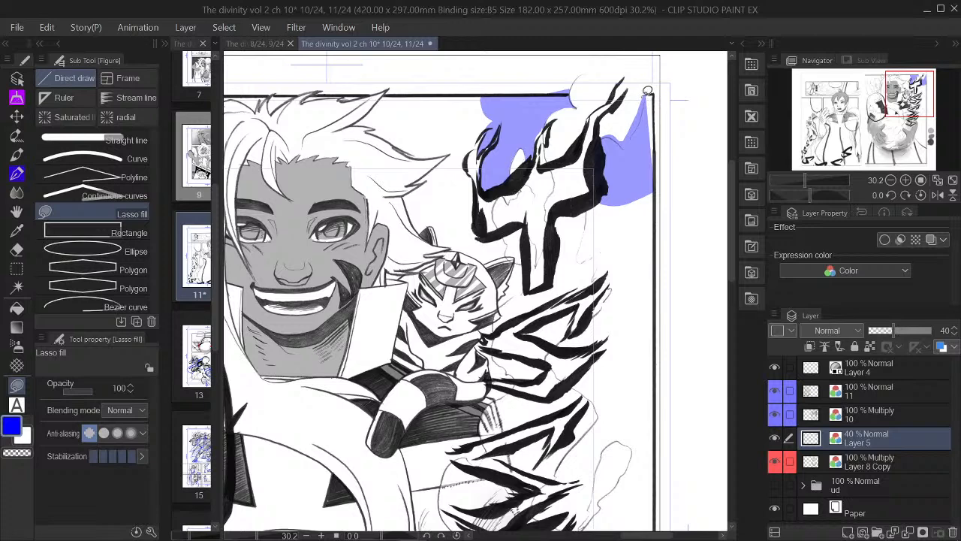
pyautogui.moveTo(658, 88)
pyautogui.mouseDown()
pyautogui.moveTo(657, 162)
pyautogui.moveTo(645, 179)
pyautogui.moveTo(657, 160)
pyautogui.moveTo(659, 96)
pyautogui.moveTo(657, 177)
pyautogui.moveTo(636, 145)
pyautogui.moveTo(659, 108)
pyautogui.moveTo(658, 161)
pyautogui.moveTo(636, 173)
pyautogui.mouseUp()
pyautogui.moveTo(660, 124)
pyautogui.mouseDown()
pyautogui.moveTo(662, 149)
pyautogui.moveTo(640, 172)
pyautogui.mouseUp()
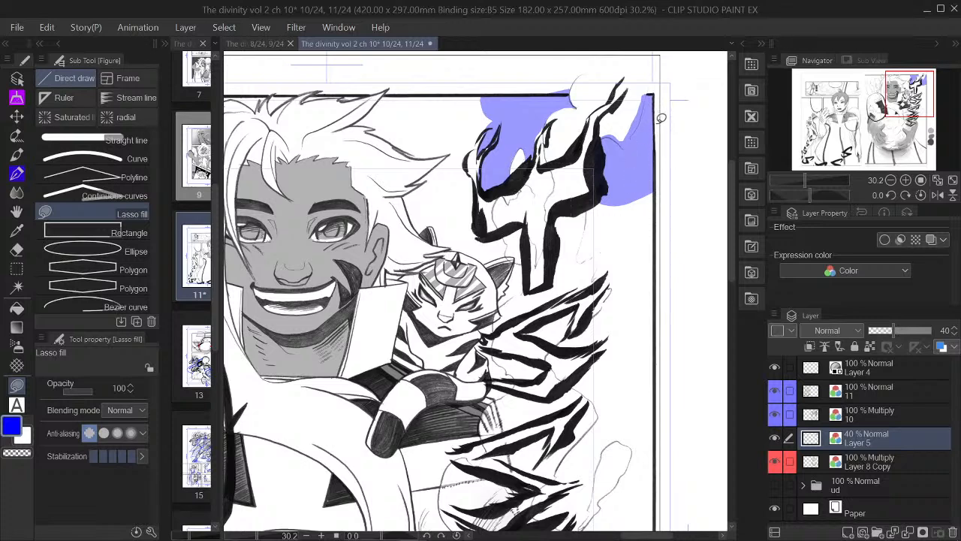
pyautogui.moveTo(592, 201)
pyautogui.mouseDown()
pyautogui.moveTo(580, 256)
pyautogui.moveTo(606, 240)
pyautogui.moveTo(603, 278)
pyautogui.moveTo(640, 249)
pyautogui.moveTo(658, 200)
pyautogui.moveTo(655, 164)
pyautogui.moveTo(627, 166)
pyautogui.mouseUp()
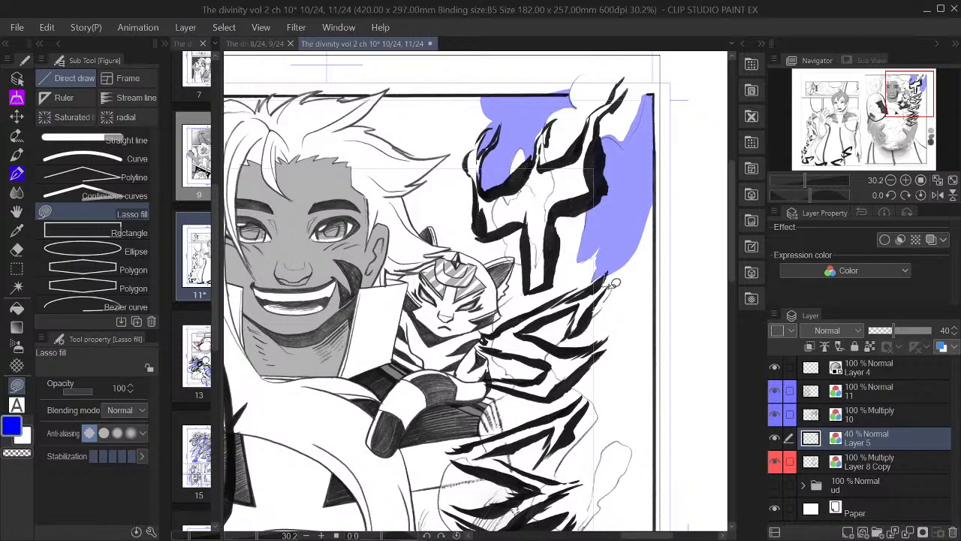
pyautogui.moveTo(601, 306)
pyautogui.mouseDown()
pyautogui.moveTo(614, 321)
pyautogui.moveTo(649, 295)
pyautogui.moveTo(658, 204)
pyautogui.moveTo(637, 194)
pyautogui.moveTo(617, 252)
pyautogui.mouseUp()
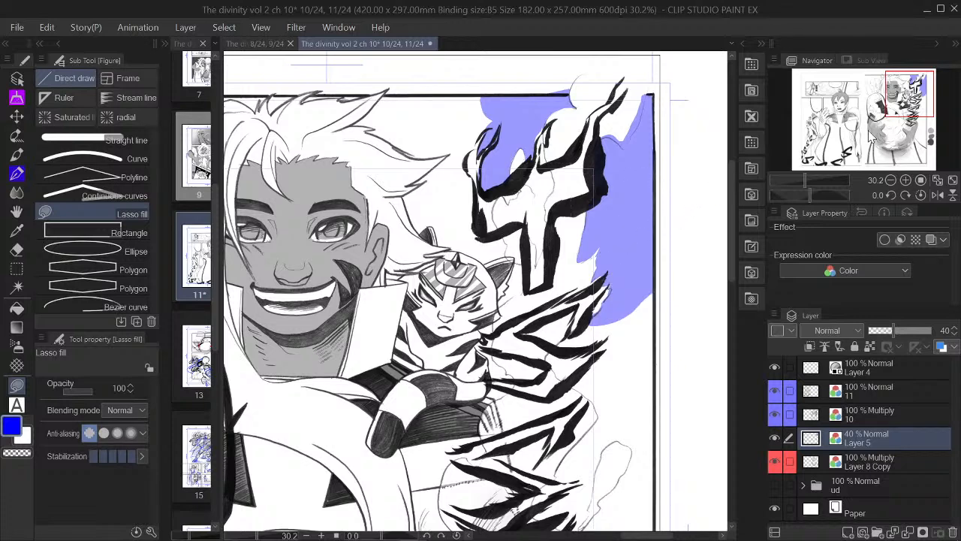
# Extend the blue lasso fill between the jagged lettering and the outer panel border, down to the tip of the drop-shaped wisp
pyautogui.scroll(-5, 734, 242)
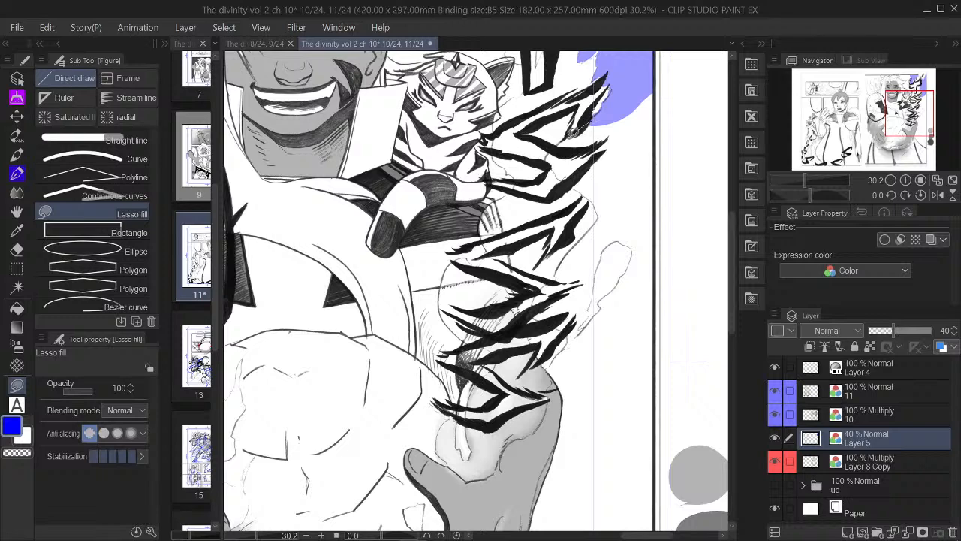
pyautogui.moveTo(563, 136)
pyautogui.mouseDown()
pyautogui.moveTo(575, 148)
pyautogui.moveTo(604, 145)
pyautogui.moveTo(643, 104)
pyautogui.moveTo(644, 84)
pyautogui.moveTo(655, 157)
pyautogui.moveTo(607, 189)
pyautogui.moveTo(585, 172)
pyautogui.moveTo(637, 81)
pyautogui.mouseUp()
pyautogui.moveTo(591, 160)
pyautogui.mouseDown()
pyautogui.moveTo(571, 180)
pyautogui.moveTo(631, 214)
pyautogui.moveTo(650, 133)
pyautogui.mouseUp()
pyautogui.moveTo(595, 198)
pyautogui.mouseDown()
pyautogui.moveTo(616, 172)
pyautogui.moveTo(564, 260)
pyautogui.moveTo(565, 276)
pyautogui.moveTo(596, 273)
pyautogui.moveTo(604, 259)
pyautogui.moveTo(632, 204)
pyautogui.moveTo(619, 171)
pyautogui.moveTo(605, 249)
pyautogui.moveTo(632, 226)
pyautogui.moveTo(613, 186)
pyautogui.moveTo(631, 238)
pyautogui.moveTo(621, 234)
pyautogui.moveTo(602, 257)
pyautogui.moveTo(615, 228)
pyautogui.moveTo(621, 242)
pyautogui.moveTo(618, 234)
pyautogui.moveTo(633, 240)
pyautogui.moveTo(644, 222)
pyautogui.moveTo(631, 176)
pyautogui.mouseUp()
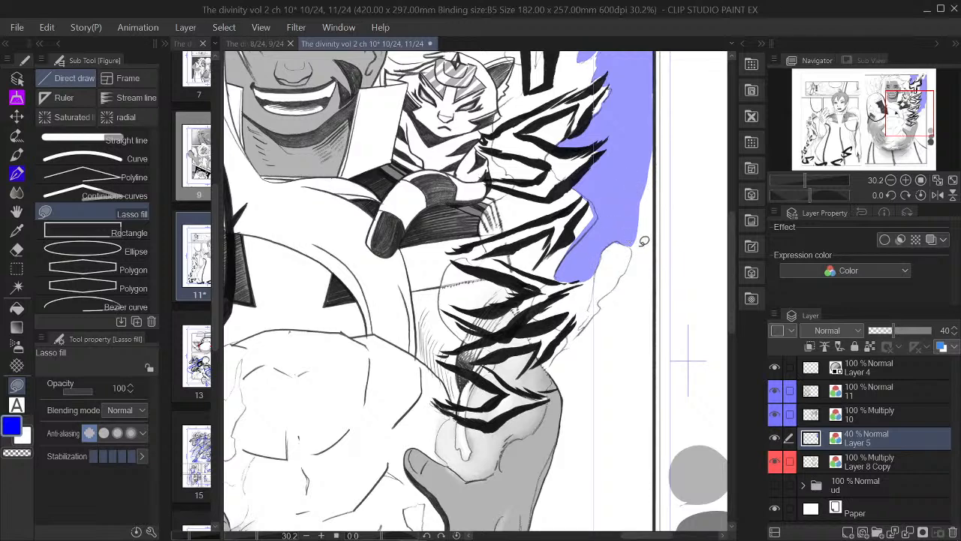
pyautogui.moveTo(658, 137)
pyautogui.mouseDown()
pyautogui.moveTo(656, 269)
pyautogui.moveTo(631, 238)
pyautogui.moveTo(624, 200)
pyautogui.moveTo(625, 134)
pyautogui.moveTo(658, 133)
pyautogui.mouseUp()
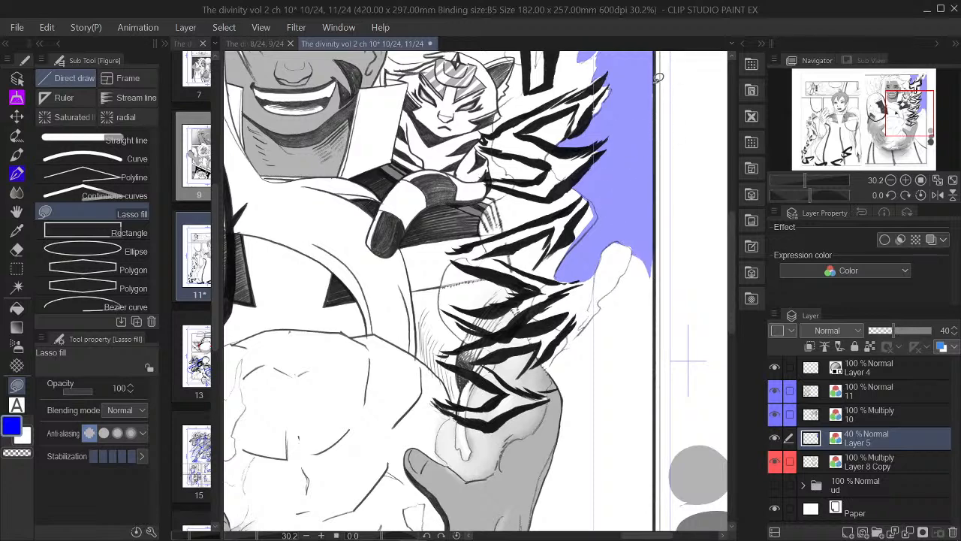
# Lasso-fill blue around the drop-shaped wisp and against the lower jagged lettering, leaving the wisp white
pyautogui.moveTo(909, 114); pyautogui.dragTo(884, 101)
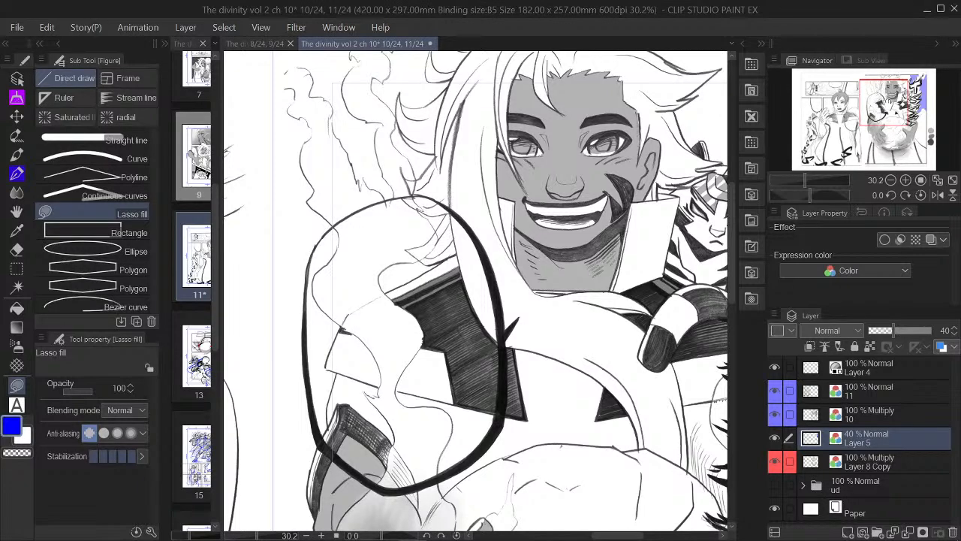
pyautogui.moveTo(885, 105); pyautogui.dragTo(911, 120)
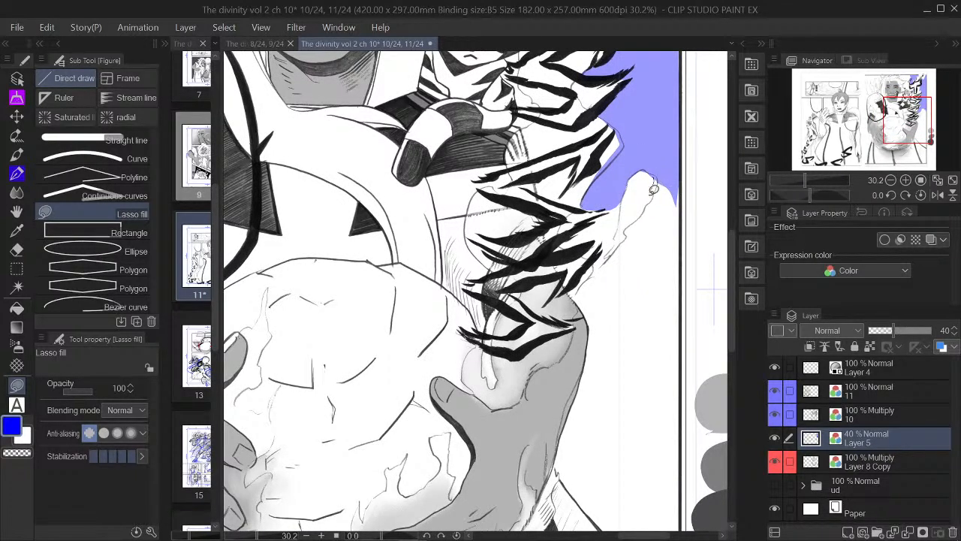
pyautogui.moveTo(634, 218)
pyautogui.mouseDown()
pyautogui.moveTo(605, 261)
pyautogui.moveTo(655, 300)
pyautogui.moveTo(681, 269)
pyautogui.moveTo(682, 179)
pyautogui.moveTo(674, 201)
pyautogui.mouseUp()
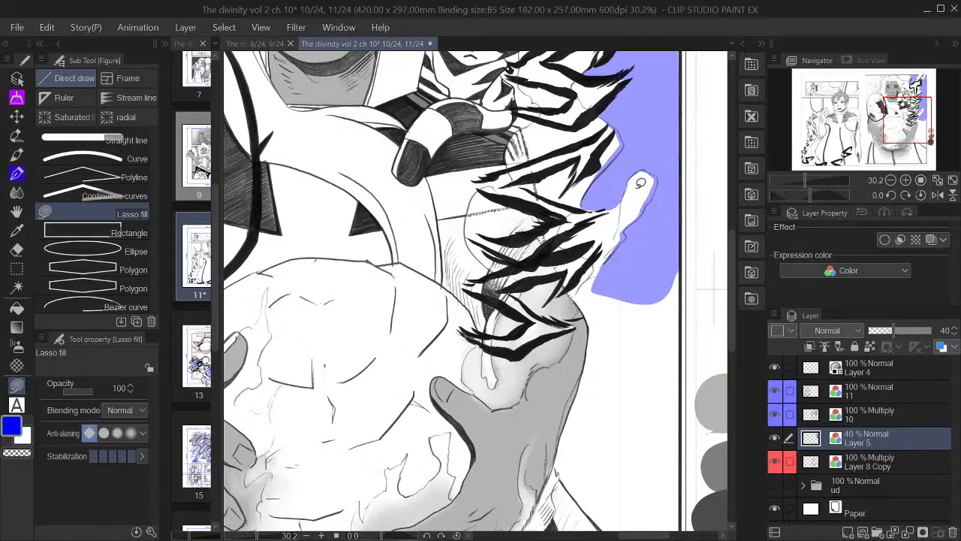
pyautogui.moveTo(650, 167)
pyautogui.mouseDown()
pyautogui.moveTo(615, 213)
pyautogui.moveTo(591, 220)
pyautogui.moveTo(605, 209)
pyautogui.moveTo(584, 199)
pyautogui.moveTo(640, 169)
pyautogui.mouseUp()
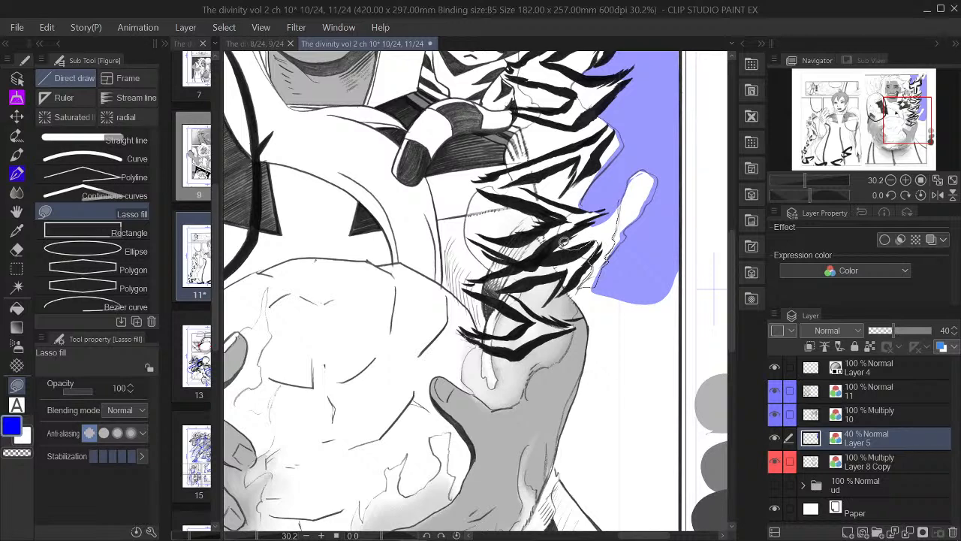
pyautogui.moveTo(607, 207); pyautogui.dragTo(621, 185)
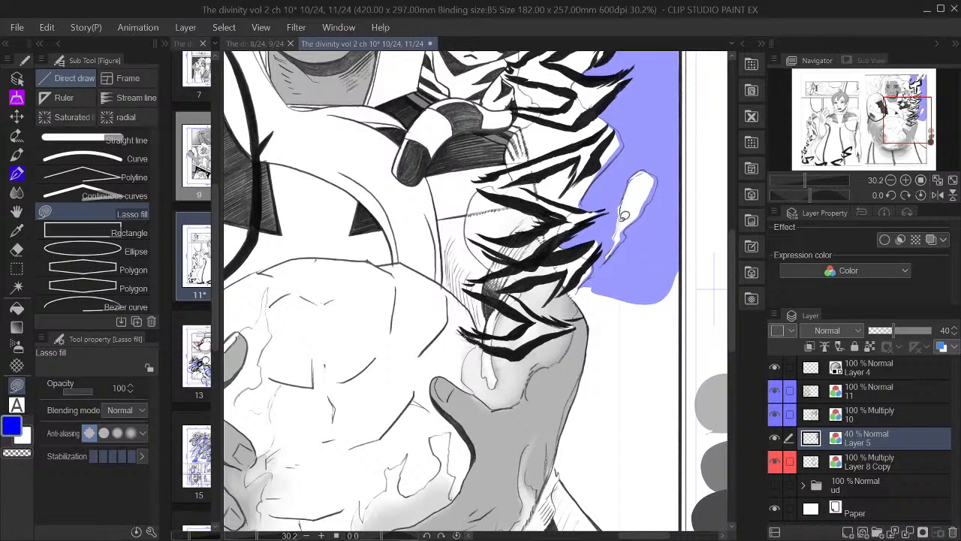
pyautogui.moveTo(608, 236); pyautogui.dragTo(643, 221)
pyautogui.moveTo(602, 276); pyautogui.dragTo(592, 307)
# Select a narrow full-height strip along page 10's inner edge with the Rectangle marquee and fill it with blue
pyautogui.click(891, 180)
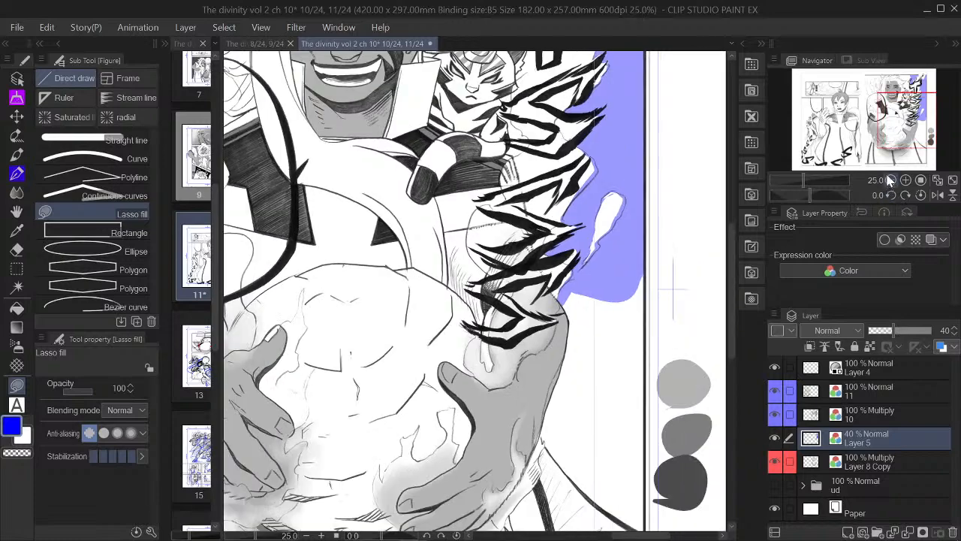
pyautogui.click(900, 126)
pyautogui.moveTo(905, 114); pyautogui.dragTo(903, 97)
pyautogui.moveTo(376, 286); pyautogui.dragTo(596, 290)
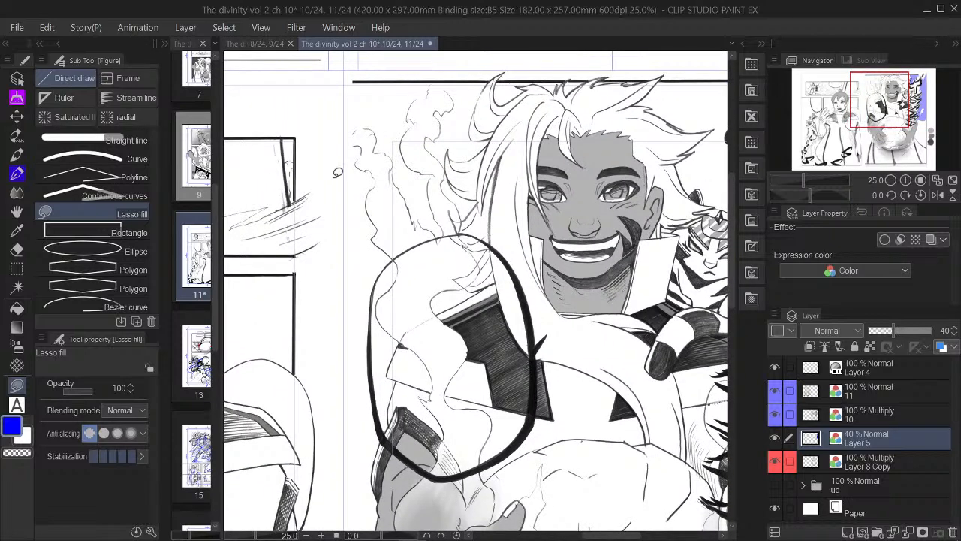
pyautogui.click(16, 273)
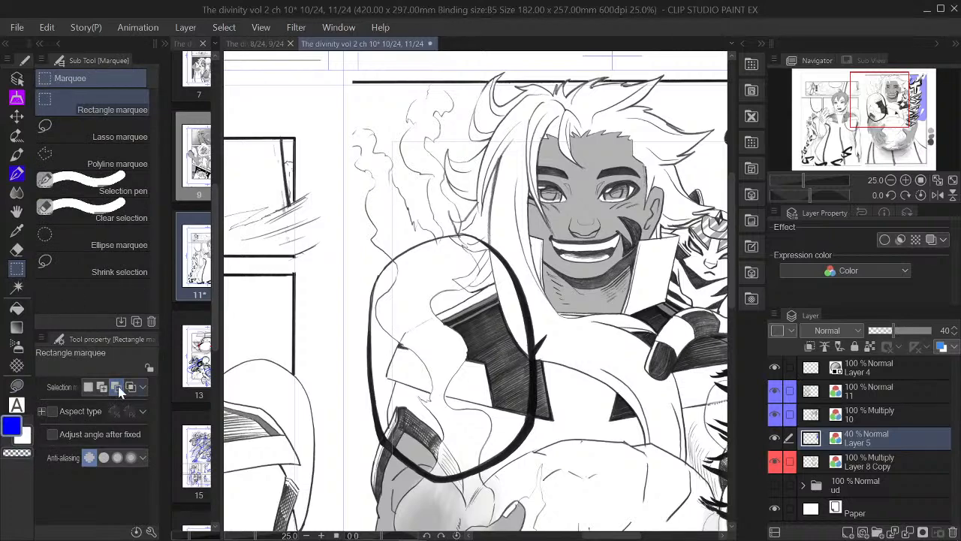
pyautogui.scroll(-3, 381, 121)
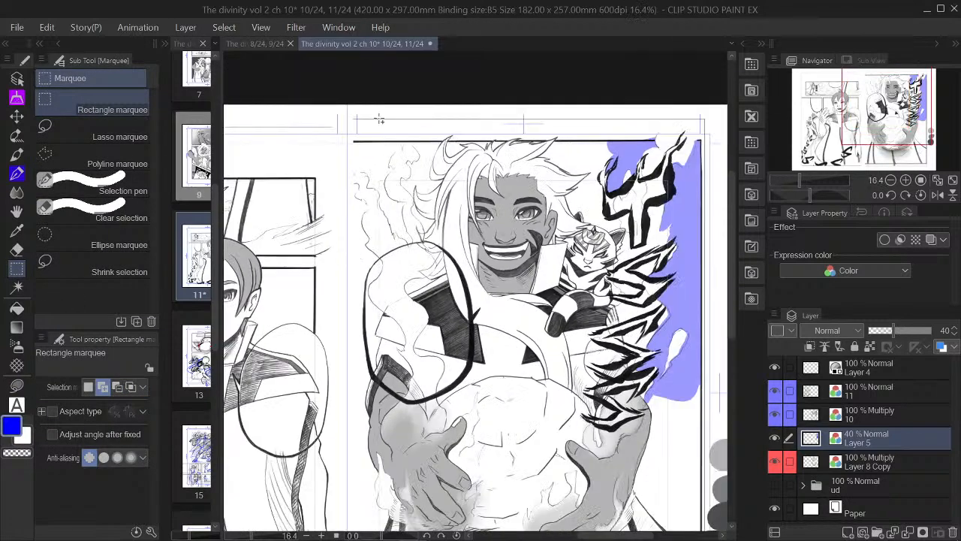
pyautogui.moveTo(342, 141); pyautogui.dragTo(368, 517)
pyautogui.scroll(-3, 357, 312)
pyautogui.scroll(-5, 356, 312)
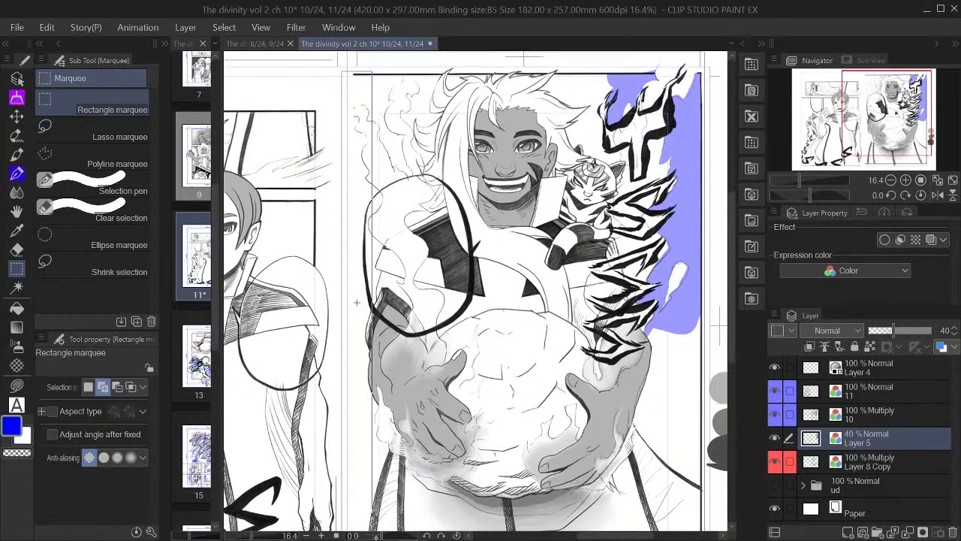
pyautogui.moveTo(379, 525); pyautogui.dragTo(355, 516)
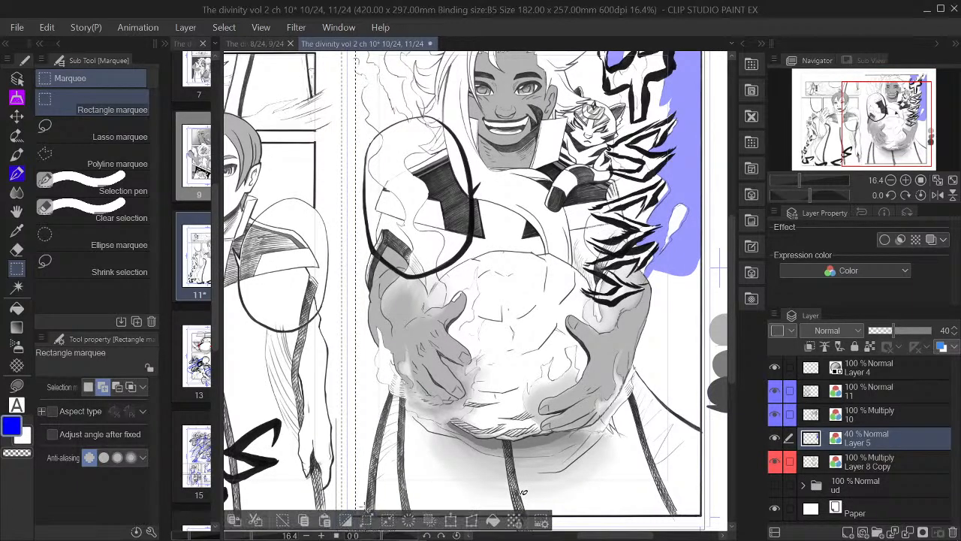
pyautogui.moveTo(887, 107); pyautogui.dragTo(896, 133)
pyautogui.click(493, 399)
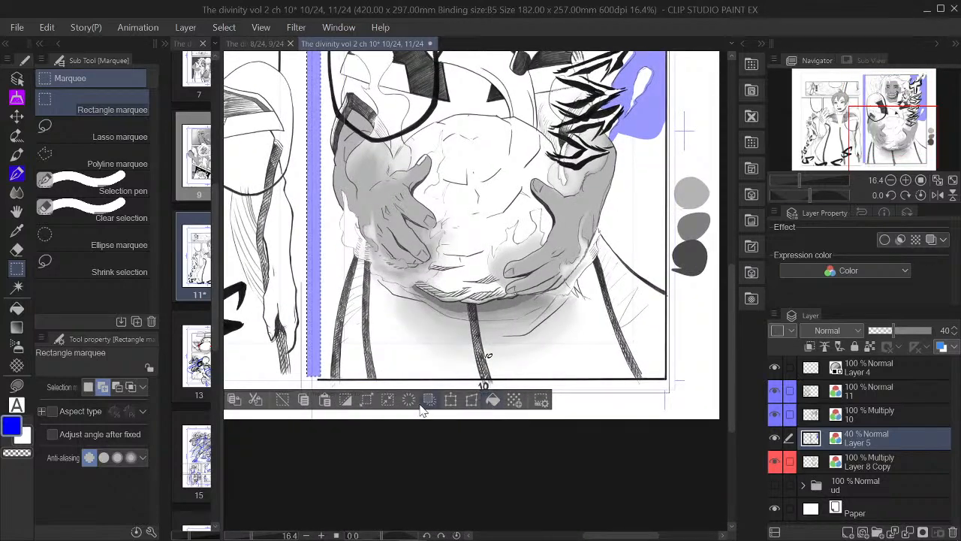
# Clear the selection, marquee the small gap at the strip's lower end and fill it with blue
pyautogui.click(280, 400)
pyautogui.moveTo(309, 370); pyautogui.dragTo(323, 382)
pyautogui.click(491, 406)
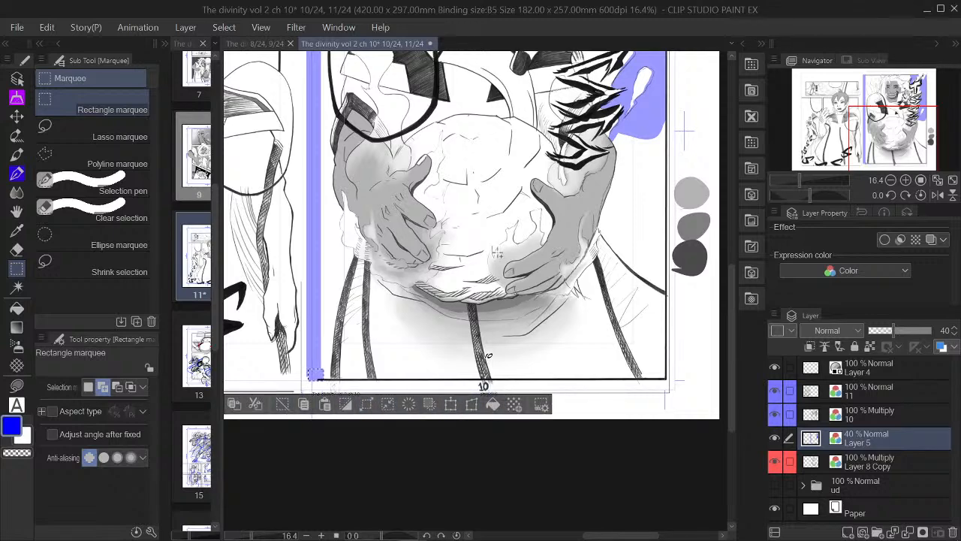
# Select the blue-filled areas of Layer 5 and hide that layer, keeping the selection active
pyautogui.scroll(-2, 553, 227)
pyautogui.moveTo(892, 131); pyautogui.dragTo(899, 104)
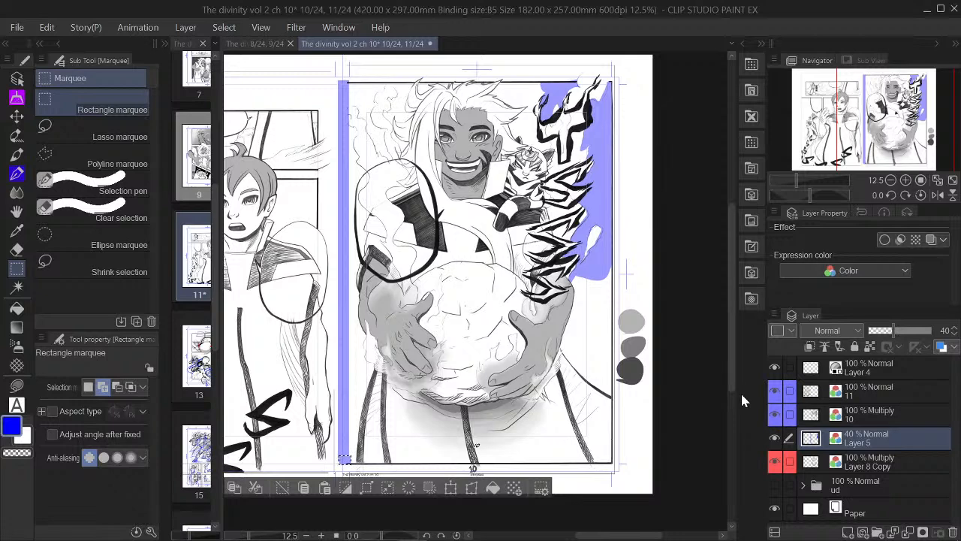
pyautogui.hotkey('ctrl', 'z')
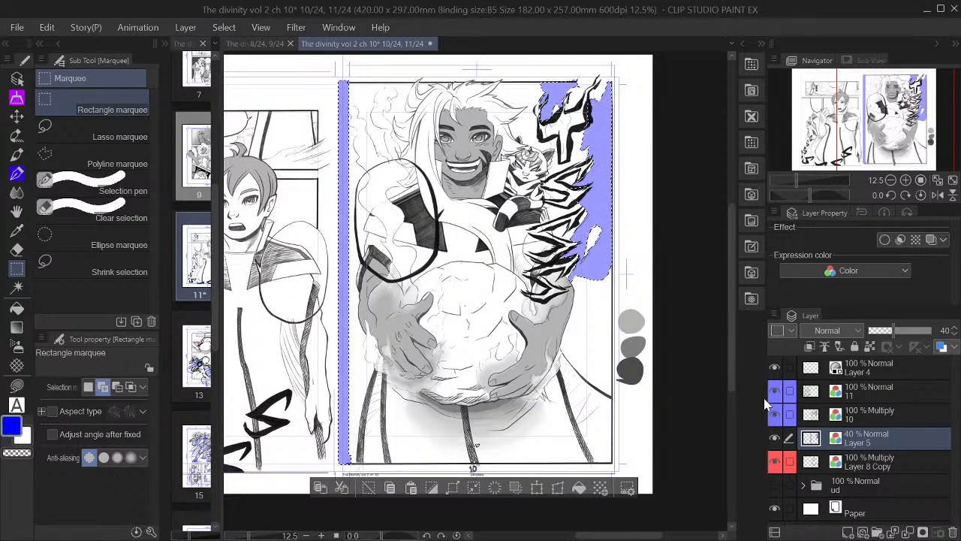
pyautogui.click(369, 489)
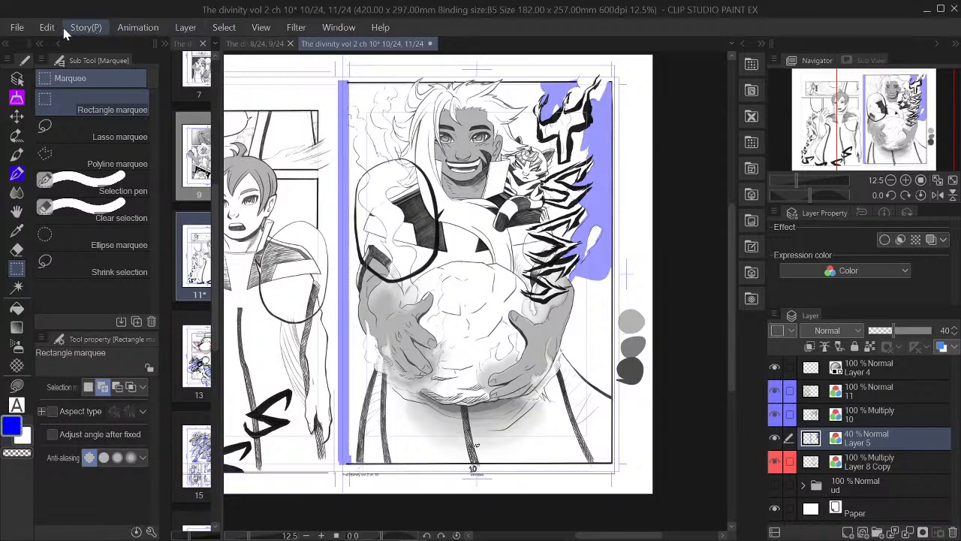
pyautogui.hotkey('ctrl', 'z')
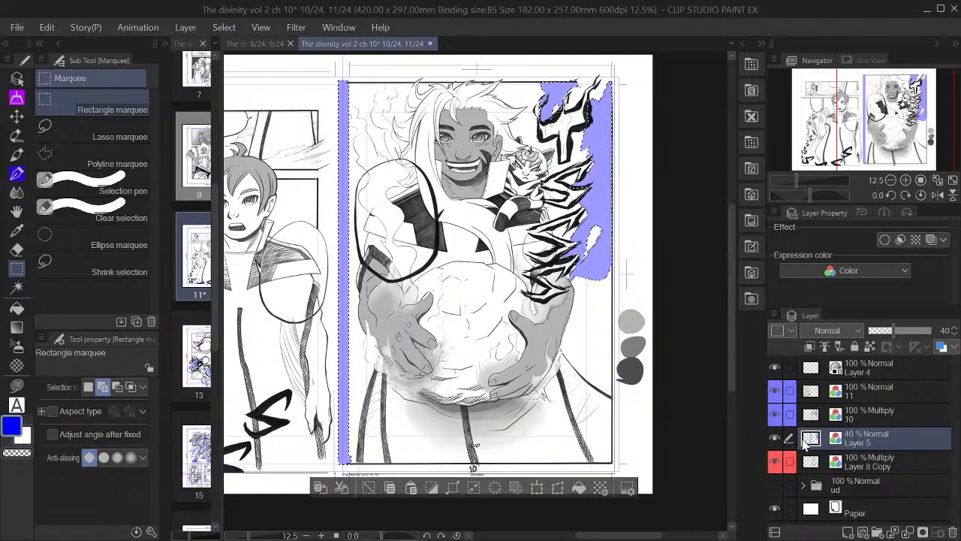
pyautogui.click(775, 440)
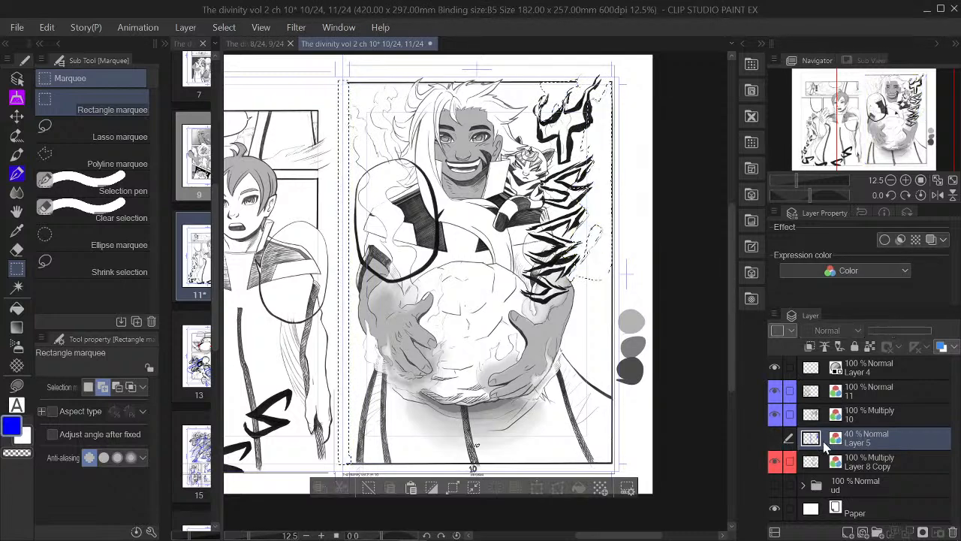
# Add a new layer above Layer 5, set its expression color to Gray and its blending mode to Multiply
pyautogui.click(848, 531)
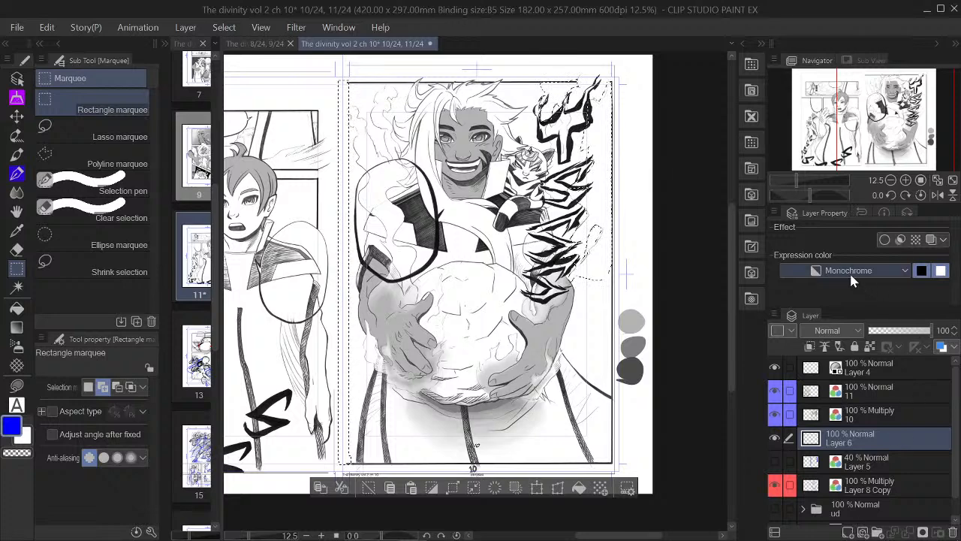
pyautogui.click(836, 308)
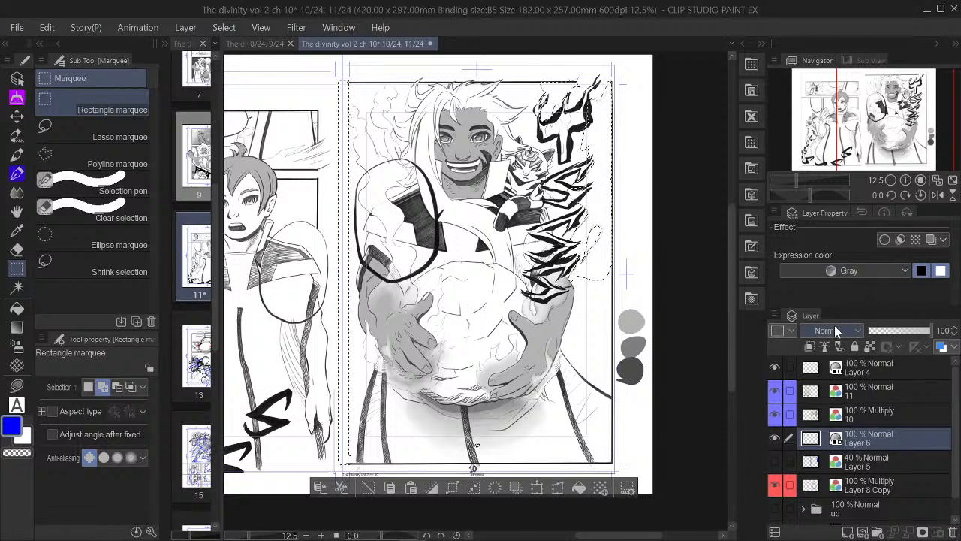
pyautogui.click(827, 51)
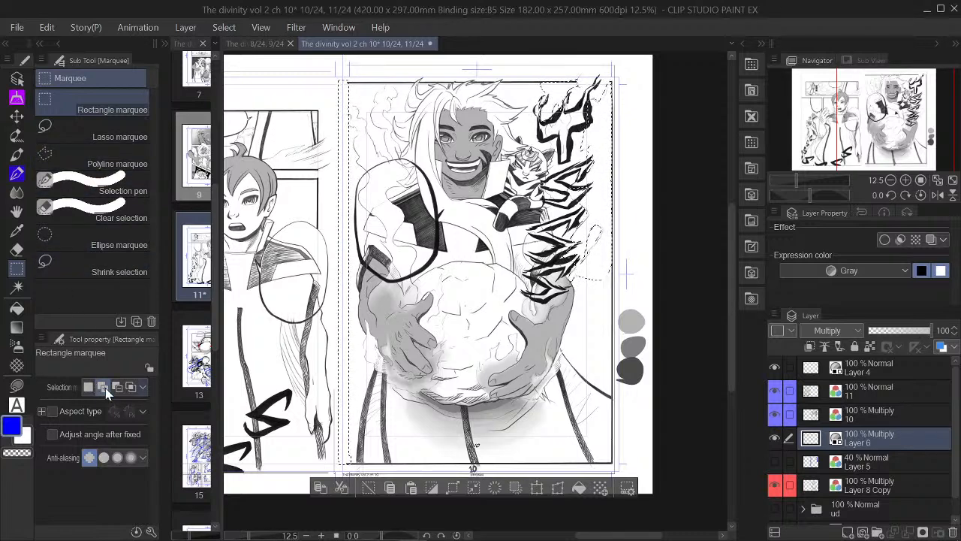
# Add the white background beside the character's hair to the selection with the From all layers Magic wand
pyautogui.click(16, 287)
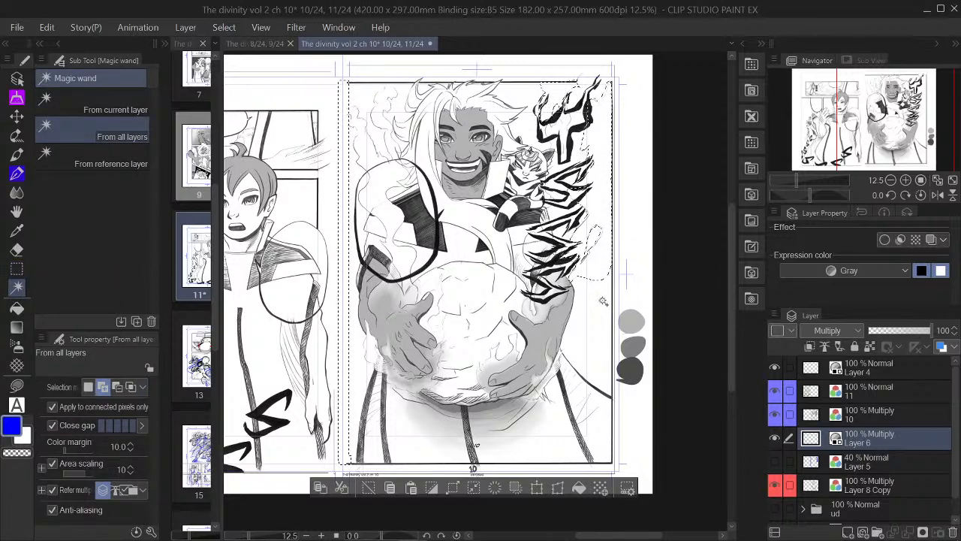
pyautogui.scroll(2, 602, 294)
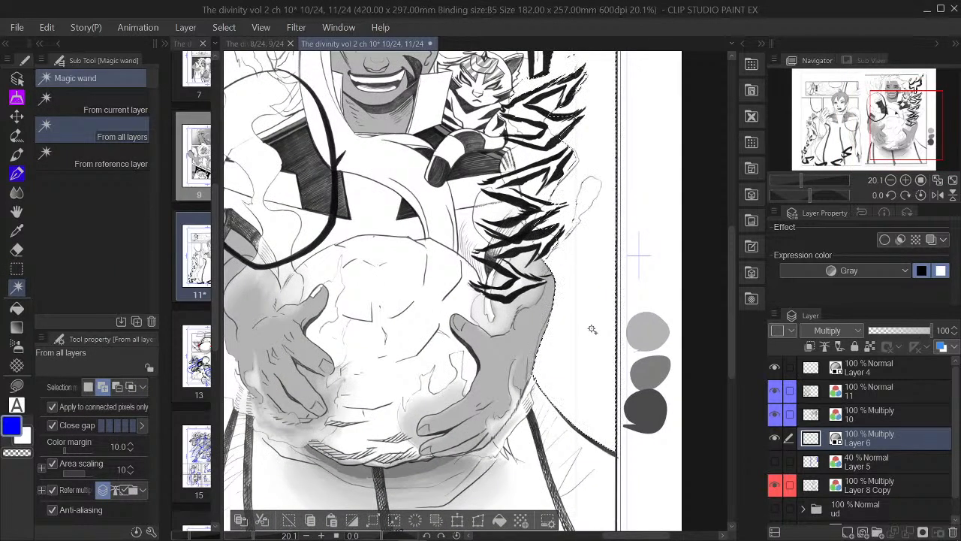
pyautogui.scroll(-1, 607, 307)
pyautogui.moveTo(894, 128); pyautogui.dragTo(854, 100)
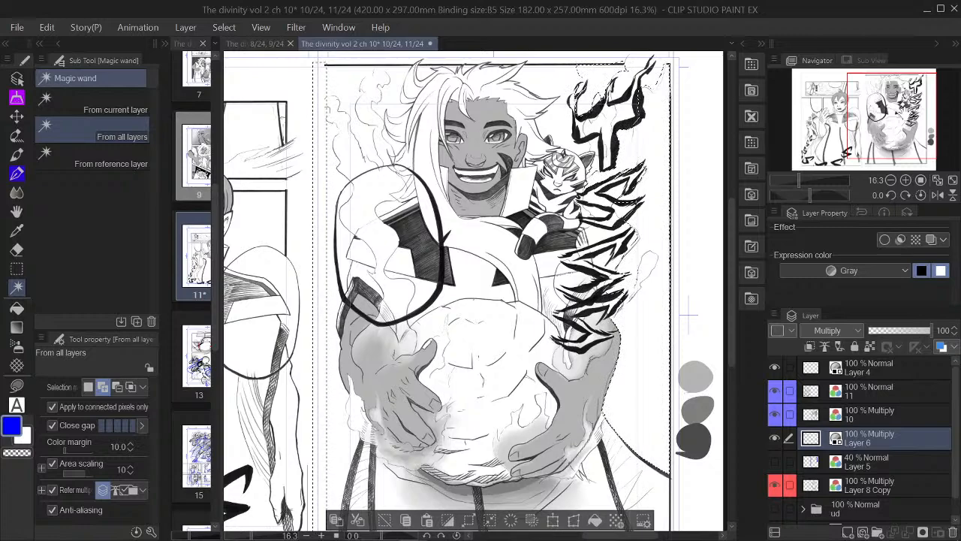
pyautogui.scroll(2, 480, 104)
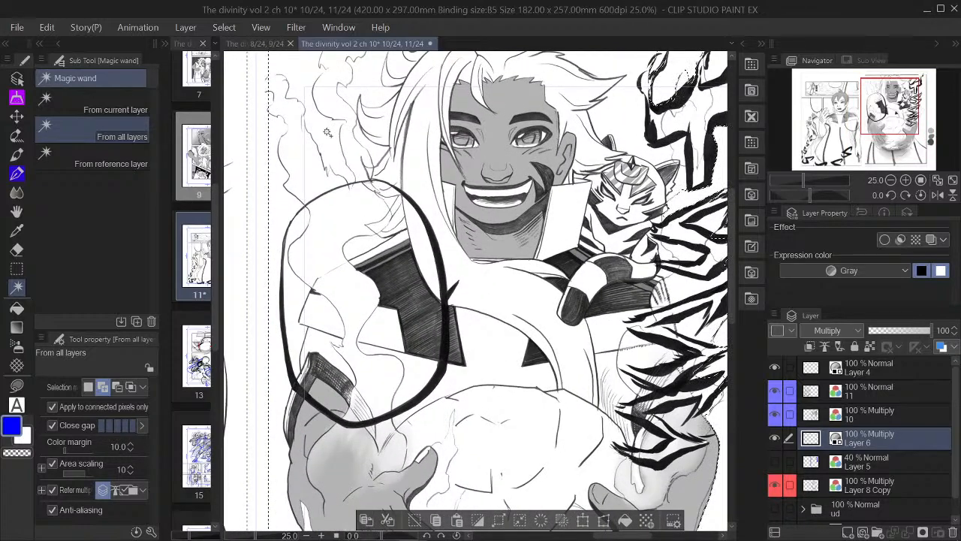
pyautogui.click(328, 133)
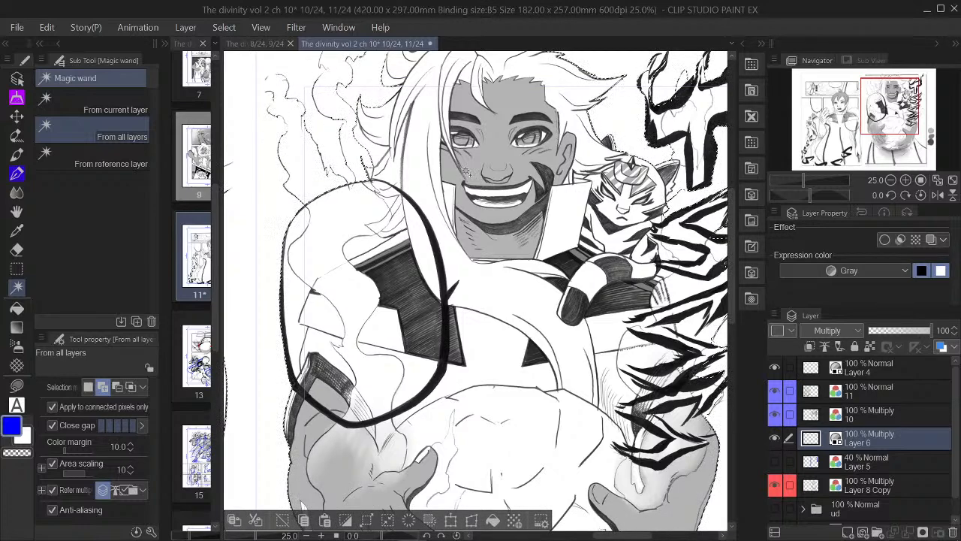
pyautogui.scroll(-3, 473, 169)
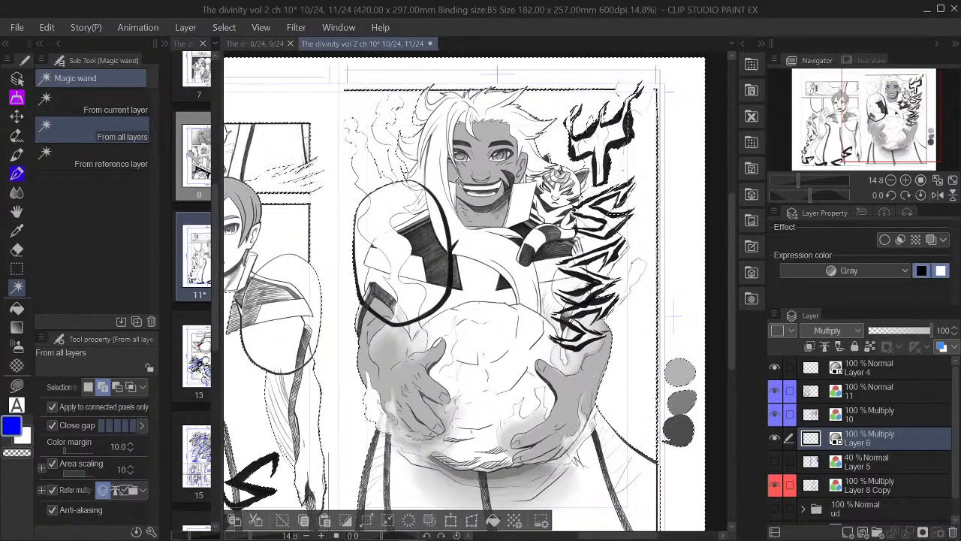
pyautogui.scroll(-1, 465, 188)
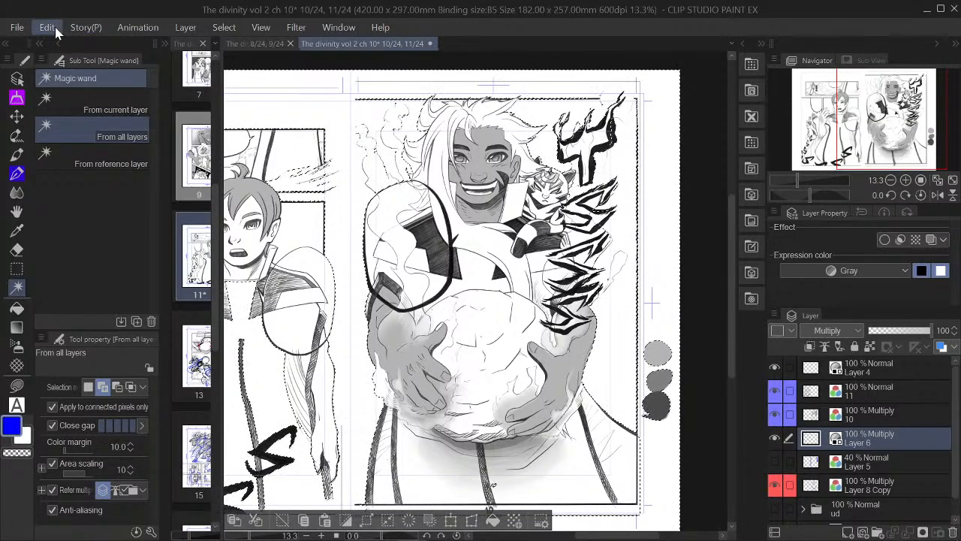
# Show Layer 5 again and add the white background between the character's hair and the flaming lettering to the selection
pyautogui.click(774, 462)
pyautogui.scroll(3, 368, 129)
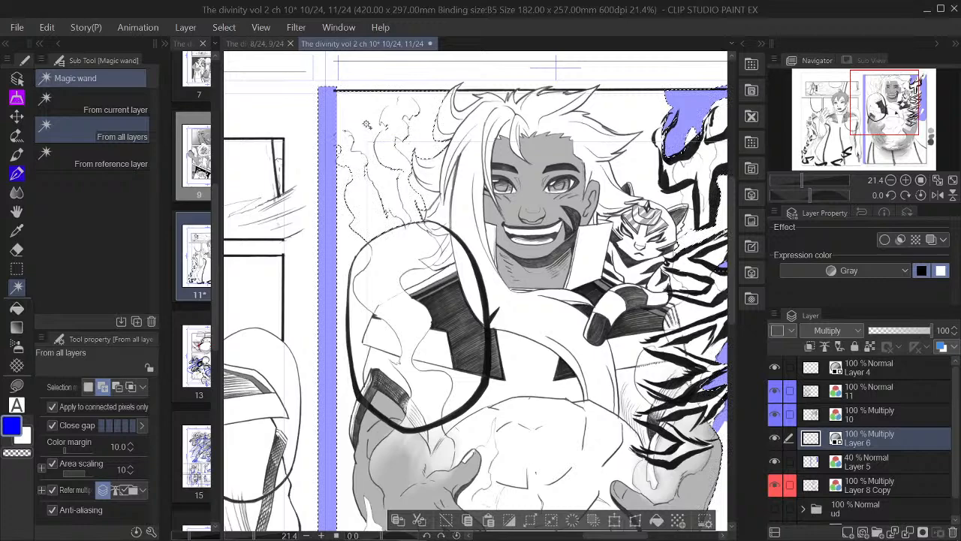
pyautogui.scroll(3, 406, 133)
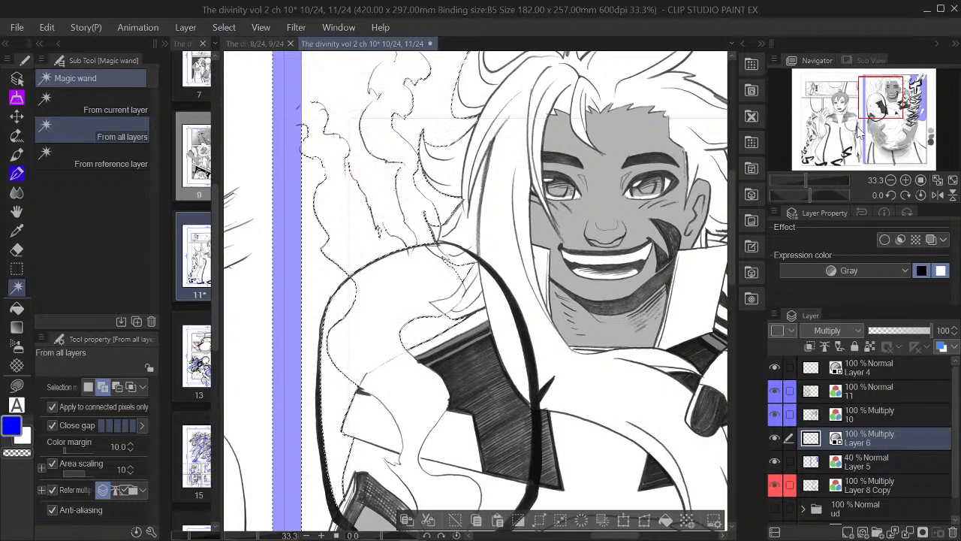
pyautogui.moveTo(886, 114); pyautogui.dragTo(918, 106)
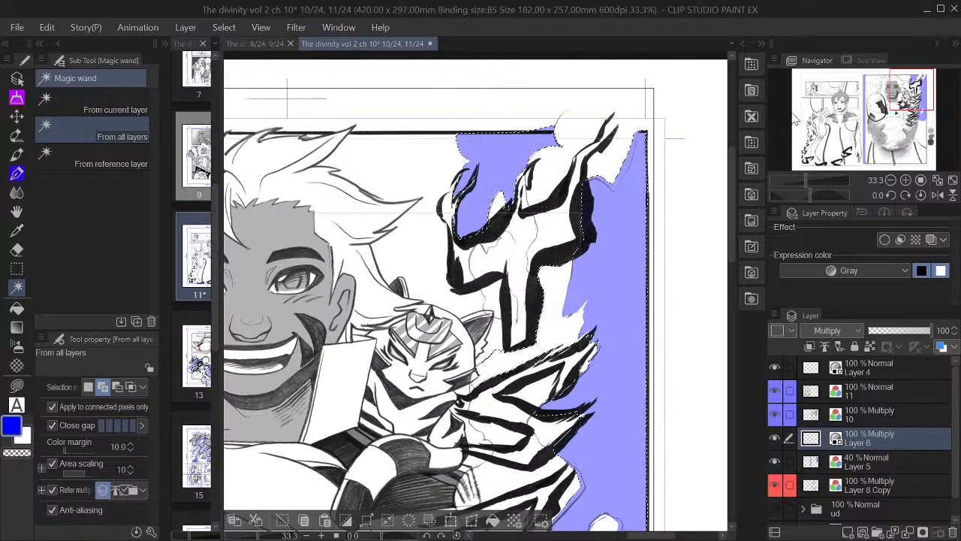
pyautogui.moveTo(915, 103); pyautogui.dragTo(902, 105)
pyautogui.click(562, 236)
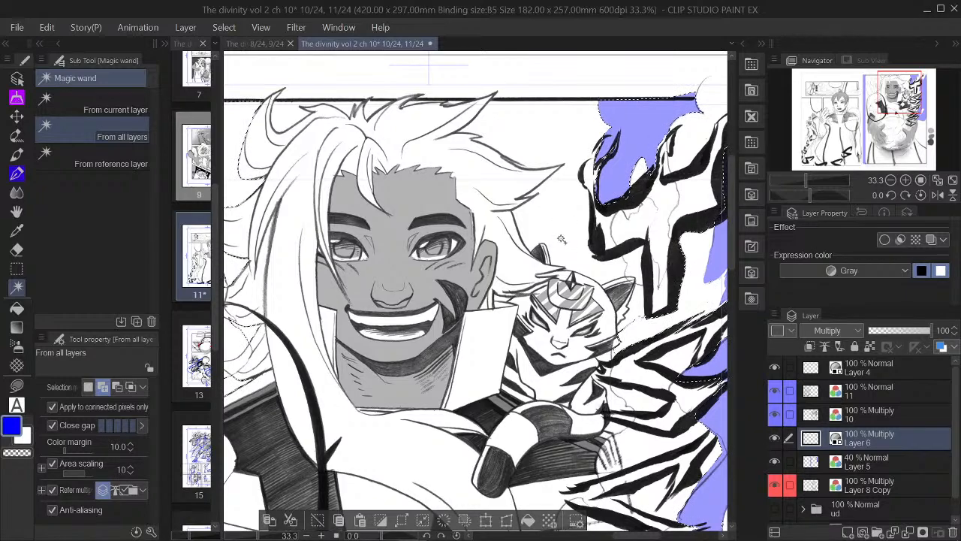
pyautogui.click(545, 136)
# Add the small background gaps between the character's hair tips and the panel's top border to the selection
pyautogui.scroll(3, 545, 136)
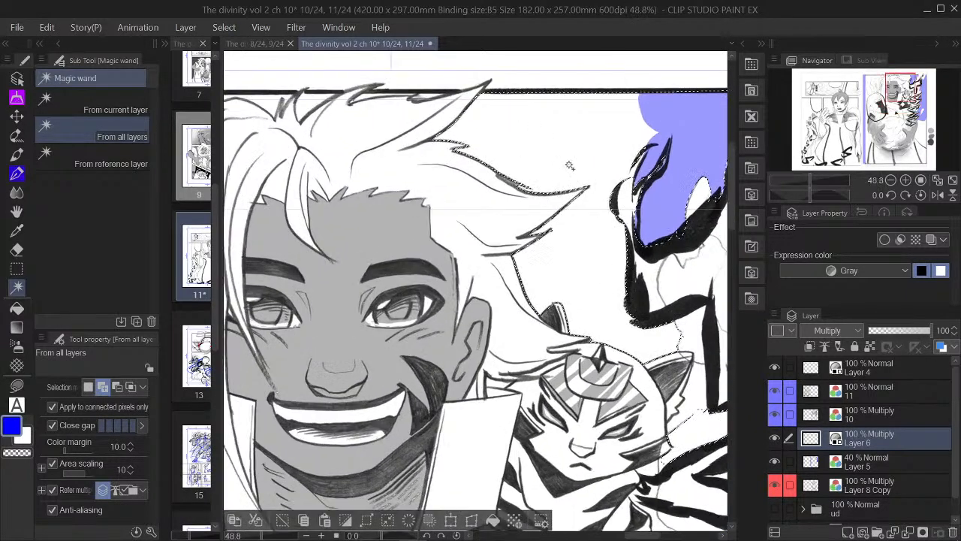
pyautogui.scroll(1, 368, 92)
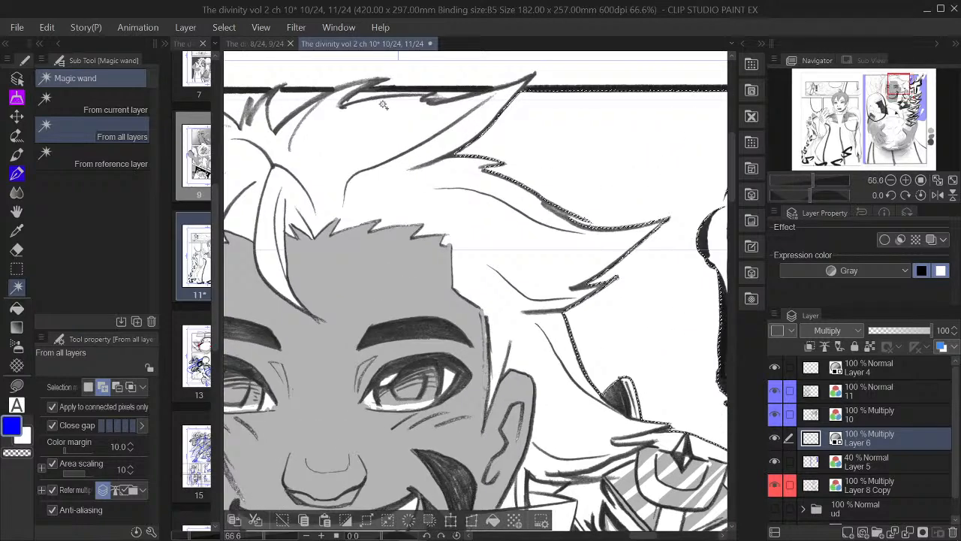
pyautogui.click(454, 97)
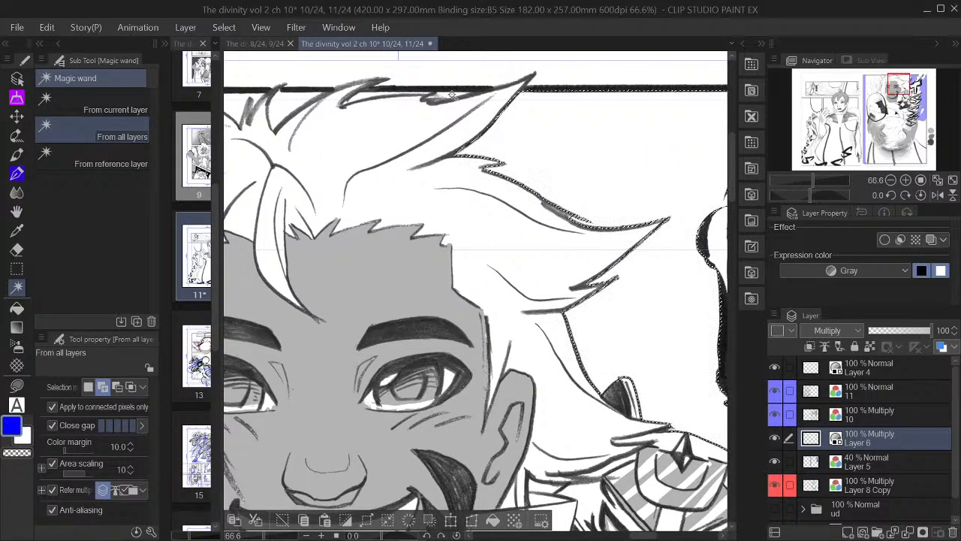
pyautogui.click(365, 97)
pyautogui.click(299, 104)
pyautogui.scroll(-3, 298, 104)
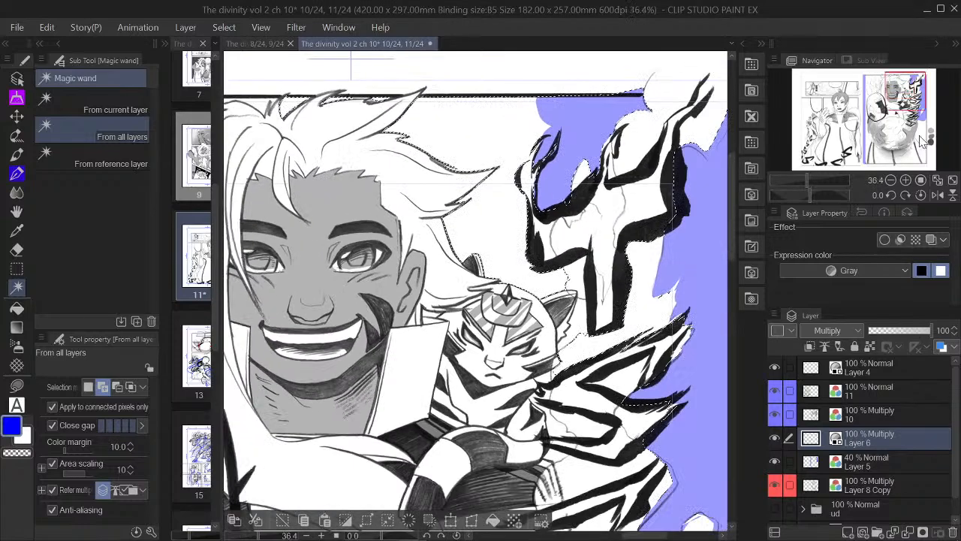
pyautogui.moveTo(905, 123); pyautogui.dragTo(887, 88)
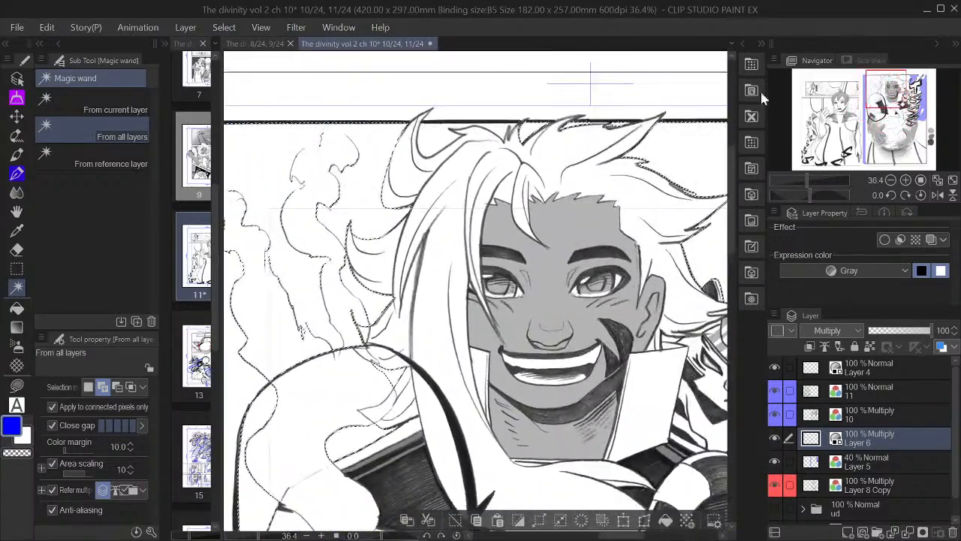
pyautogui.scroll(1, 513, 135)
pyautogui.click(401, 145)
pyautogui.scroll(-3, 780, 163)
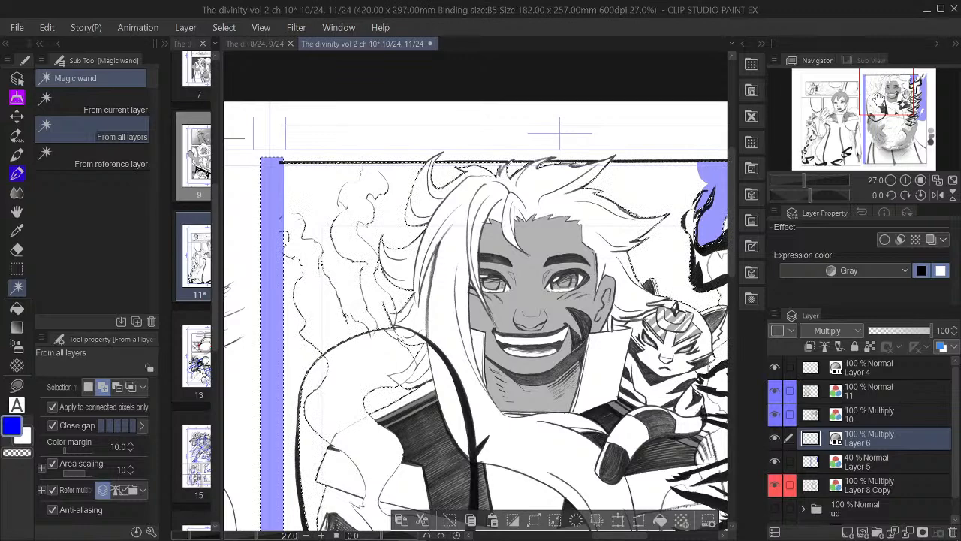
# Check the selection edges around the character's torso, the striped lettering, the arms and the round boulder
pyautogui.moveTo(878, 98); pyautogui.dragTo(883, 112)
pyautogui.scroll(4, 590, 180)
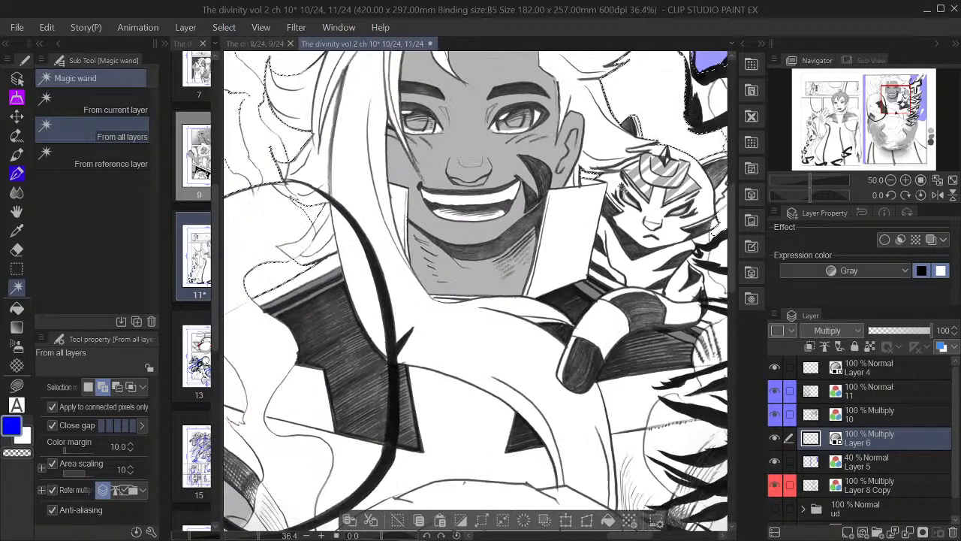
pyautogui.scroll(-3, 617, 172)
pyautogui.moveTo(889, 103); pyautogui.dragTo(893, 123)
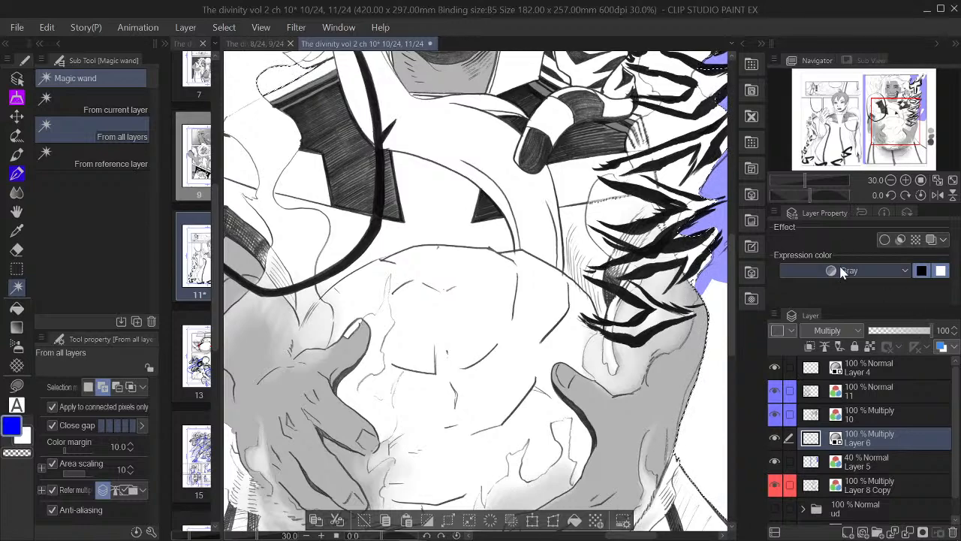
pyautogui.click(886, 150)
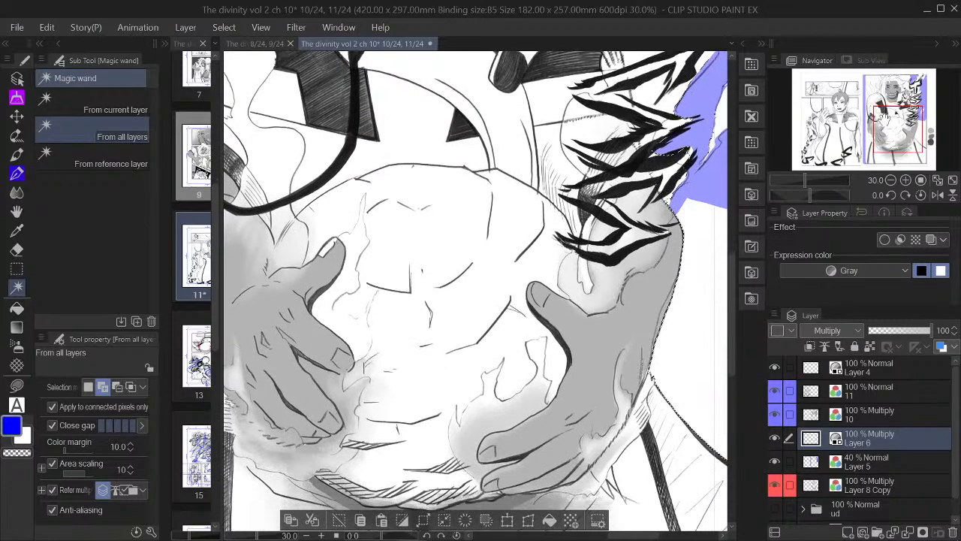
pyautogui.click(892, 191)
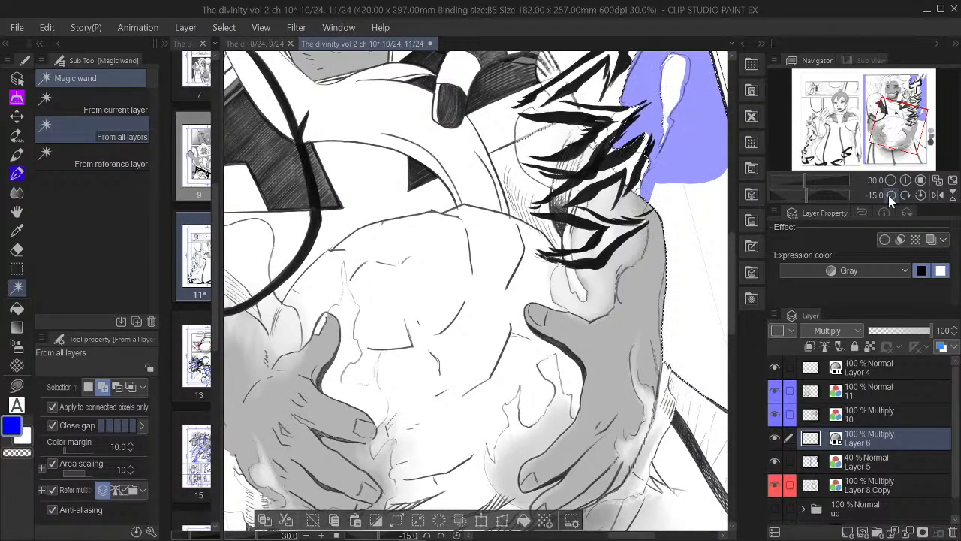
pyautogui.click(921, 194)
pyautogui.click(891, 181)
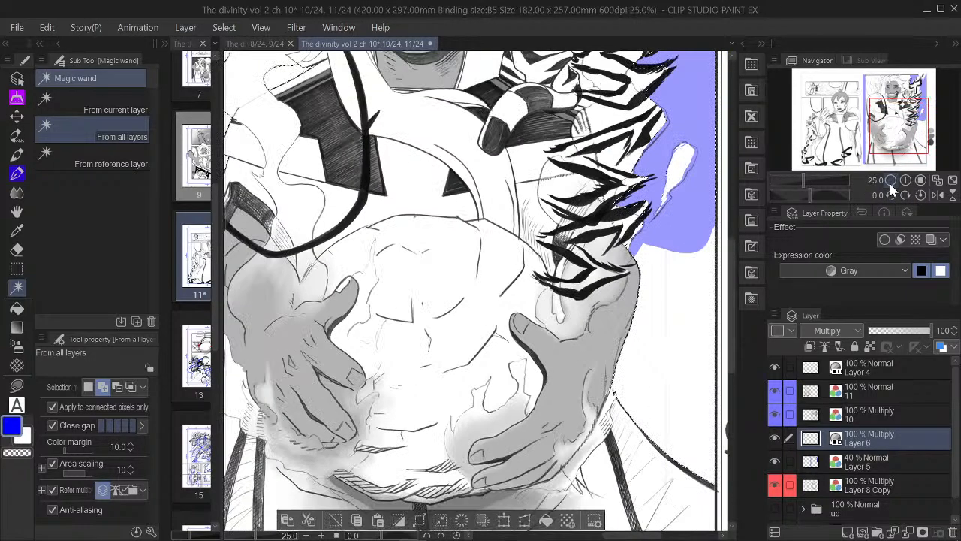
pyautogui.click(891, 181)
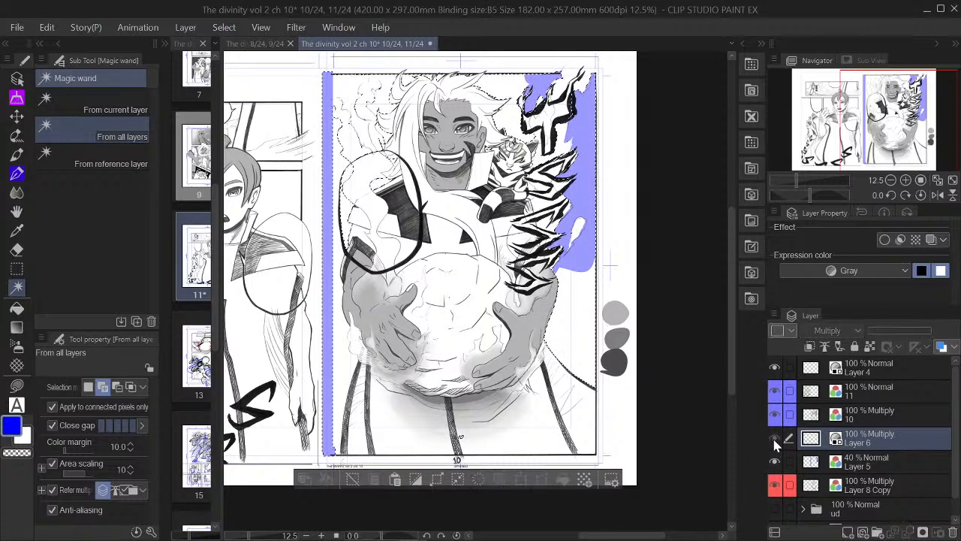
# Make Layer 5 active and visible, and fill the selected background and smoke areas with blue
pyautogui.click(831, 467)
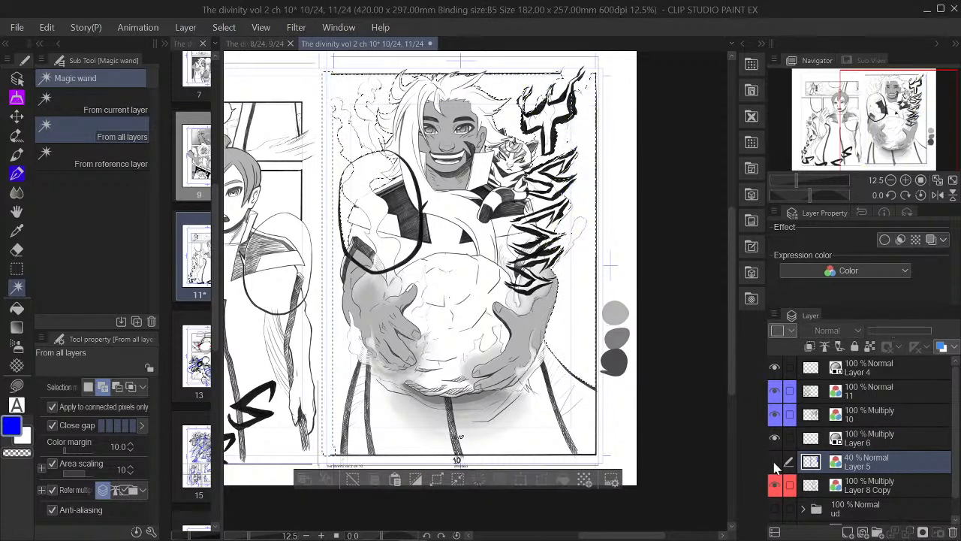
pyautogui.click(563, 478)
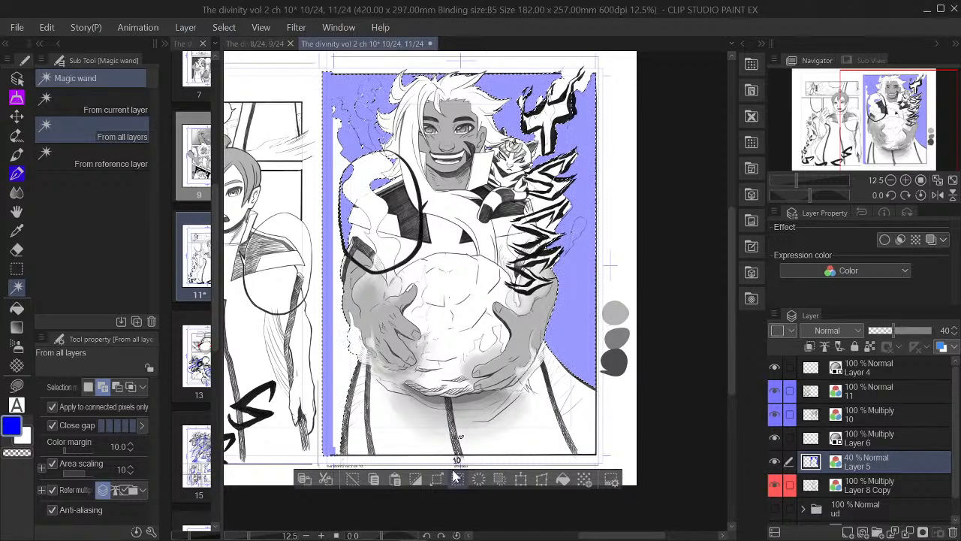
pyautogui.click(558, 482)
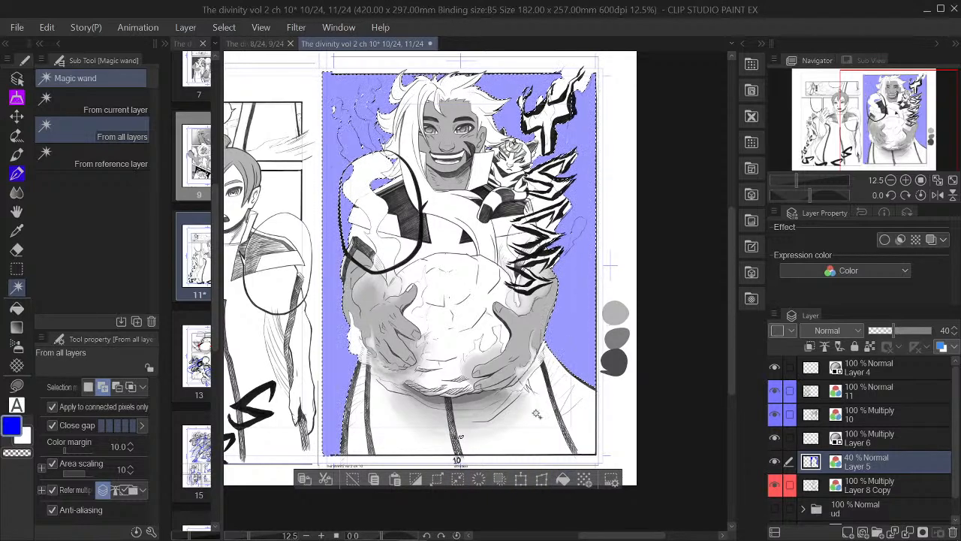
# Fill the leftover white specks between the smoke lines beside the character's hair with blue
pyautogui.scroll(9, 320, 104)
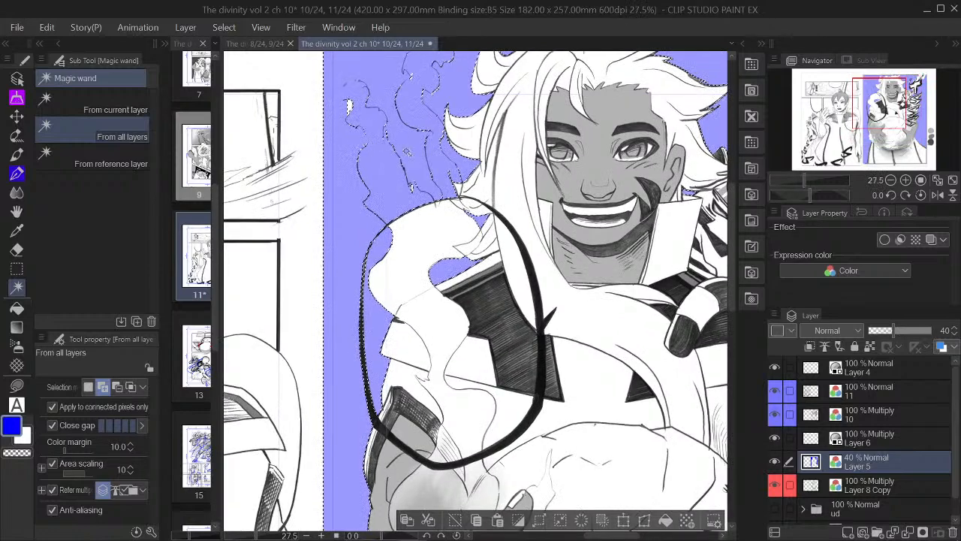
pyautogui.scroll(3, 347, 106)
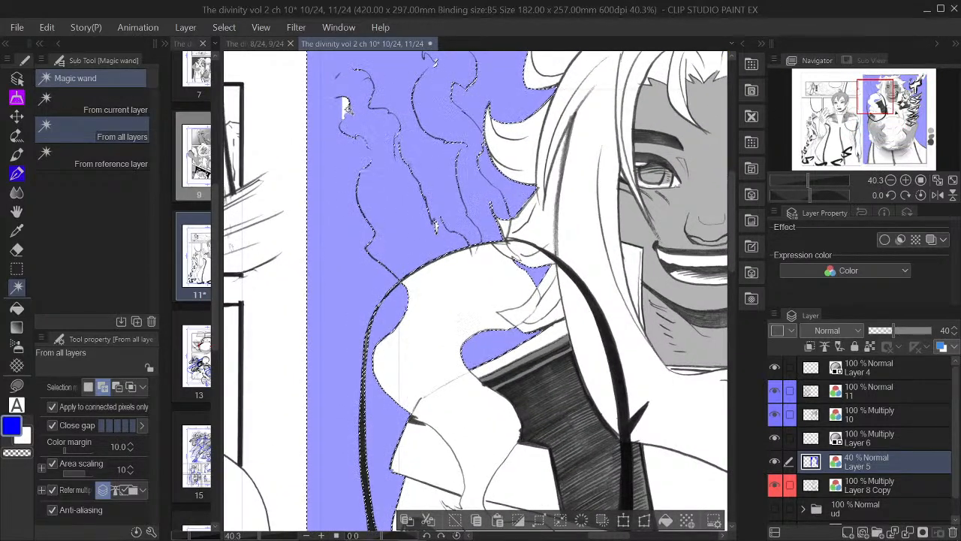
pyautogui.scroll(3, 346, 107)
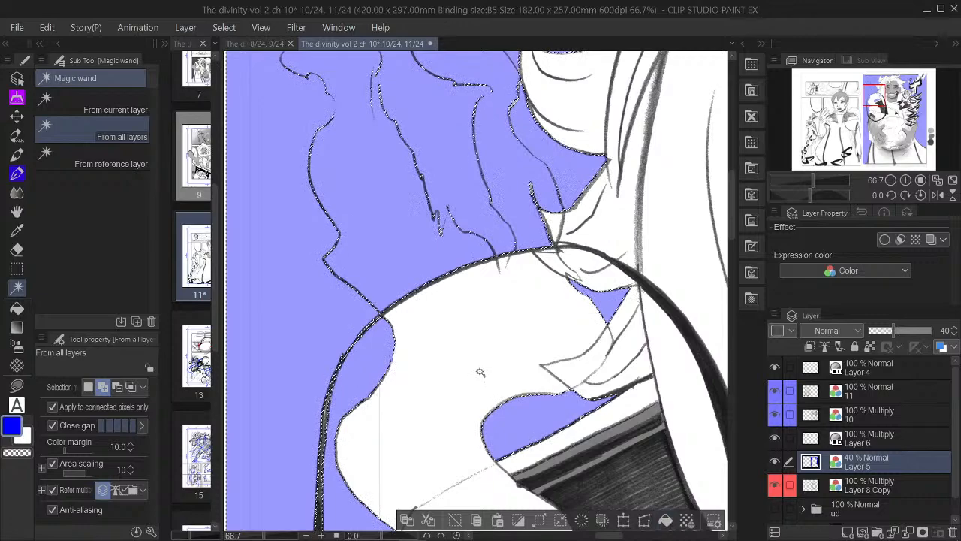
pyautogui.scroll(-3, 472, 156)
pyautogui.scroll(4, 471, 155)
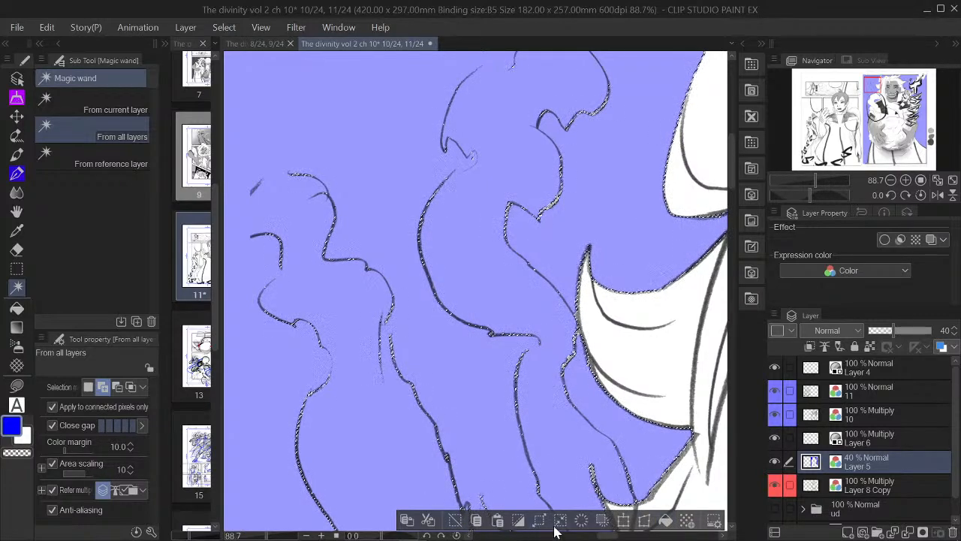
pyautogui.scroll(-4, 567, 322)
pyautogui.moveTo(856, 91); pyautogui.dragTo(887, 85)
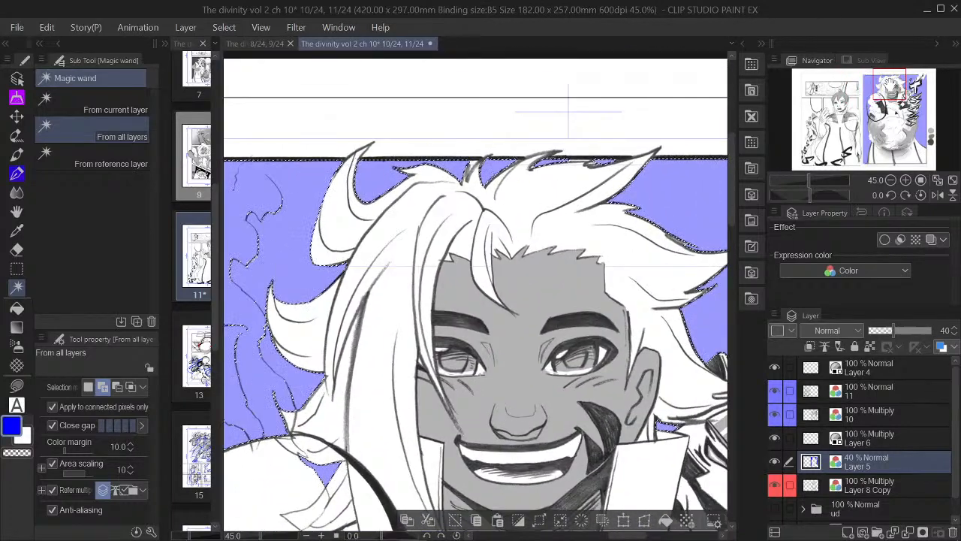
# Check the blue fill between the hair tips and the top border, and clear the selection
pyautogui.scroll(4, 494, 92)
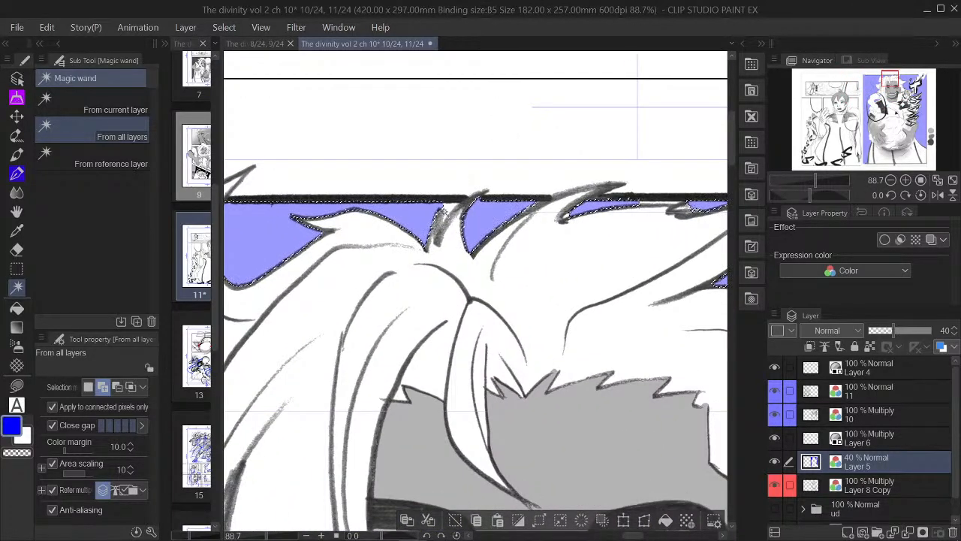
pyautogui.scroll(2, 622, 218)
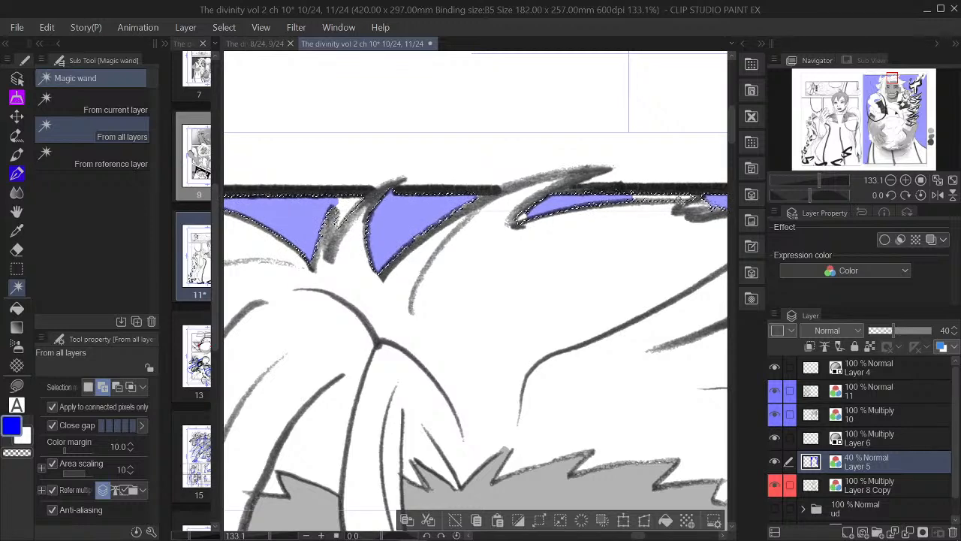
pyautogui.scroll(1, 704, 200)
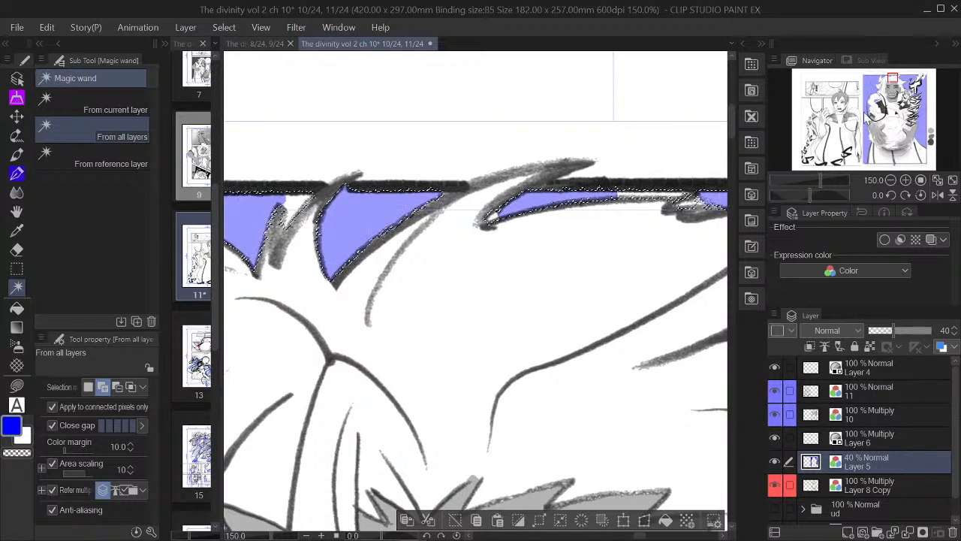
pyautogui.moveTo(895, 75); pyautogui.dragTo(898, 78)
pyautogui.scroll(-5, 433, 223)
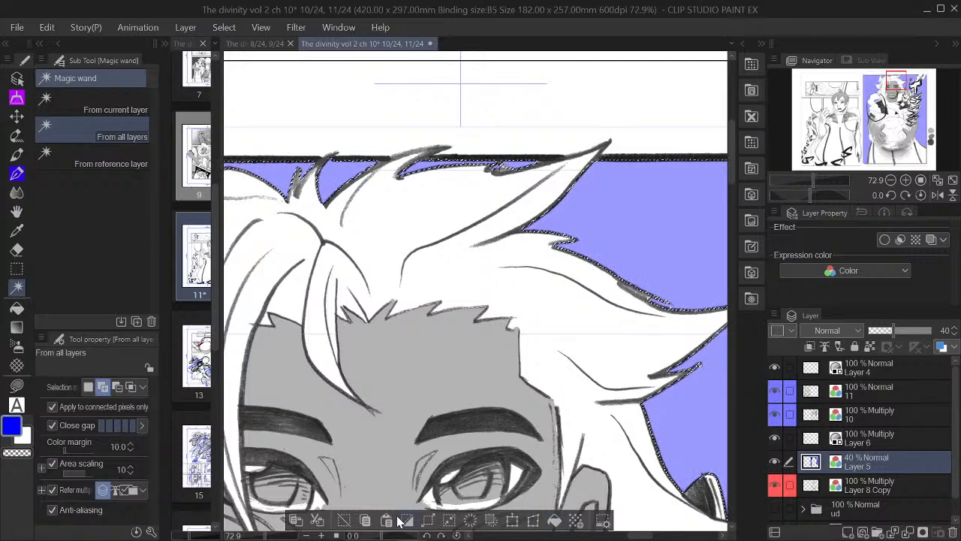
pyautogui.hotkey('ctrl', 'd')
# Paint blue with the Real G-Pen at size 80 into the sliver between the hair tip and the top border
pyautogui.moveTo(896, 85)
pyautogui.mouseDown()
pyautogui.moveTo(931, 85)
pyautogui.moveTo(907, 88)
pyautogui.mouseUp()
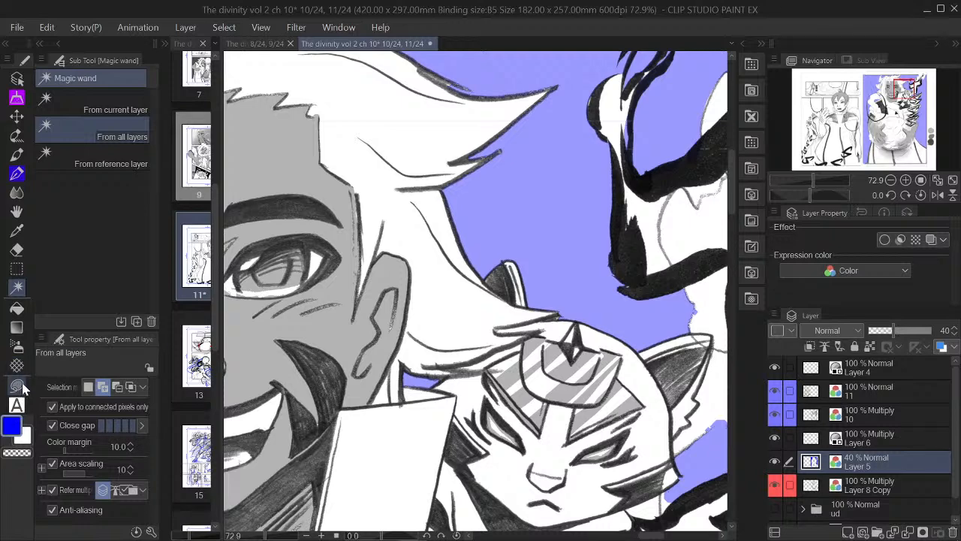
pyautogui.click(23, 173)
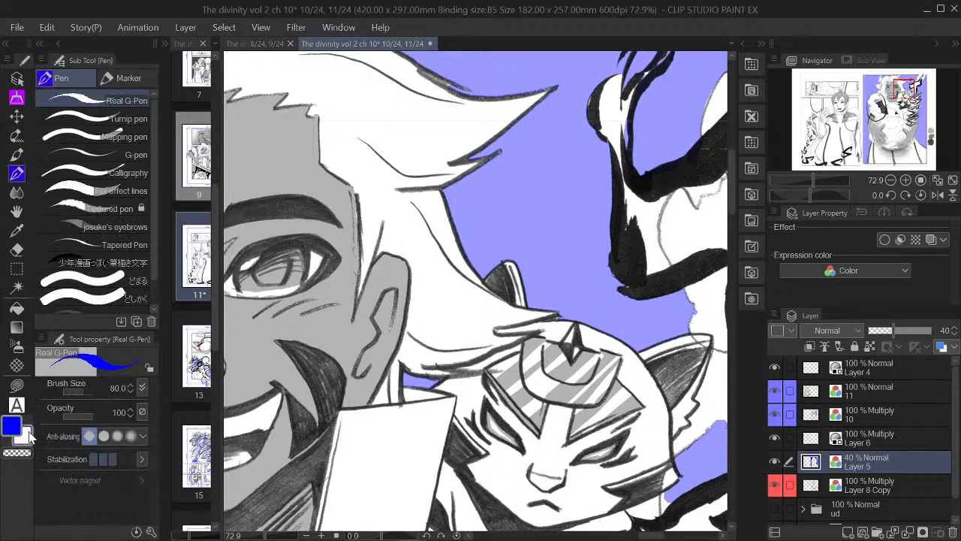
pyautogui.moveTo(905, 90); pyautogui.dragTo(905, 85)
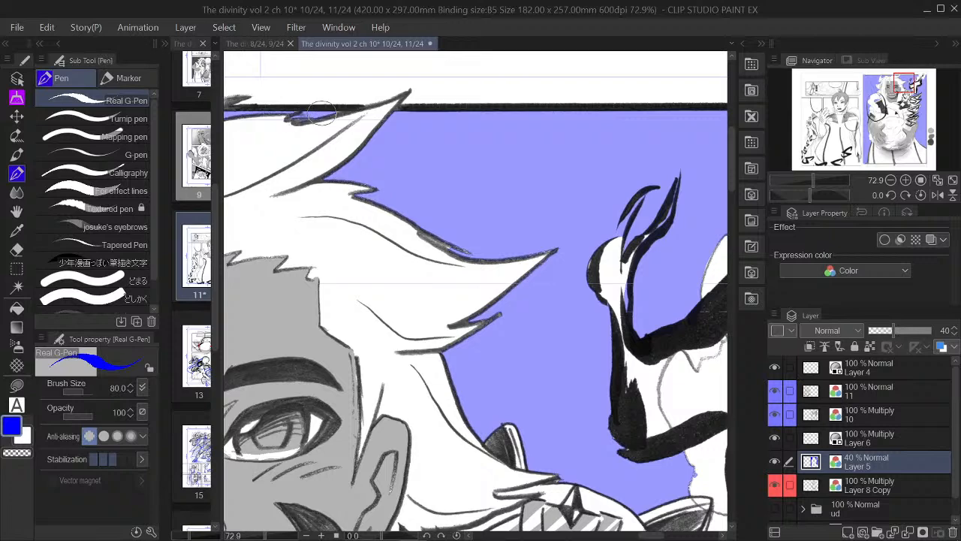
pyautogui.moveTo(331, 114); pyautogui.dragTo(337, 113)
# Collapse the Navigator and Layer palettes to enlarge the canvas around the smoke and the character's shoulder
pyautogui.moveTo(909, 86); pyautogui.dragTo(862, 83)
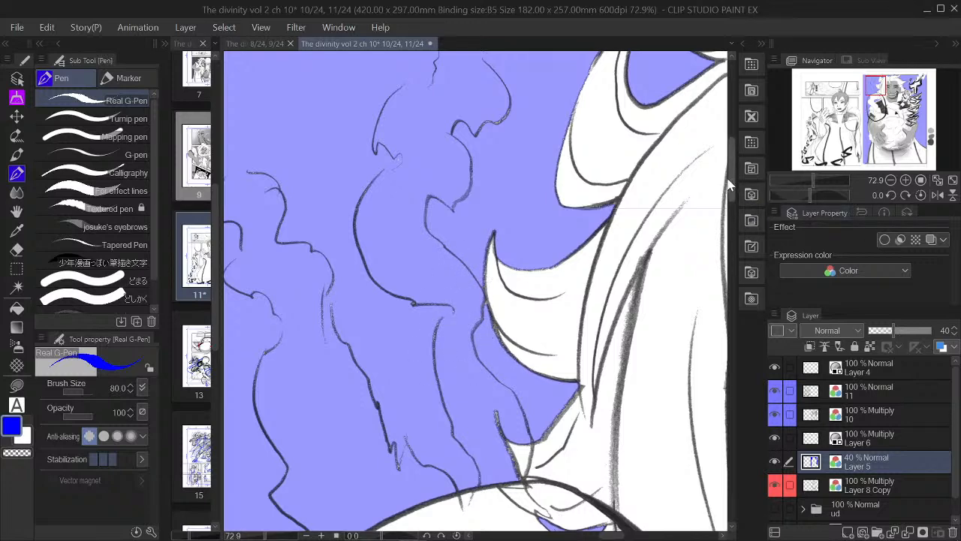
pyautogui.scroll(-3, 731, 184)
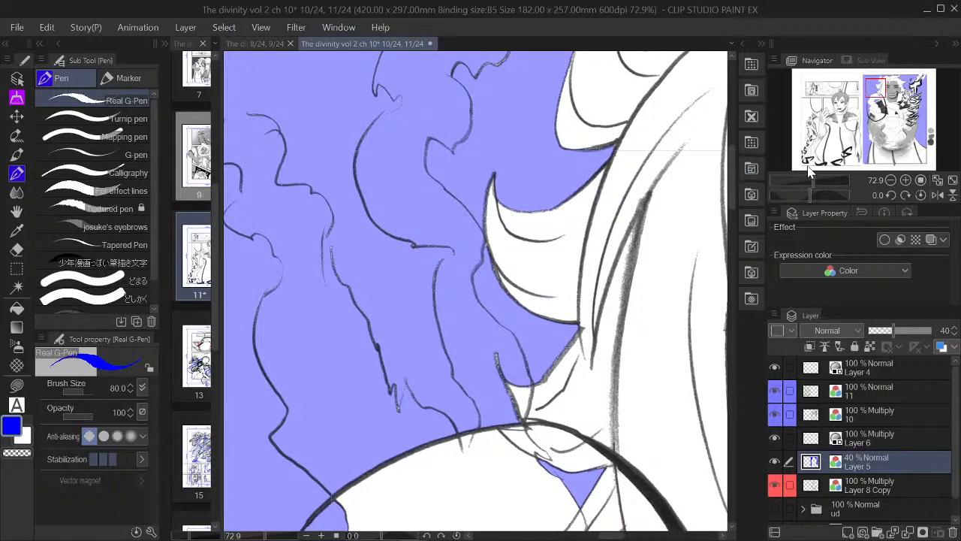
pyautogui.click(938, 46)
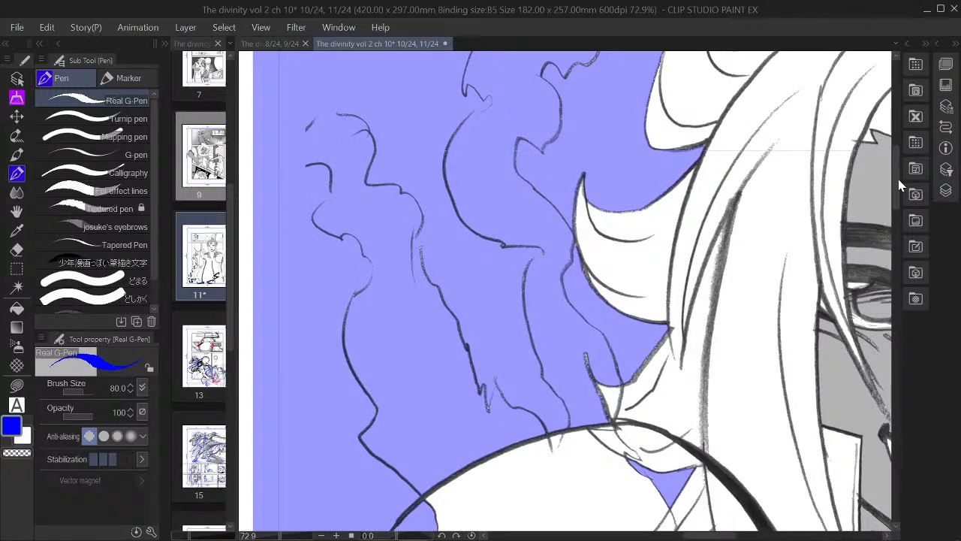
pyautogui.moveTo(897, 172); pyautogui.dragTo(900, 188)
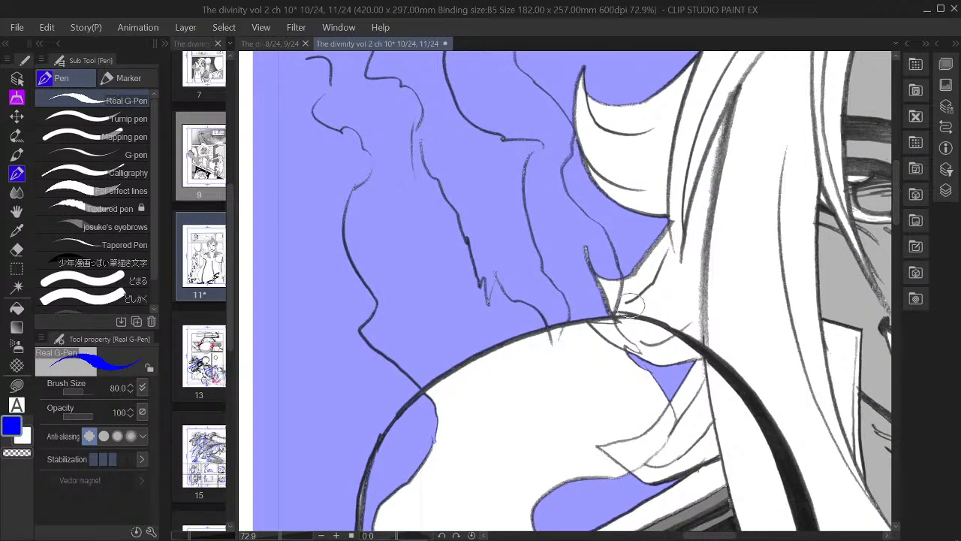
# Collapse the Sub Tool and Tool Property palettes and narrow the page list to enlarge the canvas
pyautogui.scroll(-3, 699, 274)
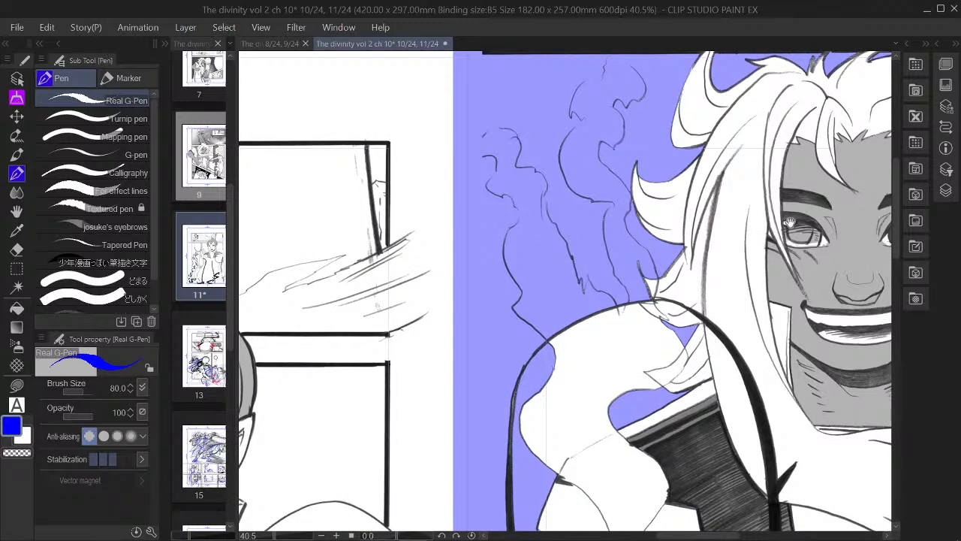
pyautogui.moveTo(796, 219); pyautogui.dragTo(525, 185)
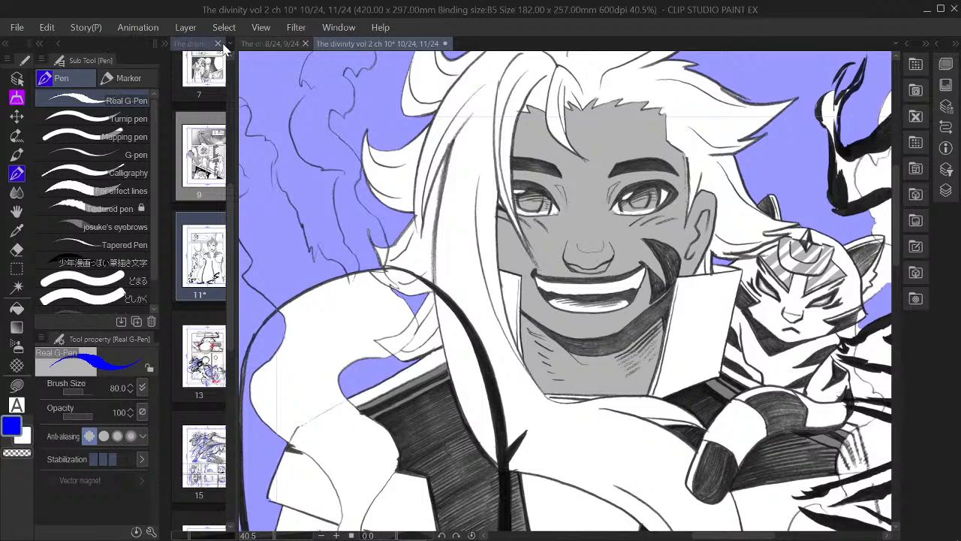
pyautogui.click(57, 45)
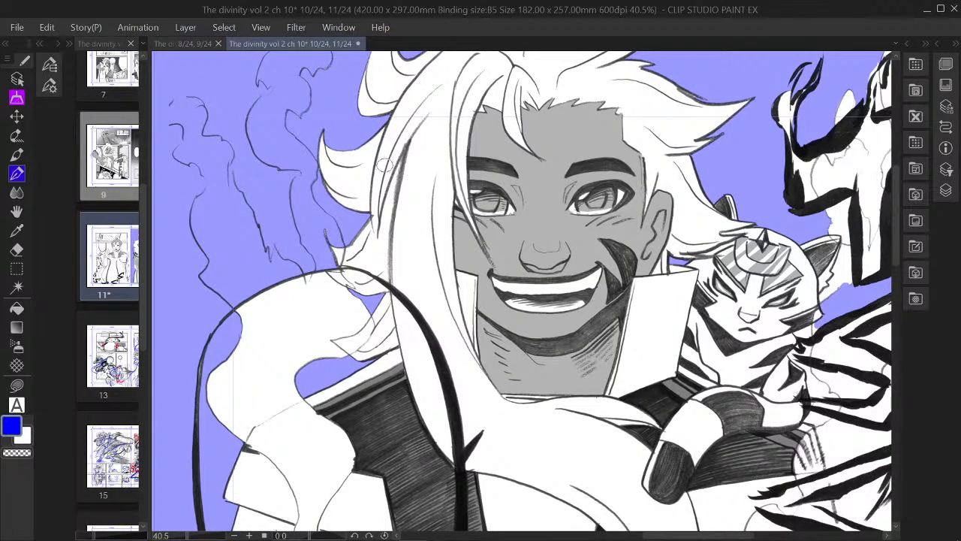
pyautogui.moveTo(150, 140); pyautogui.dragTo(115, 140)
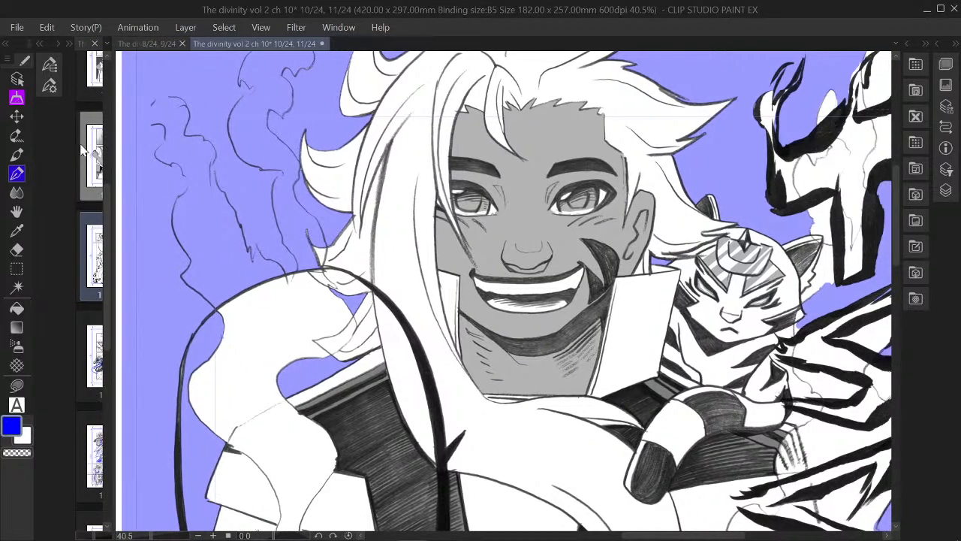
# Fill the white gap between the tiger cub's paw and the black brush lettering with blue, ending on the pen tool
pyautogui.moveTo(597, 184); pyautogui.dragTo(597, 228)
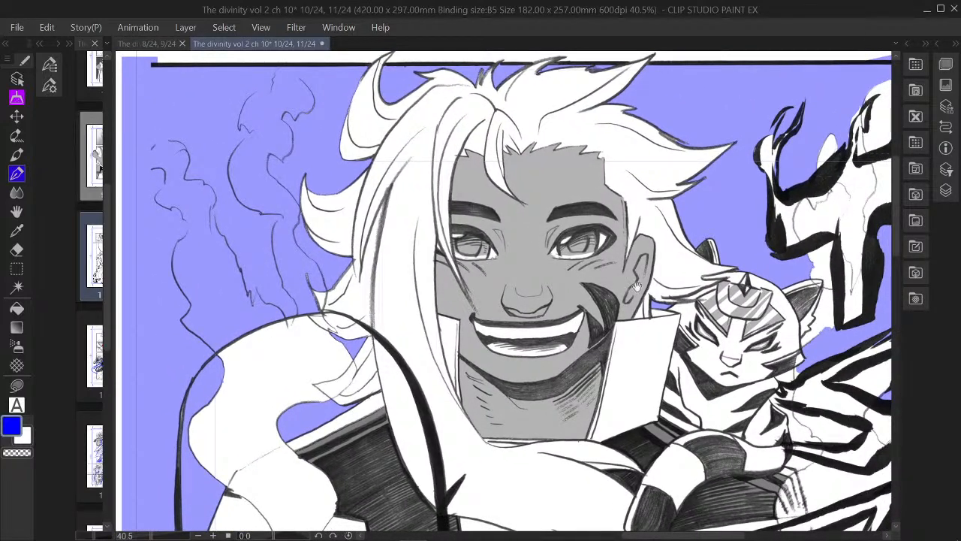
pyautogui.moveTo(736, 269); pyautogui.dragTo(592, 224)
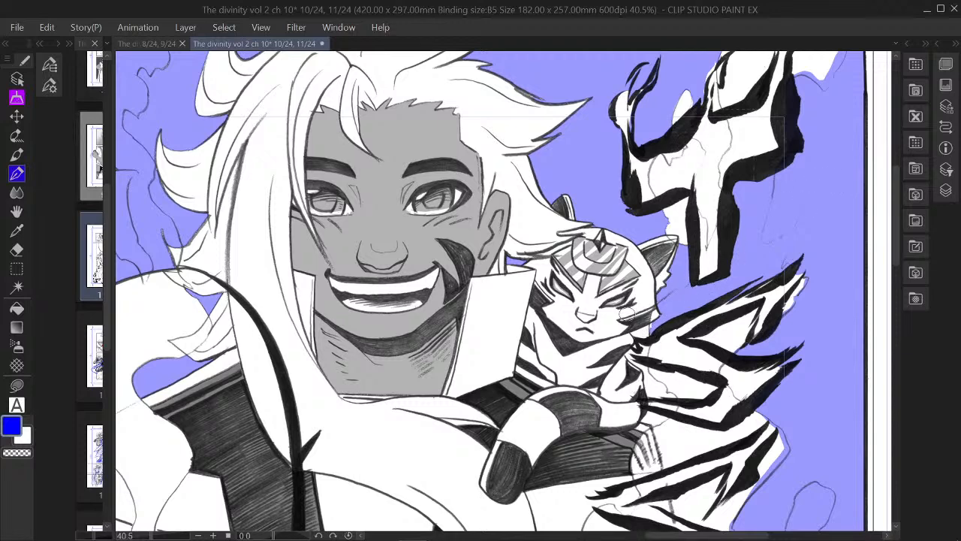
pyautogui.press('g')
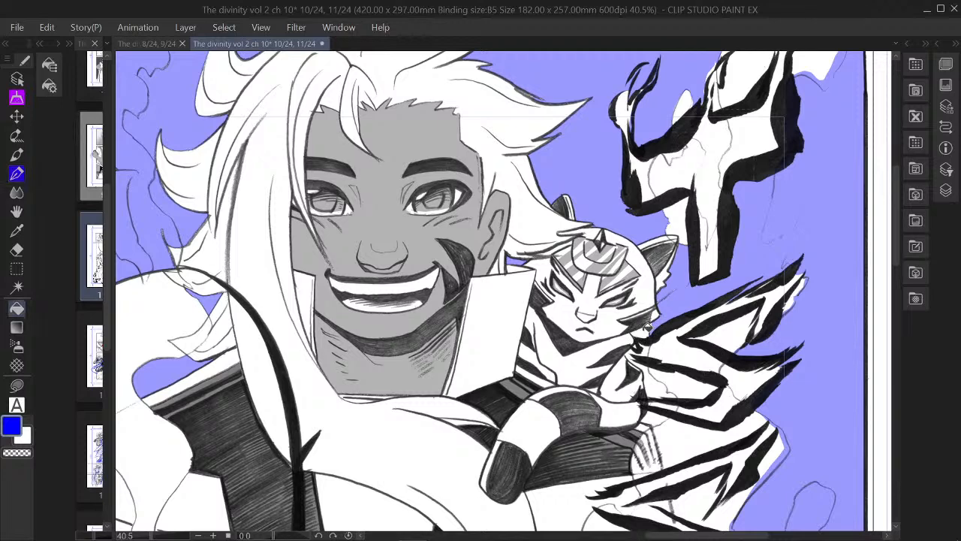
pyautogui.press('p')
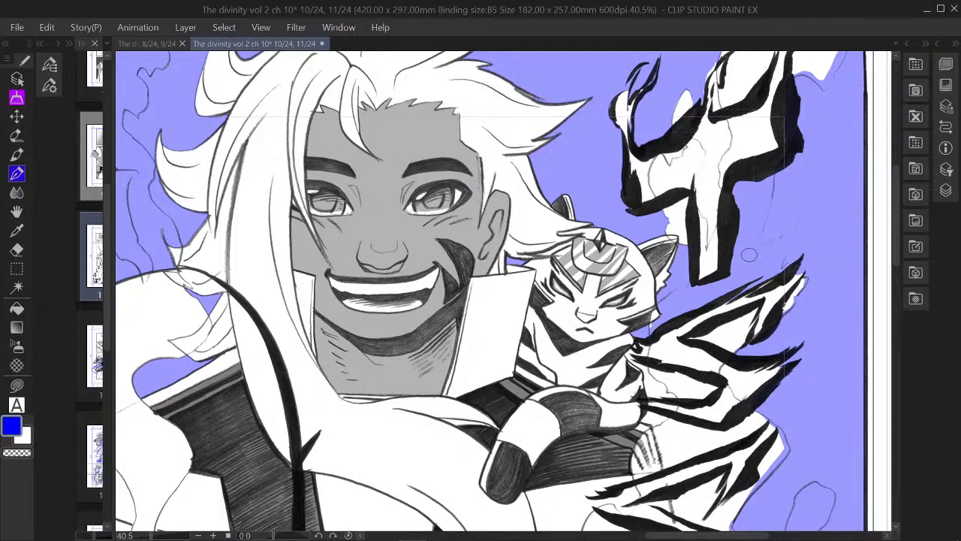
pyautogui.moveTo(793, 422); pyautogui.dragTo(793, 225)
pyautogui.moveTo(731, 205); pyautogui.dragTo(759, 277)
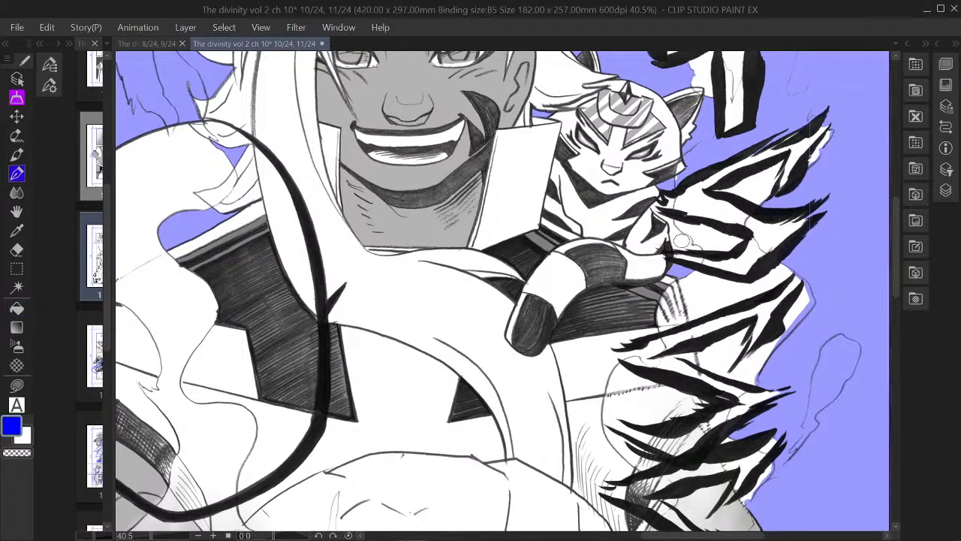
pyautogui.press('g')
pyautogui.click(687, 240)
pyautogui.press('p')
pyautogui.press('g')
pyautogui.press('g')
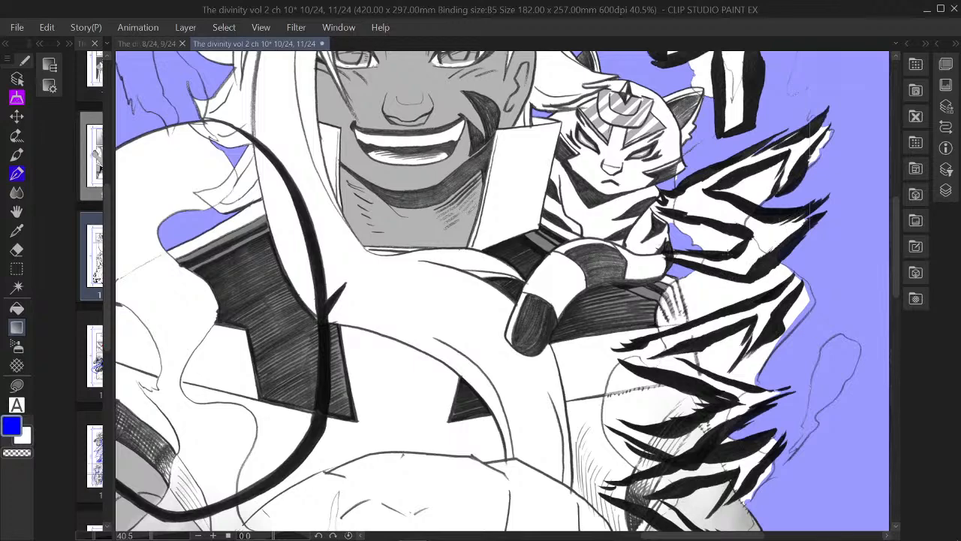
pyautogui.click(16, 174)
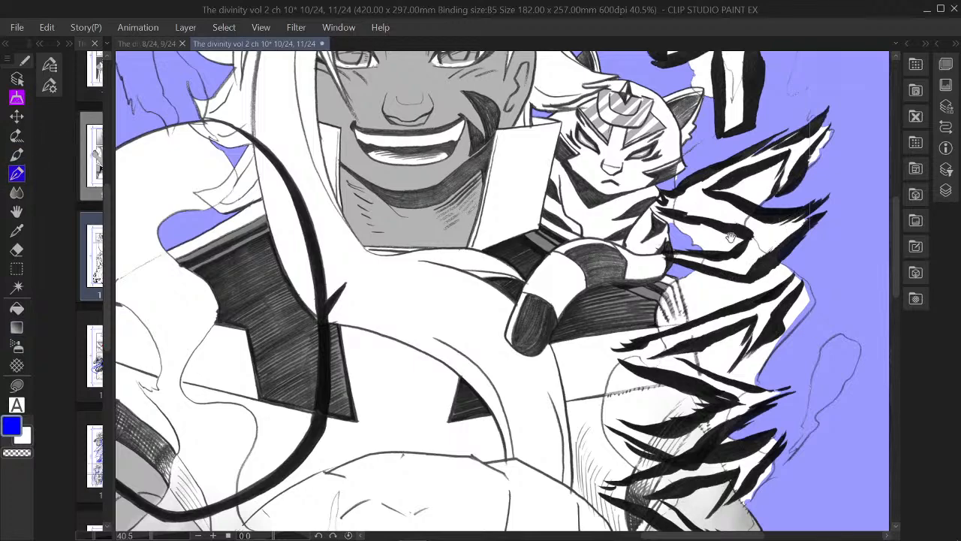
# Examine the blue background around the hair, tiger cub, brush lettering and hands for unfilled areas
pyautogui.moveTo(755, 184); pyautogui.dragTo(652, 276)
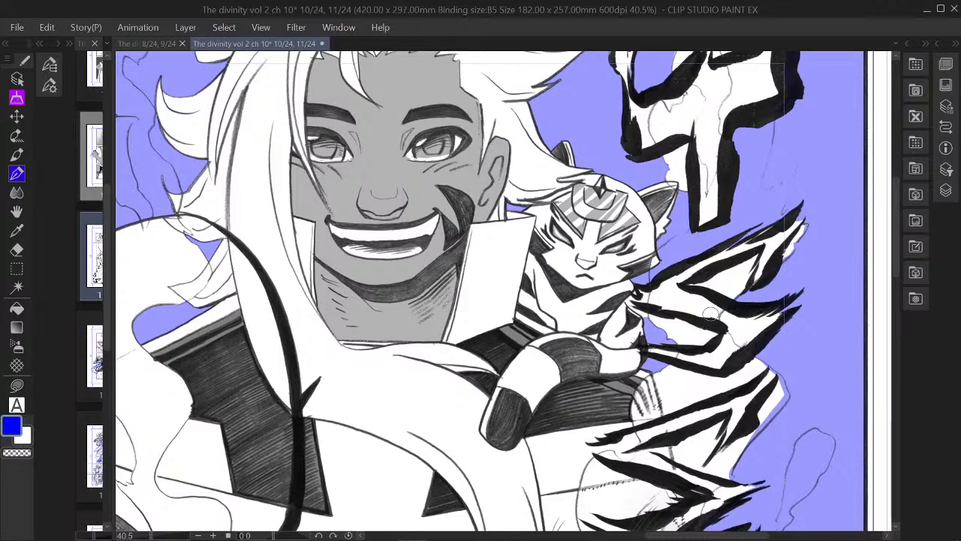
pyautogui.moveTo(724, 310); pyautogui.dragTo(683, 262)
pyautogui.moveTo(675, 306)
pyautogui.mouseDown()
pyautogui.moveTo(719, 223)
pyautogui.moveTo(714, 238)
pyautogui.moveTo(705, 233)
pyautogui.mouseUp()
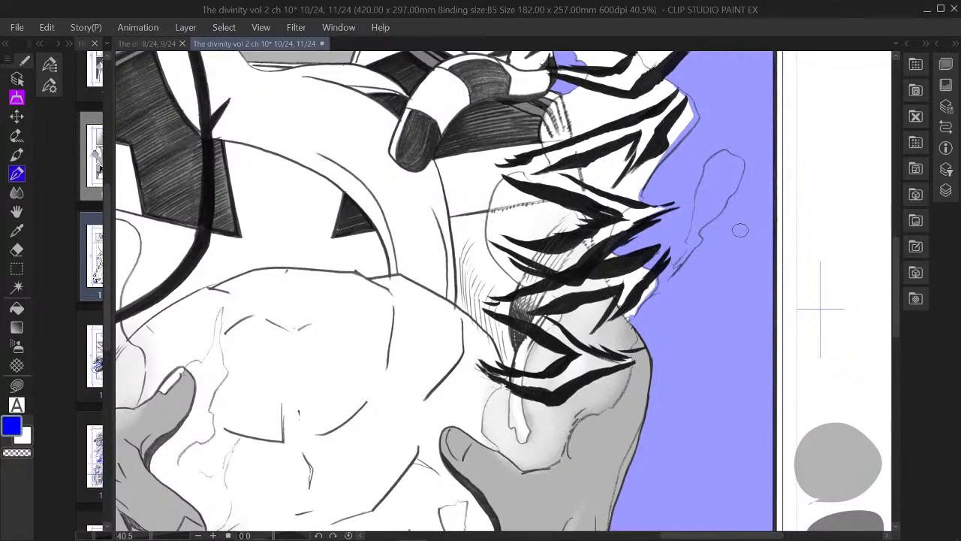
pyautogui.moveTo(741, 230); pyautogui.dragTo(730, 185)
pyautogui.moveTo(743, 326); pyautogui.dragTo(744, 189)
pyautogui.moveTo(574, 165); pyautogui.dragTo(747, 481)
pyautogui.moveTo(699, 331); pyautogui.dragTo(731, 294)
pyautogui.moveTo(619, 256); pyautogui.dragTo(771, 295)
pyautogui.moveTo(703, 229); pyautogui.dragTo(690, 382)
pyautogui.moveTo(686, 134); pyautogui.dragTo(700, 334)
pyautogui.moveTo(767, 225); pyautogui.dragTo(622, 240)
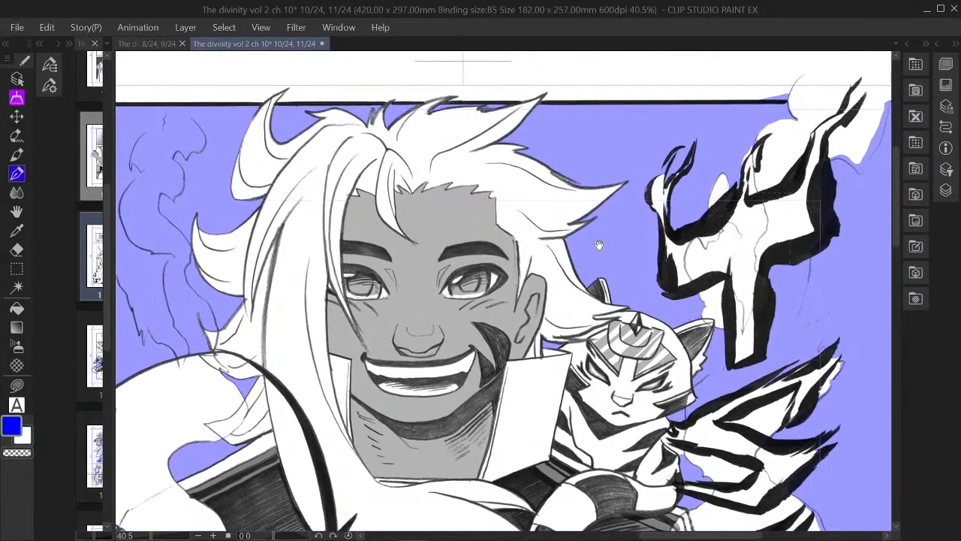
pyautogui.moveTo(713, 257); pyautogui.dragTo(603, 275)
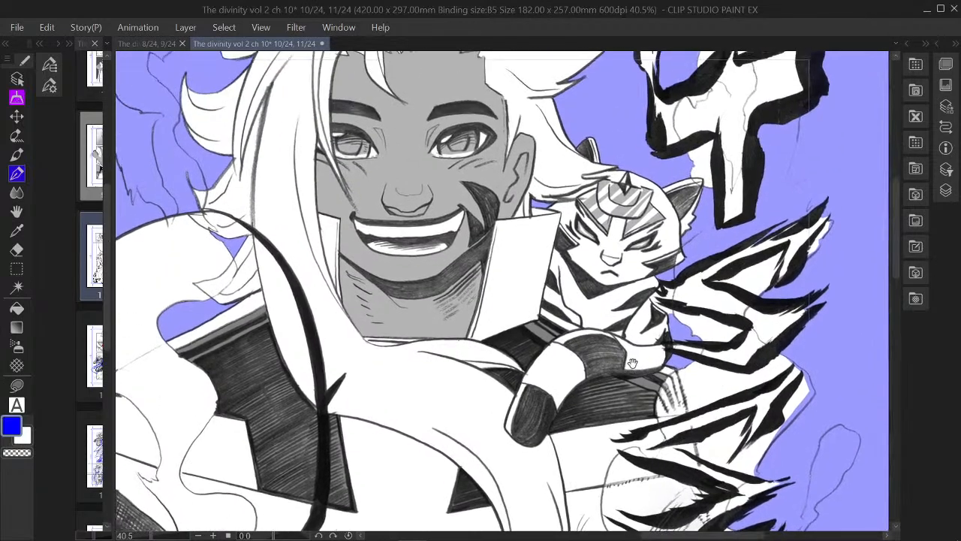
pyautogui.moveTo(633, 364); pyautogui.dragTo(692, 263)
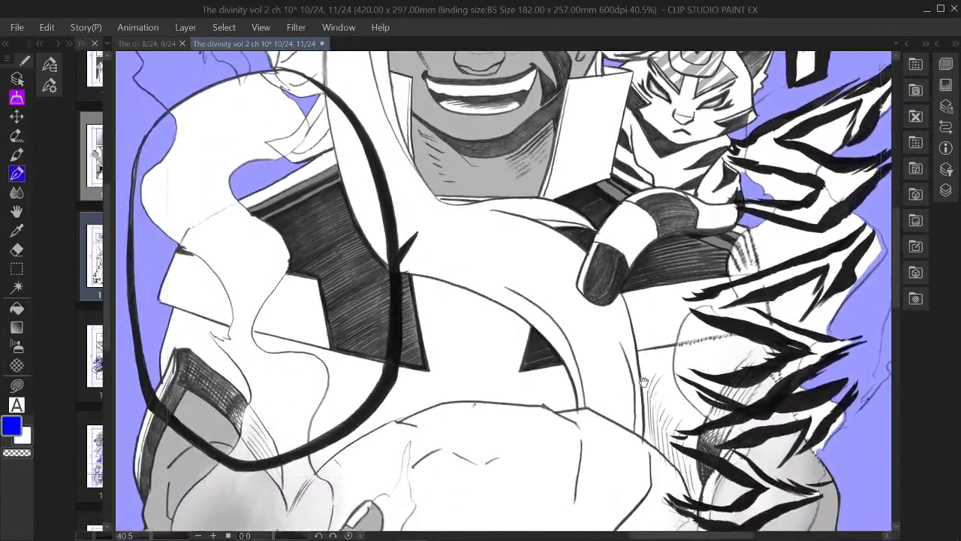
pyautogui.scroll(-10, 641, 369)
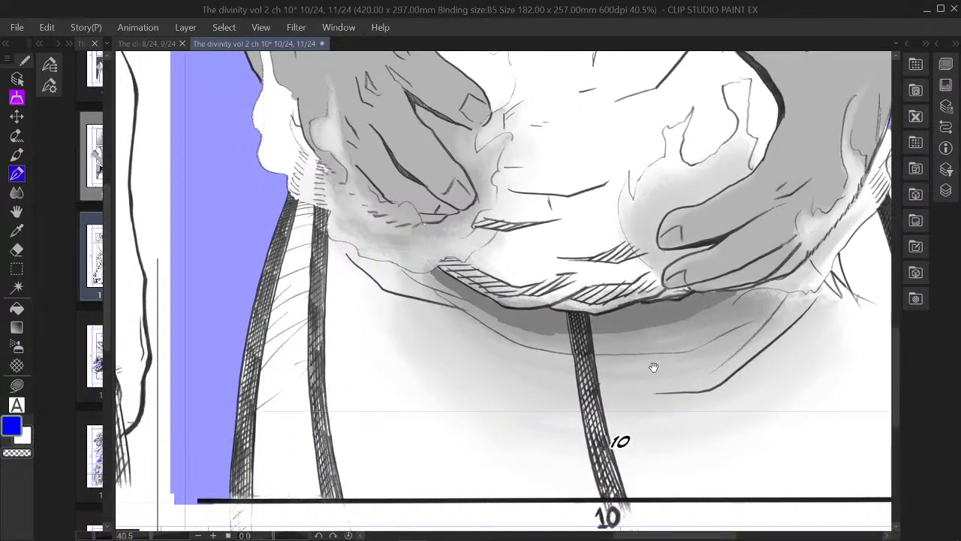
pyautogui.moveTo(654, 367); pyautogui.dragTo(595, 321)
pyautogui.scroll(5, 668, 217)
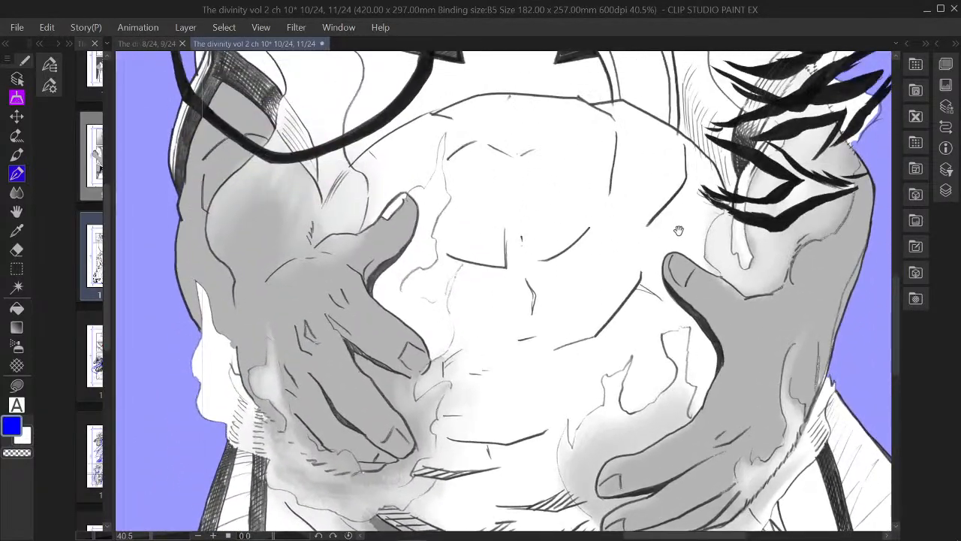
pyautogui.scroll(5, 678, 320)
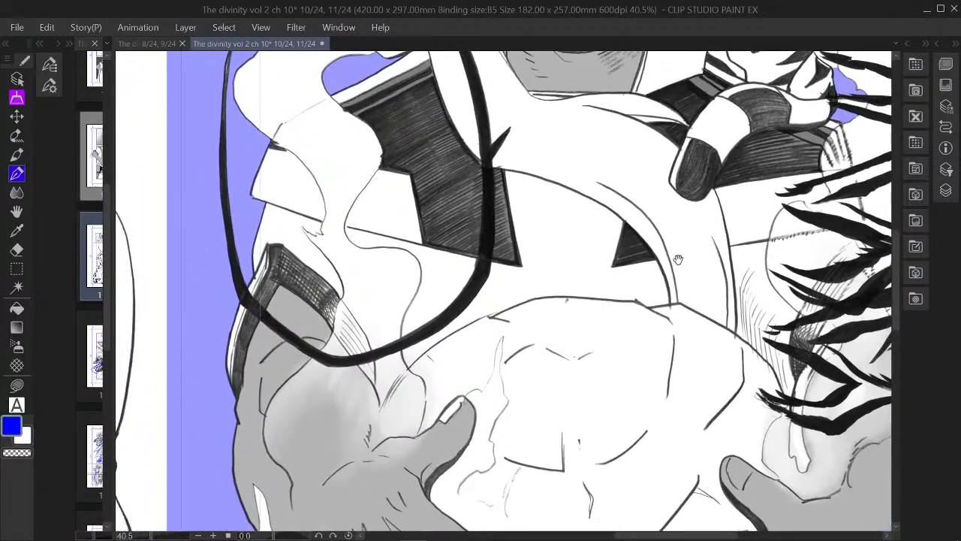
pyautogui.scroll(5, 695, 373)
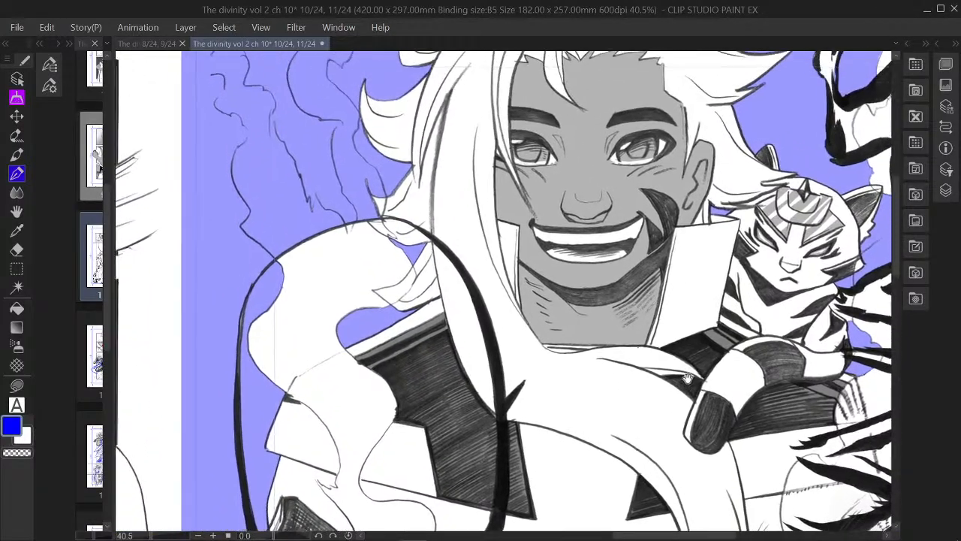
pyautogui.scroll(5, 706, 254)
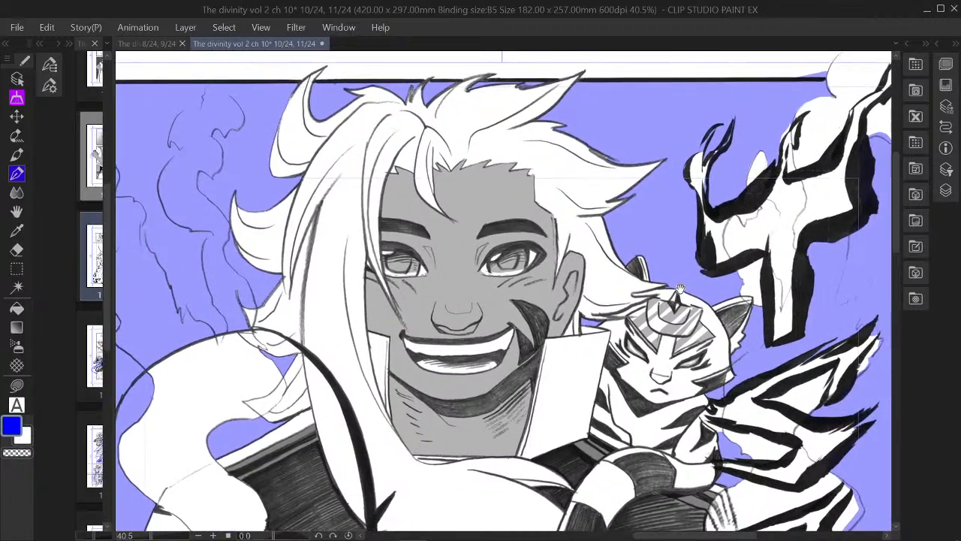
pyautogui.moveTo(681, 289)
pyautogui.mouseDown()
pyautogui.moveTo(738, 326)
pyautogui.moveTo(677, 279)
pyautogui.mouseUp()
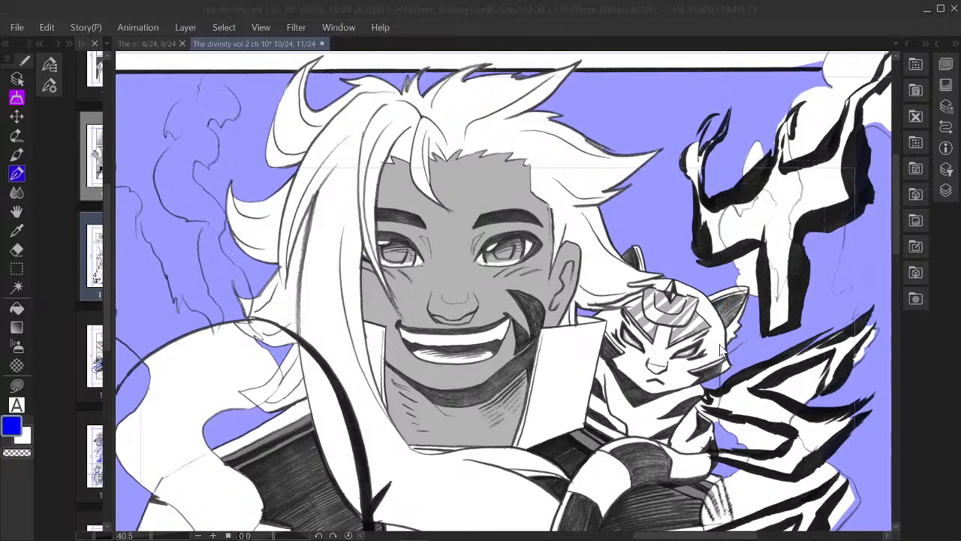
# Expand the Navigator and Layer palettes and clear the selection around the blue background, showing the full height of page 10
pyautogui.scroll(-3, 656, 242)
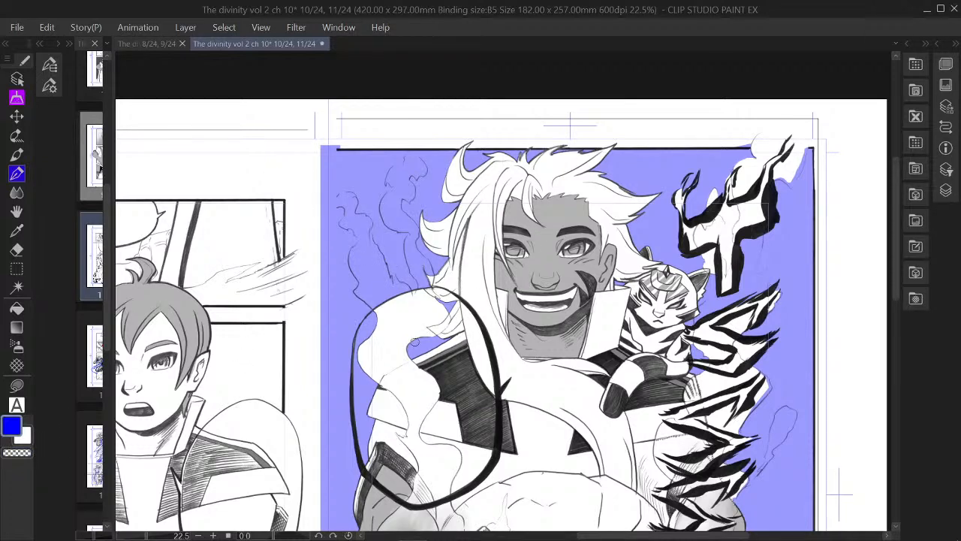
pyautogui.click(946, 63)
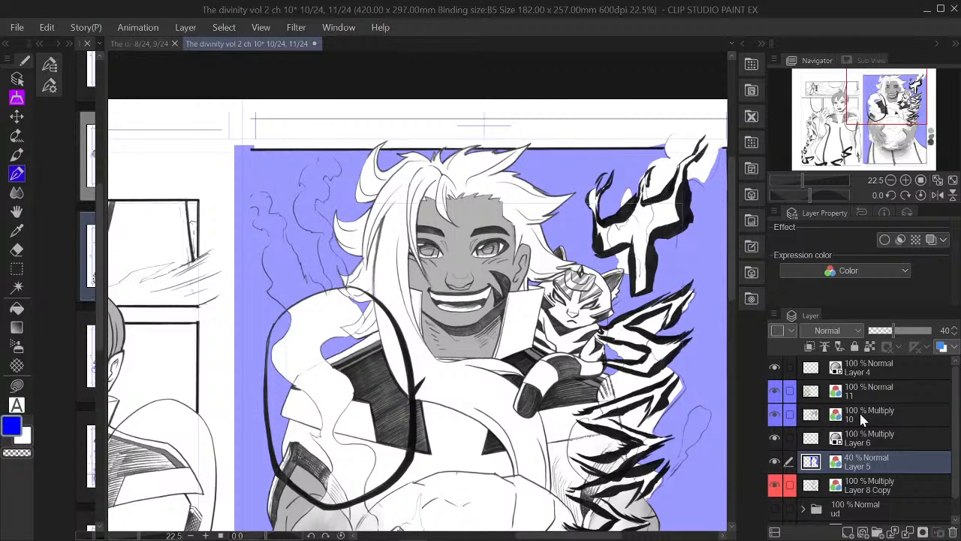
pyautogui.hotkey('ctrl', 'z')
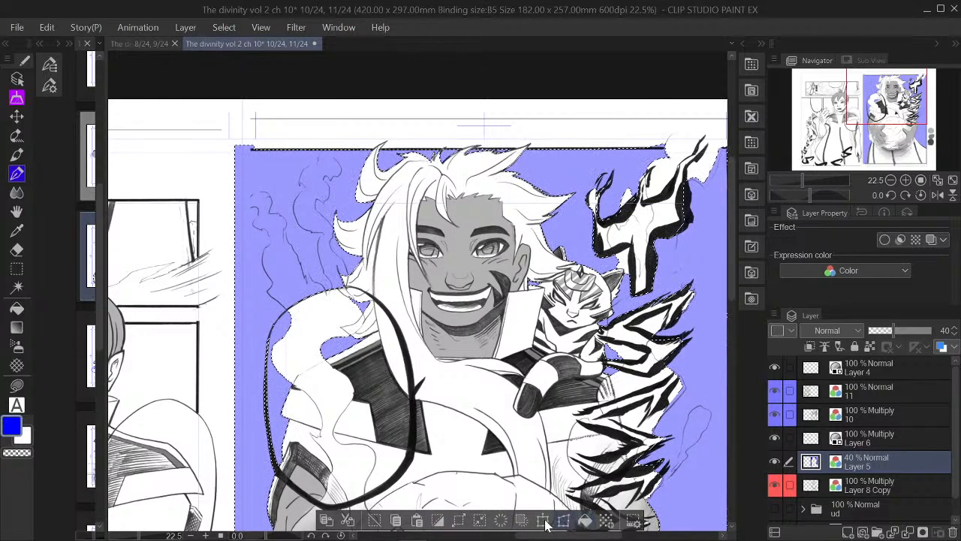
pyautogui.click(374, 519)
pyautogui.scroll(-2, 548, 329)
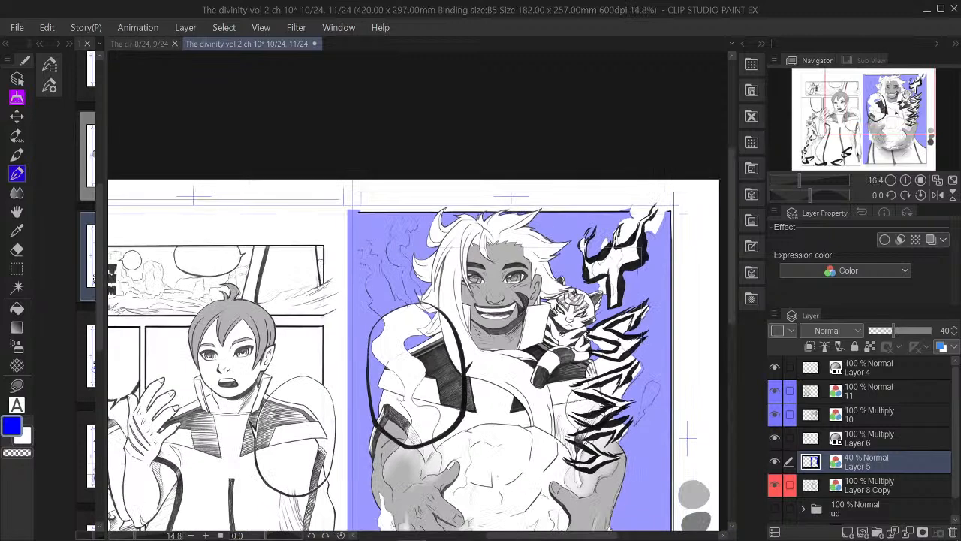
pyautogui.moveTo(893, 124); pyautogui.dragTo(899, 152)
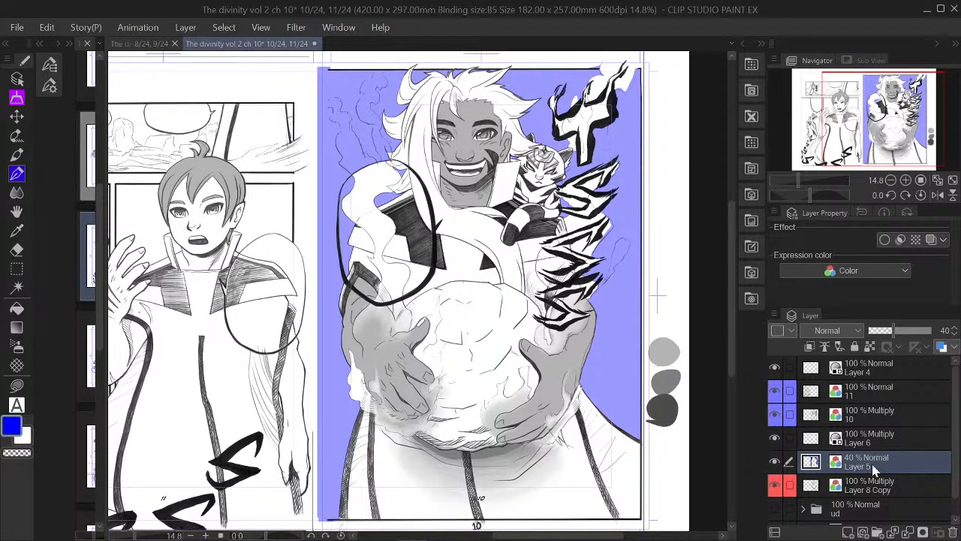
# Hide the blue background on Layer 5, load its filled area as a selection, and make Layer 6 active
pyautogui.click(774, 460)
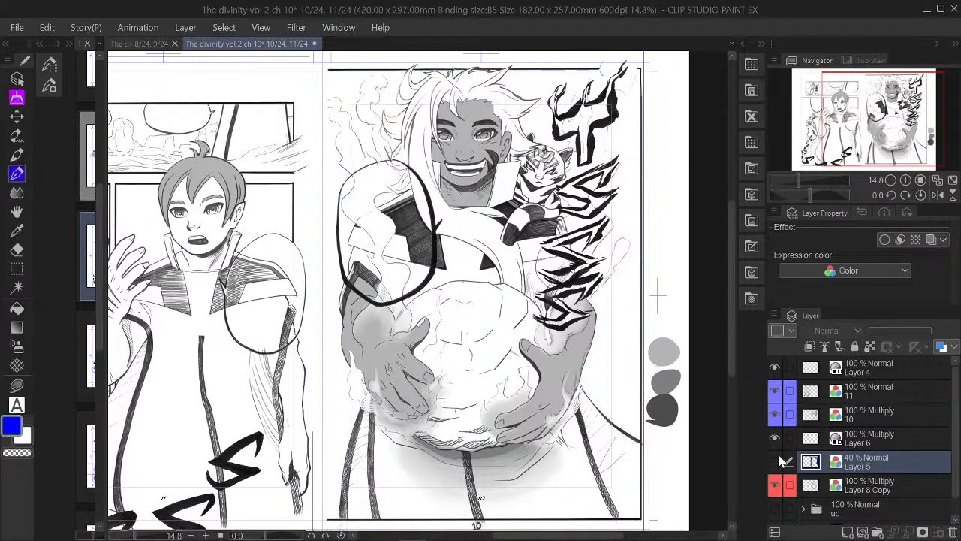
pyautogui.click(867, 438)
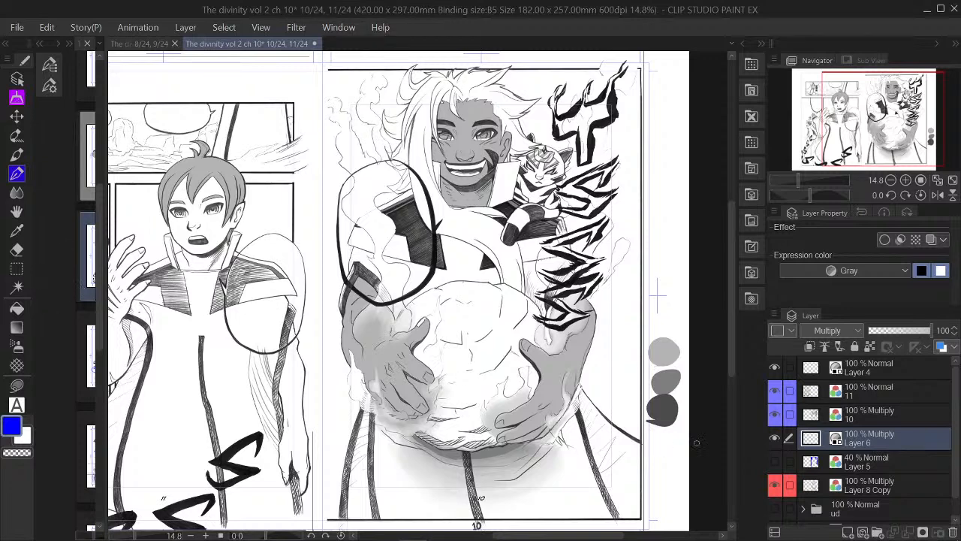
pyautogui.click(816, 461)
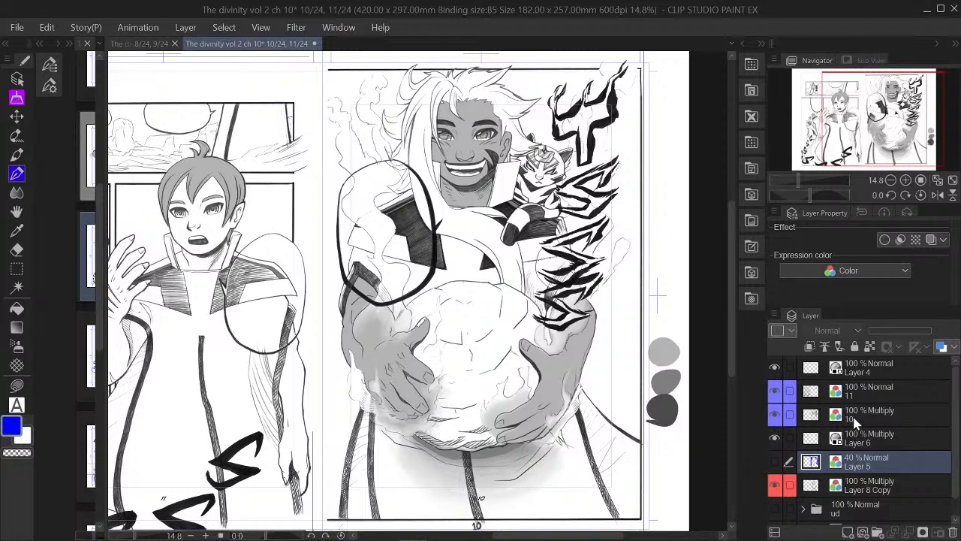
pyautogui.click(891, 441)
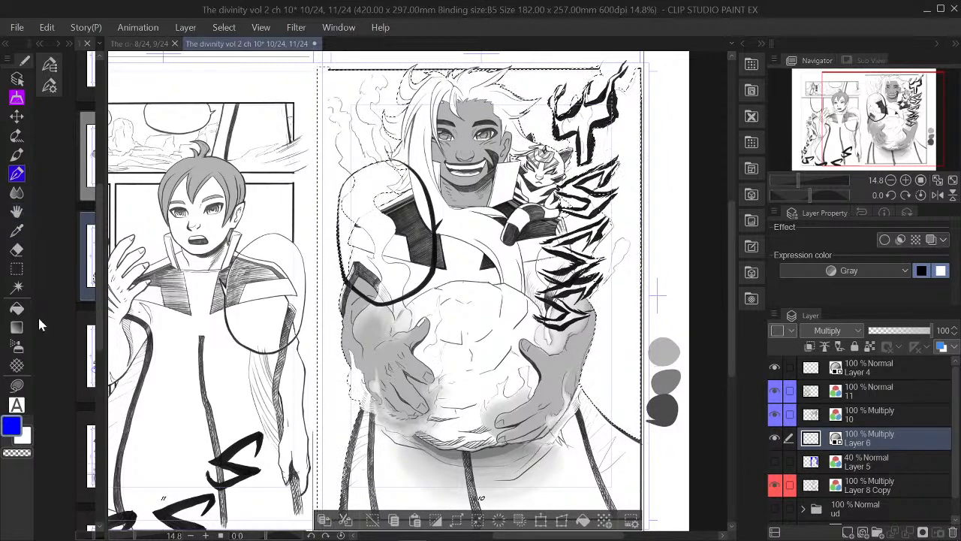
# Try a vertical gradient inside the selected background on Layer 6, compare it with the unfilled version, and undo it
pyautogui.click(16, 327)
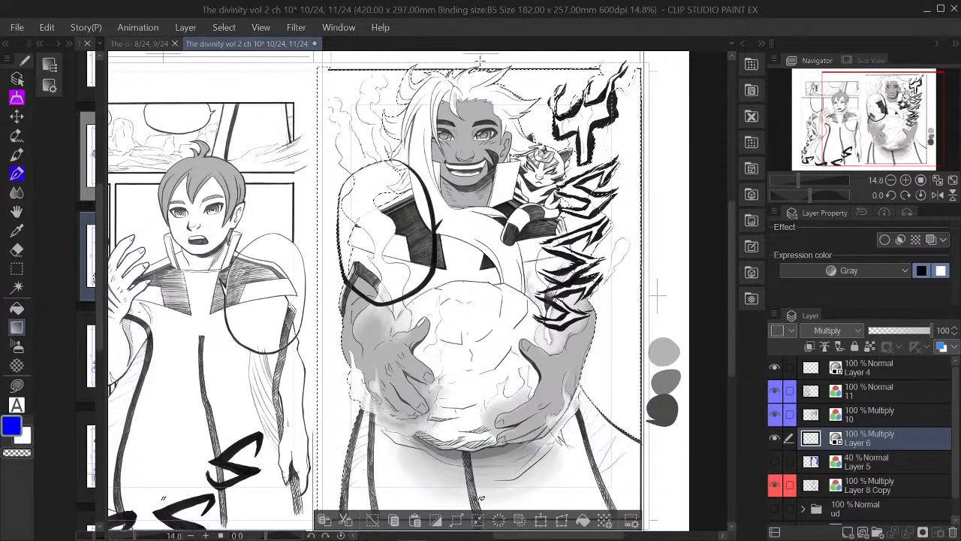
pyautogui.moveTo(482, 57); pyautogui.dragTo(487, 316)
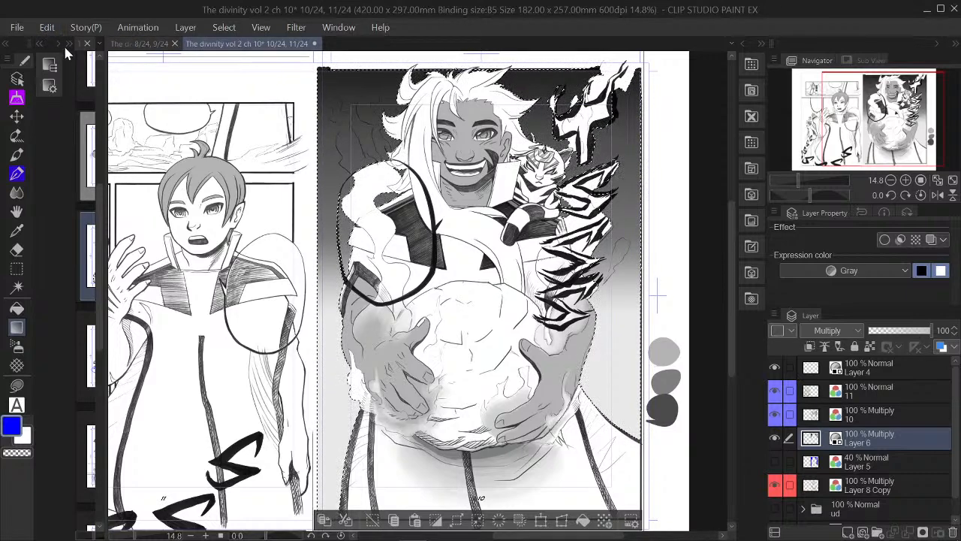
pyautogui.hotkey('ctrl', 'z')
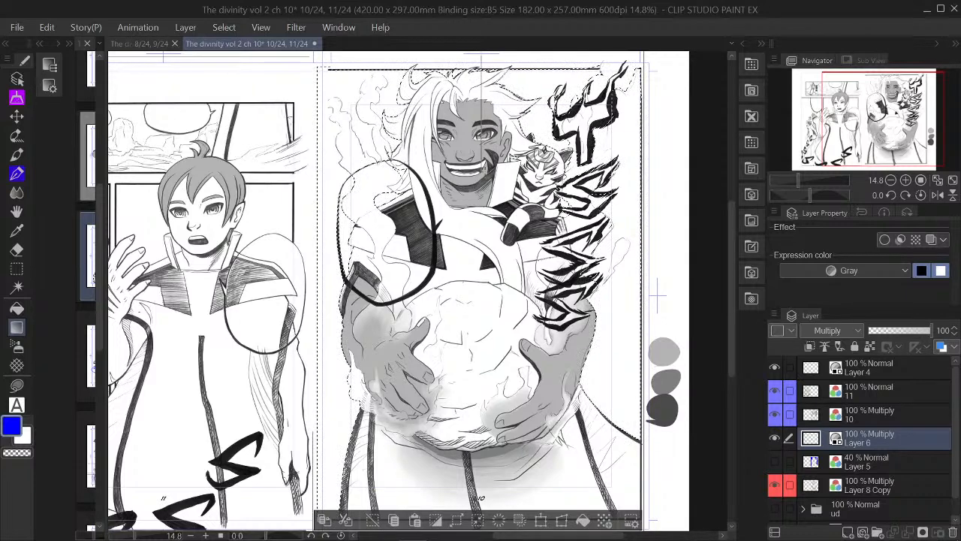
pyautogui.hotkey('ctrl', 'y')
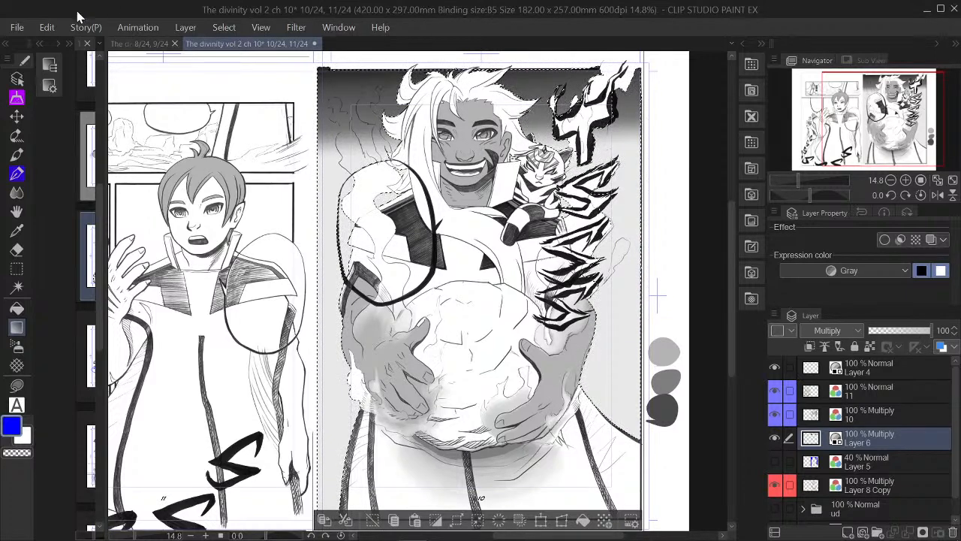
pyautogui.hotkey('ctrl', 'z')
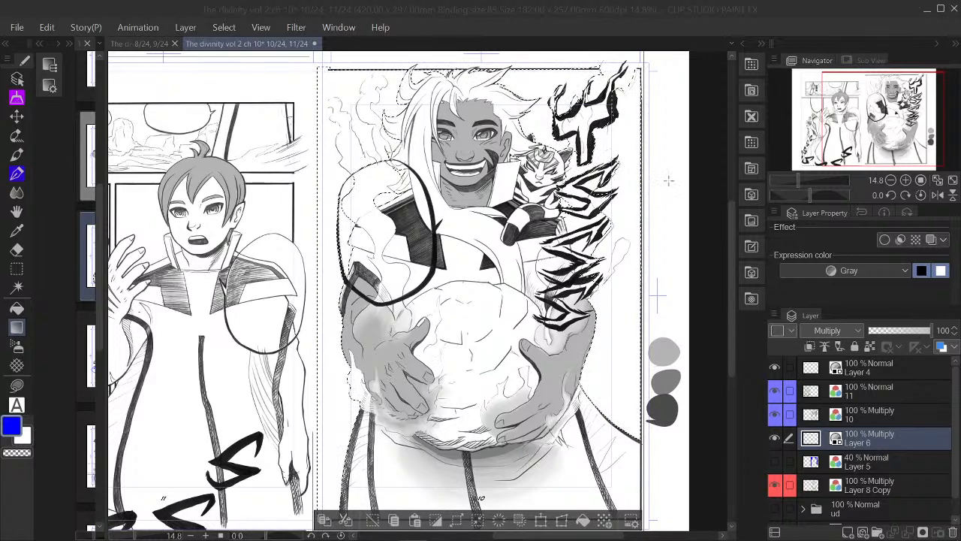
# Switch the main colour to dark grey, try a short vertical gradient behind the large figure, and undo it
pyautogui.click(23, 434)
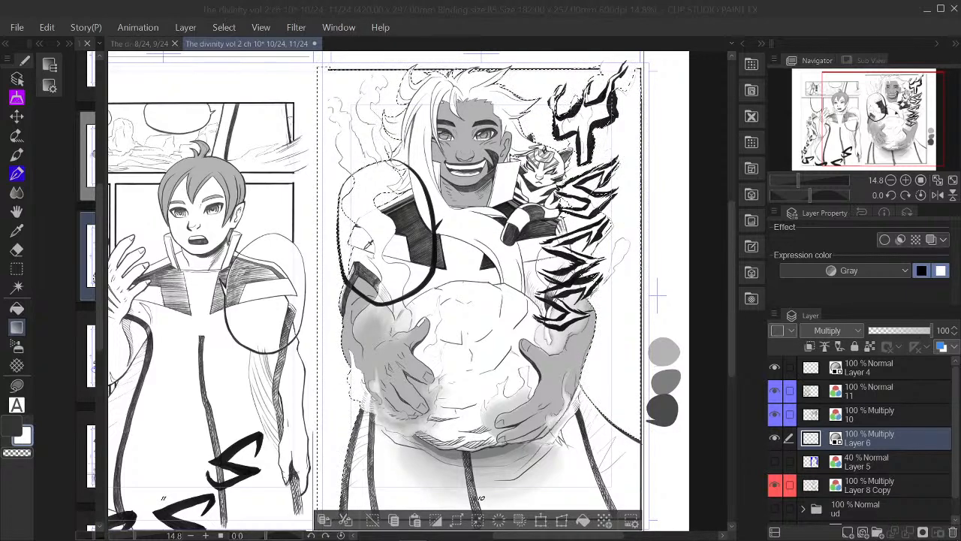
pyautogui.click(668, 182)
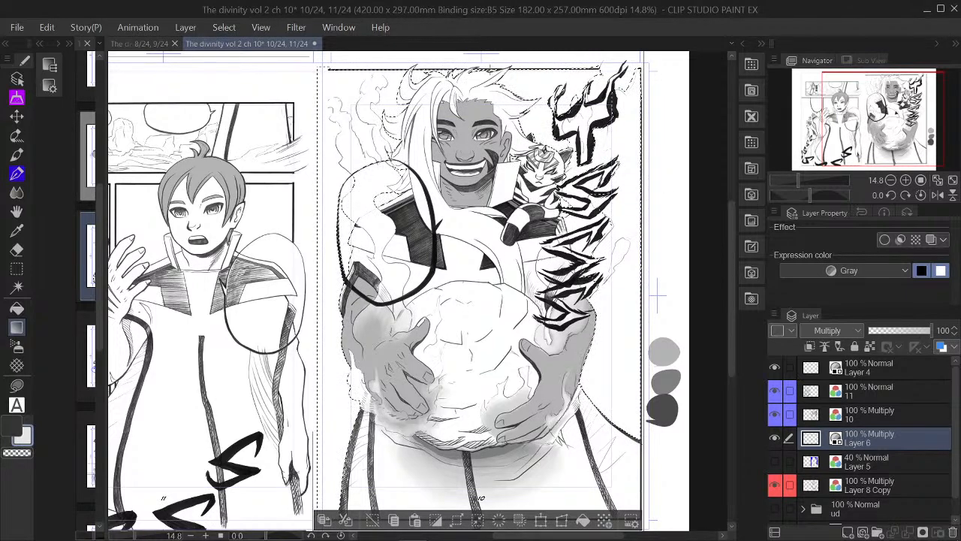
pyautogui.moveTo(481, 62); pyautogui.dragTo(498, 199)
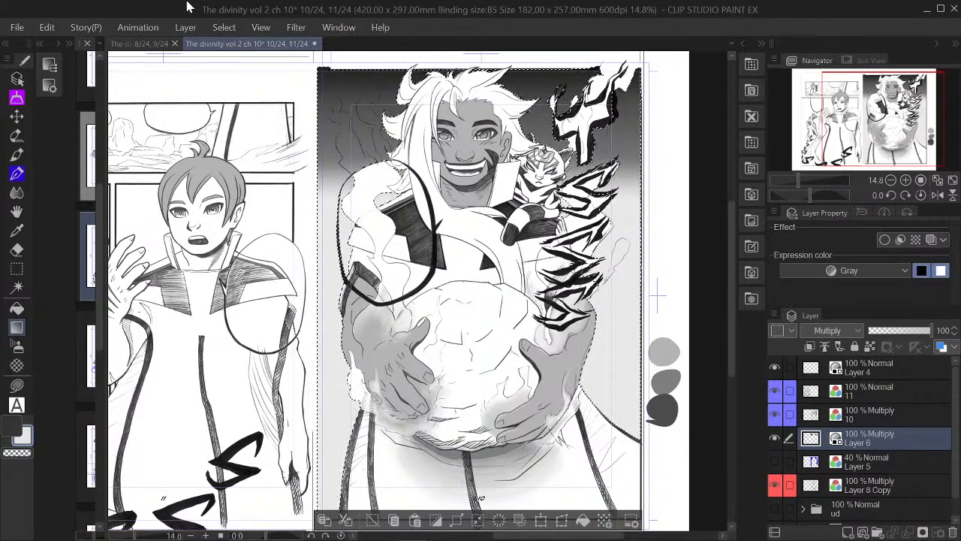
pyautogui.hotkey('ctrl', 'z')
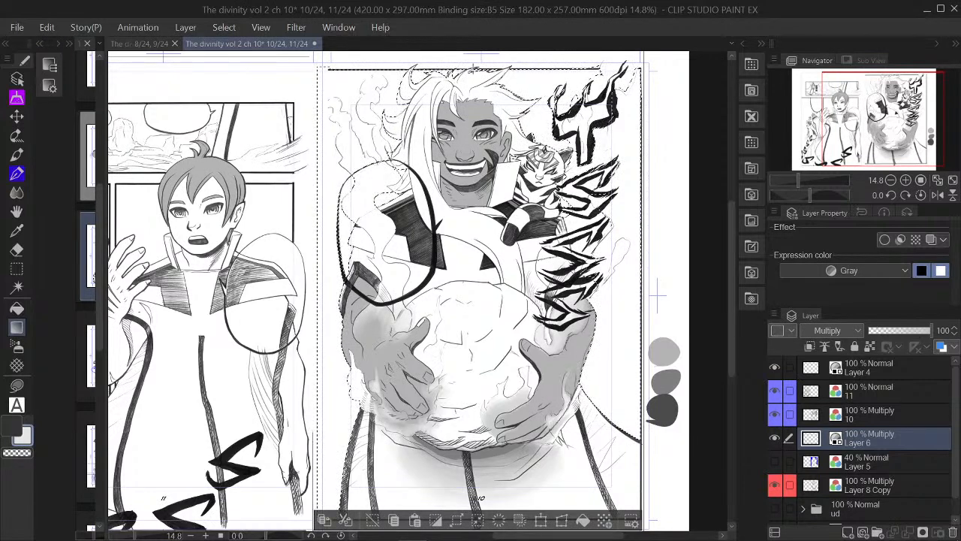
# Try different lengths of the dark grey gradient in the selected background and undo the result
pyautogui.moveTo(485, 56); pyautogui.dragTo(488, 326)
pyautogui.scroll(-2, 537, 278)
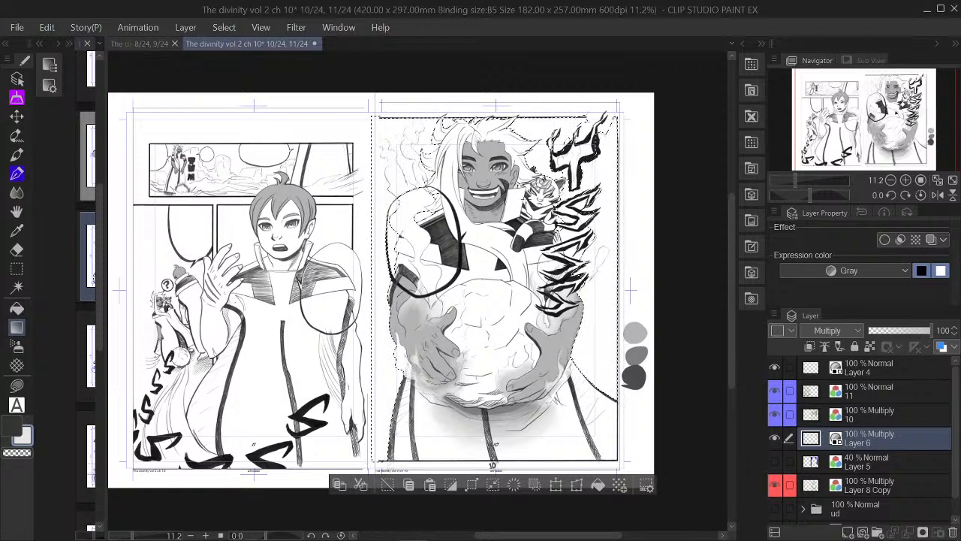
pyautogui.scroll(-1, 503, 62)
pyautogui.moveTo(503, 62); pyautogui.dragTo(503, 98)
pyautogui.moveTo(504, 139); pyautogui.dragTo(504, 139)
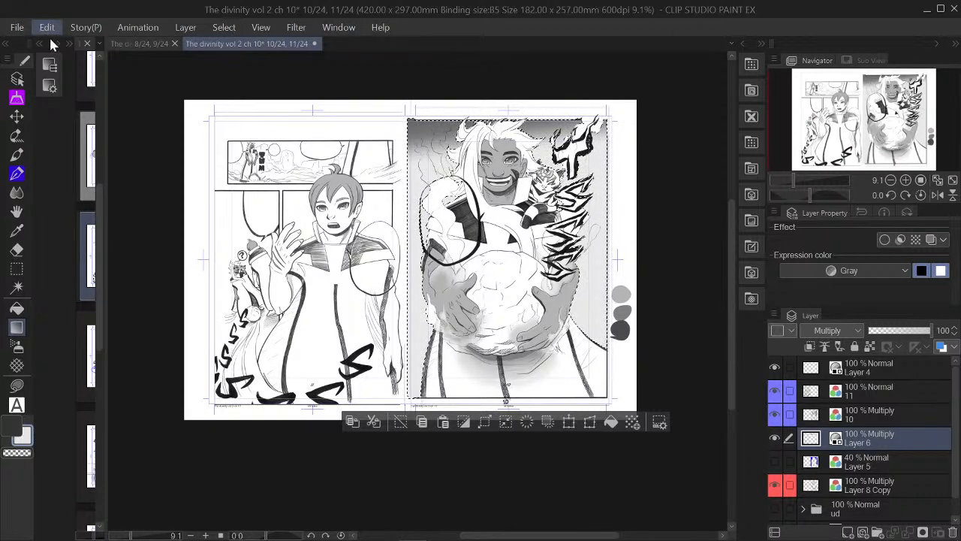
pyautogui.hotkey('ctrl', 'z')
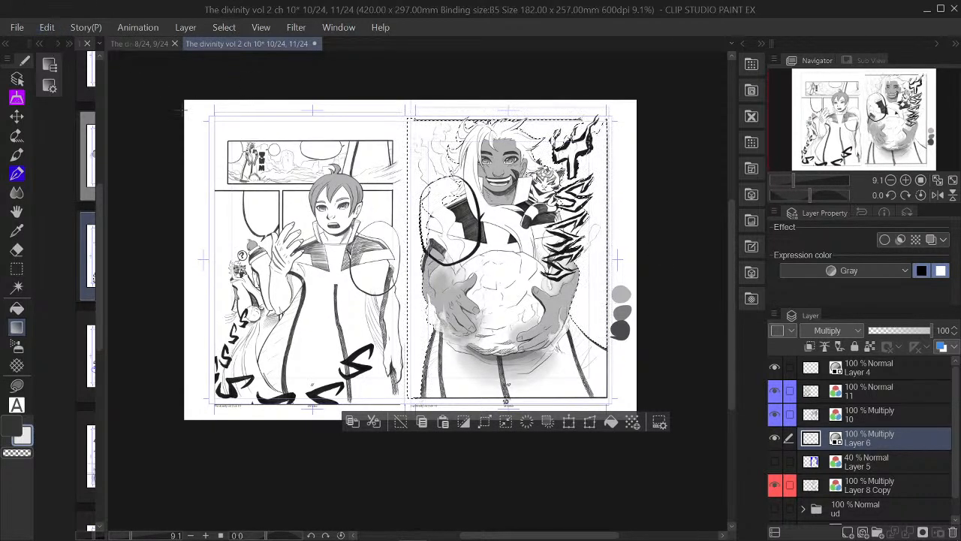
# Set the main colour to medium grey and fill the selected background with a vertical gradient from above the page down to the figure's chest
pyautogui.doubleClick(9, 425)
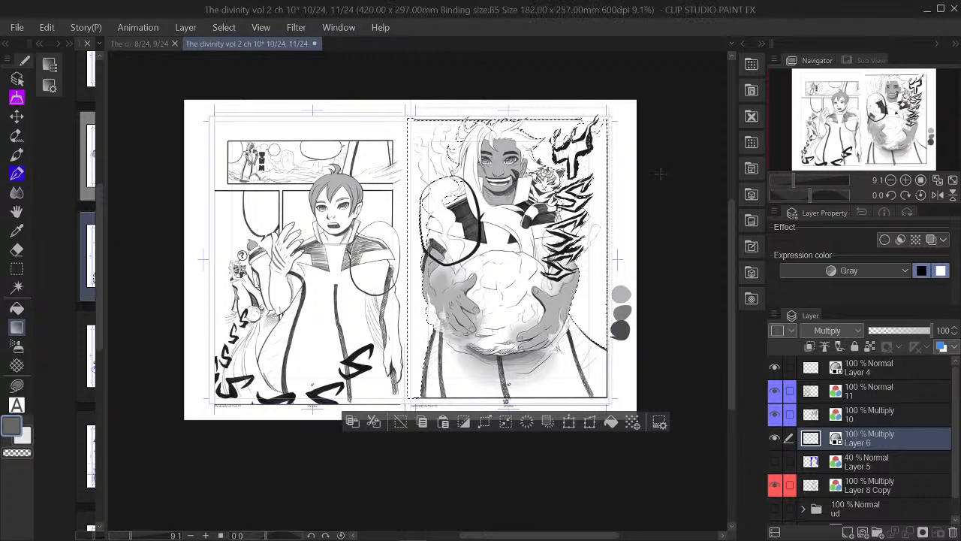
pyautogui.moveTo(508, 58); pyautogui.dragTo(522, 284)
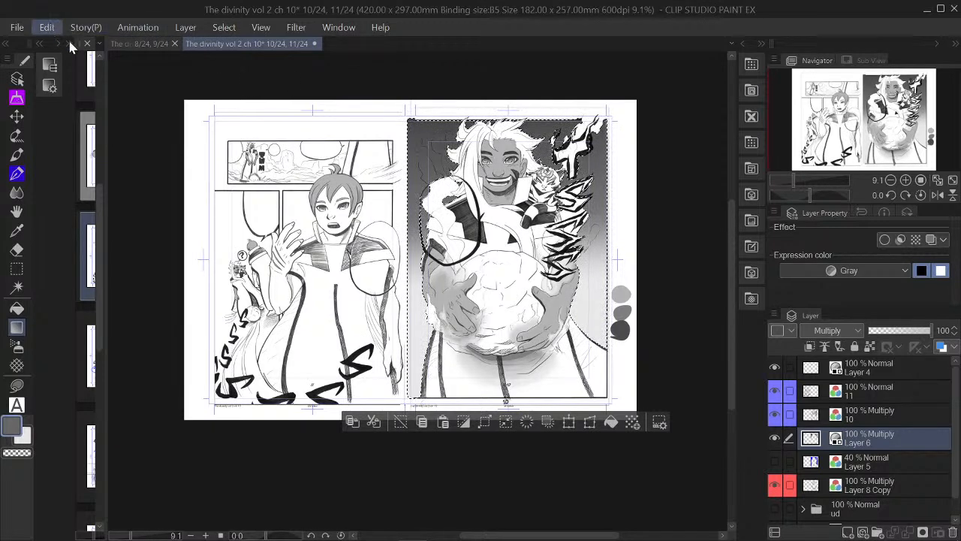
pyautogui.hotkey('ctrl', 'z')
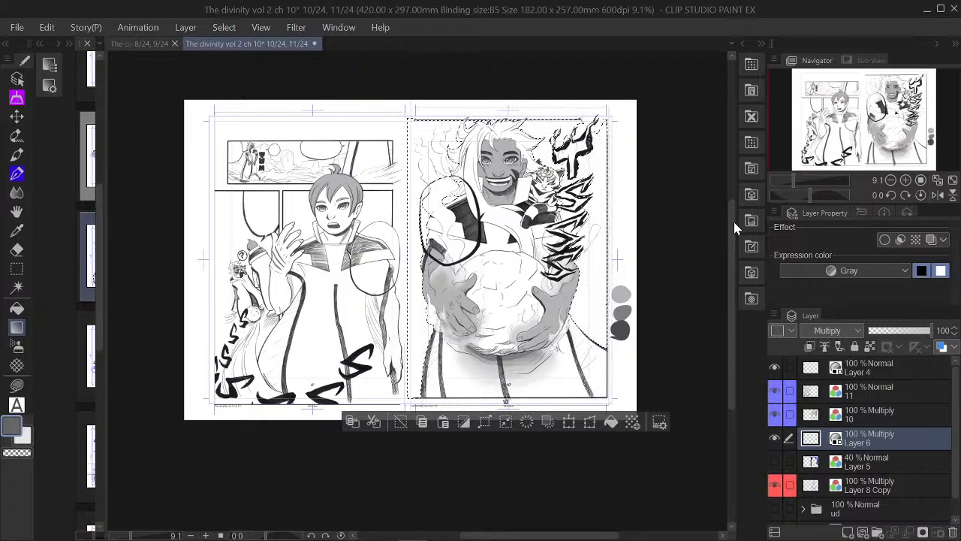
pyautogui.moveTo(731, 209); pyautogui.dragTo(732, 184)
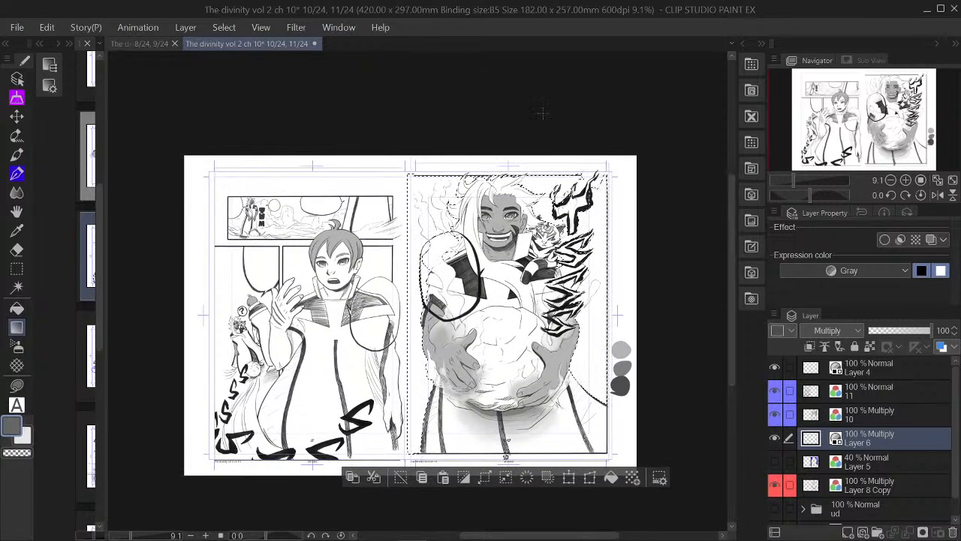
pyautogui.moveTo(508, 63); pyautogui.dragTo(510, 247)
pyautogui.moveTo(508, 284); pyautogui.dragTo(508, 284)
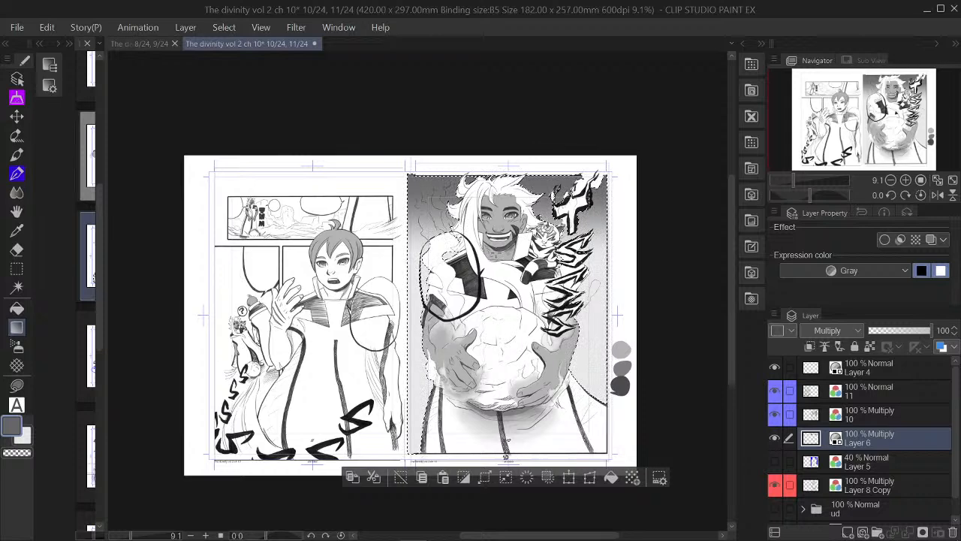
# Lower the opacity of the gradient on Layer 6 to 60%
pyautogui.click(919, 330)
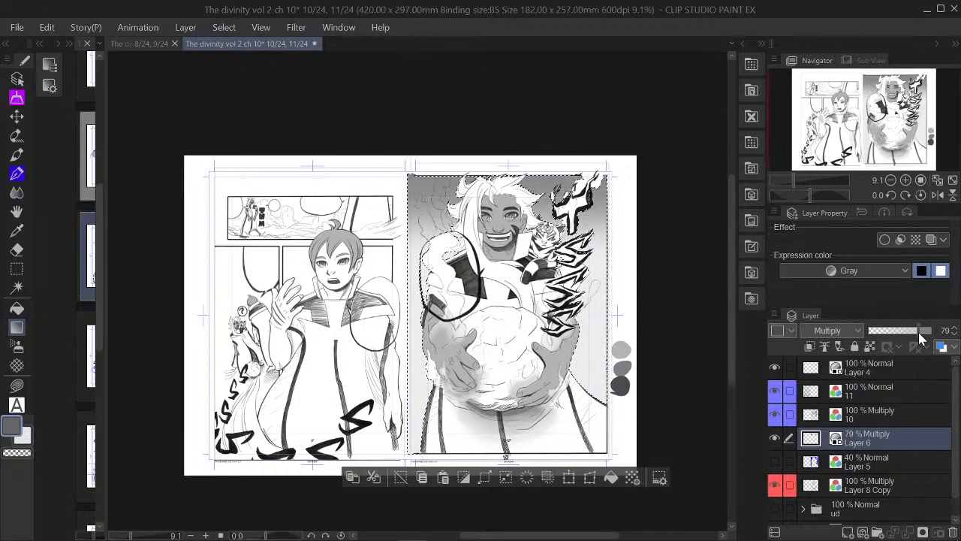
pyautogui.click(912, 330)
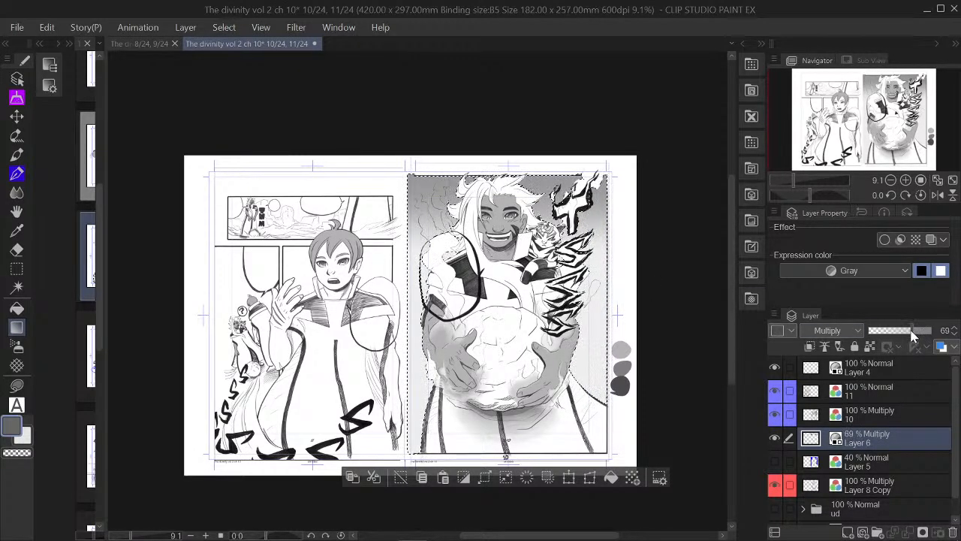
pyautogui.click(907, 331)
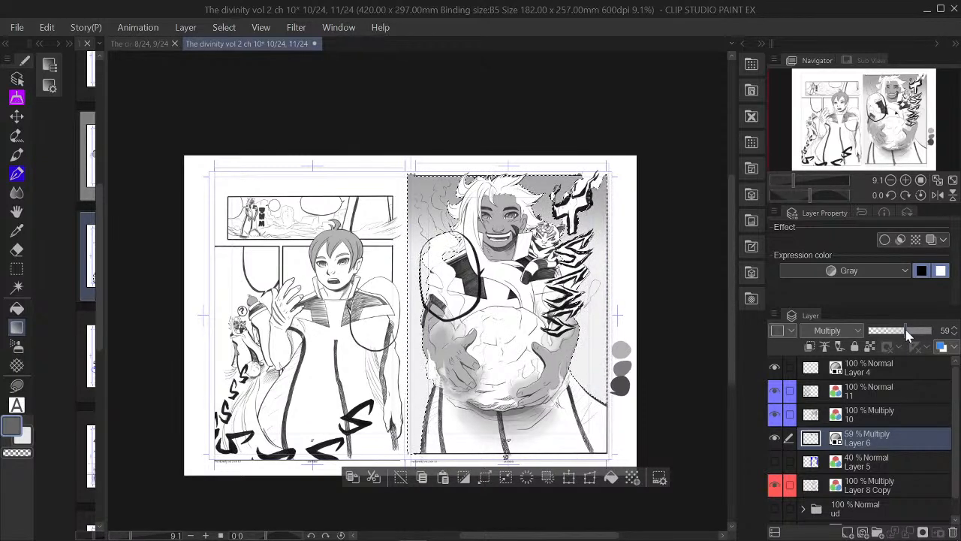
pyautogui.click(953, 332)
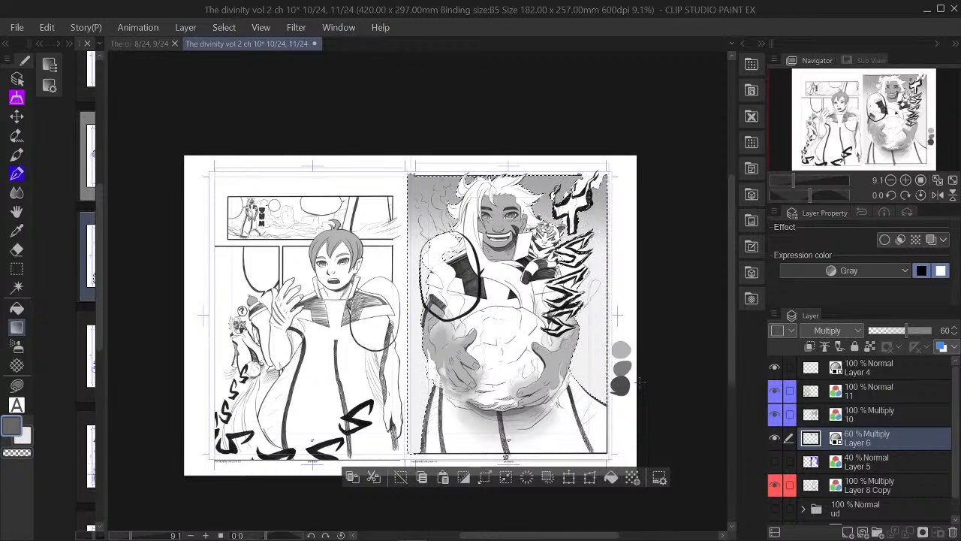
# Clear the selection around the background behind the large figure
pyautogui.moveTo(851, 150); pyautogui.dragTo(861, 154)
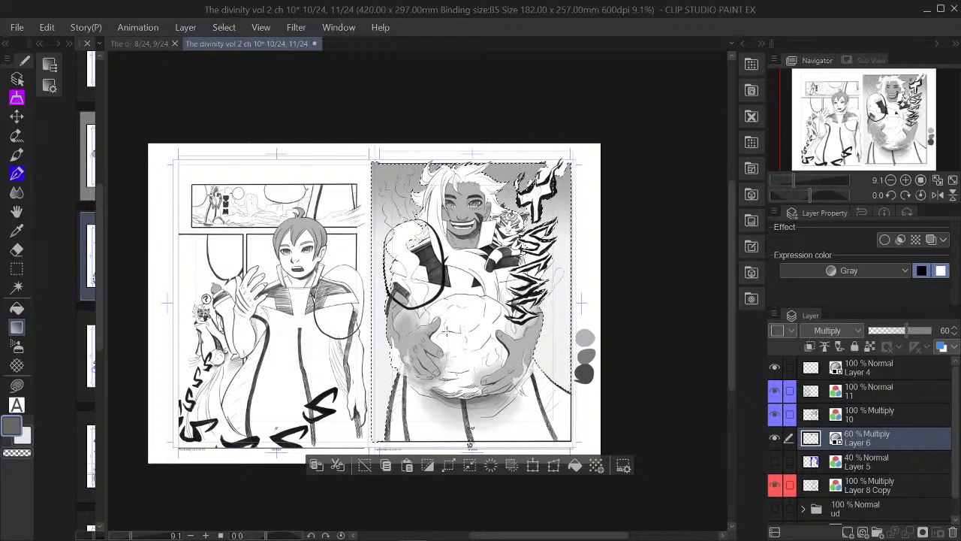
pyautogui.click(363, 465)
pyautogui.scroll(2, 471, 272)
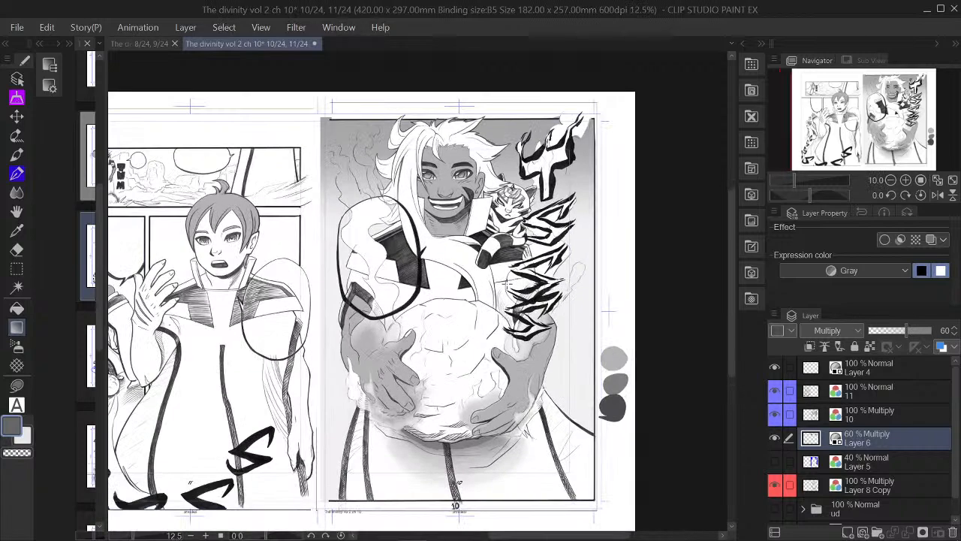
pyautogui.scroll(1, 502, 284)
# Examine the grey tones on page 10, from the background gradient to the figure's hands, the ball and the circled shoulder
pyautogui.click(883, 118)
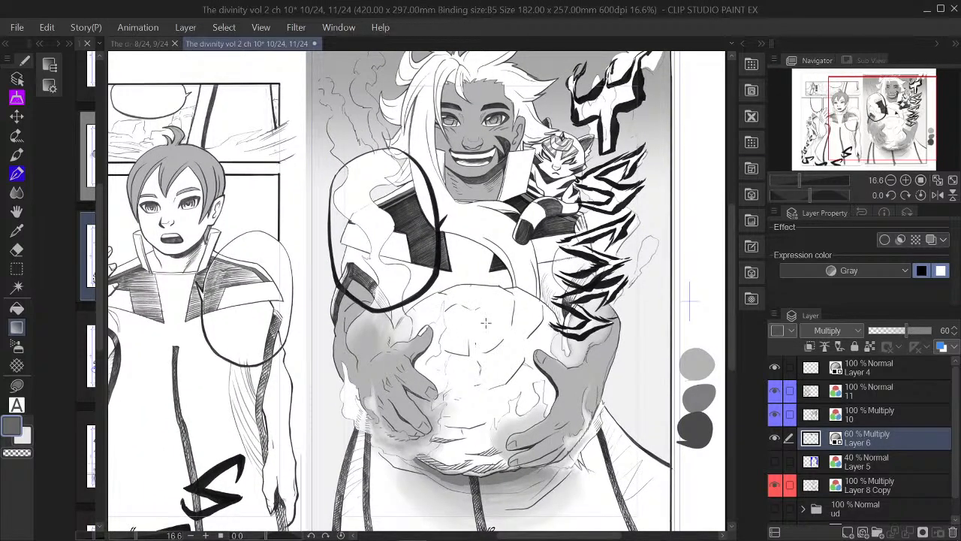
pyautogui.click(885, 128)
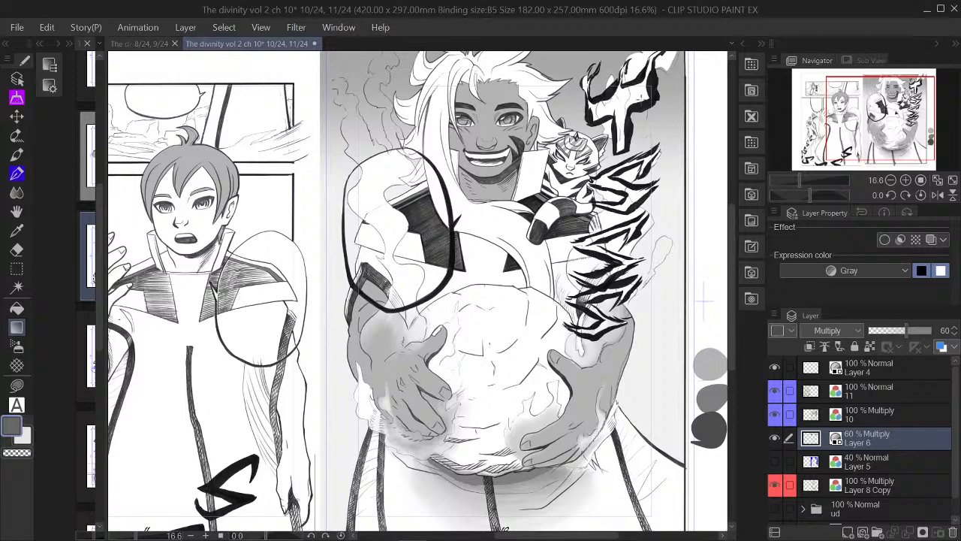
pyautogui.moveTo(881, 127); pyautogui.dragTo(883, 154)
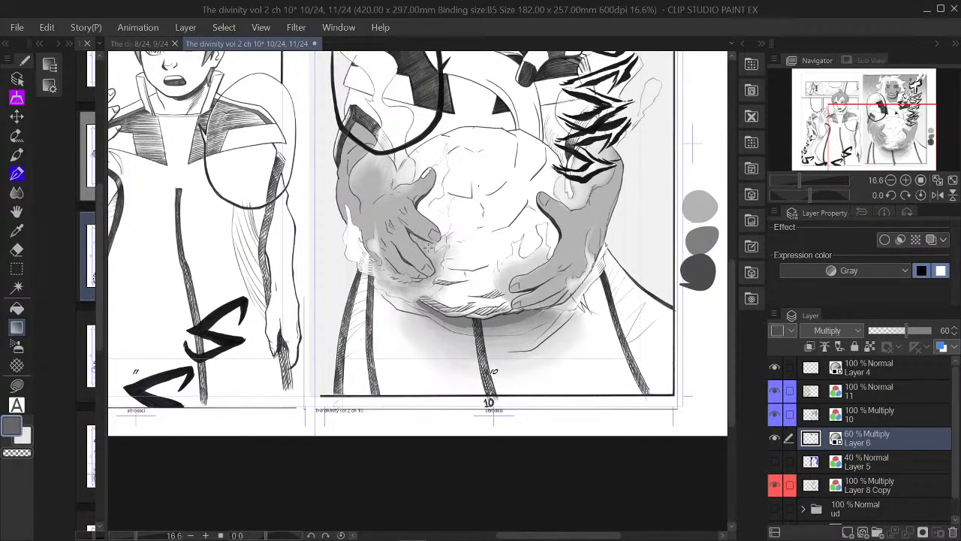
pyautogui.moveTo(883, 116); pyautogui.dragTo(886, 100)
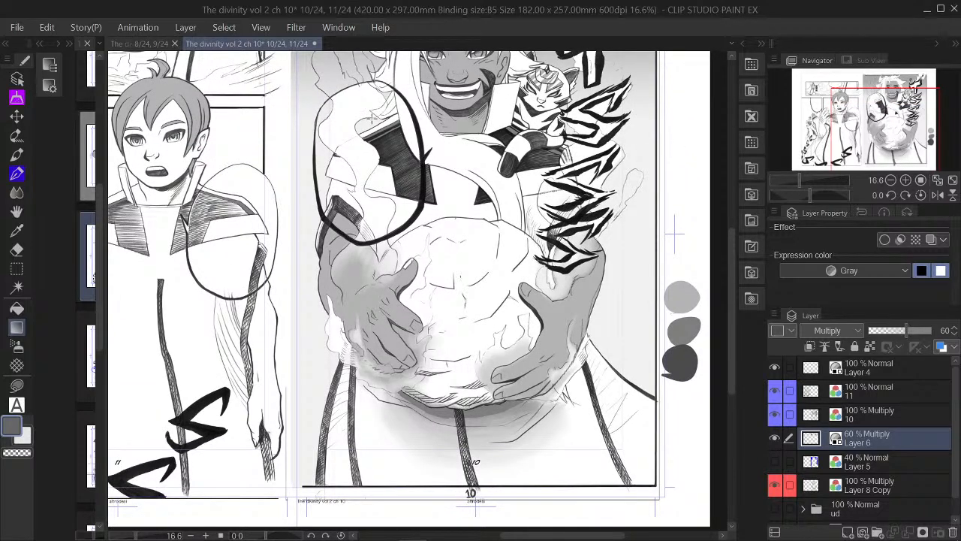
pyautogui.moveTo(909, 121); pyautogui.dragTo(908, 106)
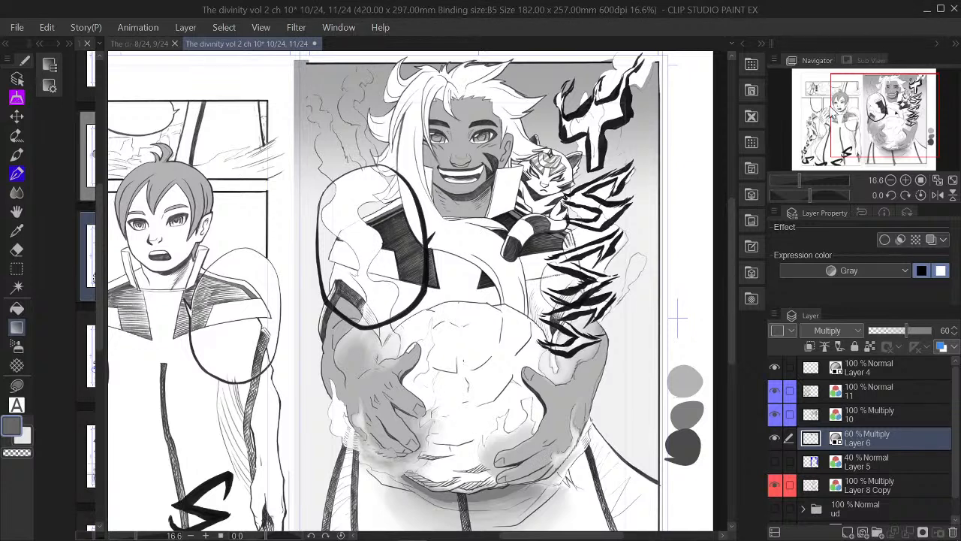
pyautogui.moveTo(678, 319); pyautogui.dragTo(704, 259)
pyautogui.moveTo(866, 119); pyautogui.dragTo(877, 111)
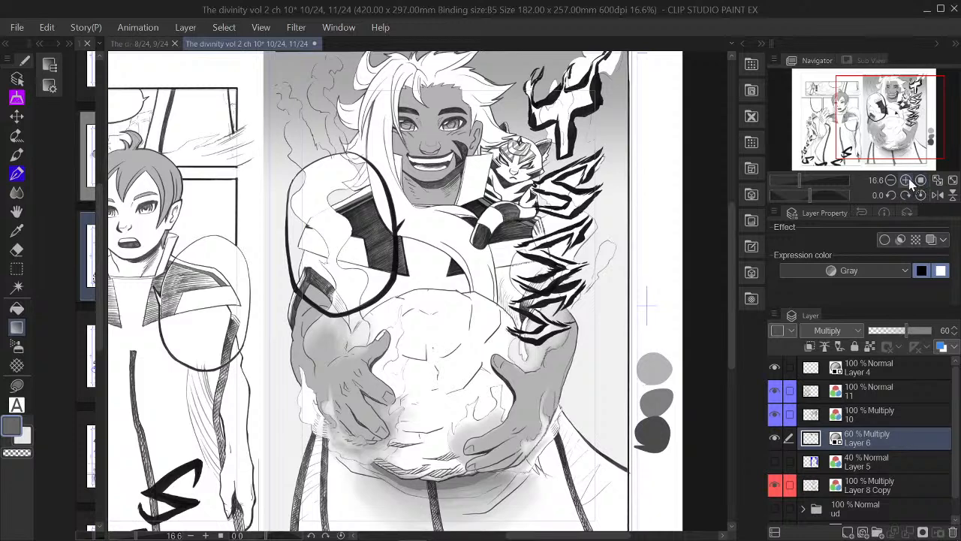
pyautogui.moveTo(901, 119); pyautogui.dragTo(891, 109)
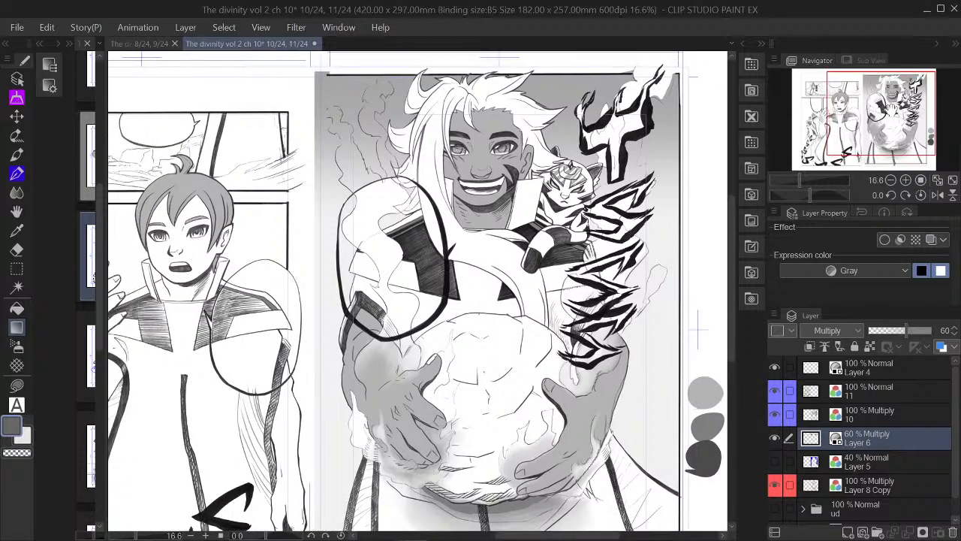
pyautogui.click(906, 180)
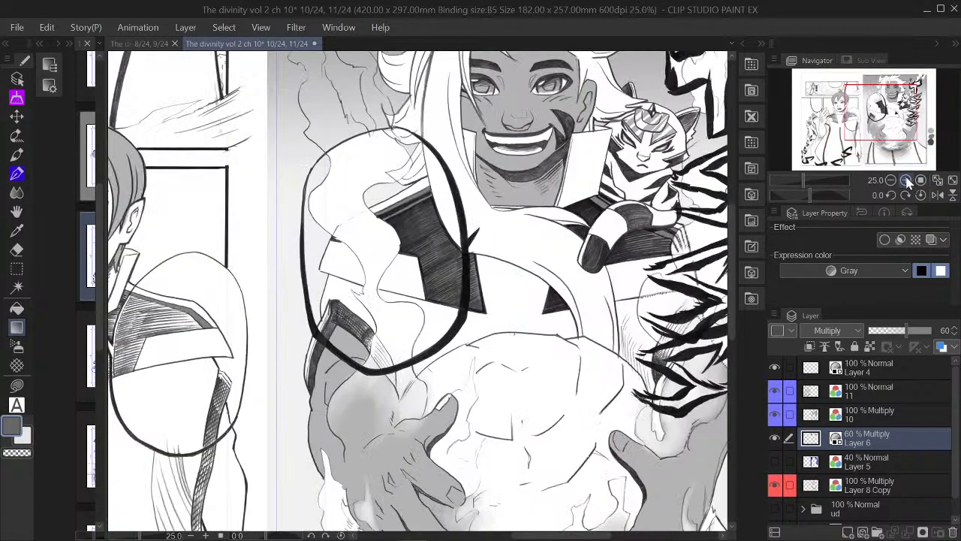
# Choose the ちりちりペン pen for Layer 6 and reduce its brush size to 250
pyautogui.moveTo(894, 113); pyautogui.dragTo(888, 100)
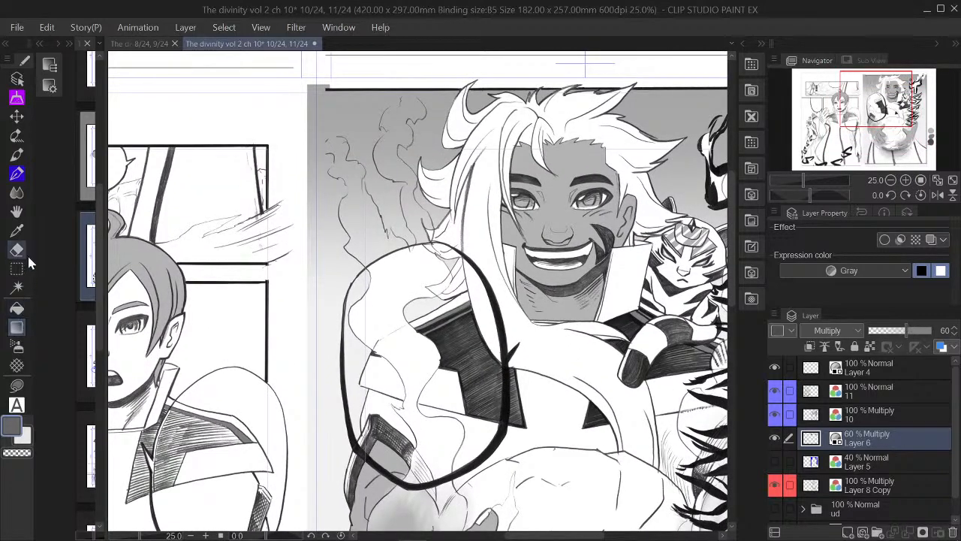
pyautogui.click(17, 172)
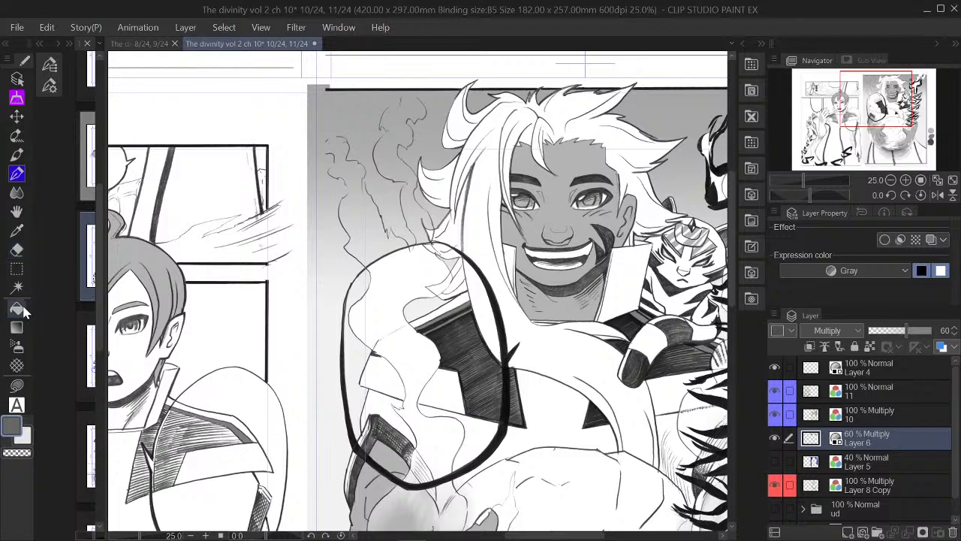
pyautogui.click(58, 45)
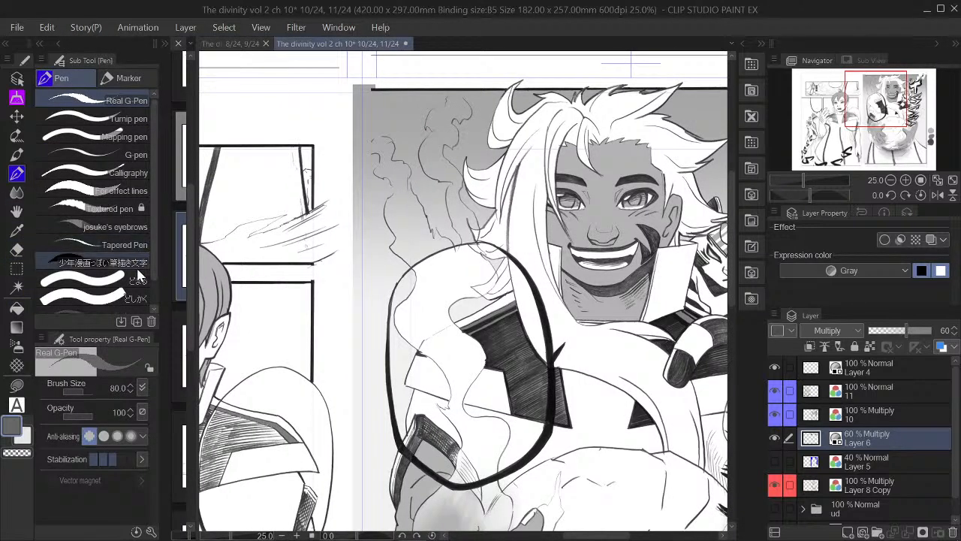
pyautogui.moveTo(153, 237); pyautogui.dragTo(149, 272)
pyautogui.click(90, 288)
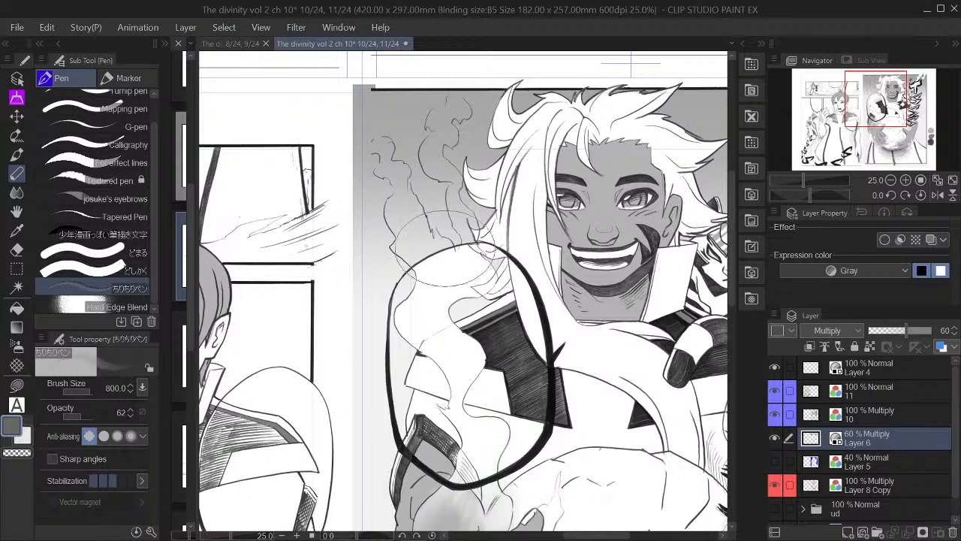
pyautogui.press('[')
pyautogui.press('[')
pyautogui.press('[')
pyautogui.press('[')
pyautogui.press('[')
pyautogui.press('[')
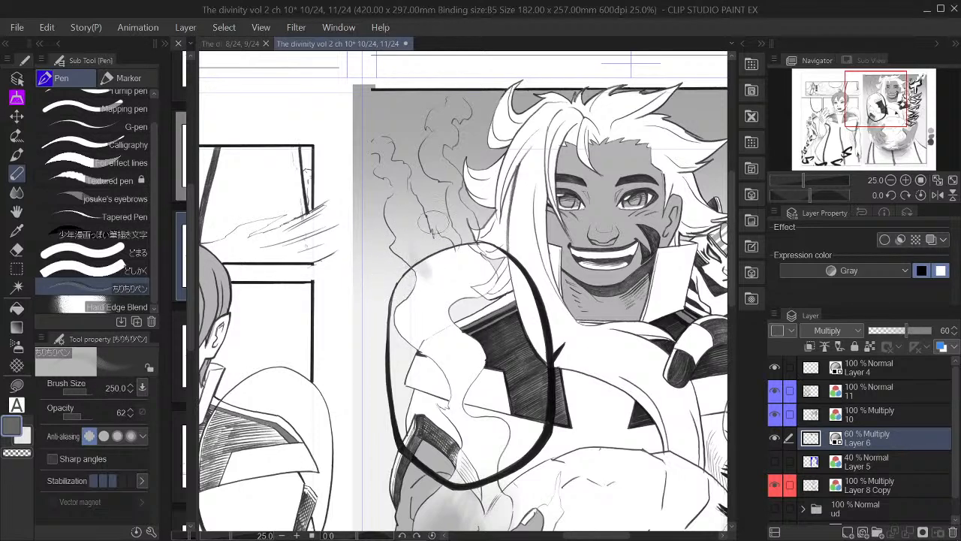
# Switch to transparent colour and lighten the gradient inside the outer smoke wisp above the circled shoulder, using brush sizes from 250 to 170
pyautogui.click(17, 452)
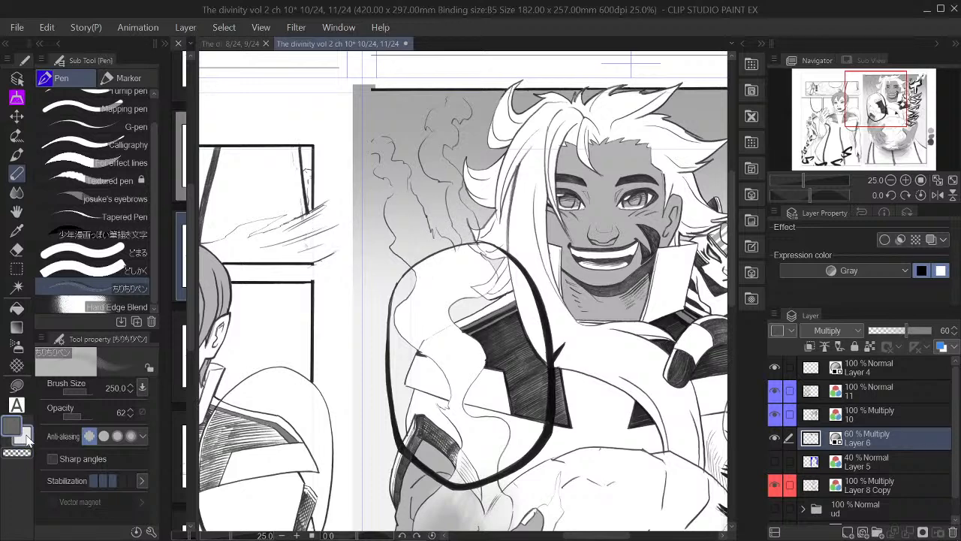
pyautogui.moveTo(446, 241)
pyautogui.mouseDown()
pyautogui.moveTo(416, 263)
pyautogui.moveTo(434, 266)
pyautogui.moveTo(438, 243)
pyautogui.moveTo(432, 259)
pyautogui.moveTo(407, 249)
pyautogui.moveTo(403, 225)
pyautogui.moveTo(420, 241)
pyautogui.moveTo(406, 209)
pyautogui.moveTo(426, 241)
pyautogui.moveTo(399, 204)
pyautogui.moveTo(415, 241)
pyautogui.moveTo(407, 209)
pyautogui.moveTo(407, 230)
pyautogui.moveTo(420, 231)
pyautogui.moveTo(398, 198)
pyautogui.moveTo(405, 231)
pyautogui.moveTo(397, 206)
pyautogui.moveTo(422, 235)
pyautogui.moveTo(419, 251)
pyautogui.moveTo(401, 222)
pyautogui.moveTo(404, 247)
pyautogui.moveTo(413, 250)
pyautogui.moveTo(400, 196)
pyautogui.mouseUp()
pyautogui.press('[')
pyautogui.press('[')
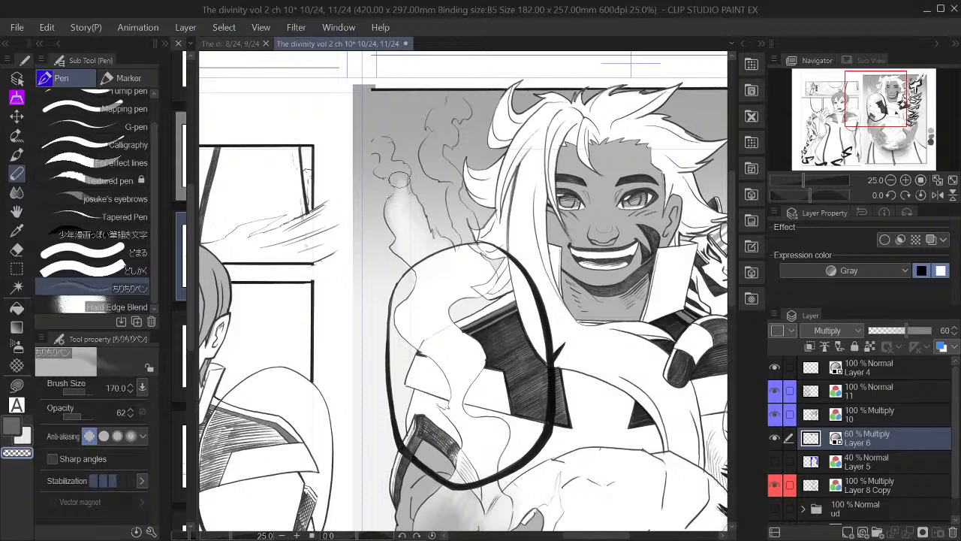
pyautogui.press('[')
pyautogui.press('[')
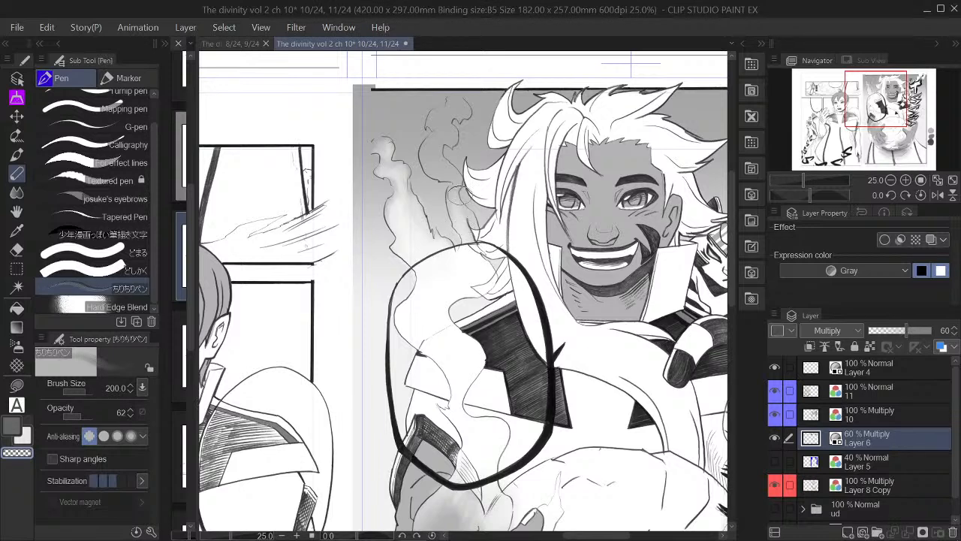
# Lighten the second smoke wisp beside the figure's hair with transparent strokes, from its base up to the curled tip
pyautogui.press('[')
pyautogui.press('[')
pyautogui.press('[')
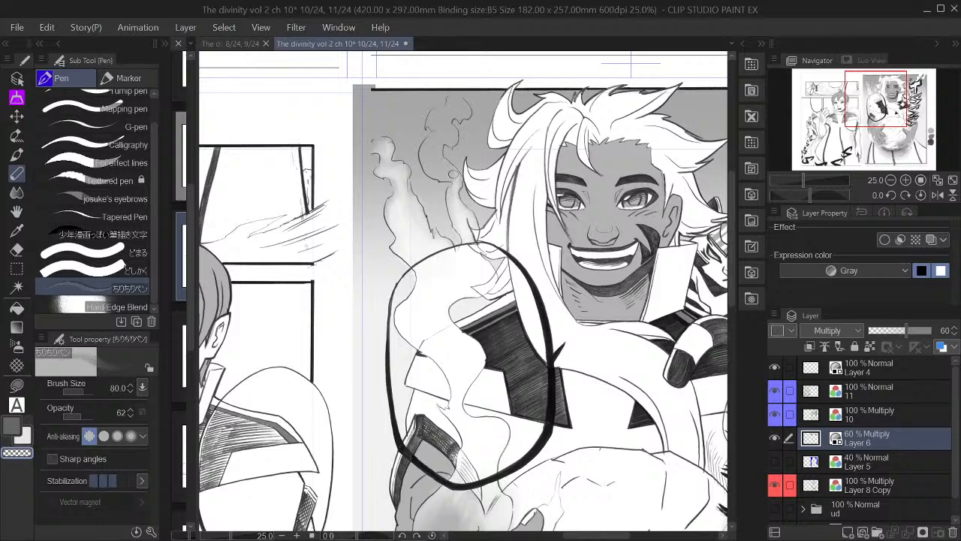
pyautogui.press(']')
pyautogui.press(']')
pyautogui.press(']')
pyautogui.moveTo(440, 174)
pyautogui.mouseDown()
pyautogui.moveTo(430, 174)
pyautogui.moveTo(436, 137)
pyautogui.moveTo(432, 146)
pyautogui.moveTo(448, 142)
pyautogui.moveTo(426, 148)
pyautogui.moveTo(448, 146)
pyautogui.moveTo(437, 155)
pyautogui.moveTo(444, 161)
pyautogui.moveTo(442, 146)
pyautogui.mouseUp()
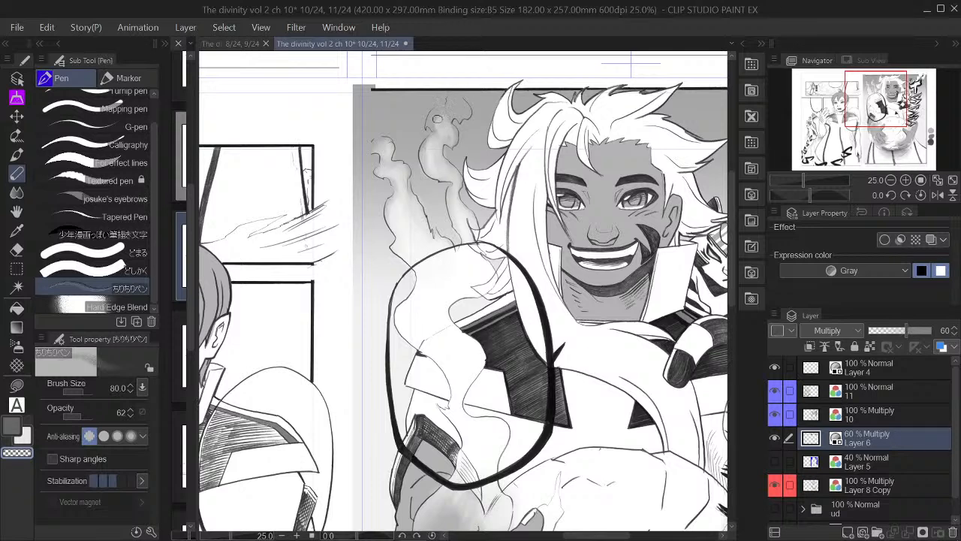
pyautogui.press(']')
pyautogui.moveTo(436, 123)
pyautogui.mouseDown()
pyautogui.moveTo(458, 105)
pyautogui.moveTo(466, 114)
pyautogui.moveTo(443, 119)
pyautogui.moveTo(441, 170)
pyautogui.mouseUp()
# Erase soft flame streaks from the gradient beside and below the large black cross-shaped lettering, using smaller brush sizes down to 40
pyautogui.moveTo(863, 109); pyautogui.dragTo(887, 109)
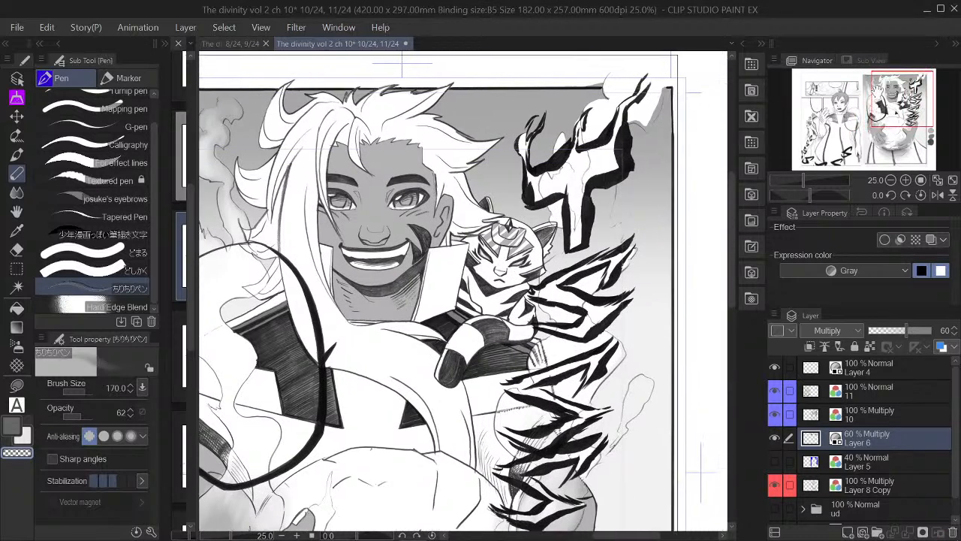
pyautogui.moveTo(597, 184)
pyautogui.mouseDown()
pyautogui.moveTo(581, 231)
pyautogui.moveTo(601, 196)
pyautogui.moveTo(592, 247)
pyautogui.moveTo(600, 203)
pyautogui.moveTo(590, 234)
pyautogui.mouseUp()
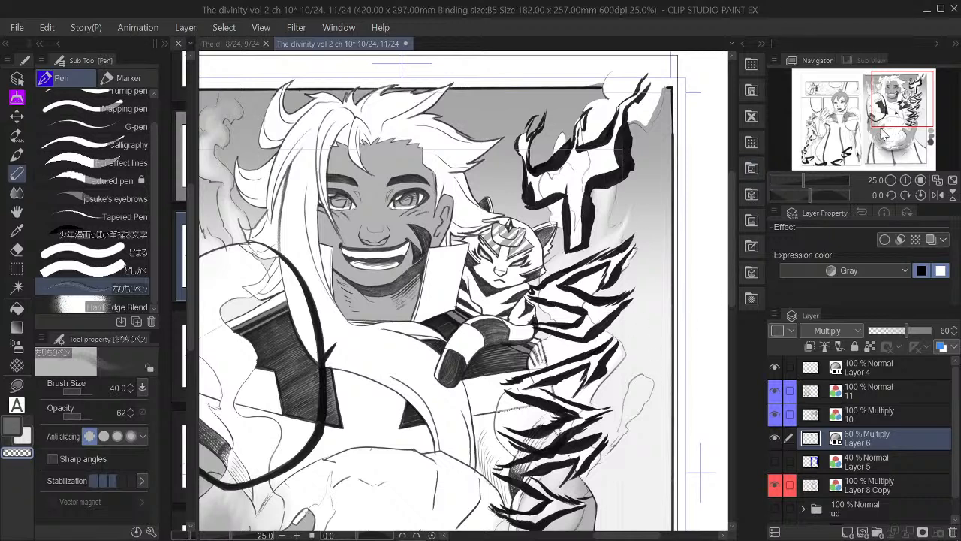
pyautogui.moveTo(897, 109); pyautogui.dragTo(894, 128)
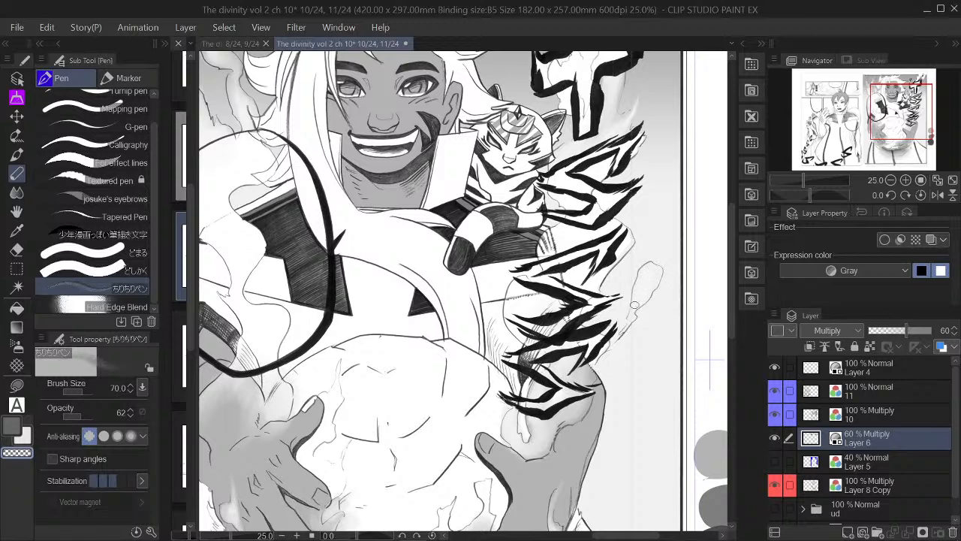
pyautogui.moveTo(895, 115)
pyautogui.mouseDown()
pyautogui.moveTo(880, 113)
pyautogui.moveTo(890, 105)
pyautogui.mouseUp()
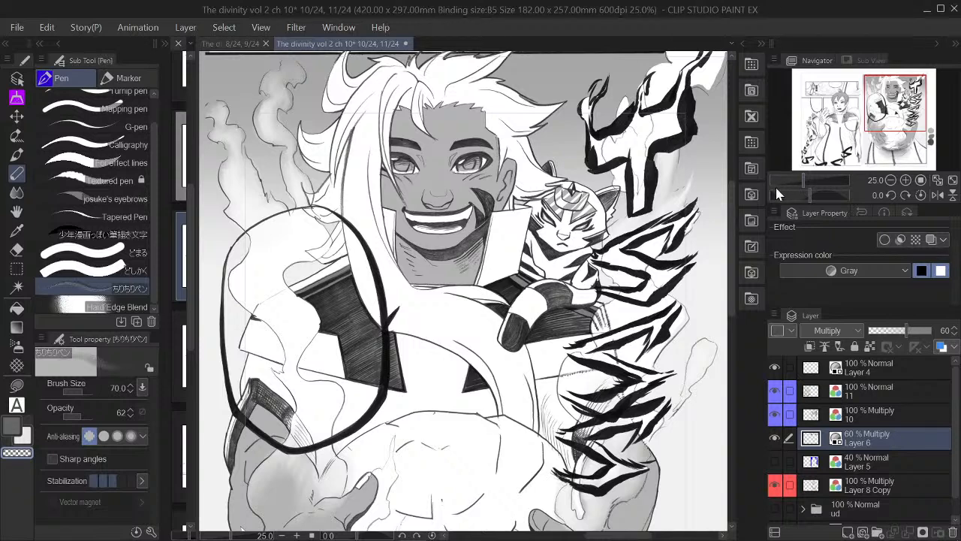
# Switch back to the grey main colour and shade the flame beside the cross-shaped lettering, reducing the brush size to 60
pyautogui.click(13, 425)
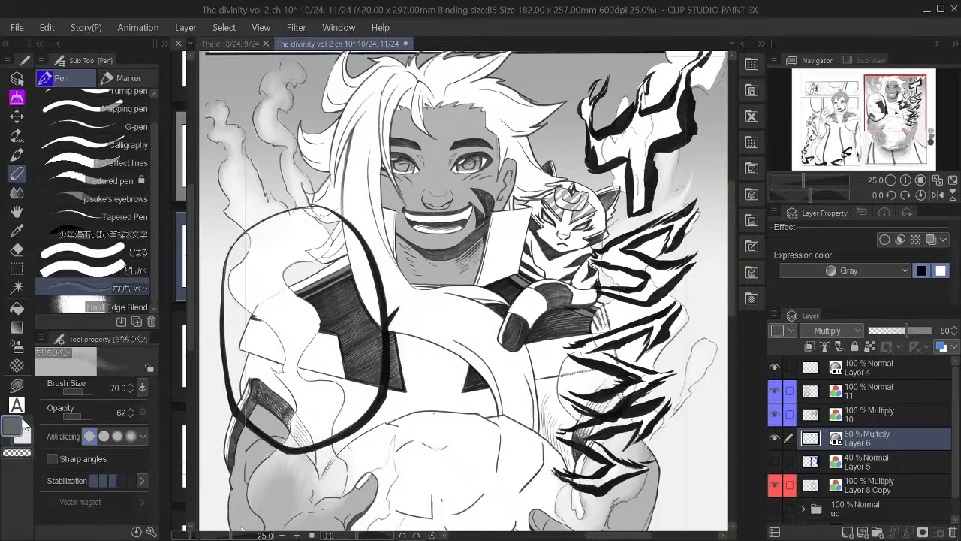
pyautogui.moveTo(422, 383); pyautogui.dragTo(455, 411)
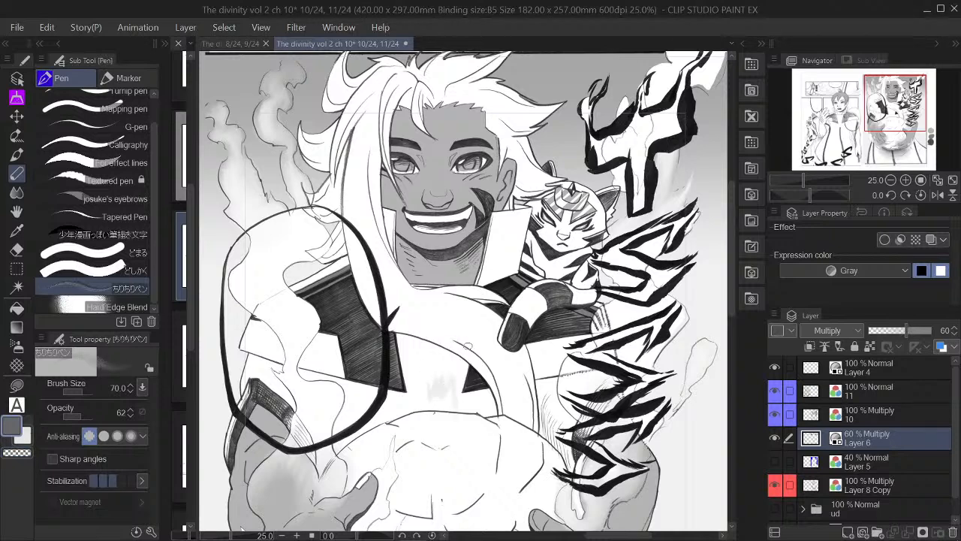
pyautogui.hotkey('ctrl', 'z')
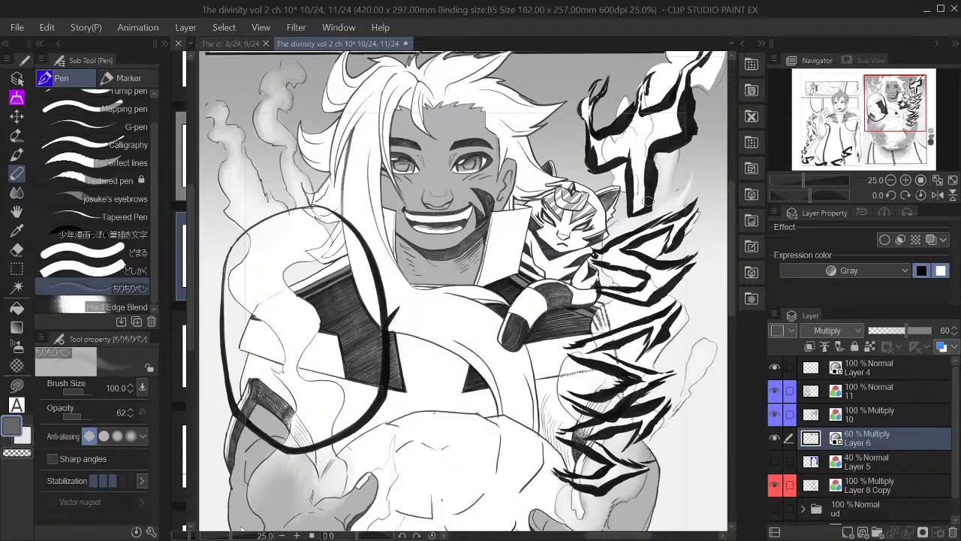
pyautogui.moveTo(688, 143); pyautogui.dragTo(675, 174)
pyautogui.press(']')
pyautogui.press('[')
pyautogui.press('[')
pyautogui.press('[')
pyautogui.press('[')
pyautogui.moveTo(733, 194); pyautogui.dragTo(736, 180)
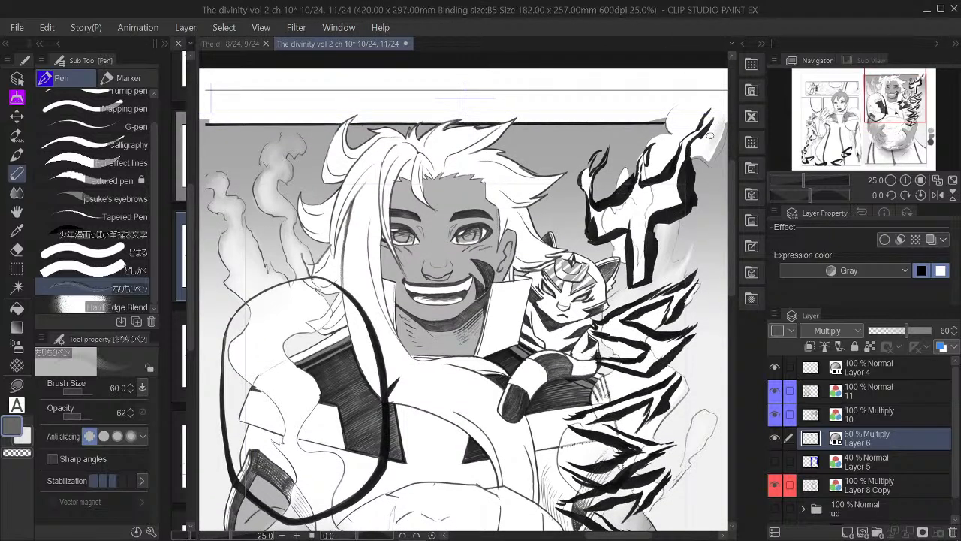
# Shade the flame tips around the top of the cross-shaped lettering with soft grey strokes at brush sizes from 170 down to 100
pyautogui.press(']')
pyautogui.press(']')
pyautogui.press(']')
pyautogui.press(']')
pyautogui.press(']')
pyautogui.moveTo(708, 156)
pyautogui.mouseDown()
pyautogui.moveTo(719, 114)
pyautogui.moveTo(710, 154)
pyautogui.moveTo(716, 132)
pyautogui.moveTo(706, 151)
pyautogui.moveTo(678, 174)
pyautogui.mouseUp()
pyautogui.moveTo(674, 119)
pyautogui.mouseDown()
pyautogui.moveTo(676, 123)
pyautogui.moveTo(681, 105)
pyautogui.moveTo(677, 132)
pyautogui.mouseUp()
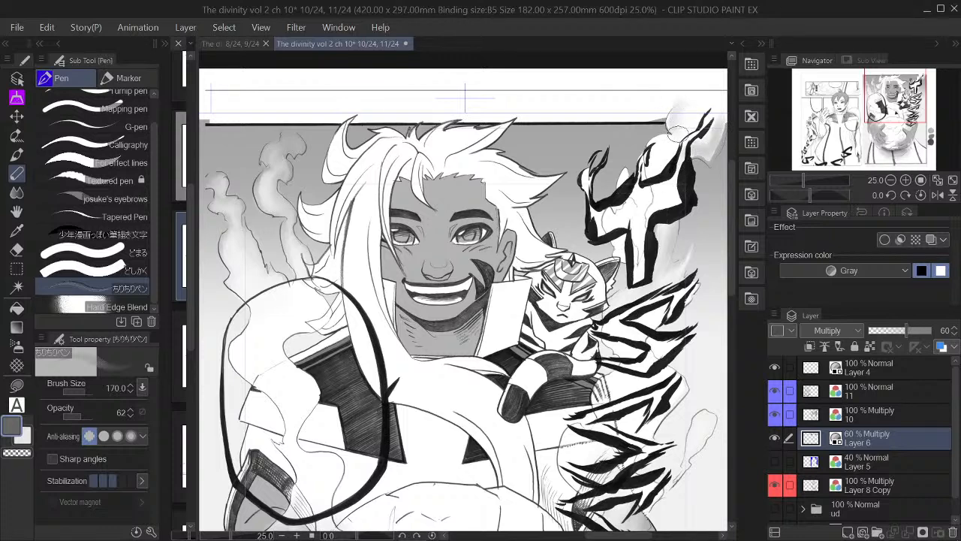
pyautogui.press('[')
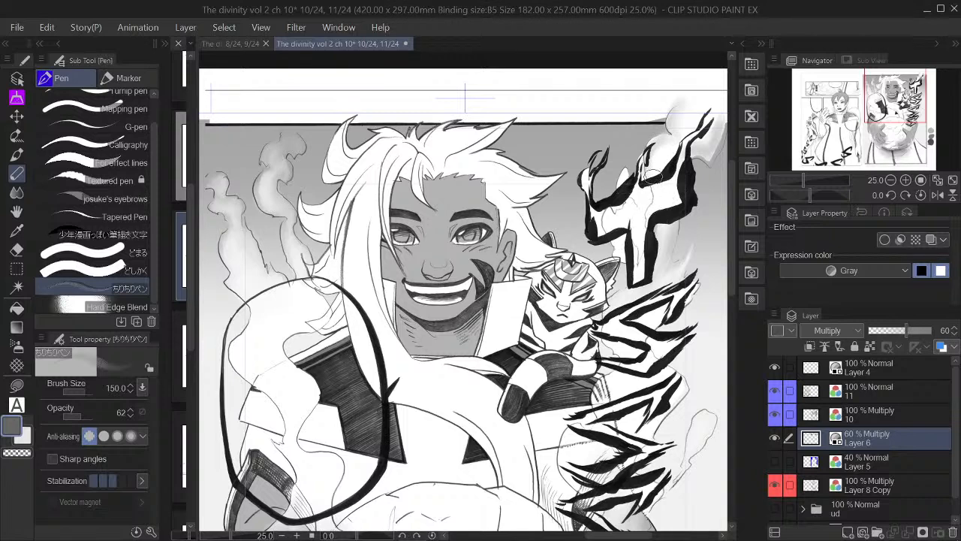
pyautogui.press('[')
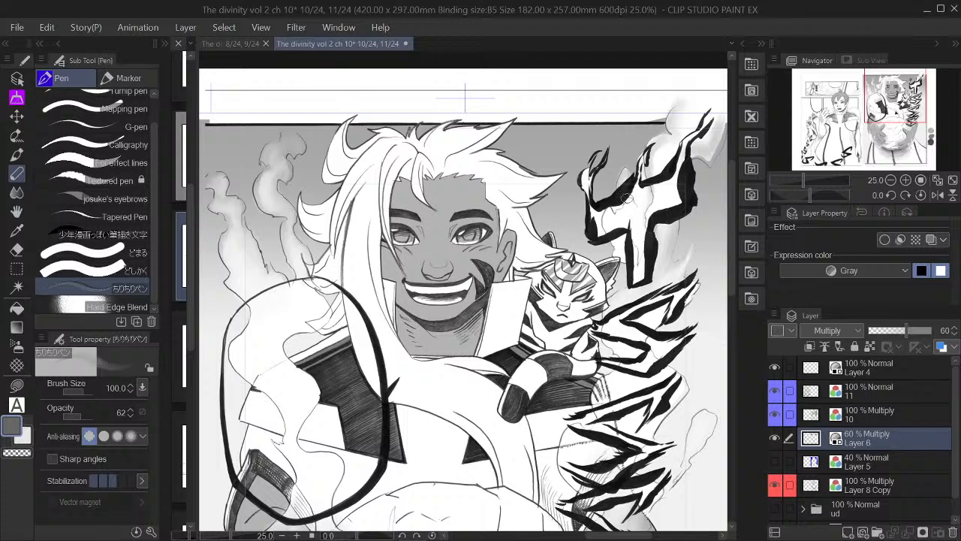
# Add fine grey shading inside the cross-shaped lettering and around its stem, varying the brush size between 15 and 60
pyautogui.press('[')
pyautogui.press('[')
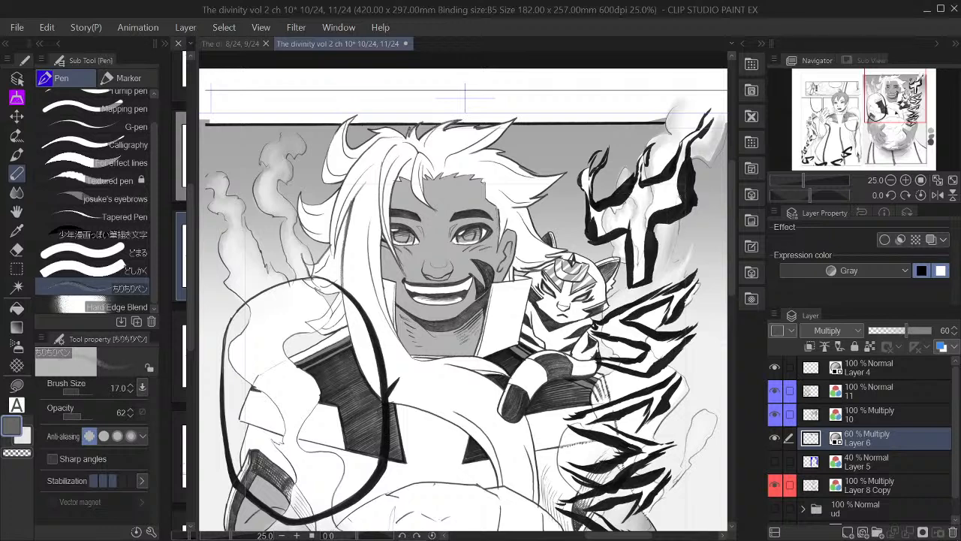
pyautogui.press(']')
pyautogui.press(']')
pyautogui.press(']')
pyautogui.press('[')
pyautogui.press('[')
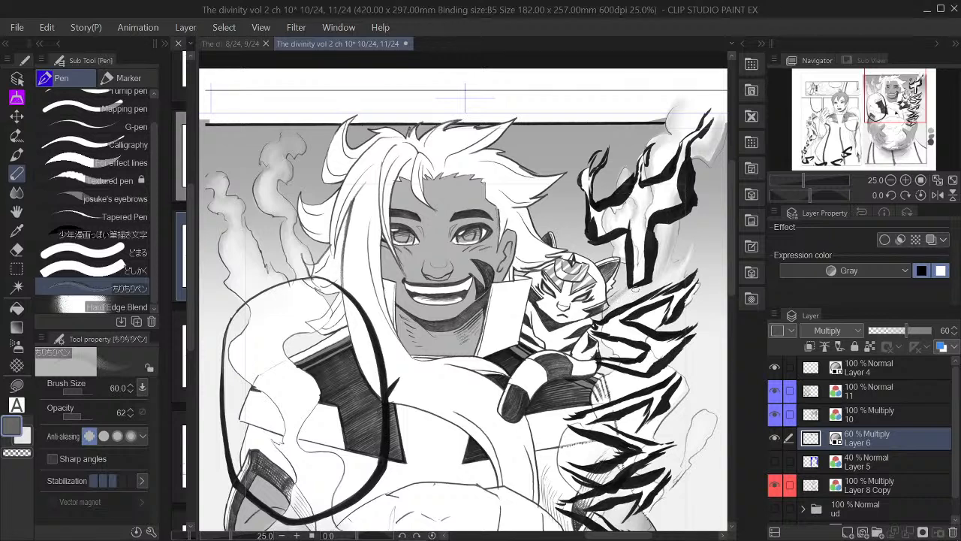
pyautogui.press(']')
pyautogui.press(']')
pyautogui.press('[')
pyautogui.press('[')
pyautogui.press('[')
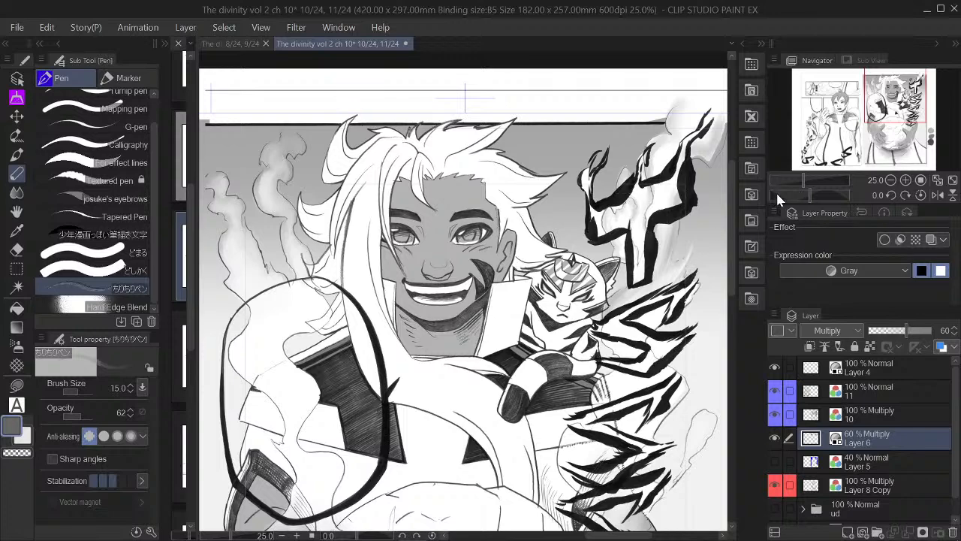
# Shade the flame between the cross-shaped lettering and the upper jagged lettering beside the tiger cub, working up to brush size 150
pyautogui.moveTo(681, 332); pyautogui.dragTo(568, 271)
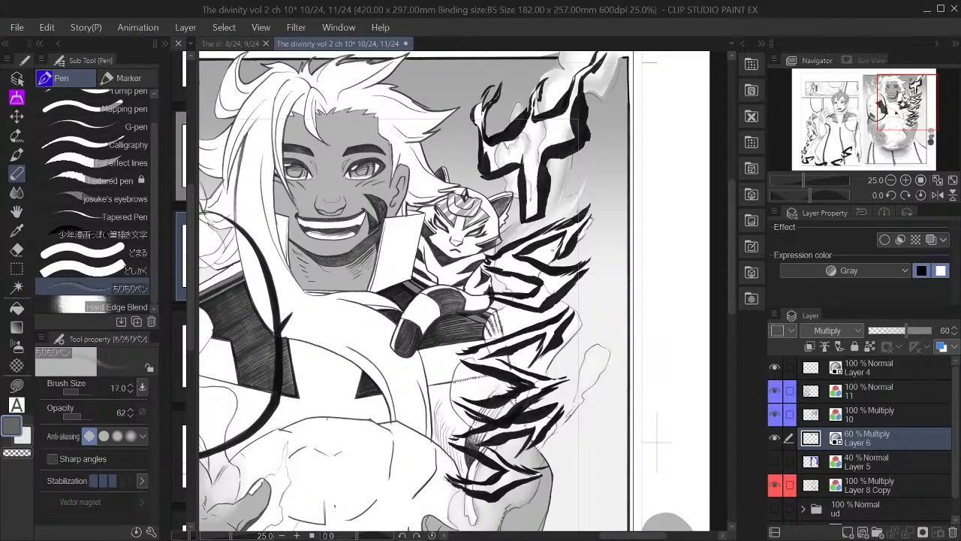
pyautogui.press(']')
pyautogui.press(']')
pyautogui.press(']')
pyautogui.press(']')
pyautogui.press(']')
pyautogui.press(']')
pyautogui.press(']')
pyautogui.press(']')
pyautogui.press(']')
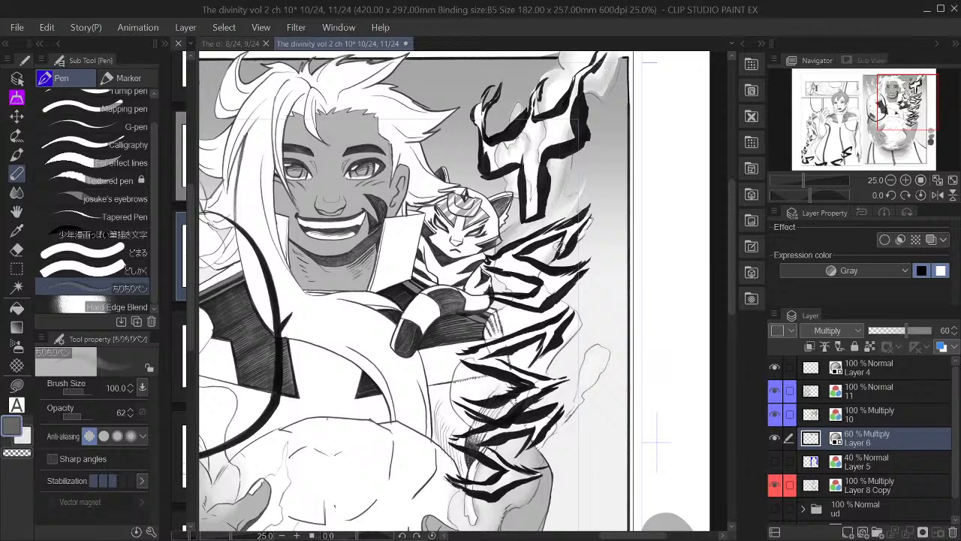
pyautogui.press('[')
pyautogui.press('[')
pyautogui.press('[')
pyautogui.press('[')
pyautogui.press('[')
pyautogui.press('[')
pyautogui.press('[')
pyautogui.press(']')
pyautogui.press(']')
pyautogui.press(']')
pyautogui.press(']')
pyautogui.press(']')
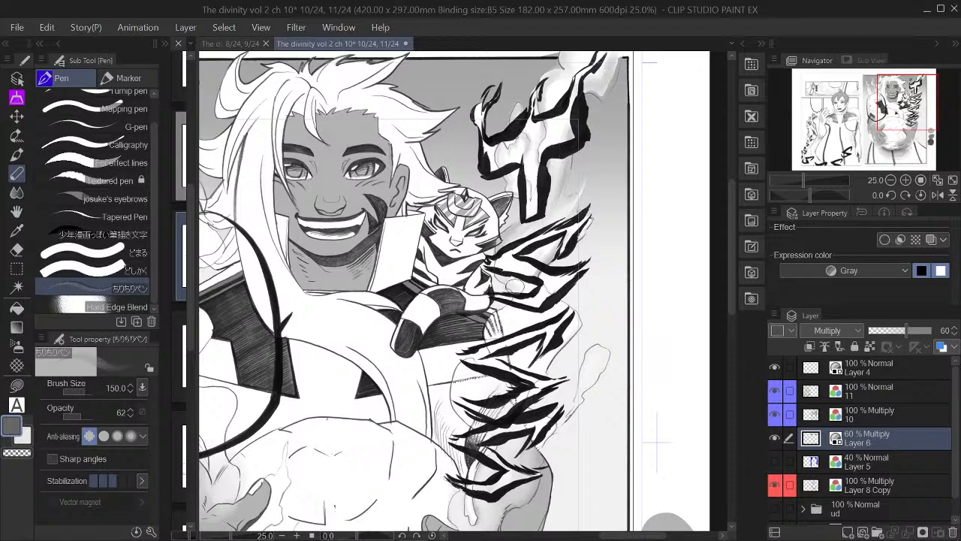
# Add grey tone inside and beneath the upper jagged lettering near the tiger cub's paw, working up to brush size 200
pyautogui.press('[')
pyautogui.press('[')
pyautogui.press('[')
pyautogui.press('[')
pyautogui.press(']')
pyautogui.press(']')
pyautogui.press(']')
pyautogui.press(']')
pyautogui.press(']')
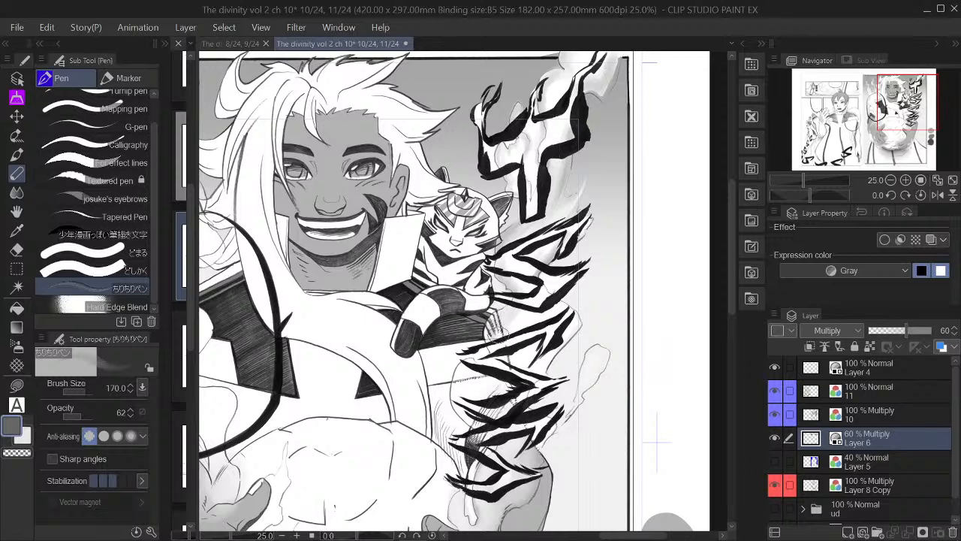
pyautogui.press('[')
pyautogui.press('[')
pyautogui.press('[')
pyautogui.press('[')
pyautogui.press(']')
pyautogui.press(']')
pyautogui.press(']')
pyautogui.press(']')
pyautogui.press(']')
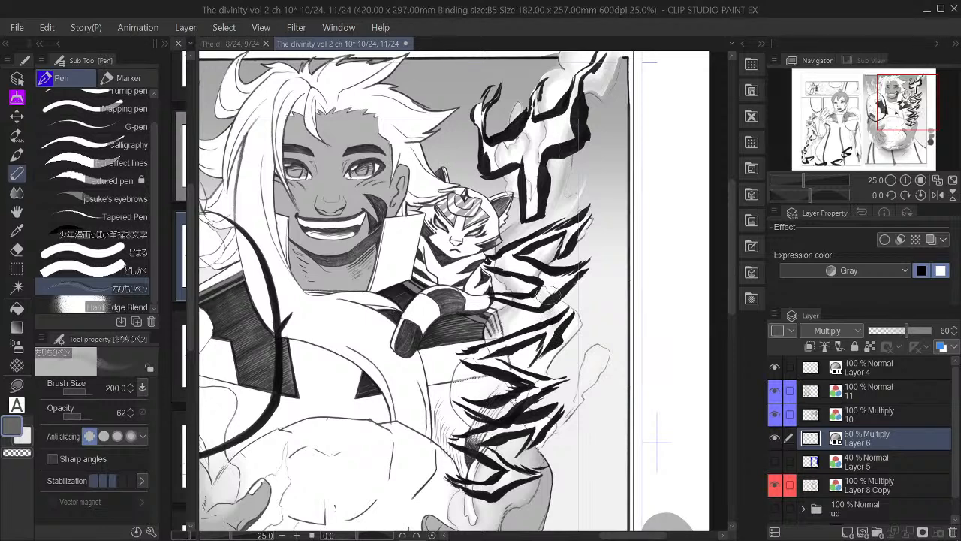
# Refine the grey flame shading along the edges of the upper jagged lettering with progressively smaller strokes, down to brush size 50
pyautogui.press('[')
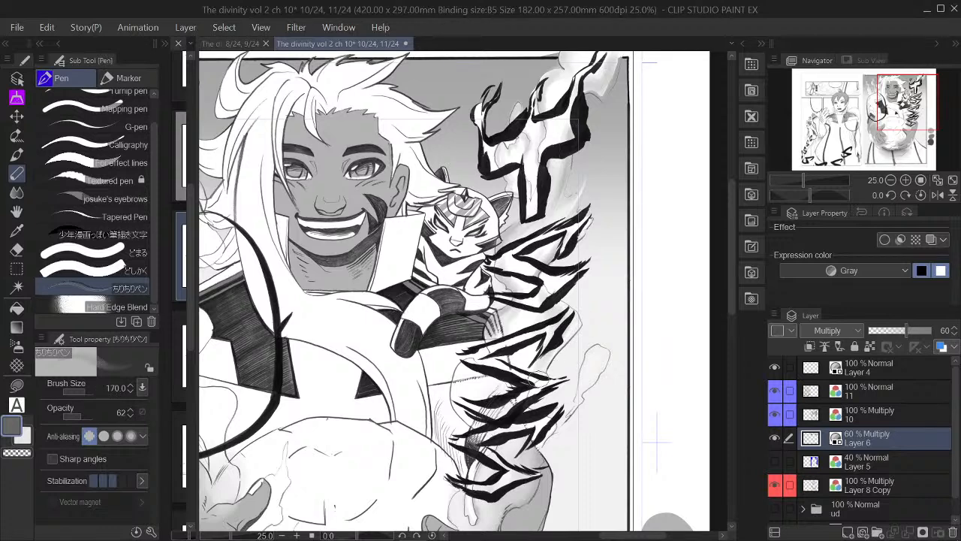
pyautogui.press('[')
pyautogui.press('[')
pyautogui.press('[')
pyautogui.press('[')
pyautogui.press(']')
pyautogui.press(']')
pyautogui.press(']')
pyautogui.press('[')
pyautogui.press('[')
pyautogui.press('[')
pyautogui.press('[')
pyautogui.press('[')
pyautogui.press('[')
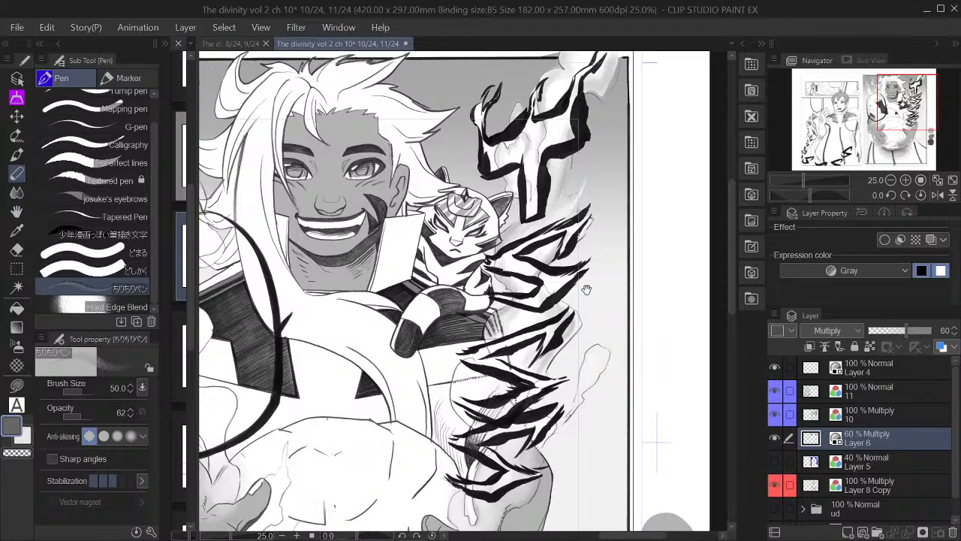
# Shade the flame around the lower jagged lettering over the figure's arm, enlarging the brush to 200
pyautogui.moveTo(583, 360); pyautogui.dragTo(593, 301)
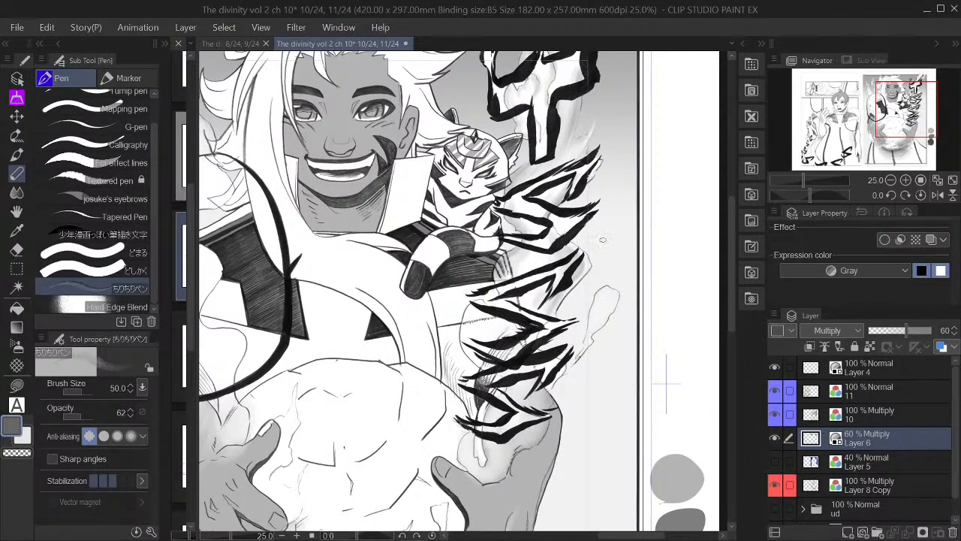
pyautogui.press(']')
pyautogui.press(']')
pyautogui.press(']')
pyautogui.press(']')
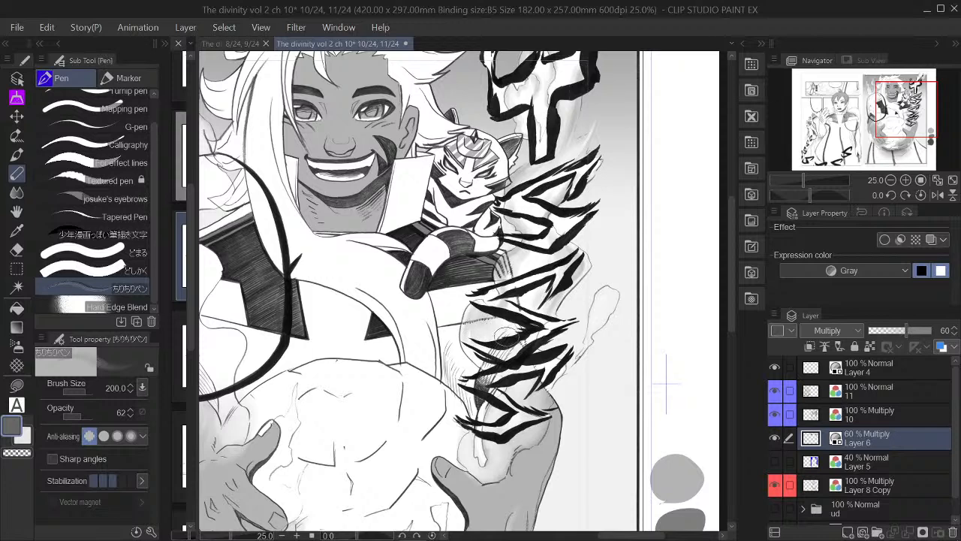
# Shade the small separate flame wisp beside the lower jagged lettering with grey strokes, reducing the brush size to 70
pyautogui.press('[')
pyautogui.press('[')
pyautogui.press('[')
pyautogui.press('[')
pyautogui.press('[')
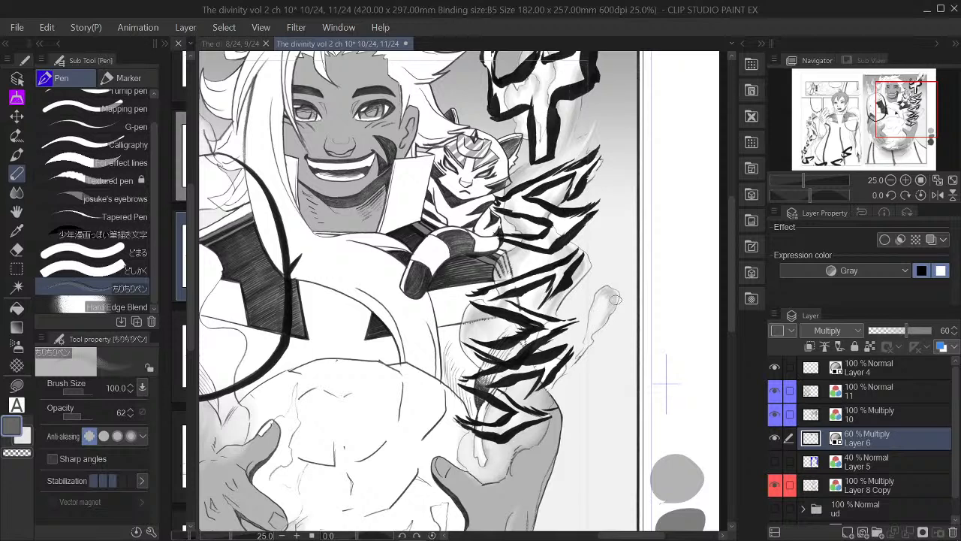
pyautogui.press(']')
pyautogui.press(']')
pyautogui.moveTo(605, 297)
pyautogui.mouseDown()
pyautogui.moveTo(602, 313)
pyautogui.moveTo(606, 297)
pyautogui.mouseUp()
pyautogui.press('[')
pyautogui.press('[')
pyautogui.press('[')
pyautogui.moveTo(603, 296)
pyautogui.mouseDown()
pyautogui.moveTo(593, 359)
pyautogui.moveTo(599, 326)
pyautogui.moveTo(592, 335)
pyautogui.mouseUp()
pyautogui.press('[')
pyautogui.press('[')
pyautogui.press('[')
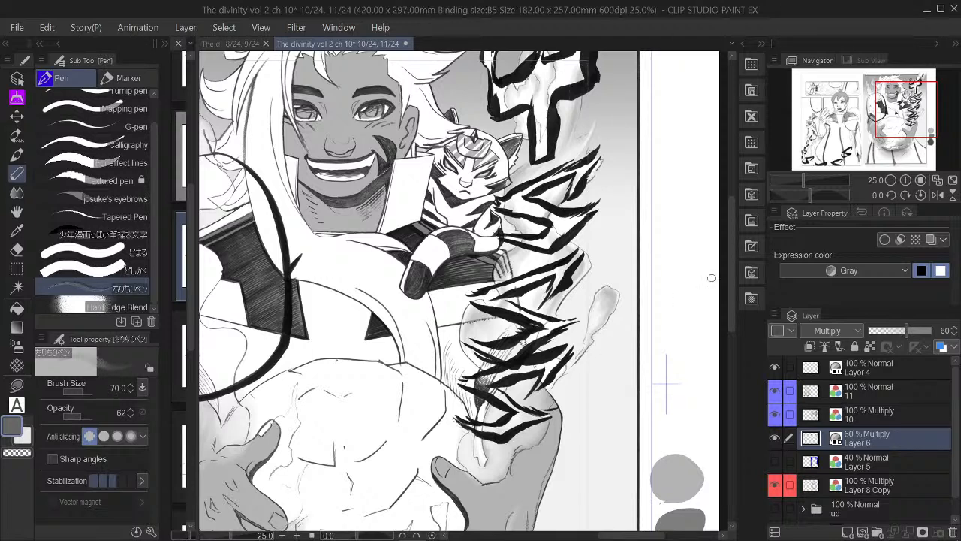
# Shade the flame edges on the figure's forearm beneath the lower jagged lettering, varying the brush size and finishing at 30
pyautogui.moveTo(726, 235); pyautogui.dragTo(730, 262)
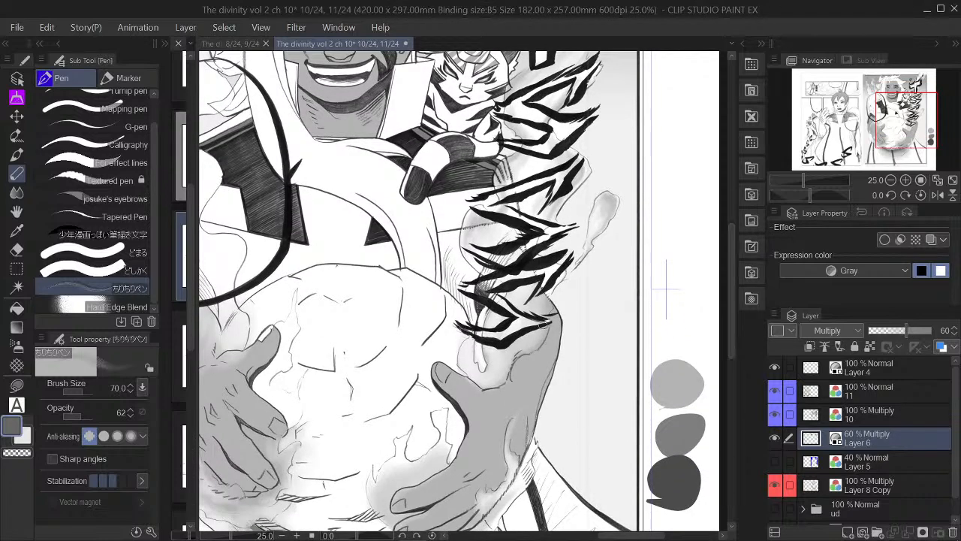
pyautogui.press(']')
pyautogui.press(']')
pyautogui.press(']')
pyautogui.press(']')
pyautogui.press('[')
pyautogui.press('[')
pyautogui.press('[')
pyautogui.press('[')
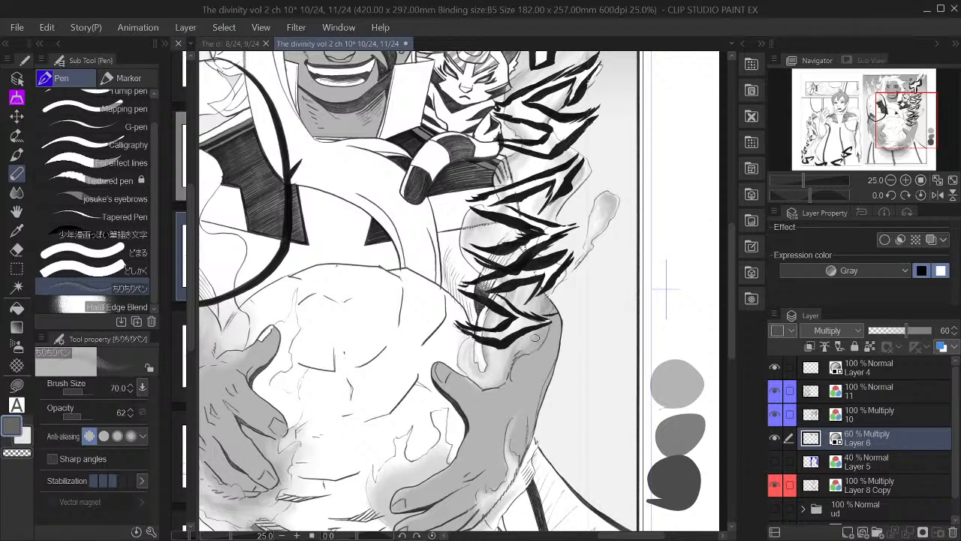
pyautogui.press('[')
pyautogui.press('[')
# Shade the flame rising over the sphere beside the hand below the jagged lettering, reducing the brush from size 170 to 100
pyautogui.moveTo(895, 126); pyautogui.dragTo(886, 119)
pyautogui.moveTo(916, 88); pyautogui.dragTo(918, 78)
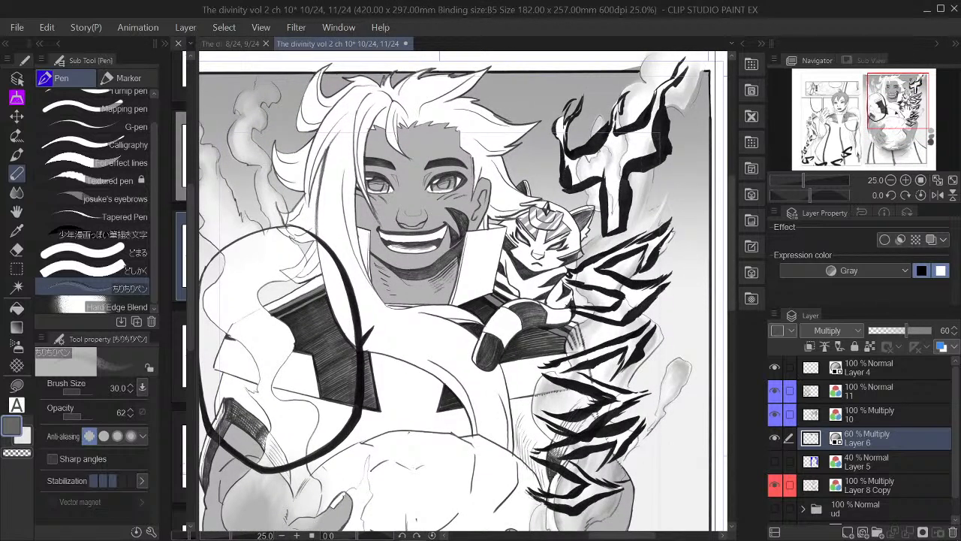
pyautogui.moveTo(902, 108); pyautogui.dragTo(906, 133)
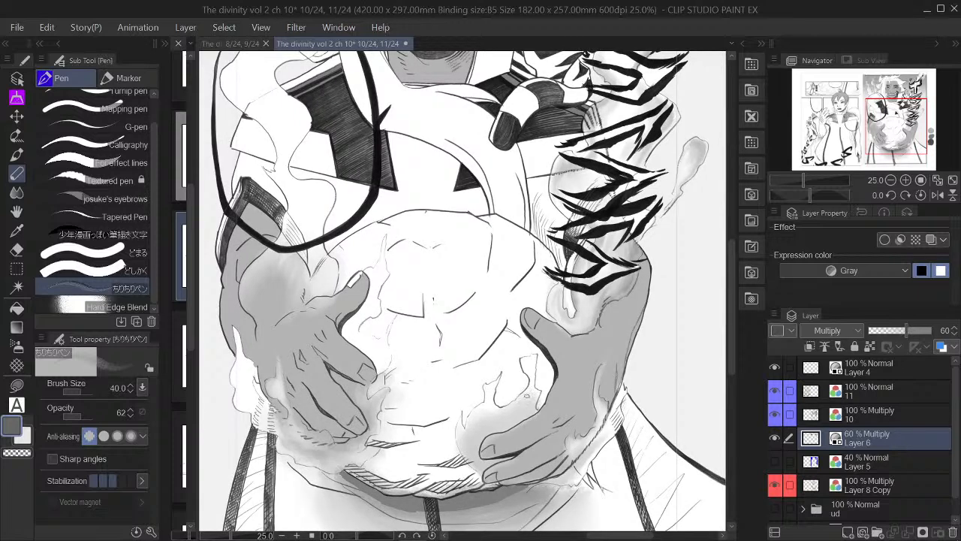
pyautogui.press(']')
pyautogui.press(']')
pyautogui.press(']')
pyautogui.press(']')
pyautogui.press(']')
pyautogui.press(']')
pyautogui.press(']')
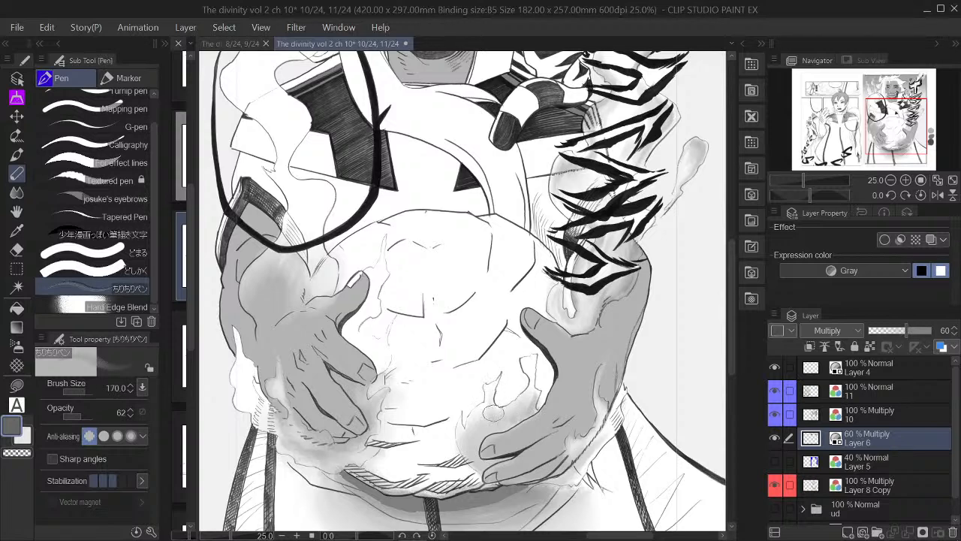
pyautogui.moveTo(489, 428); pyautogui.dragTo(482, 429)
pyautogui.press(']')
pyautogui.press(']')
pyautogui.press('[')
pyautogui.press('[')
pyautogui.moveTo(464, 427)
pyautogui.mouseDown()
pyautogui.moveTo(473, 469)
pyautogui.moveTo(481, 464)
pyautogui.mouseUp()
pyautogui.press('[')
pyautogui.press('[')
pyautogui.press('[')
pyautogui.moveTo(496, 462)
pyautogui.mouseDown()
pyautogui.moveTo(507, 459)
pyautogui.moveTo(469, 460)
pyautogui.mouseUp()
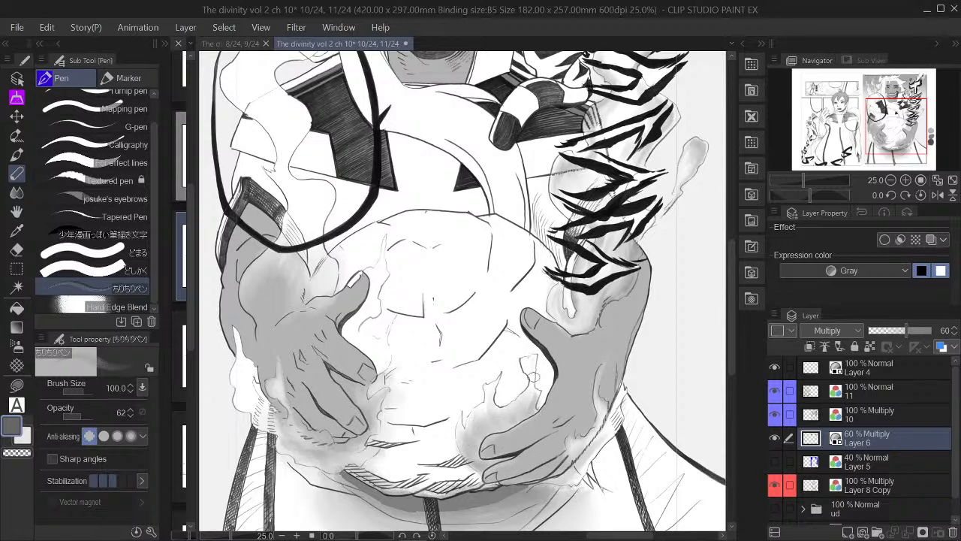
# Refine the small flame tip above that hand with progressively finer grey strokes, down to brush size 25
pyautogui.press('[')
pyautogui.press('[')
pyautogui.press(']')
pyautogui.press(']')
pyautogui.press('[')
pyautogui.press('[')
pyautogui.press('[')
pyautogui.press('[')
pyautogui.press('[')
pyautogui.press('[')
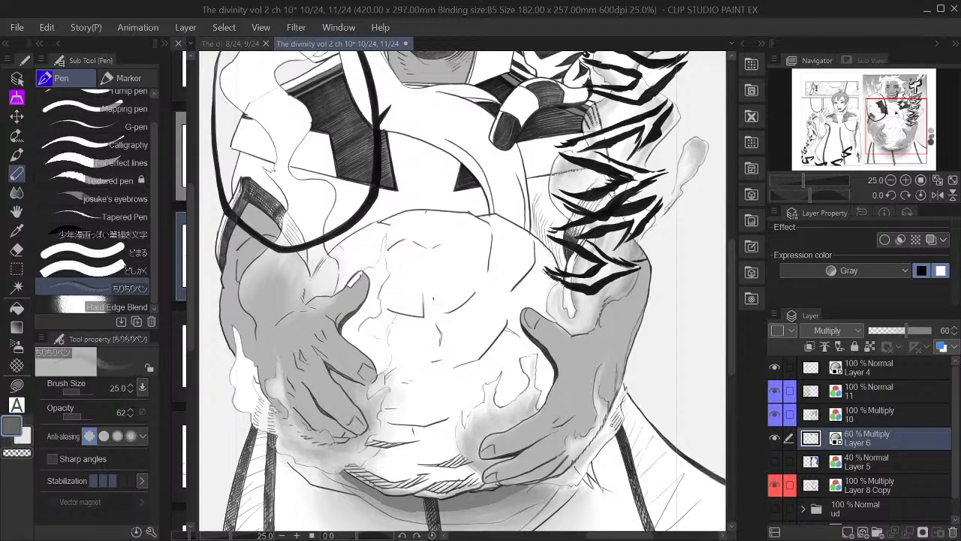
# Shade the flame along the outer wrist of the same hand, using brush size 100 and then 60
pyautogui.press(']')
pyautogui.press(']')
pyautogui.press(']')
pyautogui.press(']')
pyautogui.press(']')
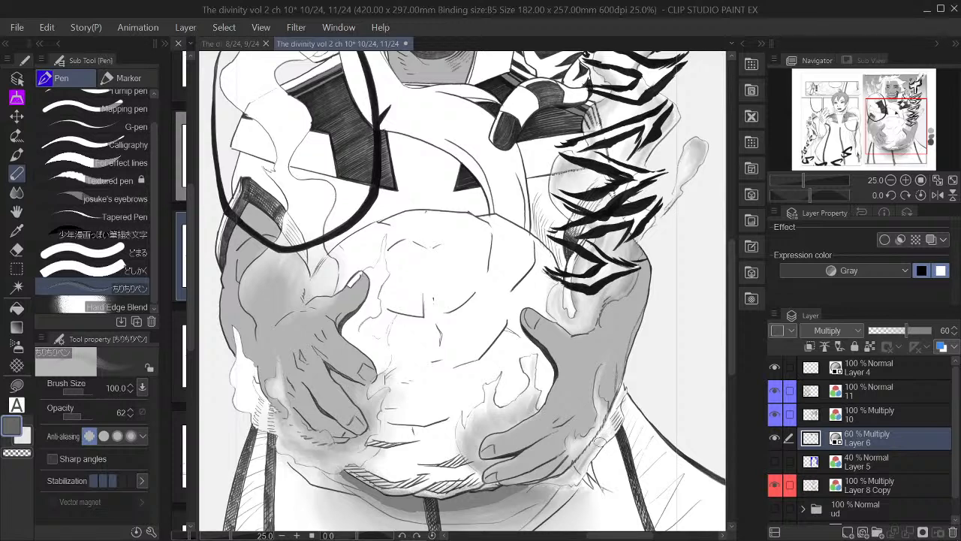
pyautogui.press('[')
pyautogui.press('[')
pyautogui.press('[')
# Bring the upper part of page 10 into view and collapse the brush settings palettes to widen the canvas
pyautogui.scroll(3, 735, 381)
pyautogui.scroll(-6, 734, 380)
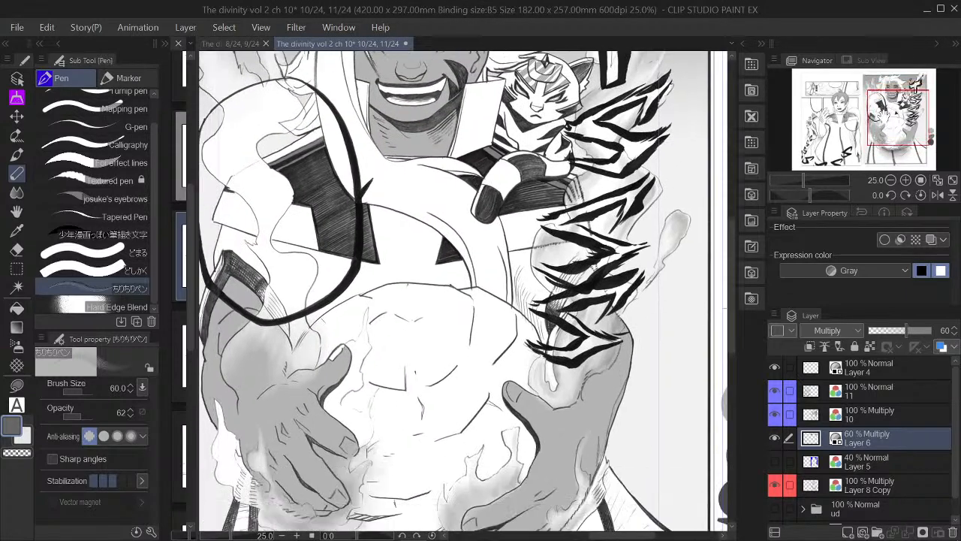
pyautogui.moveTo(481, 278); pyautogui.dragTo(595, 431)
pyautogui.moveTo(481, 248); pyautogui.dragTo(613, 481)
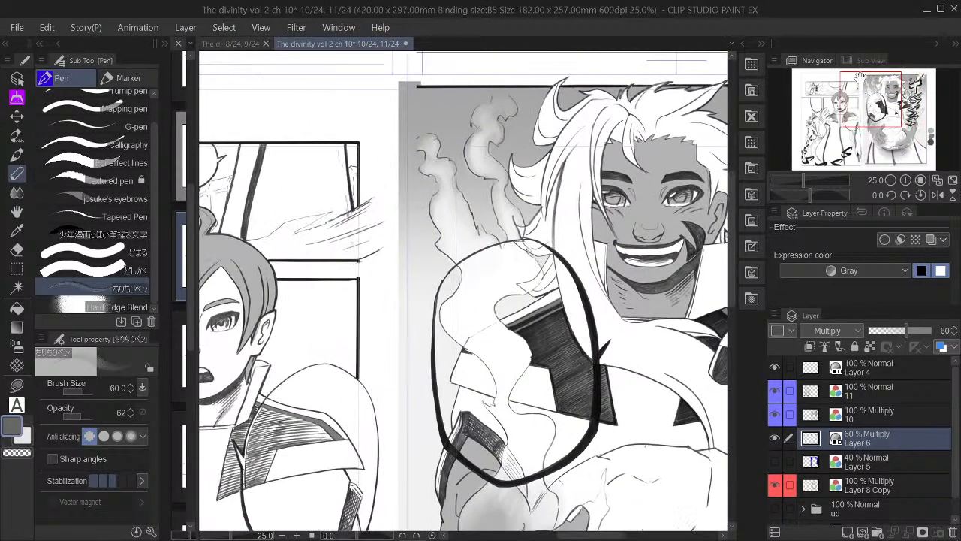
pyautogui.moveTo(860, 76); pyautogui.dragTo(881, 77)
pyautogui.moveTo(466, 293); pyautogui.dragTo(429, 289)
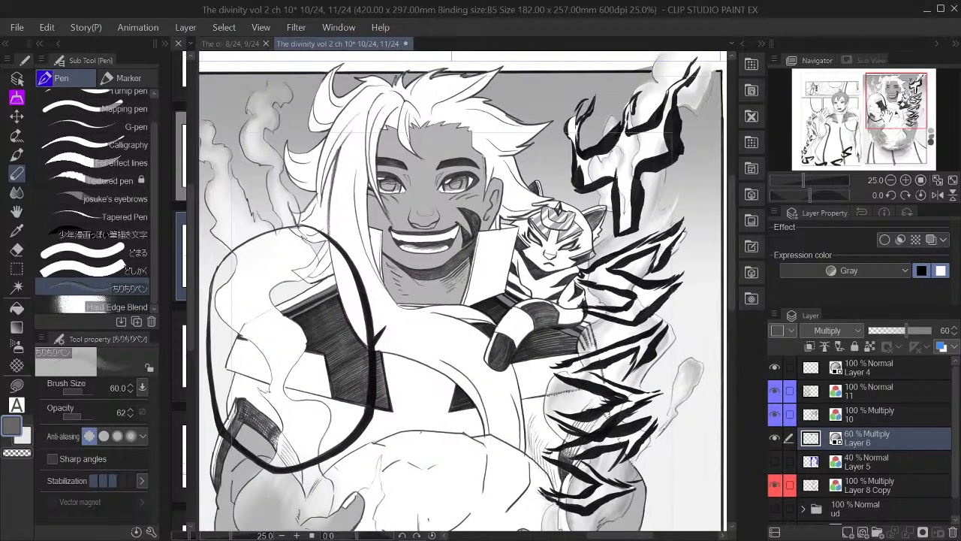
pyautogui.moveTo(892, 96); pyautogui.dragTo(891, 96)
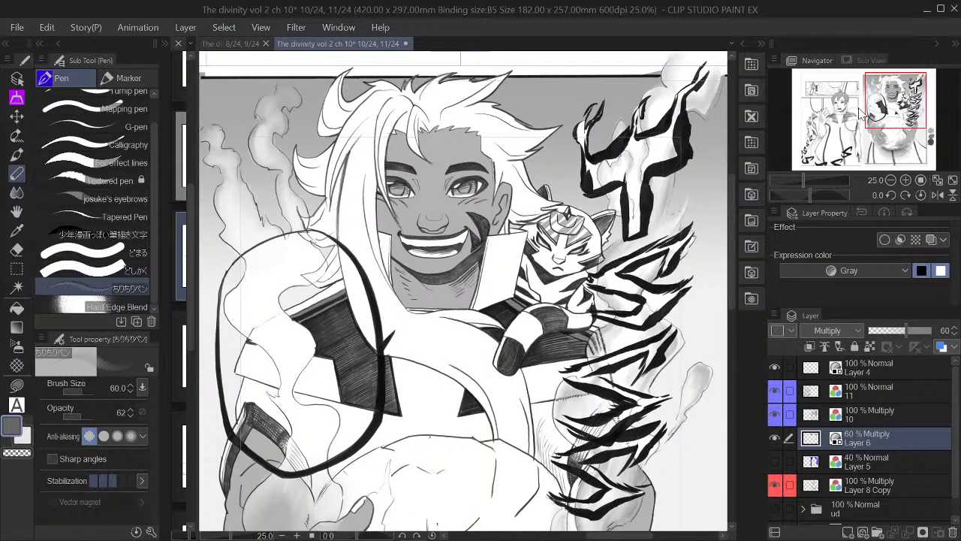
pyautogui.click(55, 44)
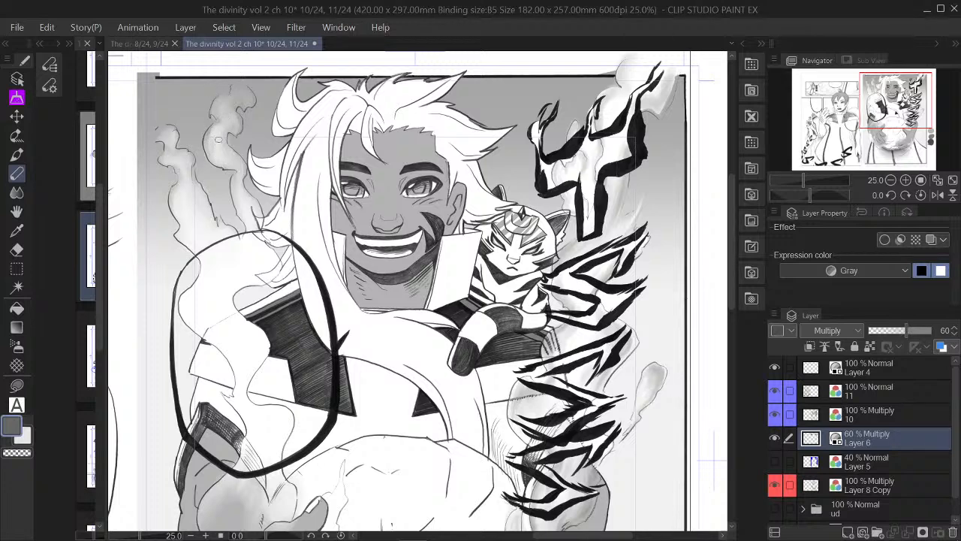
# Shade the smoke wisps beside the figure's hair and the smoke column crossing the circled shoulder with grey strokes
pyautogui.moveTo(227, 87)
pyautogui.mouseDown()
pyautogui.moveTo(231, 139)
pyautogui.moveTo(216, 163)
pyautogui.mouseUp()
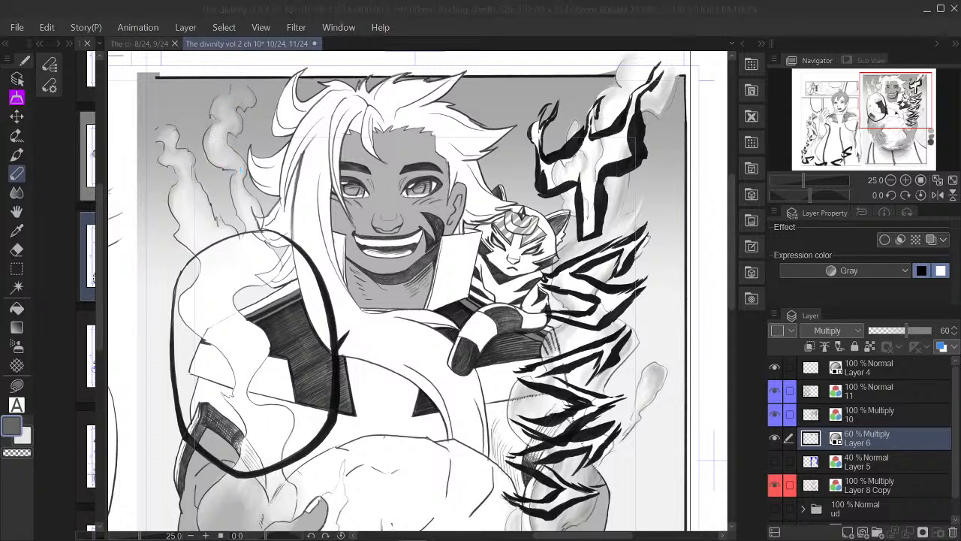
pyautogui.click(221, 155)
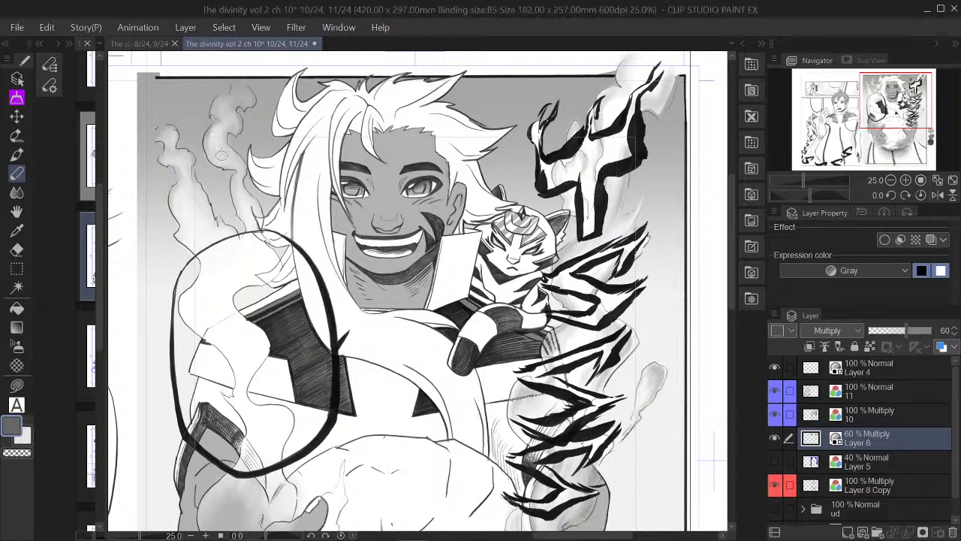
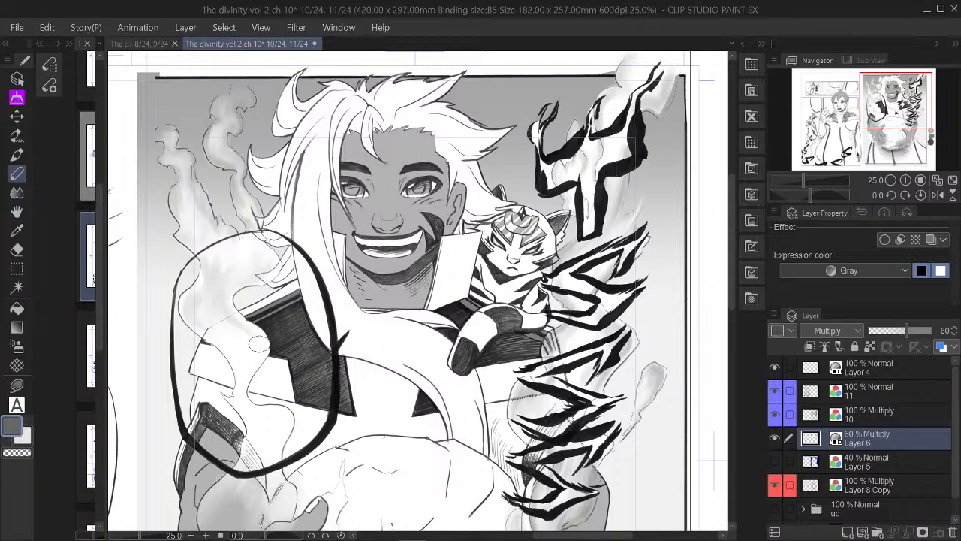
pyautogui.moveTo(262, 336)
pyautogui.mouseDown()
pyautogui.moveTo(269, 354)
pyautogui.moveTo(249, 380)
pyautogui.mouseUp()
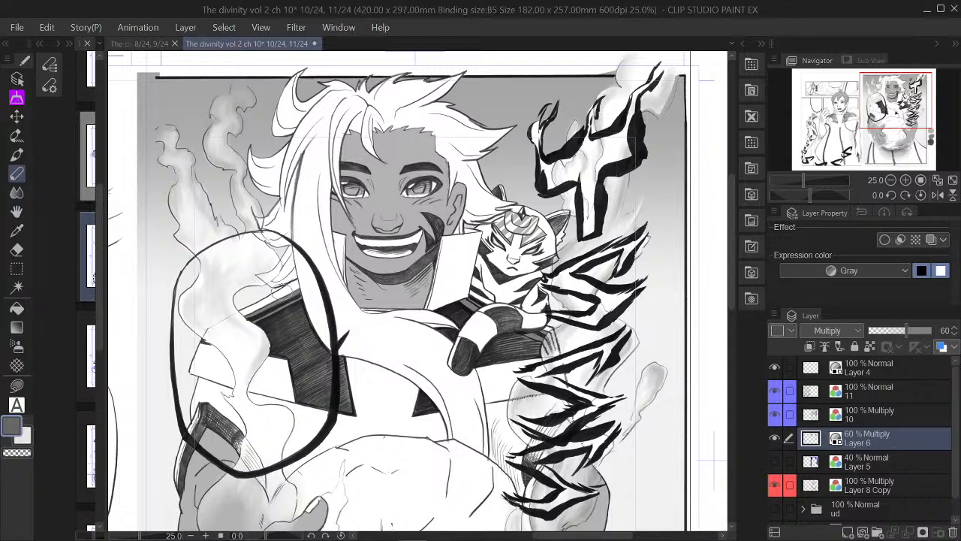
pyautogui.press(']')
pyautogui.press(']')
pyautogui.press(']')
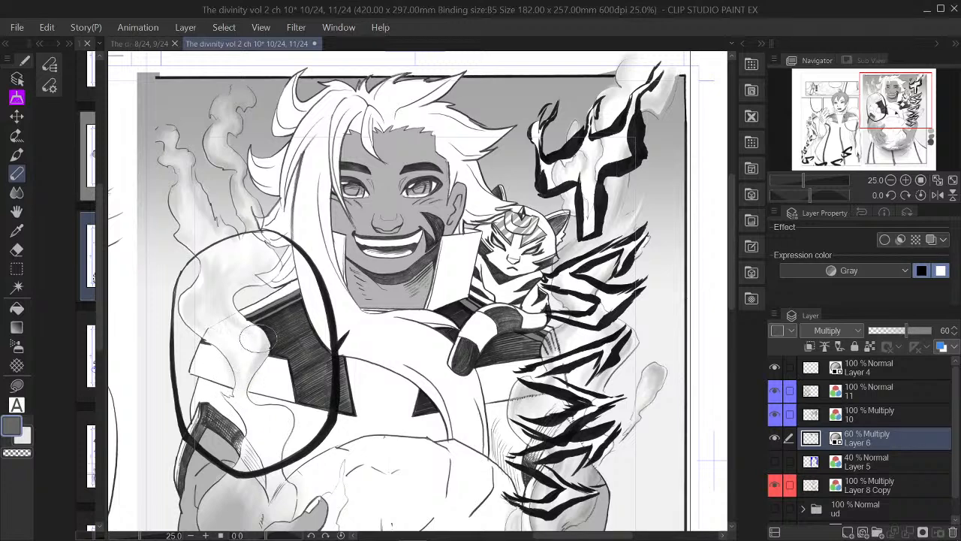
pyautogui.press('[')
pyautogui.press('[')
pyautogui.moveTo(259, 350)
pyautogui.mouseDown()
pyautogui.moveTo(251, 370)
pyautogui.moveTo(247, 354)
pyautogui.moveTo(240, 391)
pyautogui.mouseUp()
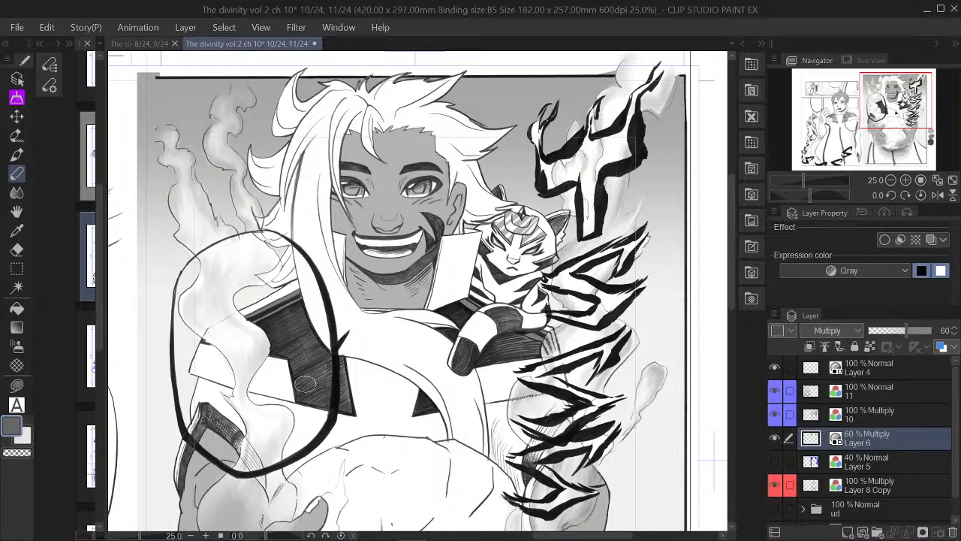
# Shade the smoke over the forearm below the circled shoulder, undoing the last stroke
pyautogui.moveTo(538, 398); pyautogui.dragTo(536, 279)
pyautogui.moveTo(529, 346); pyautogui.dragTo(525, 319)
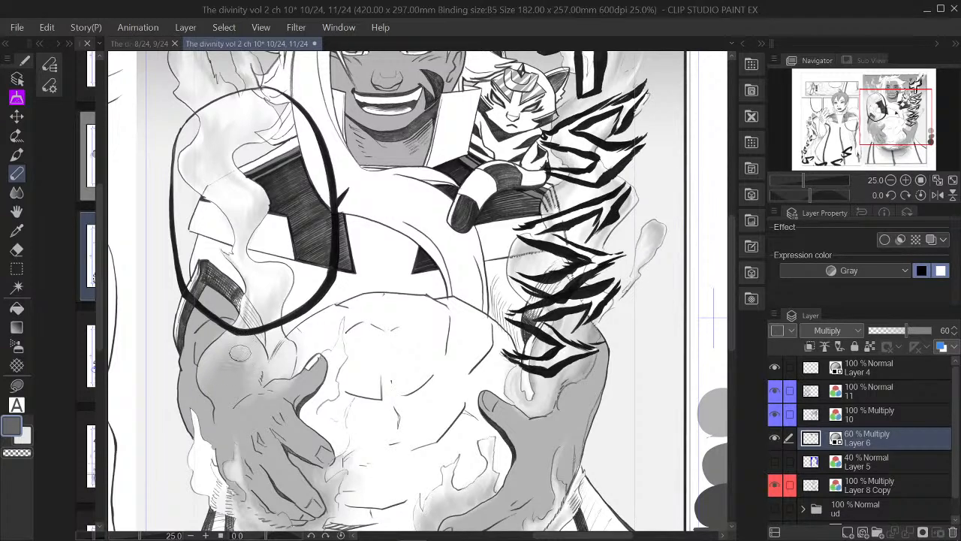
pyautogui.moveTo(236, 346)
pyautogui.mouseDown()
pyautogui.moveTo(220, 384)
pyautogui.moveTo(219, 361)
pyautogui.moveTo(256, 317)
pyautogui.moveTo(231, 368)
pyautogui.moveTo(220, 366)
pyautogui.moveTo(239, 334)
pyautogui.moveTo(205, 391)
pyautogui.moveTo(256, 301)
pyautogui.moveTo(243, 334)
pyautogui.moveTo(265, 312)
pyautogui.moveTo(269, 350)
pyautogui.moveTo(266, 324)
pyautogui.moveTo(253, 399)
pyautogui.moveTo(245, 361)
pyautogui.moveTo(242, 382)
pyautogui.moveTo(252, 380)
pyautogui.moveTo(243, 389)
pyautogui.moveTo(258, 403)
pyautogui.moveTo(249, 367)
pyautogui.moveTo(248, 400)
pyautogui.moveTo(266, 412)
pyautogui.moveTo(266, 399)
pyautogui.moveTo(250, 394)
pyautogui.moveTo(266, 408)
pyautogui.moveTo(284, 396)
pyautogui.moveTo(266, 405)
pyautogui.moveTo(237, 392)
pyautogui.moveTo(242, 352)
pyautogui.moveTo(220, 356)
pyautogui.moveTo(217, 387)
pyautogui.mouseUp()
pyautogui.hotkey('ctrl', 'z')
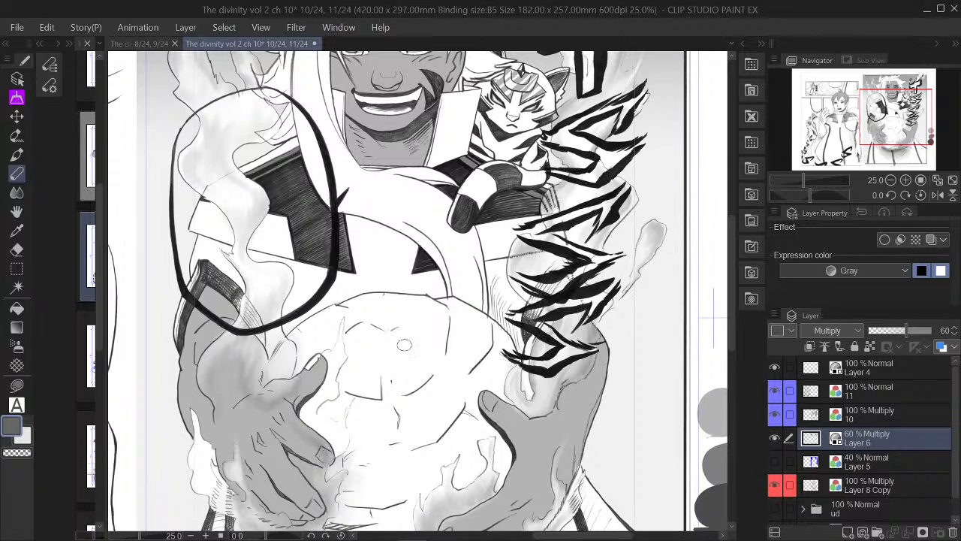
pyautogui.moveTo(382, 442); pyautogui.dragTo(406, 326)
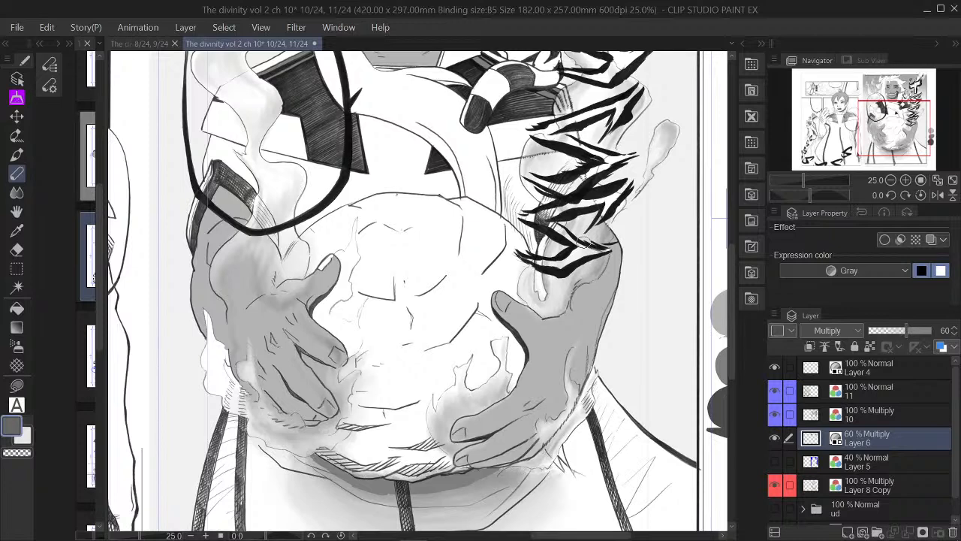
# Sample a lighter grey from the artwork as the drawing colour and switch to the Fill tool
pyautogui.moveTo(884, 131); pyautogui.dragTo(891, 124)
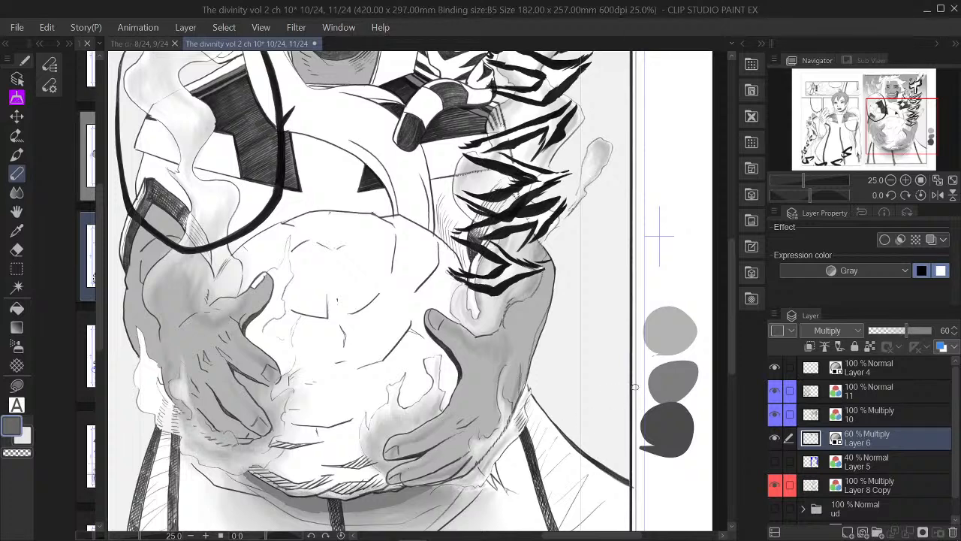
pyautogui.moveTo(902, 126); pyautogui.dragTo(884, 126)
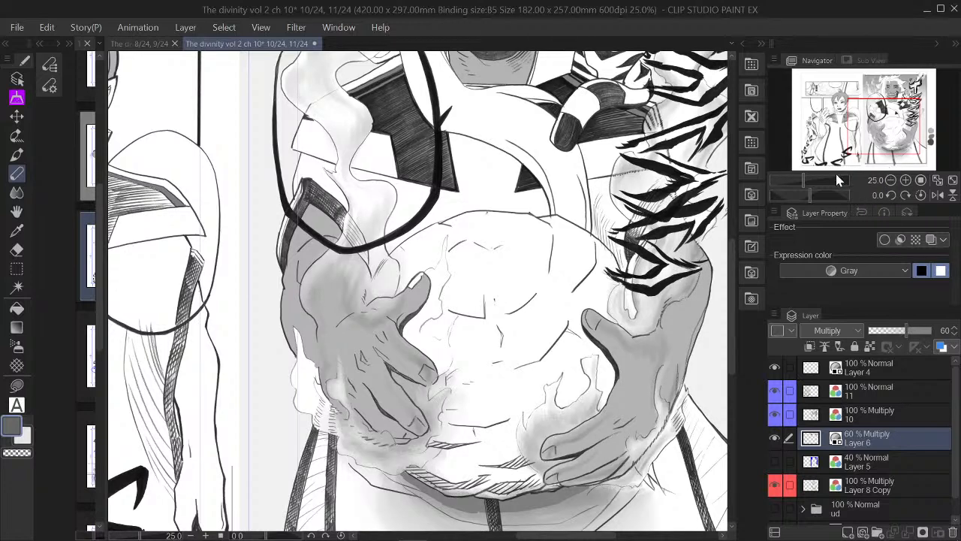
pyautogui.click(891, 180)
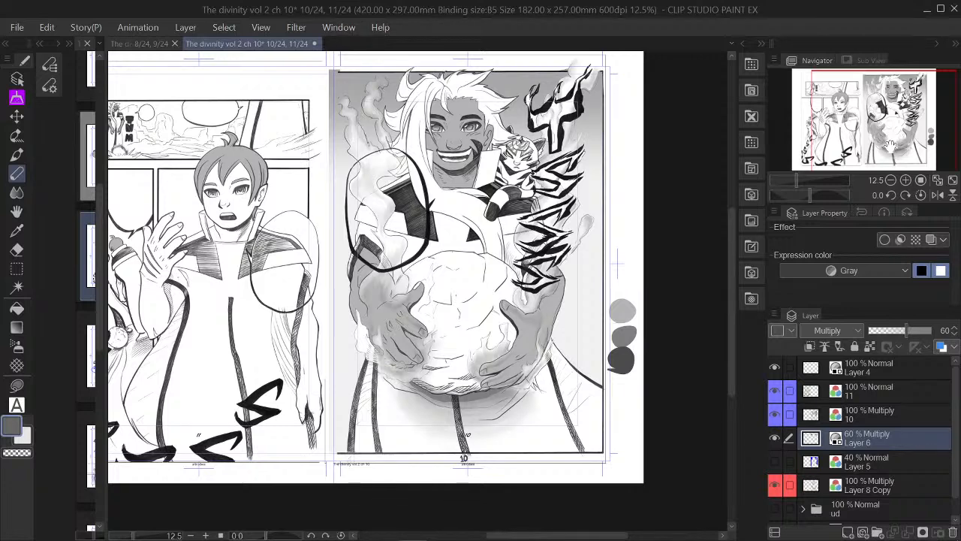
pyautogui.click(906, 180)
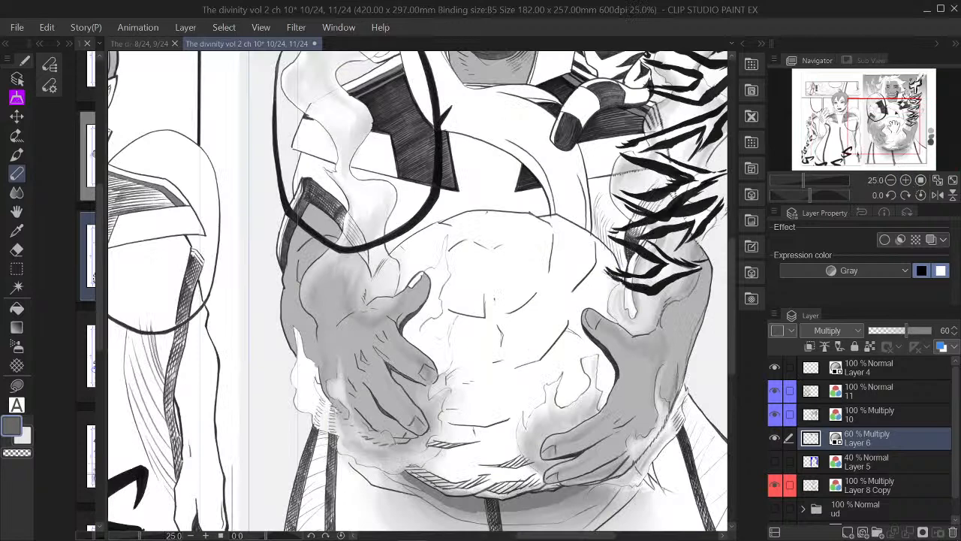
pyautogui.click(894, 128)
pyautogui.moveTo(895, 134); pyautogui.dragTo(897, 135)
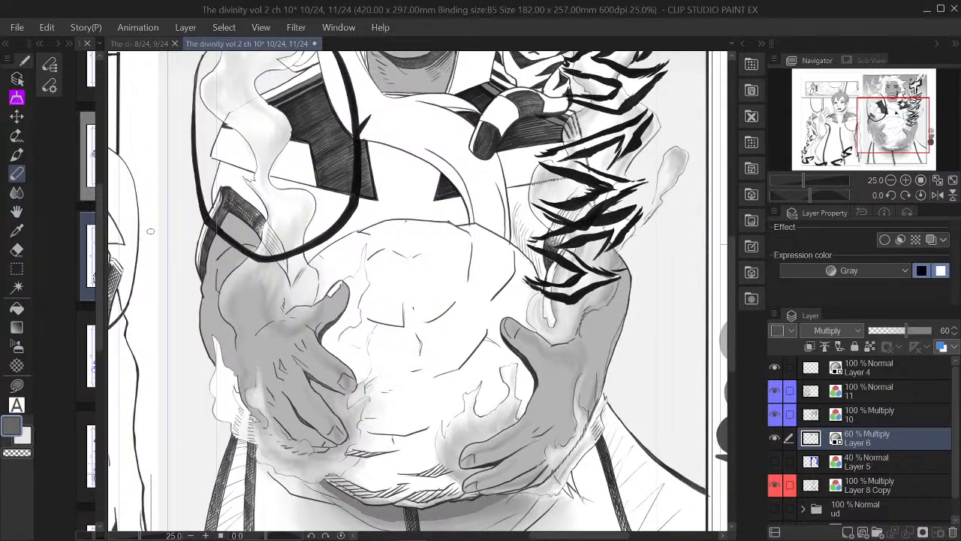
pyautogui.click(17, 230)
pyautogui.click(342, 295)
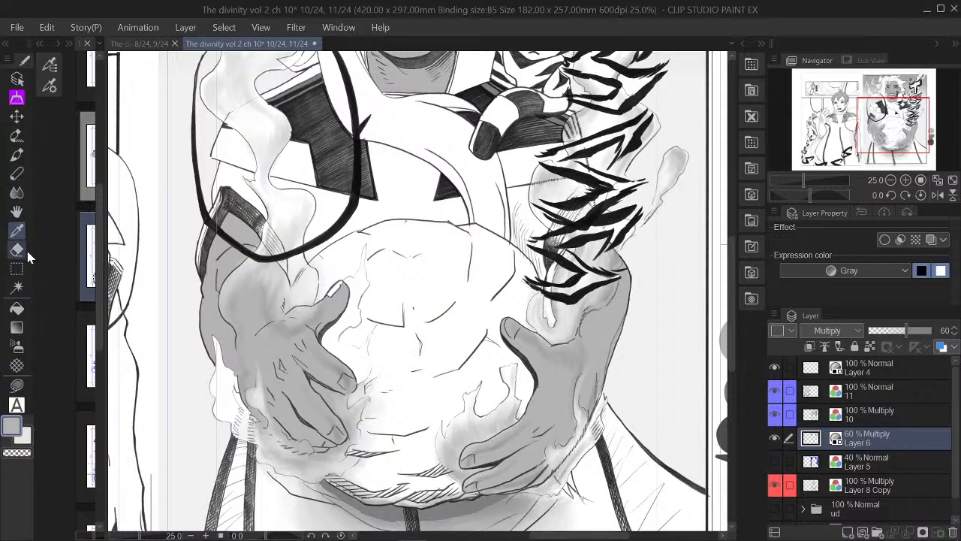
pyautogui.click(16, 312)
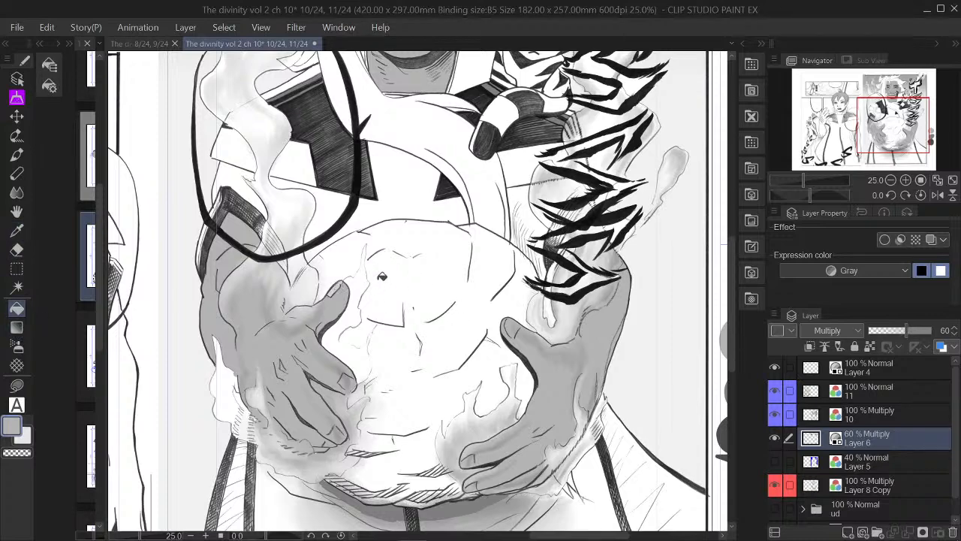
# Examine the overall toning of page 10, including the sphere held between the hands
pyautogui.scroll(-2, 420, 272)
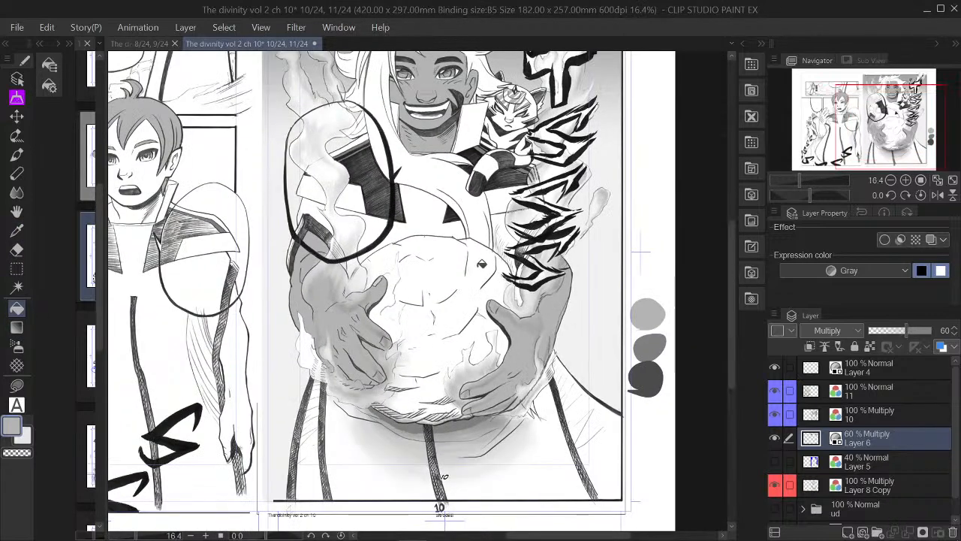
pyautogui.scroll(-1, 526, 297)
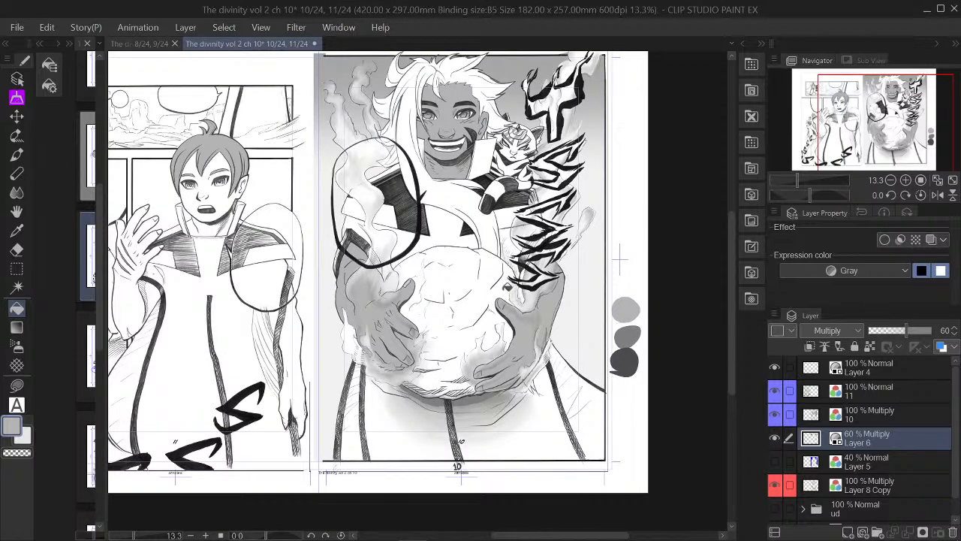
pyautogui.scroll(-1, 528, 307)
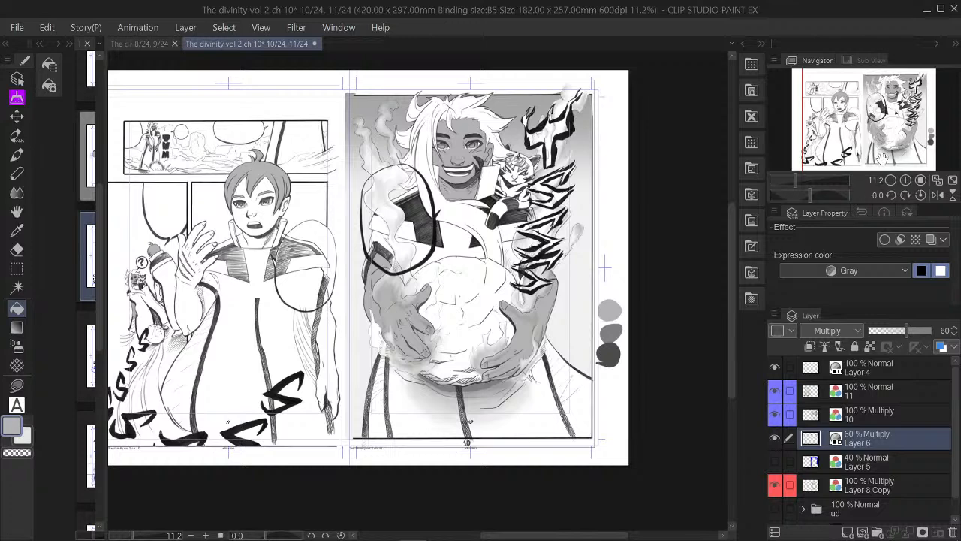
pyautogui.moveTo(892, 126); pyautogui.dragTo(894, 126)
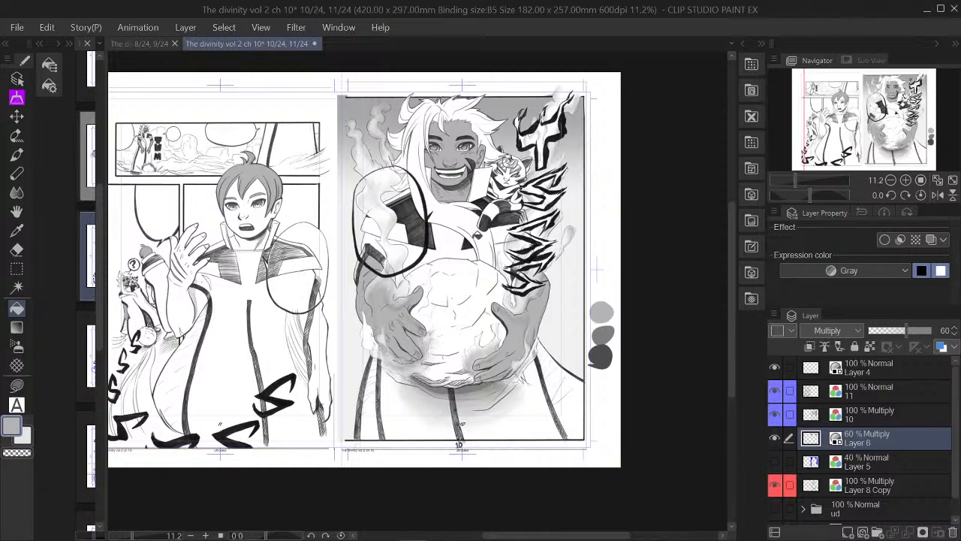
pyautogui.scroll(5, 471, 280)
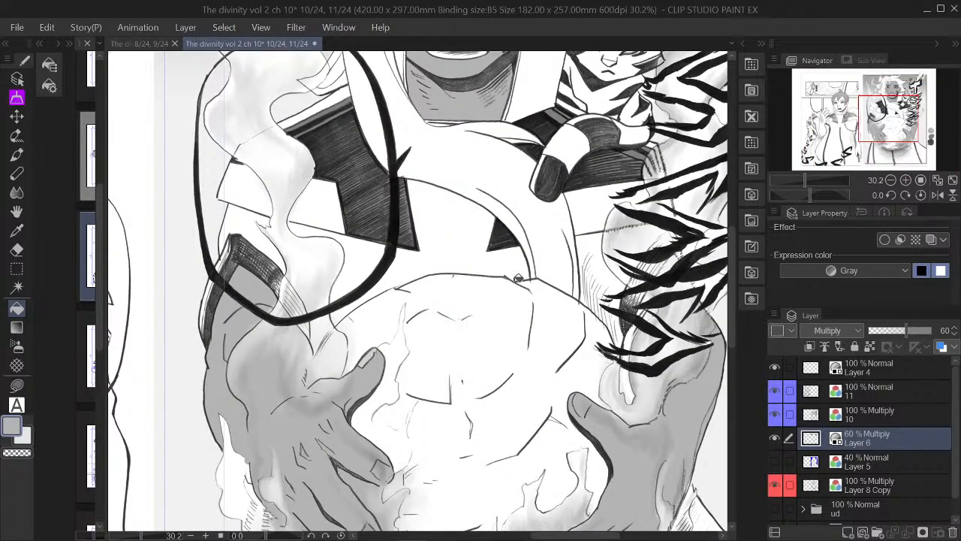
pyautogui.scroll(-1, 542, 293)
pyautogui.scroll(1, 542, 296)
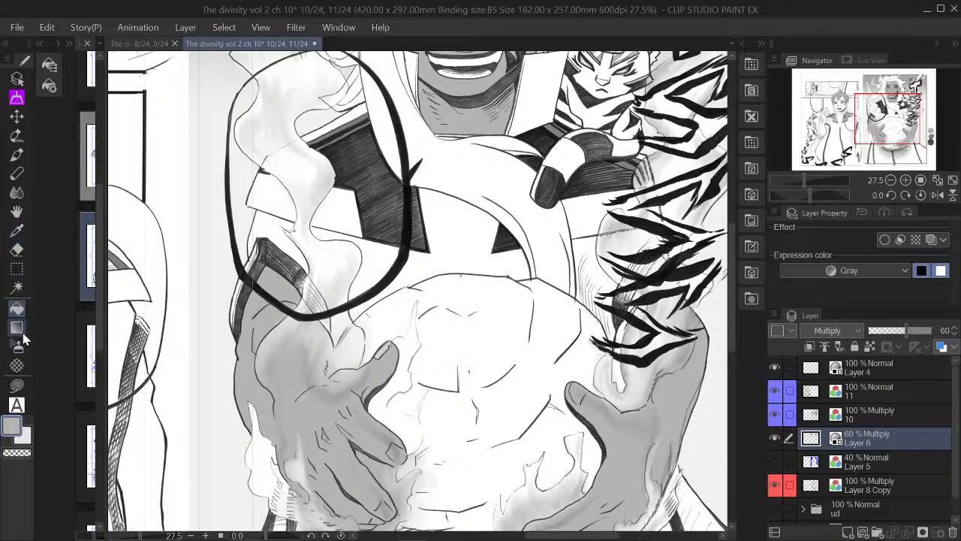
# Lasso-fill a thin grey shadow along the upper outline of the sphere on Layer 6
pyautogui.click(18, 173)
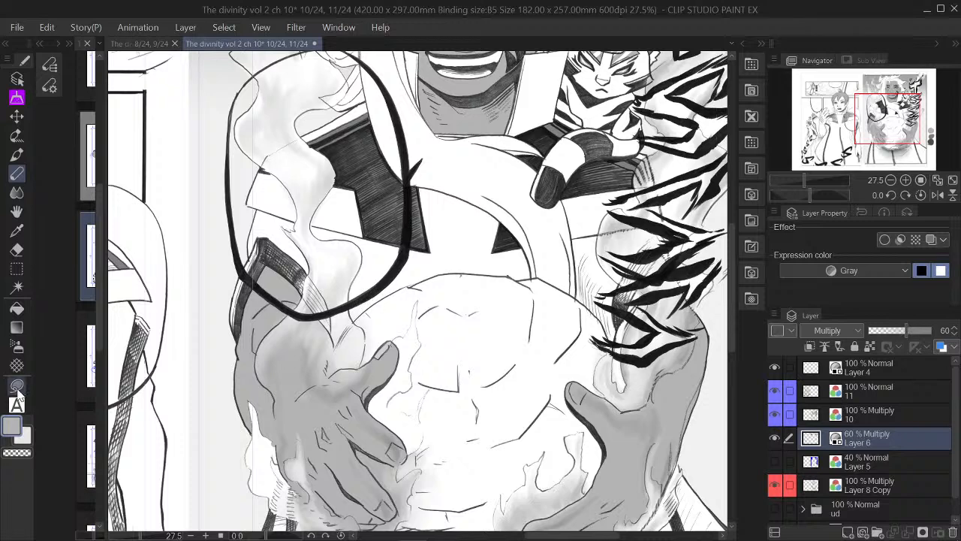
pyautogui.click(17, 154)
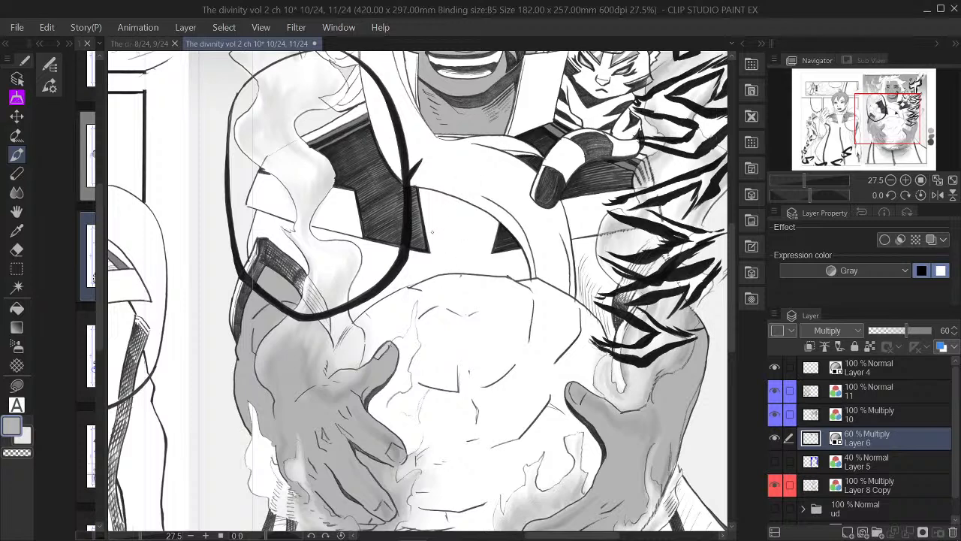
pyautogui.click(16, 385)
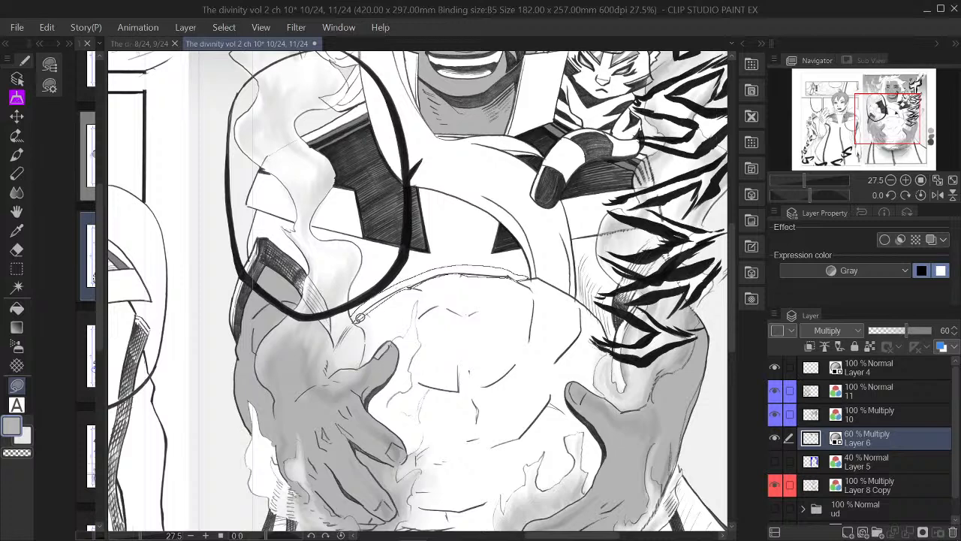
pyautogui.moveTo(356, 319); pyautogui.dragTo(360, 308)
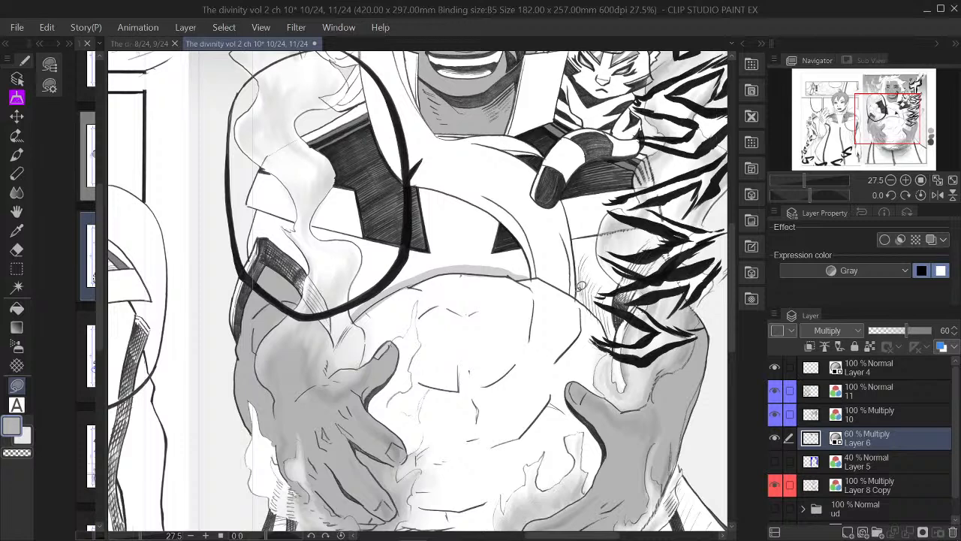
pyautogui.moveTo(533, 272)
pyautogui.mouseDown()
pyautogui.moveTo(590, 295)
pyautogui.moveTo(621, 336)
pyautogui.moveTo(541, 273)
pyautogui.moveTo(648, 314)
pyautogui.moveTo(611, 314)
pyautogui.moveTo(625, 328)
pyautogui.moveTo(610, 310)
pyautogui.moveTo(617, 334)
pyautogui.moveTo(592, 300)
pyautogui.moveTo(608, 330)
pyautogui.moveTo(602, 305)
pyautogui.moveTo(619, 331)
pyautogui.moveTo(652, 294)
pyautogui.mouseUp()
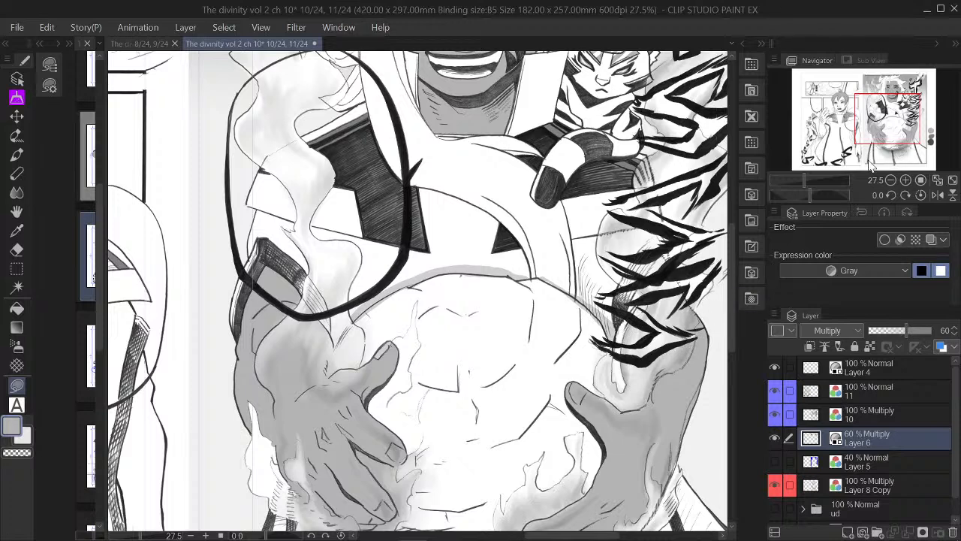
# Rework the grey shadow beneath the sphere using the Real G-Pen and the ちりちりペン at size 150 with transparent colour
pyautogui.press('p')
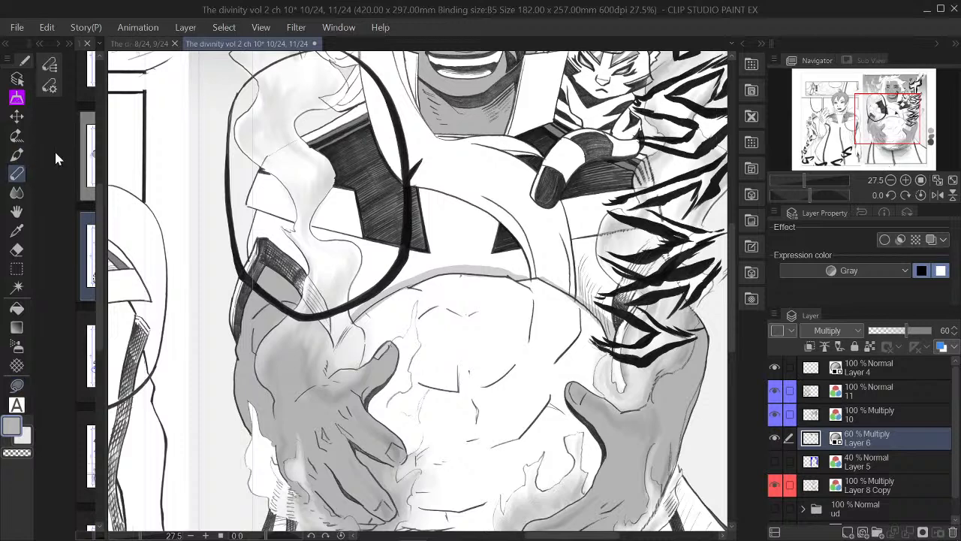
pyautogui.click(49, 66)
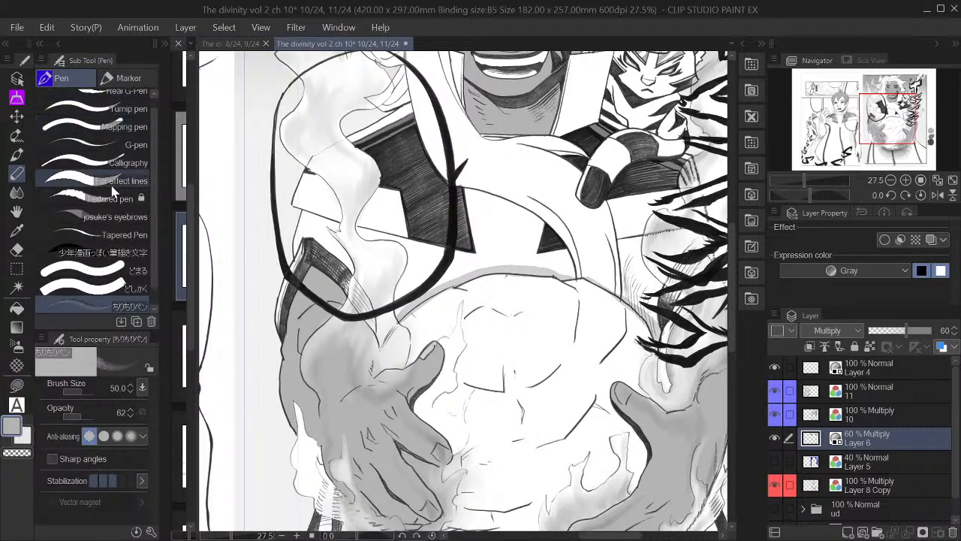
pyautogui.scroll(1, 149, 139)
pyautogui.click(120, 94)
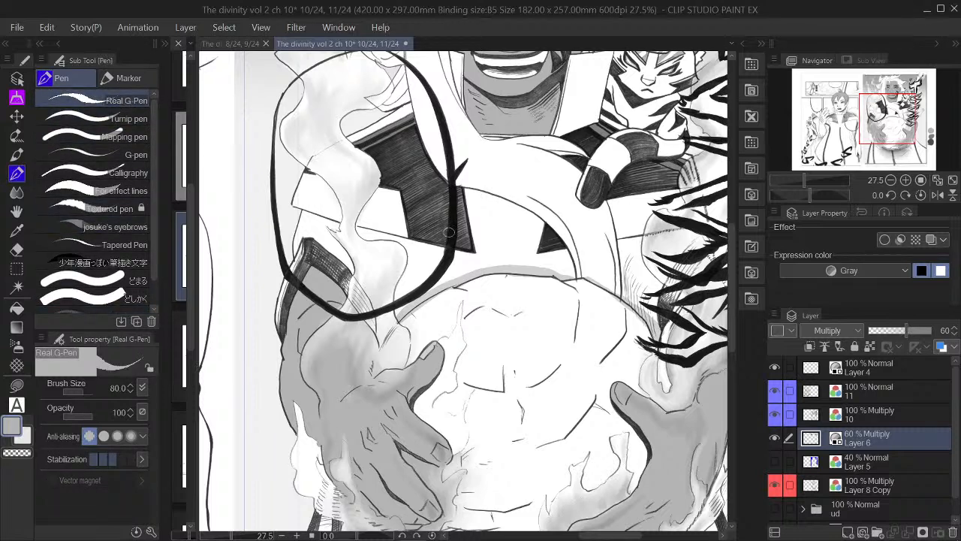
pyautogui.click(891, 180)
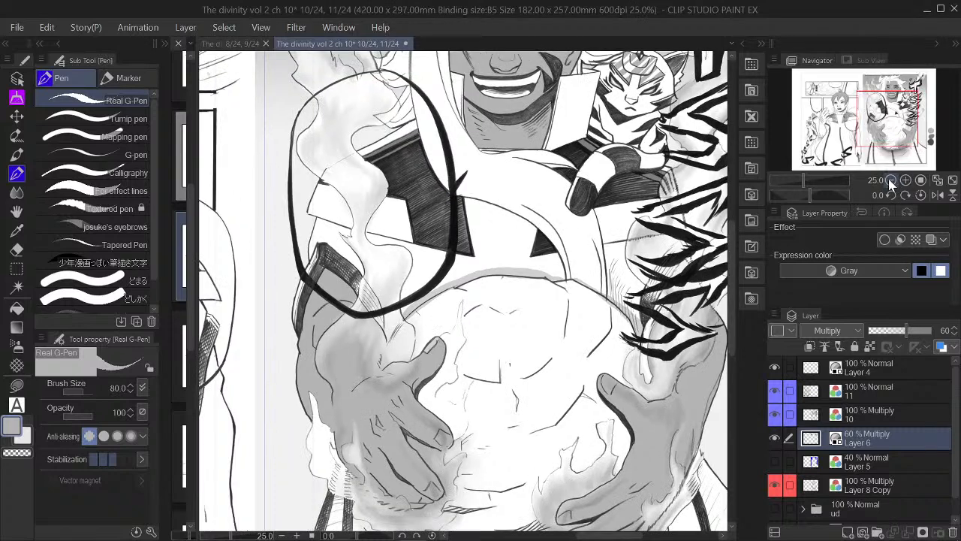
pyautogui.click(890, 181)
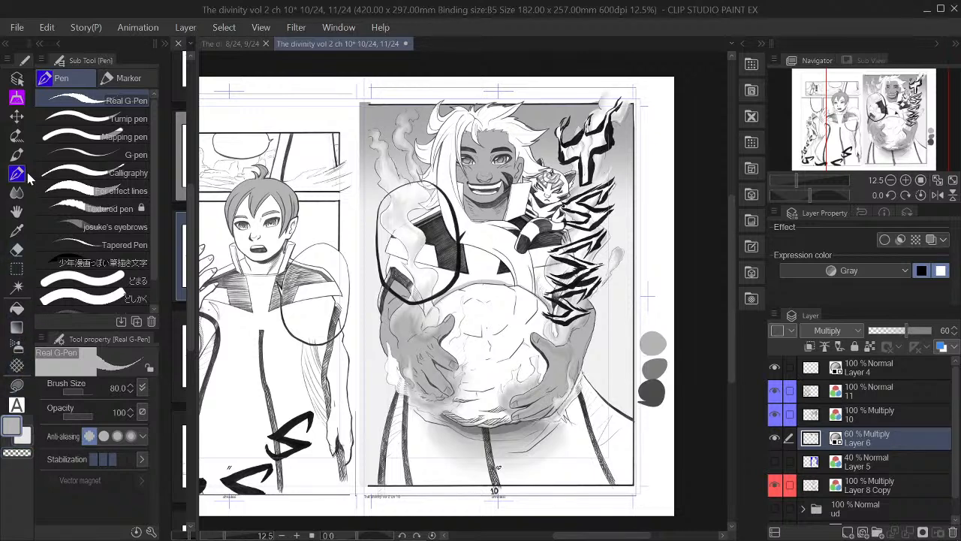
pyautogui.scroll(-1, 154, 237)
pyautogui.click(113, 288)
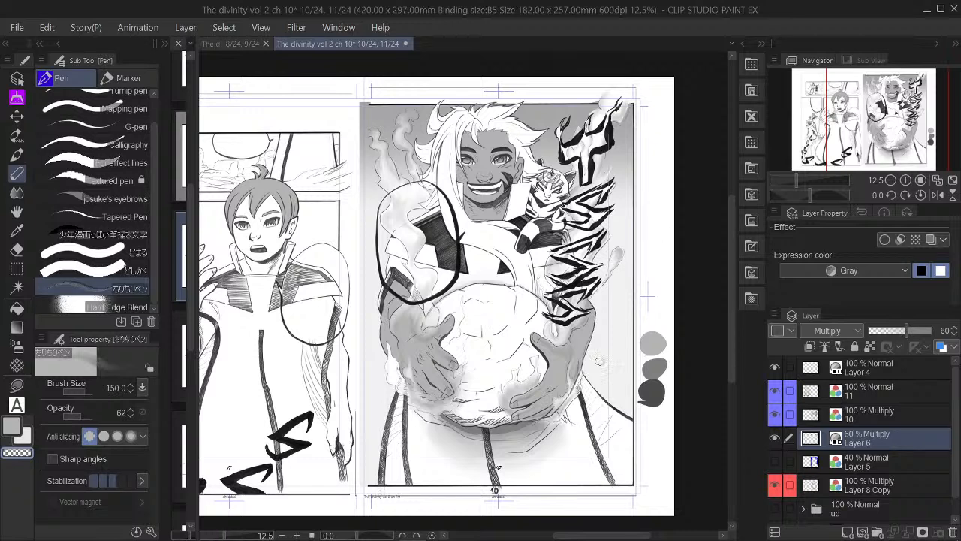
# Sample the darkest grey swatch beside page 10 as the drawing colour
pyautogui.click(907, 180)
pyautogui.moveTo(901, 130); pyautogui.dragTo(871, 143)
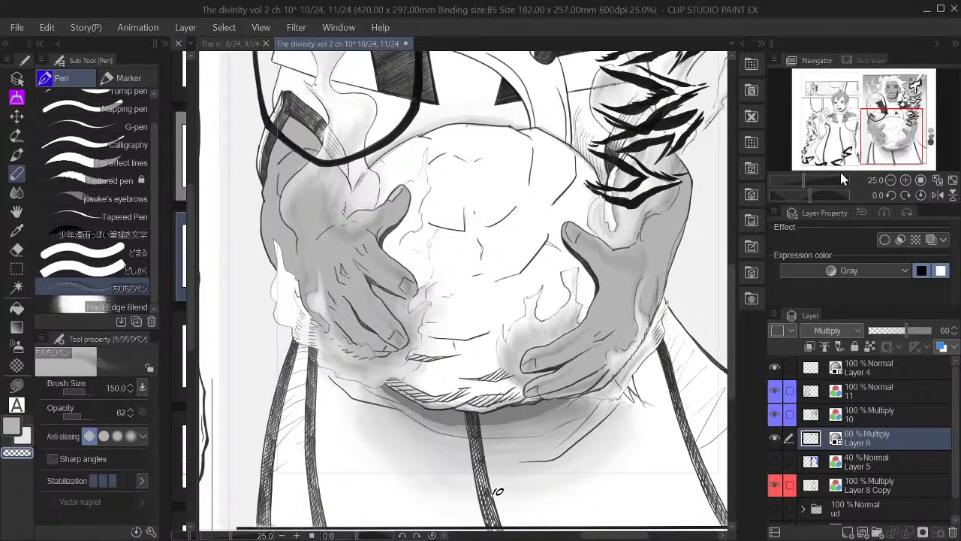
pyautogui.moveTo(888, 133); pyautogui.dragTo(909, 138)
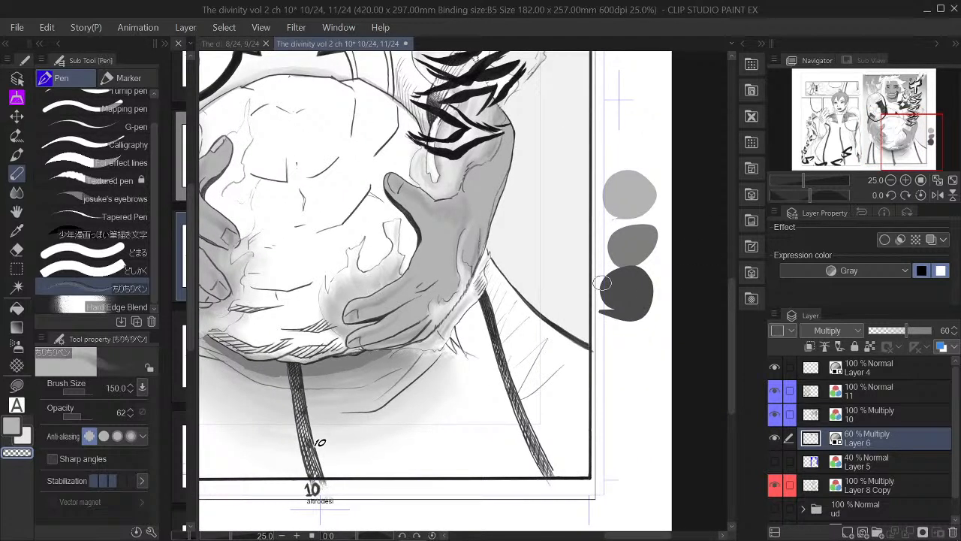
pyautogui.press('i')
pyautogui.click(641, 295)
pyautogui.moveTo(894, 123); pyautogui.dragTo(873, 116)
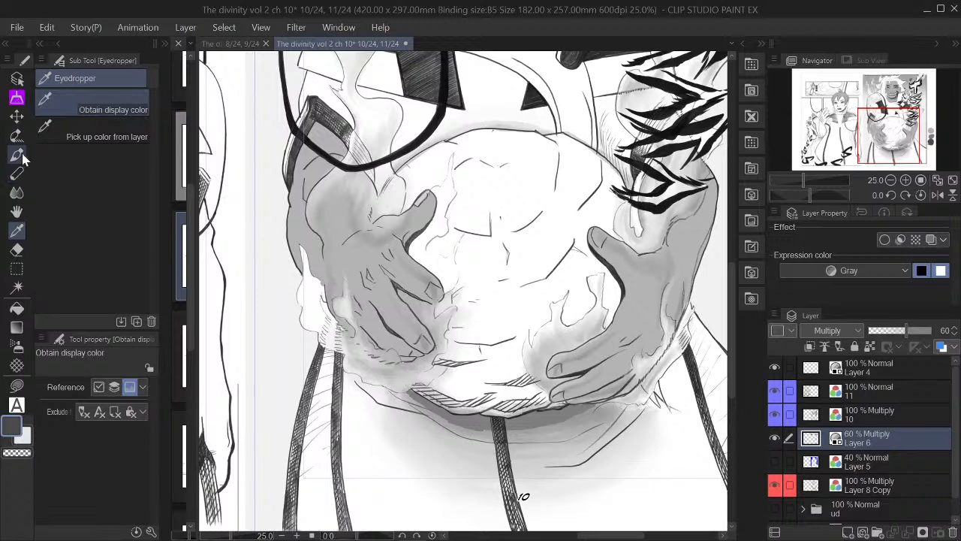
# Set up the Turnip pen at brush size 60, undoing a trial stroke below the sphere
pyautogui.click(17, 192)
pyautogui.click(17, 173)
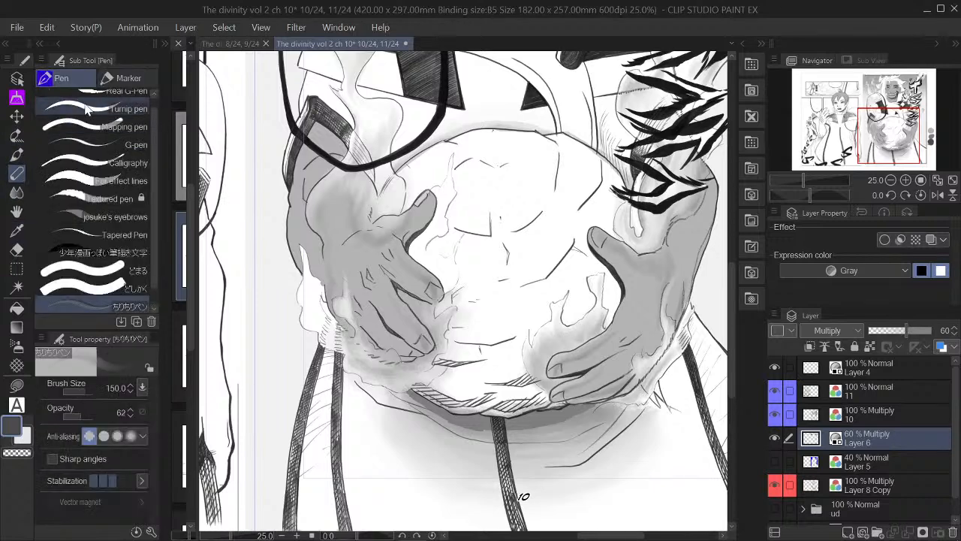
pyautogui.click(141, 112)
pyautogui.moveTo(369, 428)
pyautogui.mouseDown()
pyautogui.moveTo(428, 467)
pyautogui.moveTo(473, 477)
pyautogui.mouseUp()
pyautogui.hotkey('ctrl', 'z')
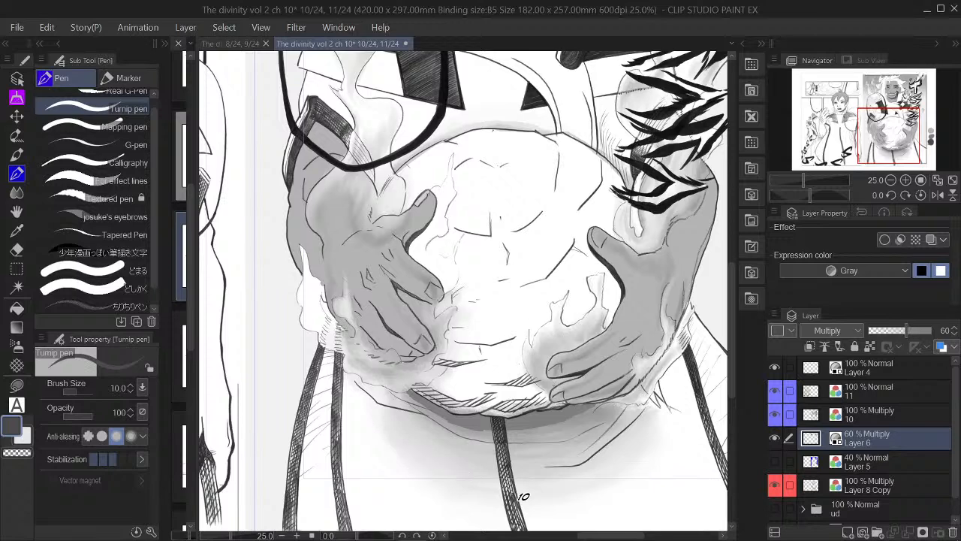
pyautogui.press(']')
pyautogui.press(']')
pyautogui.press(']')
pyautogui.press(']')
pyautogui.press(']')
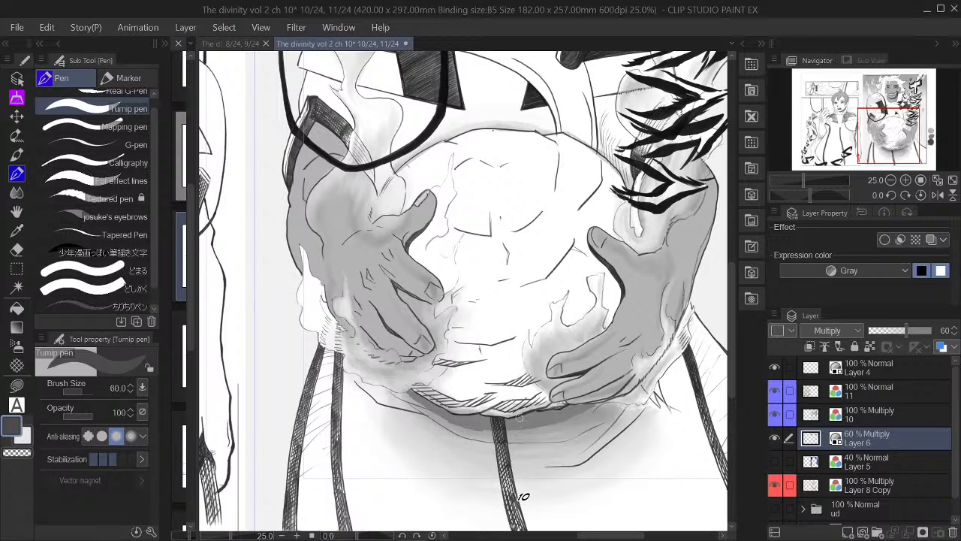
# Paint a dark grey contact shadow along the sphere's lower edge, undoing the misplaced strokes
pyautogui.moveTo(537, 412)
pyautogui.mouseDown()
pyautogui.moveTo(583, 404)
pyautogui.moveTo(571, 406)
pyautogui.mouseUp()
pyautogui.moveTo(508, 419); pyautogui.dragTo(468, 414)
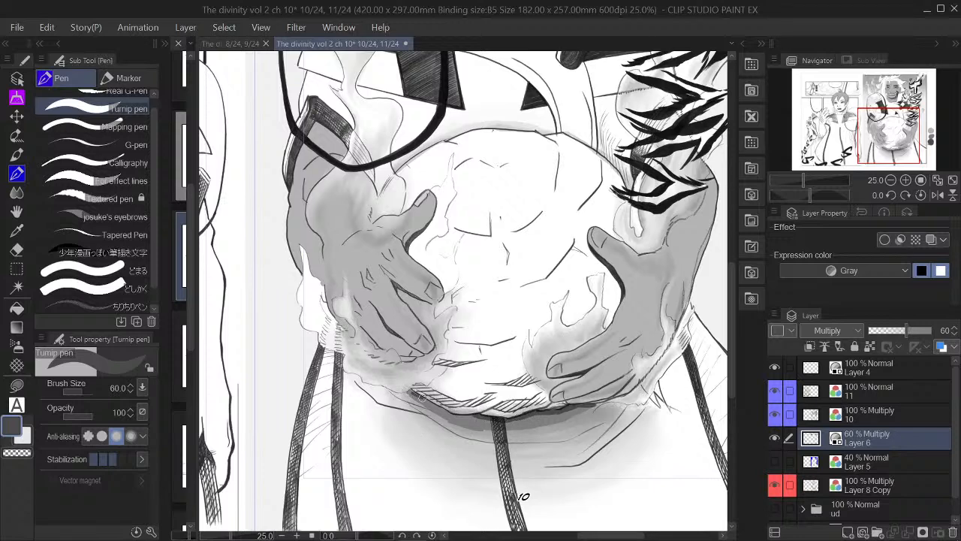
pyautogui.moveTo(415, 391)
pyautogui.mouseDown()
pyautogui.moveTo(461, 420)
pyautogui.moveTo(511, 391)
pyautogui.moveTo(476, 416)
pyautogui.moveTo(446, 410)
pyautogui.moveTo(472, 415)
pyautogui.mouseUp()
pyautogui.hotkey('ctrl', 'z')
pyautogui.moveTo(596, 405); pyautogui.dragTo(605, 400)
pyautogui.moveTo(427, 402)
pyautogui.mouseDown()
pyautogui.moveTo(466, 413)
pyautogui.moveTo(421, 401)
pyautogui.moveTo(452, 413)
pyautogui.moveTo(412, 391)
pyautogui.mouseUp()
pyautogui.hotkey('ctrl', 'z')
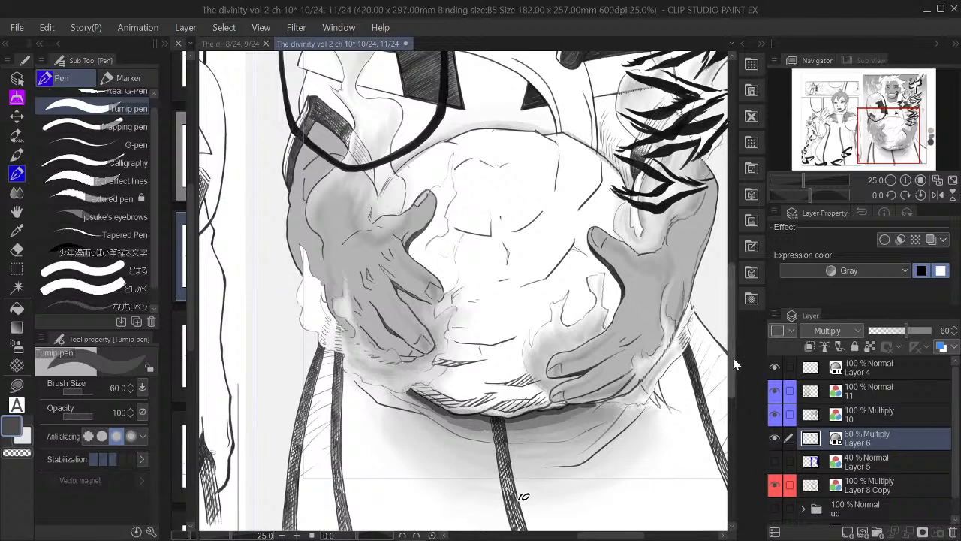
# Sample the medium grey swatch beside page 10 as the drawing colour
pyautogui.click(891, 181)
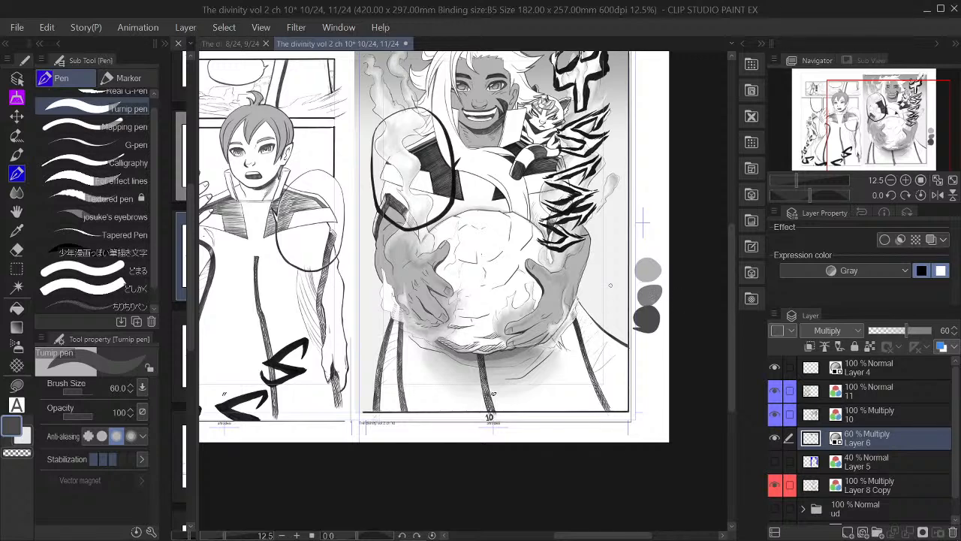
pyautogui.click(17, 230)
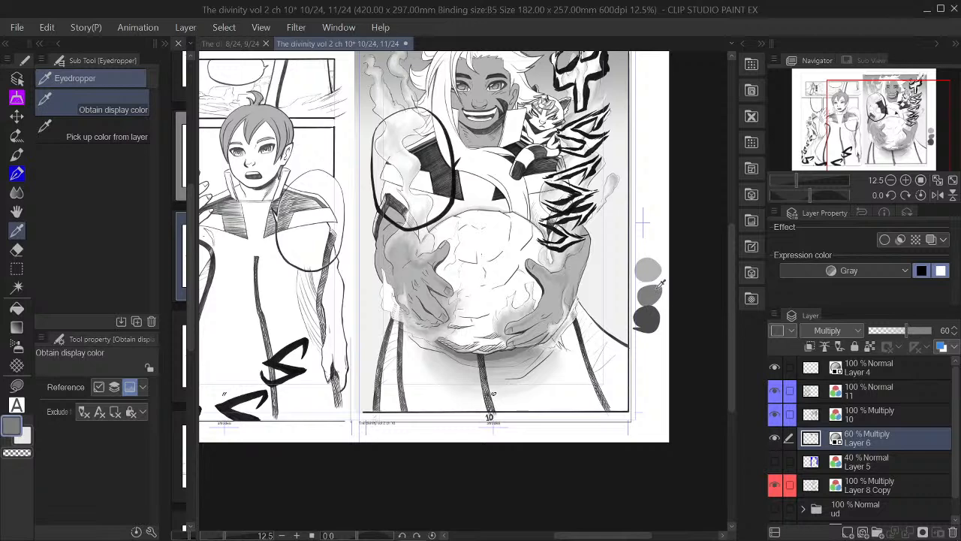
pyautogui.click(906, 180)
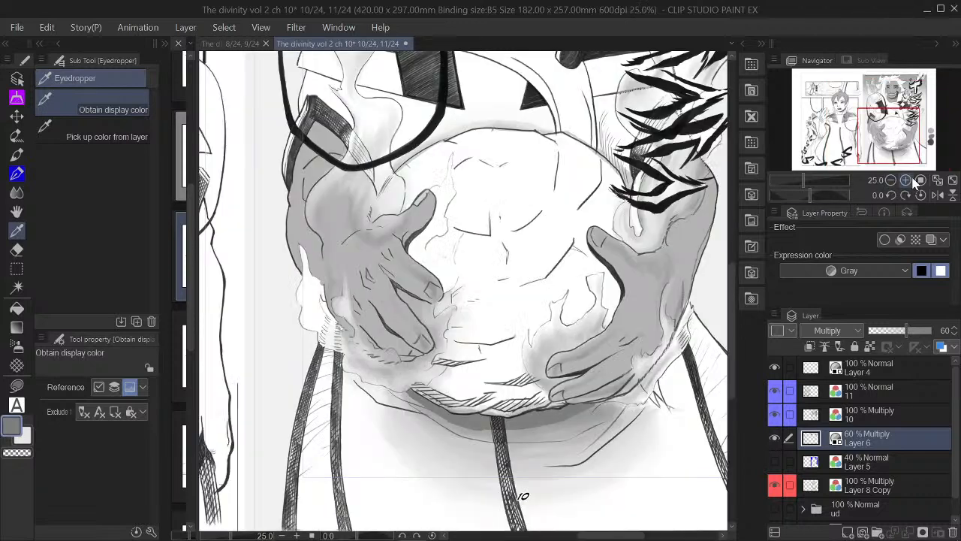
pyautogui.click(539, 425)
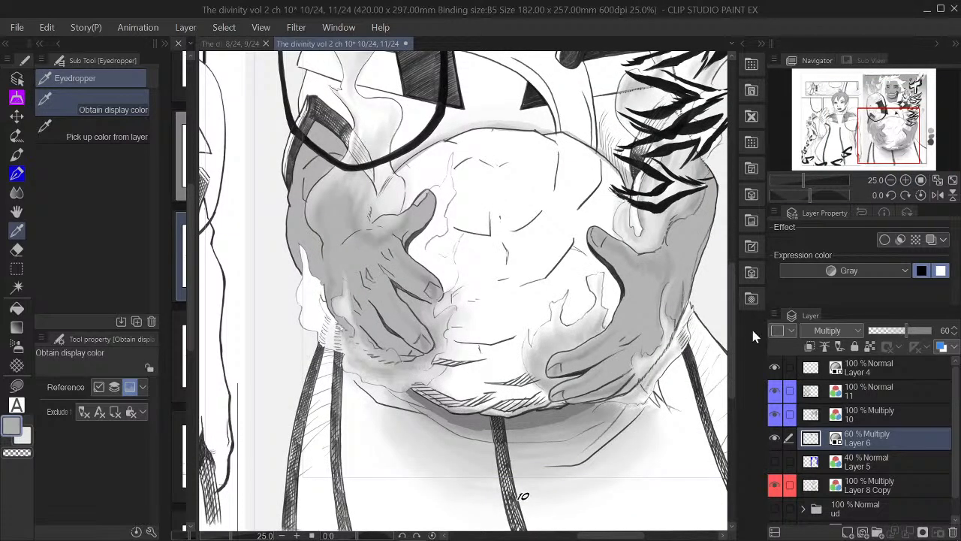
pyautogui.moveTo(866, 113); pyautogui.dragTo(880, 124)
pyautogui.click(684, 263)
pyautogui.click(17, 154)
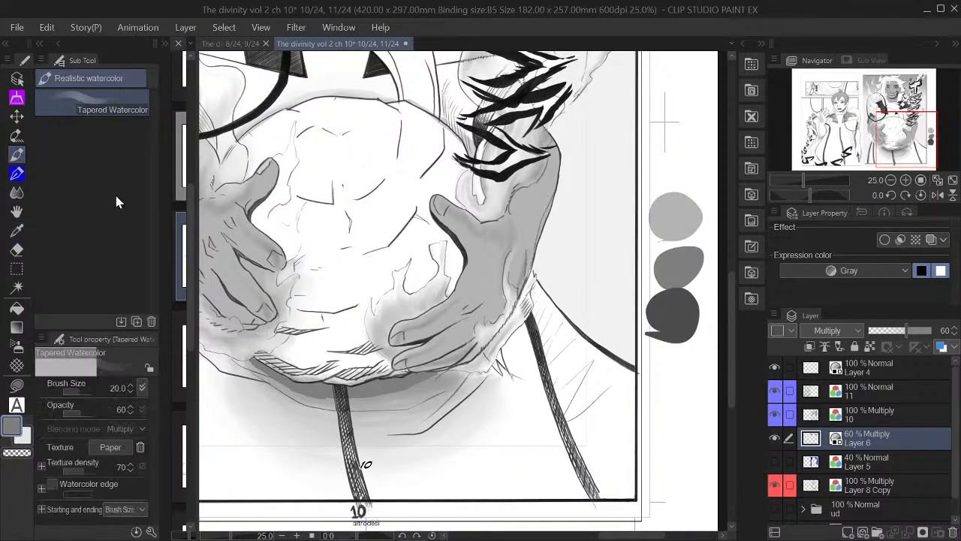
pyautogui.click(29, 173)
pyautogui.moveTo(456, 415)
pyautogui.mouseDown()
pyautogui.moveTo(454, 431)
pyautogui.moveTo(493, 483)
pyautogui.mouseUp()
pyautogui.hotkey('ctrl', 'z')
pyautogui.moveTo(379, 388); pyautogui.dragTo(422, 388)
pyautogui.hotkey('ctrl', 'z')
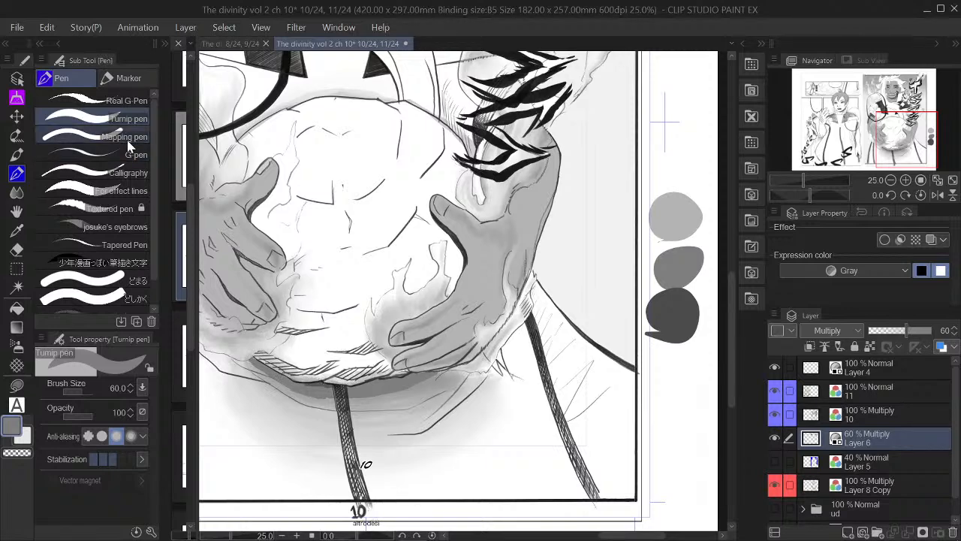
# Shade the shadow directly under the sphere in medium grey with the Real G-Pen at size 80
pyautogui.click(147, 95)
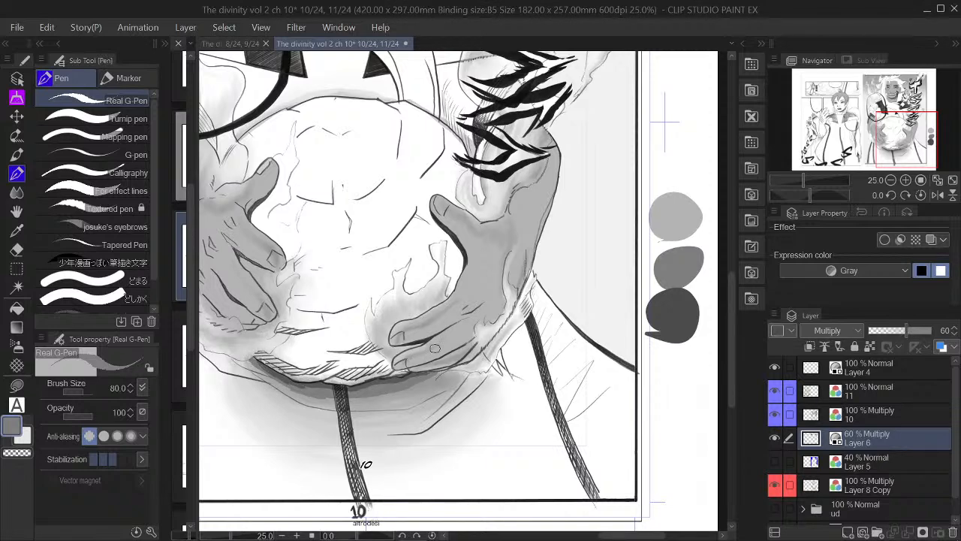
pyautogui.click(892, 180)
pyautogui.moveTo(896, 147); pyautogui.dragTo(894, 137)
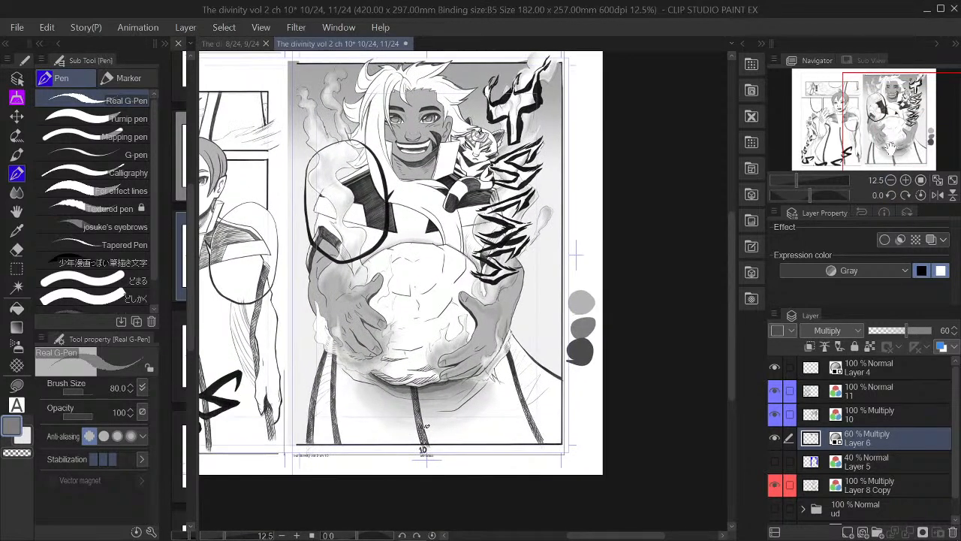
# Switch to the ちりちりペン with transparent colour and enlarge its brush to size 400
pyautogui.click(906, 180)
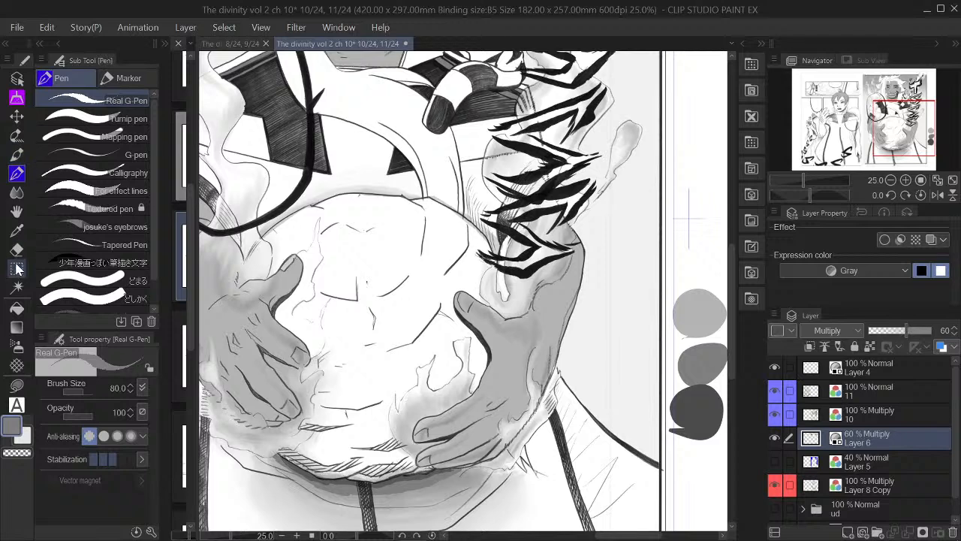
pyautogui.click(17, 136)
pyautogui.click(16, 136)
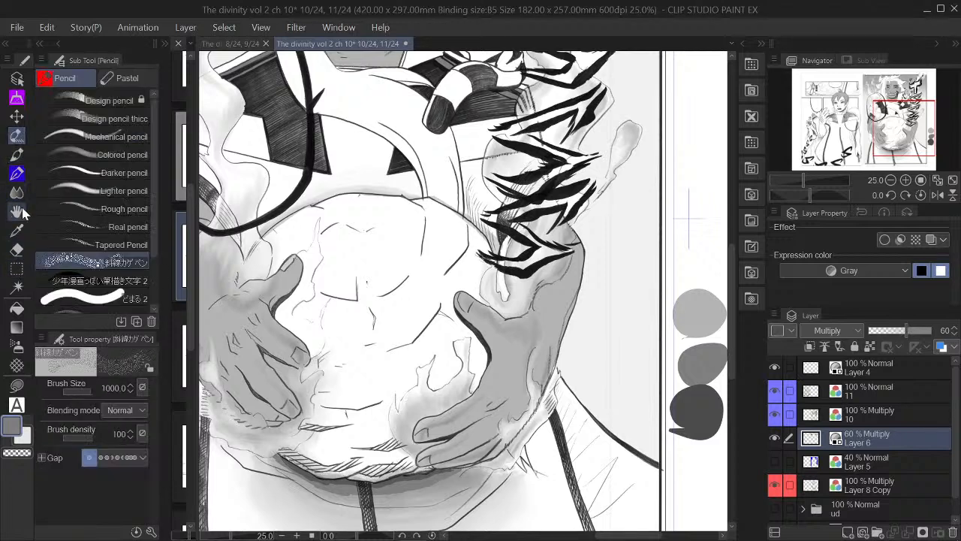
pyautogui.click(20, 177)
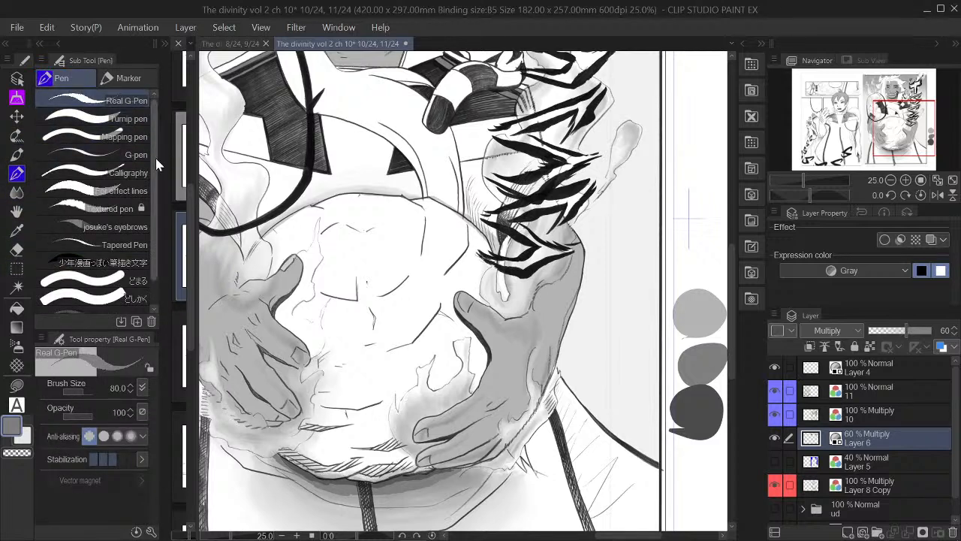
pyautogui.scroll(-2, 151, 252)
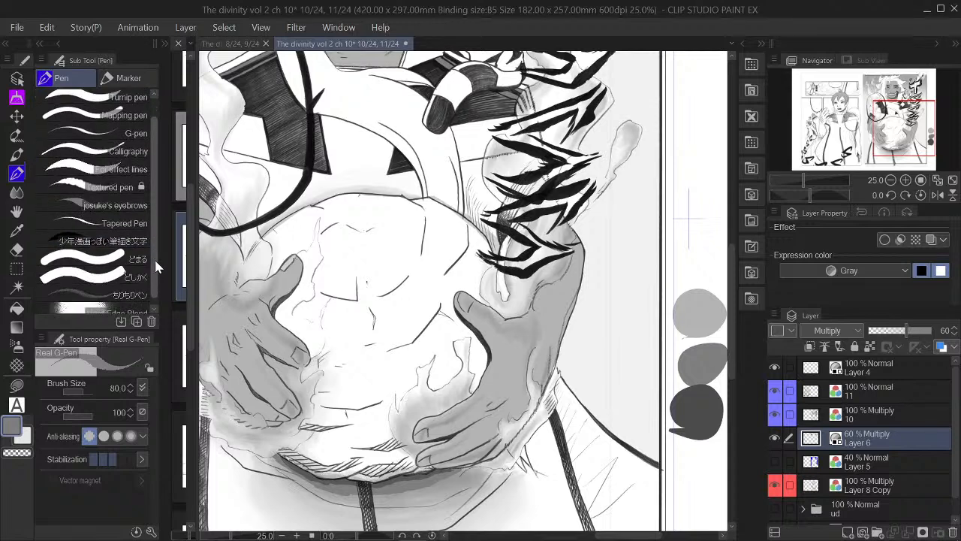
pyautogui.click(113, 288)
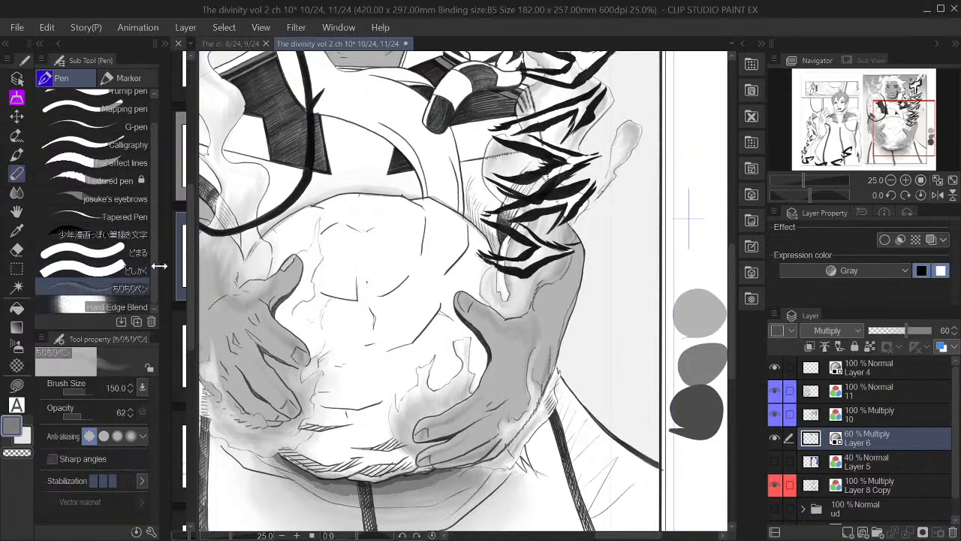
pyautogui.click(17, 452)
pyautogui.press(']')
pyautogui.press(']')
pyautogui.press(']')
pyautogui.press(']')
pyautogui.press(']')
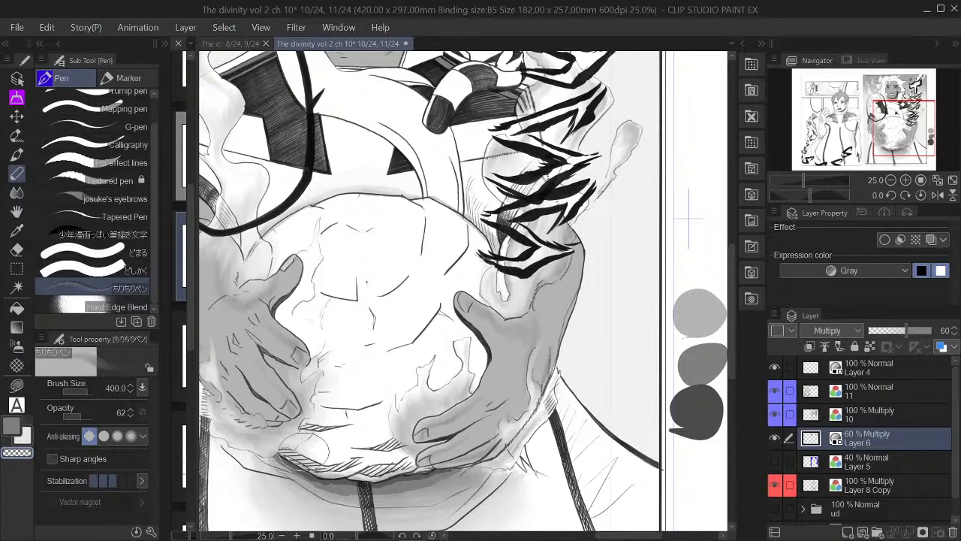
# Soften the shadow beneath the sphere with a smaller transparent brush, toggling Layer 8 Copy and Layer 6 to compare, and set its size to 150
pyautogui.press('[')
pyautogui.press('[')
pyautogui.press('[')
pyautogui.press('[')
pyautogui.press('[')
pyautogui.press('[')
pyautogui.click(774, 484)
pyautogui.click(774, 485)
pyautogui.click(774, 438)
pyautogui.click(773, 438)
pyautogui.press(']')
pyautogui.press(']')
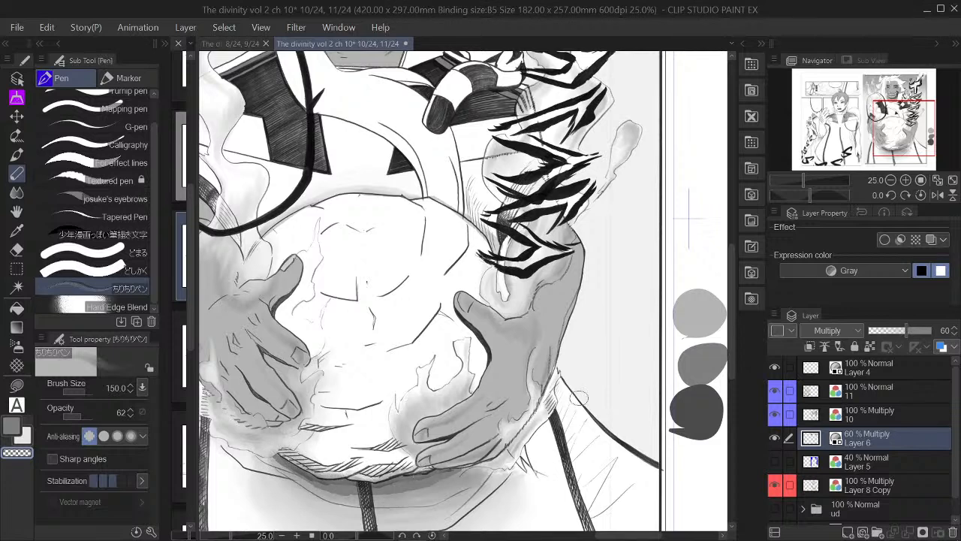
pyautogui.click(891, 181)
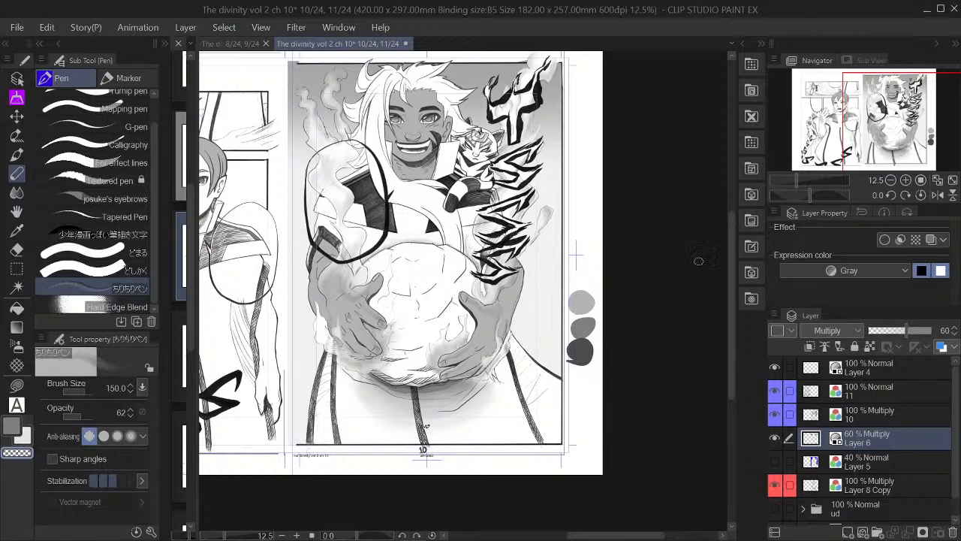
# Set the brush size to 200 and make Layer 8 Copy active, toggling Layer 6 and Layer 8 Copy to compare their tones
pyautogui.moveTo(897, 134); pyautogui.dragTo(877, 122)
pyautogui.click(906, 181)
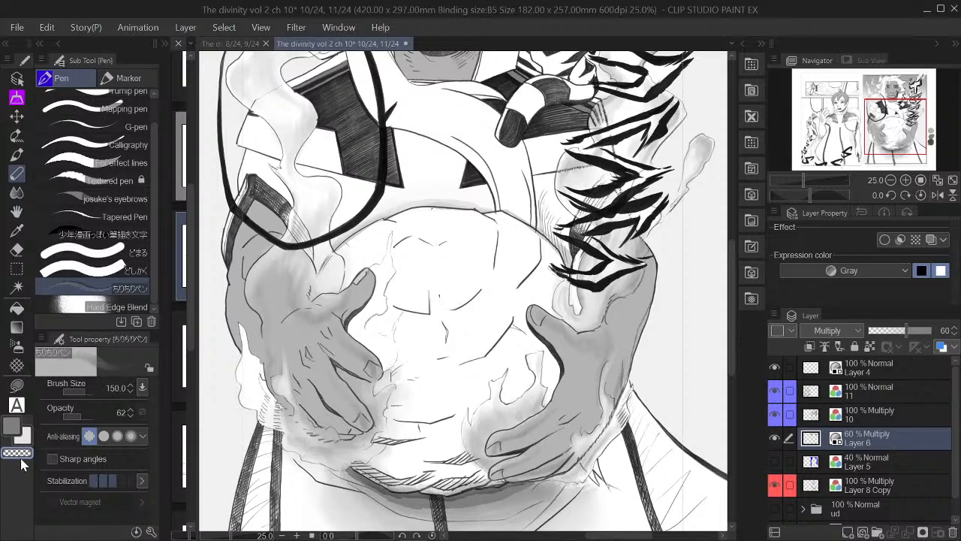
pyautogui.press(']')
pyautogui.press(']')
pyautogui.click(774, 438)
pyautogui.click(775, 439)
pyautogui.click(872, 482)
pyautogui.click(774, 487)
pyautogui.click(775, 487)
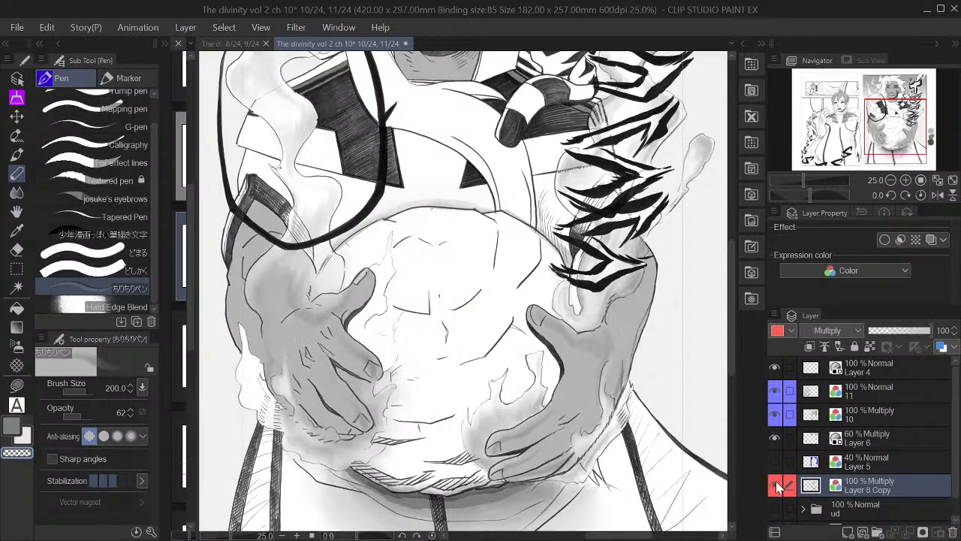
# Rework the grey tone on the hands around the sphere on Layer 8 Copy, using the ちりちりペン at sizes 120 and 100
pyautogui.press('[')
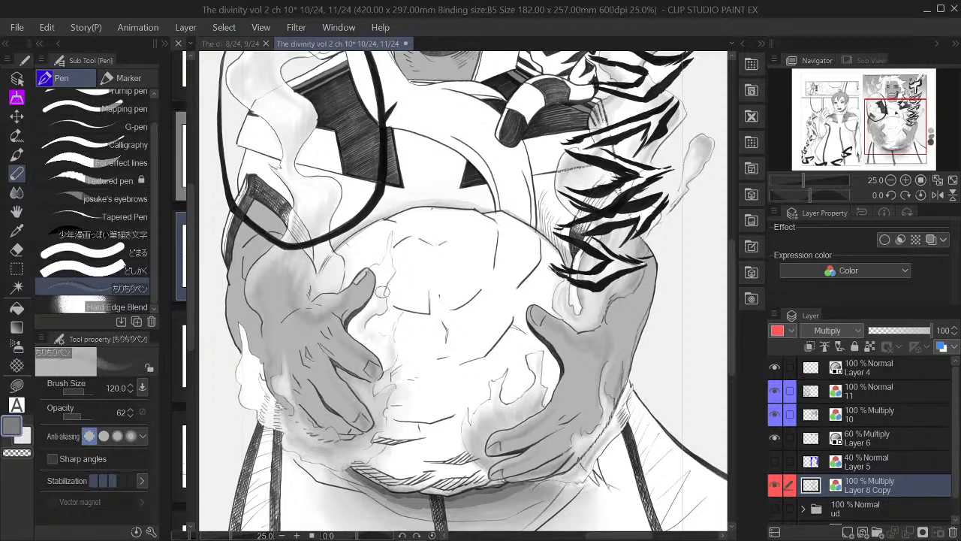
pyautogui.press(']')
pyautogui.press(']')
pyautogui.press('[')
pyautogui.moveTo(894, 131); pyautogui.dragTo(891, 133)
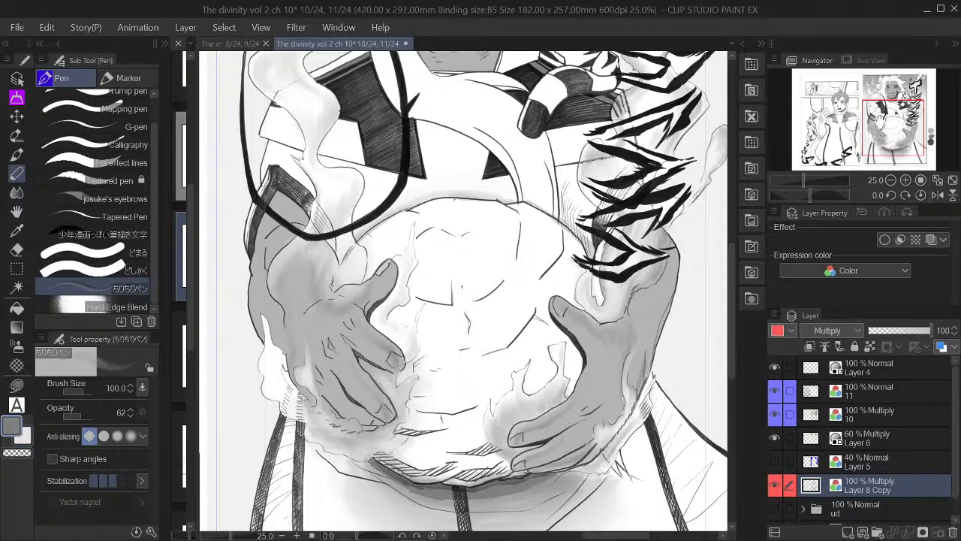
# Sample the grey skin tone of the man's neck as the drawing colour and switch to the Gauze hatching brush
pyautogui.press('i')
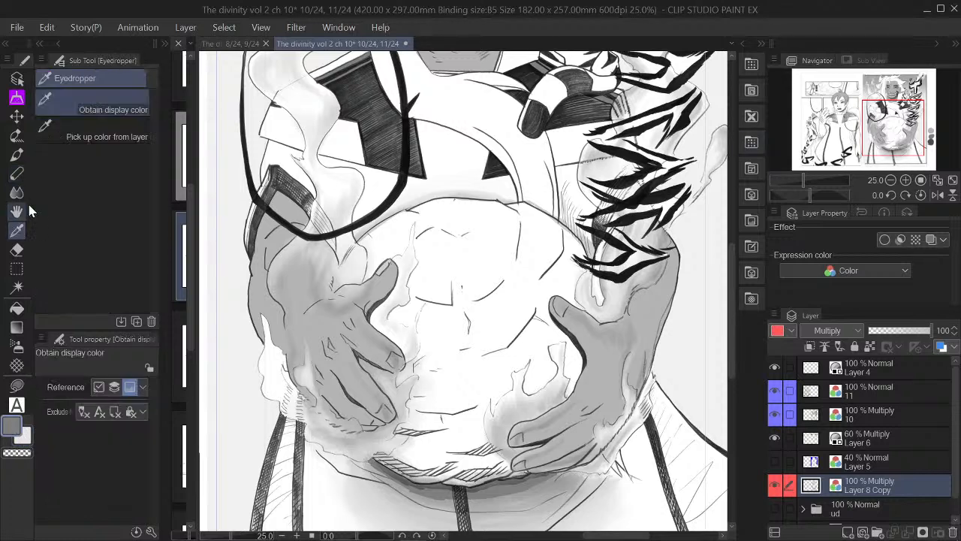
pyautogui.click(470, 55)
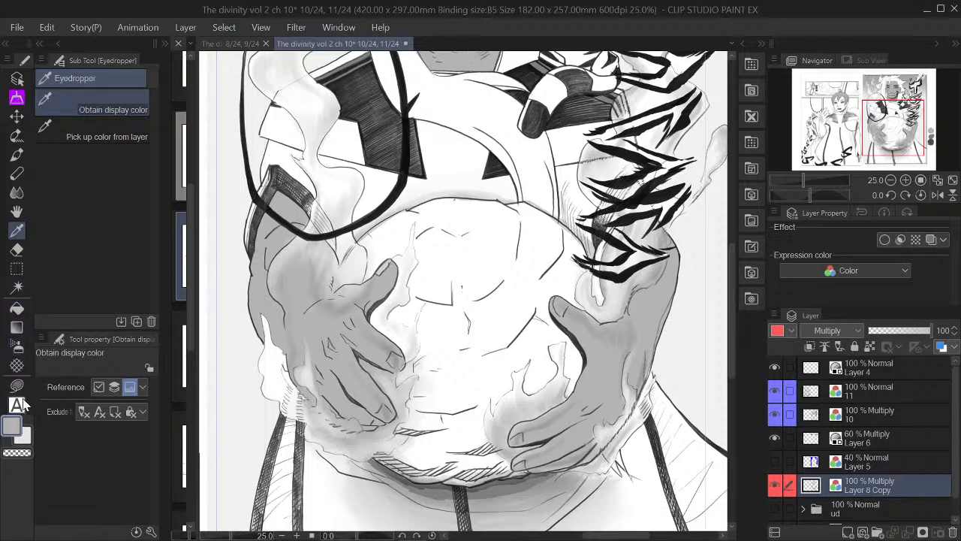
pyautogui.click(16, 172)
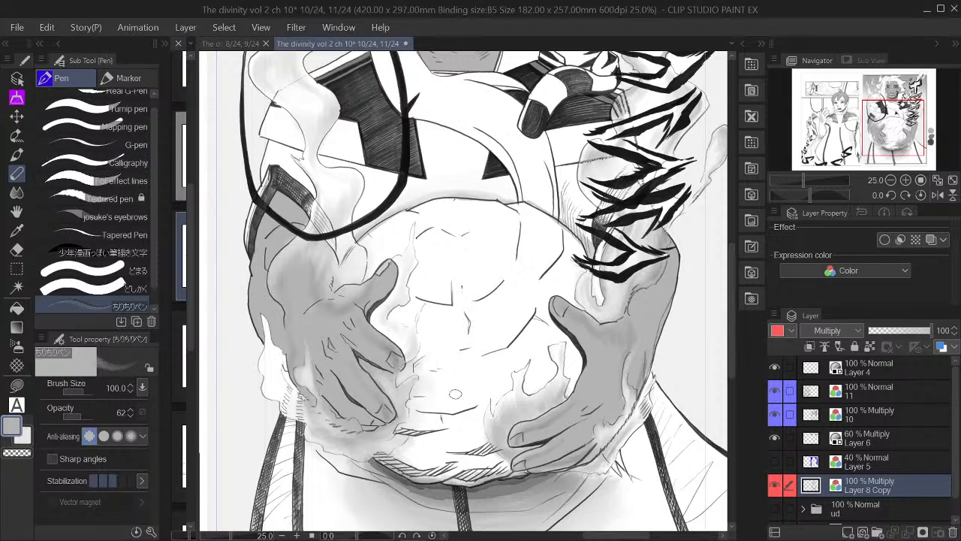
pyautogui.click(17, 365)
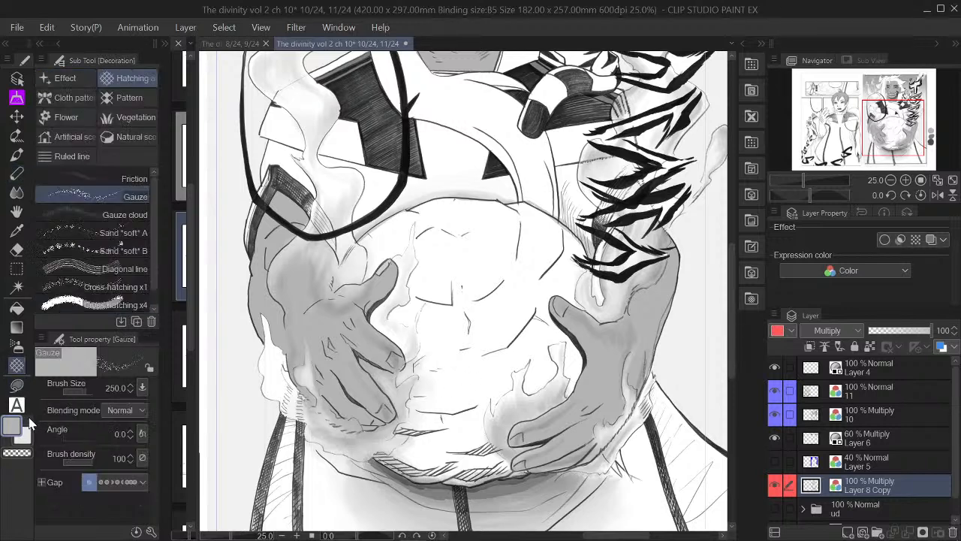
# Try to stipple the lower part of the sphere on Layer 6 with the Gauze brush at size 500
pyautogui.press(']')
pyautogui.press(']')
pyautogui.press(']')
pyautogui.click(869, 441)
pyautogui.click(775, 439)
pyautogui.click(774, 438)
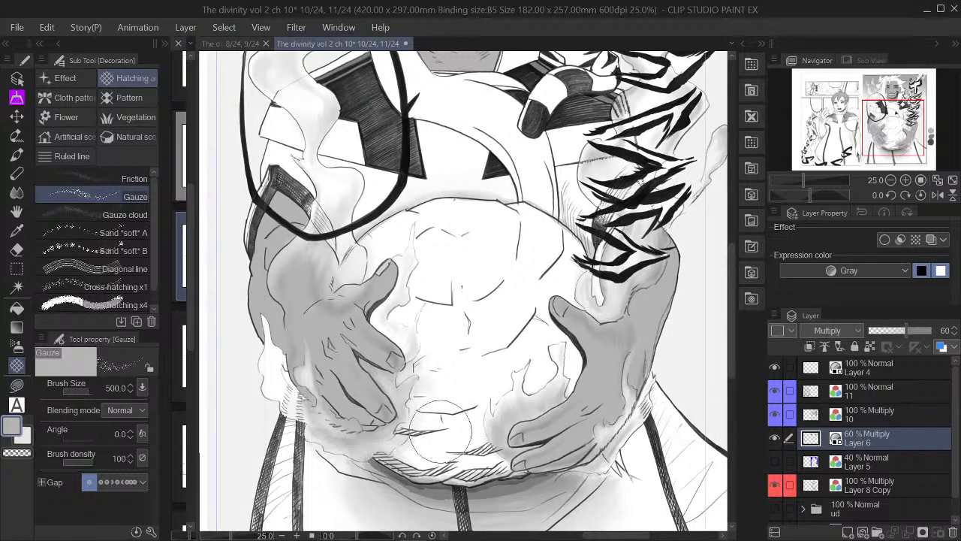
pyautogui.moveTo(469, 438)
pyautogui.mouseDown()
pyautogui.moveTo(421, 428)
pyautogui.moveTo(473, 433)
pyautogui.moveTo(467, 414)
pyautogui.moveTo(443, 405)
pyautogui.moveTo(470, 423)
pyautogui.moveTo(420, 437)
pyautogui.moveTo(445, 451)
pyautogui.mouseUp()
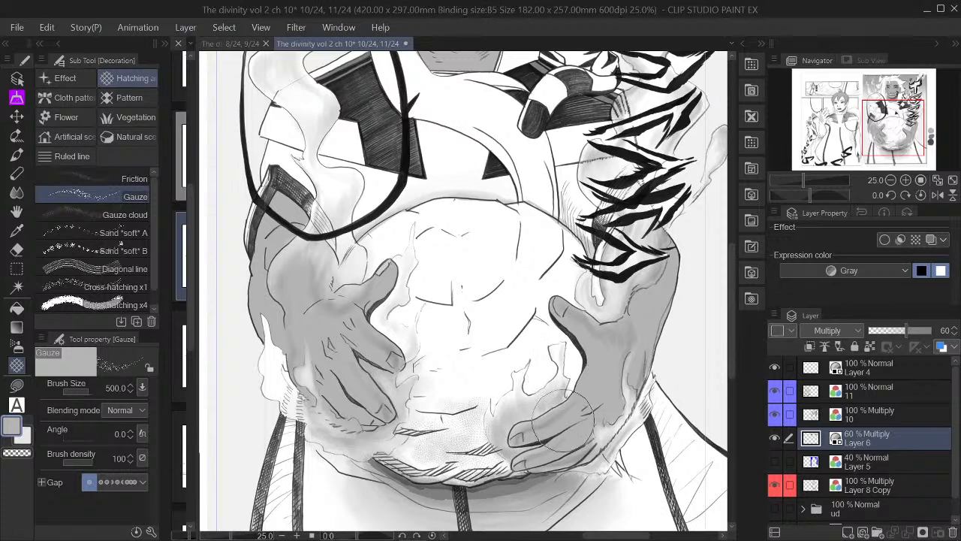
pyautogui.hotkey('ctrl', 'z')
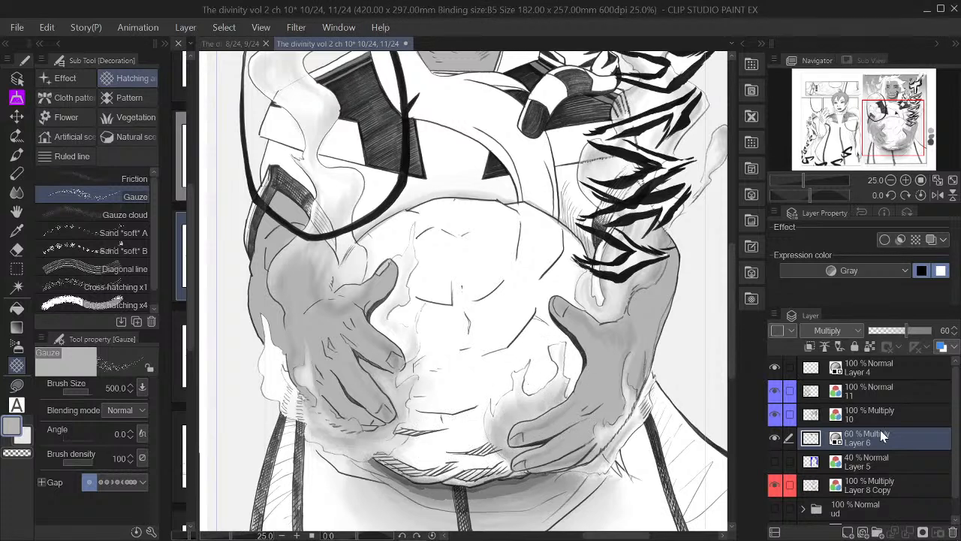
# Add a Multiply layer above Layer 6 and stipple the sphere's lower part with the Gauze brush at size 1200
pyautogui.click(848, 532)
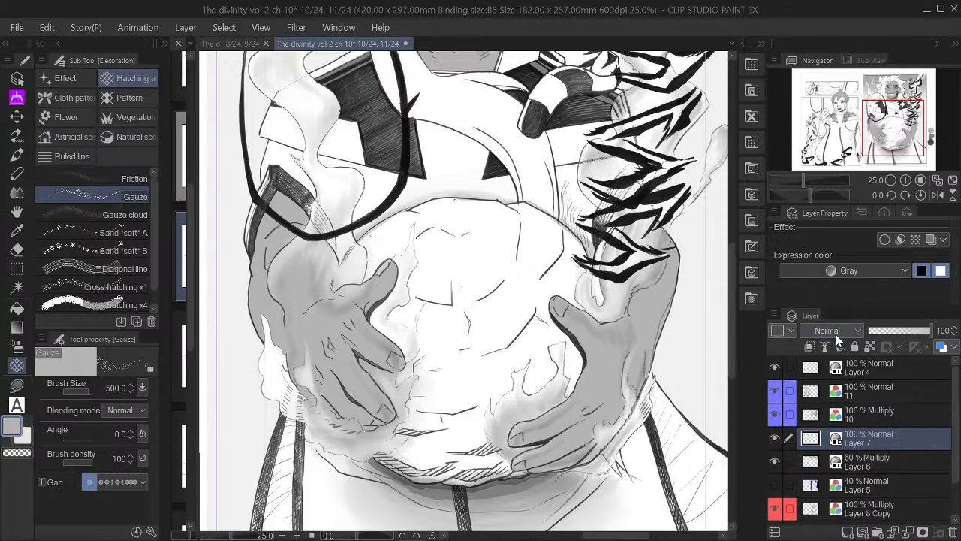
pyautogui.click(826, 46)
pyautogui.press(']')
pyautogui.press(']')
pyautogui.press(']')
pyautogui.press(']')
pyautogui.press(']')
pyautogui.moveTo(408, 423)
pyautogui.mouseDown()
pyautogui.moveTo(474, 448)
pyautogui.moveTo(593, 379)
pyautogui.moveTo(403, 455)
pyautogui.mouseUp()
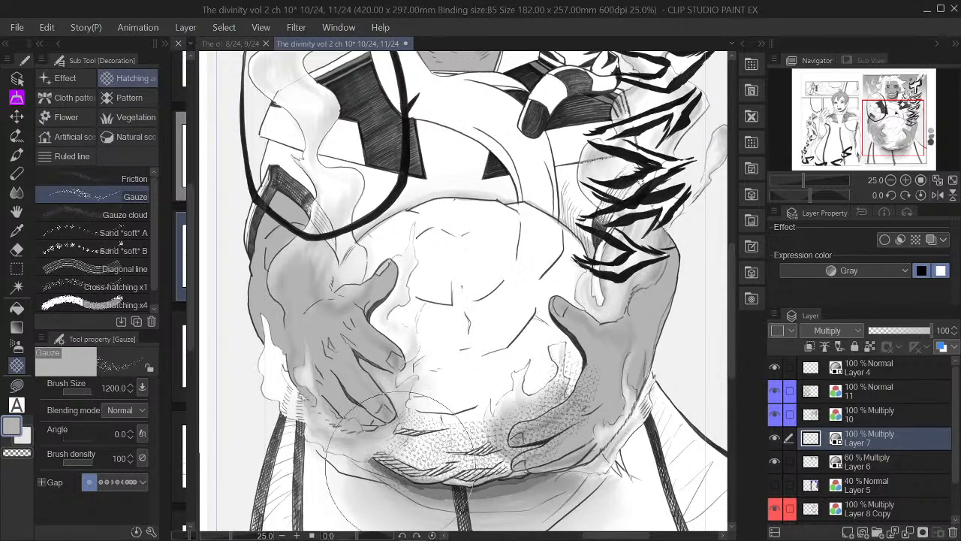
# Set the texture layer's opacity to 30% and extend the Gauze stippling across the sphere between the hands
pyautogui.click(889, 332)
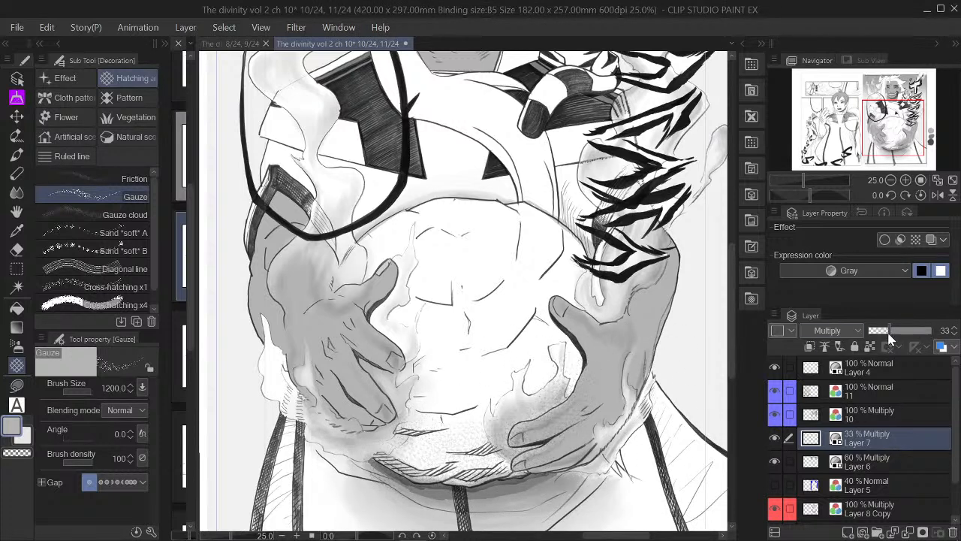
pyautogui.click(954, 328)
pyautogui.click(954, 328)
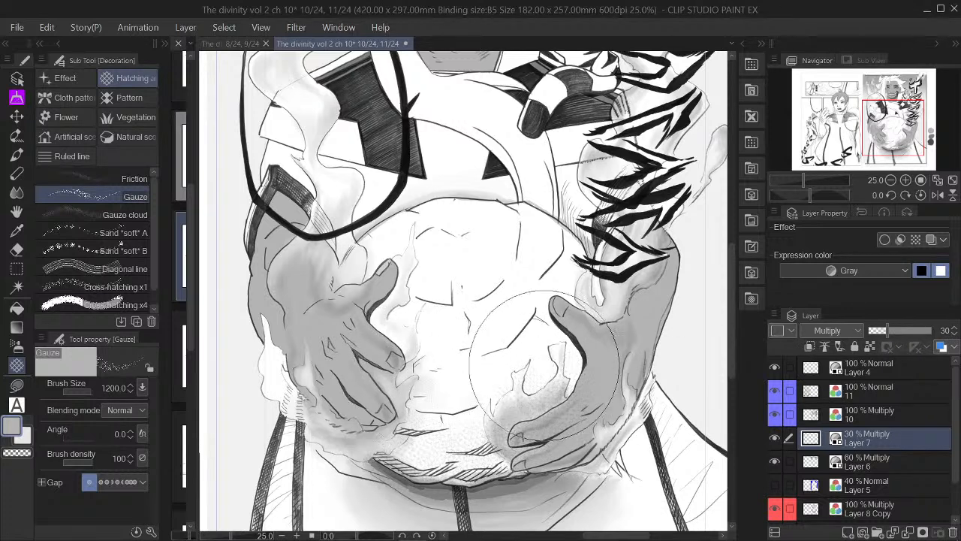
pyautogui.moveTo(555, 349)
pyautogui.mouseDown()
pyautogui.moveTo(507, 348)
pyautogui.moveTo(447, 366)
pyautogui.moveTo(422, 356)
pyautogui.moveTo(509, 381)
pyautogui.moveTo(426, 426)
pyautogui.moveTo(451, 432)
pyautogui.moveTo(560, 351)
pyautogui.moveTo(530, 366)
pyautogui.moveTo(452, 371)
pyautogui.moveTo(394, 334)
pyautogui.moveTo(510, 328)
pyautogui.moveTo(519, 324)
pyautogui.moveTo(508, 298)
pyautogui.moveTo(452, 314)
pyautogui.moveTo(362, 272)
pyautogui.moveTo(569, 292)
pyautogui.moveTo(578, 271)
pyautogui.moveTo(528, 269)
pyautogui.moveTo(549, 293)
pyautogui.moveTo(541, 375)
pyautogui.moveTo(493, 442)
pyautogui.moveTo(409, 452)
pyautogui.moveTo(507, 443)
pyautogui.moveTo(574, 345)
pyautogui.moveTo(574, 369)
pyautogui.moveTo(533, 386)
pyautogui.moveTo(579, 372)
pyautogui.mouseUp()
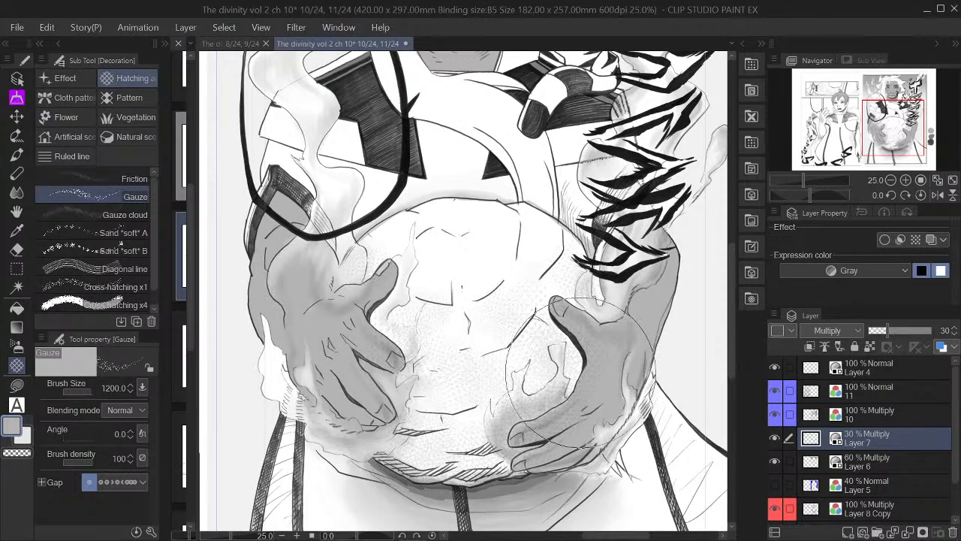
# Erase excess stippling from the sphere's upper area, hands and flames with transparent colour, using Gauze and the Real G-Pen reduced to size 80
pyautogui.click(20, 454)
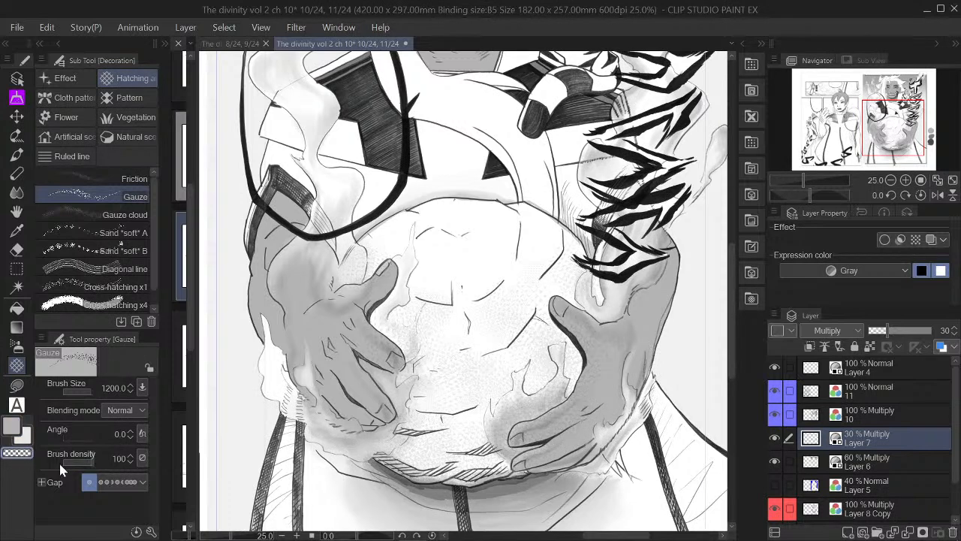
pyautogui.moveTo(467, 262)
pyautogui.mouseDown()
pyautogui.moveTo(445, 273)
pyautogui.moveTo(481, 291)
pyautogui.moveTo(442, 295)
pyautogui.moveTo(465, 312)
pyautogui.moveTo(481, 306)
pyautogui.moveTo(430, 297)
pyautogui.moveTo(500, 297)
pyautogui.moveTo(458, 286)
pyautogui.moveTo(442, 329)
pyautogui.moveTo(511, 305)
pyautogui.moveTo(433, 291)
pyautogui.moveTo(490, 326)
pyautogui.moveTo(471, 344)
pyautogui.moveTo(522, 293)
pyautogui.moveTo(451, 301)
pyautogui.moveTo(443, 261)
pyautogui.moveTo(528, 272)
pyautogui.moveTo(475, 306)
pyautogui.moveTo(508, 294)
pyautogui.moveTo(472, 295)
pyautogui.moveTo(541, 277)
pyautogui.moveTo(469, 314)
pyautogui.moveTo(428, 262)
pyautogui.moveTo(444, 288)
pyautogui.moveTo(418, 285)
pyautogui.moveTo(421, 311)
pyautogui.moveTo(452, 265)
pyautogui.moveTo(523, 255)
pyautogui.moveTo(509, 254)
pyautogui.moveTo(549, 264)
pyautogui.moveTo(488, 297)
pyautogui.moveTo(541, 215)
pyautogui.moveTo(598, 329)
pyautogui.moveTo(511, 336)
pyautogui.moveTo(588, 337)
pyautogui.moveTo(613, 254)
pyautogui.moveTo(570, 178)
pyautogui.moveTo(526, 306)
pyautogui.moveTo(529, 261)
pyautogui.moveTo(553, 269)
pyautogui.moveTo(503, 307)
pyautogui.moveTo(531, 264)
pyautogui.moveTo(565, 258)
pyautogui.moveTo(537, 297)
pyautogui.moveTo(543, 273)
pyautogui.moveTo(525, 287)
pyautogui.moveTo(578, 267)
pyautogui.moveTo(539, 270)
pyautogui.moveTo(533, 281)
pyautogui.moveTo(538, 270)
pyautogui.moveTo(523, 263)
pyautogui.moveTo(540, 271)
pyautogui.moveTo(573, 253)
pyautogui.moveTo(493, 247)
pyautogui.moveTo(459, 267)
pyautogui.moveTo(510, 264)
pyautogui.moveTo(445, 279)
pyautogui.moveTo(494, 291)
pyautogui.moveTo(473, 300)
pyautogui.moveTo(450, 285)
pyautogui.moveTo(499, 282)
pyautogui.moveTo(427, 275)
pyautogui.moveTo(530, 256)
pyautogui.moveTo(417, 279)
pyautogui.moveTo(536, 254)
pyautogui.moveTo(405, 279)
pyautogui.moveTo(409, 270)
pyautogui.moveTo(589, 248)
pyautogui.mouseUp()
pyautogui.click(16, 173)
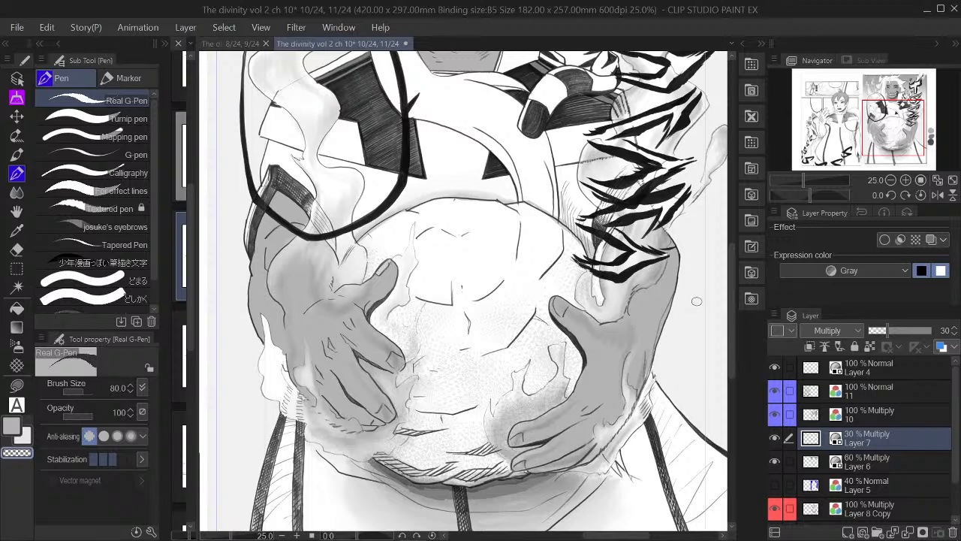
pyautogui.press(']')
pyautogui.press(']')
pyautogui.press(']')
pyautogui.press(']')
pyautogui.press(']')
pyautogui.press('[')
pyautogui.press('[')
pyautogui.press('[')
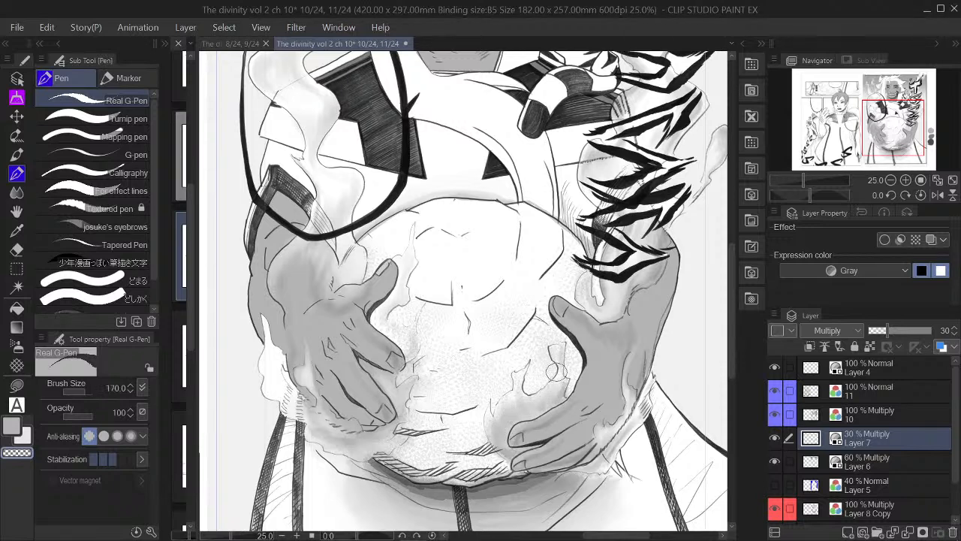
pyautogui.press('[')
pyautogui.press('[')
# Compare the whole of page 10 with Layer 6 and Layer 8 Copy each hidden and shown
pyautogui.click(891, 180)
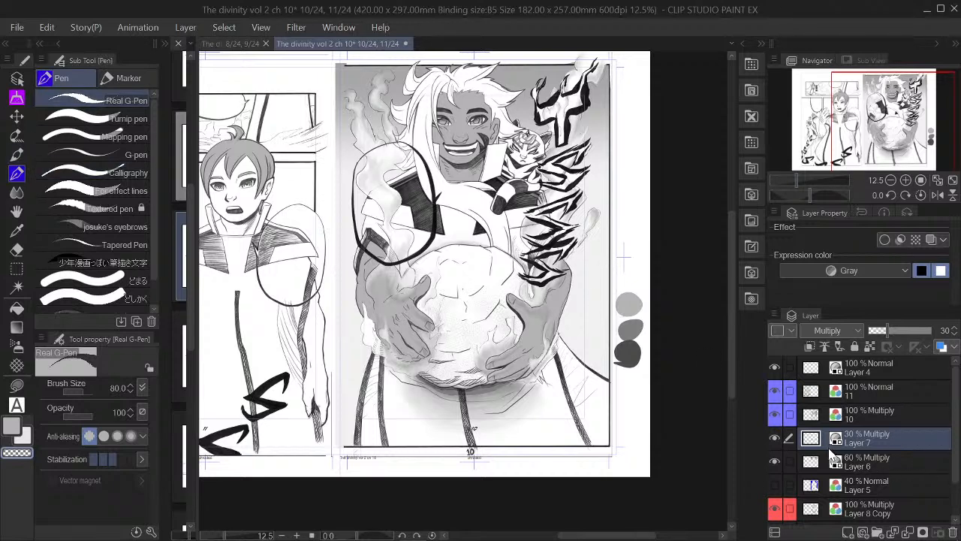
pyautogui.click(890, 464)
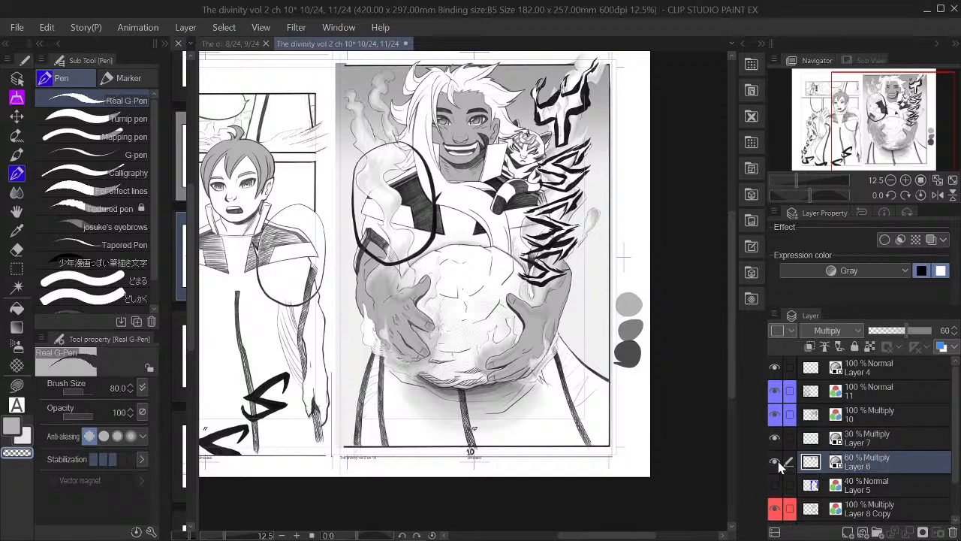
pyautogui.click(776, 461)
pyautogui.click(775, 460)
pyautogui.click(775, 460)
pyautogui.click(775, 461)
pyautogui.click(872, 477)
pyautogui.click(874, 471)
pyautogui.click(883, 509)
pyautogui.click(776, 509)
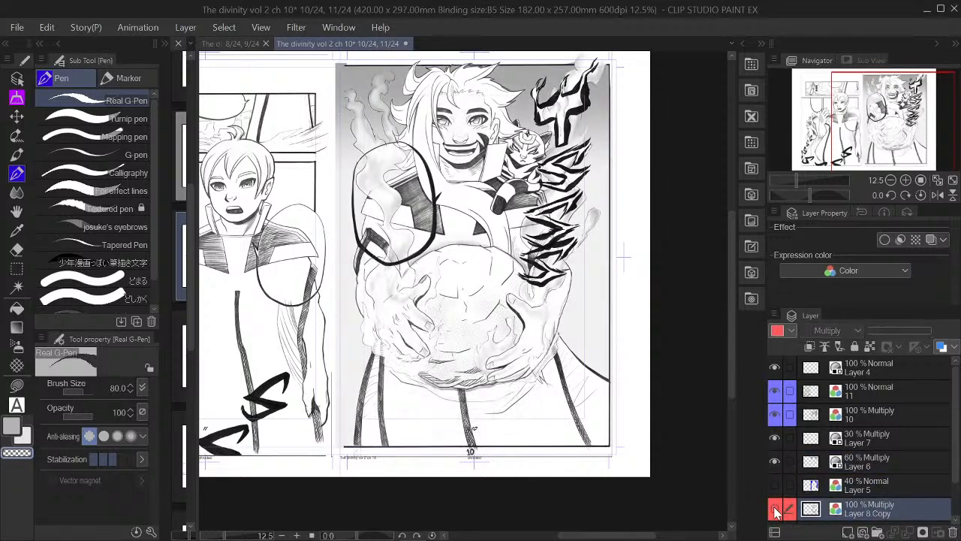
pyautogui.click(776, 509)
pyautogui.click(776, 509)
pyautogui.click(777, 510)
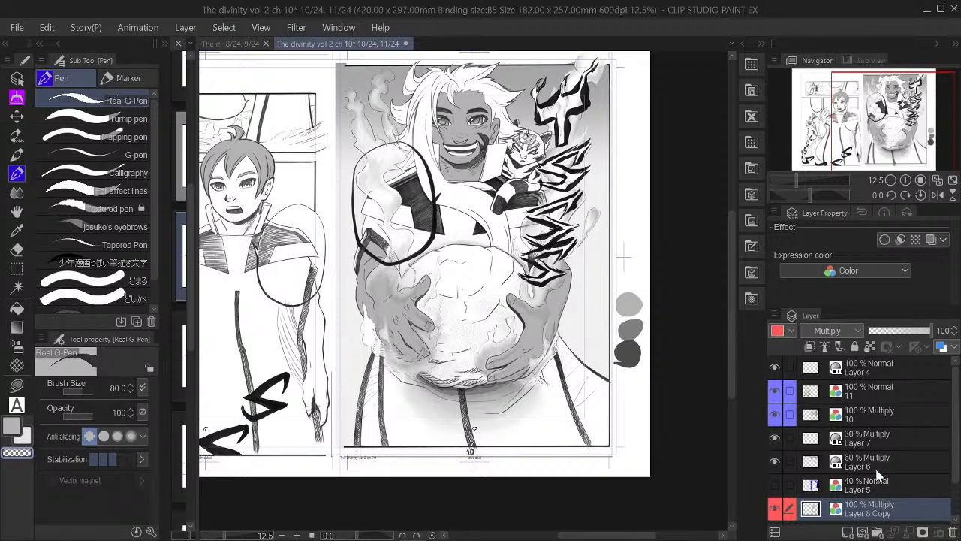
# Check what Layer 6, Layer 7 and layer 10 contribute to page 10 by hiding and showing each one
pyautogui.click(875, 468)
pyautogui.click(777, 460)
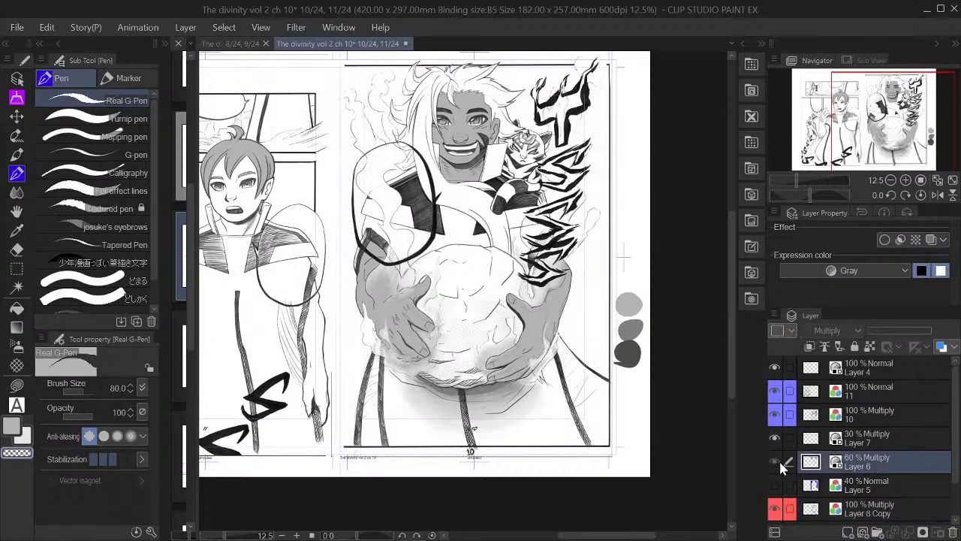
pyautogui.click(777, 461)
pyautogui.click(775, 460)
pyautogui.click(776, 460)
pyautogui.click(776, 437)
pyautogui.click(775, 437)
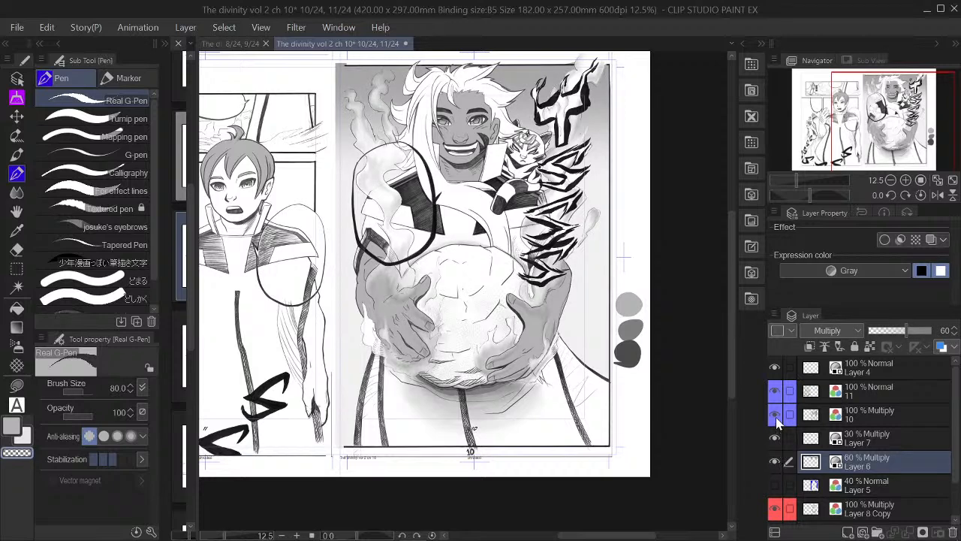
pyautogui.click(775, 413)
pyautogui.click(776, 415)
pyautogui.click(776, 415)
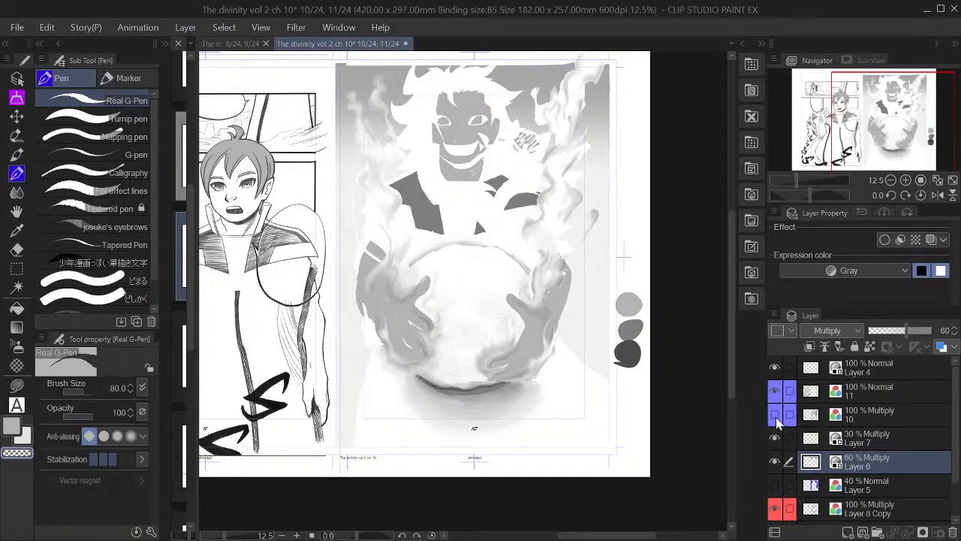
pyautogui.click(776, 416)
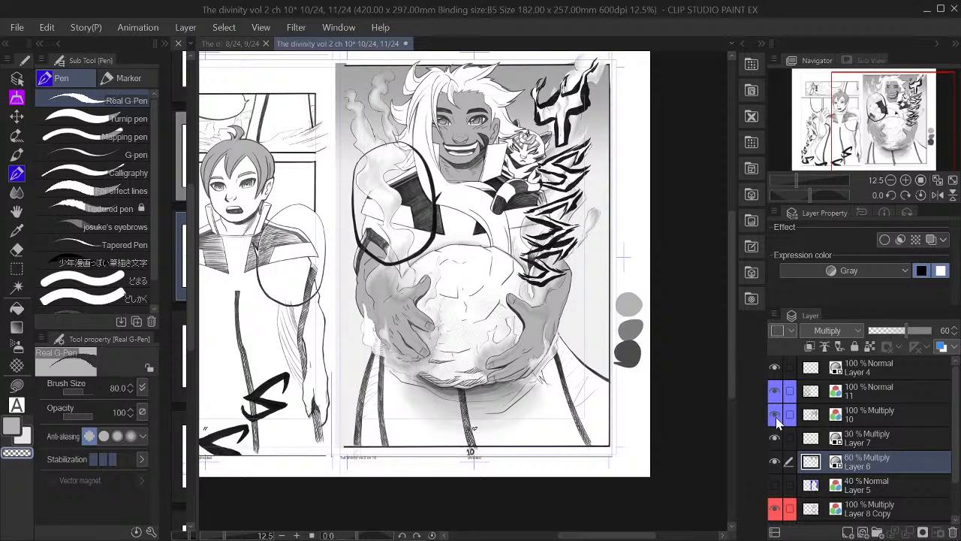
# Clear stray Gauze texture from Layer 7 beside the hands using Lasso fill with transparent colour, toggling the layer to check it
pyautogui.click(866, 442)
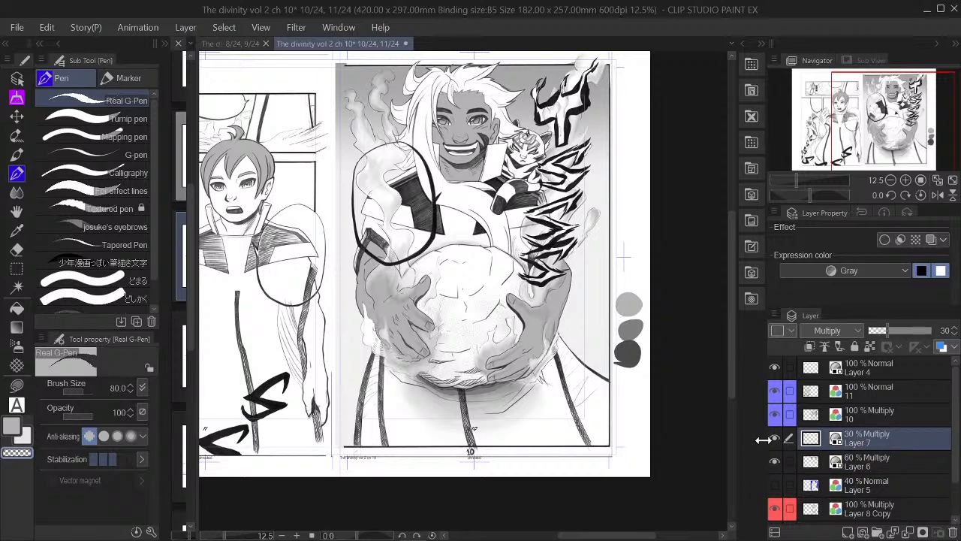
pyautogui.scroll(-3, 607, 248)
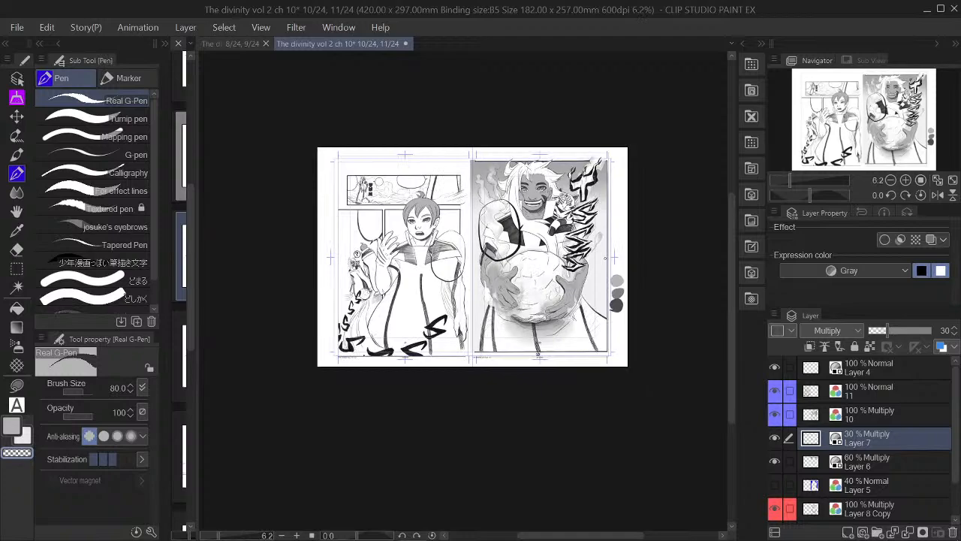
pyautogui.scroll(-1, 607, 258)
pyautogui.scroll(6, 605, 262)
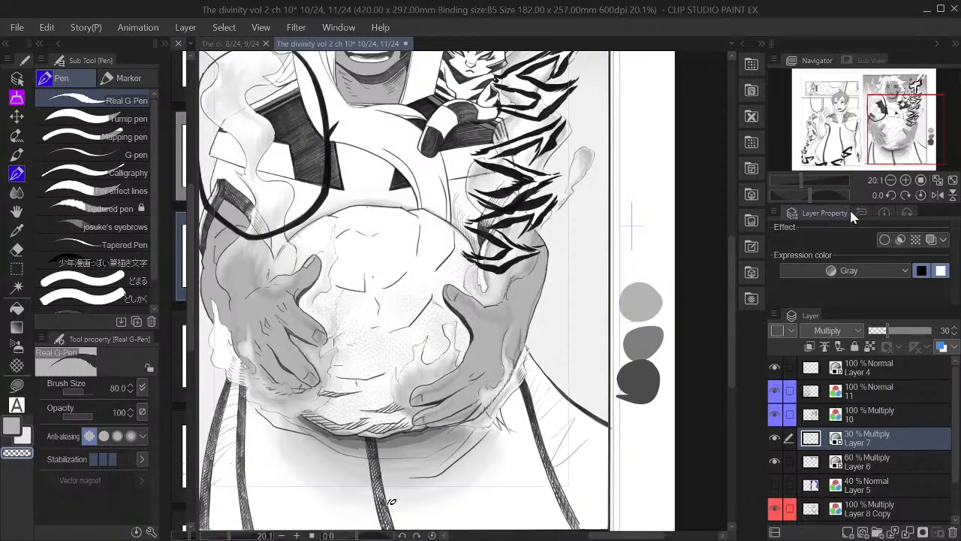
pyautogui.scroll(2, 485, 342)
pyautogui.scroll(1, 485, 342)
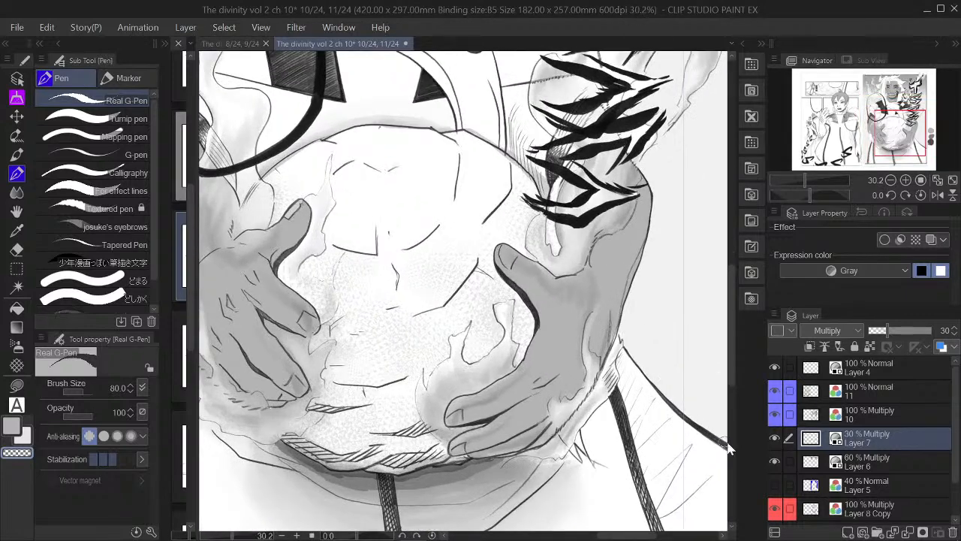
pyautogui.click(775, 439)
pyautogui.click(775, 439)
pyautogui.click(16, 384)
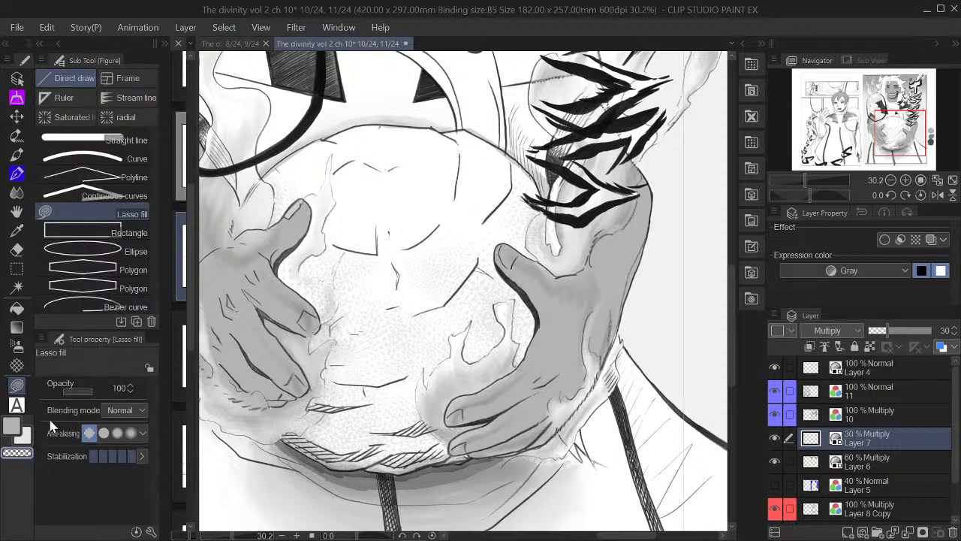
pyautogui.moveTo(334, 303)
pyautogui.mouseDown()
pyautogui.moveTo(323, 322)
pyautogui.moveTo(340, 308)
pyautogui.moveTo(344, 259)
pyautogui.moveTo(304, 277)
pyautogui.moveTo(303, 256)
pyautogui.moveTo(260, 257)
pyautogui.moveTo(259, 291)
pyautogui.mouseUp()
pyautogui.moveTo(877, 121)
pyautogui.mouseDown()
pyautogui.moveTo(869, 114)
pyautogui.moveTo(888, 123)
pyautogui.mouseUp()
# Add a new layer above Layer 4 and draw two angry eyes over the sphere in black with the Real G-Pen
pyautogui.click(893, 369)
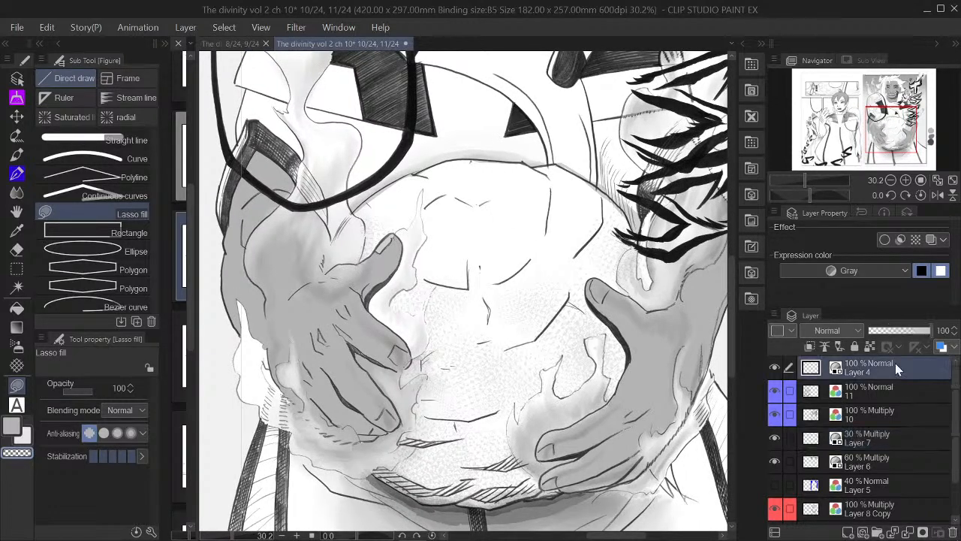
pyautogui.click(850, 531)
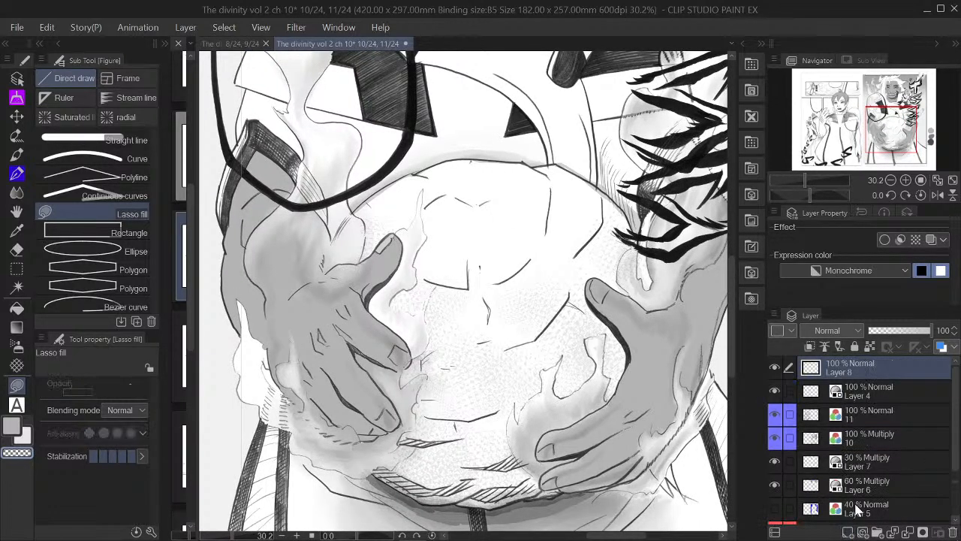
pyautogui.click(16, 173)
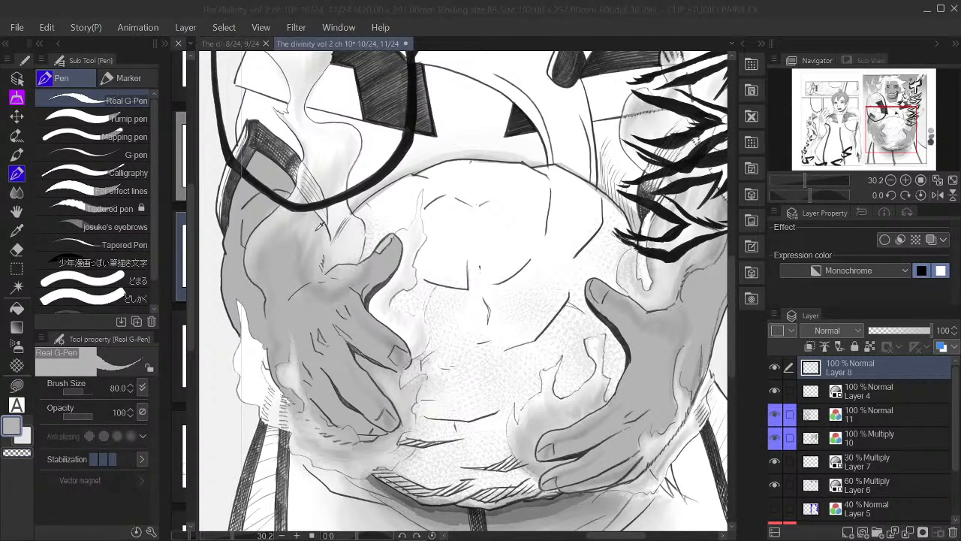
pyautogui.keyDown('alt'); pyautogui.click(647, 181); pyautogui.keyUp('alt')
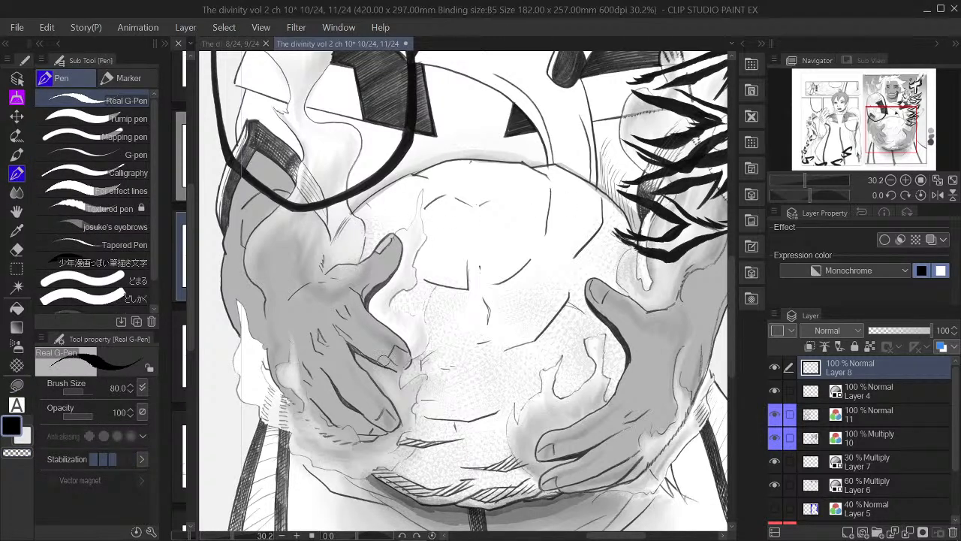
pyautogui.moveTo(385, 366)
pyautogui.mouseDown()
pyautogui.moveTo(471, 396)
pyautogui.moveTo(362, 366)
pyautogui.moveTo(421, 424)
pyautogui.moveTo(483, 415)
pyautogui.moveTo(484, 402)
pyautogui.moveTo(399, 376)
pyautogui.moveTo(410, 396)
pyautogui.moveTo(457, 389)
pyautogui.mouseUp()
pyautogui.moveTo(536, 382)
pyautogui.mouseDown()
pyautogui.moveTo(600, 294)
pyautogui.moveTo(542, 389)
pyautogui.moveTo(640, 297)
pyautogui.moveTo(576, 332)
pyautogui.moveTo(562, 355)
pyautogui.moveTo(593, 313)
pyautogui.moveTo(577, 362)
pyautogui.moveTo(542, 369)
pyautogui.mouseUp()
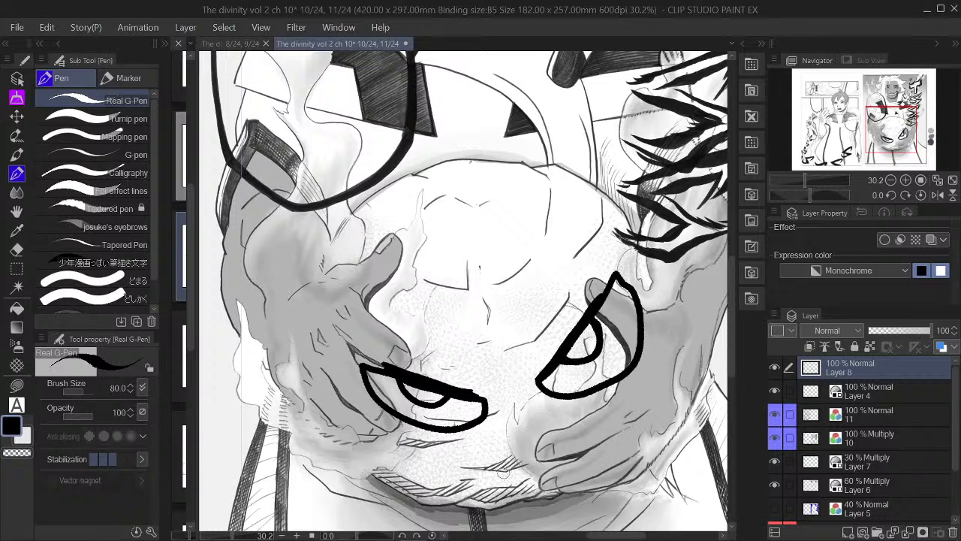
pyautogui.moveTo(365, 298)
pyautogui.mouseDown()
pyautogui.moveTo(455, 319)
pyautogui.moveTo(556, 293)
pyautogui.moveTo(591, 254)
pyautogui.moveTo(588, 184)
pyautogui.mouseUp()
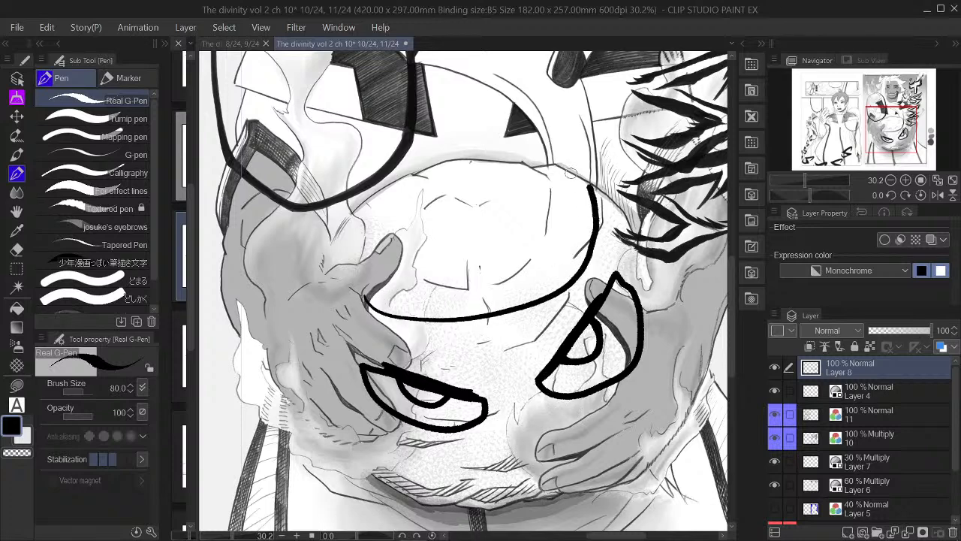
pyautogui.moveTo(387, 193)
pyautogui.mouseDown()
pyautogui.moveTo(451, 234)
pyautogui.moveTo(538, 187)
pyautogui.moveTo(531, 164)
pyautogui.mouseUp()
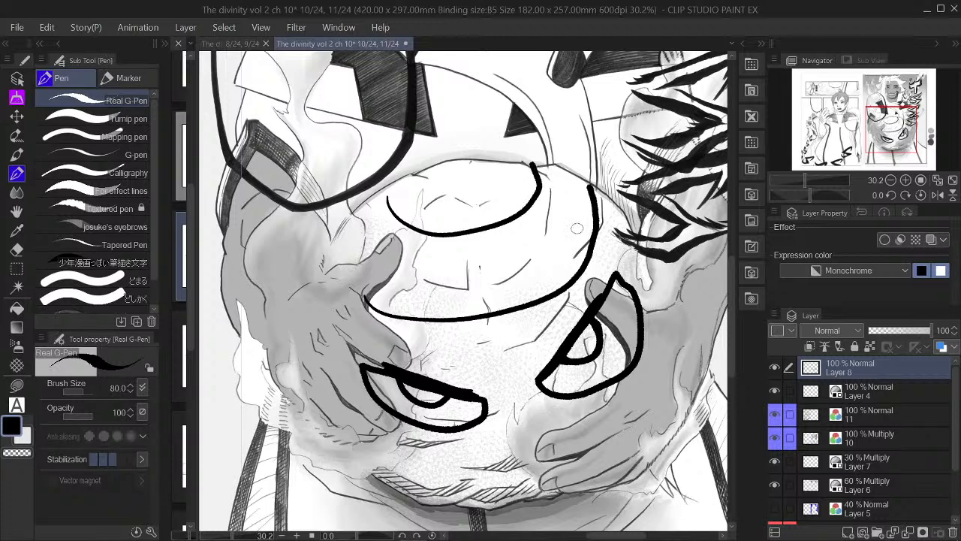
pyautogui.hotkey('ctrl', 'z')
pyautogui.hotkey('ctrl', 'z')
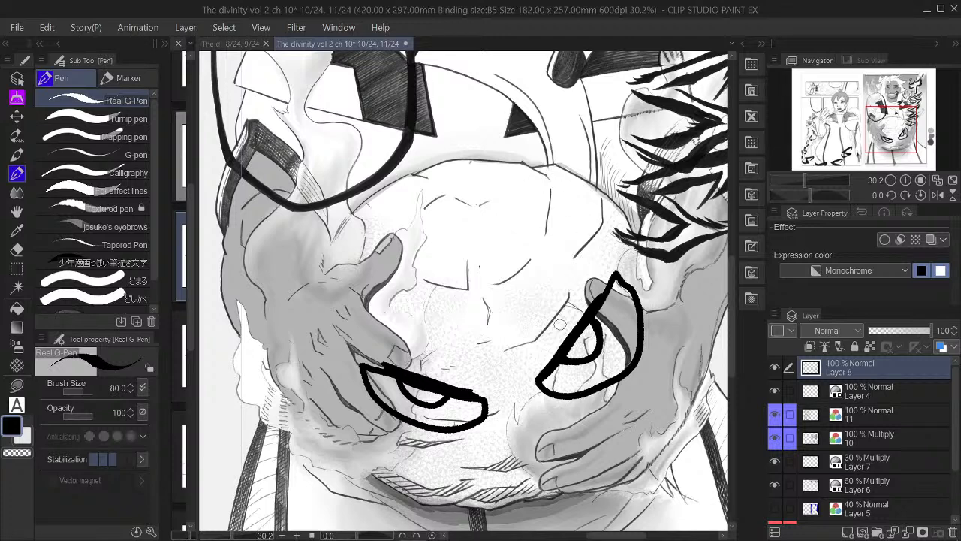
# Draw a jagged, toothy mouth below the eyes near the sphere's lower edge
pyautogui.moveTo(443, 465)
pyautogui.mouseDown()
pyautogui.moveTo(553, 433)
pyautogui.moveTo(476, 476)
pyautogui.moveTo(538, 474)
pyautogui.moveTo(489, 453)
pyautogui.moveTo(533, 475)
pyautogui.moveTo(537, 440)
pyautogui.moveTo(554, 435)
pyautogui.moveTo(540, 444)
pyautogui.moveTo(553, 463)
pyautogui.mouseUp()
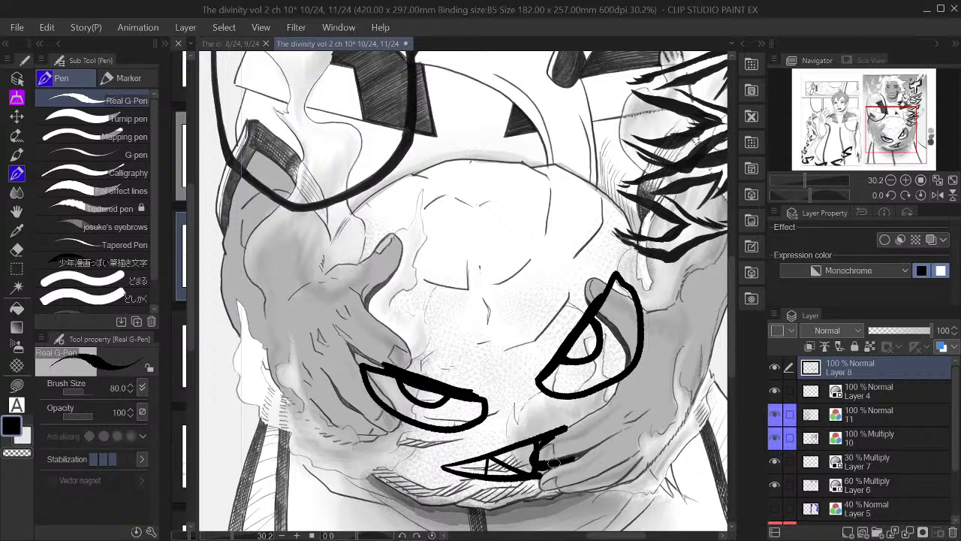
pyautogui.click(891, 180)
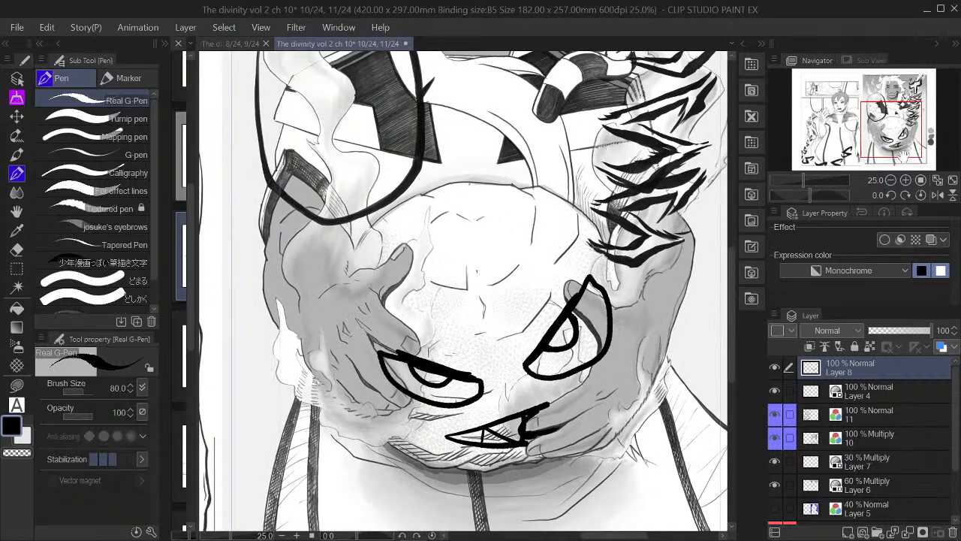
pyautogui.click(891, 180)
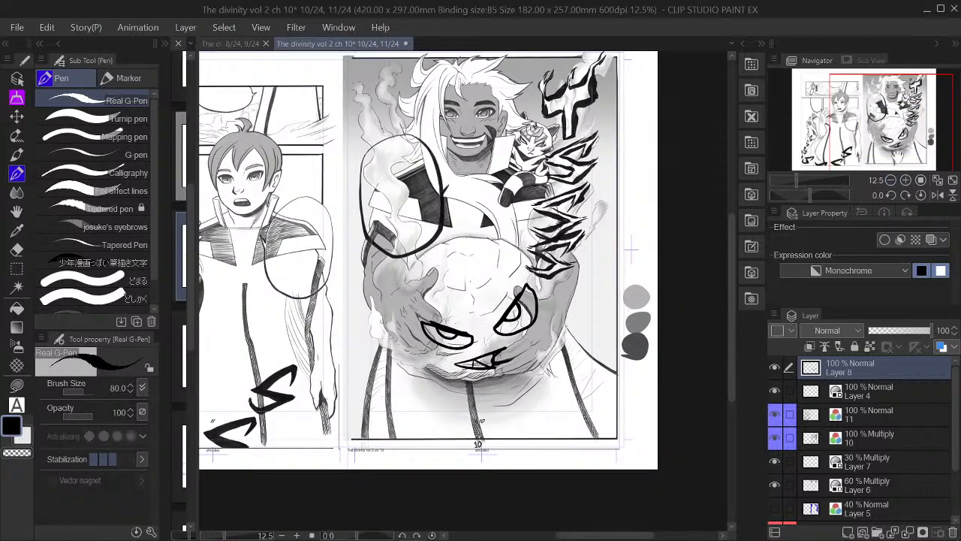
pyautogui.moveTo(893, 126); pyautogui.dragTo(894, 106)
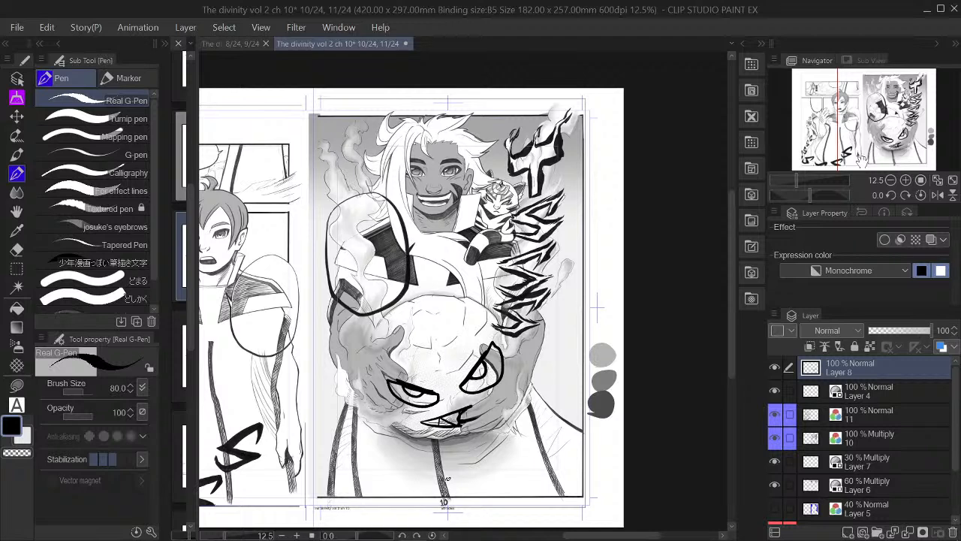
pyautogui.moveTo(897, 137)
pyautogui.mouseDown()
pyautogui.moveTo(909, 136)
pyautogui.moveTo(895, 129)
pyautogui.mouseUp()
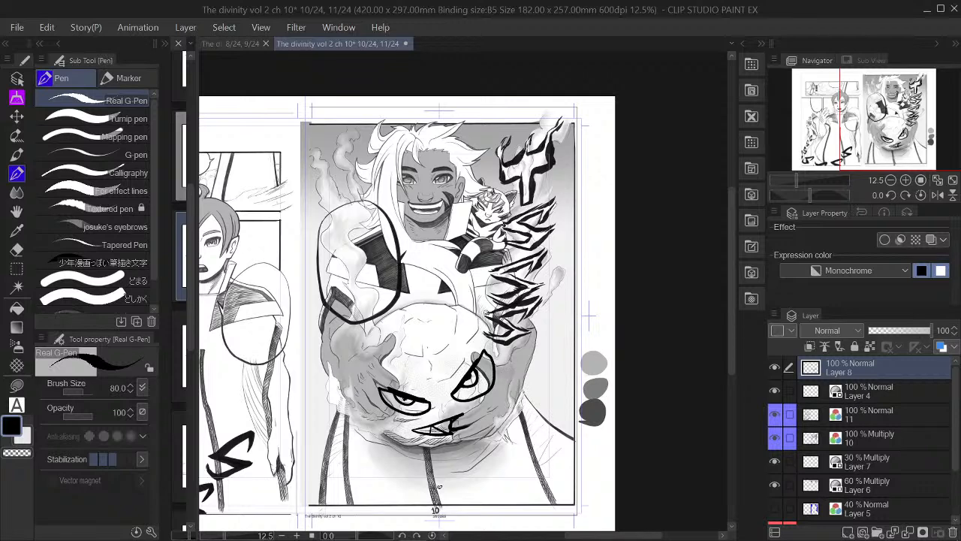
pyautogui.moveTo(447, 465)
pyautogui.mouseDown()
pyautogui.moveTo(376, 454)
pyautogui.moveTo(328, 404)
pyautogui.moveTo(331, 347)
pyautogui.moveTo(352, 340)
pyautogui.moveTo(392, 283)
pyautogui.moveTo(444, 306)
pyautogui.moveTo(486, 290)
pyautogui.moveTo(502, 263)
pyautogui.moveTo(516, 398)
pyautogui.moveTo(499, 430)
pyautogui.moveTo(465, 454)
pyautogui.mouseUp()
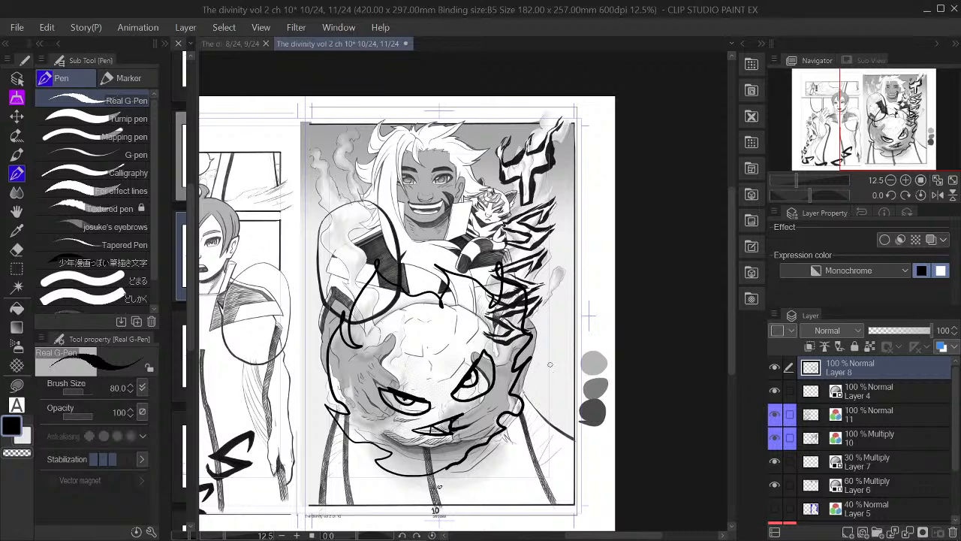
pyautogui.hotkey('ctrl', 'z')
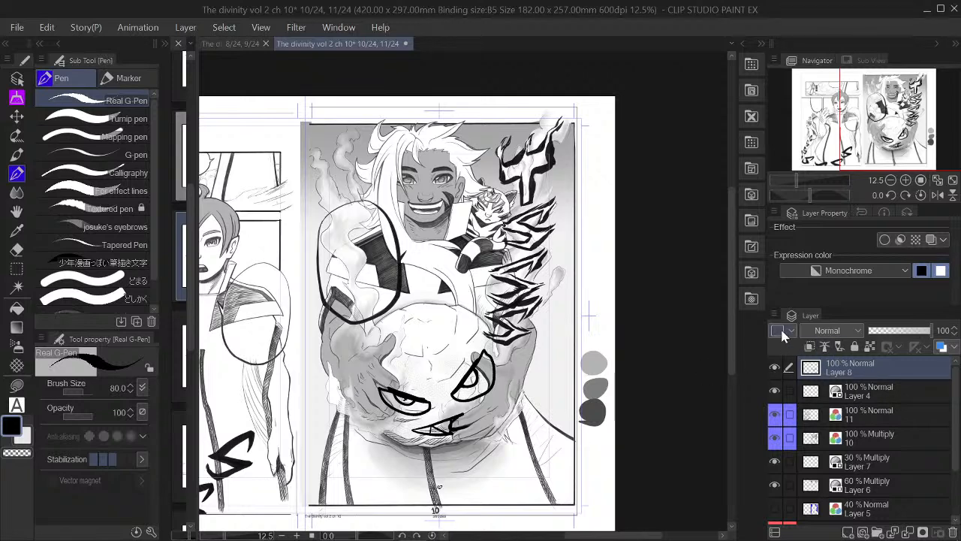
# Mark Layer 8 with a purple palette colour and hide its face doodle
pyautogui.click(775, 367)
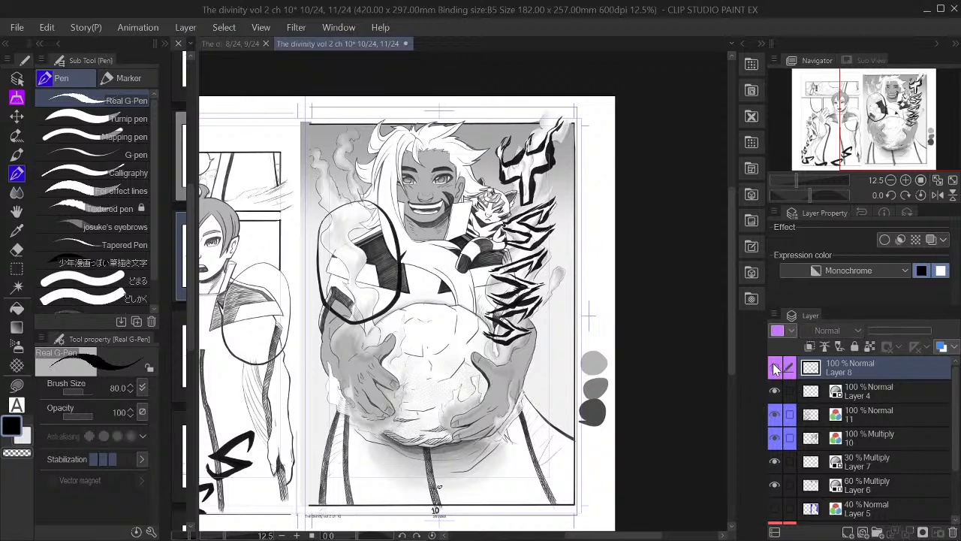
pyautogui.moveTo(877, 117); pyautogui.dragTo(867, 115)
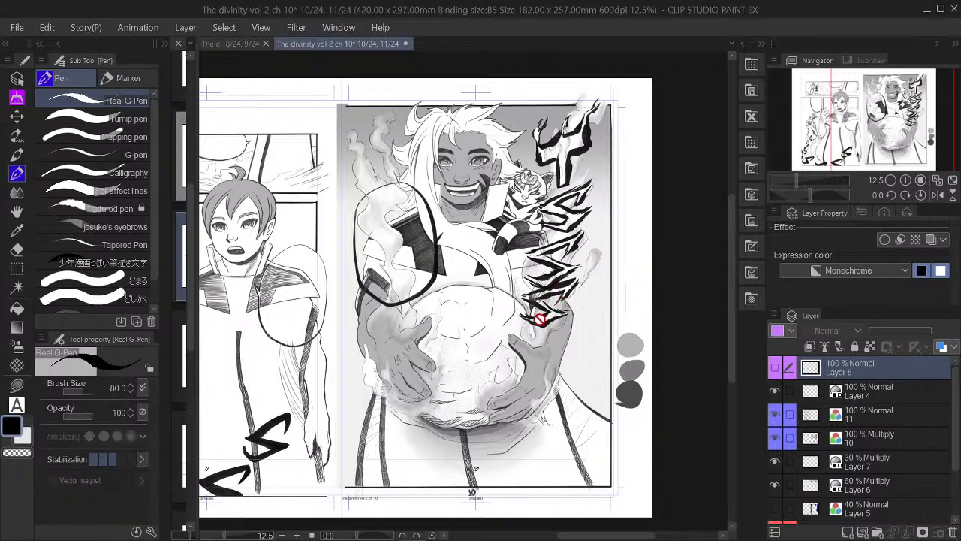
pyautogui.scroll(1, 546, 318)
pyautogui.scroll(1, 545, 319)
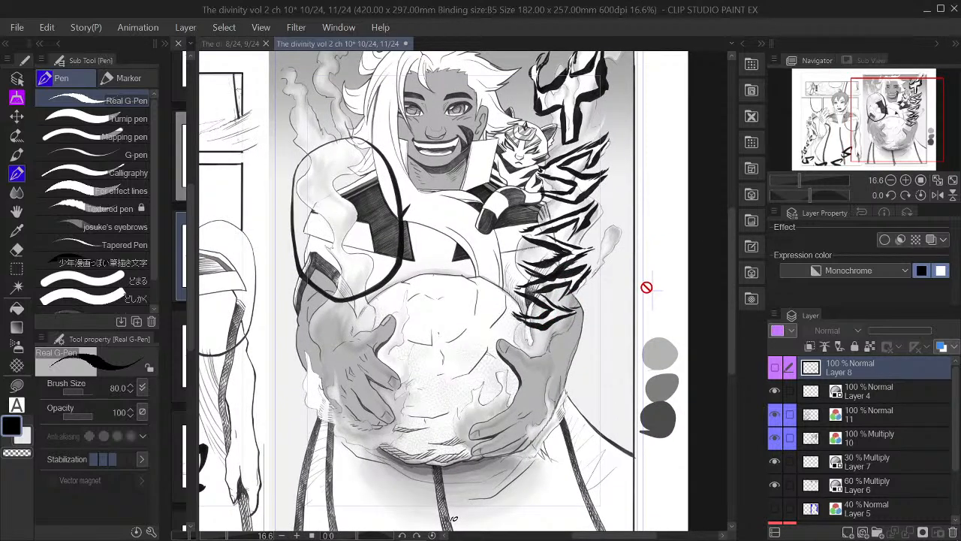
pyautogui.moveTo(915, 94); pyautogui.dragTo(911, 85)
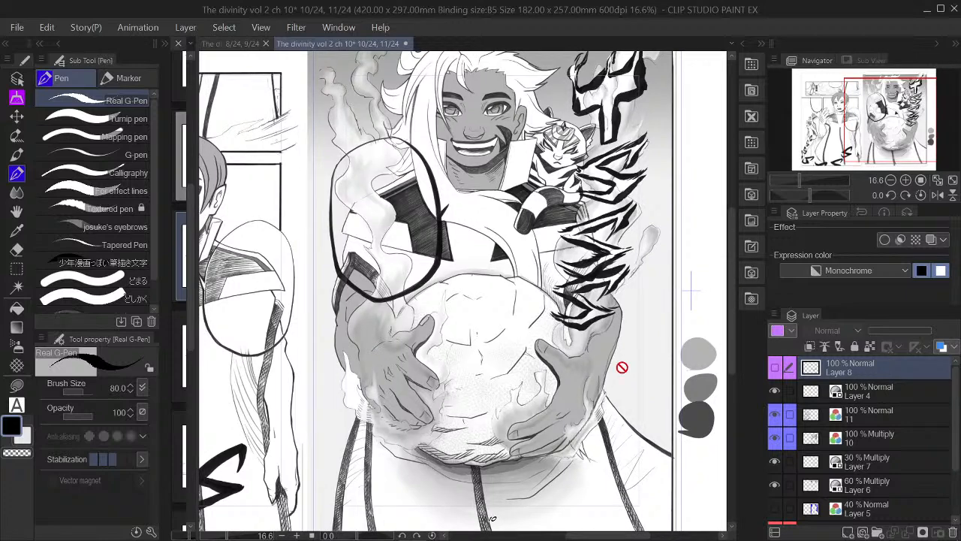
pyautogui.scroll(2, 423, 438)
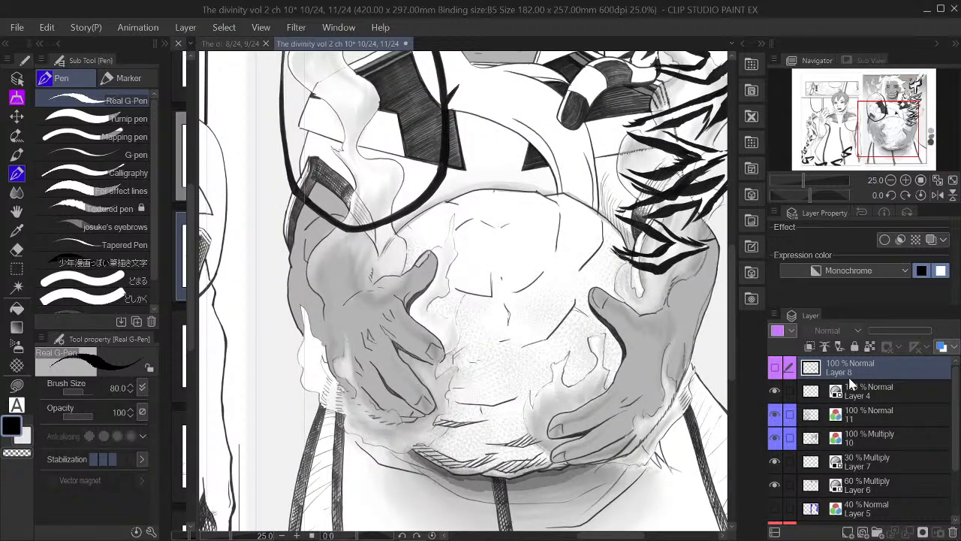
# Check what Layer 6 and Layer 7 add around the hands and sphere by hiding and showing each one
pyautogui.click(881, 423)
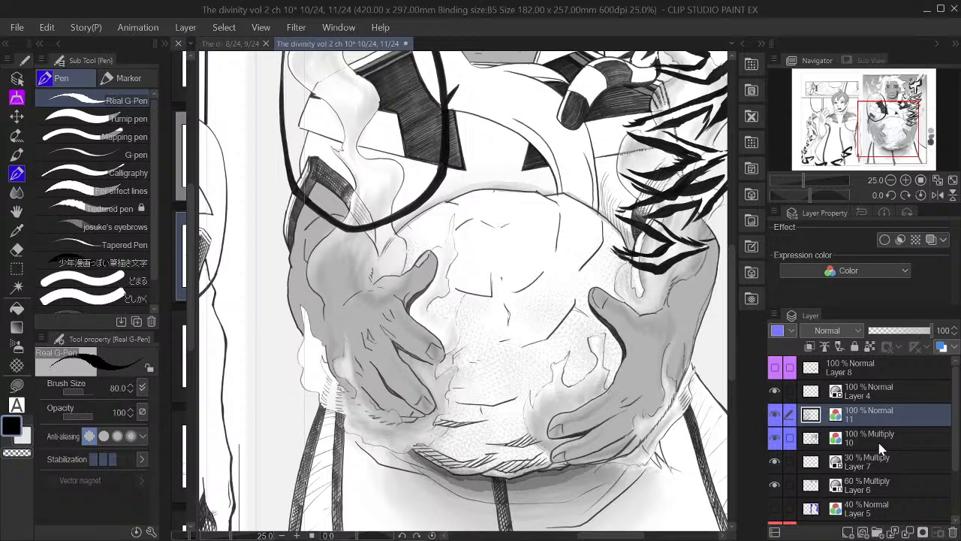
pyautogui.click(882, 443)
pyautogui.click(888, 479)
pyautogui.click(775, 487)
pyautogui.click(775, 487)
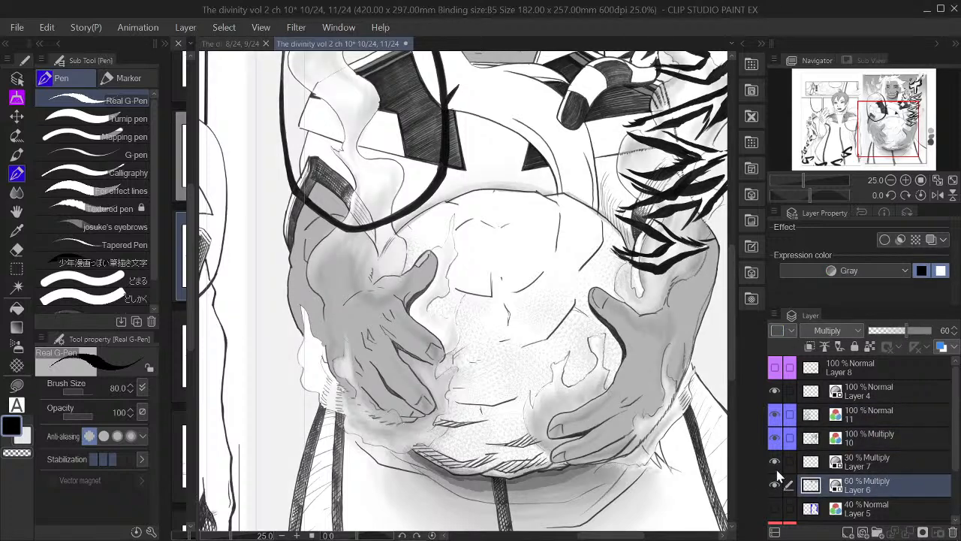
pyautogui.click(775, 462)
pyautogui.click(775, 462)
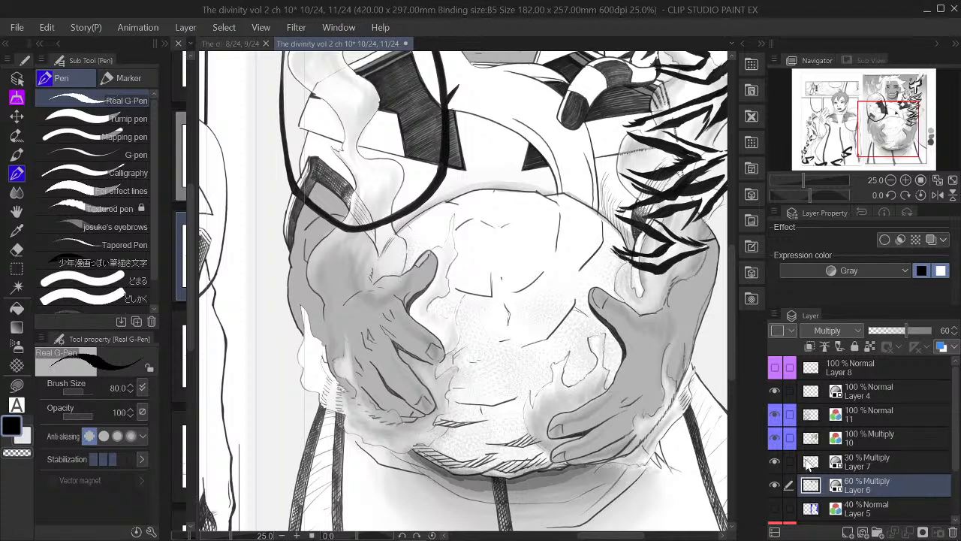
pyautogui.click(874, 462)
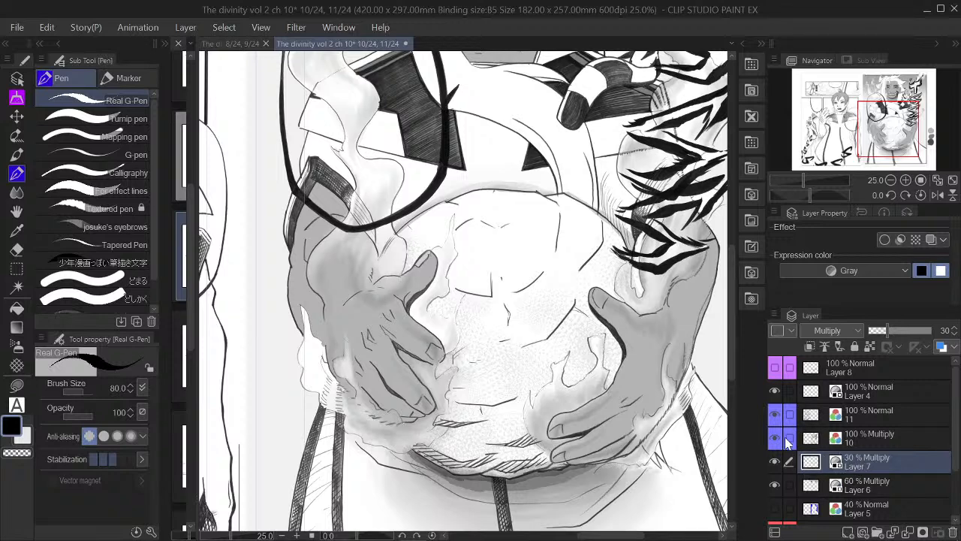
# Inspect the upper part of page 10 while toggling Layer 6, Paper and Layer 8 Copy
pyautogui.click(891, 129)
pyautogui.moveTo(892, 130); pyautogui.dragTo(892, 130)
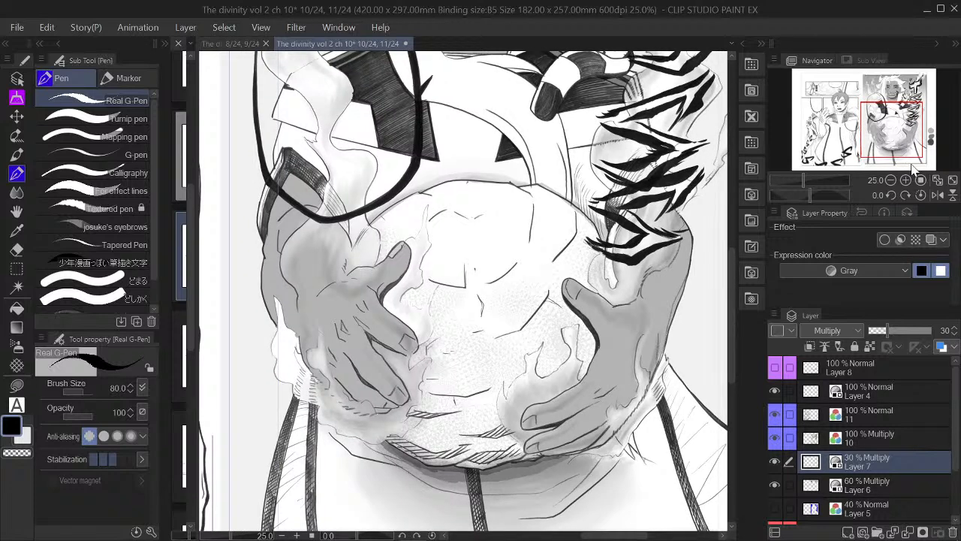
pyautogui.click(894, 127)
pyautogui.moveTo(893, 129)
pyautogui.mouseDown()
pyautogui.moveTo(896, 100)
pyautogui.moveTo(893, 110)
pyautogui.mouseUp()
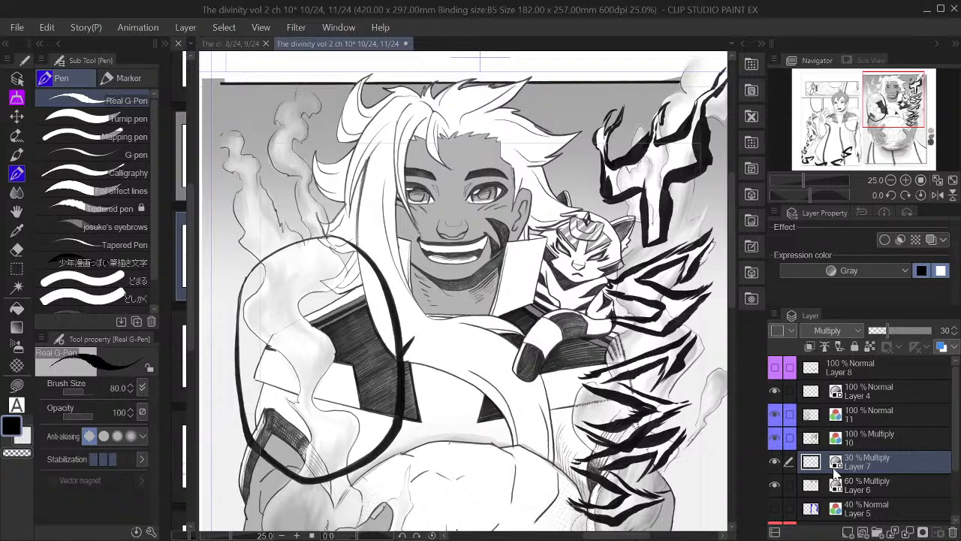
pyautogui.scroll(-3, 870, 449)
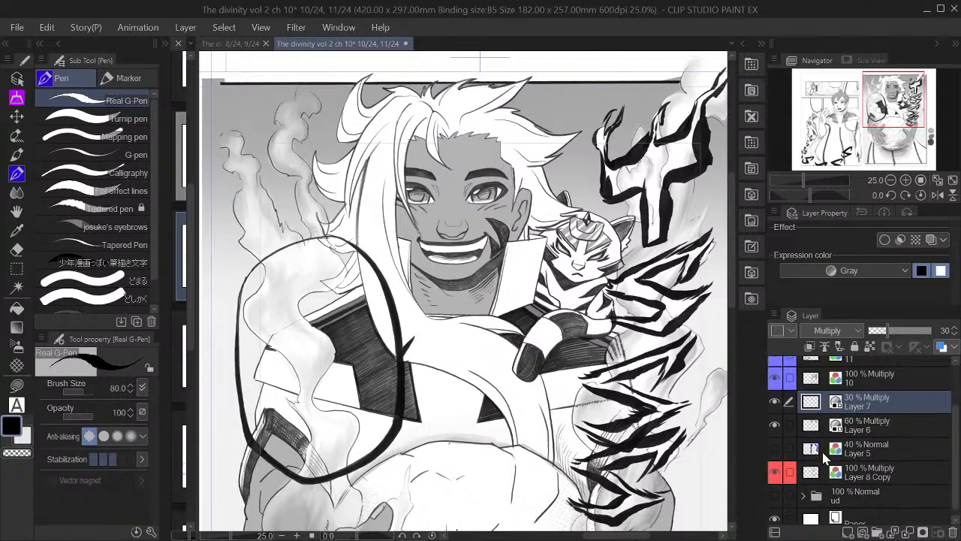
pyautogui.click(778, 423)
pyautogui.click(777, 518)
pyautogui.click(777, 518)
pyautogui.click(777, 473)
pyautogui.click(778, 472)
# Select Layer 8 Copy and set up the ちりちりペン with transparent colour at brush size 80
pyautogui.click(873, 473)
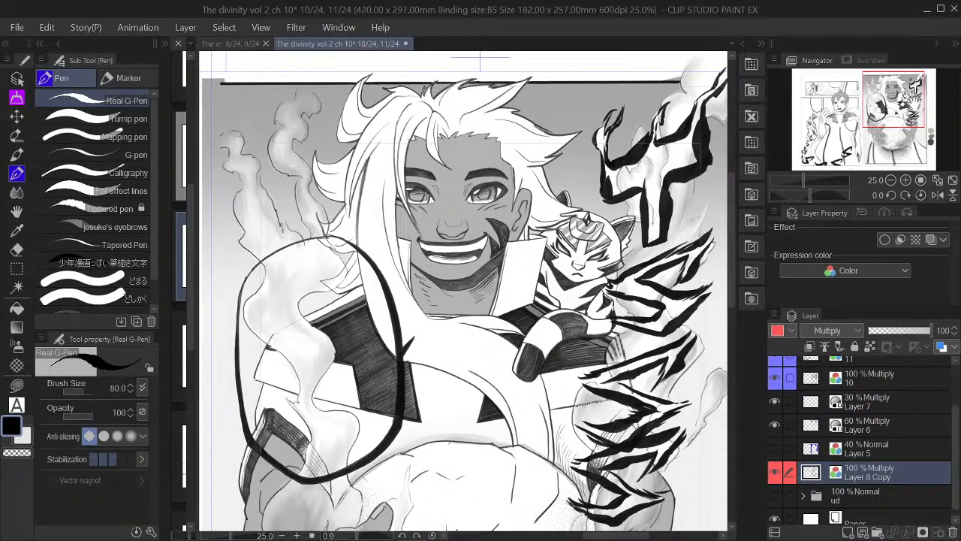
pyautogui.moveTo(916, 105); pyautogui.dragTo(913, 106)
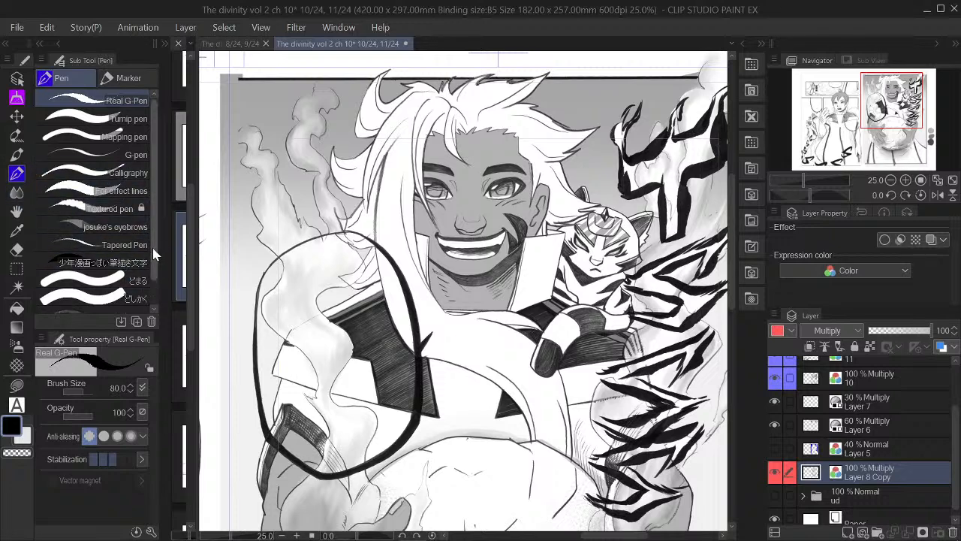
pyautogui.scroll(-1, 153, 255)
pyautogui.click(121, 290)
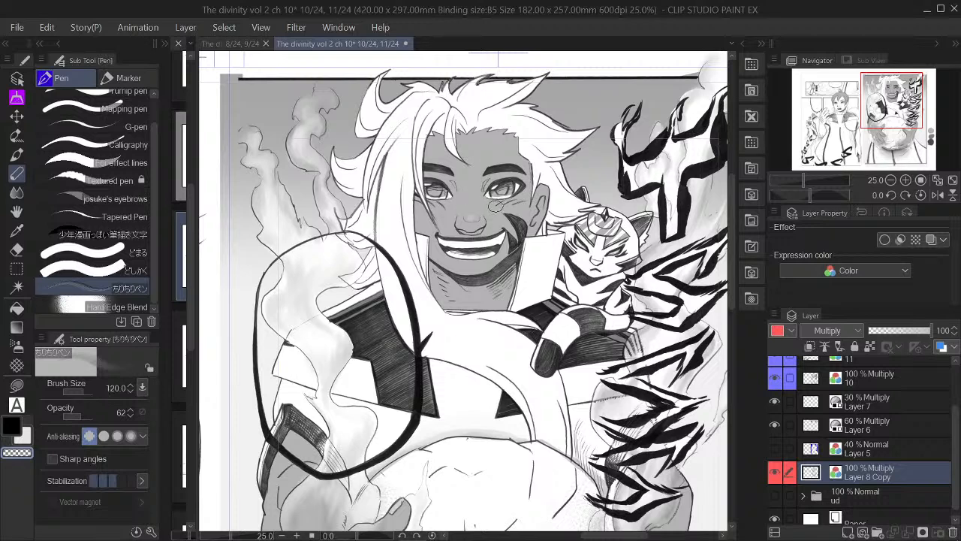
pyautogui.press(']')
pyautogui.press('[')
pyautogui.press('[')
pyautogui.press('[')
pyautogui.press('[')
pyautogui.press(']')
pyautogui.press(']')
pyautogui.press('[')
# Compare the character's face and upper body close up with the overall look of page 10
pyautogui.click(890, 181)
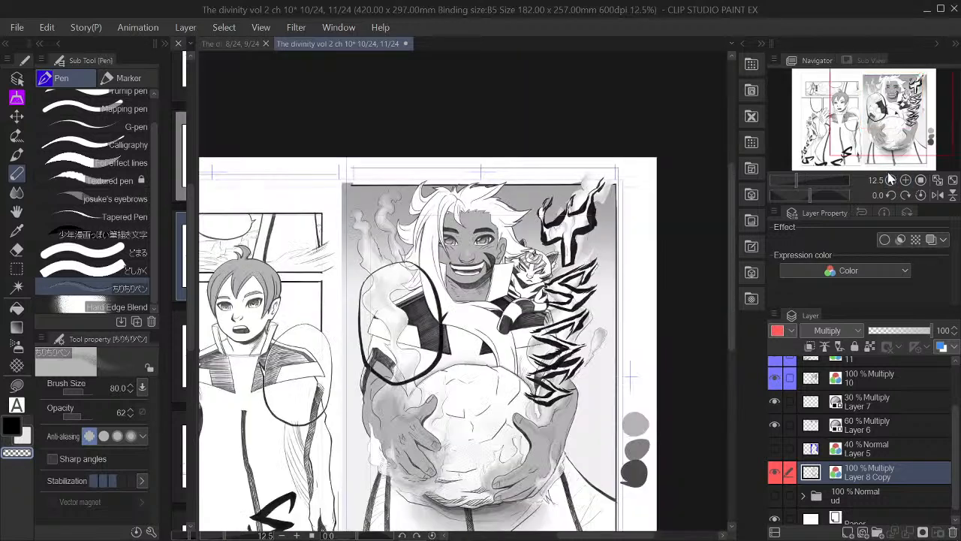
pyautogui.moveTo(887, 120); pyautogui.dragTo(885, 118)
pyautogui.click(906, 180)
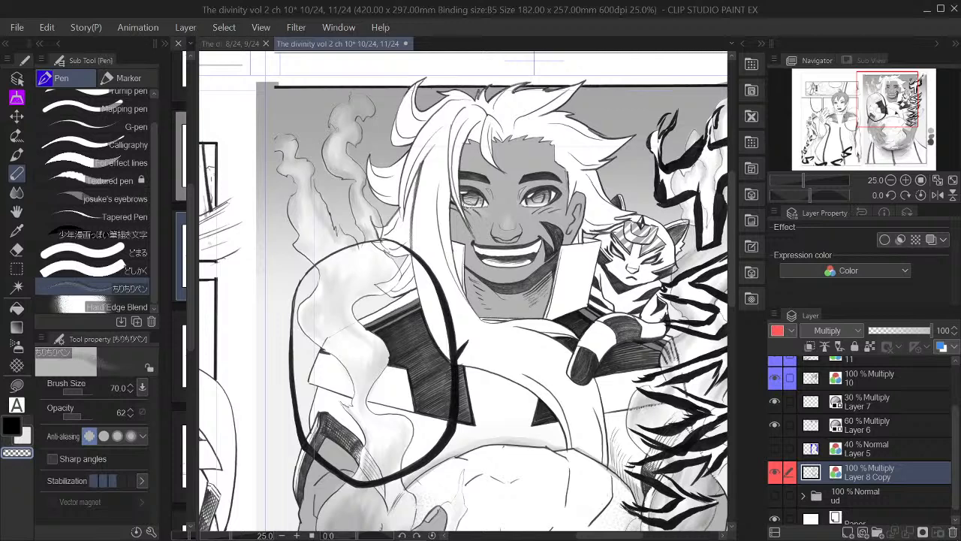
pyautogui.click(891, 179)
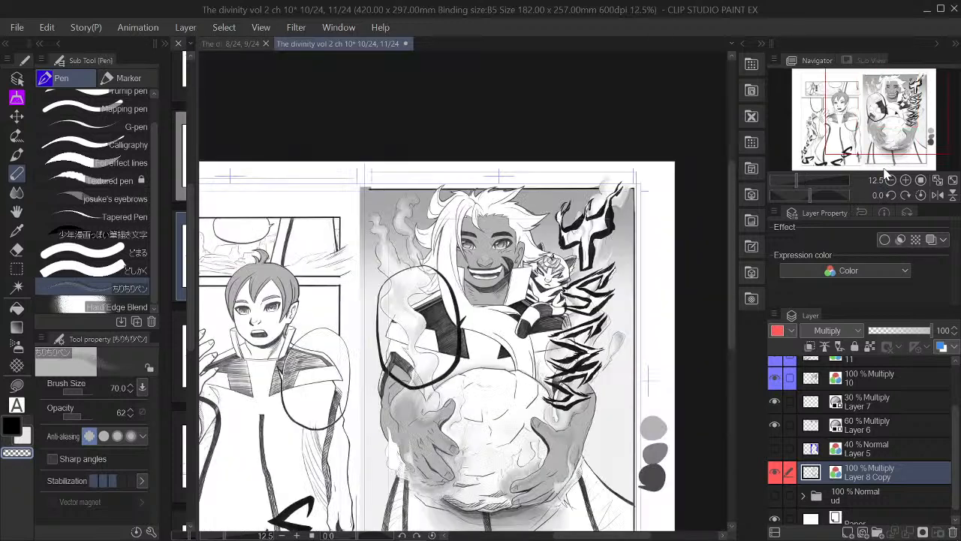
pyautogui.moveTo(883, 113); pyautogui.dragTo(888, 131)
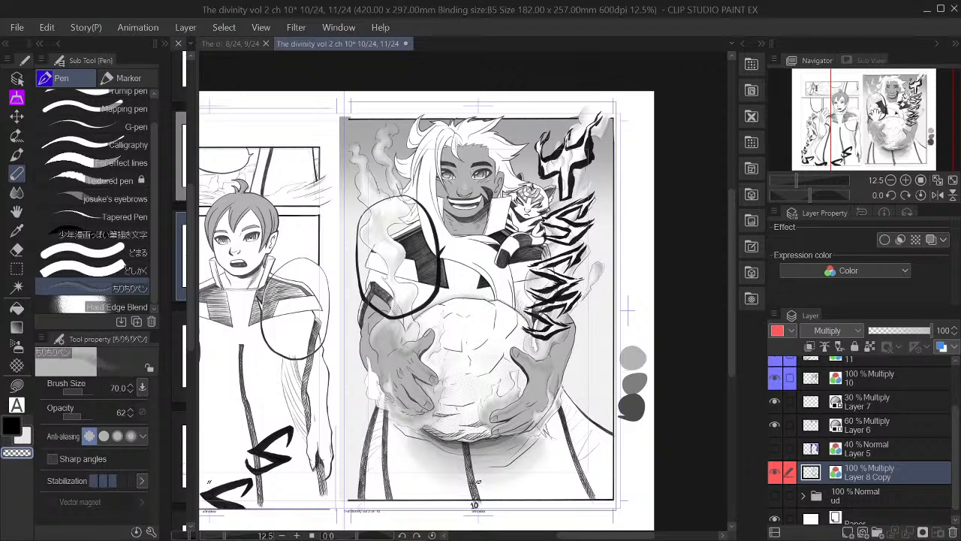
pyautogui.moveTo(876, 117); pyautogui.dragTo(873, 119)
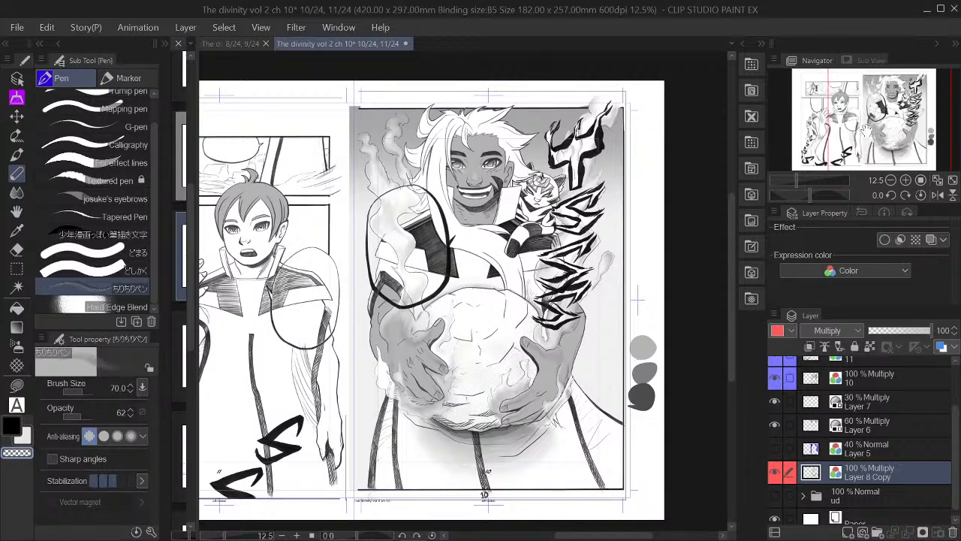
# Inspect the shading on page 10 close up and overall, and the line art of the facing page's upper panels
pyautogui.moveTo(874, 108); pyautogui.dragTo(900, 101)
pyautogui.click(905, 180)
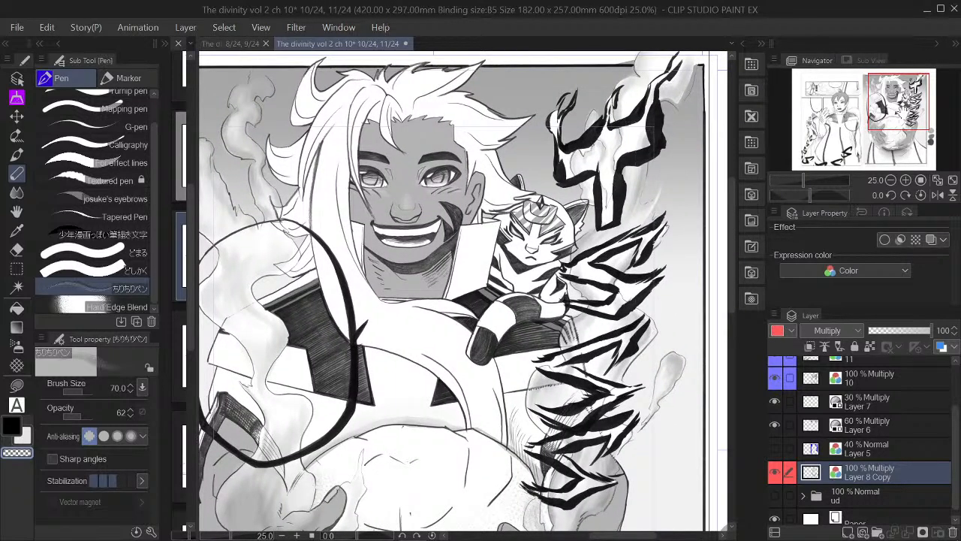
pyautogui.moveTo(900, 101); pyautogui.dragTo(892, 103)
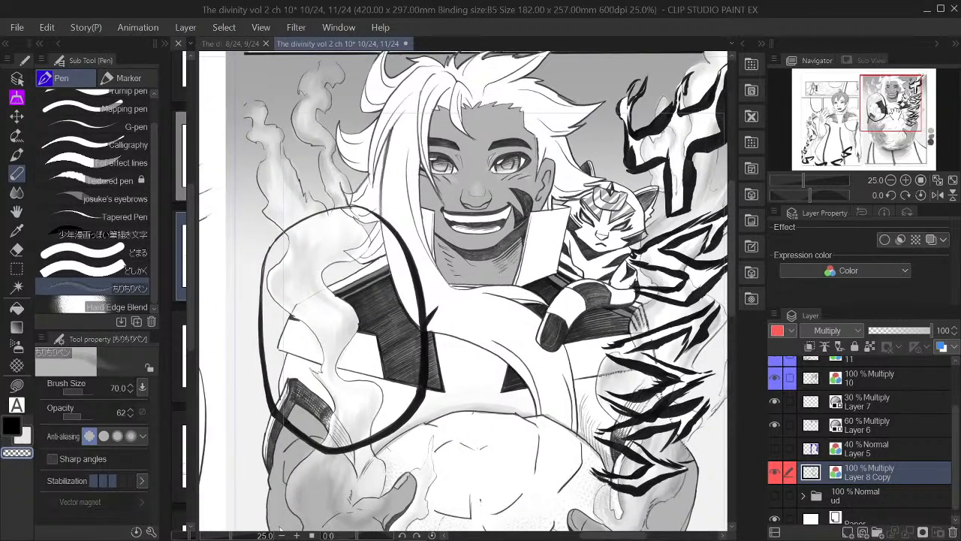
pyautogui.scroll(-3, 829, 119)
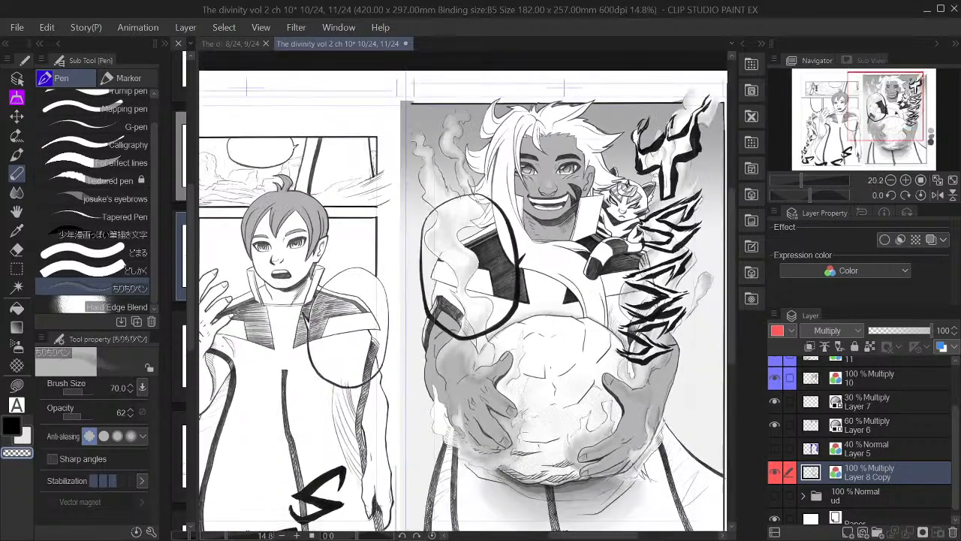
pyautogui.moveTo(898, 119); pyautogui.dragTo(902, 118)
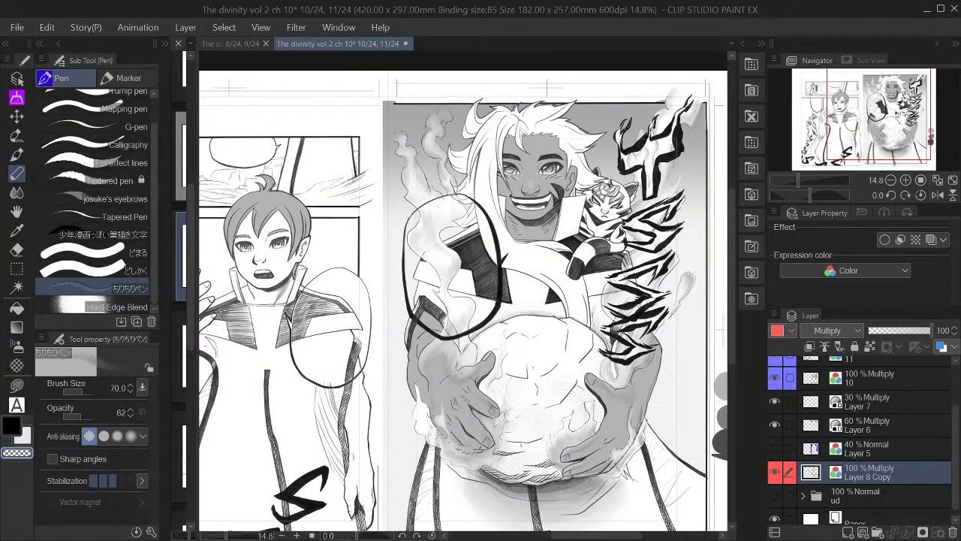
pyautogui.moveTo(902, 118); pyautogui.dragTo(848, 116)
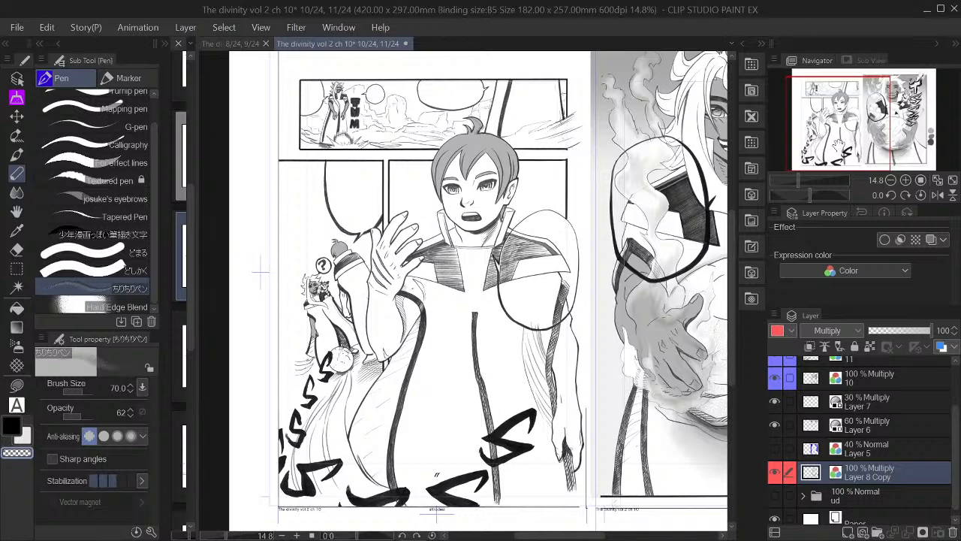
pyautogui.moveTo(849, 124)
pyautogui.mouseDown()
pyautogui.moveTo(885, 122)
pyautogui.moveTo(844, 124)
pyautogui.moveTo(857, 125)
pyautogui.mouseUp()
pyautogui.scroll(3, 849, 128)
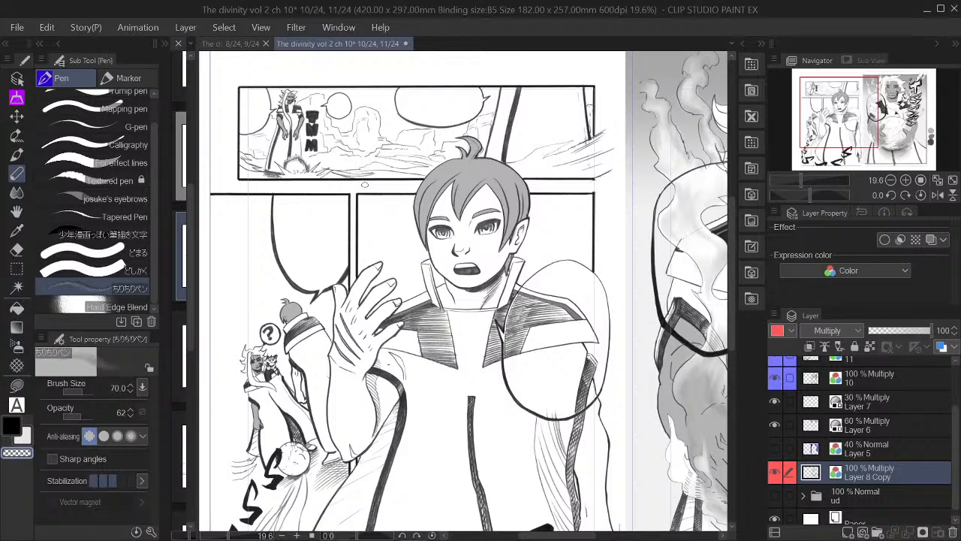
pyautogui.scroll(2, 587, 114)
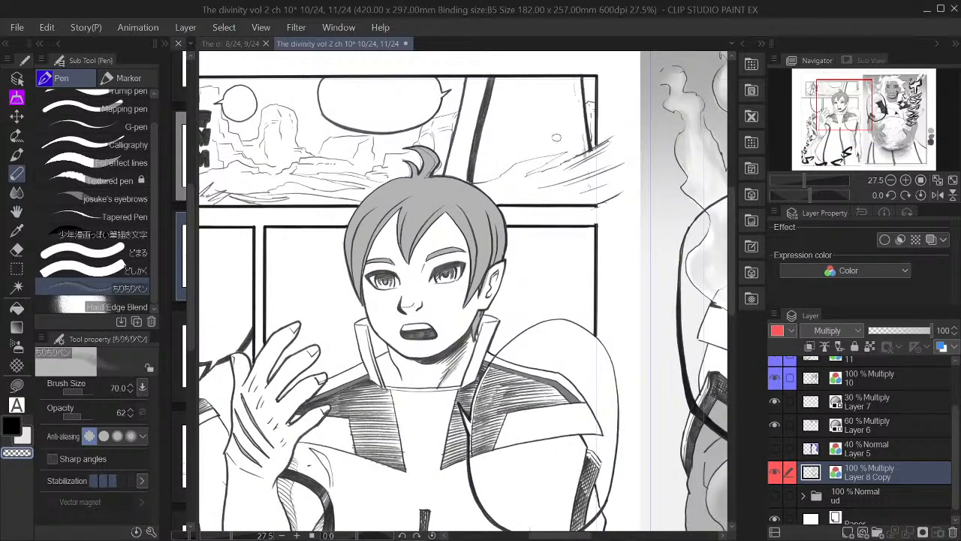
pyautogui.scroll(3, 619, 164)
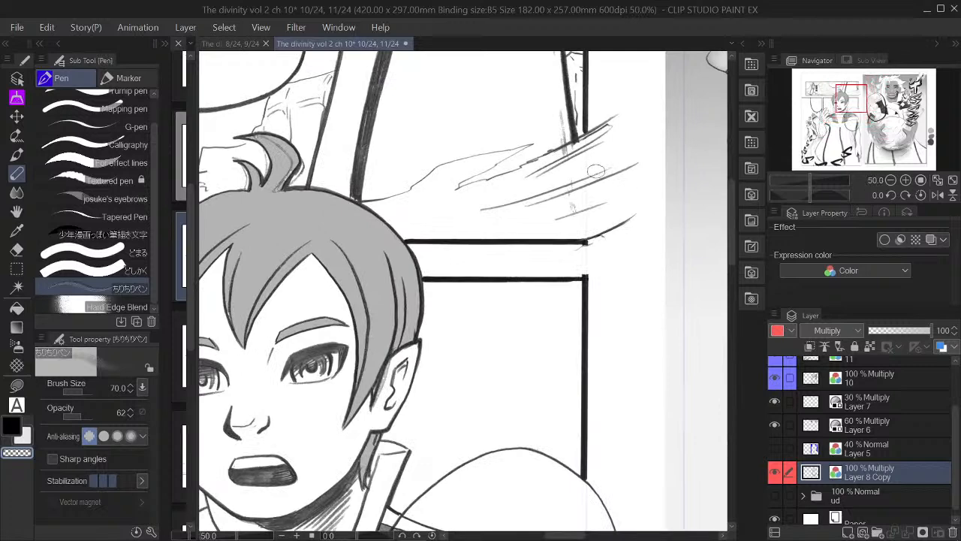
# Identify what layers 10 and 11 contain by hiding and showing each one, and make layer 11 active
pyautogui.click(872, 378)
pyautogui.click(779, 377)
pyautogui.click(779, 377)
pyautogui.scroll(1, 863, 396)
pyautogui.click(864, 374)
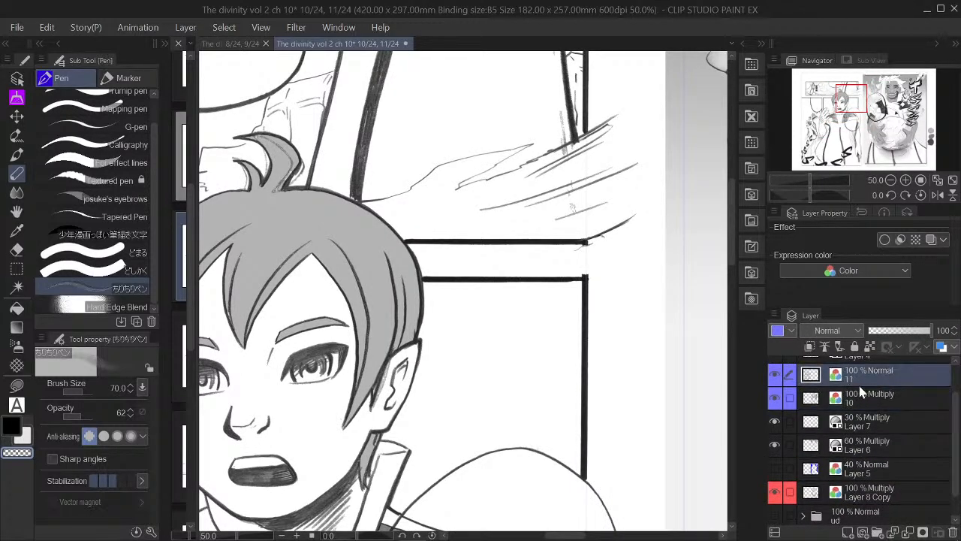
pyautogui.click(777, 380)
pyautogui.click(778, 380)
# Erase the stray line ends around the top panel's right border with the Real G-Pen in transparent colour at brush size 50
pyautogui.moveTo(856, 135); pyautogui.dragTo(853, 93)
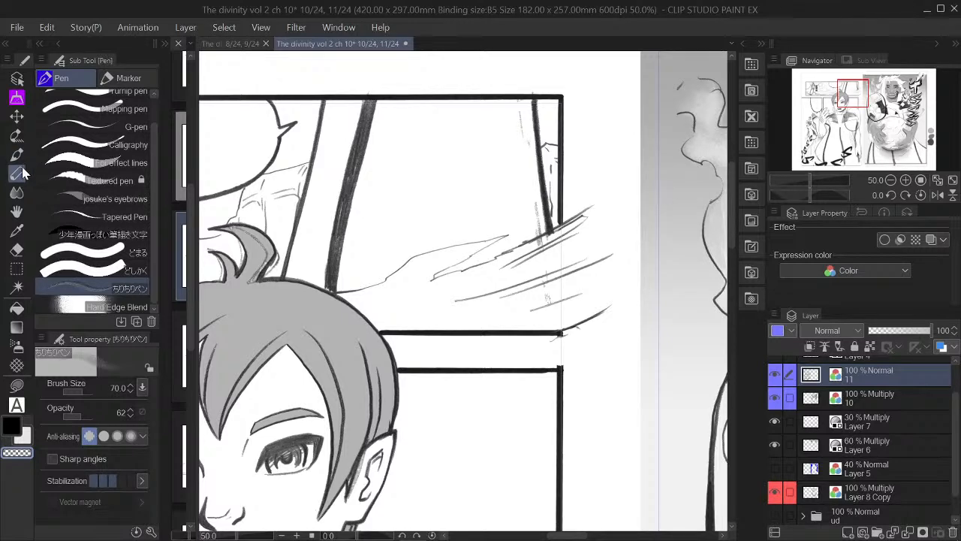
pyautogui.moveTo(153, 134); pyautogui.dragTo(150, 109)
pyautogui.click(149, 104)
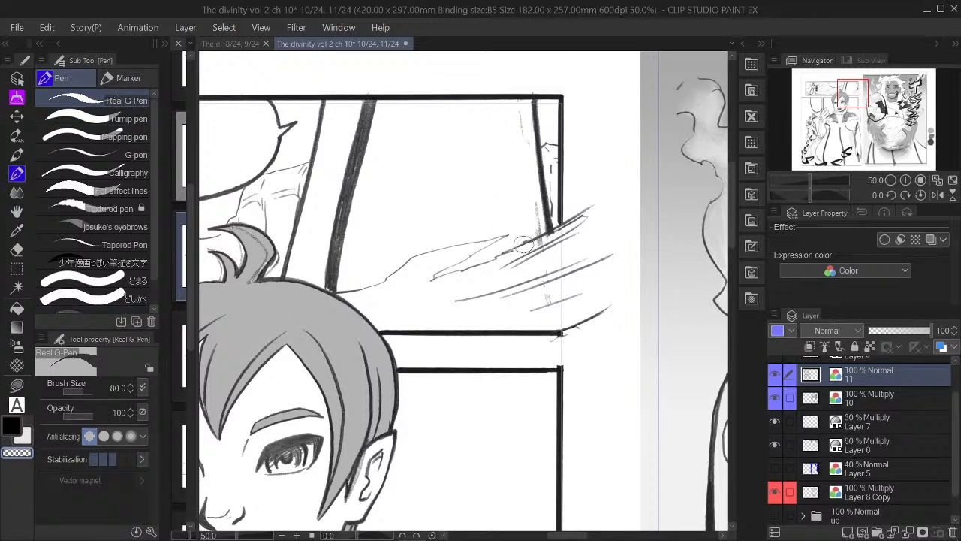
pyautogui.press('[')
pyautogui.press('[')
pyautogui.press('[')
pyautogui.moveTo(593, 208); pyautogui.dragTo(548, 236)
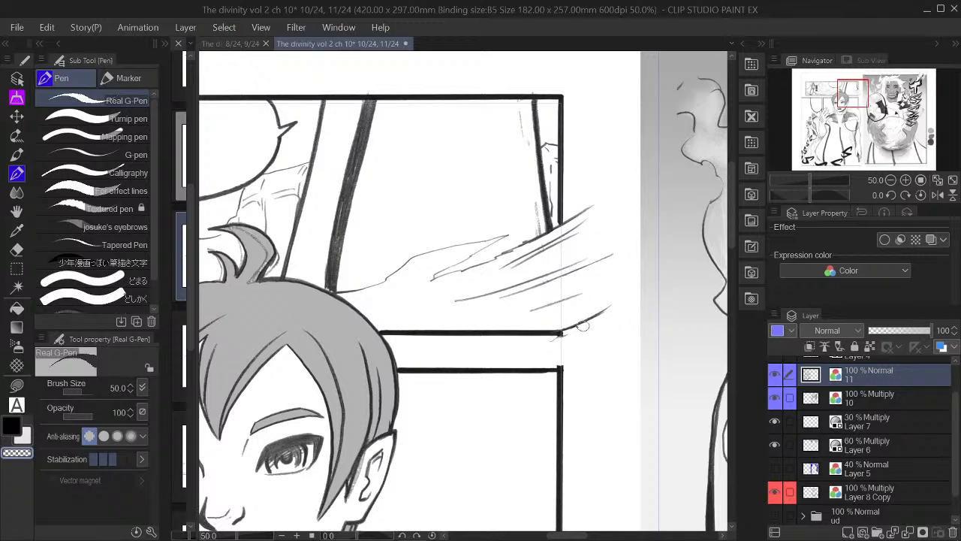
pyautogui.moveTo(574, 326); pyautogui.dragTo(561, 332)
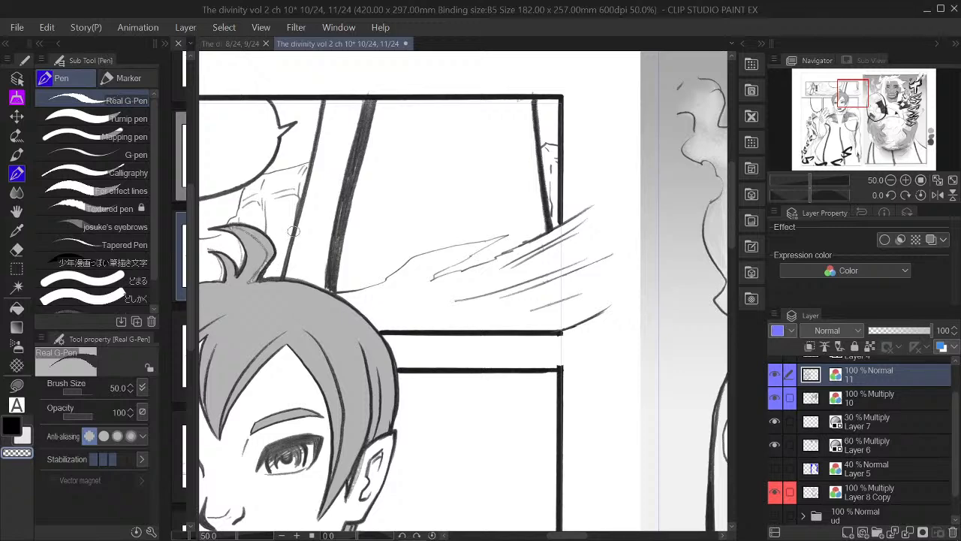
# Sample the middle grey from the tone swatches beside page 10 as the drawing colour
pyautogui.moveTo(364, 248); pyautogui.dragTo(558, 224)
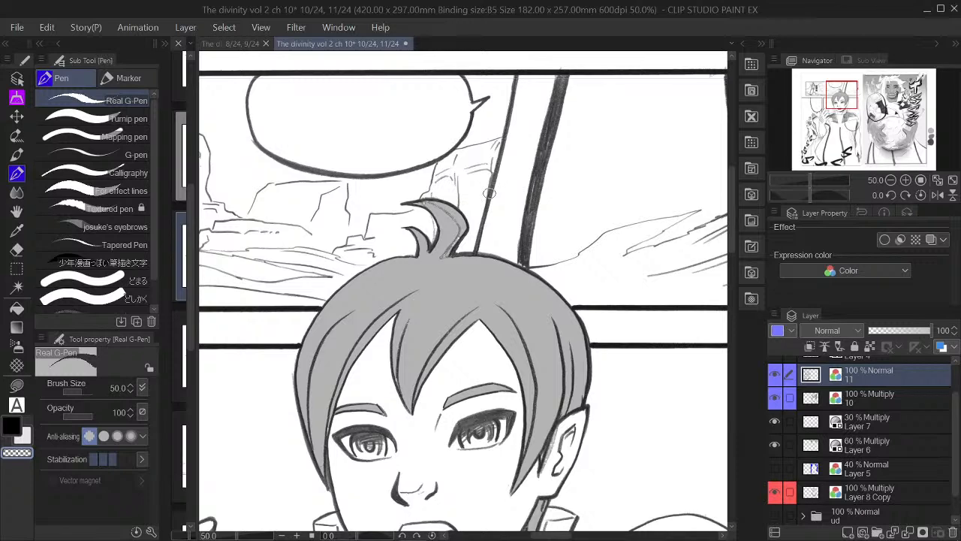
pyautogui.click(888, 179)
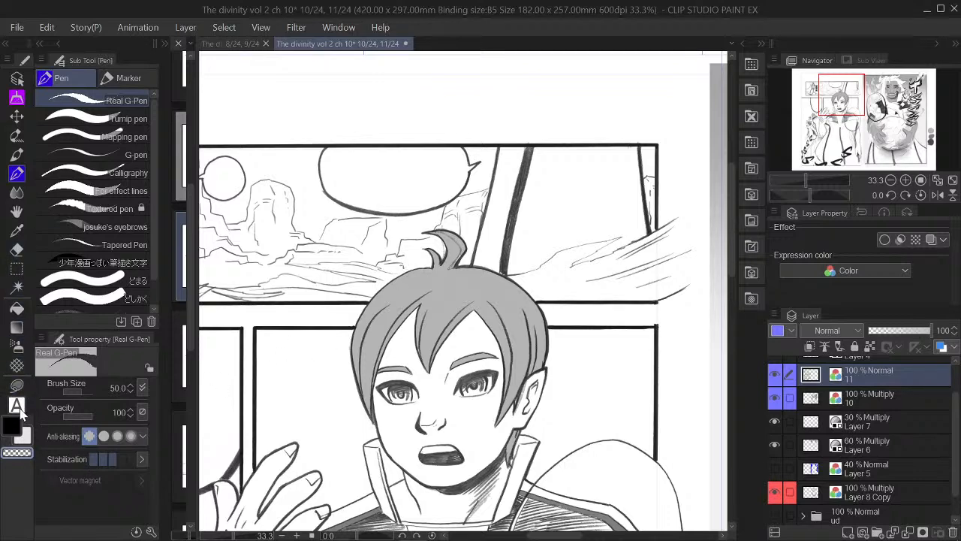
pyautogui.moveTo(846, 105); pyautogui.dragTo(932, 140)
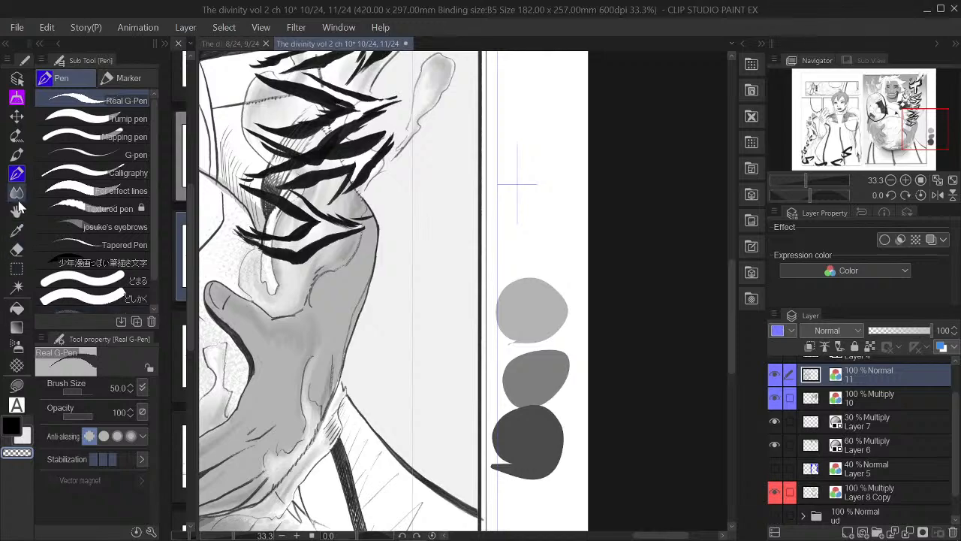
pyautogui.click(16, 231)
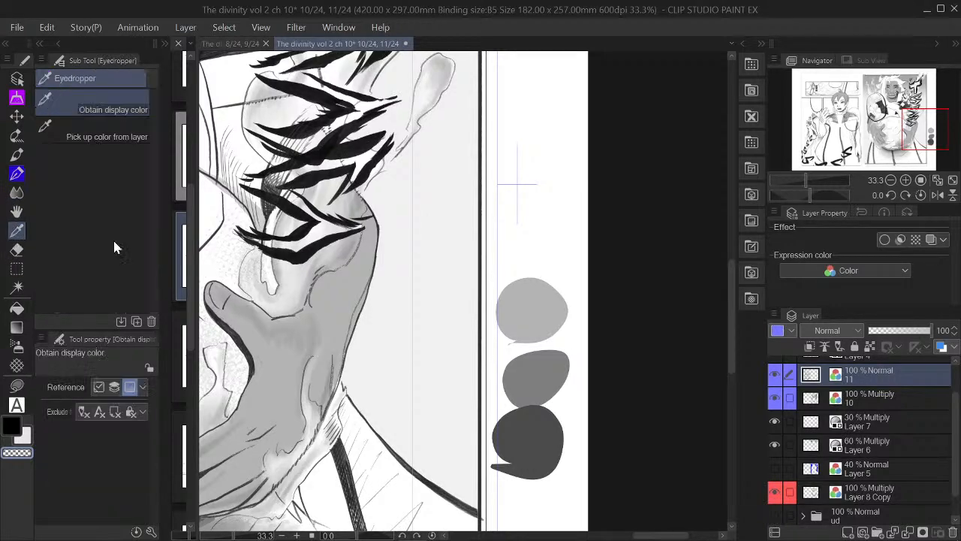
pyautogui.click(543, 383)
pyautogui.moveTo(921, 127); pyautogui.dragTo(843, 97)
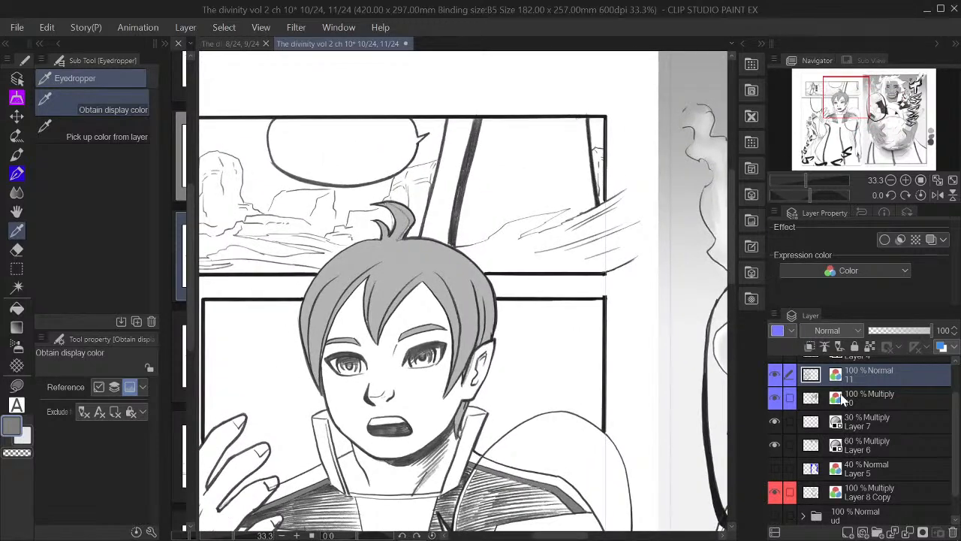
# Add a new raster layer directly above layer 10 with Gray expression colour and Multiply blending
pyautogui.click(877, 427)
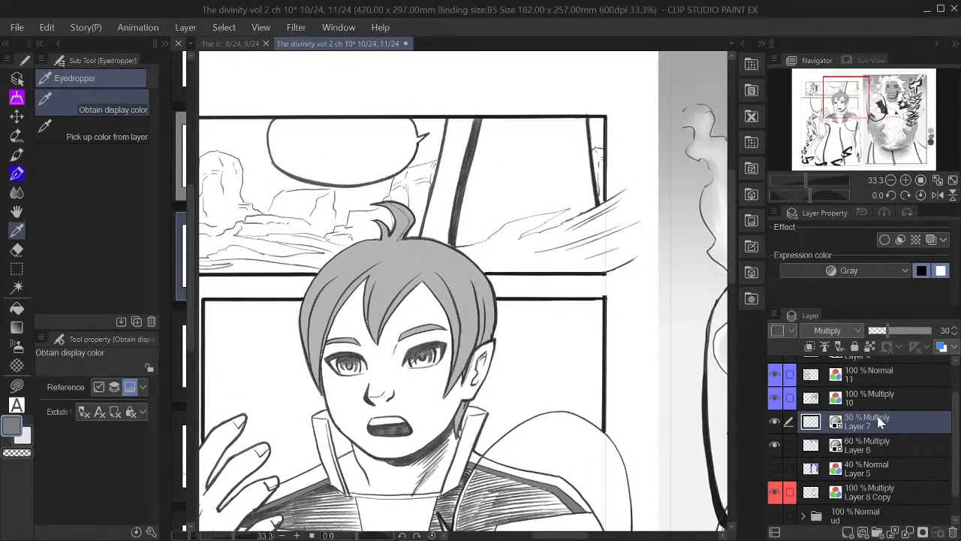
pyautogui.click(871, 398)
pyautogui.click(865, 376)
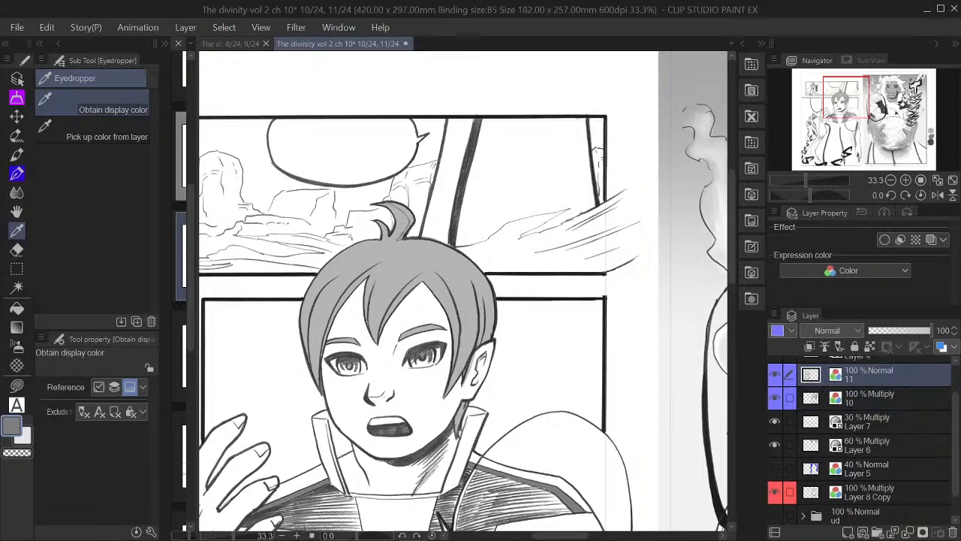
pyautogui.scroll(2, 866, 405)
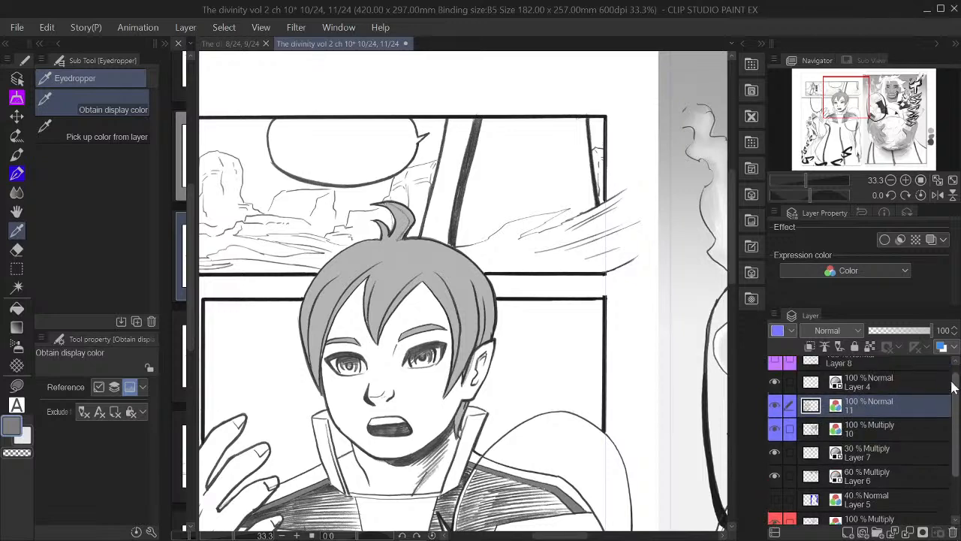
pyautogui.click(866, 434)
pyautogui.click(849, 530)
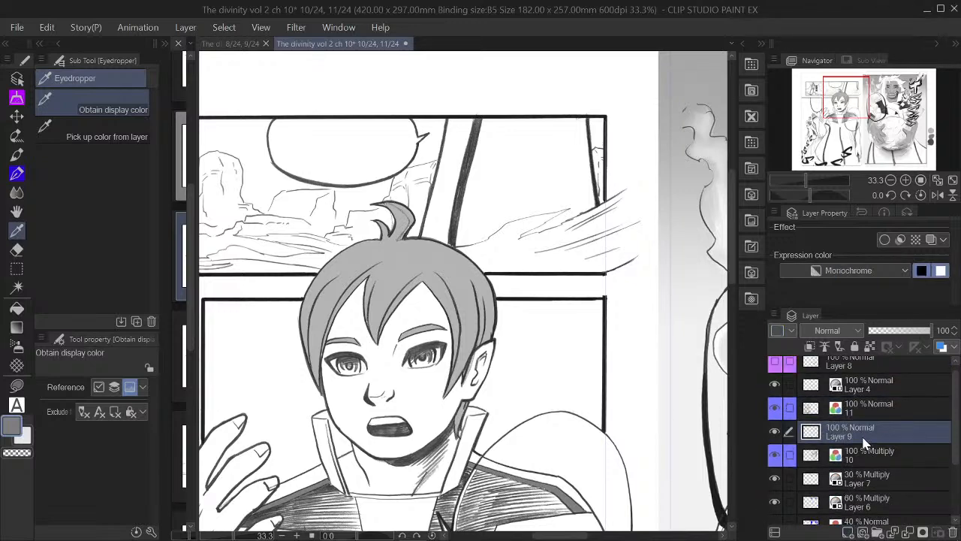
pyautogui.click(840, 272)
pyautogui.click(814, 299)
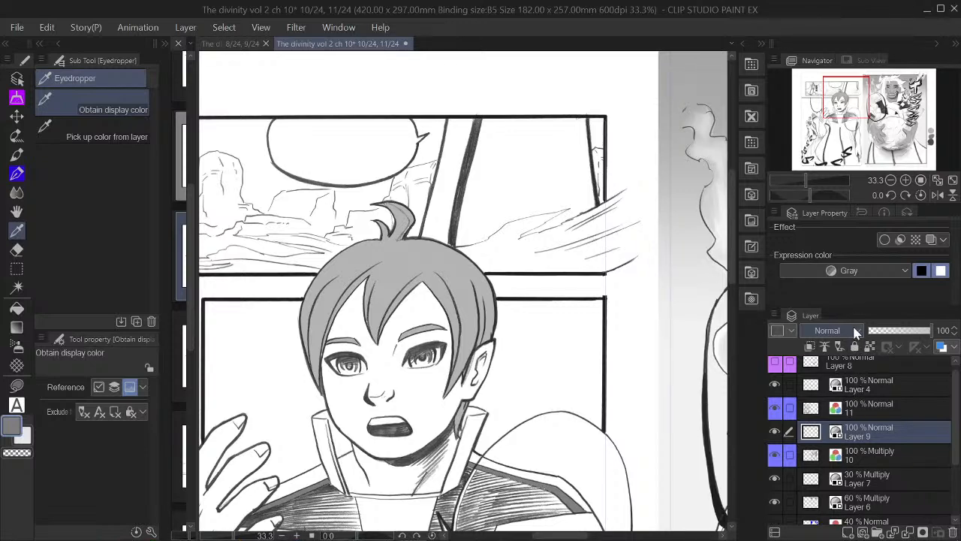
pyautogui.click(820, 55)
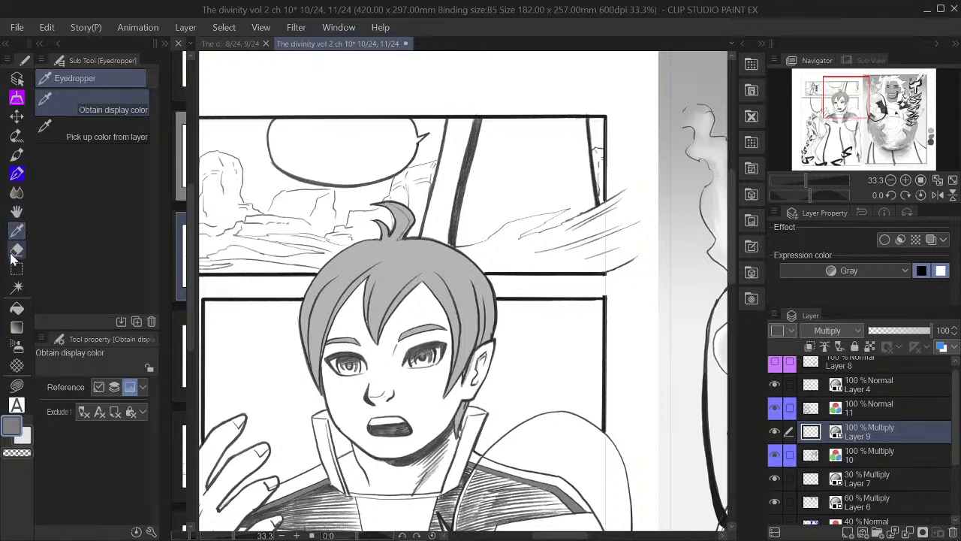
# Select the blank robe area in the top panel with the all-layers Magic wand, fill it with the grey, and deselect
pyautogui.click(17, 288)
pyautogui.click(511, 181)
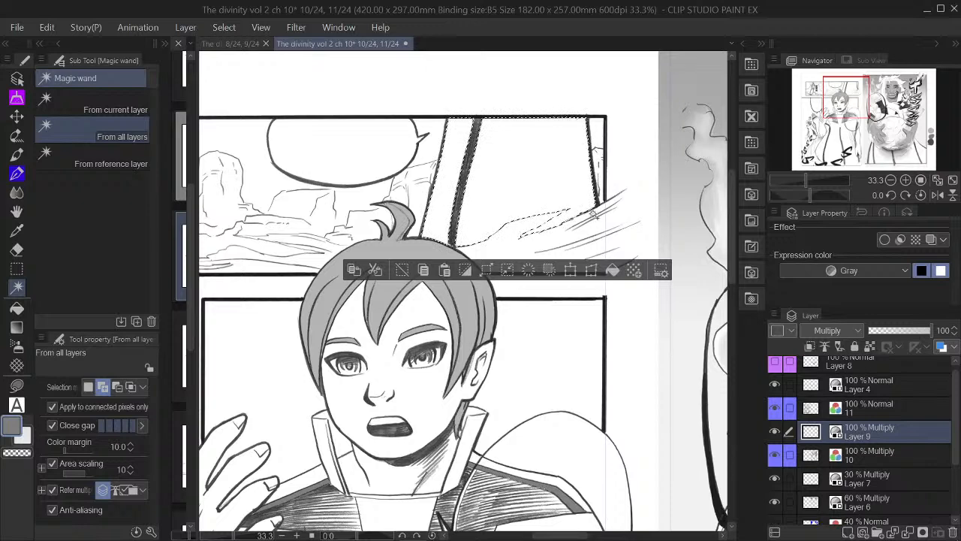
pyautogui.click(615, 270)
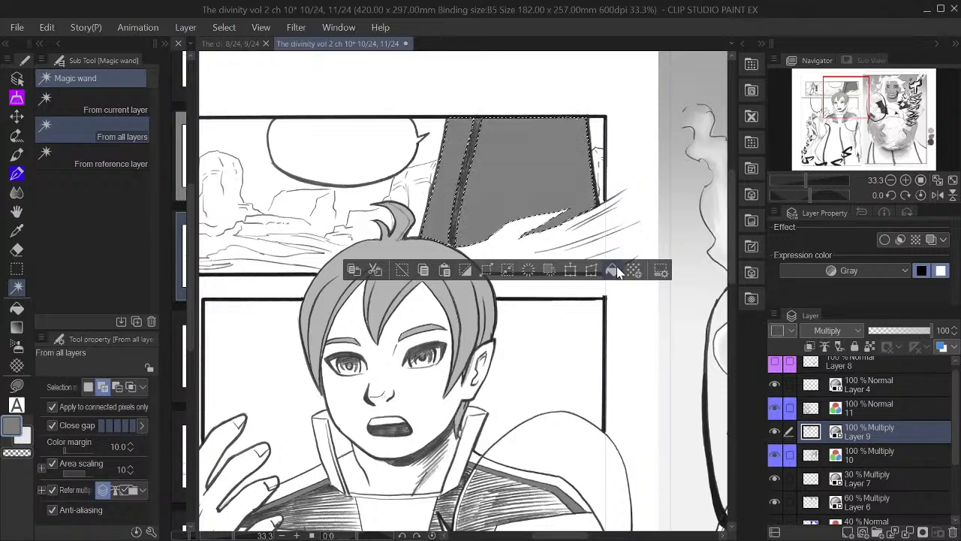
pyautogui.click(402, 272)
pyautogui.scroll(2, 455, 214)
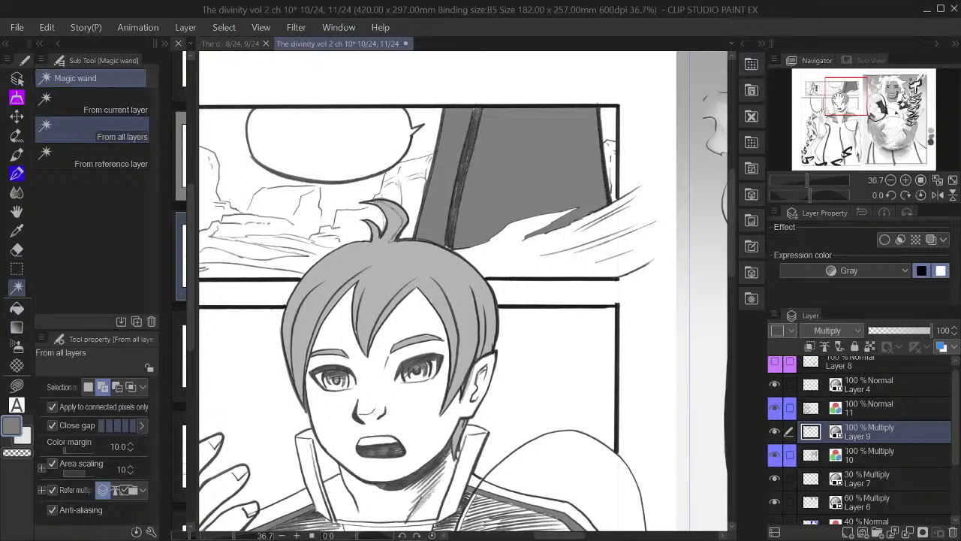
pyautogui.moveTo(839, 99)
pyautogui.mouseDown()
pyautogui.moveTo(820, 98)
pyautogui.moveTo(844, 97)
pyautogui.mouseUp()
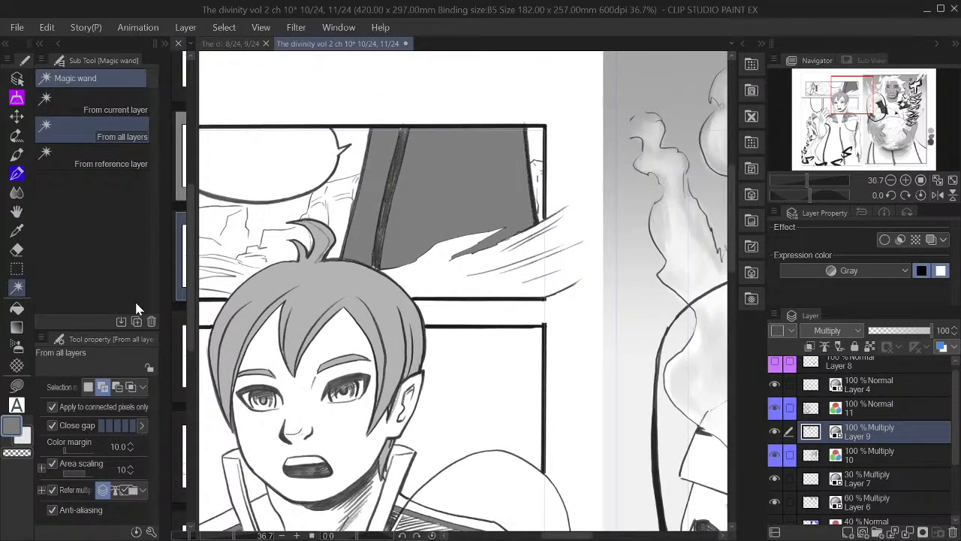
# Lighten the robe's grey fill with broad transparent strokes of the ちりちりペン at brush size 500
pyautogui.click(15, 179)
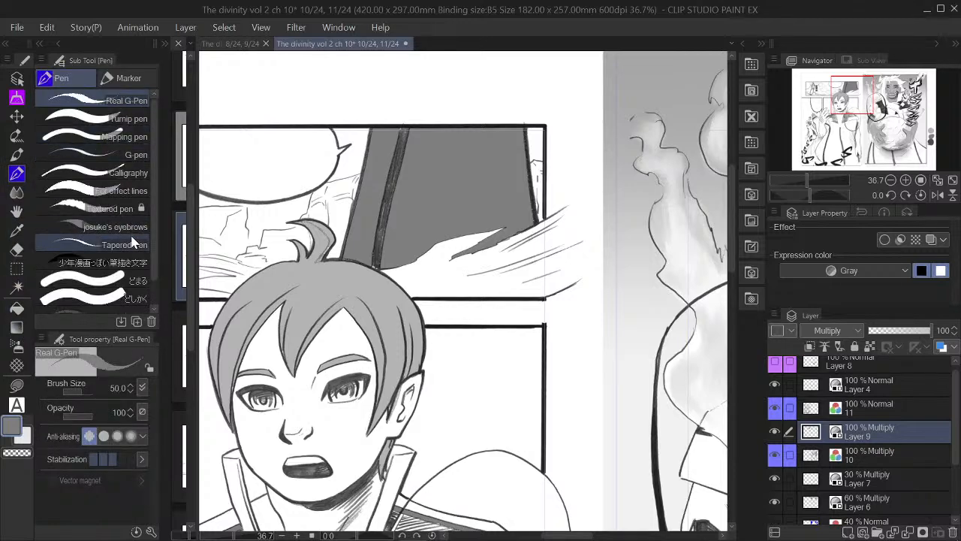
pyautogui.scroll(-1, 112, 237)
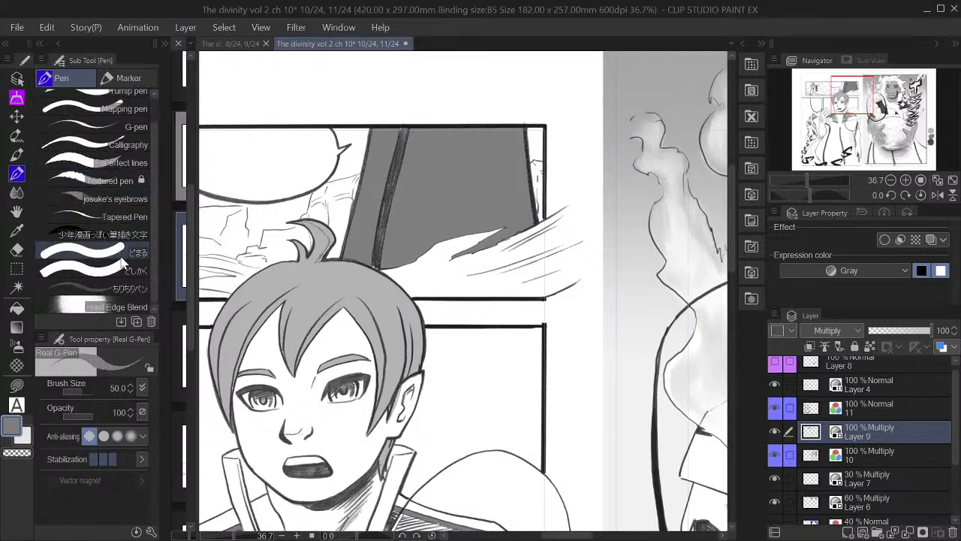
pyautogui.click(112, 300)
pyautogui.click(112, 288)
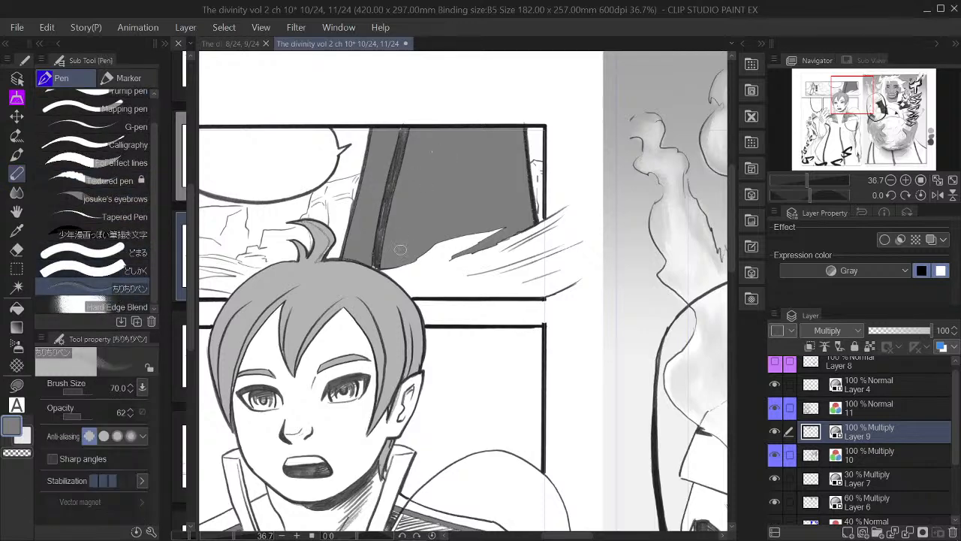
pyautogui.press(']')
pyautogui.press(']')
pyautogui.press(']')
pyautogui.press(']')
pyautogui.press(']')
pyautogui.press(']')
pyautogui.press(']')
pyautogui.press(']')
pyautogui.press(']')
pyautogui.press(']')
pyautogui.moveTo(381, 114)
pyautogui.mouseDown()
pyautogui.moveTo(342, 246)
pyautogui.moveTo(372, 130)
pyautogui.moveTo(350, 239)
pyautogui.mouseUp()
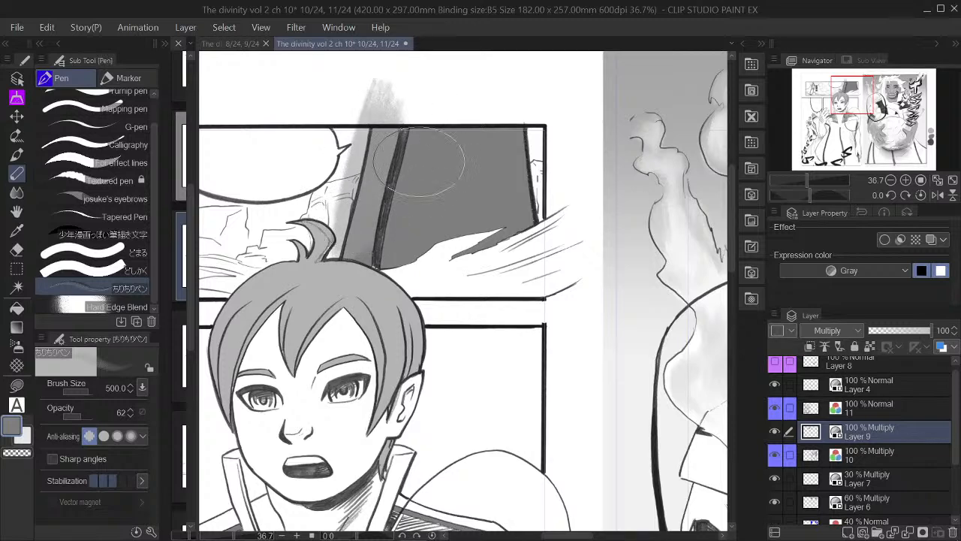
pyautogui.hotkey('ctrl', 'z')
pyautogui.moveTo(384, 97)
pyautogui.mouseDown()
pyautogui.moveTo(345, 230)
pyautogui.moveTo(374, 159)
pyautogui.moveTo(384, 158)
pyautogui.moveTo(392, 114)
pyautogui.moveTo(383, 169)
pyautogui.moveTo(399, 106)
pyautogui.moveTo(376, 241)
pyautogui.moveTo(418, 104)
pyautogui.moveTo(377, 247)
pyautogui.moveTo(407, 115)
pyautogui.moveTo(372, 197)
pyautogui.moveTo(363, 243)
pyautogui.moveTo(407, 103)
pyautogui.moveTo(375, 221)
pyautogui.moveTo(375, 256)
pyautogui.moveTo(362, 272)
pyautogui.moveTo(419, 117)
pyautogui.moveTo(392, 200)
pyautogui.moveTo(413, 144)
pyautogui.moveTo(386, 171)
pyautogui.moveTo(359, 228)
pyautogui.moveTo(383, 252)
pyautogui.moveTo(447, 124)
pyautogui.moveTo(421, 231)
pyautogui.moveTo(474, 148)
pyautogui.moveTo(469, 137)
pyautogui.moveTo(464, 218)
pyautogui.moveTo(507, 141)
pyautogui.moveTo(466, 223)
pyautogui.moveTo(475, 143)
pyautogui.moveTo(454, 189)
pyautogui.moveTo(457, 136)
pyautogui.moveTo(506, 183)
pyautogui.moveTo(469, 185)
pyautogui.moveTo(489, 183)
pyautogui.moveTo(488, 163)
pyautogui.moveTo(466, 141)
pyautogui.moveTo(450, 143)
pyautogui.moveTo(494, 182)
pyautogui.moveTo(461, 181)
pyautogui.moveTo(470, 190)
pyautogui.moveTo(441, 220)
pyautogui.moveTo(439, 239)
pyautogui.moveTo(458, 200)
pyautogui.moveTo(498, 162)
pyautogui.moveTo(495, 143)
pyautogui.moveTo(451, 146)
pyautogui.moveTo(417, 218)
pyautogui.moveTo(422, 146)
pyautogui.moveTo(390, 218)
pyautogui.moveTo(421, 176)
pyautogui.moveTo(458, 158)
pyautogui.moveTo(477, 224)
pyautogui.moveTo(486, 166)
pyautogui.moveTo(494, 243)
pyautogui.moveTo(518, 136)
pyautogui.moveTo(483, 142)
pyautogui.moveTo(466, 131)
pyautogui.moveTo(441, 208)
pyautogui.mouseUp()
# Try blending the robe's grey shading along its right edge with the Hard Edge Blend brush at size 200, undoing the unwanted strokes
pyautogui.click(124, 307)
pyautogui.moveTo(511, 148)
pyautogui.mouseDown()
pyautogui.moveTo(489, 160)
pyautogui.moveTo(511, 225)
pyautogui.moveTo(505, 131)
pyautogui.moveTo(529, 201)
pyautogui.mouseUp()
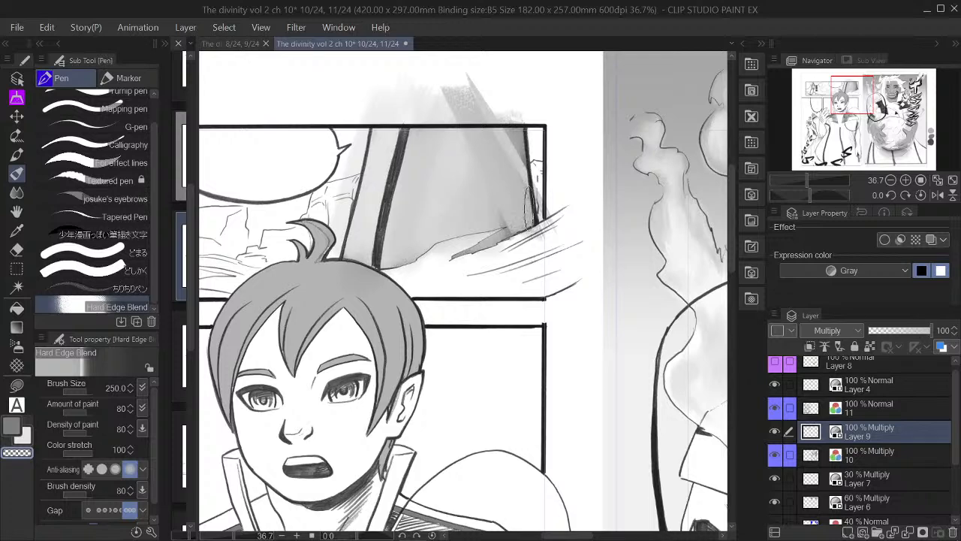
pyautogui.press('[')
pyautogui.press('[')
pyautogui.press('[')
pyautogui.press('[')
pyautogui.press('[')
pyautogui.press(']')
pyautogui.press(']')
pyautogui.press(']')
pyautogui.press(']')
pyautogui.moveTo(481, 189)
pyautogui.mouseDown()
pyautogui.moveTo(485, 213)
pyautogui.moveTo(508, 169)
pyautogui.moveTo(510, 143)
pyautogui.moveTo(500, 138)
pyautogui.moveTo(495, 154)
pyautogui.moveTo(514, 180)
pyautogui.mouseUp()
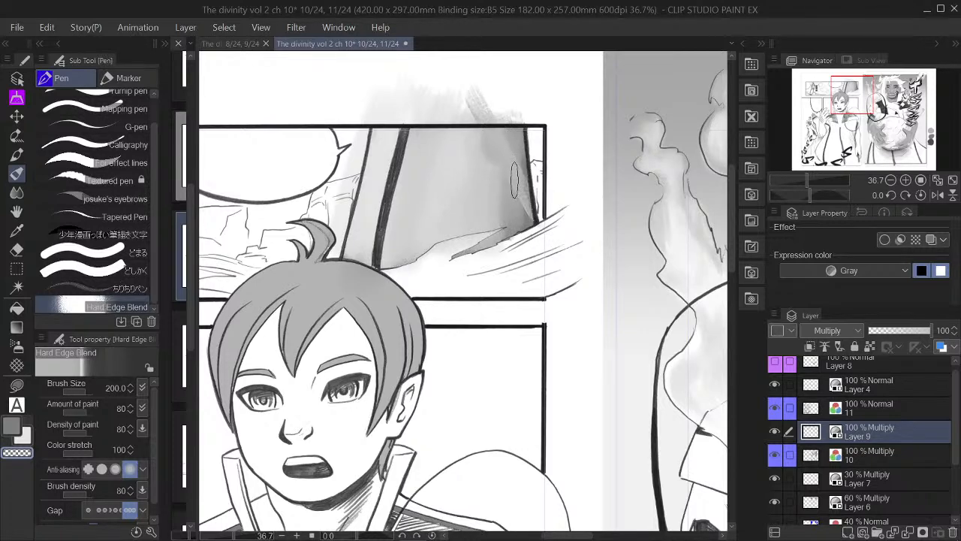
pyautogui.moveTo(517, 214)
pyautogui.mouseDown()
pyautogui.moveTo(548, 233)
pyautogui.moveTo(529, 225)
pyautogui.moveTo(593, 192)
pyautogui.mouseUp()
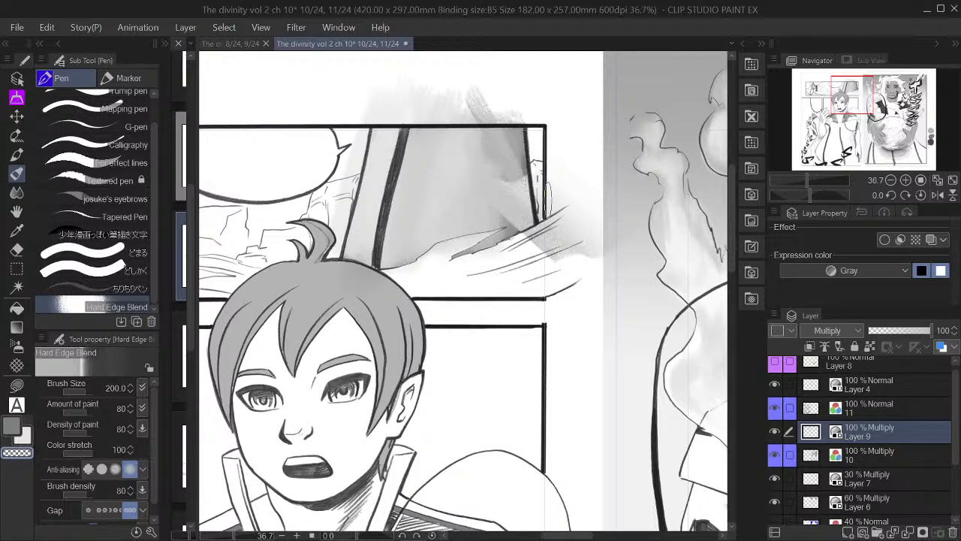
pyautogui.hotkey('ctrl', 'z')
pyautogui.moveTo(525, 132)
pyautogui.mouseDown()
pyautogui.moveTo(519, 225)
pyautogui.moveTo(517, 193)
pyautogui.moveTo(503, 209)
pyautogui.moveTo(523, 187)
pyautogui.mouseUp()
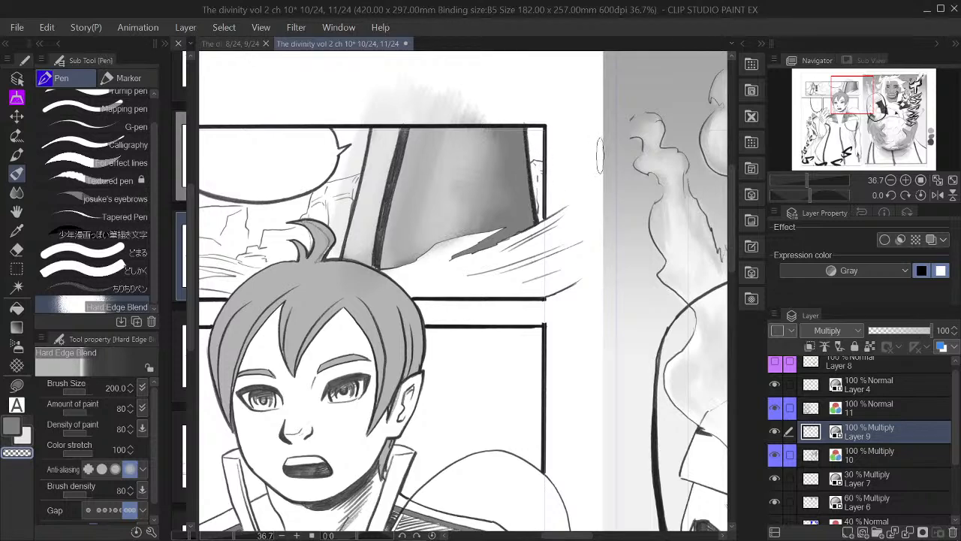
# Rework the robe's grey shading in the top panel with broad ちりちりペン strokes at brush size 600
pyautogui.click(120, 288)
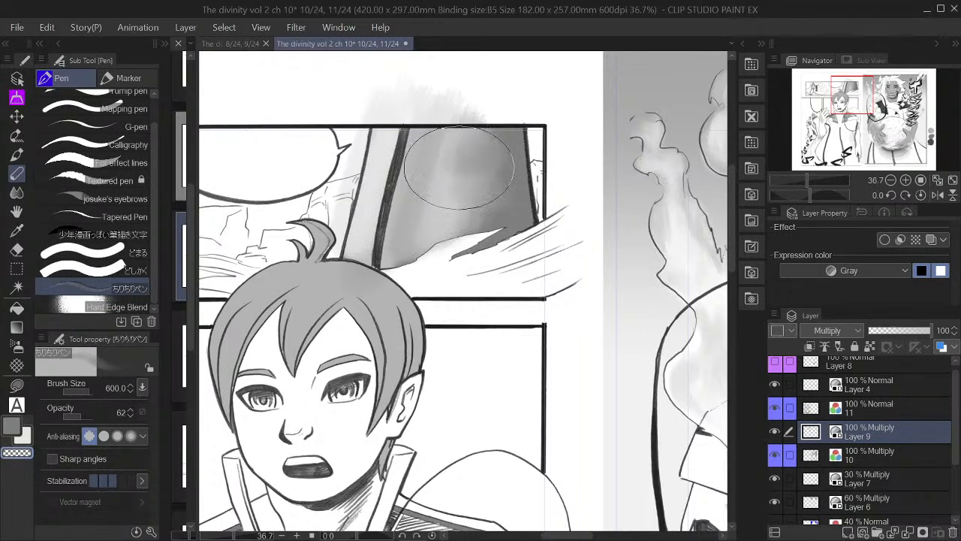
pyautogui.moveTo(462, 201)
pyautogui.mouseDown()
pyautogui.moveTo(513, 139)
pyautogui.moveTo(467, 148)
pyautogui.moveTo(495, 154)
pyautogui.moveTo(501, 167)
pyautogui.moveTo(435, 224)
pyautogui.moveTo(460, 225)
pyautogui.moveTo(487, 193)
pyautogui.moveTo(445, 174)
pyautogui.moveTo(484, 139)
pyautogui.moveTo(402, 162)
pyautogui.moveTo(415, 154)
pyautogui.moveTo(367, 259)
pyautogui.moveTo(397, 166)
pyautogui.moveTo(387, 241)
pyautogui.mouseUp()
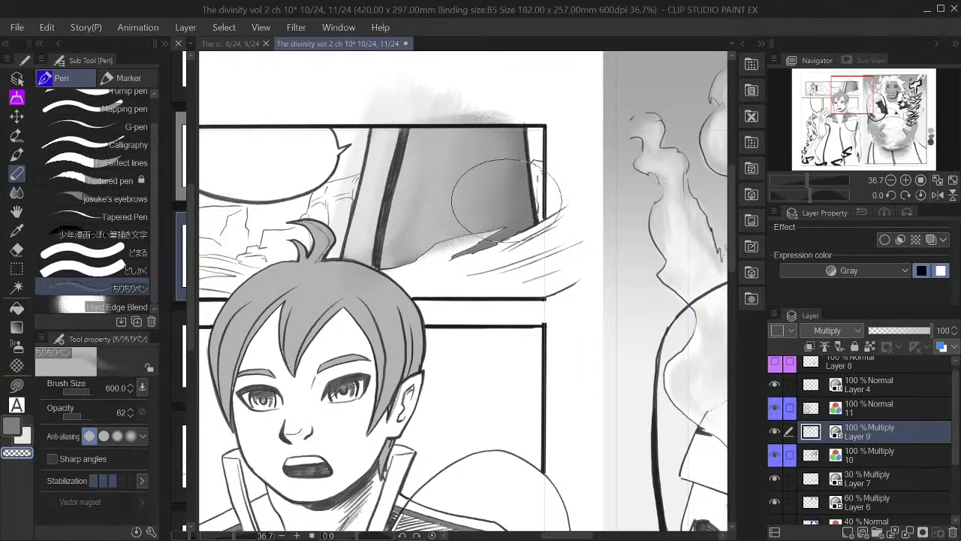
pyautogui.scroll(-5, 505, 196)
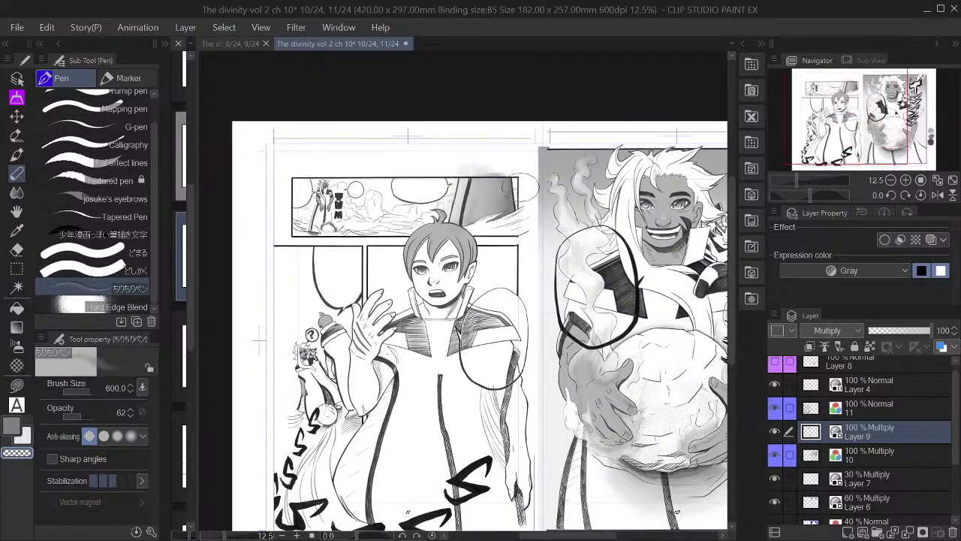
pyautogui.scroll(1, 328, 179)
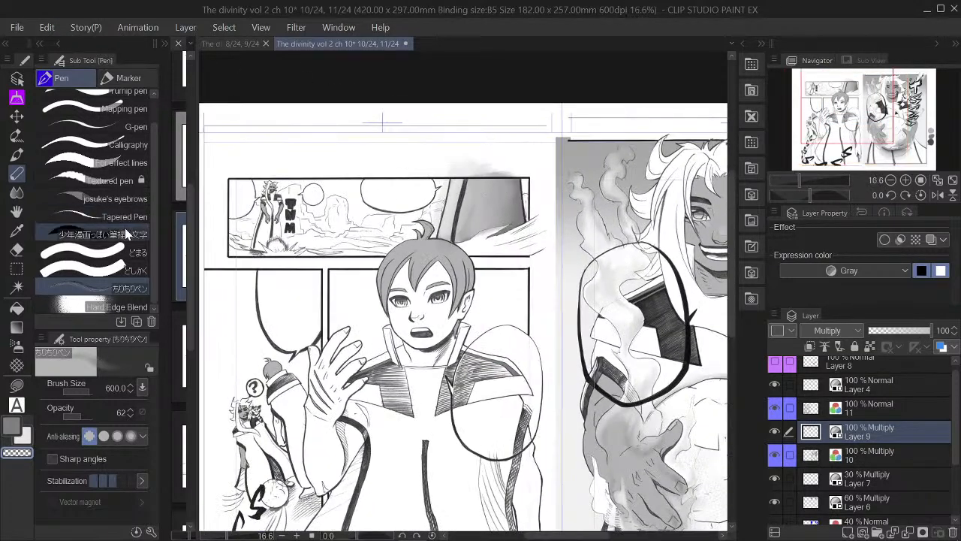
# Clear all grey from the robe within a rectangular selection around the right end of the top panel, and deselect
pyautogui.click(16, 268)
pyautogui.moveTo(370, 141); pyautogui.dragTo(539, 293)
pyautogui.click(475, 316)
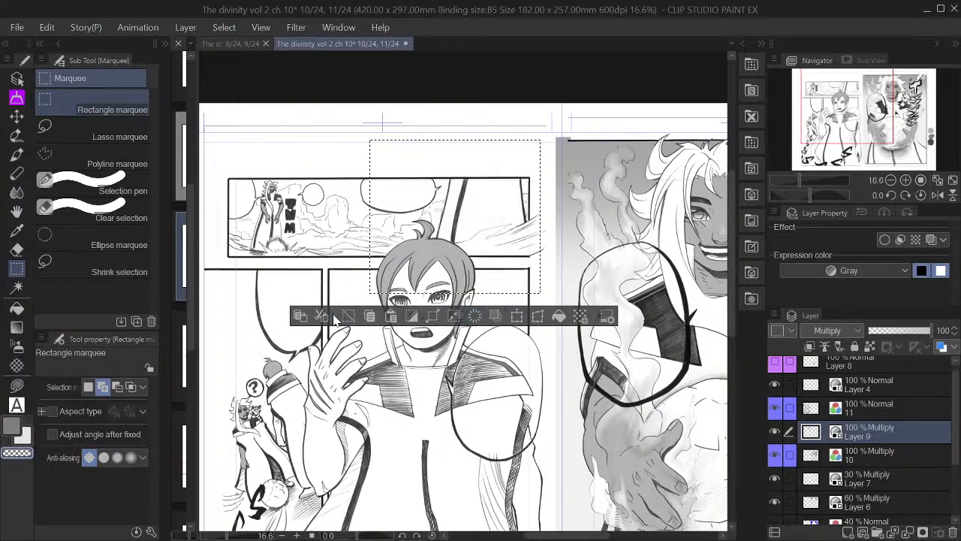
pyautogui.click(348, 316)
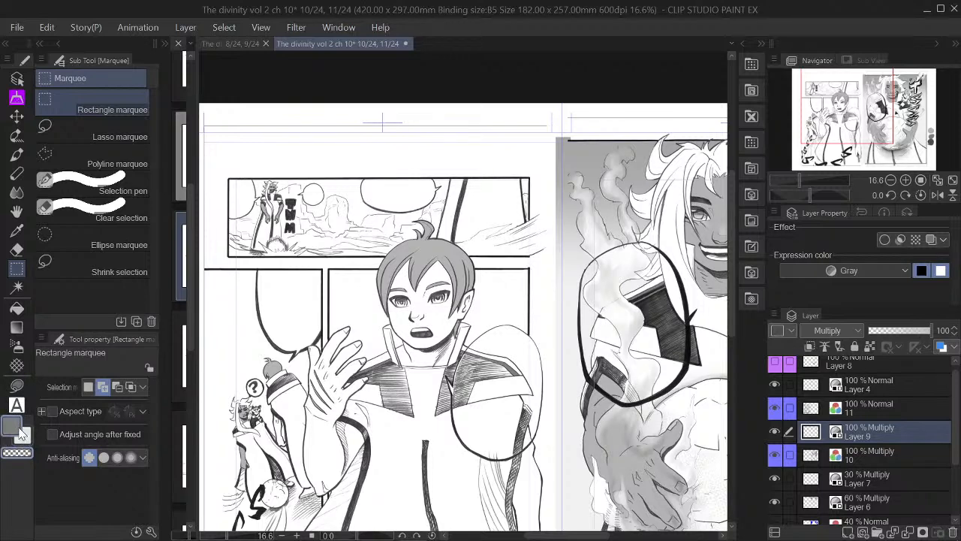
# Sample the light grey of the boy's hair and fill the robe areas on both sides of the dark stripe, referring to all layers
pyautogui.press('i')
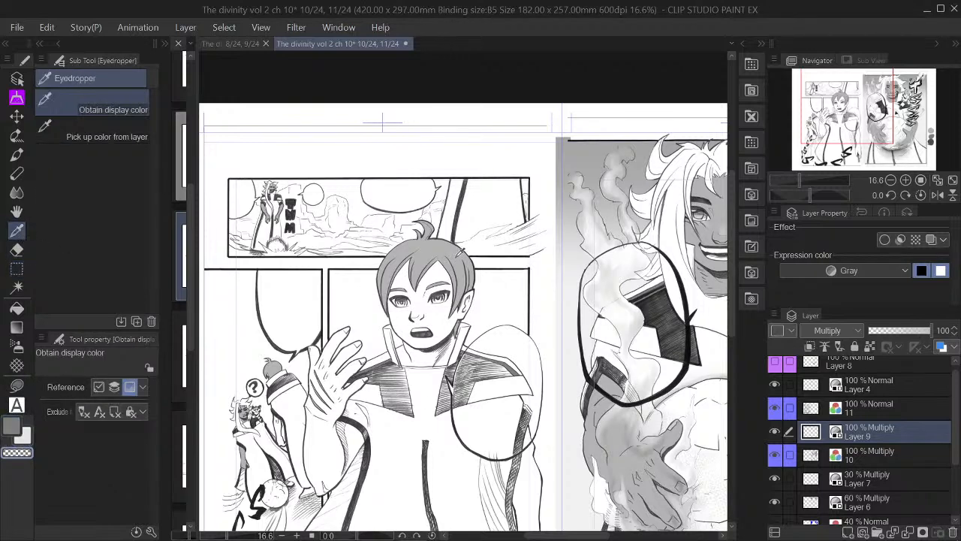
pyautogui.click(440, 245)
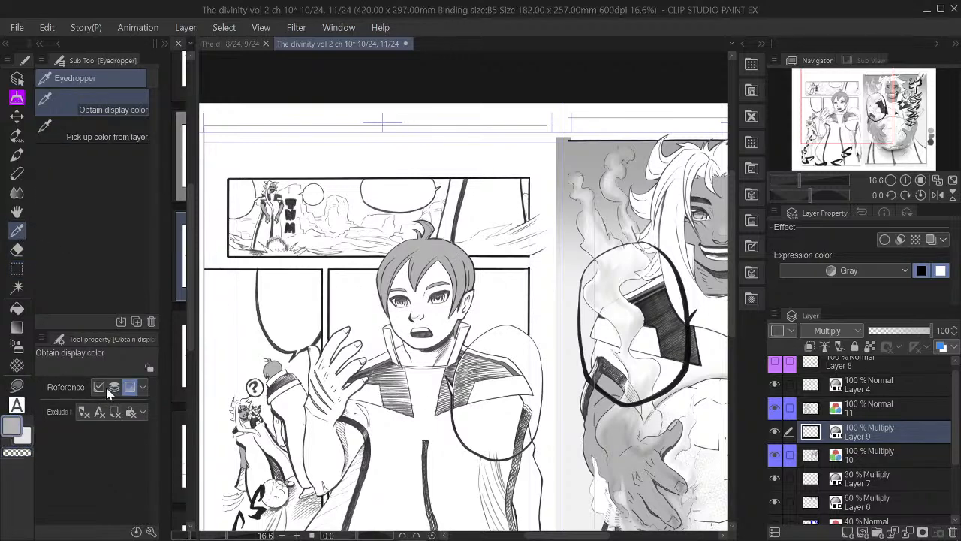
pyautogui.click(16, 308)
pyautogui.click(487, 205)
pyautogui.click(456, 192)
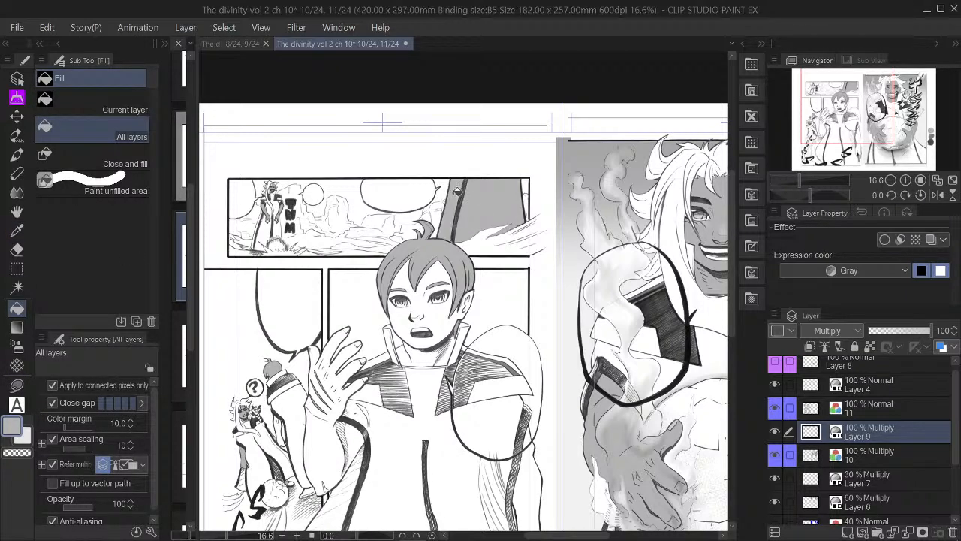
# Fade the robe's grey fill into a soft gradient with transparent strokes of the Soft airbrush at brush size 700
pyautogui.scroll(2, 487, 175)
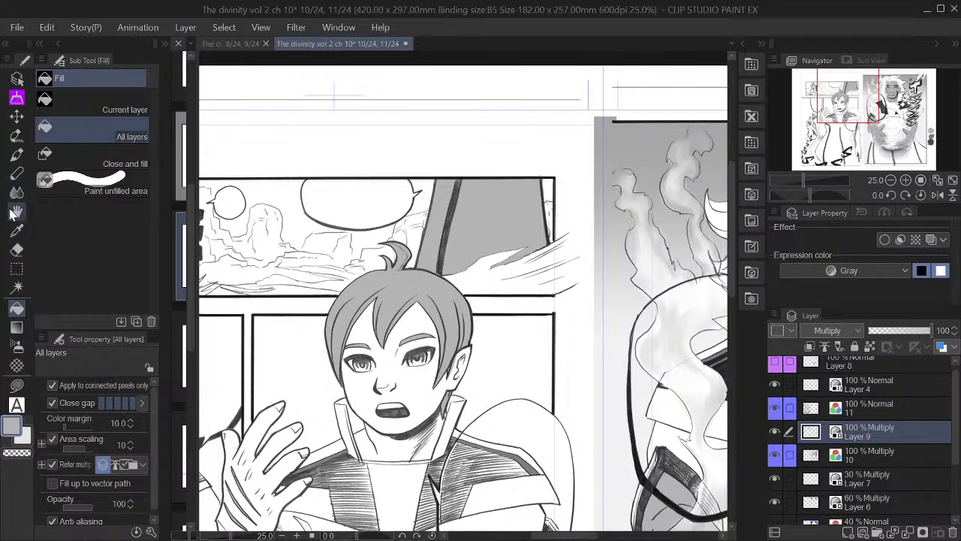
pyautogui.click(18, 327)
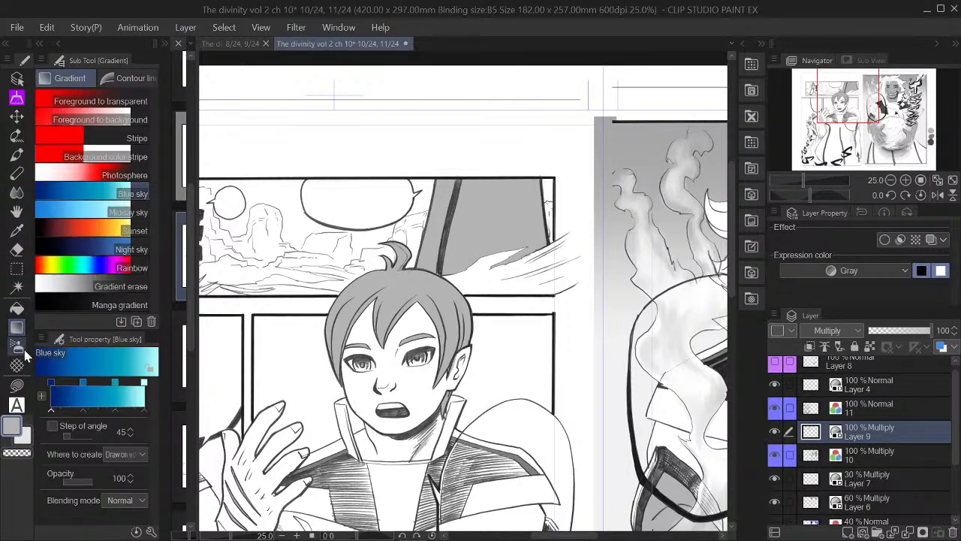
pyautogui.click(23, 347)
pyautogui.scroll(1, 519, 169)
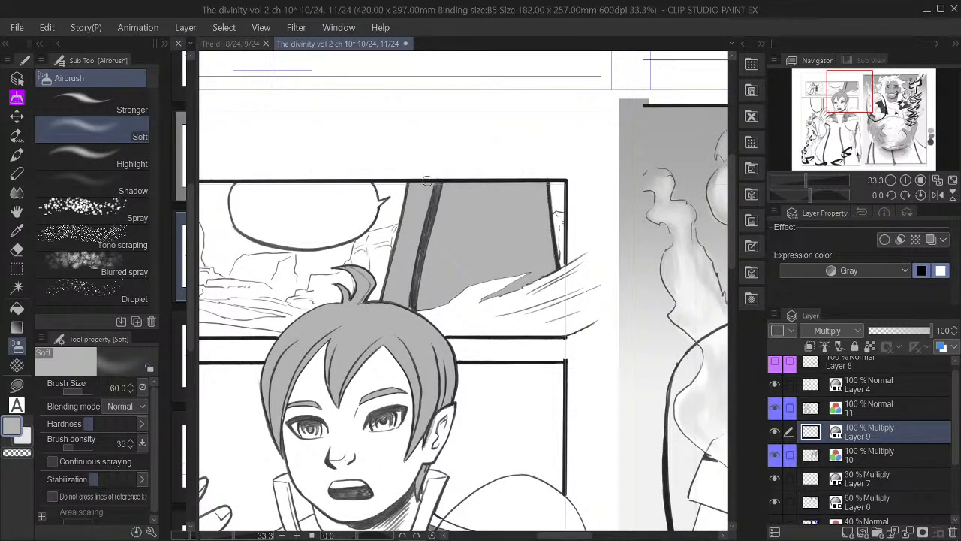
pyautogui.press(']')
pyautogui.press(']')
pyautogui.press(']')
pyautogui.press(']')
pyautogui.press(']')
pyautogui.press(']')
pyautogui.press(']')
pyautogui.press(']')
pyautogui.press(']')
pyautogui.press(']')
pyautogui.press(']')
pyautogui.press(']')
pyautogui.moveTo(422, 164)
pyautogui.mouseDown()
pyautogui.moveTo(407, 233)
pyautogui.moveTo(420, 170)
pyautogui.mouseUp()
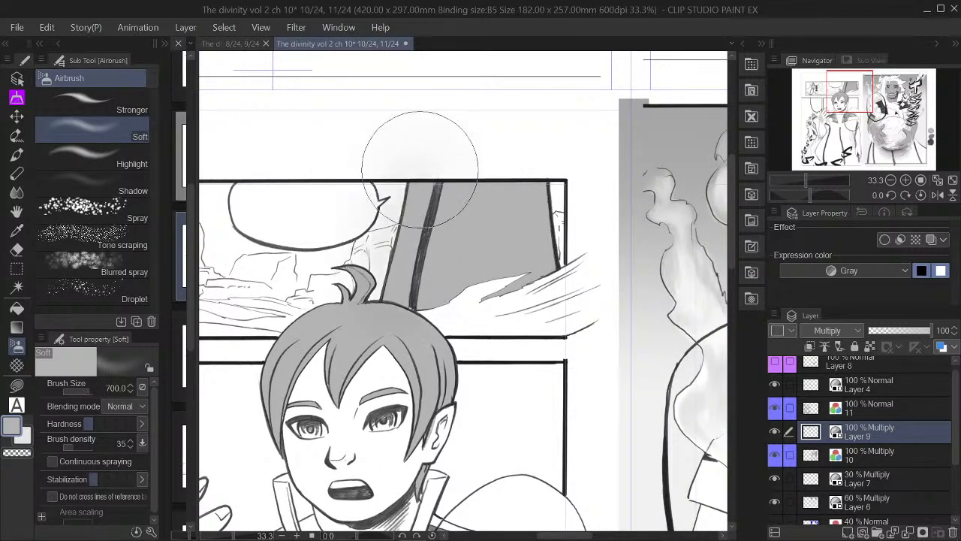
pyautogui.hotkey('ctrl', 'z')
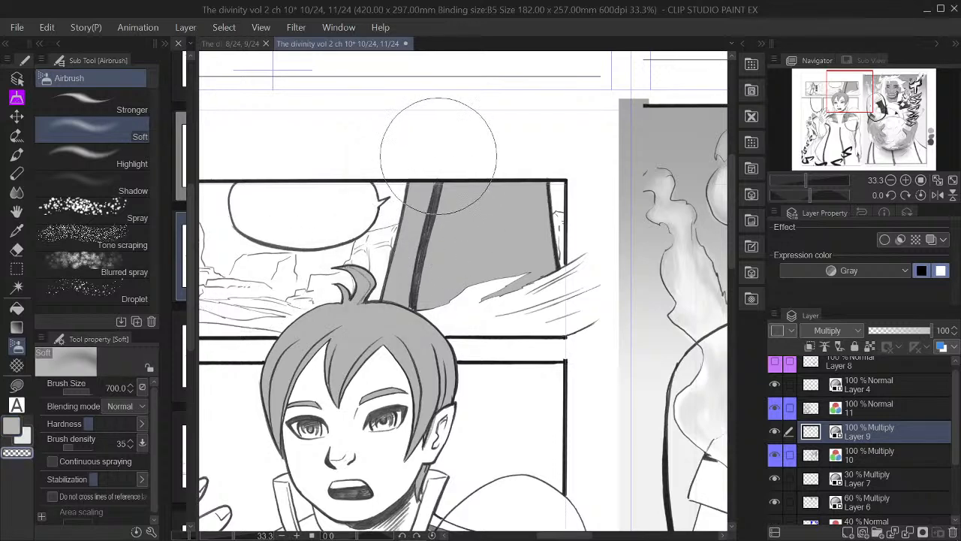
pyautogui.hotkey('ctrl', 'z')
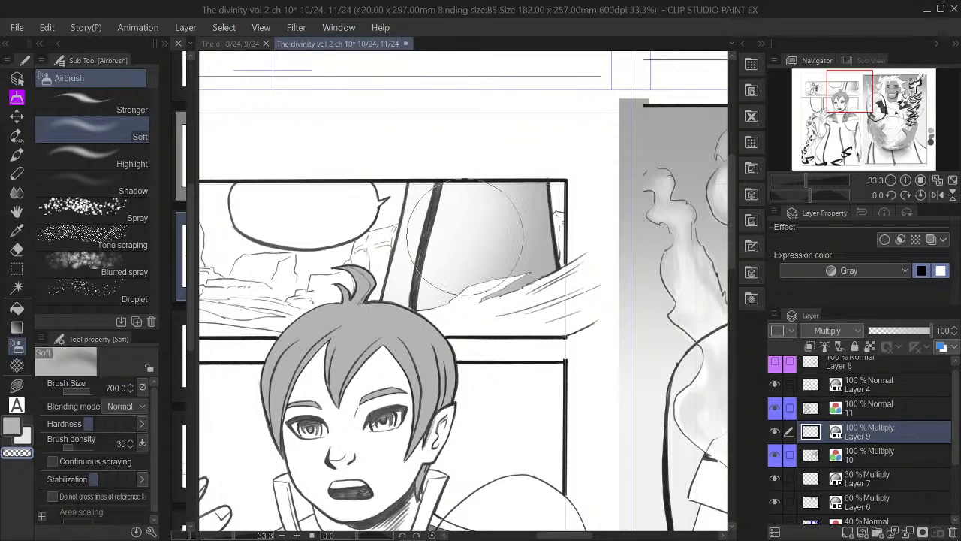
# Try selecting the top panel's sky background with the all-layers Magic wand, and drop the selection
pyautogui.click(890, 181)
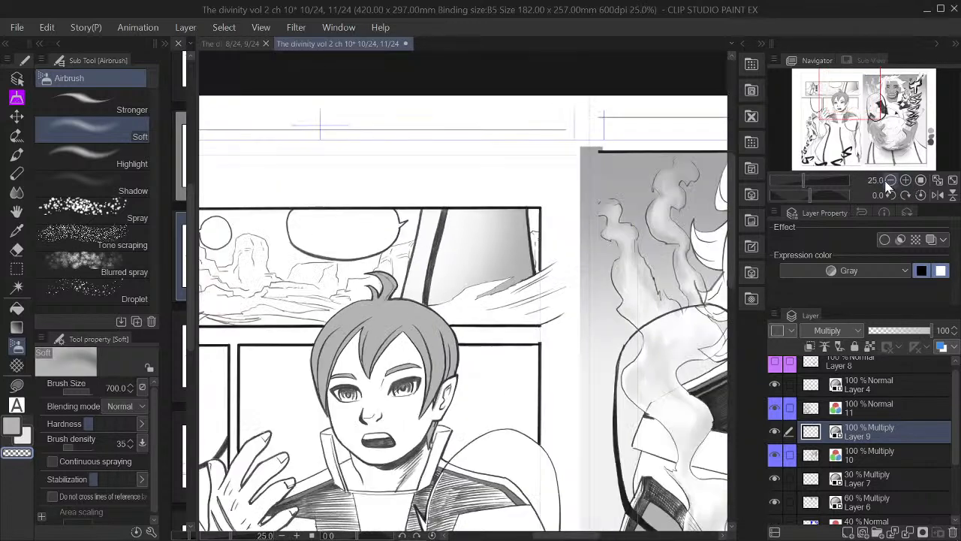
pyautogui.click(891, 181)
pyautogui.moveTo(902, 113); pyautogui.dragTo(893, 114)
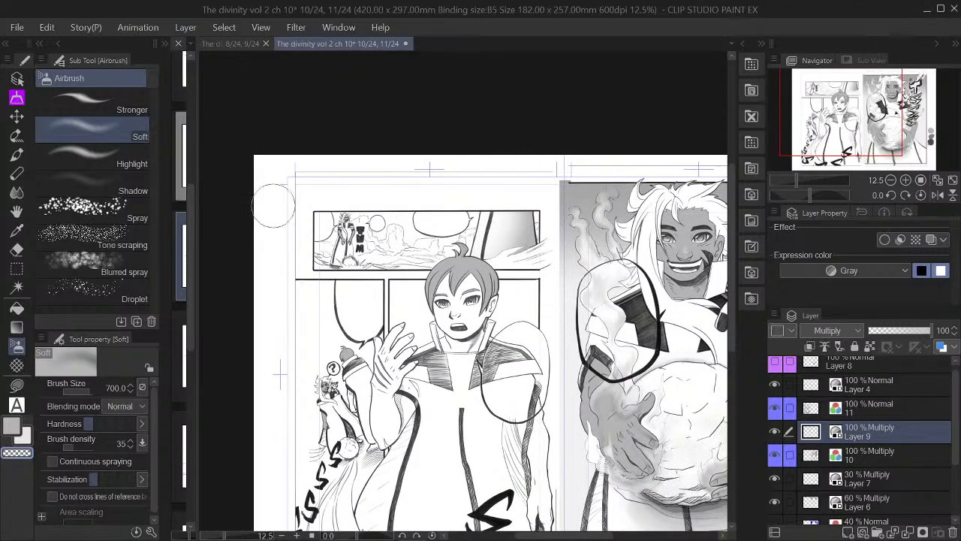
pyautogui.scroll(3, 300, 196)
pyautogui.scroll(3, 405, 198)
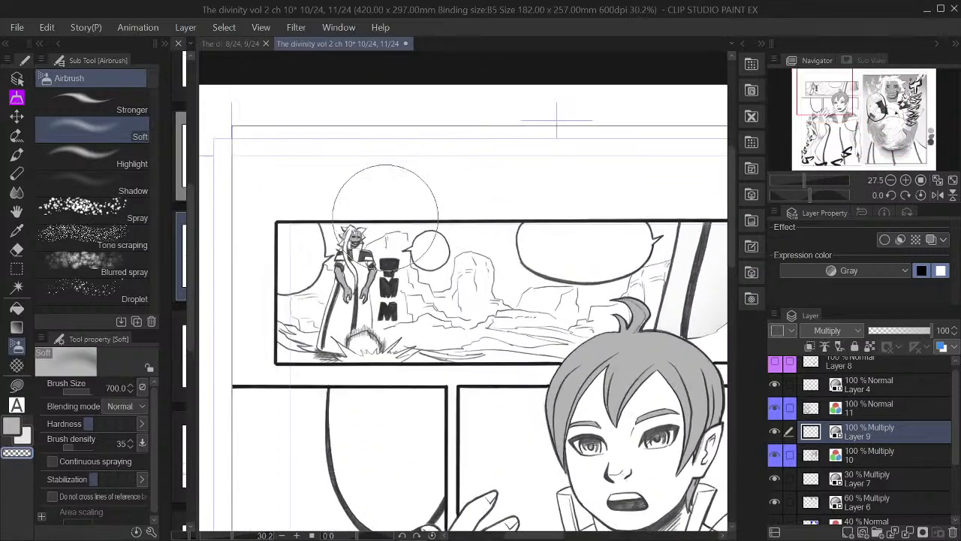
pyautogui.scroll(3, 372, 316)
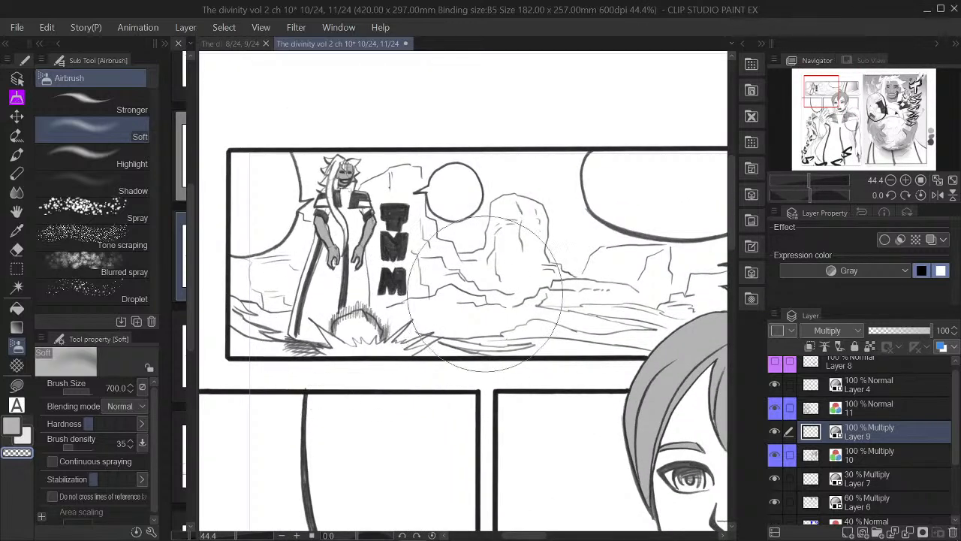
pyautogui.moveTo(826, 89); pyautogui.dragTo(835, 89)
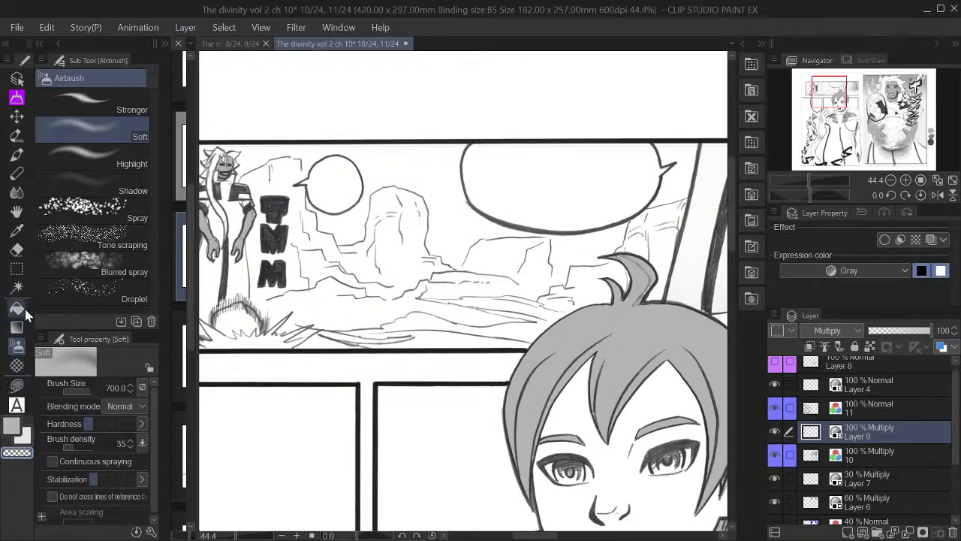
pyautogui.click(22, 282)
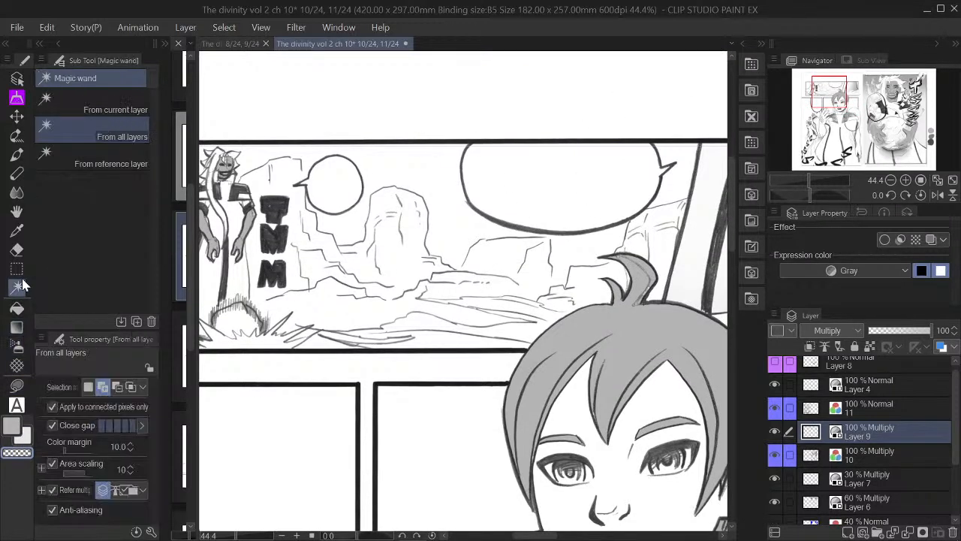
pyautogui.click(452, 225)
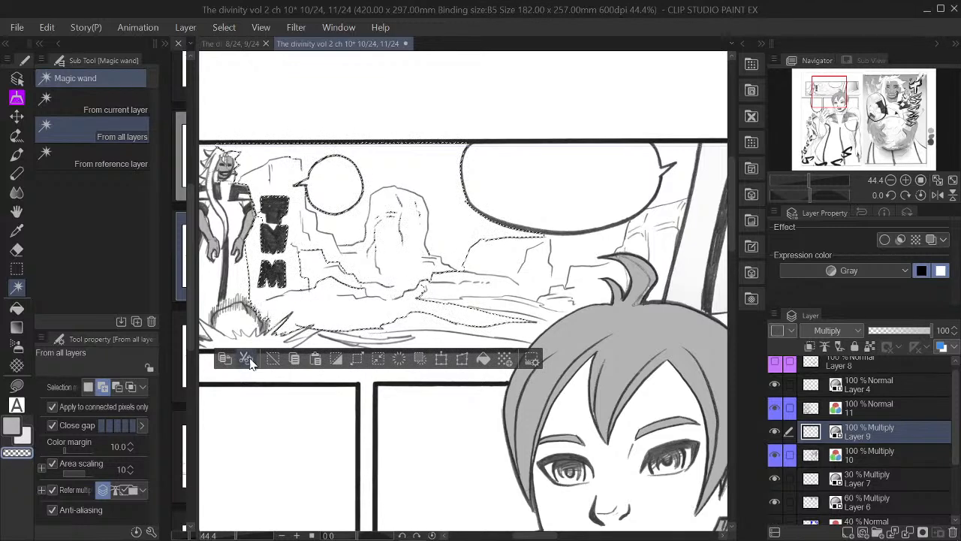
pyautogui.click(273, 359)
# Try a light grey Lasso fill of a small patch beside the rock formation in the top panel, and undo it
pyautogui.scroll(2, 473, 278)
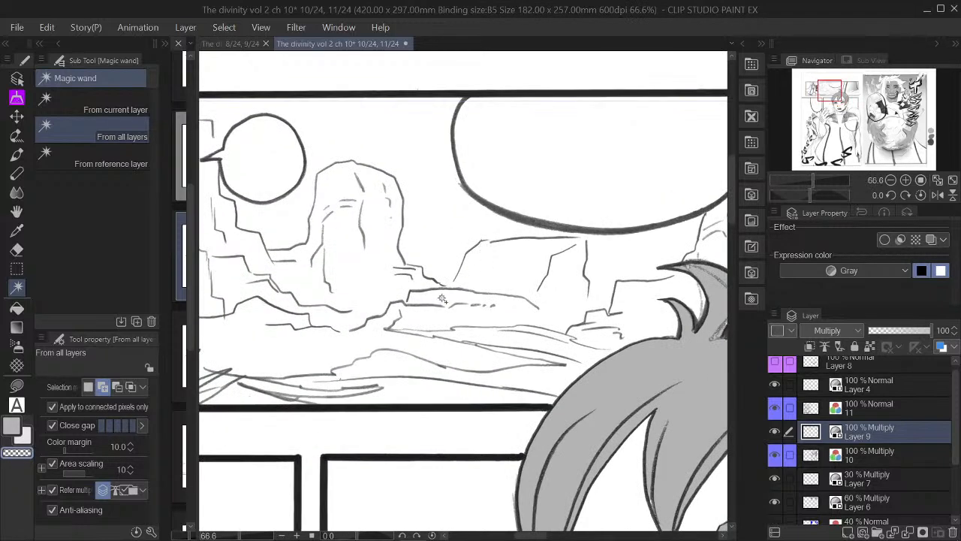
pyautogui.click(19, 384)
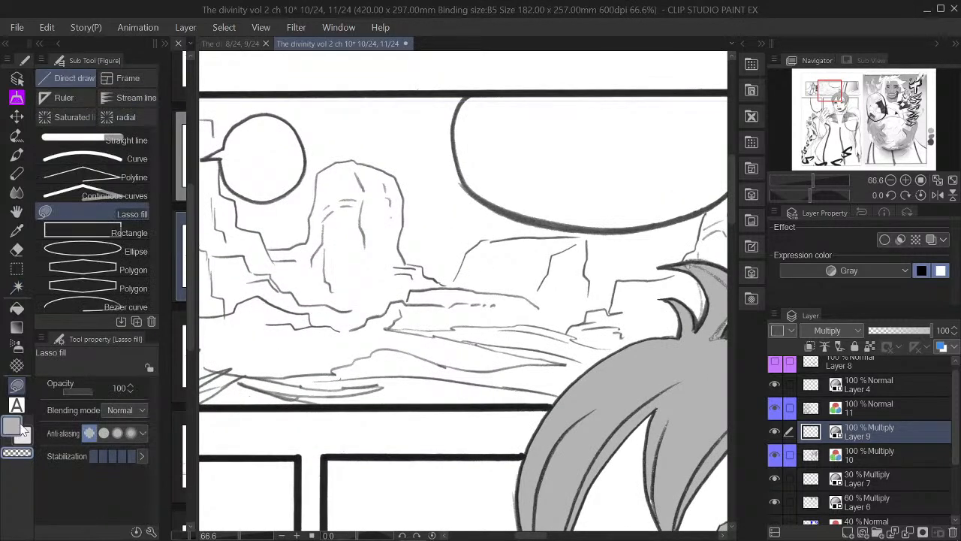
pyautogui.scroll(2, 371, 252)
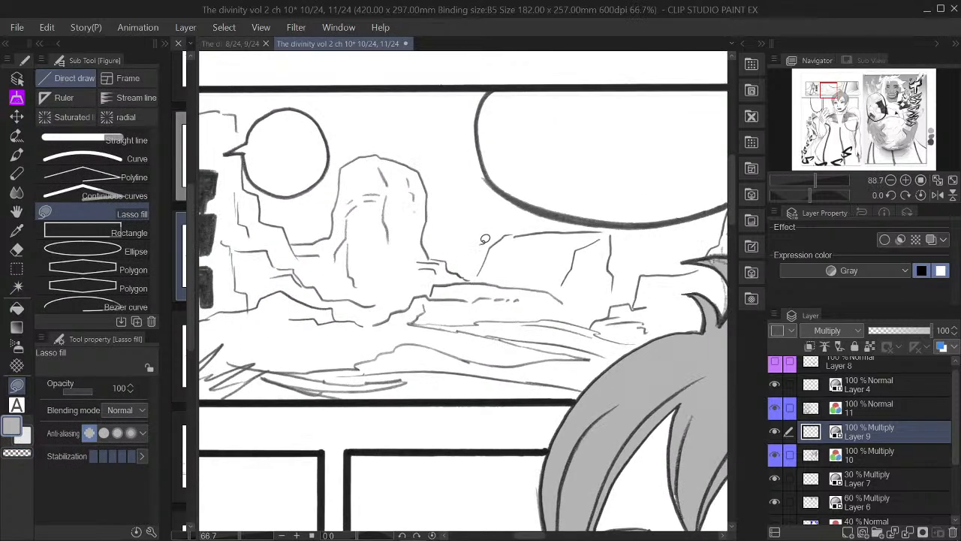
pyautogui.scroll(-3, 485, 239)
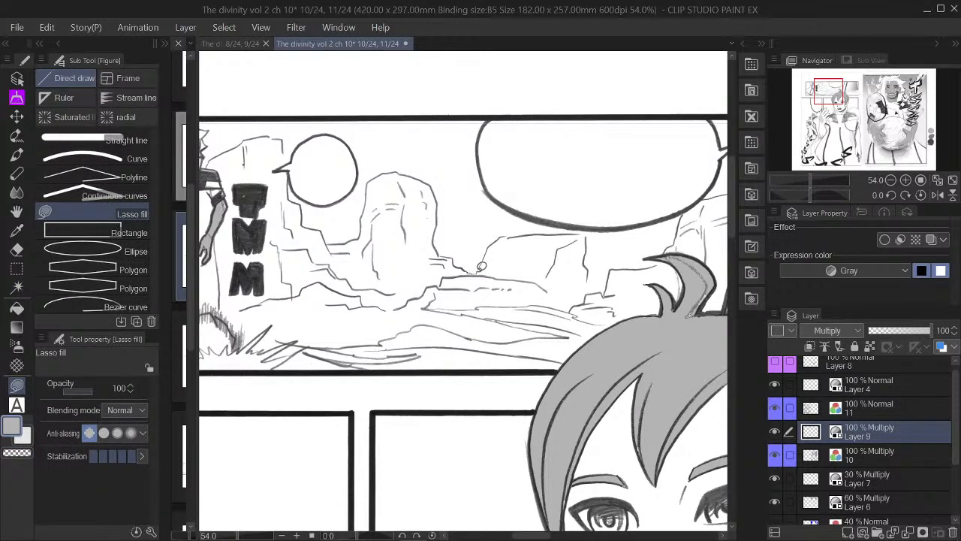
pyautogui.moveTo(486, 256)
pyautogui.mouseDown()
pyautogui.moveTo(465, 247)
pyautogui.moveTo(479, 255)
pyautogui.mouseUp()
pyautogui.scroll(-3, 491, 206)
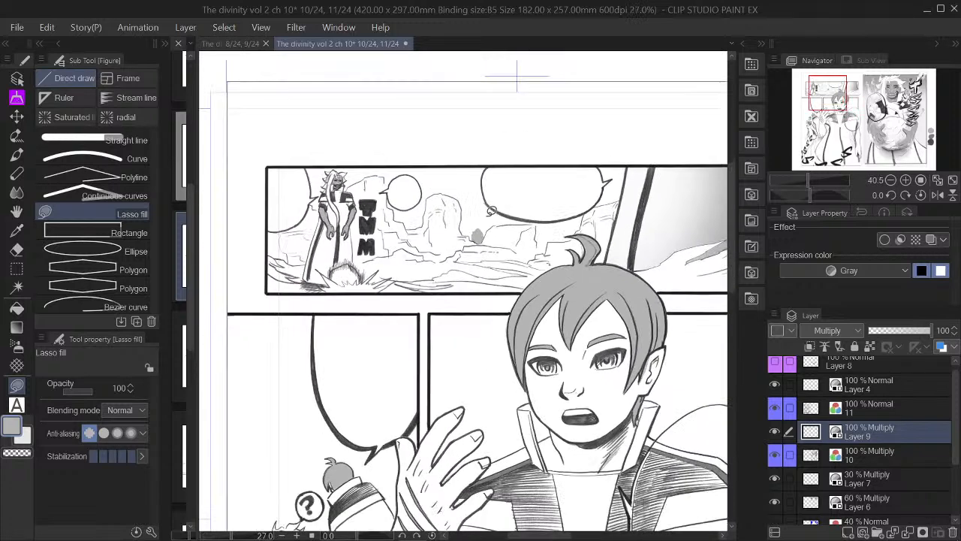
pyautogui.scroll(2, 491, 210)
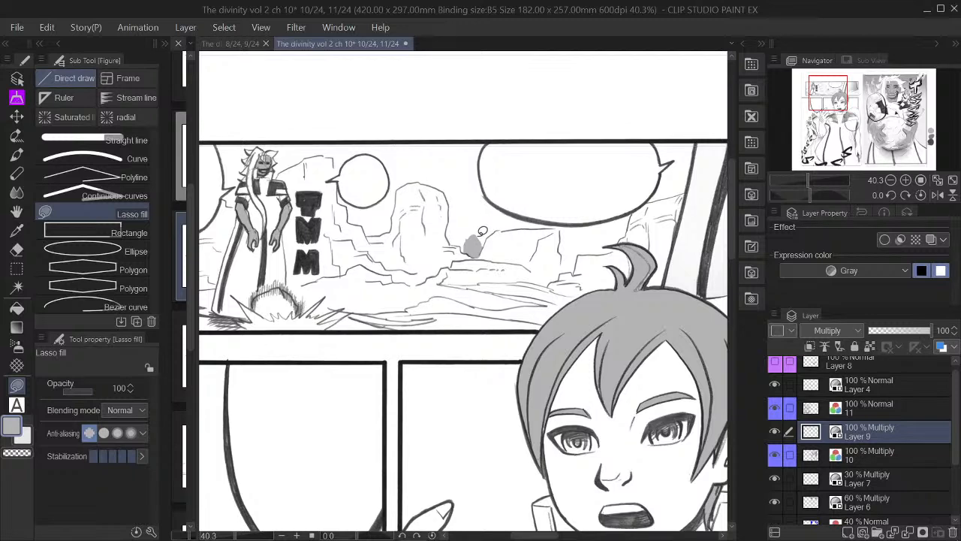
pyautogui.click(60, 48)
pyautogui.click(60, 49)
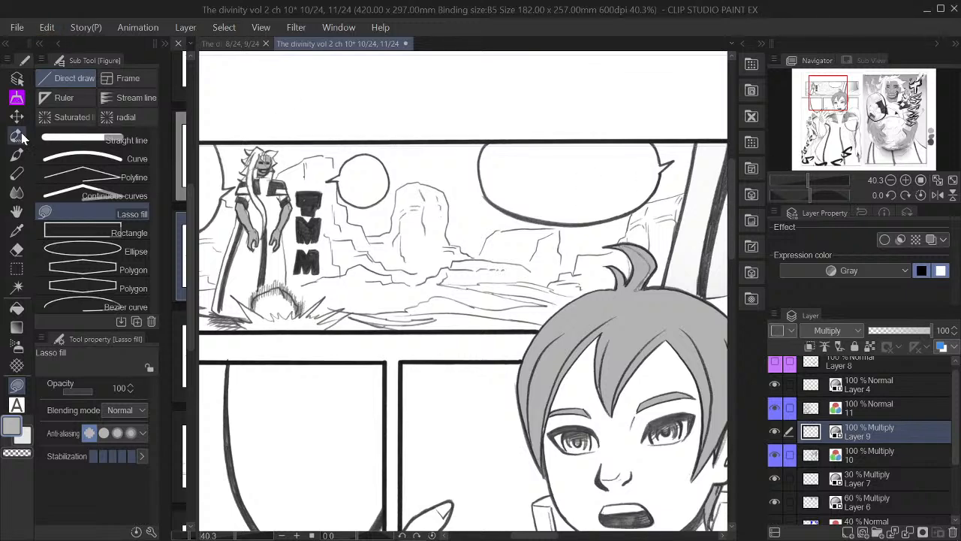
# Close the gap in the tall rock's outline beside the round speech bubble using the Real G-Pen at brush size 40
pyautogui.click(22, 173)
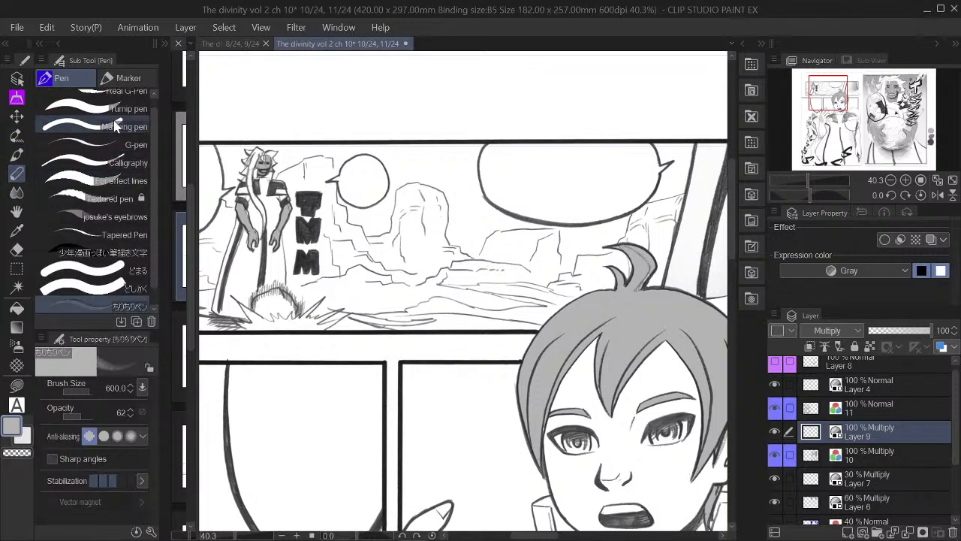
pyautogui.scroll(1, 154, 143)
pyautogui.click(128, 92)
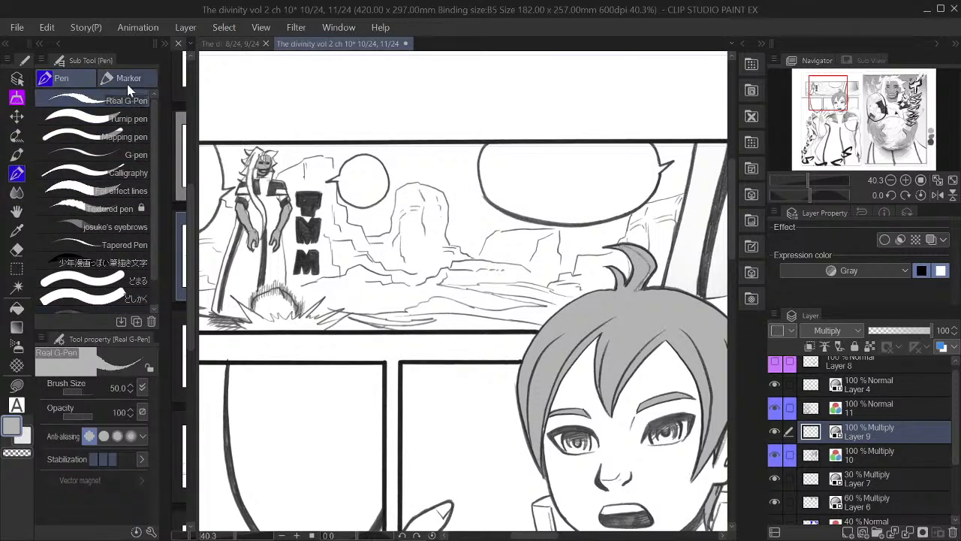
pyautogui.moveTo(839, 92); pyautogui.dragTo(816, 90)
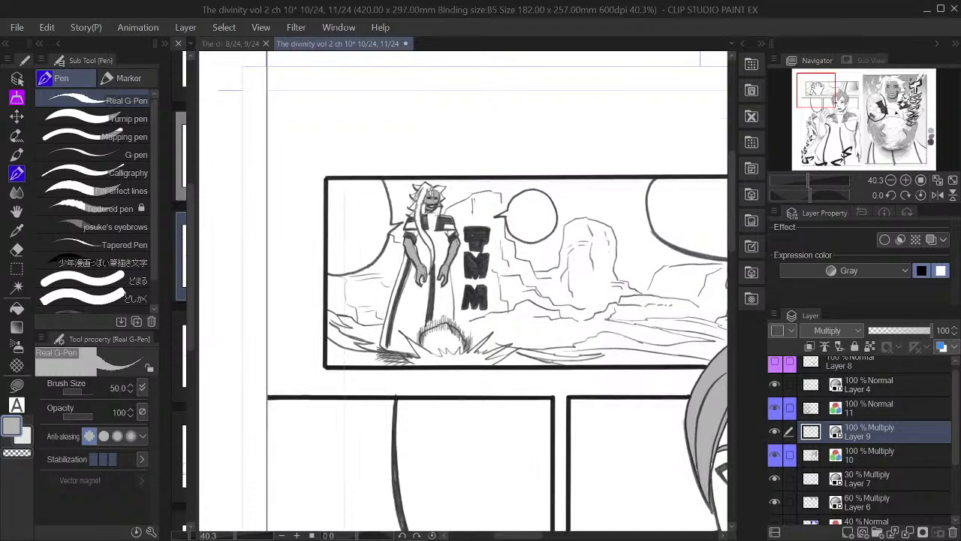
pyautogui.click(905, 181)
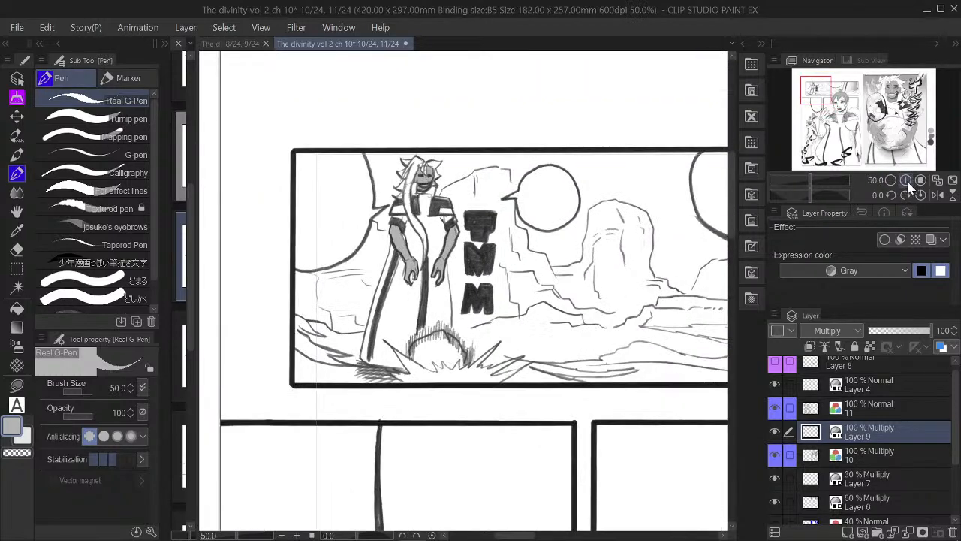
pyautogui.click(906, 179)
pyautogui.moveTo(891, 144); pyautogui.dragTo(808, 80)
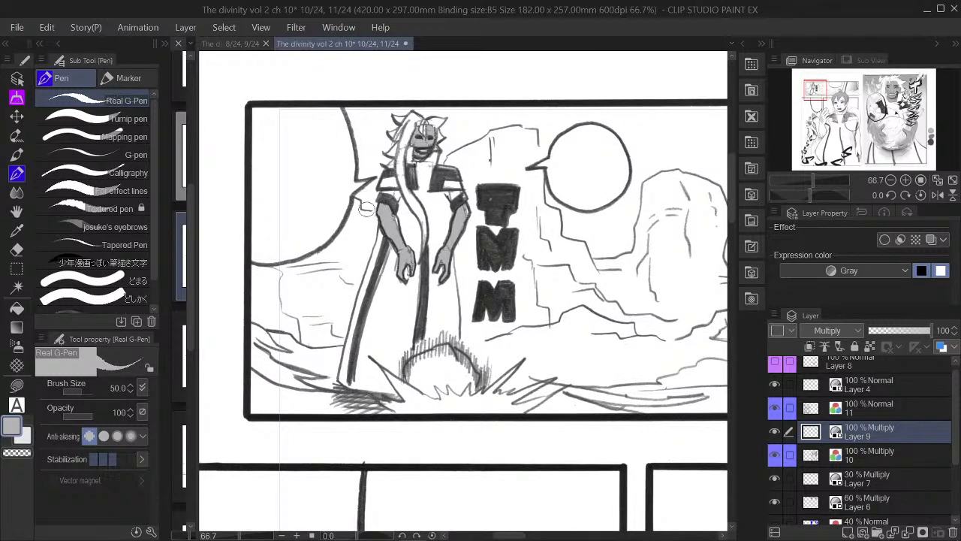
pyautogui.press('[')
pyautogui.press('[')
pyautogui.press('[')
pyautogui.press('[')
pyautogui.moveTo(494, 177); pyautogui.dragTo(466, 231)
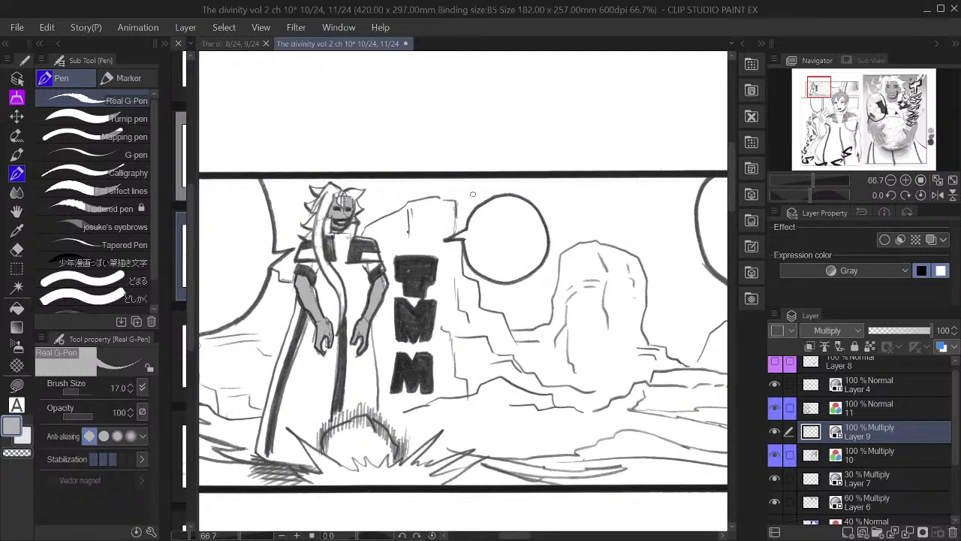
pyautogui.press(']')
pyautogui.press(']')
pyautogui.press(']')
pyautogui.press(']')
pyautogui.moveTo(456, 199)
pyautogui.mouseDown()
pyautogui.moveTo(453, 239)
pyautogui.moveTo(456, 216)
pyautogui.mouseUp()
# Check the remaining rock outlines along the sky in the top panel for gaps, undoing the last pen stroke
pyautogui.moveTo(613, 294); pyautogui.dragTo(489, 266)
pyautogui.moveTo(664, 358); pyautogui.dragTo(602, 334)
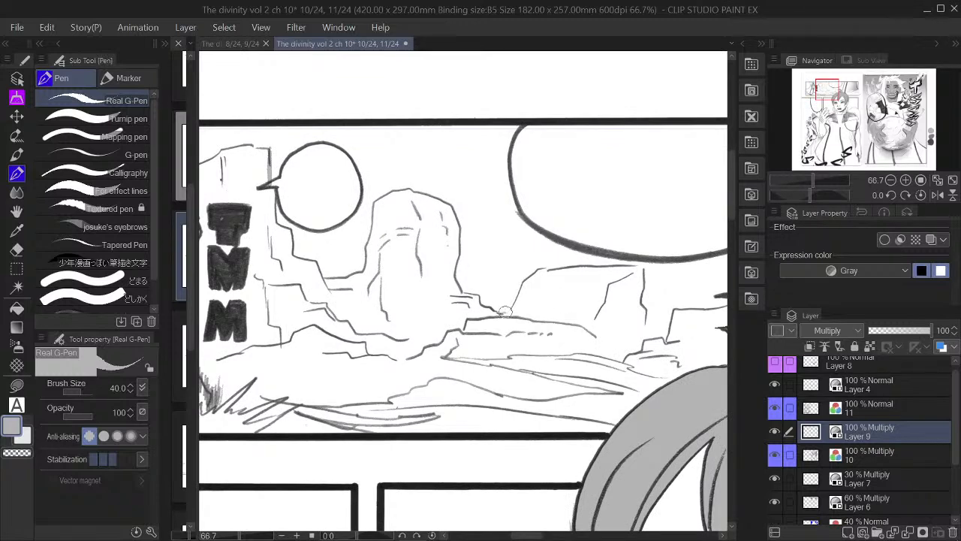
pyautogui.moveTo(658, 290)
pyautogui.mouseDown()
pyautogui.moveTo(531, 291)
pyautogui.moveTo(516, 339)
pyautogui.mouseUp()
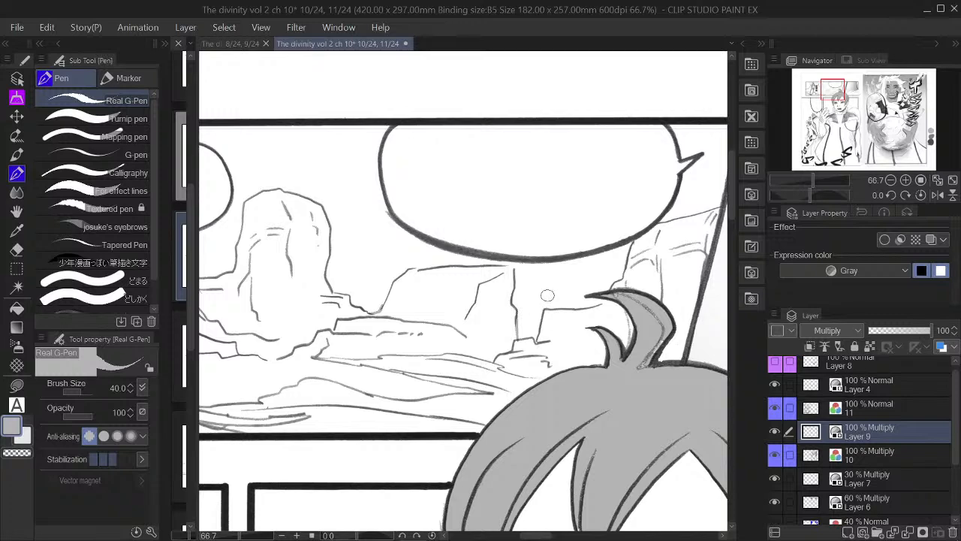
pyautogui.hotkey('ctrl', 'z')
pyautogui.moveTo(609, 282); pyautogui.dragTo(475, 325)
pyautogui.moveTo(607, 259); pyautogui.dragTo(638, 174)
pyautogui.moveTo(535, 316)
pyautogui.mouseDown()
pyautogui.moveTo(593, 276)
pyautogui.moveTo(656, 271)
pyautogui.mouseUp()
pyautogui.moveTo(567, 261); pyautogui.dragTo(627, 265)
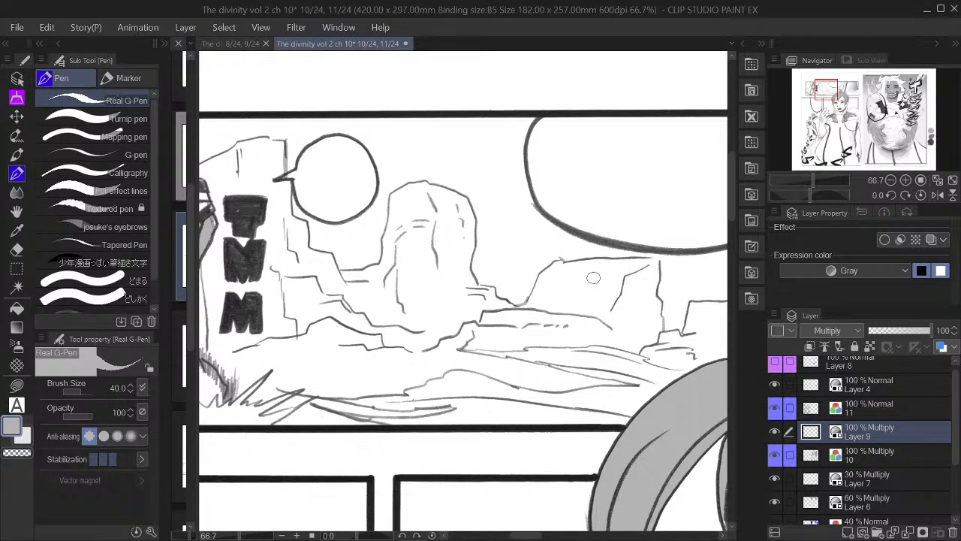
pyautogui.moveTo(547, 271); pyautogui.dragTo(610, 202)
pyautogui.moveTo(579, 241); pyautogui.dragTo(650, 273)
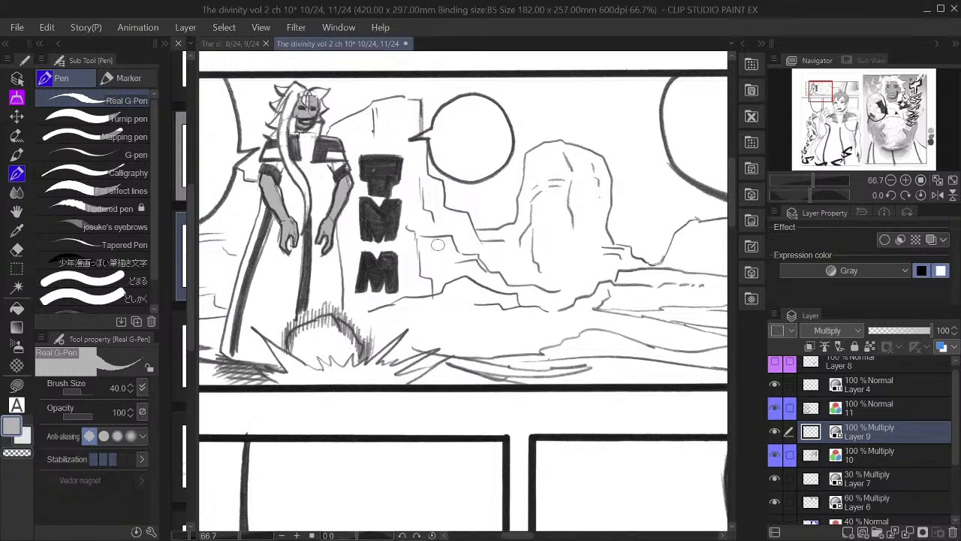
# Select the top panel's sky areas between the bubbles and rocks with the all-layers Magic wand and fill them light grey
pyautogui.scroll(-2, 437, 245)
pyautogui.press('w')
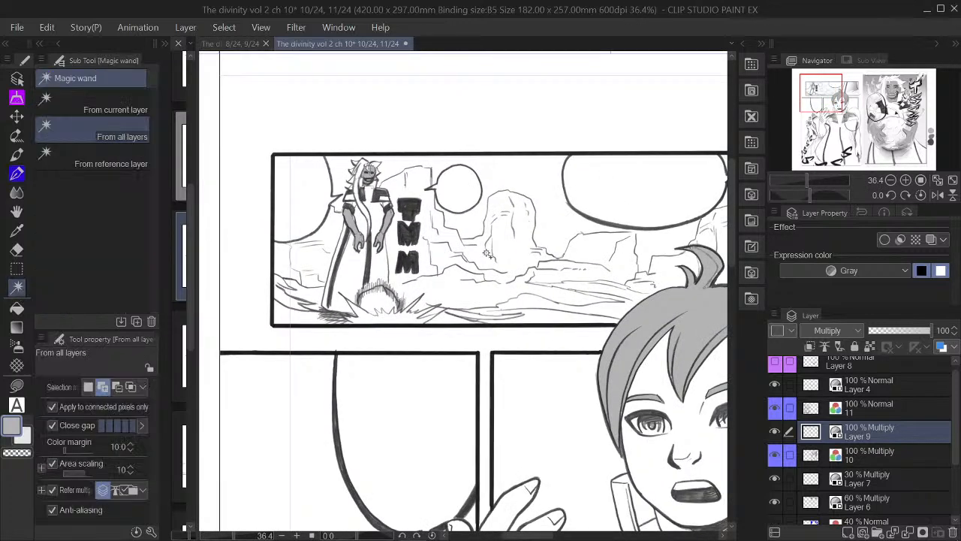
pyautogui.click(338, 182)
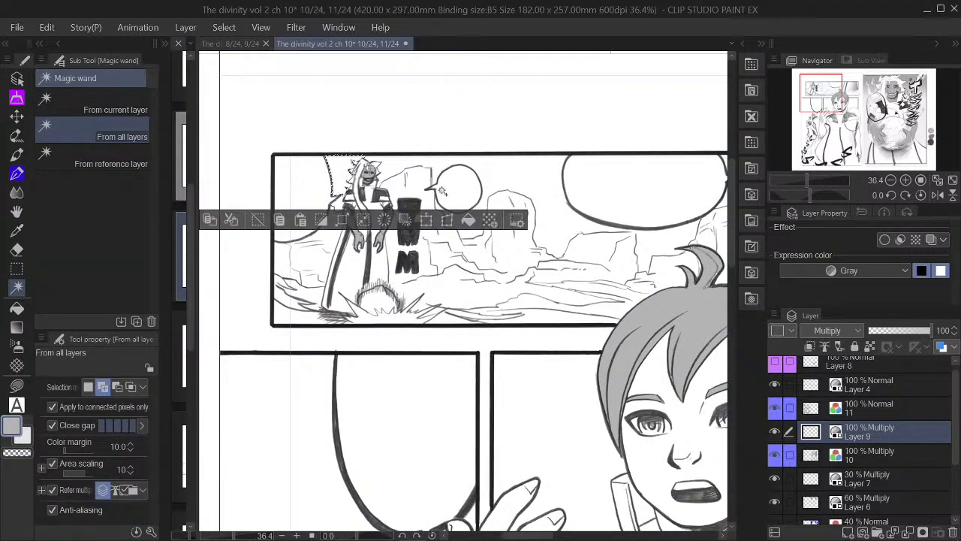
pyautogui.click(401, 164)
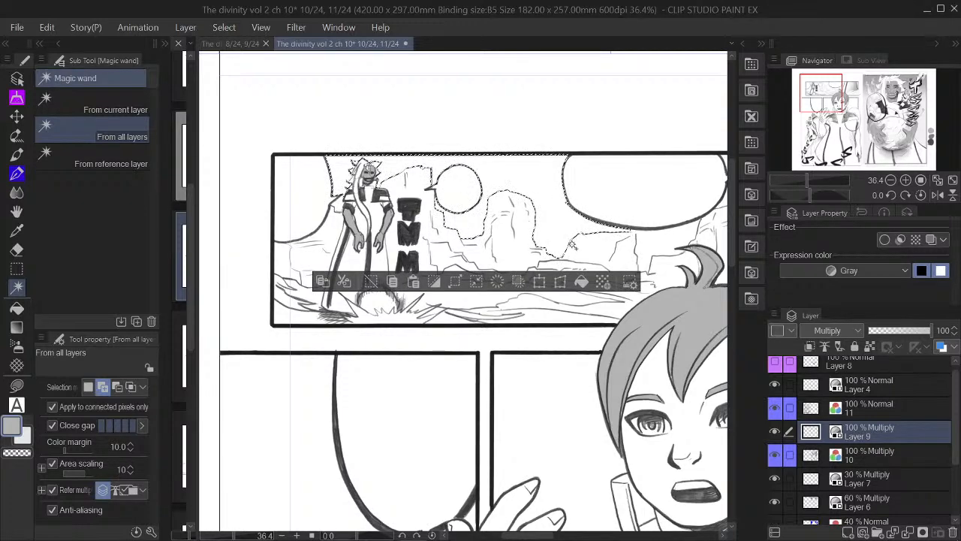
pyautogui.click(656, 241)
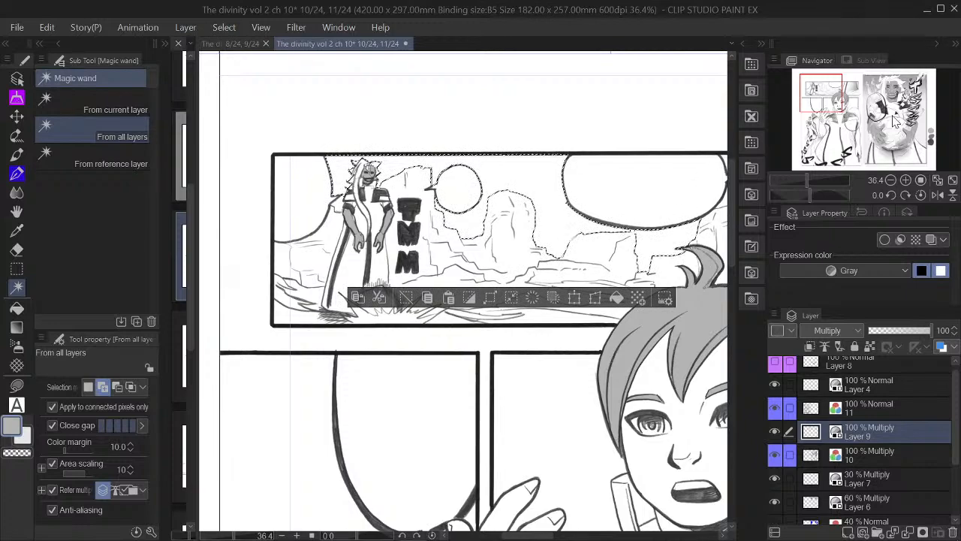
pyautogui.moveTo(824, 95); pyautogui.dragTo(838, 96)
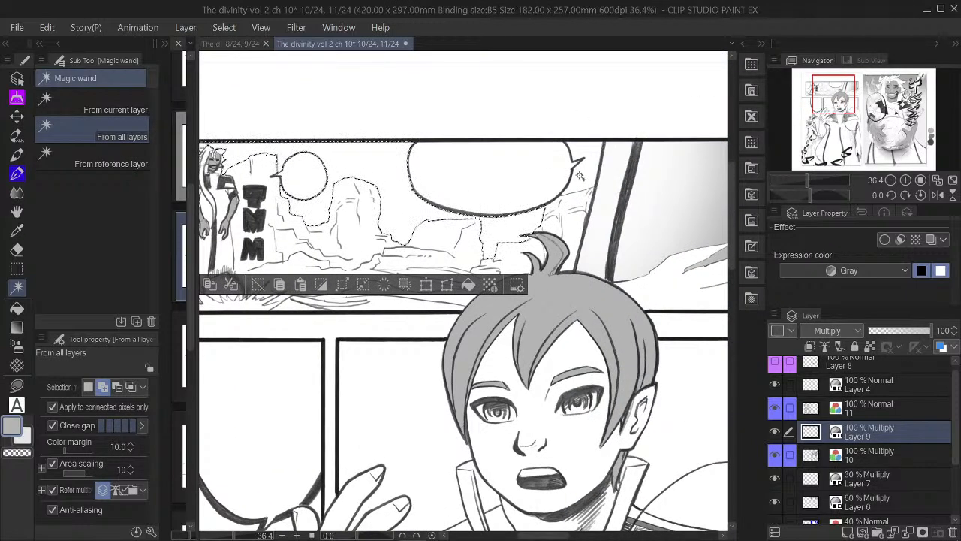
pyautogui.scroll(-3, 580, 176)
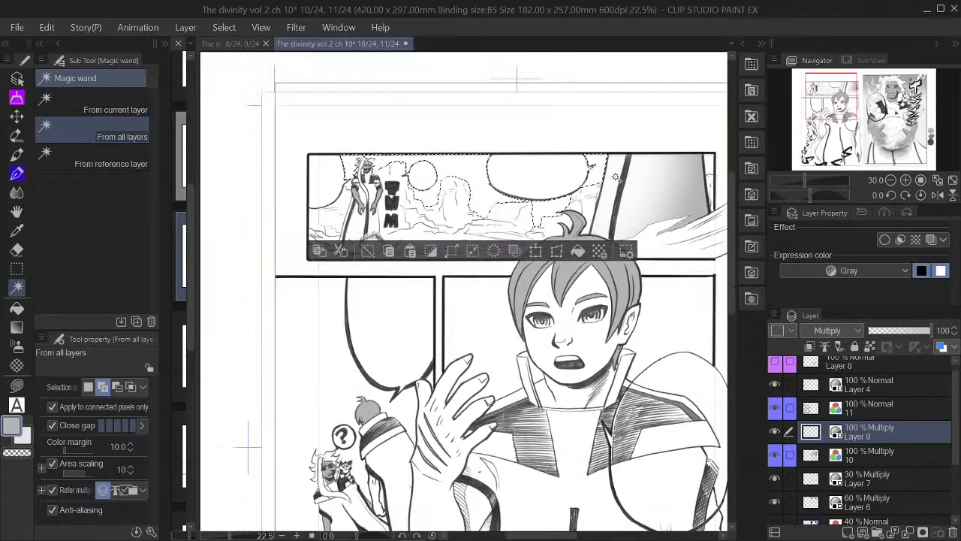
pyautogui.click(583, 254)
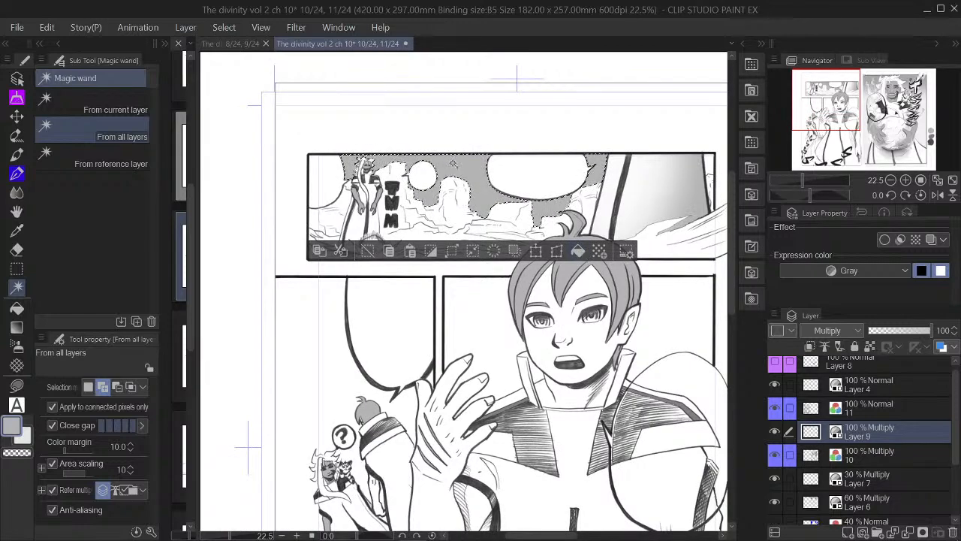
# Fade the selected sky's grey fill into a gradient with transparent strokes of the Soft airbrush at brush size 600
pyautogui.scroll(2, 452, 161)
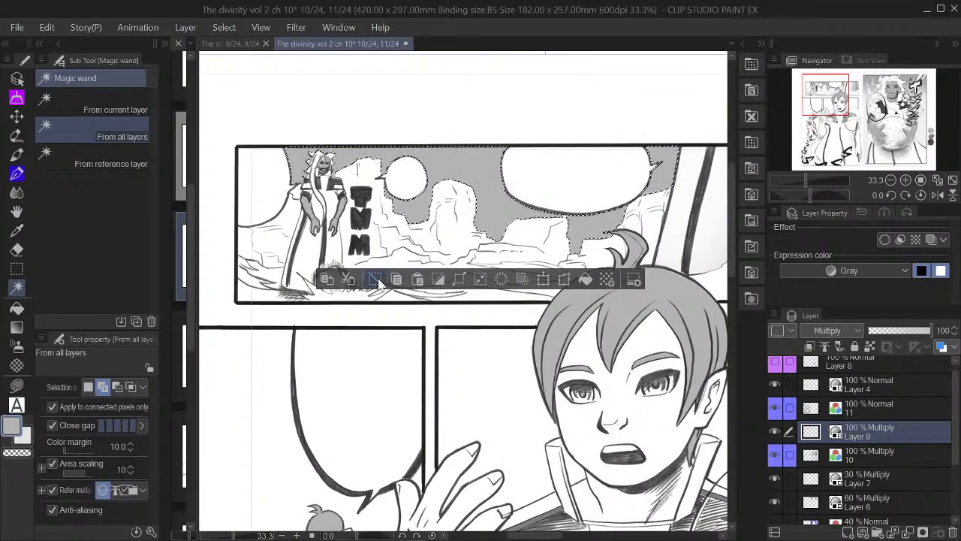
pyautogui.scroll(-1, 673, 154)
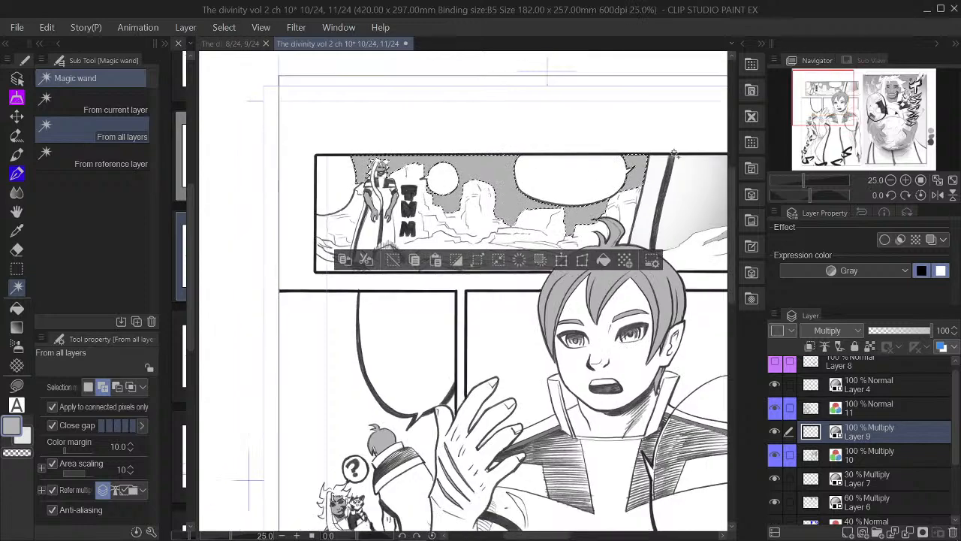
pyautogui.moveTo(826, 110); pyautogui.dragTo(838, 108)
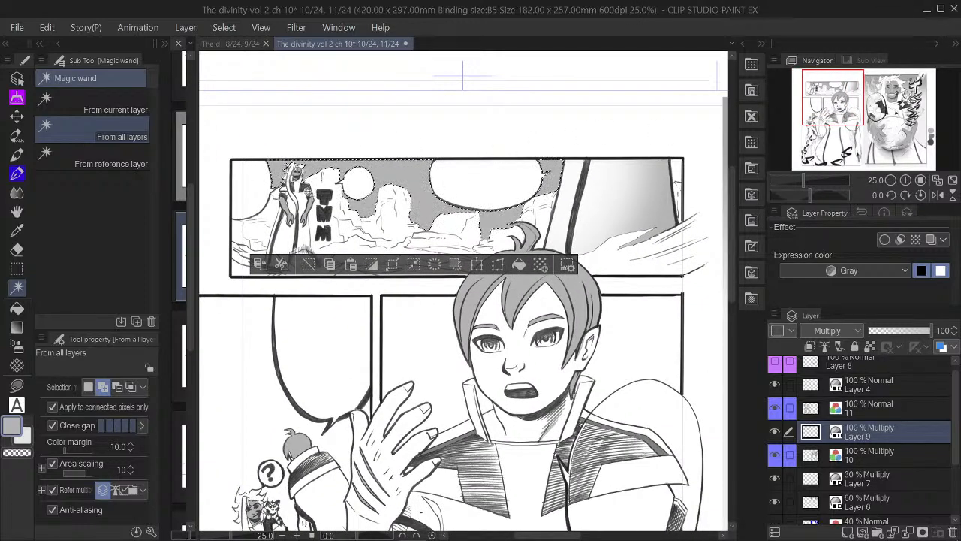
pyautogui.scroll(1, 300, 197)
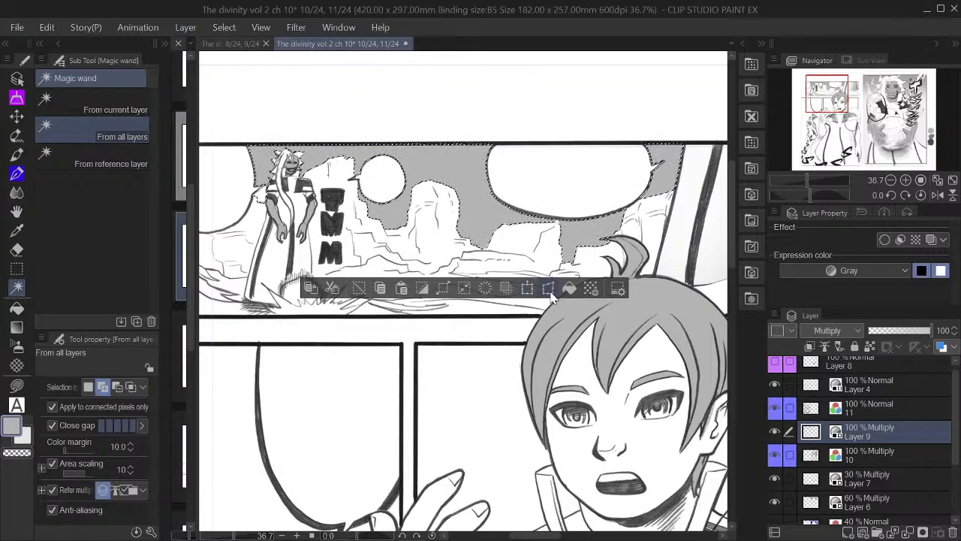
pyautogui.scroll(-1, 473, 214)
pyautogui.scroll(-1, 474, 214)
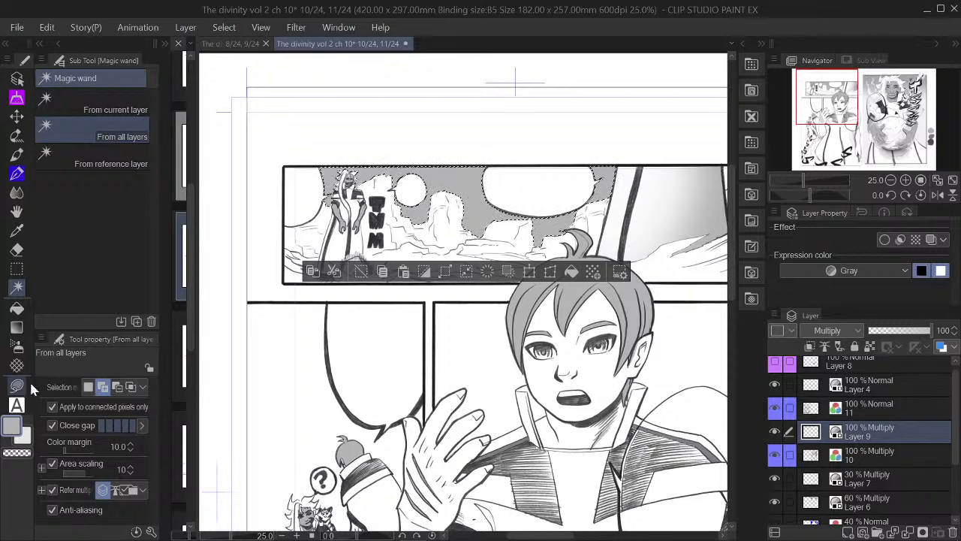
pyautogui.click(17, 345)
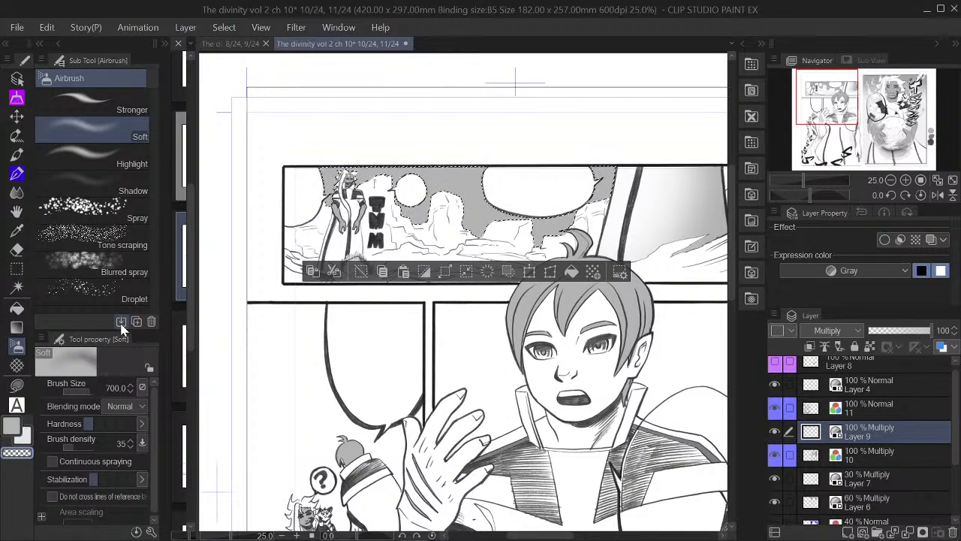
pyautogui.press('[')
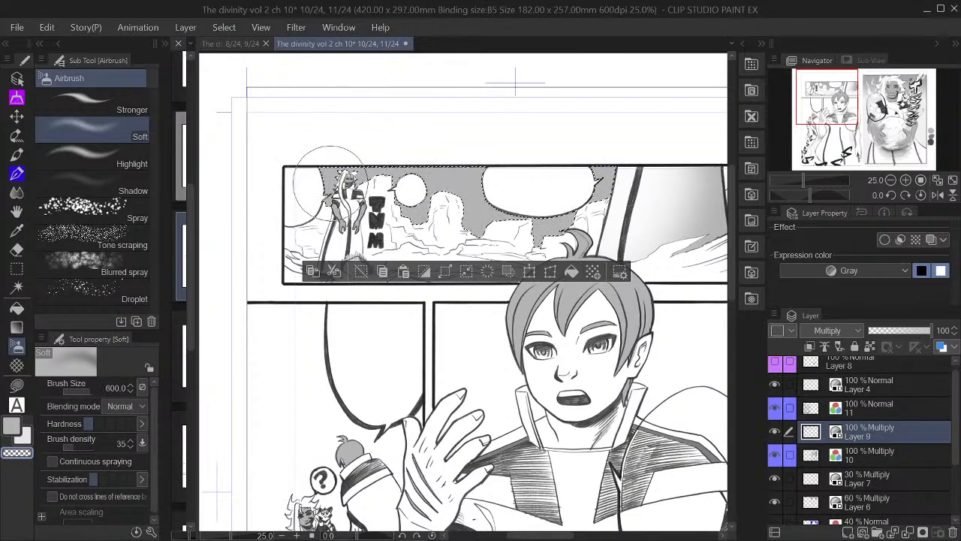
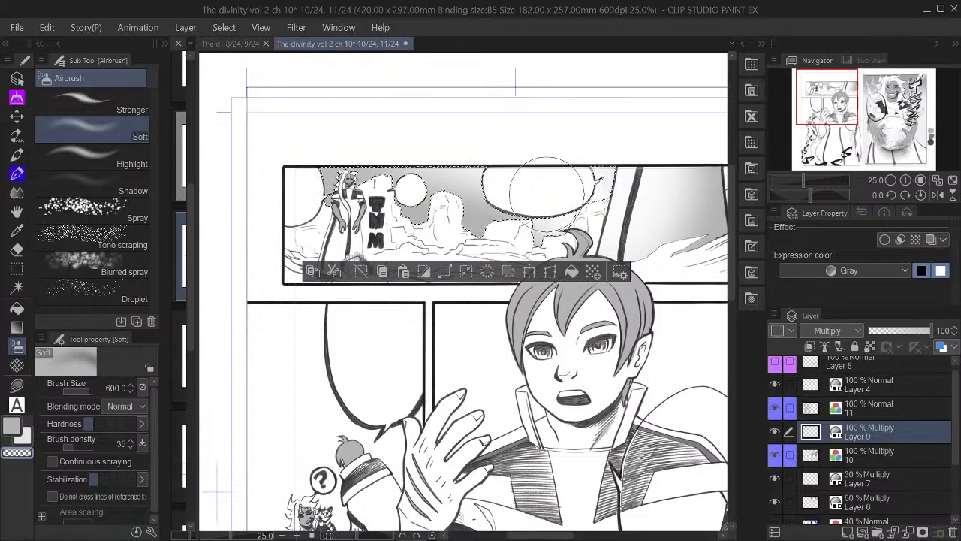
# Lighten the sky gradient further with broad transparent Soft airbrush strokes at brush size 1700, and reduce the size to 800
pyautogui.press(']')
pyautogui.press(']')
pyautogui.press(']')
pyautogui.press(']')
pyautogui.press(']')
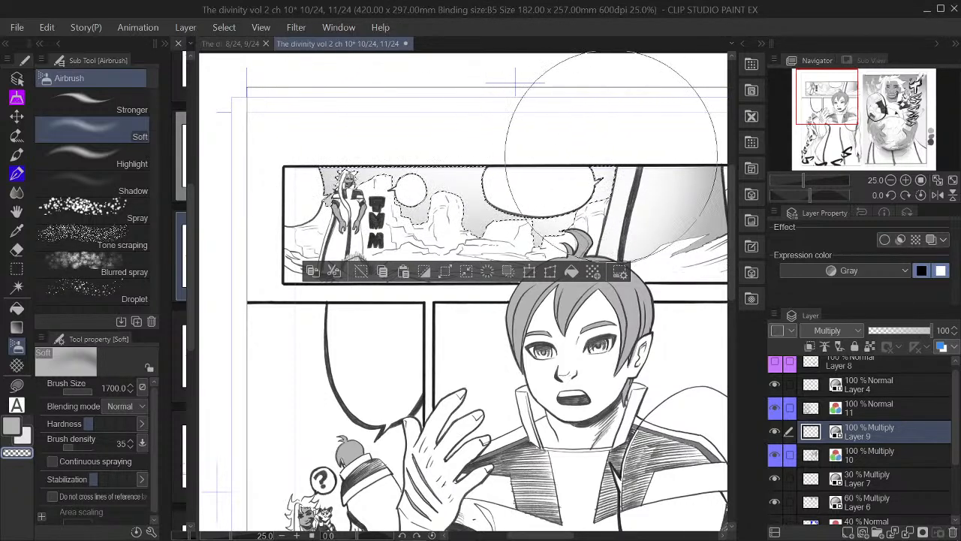
pyautogui.press('[')
pyautogui.press('[')
pyautogui.press('[')
pyautogui.press('[')
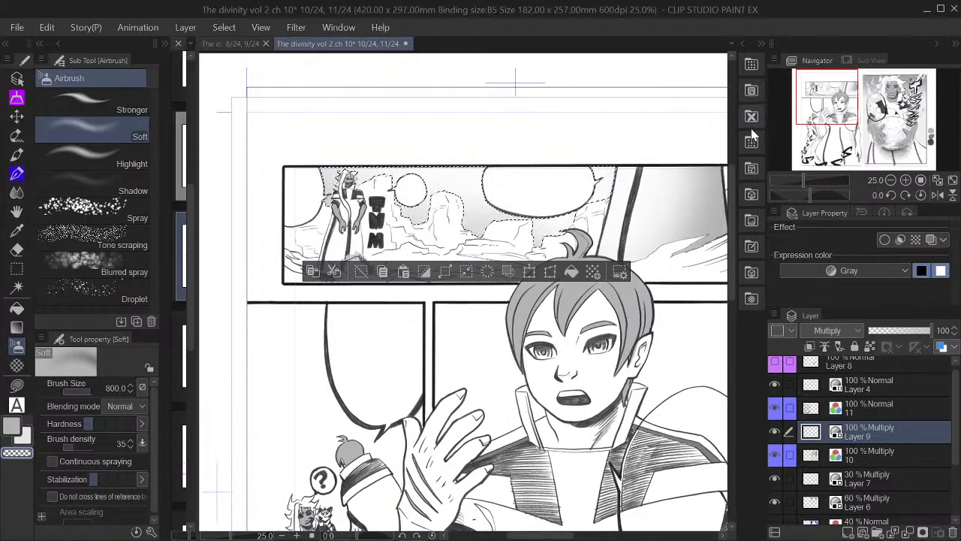
pyautogui.scroll(-1, 636, 181)
pyautogui.scroll(-1, 636, 180)
pyautogui.scroll(2, 612, 197)
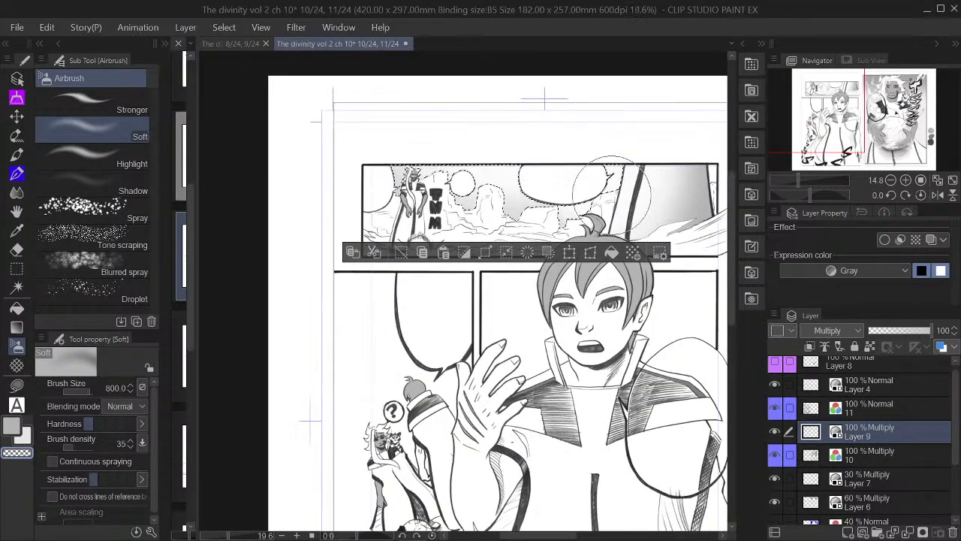
# Reduce the Soft airbrush to brush size 100 and deselect the sky
pyautogui.press('[')
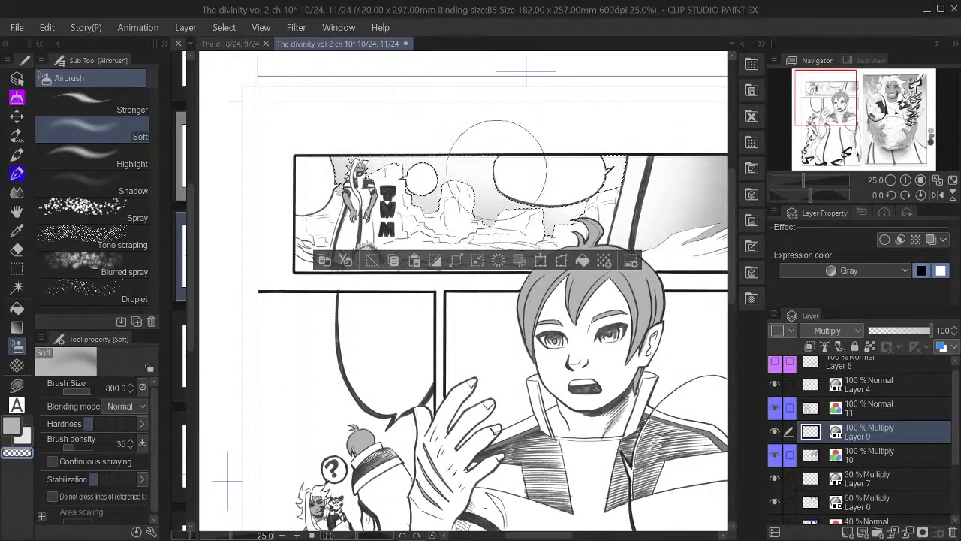
pyautogui.press('[')
pyautogui.press('[')
pyautogui.press('[')
pyautogui.press('[')
pyautogui.press('[')
pyautogui.press('[')
pyautogui.press('[')
pyautogui.press('[')
pyautogui.press('[')
pyautogui.press('[')
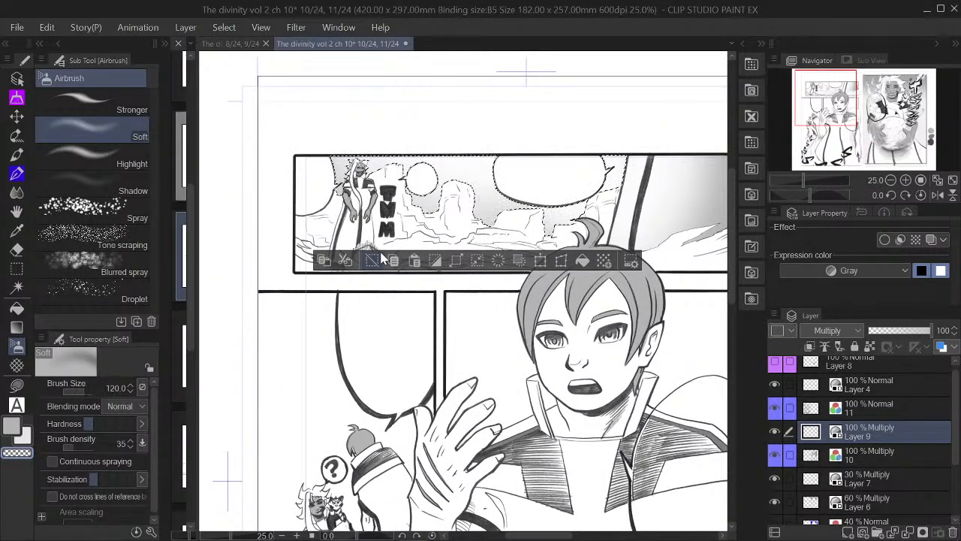
pyautogui.click(372, 260)
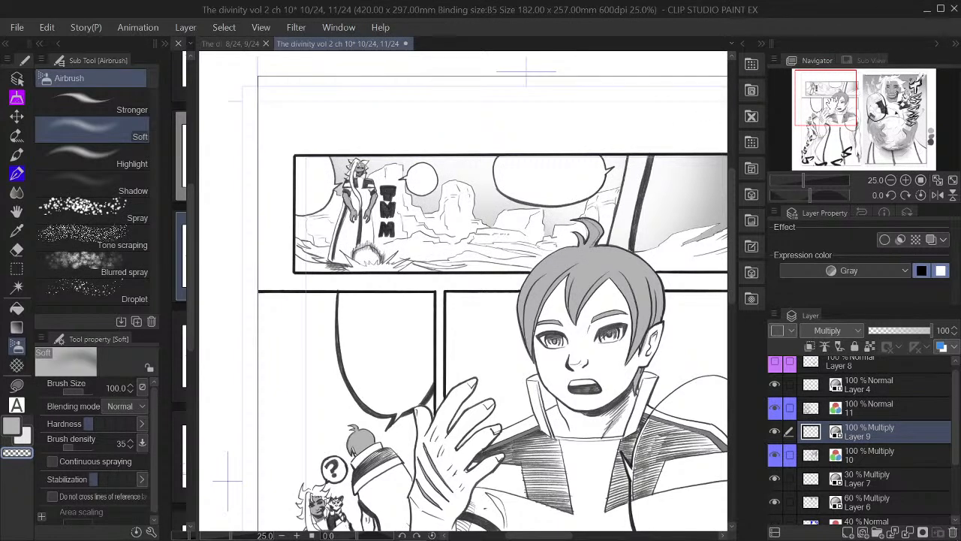
pyautogui.moveTo(625, 198); pyautogui.dragTo(532, 188)
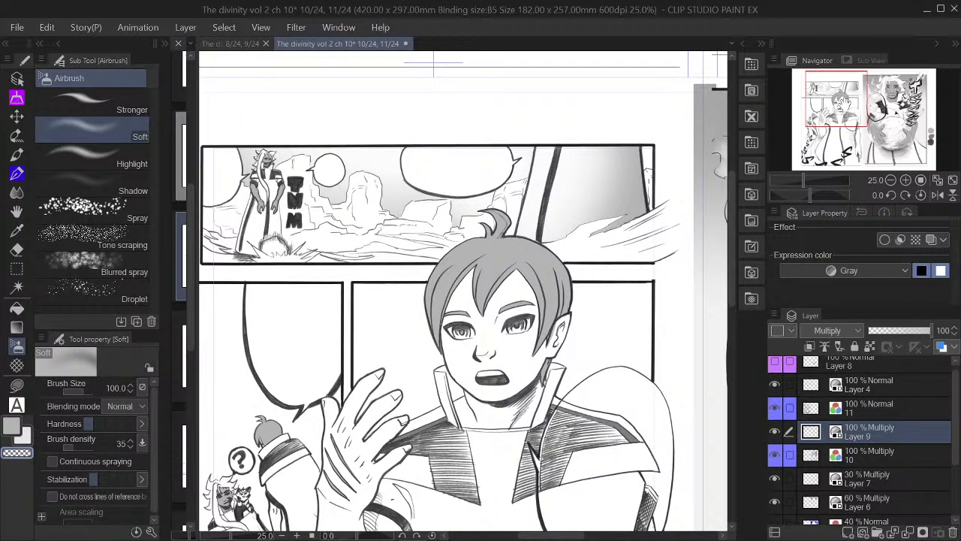
pyautogui.moveTo(861, 118); pyautogui.dragTo(855, 119)
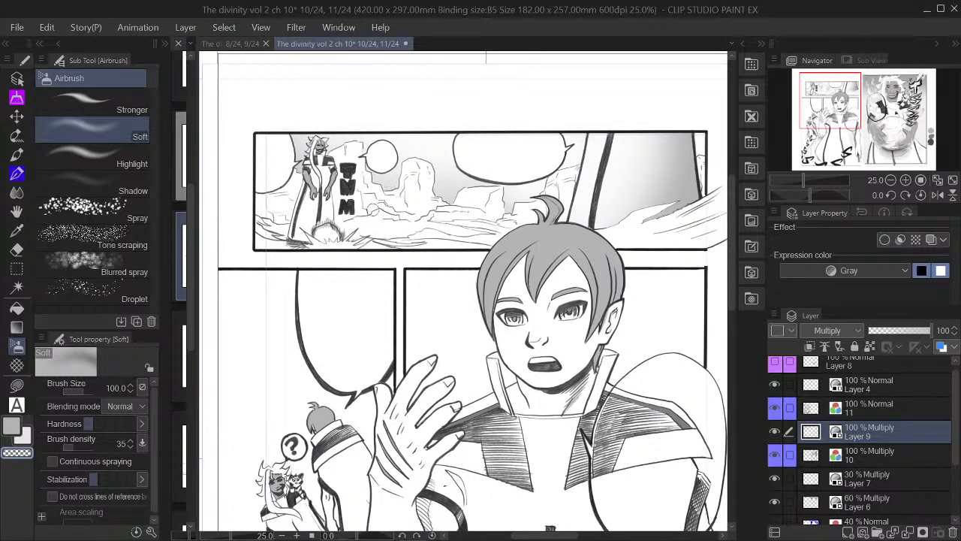
pyautogui.scroll(1, 375, 209)
pyautogui.scroll(2, 373, 210)
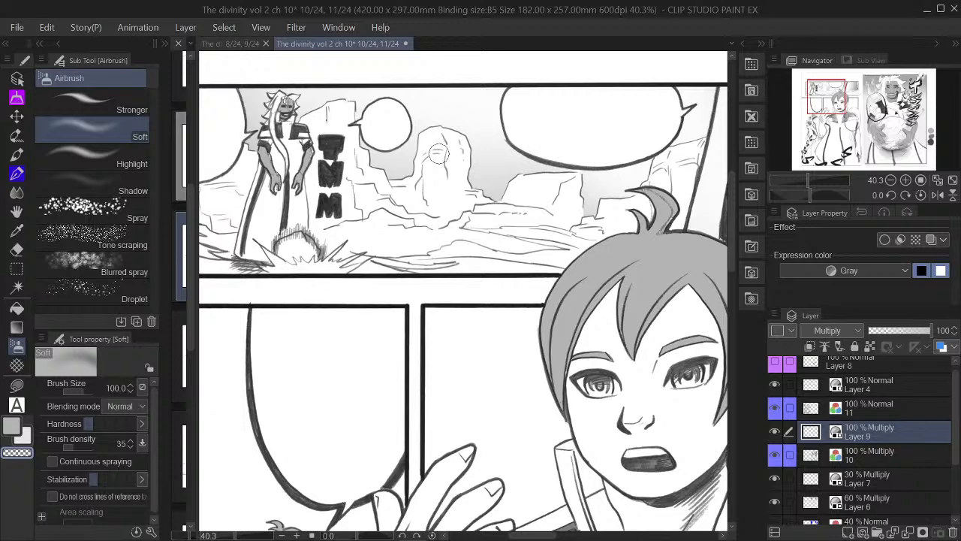
pyautogui.moveTo(837, 86); pyautogui.dragTo(834, 86)
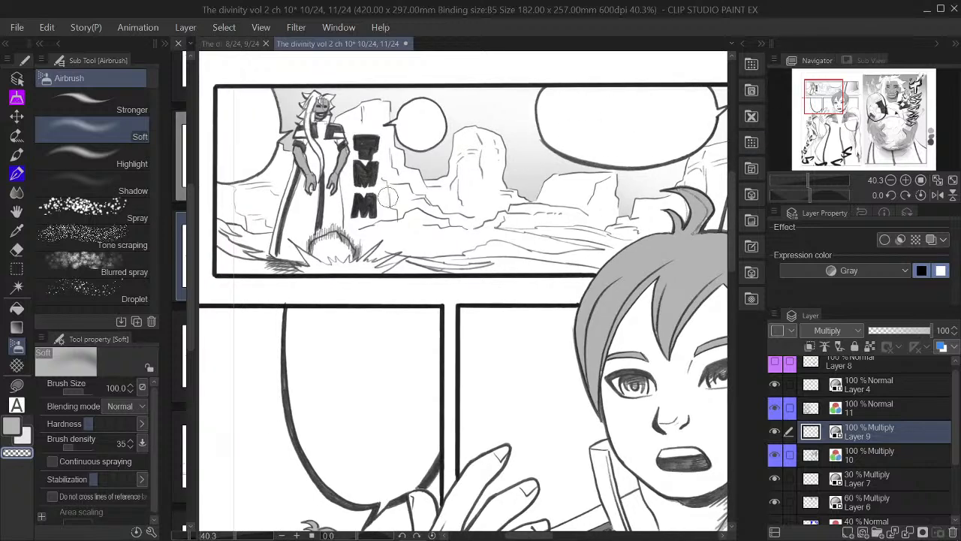
# Sample the medium grey from the middle swatch beside page 10 as the drawing colour
pyautogui.scroll(3, 389, 195)
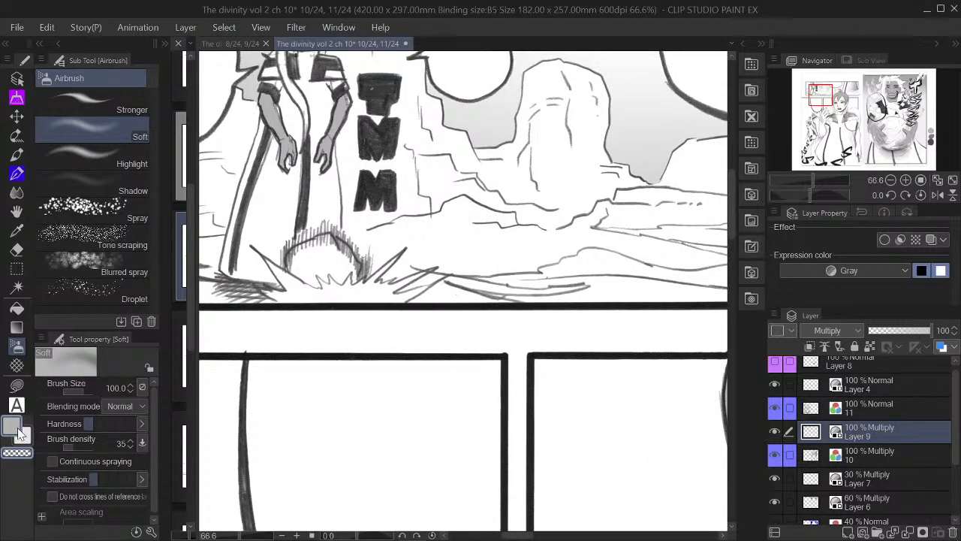
pyautogui.moveTo(819, 96)
pyautogui.mouseDown()
pyautogui.moveTo(895, 92)
pyautogui.moveTo(927, 135)
pyautogui.mouseUp()
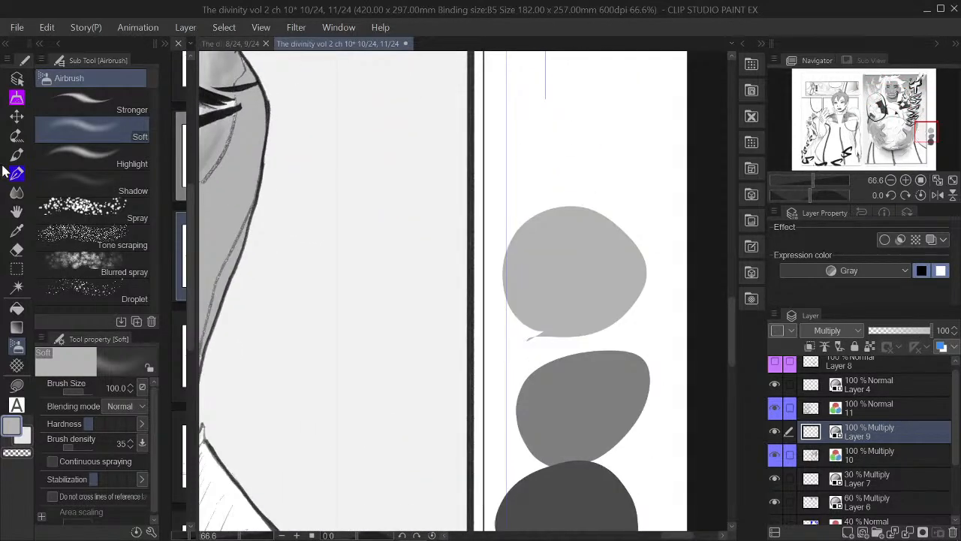
pyautogui.click(16, 230)
pyautogui.click(613, 403)
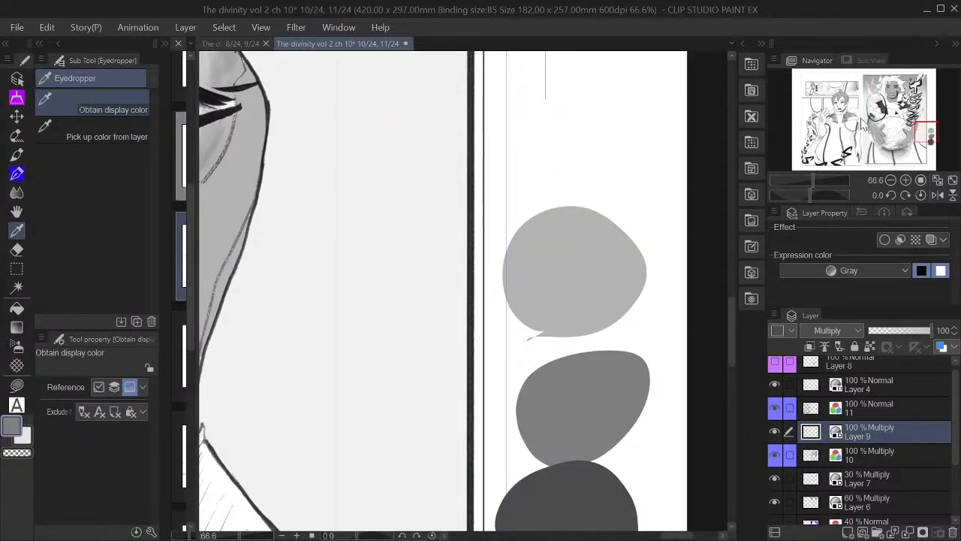
pyautogui.moveTo(930, 136)
pyautogui.mouseDown()
pyautogui.moveTo(808, 112)
pyautogui.moveTo(821, 121)
pyautogui.moveTo(805, 87)
pyautogui.moveTo(812, 98)
pyautogui.moveTo(819, 93)
pyautogui.mouseUp()
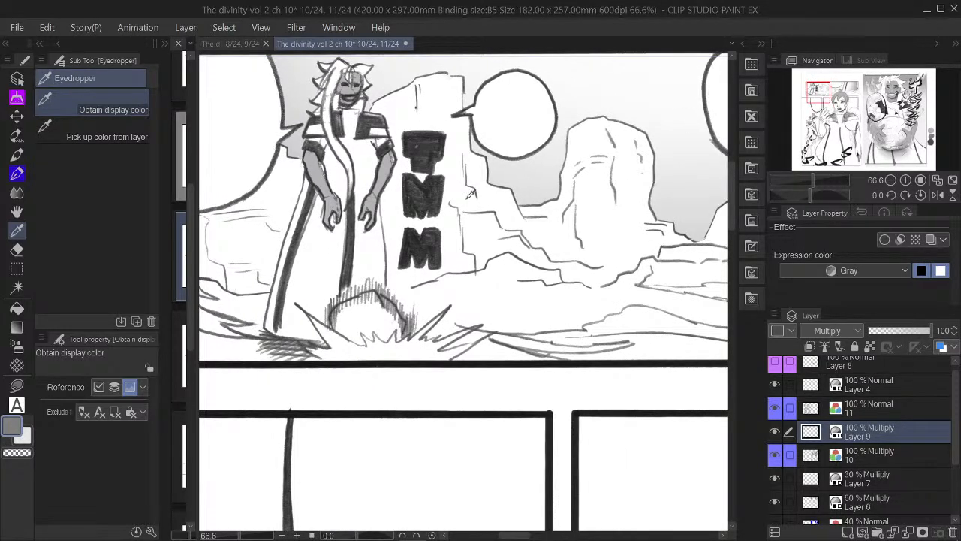
# Try shading the desert ground in the top panel with the Flat marker at brush size 60, and undo the strokes
pyautogui.click(17, 173)
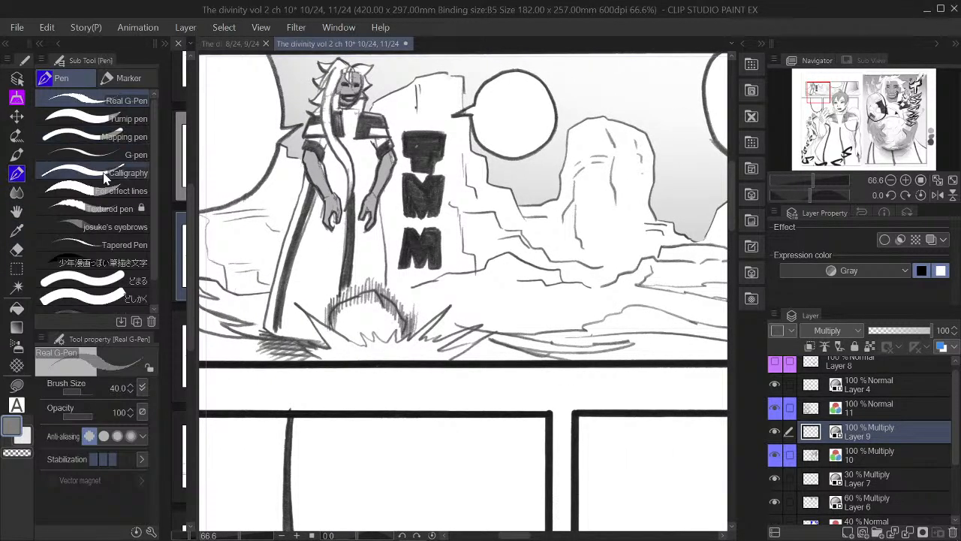
pyautogui.click(124, 84)
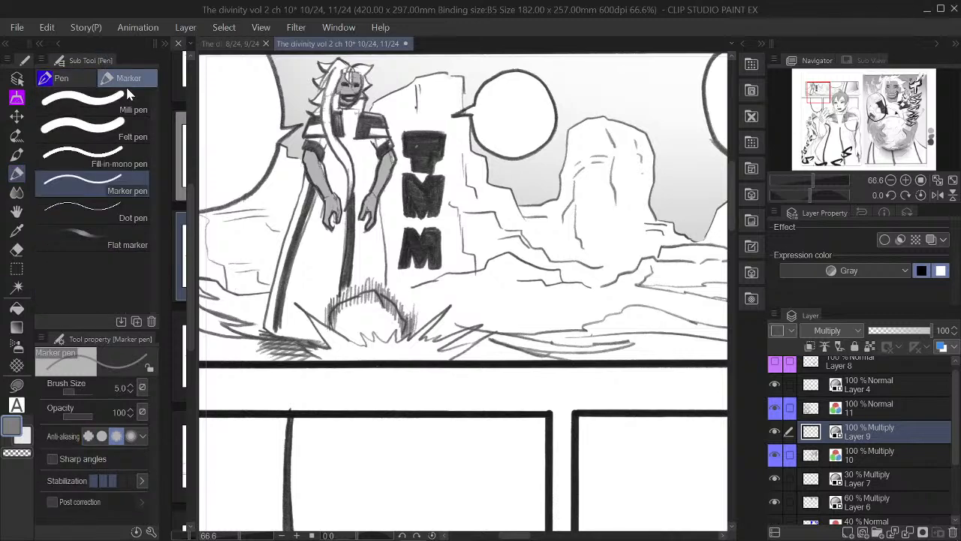
pyautogui.click(133, 238)
pyautogui.press('[')
pyautogui.press('[')
pyautogui.press('[')
pyautogui.press('[')
pyautogui.press('[')
pyautogui.press('[')
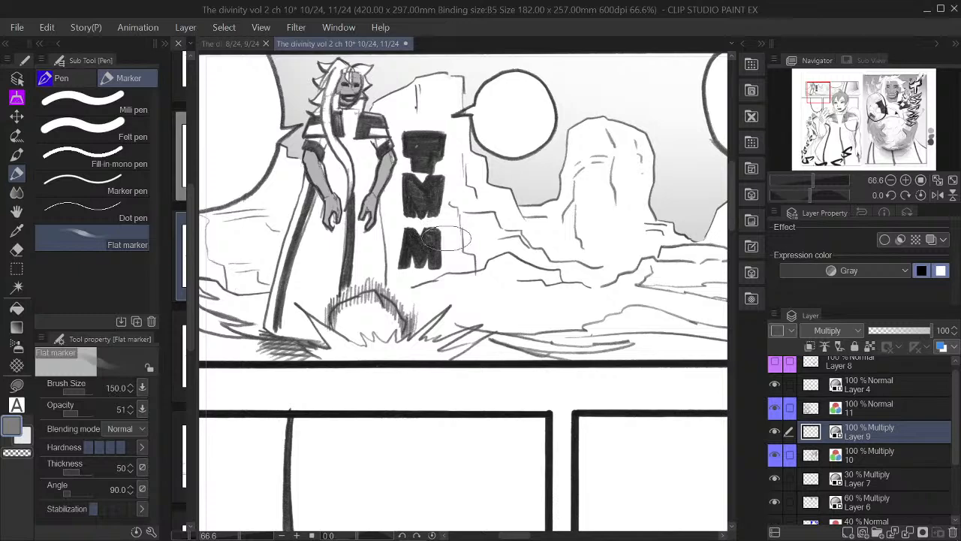
pyautogui.moveTo(500, 287)
pyautogui.mouseDown()
pyautogui.moveTo(521, 327)
pyautogui.moveTo(518, 318)
pyautogui.moveTo(561, 311)
pyautogui.mouseUp()
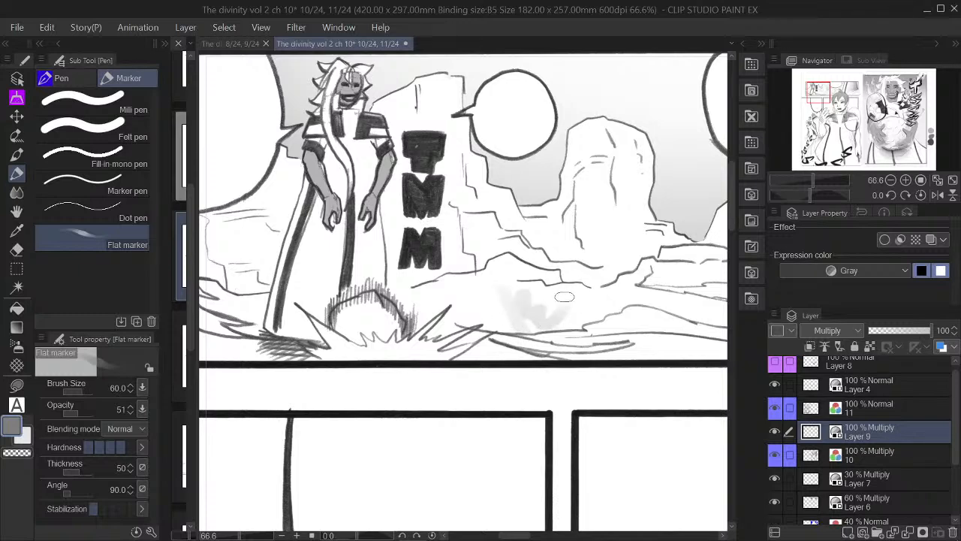
pyautogui.hotkey('ctrl', 'z')
pyautogui.moveTo(503, 297)
pyautogui.mouseDown()
pyautogui.moveTo(517, 321)
pyautogui.moveTo(521, 305)
pyautogui.moveTo(529, 315)
pyautogui.moveTo(498, 311)
pyautogui.moveTo(514, 300)
pyautogui.moveTo(523, 311)
pyautogui.moveTo(552, 302)
pyautogui.moveTo(547, 309)
pyautogui.moveTo(609, 293)
pyautogui.mouseUp()
pyautogui.hotkey('ctrl', 'z')
pyautogui.hotkey('ctrl', 'z')
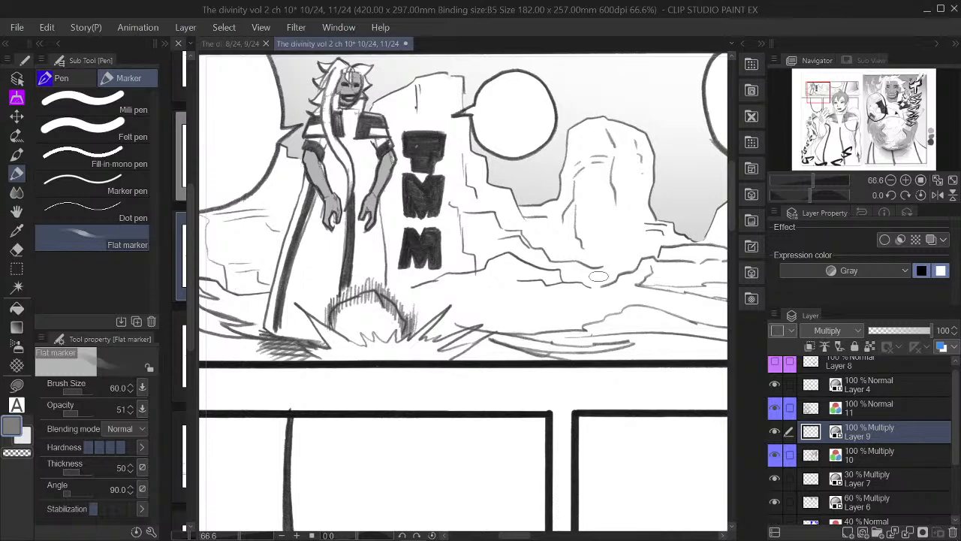
# Switch to the josuke's eyebrows pen at brush size 50 and test it on the desert ground, undoing the strokes
pyautogui.click(60, 78)
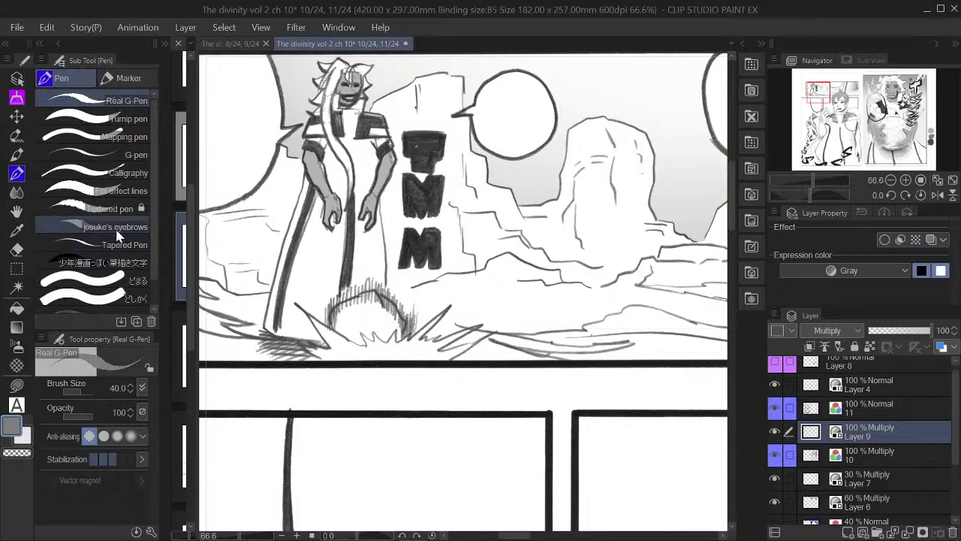
pyautogui.click(115, 226)
pyautogui.press('[')
pyautogui.press('[')
pyautogui.moveTo(505, 305)
pyautogui.mouseDown()
pyautogui.moveTo(526, 324)
pyautogui.moveTo(529, 308)
pyautogui.moveTo(533, 320)
pyautogui.moveTo(551, 292)
pyautogui.moveTo(545, 313)
pyautogui.moveTo(555, 312)
pyautogui.moveTo(557, 281)
pyautogui.mouseUp()
pyautogui.hotkey('ctrl', 'z')
pyautogui.hotkey('ctrl', 'z')
pyautogui.hotkey('ctrl', 'z')
pyautogui.hotkey('ctrl', 'z')
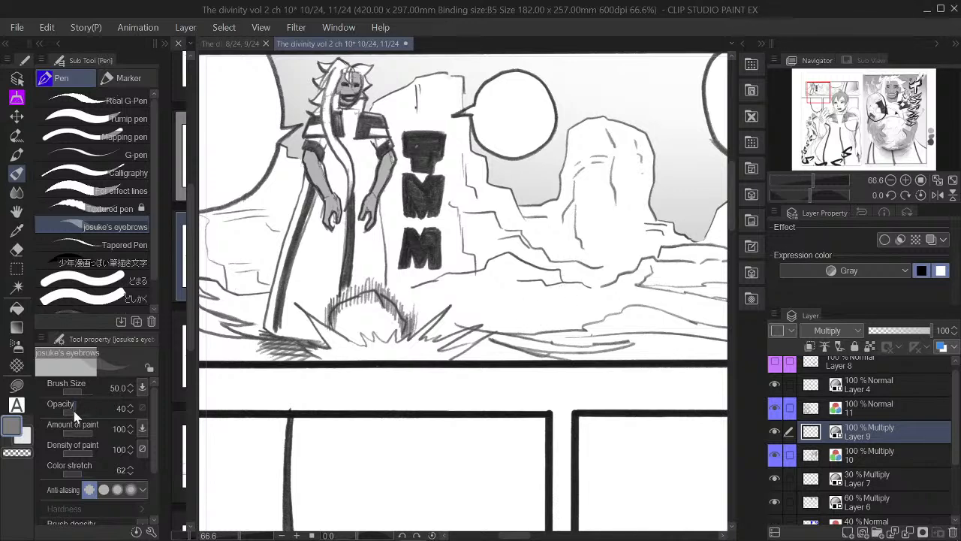
# Test the josuke's eyebrows pen at opacity 100, undo the stroke, and set the opacity to 51
pyautogui.moveTo(78, 413); pyautogui.dragTo(97, 418)
pyautogui.moveTo(414, 280)
pyautogui.mouseDown()
pyautogui.moveTo(414, 335)
pyautogui.moveTo(460, 295)
pyautogui.mouseUp()
pyautogui.hotkey('ctrl', 'z')
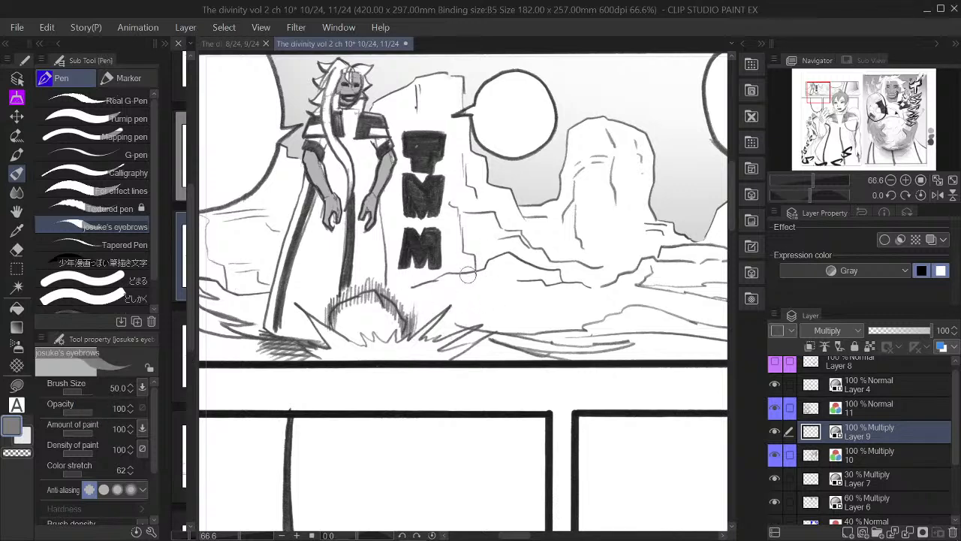
pyautogui.click(80, 412)
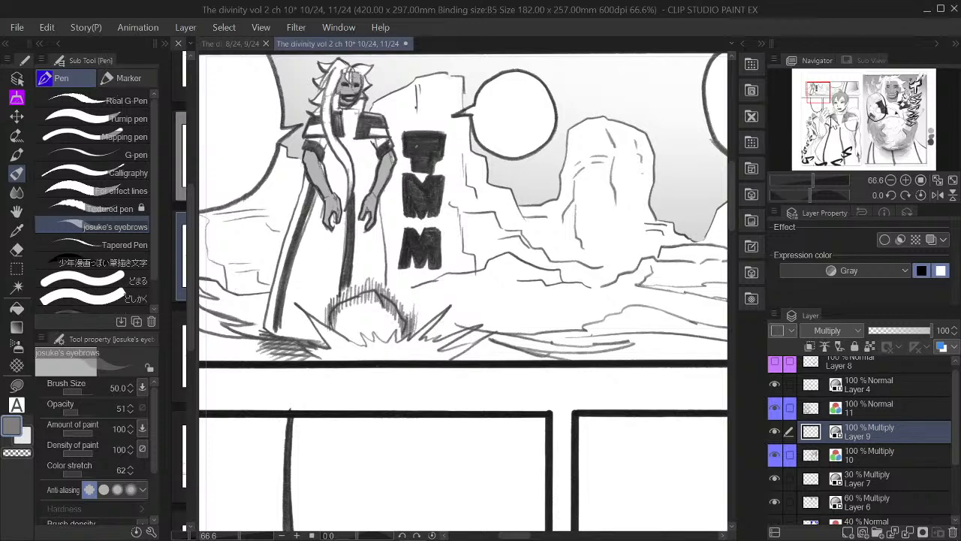
# Paint grey shadows on the low rock at the left edge of the top panel, below the speech bubble
pyautogui.moveTo(819, 91); pyautogui.dragTo(813, 92)
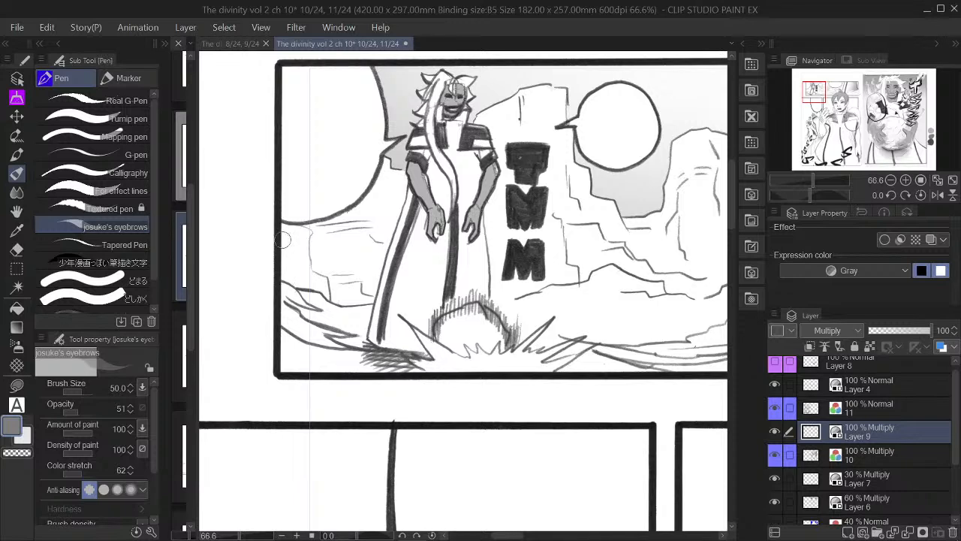
pyautogui.moveTo(284, 242)
pyautogui.mouseDown()
pyautogui.moveTo(283, 278)
pyautogui.moveTo(283, 259)
pyautogui.mouseUp()
pyautogui.moveTo(284, 247)
pyautogui.mouseDown()
pyautogui.moveTo(285, 280)
pyautogui.moveTo(292, 284)
pyautogui.moveTo(284, 268)
pyautogui.moveTo(322, 297)
pyautogui.moveTo(290, 276)
pyautogui.mouseUp()
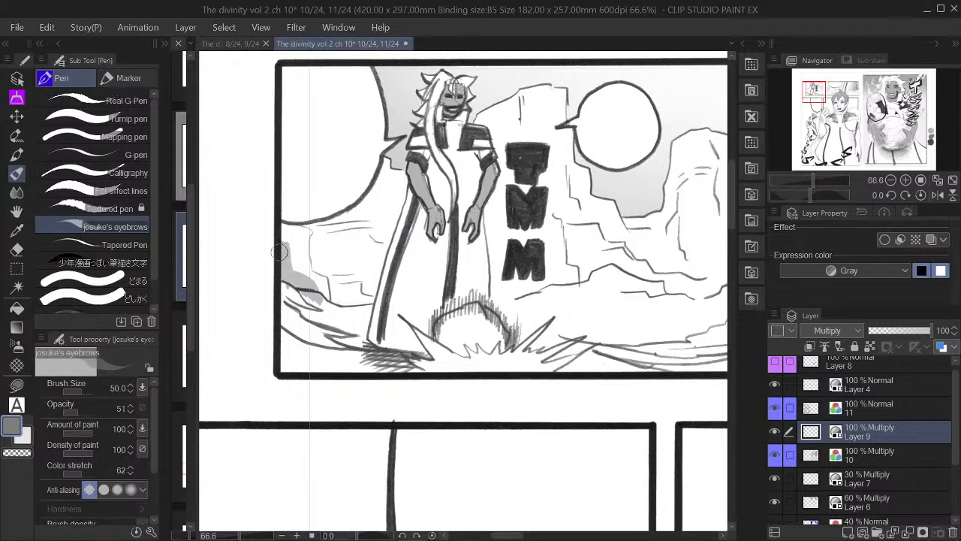
pyautogui.moveTo(331, 286)
pyautogui.mouseDown()
pyautogui.moveTo(338, 309)
pyautogui.moveTo(332, 290)
pyautogui.mouseUp()
# Paint grey shadows on the rock slope beside the blast and around the crack atop the tall mesa above the lettering
pyautogui.moveTo(816, 92); pyautogui.dragTo(820, 92)
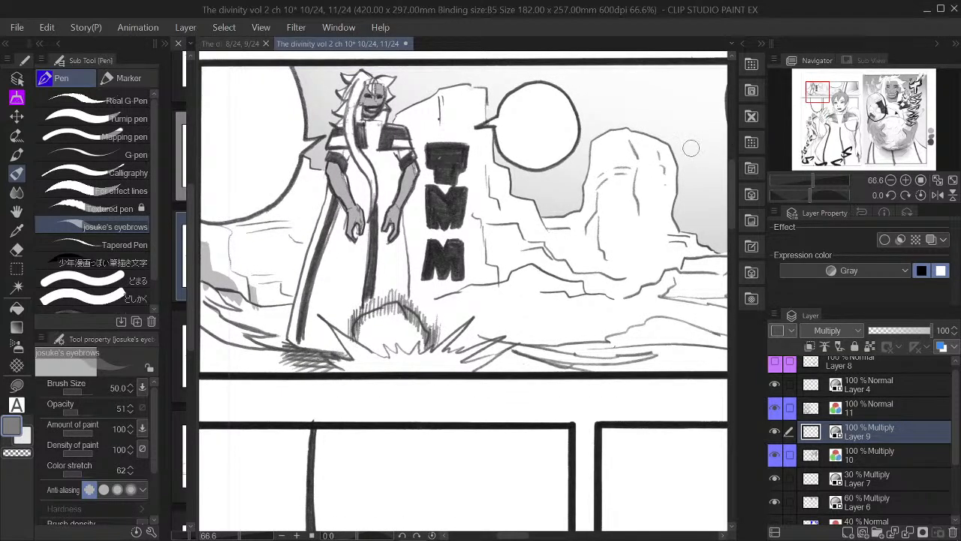
pyautogui.moveTo(576, 289); pyautogui.dragTo(646, 284)
pyautogui.moveTo(437, 301)
pyautogui.mouseDown()
pyautogui.moveTo(547, 290)
pyautogui.moveTo(575, 298)
pyautogui.moveTo(526, 270)
pyautogui.moveTo(439, 302)
pyautogui.moveTo(525, 289)
pyautogui.moveTo(493, 289)
pyautogui.moveTo(519, 275)
pyautogui.moveTo(509, 284)
pyautogui.moveTo(525, 278)
pyautogui.moveTo(532, 291)
pyautogui.moveTo(545, 290)
pyautogui.moveTo(491, 286)
pyautogui.moveTo(523, 276)
pyautogui.moveTo(576, 289)
pyautogui.moveTo(530, 286)
pyautogui.mouseUp()
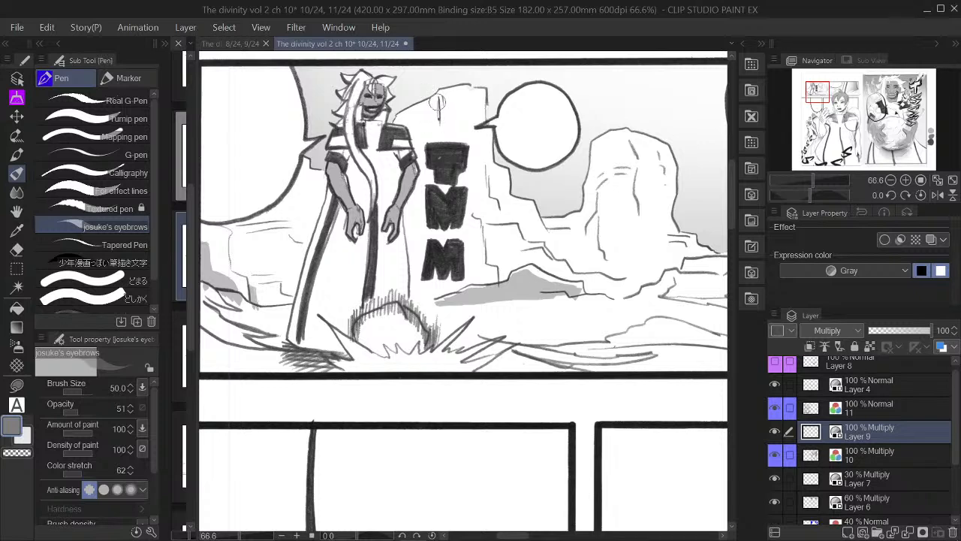
pyautogui.moveTo(437, 98)
pyautogui.mouseDown()
pyautogui.moveTo(439, 132)
pyautogui.moveTo(438, 98)
pyautogui.moveTo(432, 136)
pyautogui.moveTo(441, 97)
pyautogui.moveTo(446, 118)
pyautogui.moveTo(442, 97)
pyautogui.moveTo(448, 119)
pyautogui.mouseUp()
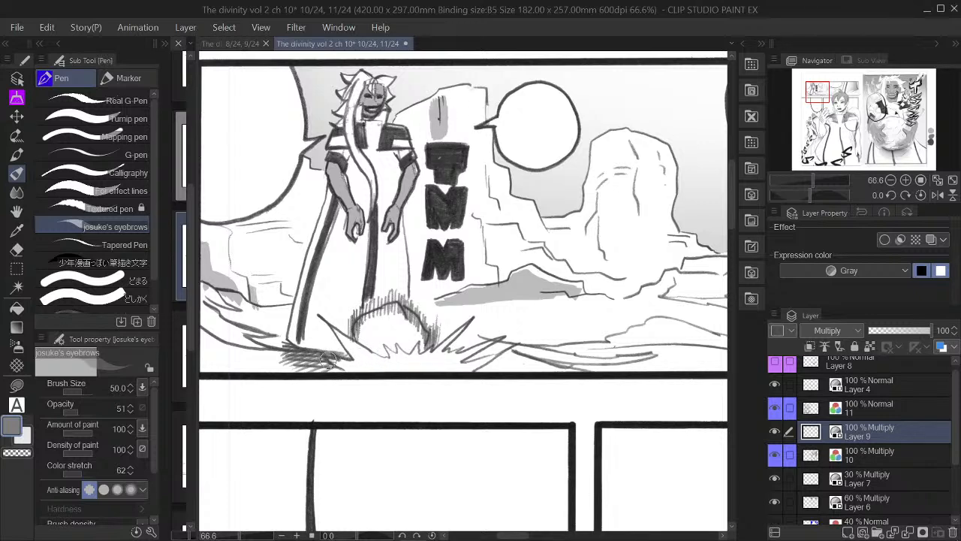
# Undo a trial stroke at the figure's ground shadow and shade the ground ridge to the right of the blast in grey
pyautogui.moveTo(327, 356)
pyautogui.mouseDown()
pyautogui.moveTo(296, 346)
pyautogui.moveTo(336, 368)
pyautogui.mouseUp()
pyautogui.hotkey('ctrl', 'z')
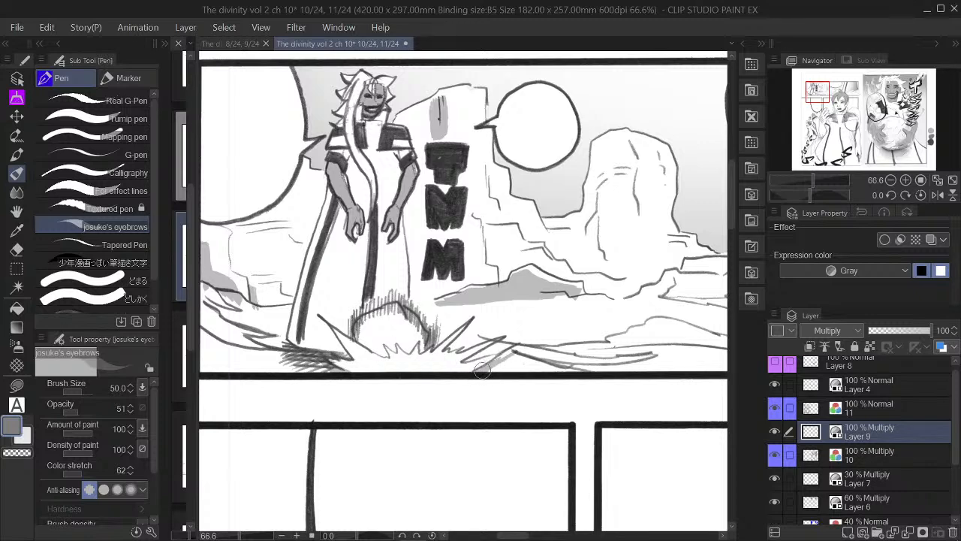
pyautogui.moveTo(505, 354); pyautogui.dragTo(478, 374)
pyautogui.moveTo(448, 341)
pyautogui.mouseDown()
pyautogui.moveTo(461, 330)
pyautogui.moveTo(450, 346)
pyautogui.mouseUp()
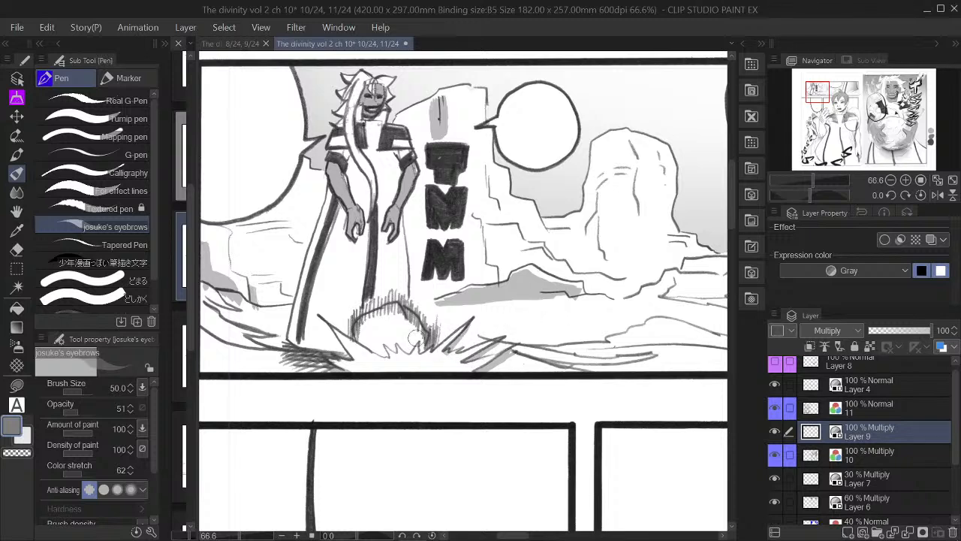
# Lighten parts of the rock and mesa shadows in the top panel with transparent josuke's eyebrows strokes
pyautogui.click(17, 452)
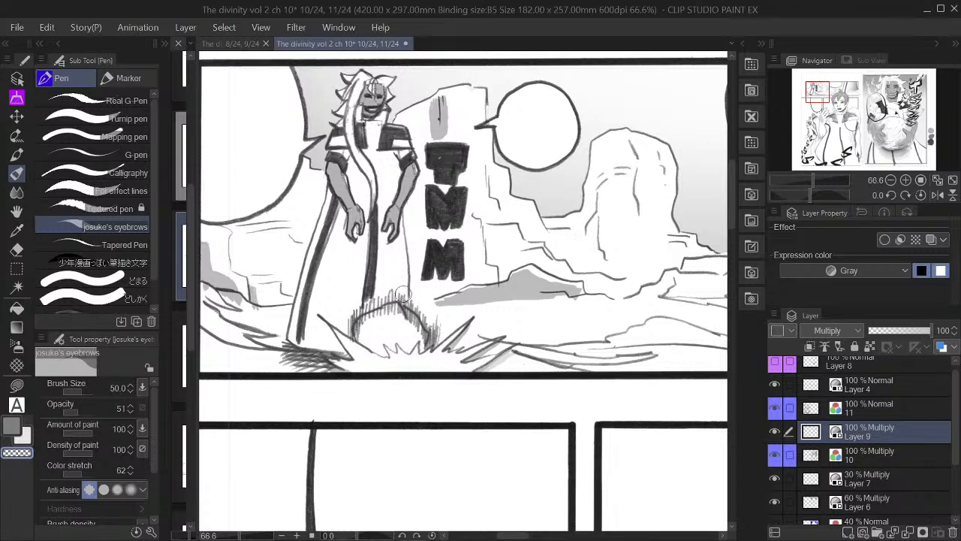
pyautogui.moveTo(637, 181); pyautogui.dragTo(639, 215)
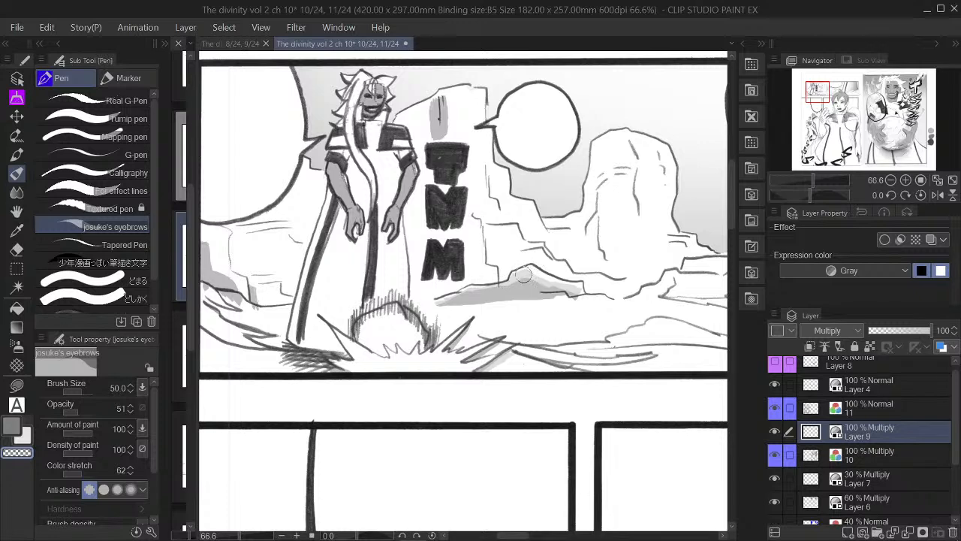
pyautogui.moveTo(541, 291); pyautogui.dragTo(584, 298)
pyautogui.moveTo(825, 92); pyautogui.dragTo(765, 100)
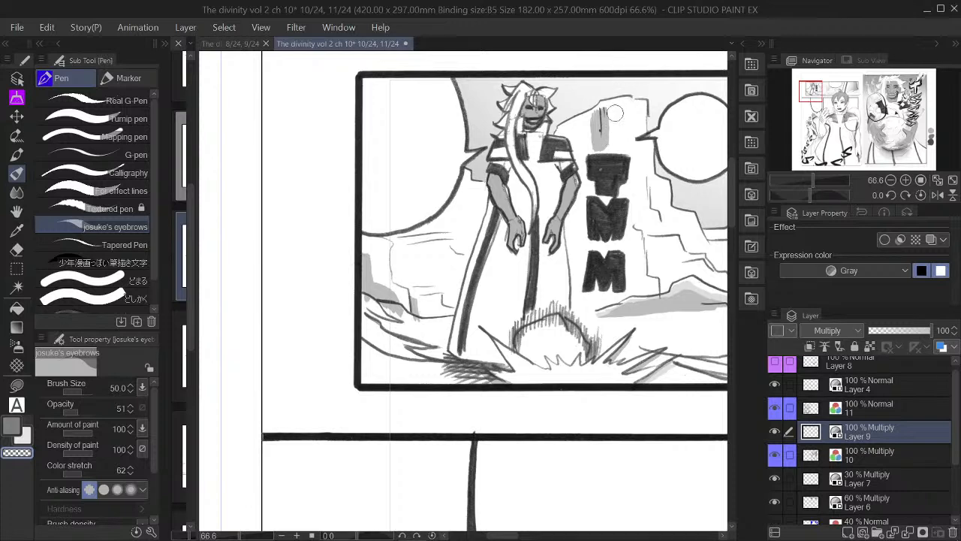
pyautogui.moveTo(613, 145)
pyautogui.mouseDown()
pyautogui.moveTo(607, 101)
pyautogui.moveTo(606, 163)
pyautogui.moveTo(608, 100)
pyautogui.moveTo(607, 135)
pyautogui.moveTo(592, 106)
pyautogui.moveTo(582, 118)
pyautogui.moveTo(610, 146)
pyautogui.moveTo(609, 124)
pyautogui.moveTo(611, 154)
pyautogui.moveTo(609, 99)
pyautogui.moveTo(614, 159)
pyautogui.mouseUp()
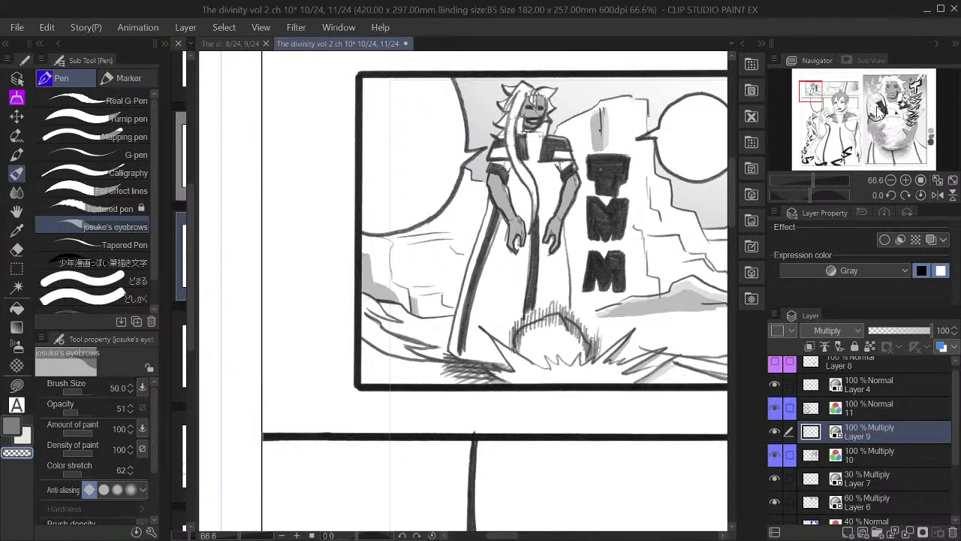
# Switch the drawing colour from transparent back to the sampled grey
pyautogui.click(889, 181)
pyautogui.click(890, 179)
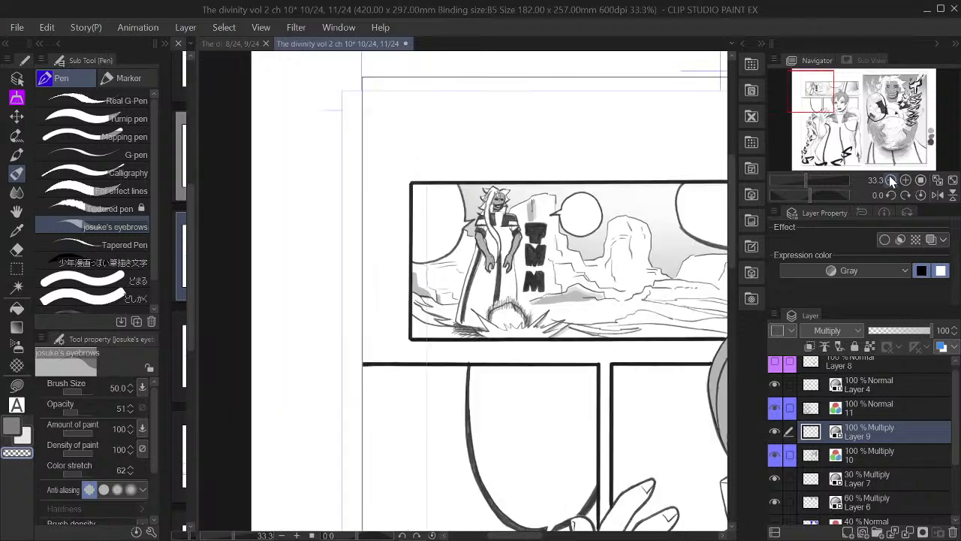
pyautogui.moveTo(825, 105)
pyautogui.mouseDown()
pyautogui.moveTo(844, 109)
pyautogui.moveTo(826, 99)
pyautogui.mouseUp()
pyautogui.click(891, 180)
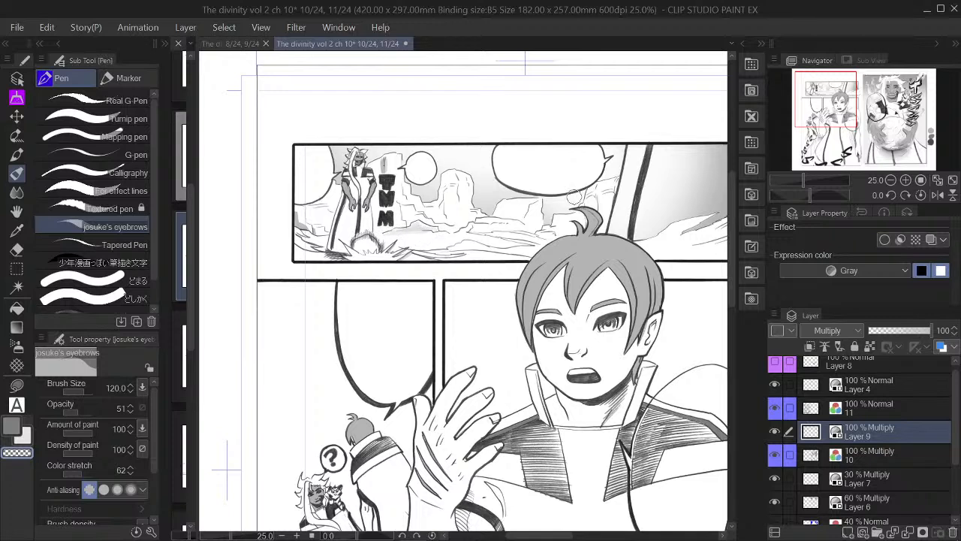
pyautogui.moveTo(844, 115); pyautogui.dragTo(848, 123)
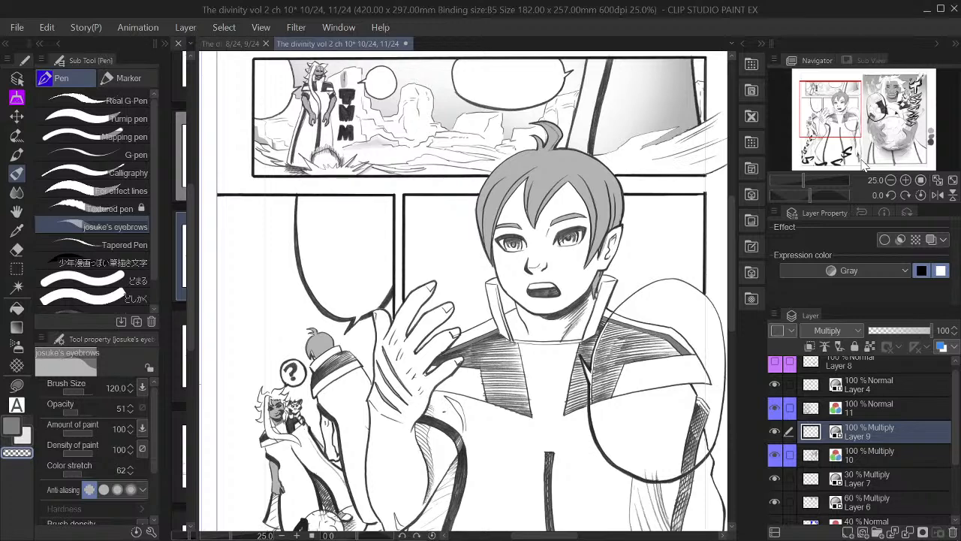
pyautogui.click(16, 385)
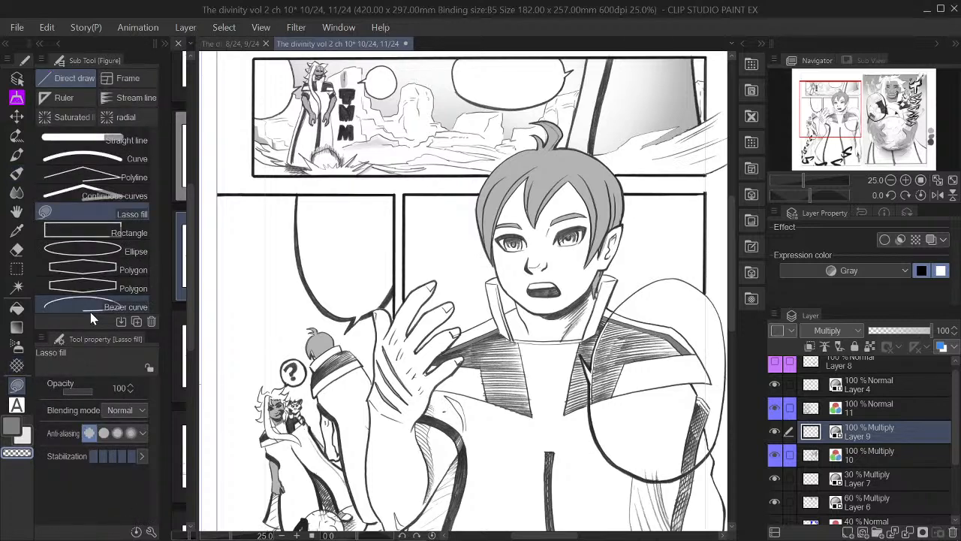
pyautogui.click(17, 232)
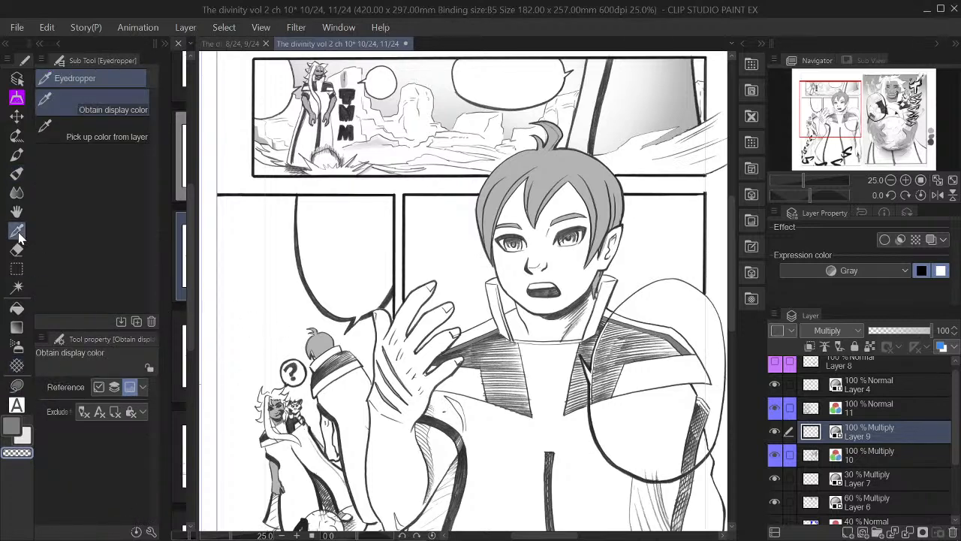
pyautogui.press('c')
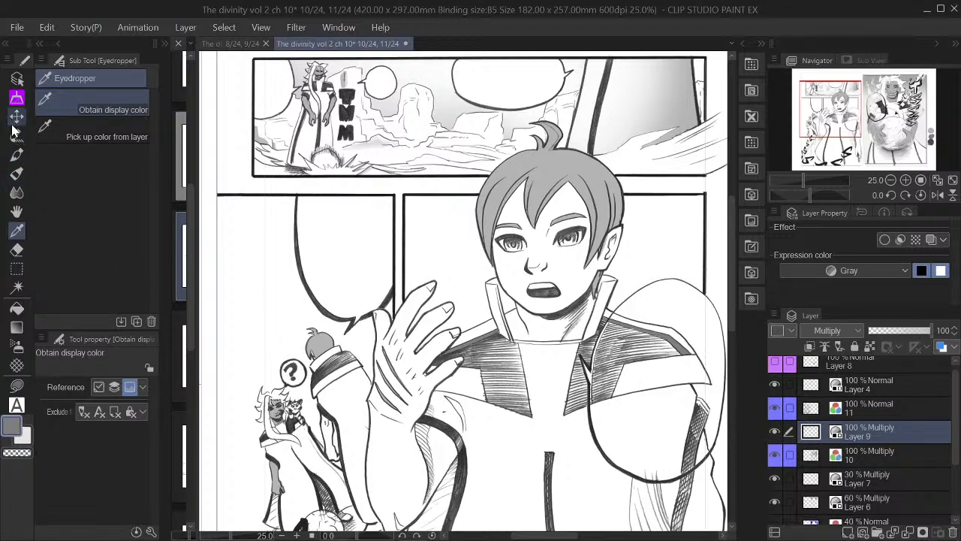
# Pick the layer at the large character's hair with Layer selection and toggle its visibility off and on
pyautogui.click(16, 78)
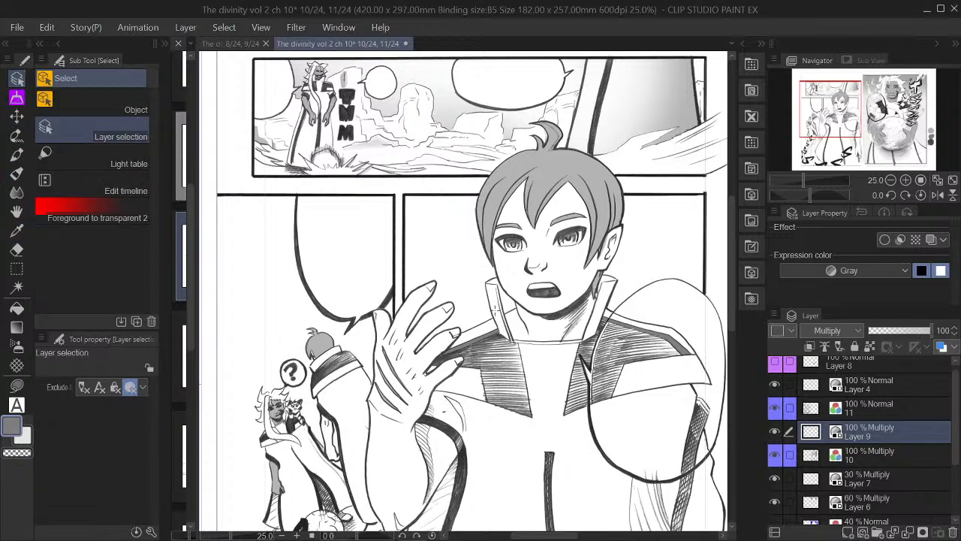
pyautogui.click(556, 175)
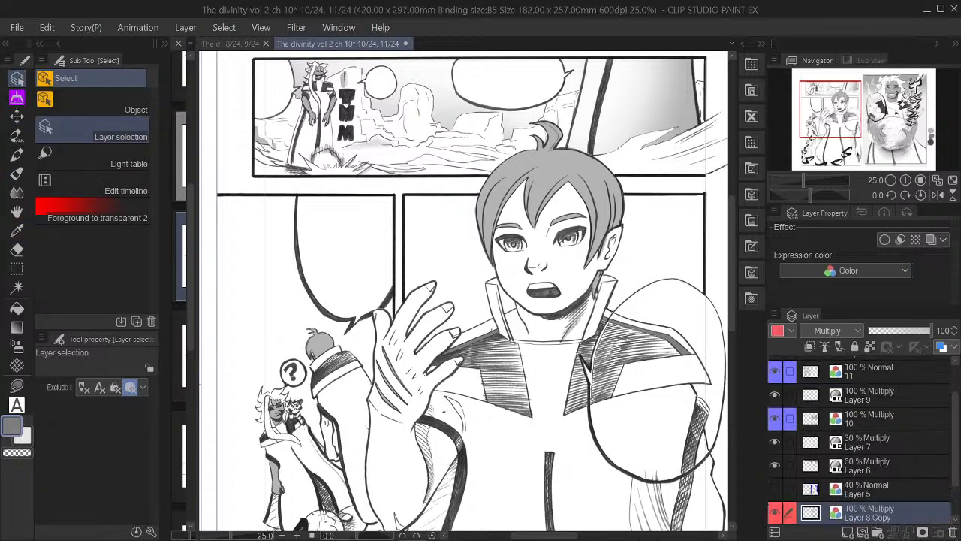
pyautogui.click(778, 513)
pyautogui.click(778, 513)
# Select layer 11 together with Layer 8 Copy by picking the large character's collar area with Layer selection
pyautogui.click(906, 181)
pyautogui.click(907, 180)
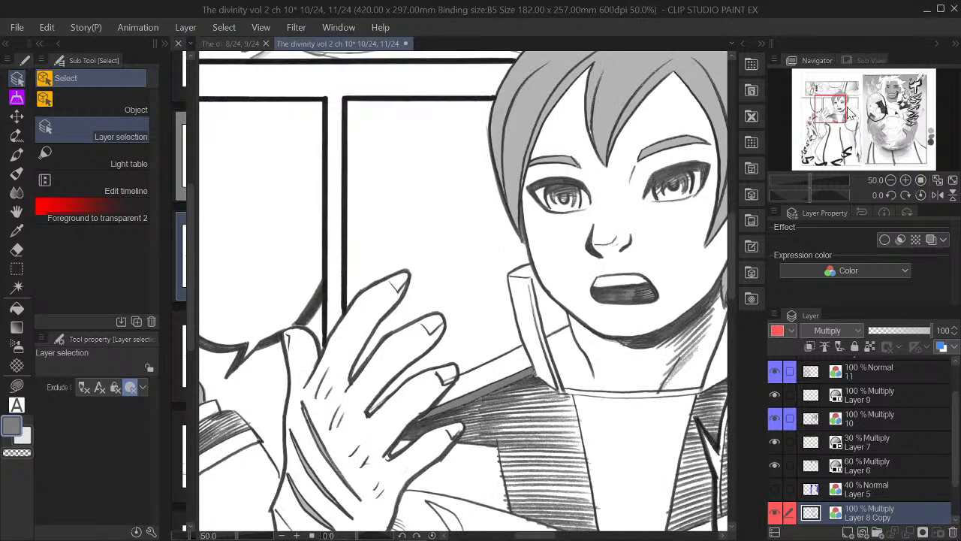
pyautogui.moveTo(852, 113); pyautogui.dragTo(855, 116)
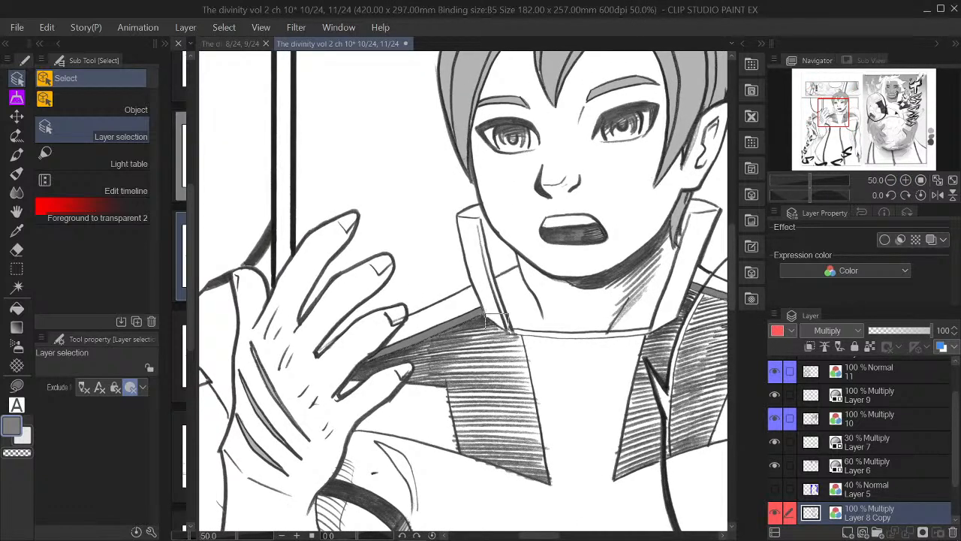
pyautogui.click(522, 328)
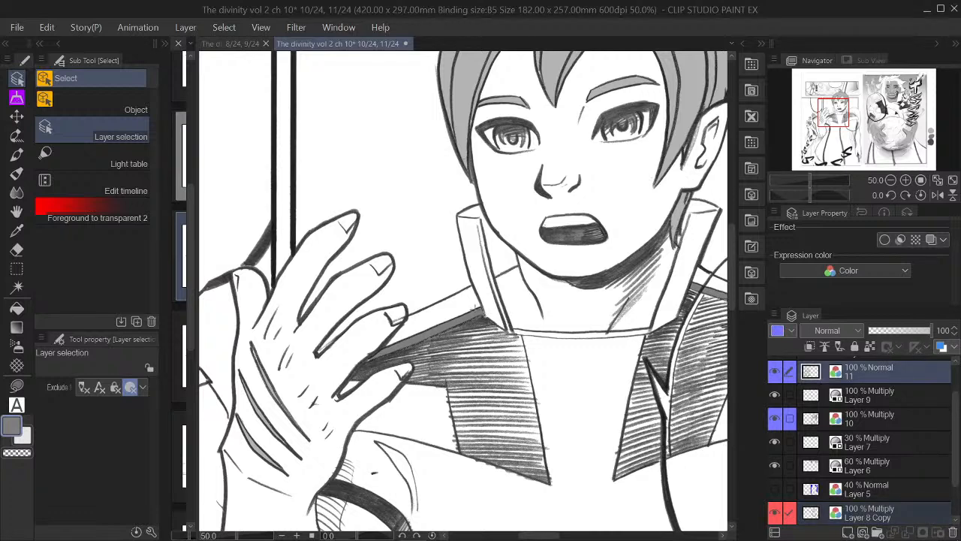
# Try a grey Lasso fill over the hatched shoulder panel beside the collar on layer 11, and undo it
pyautogui.click(17, 173)
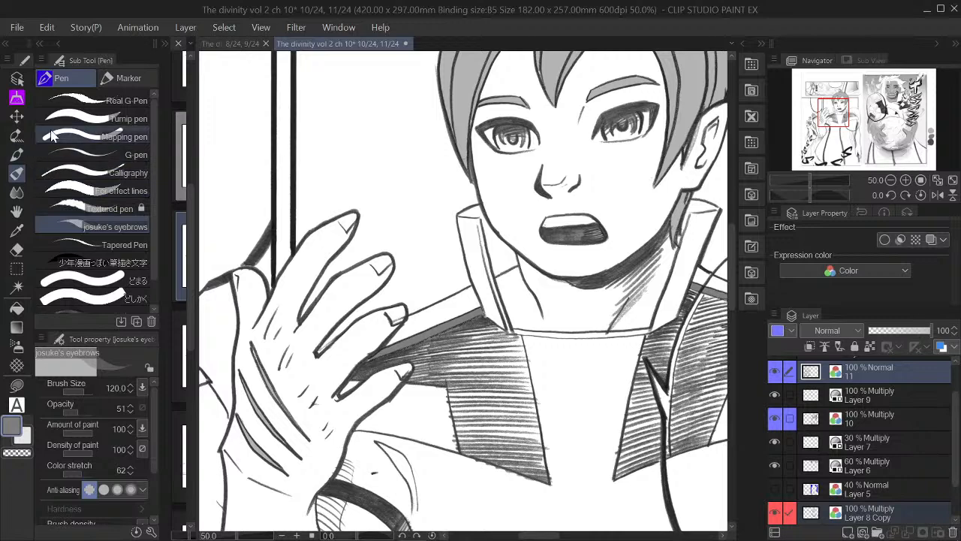
pyautogui.click(16, 390)
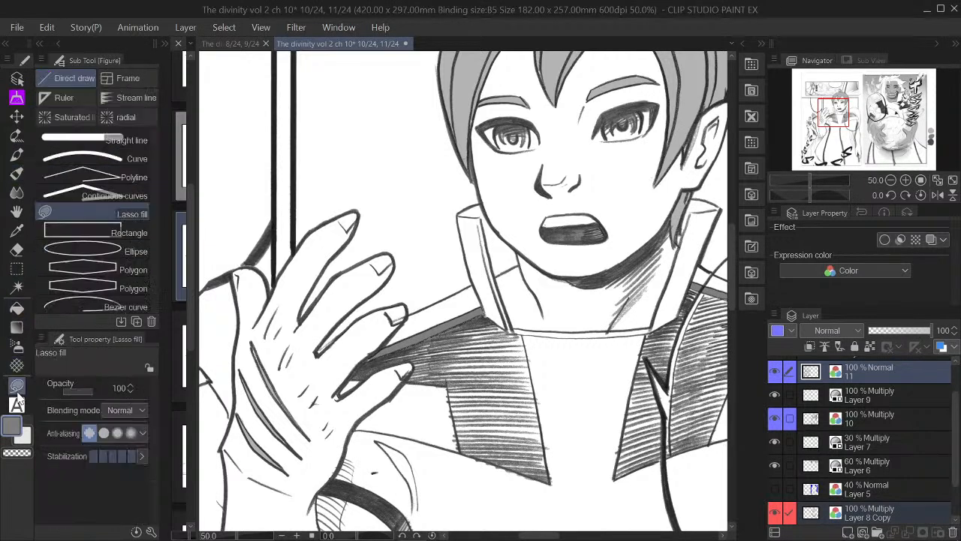
pyautogui.moveTo(499, 322)
pyautogui.mouseDown()
pyautogui.moveTo(487, 310)
pyautogui.moveTo(507, 332)
pyautogui.moveTo(511, 379)
pyautogui.moveTo(429, 352)
pyautogui.moveTo(445, 325)
pyautogui.moveTo(480, 311)
pyautogui.mouseUp()
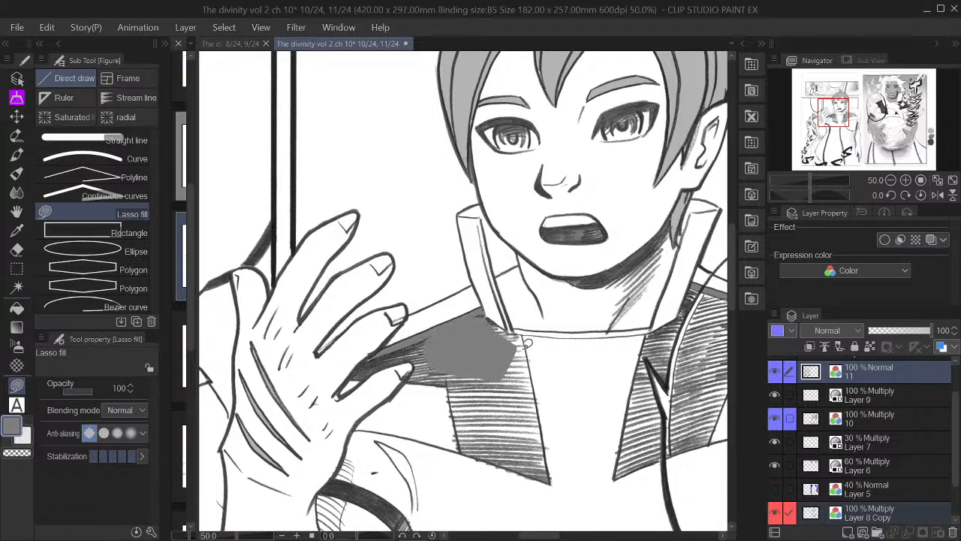
pyautogui.hotkey('ctrl', 'z')
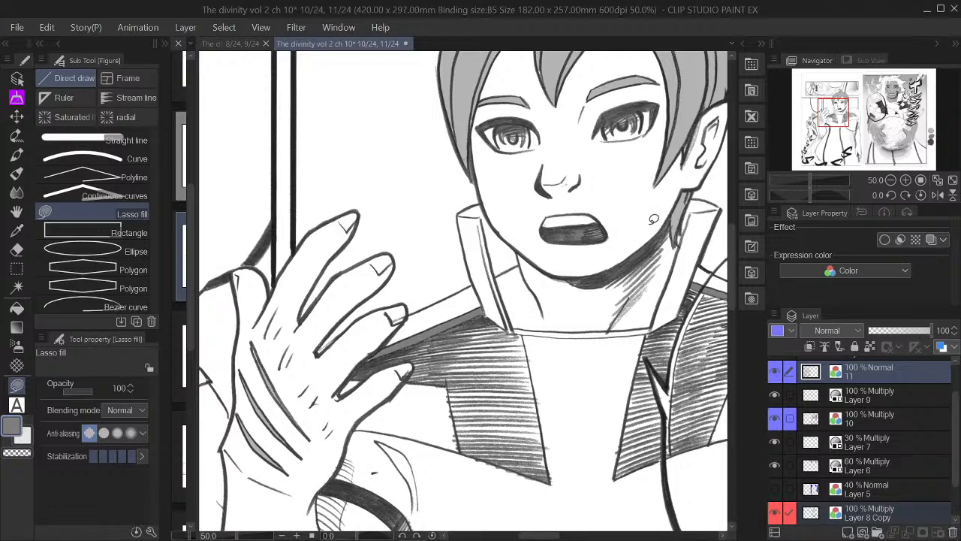
# Toggle Layer 8 Copy's visibility off and on, and set layer 11's blending mode to Multiply
pyautogui.click(775, 512)
pyautogui.click(774, 512)
pyautogui.click(829, 46)
# Test another grey Lasso fill on the hatched panel near the raised hand with layer 11 in Multiply, and undo it
pyautogui.click(890, 181)
pyautogui.click(889, 179)
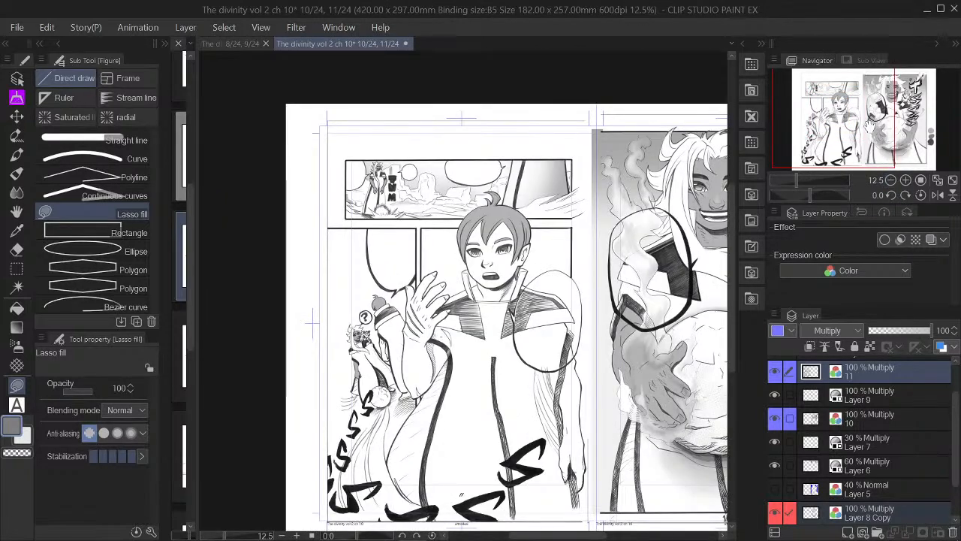
pyautogui.click(889, 179)
pyautogui.moveTo(875, 111)
pyautogui.mouseDown()
pyautogui.moveTo(891, 113)
pyautogui.moveTo(850, 124)
pyautogui.mouseUp()
pyautogui.doubleClick(906, 181)
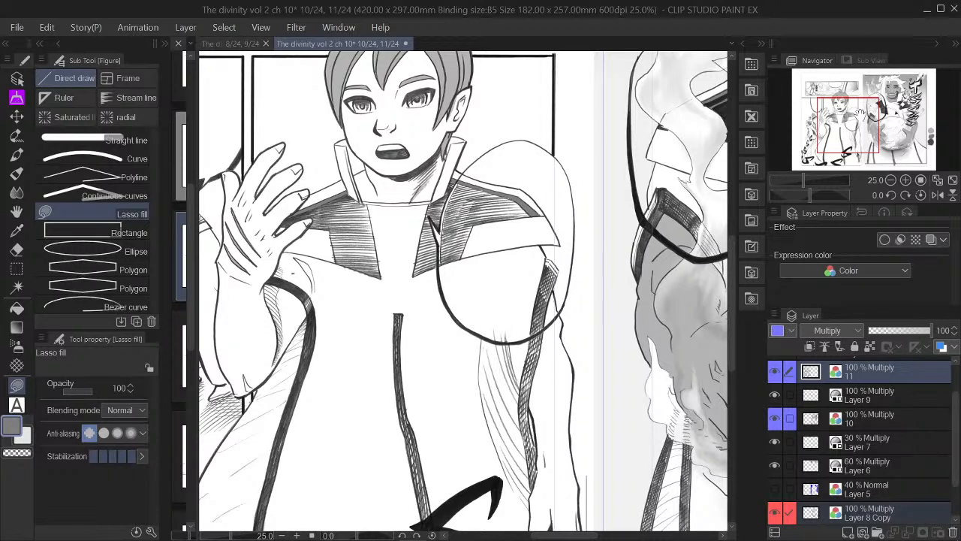
pyautogui.moveTo(850, 124); pyautogui.dragTo(855, 115)
pyautogui.click(906, 181)
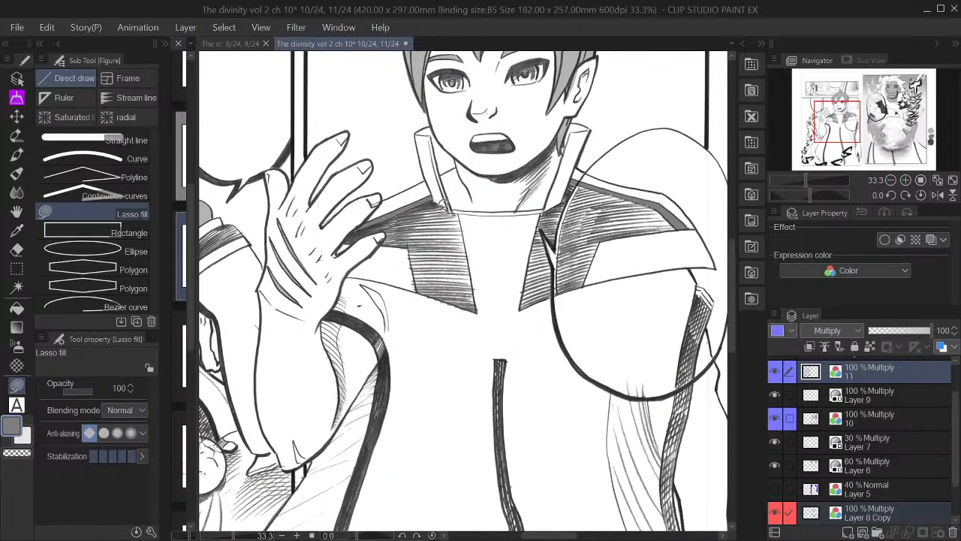
pyautogui.moveTo(435, 197)
pyautogui.mouseDown()
pyautogui.moveTo(449, 244)
pyautogui.moveTo(410, 215)
pyautogui.moveTo(432, 200)
pyautogui.mouseUp()
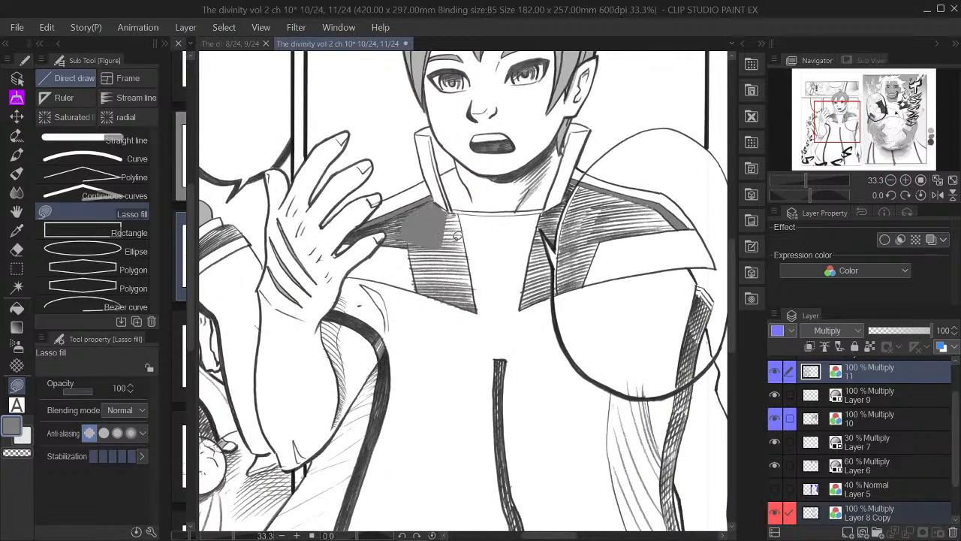
pyautogui.hotkey('ctrl', 'z')
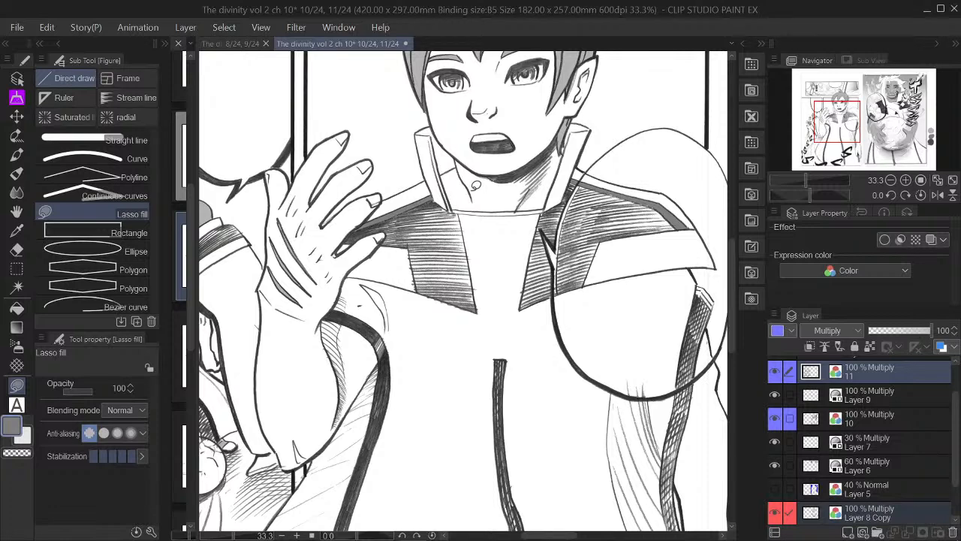
# Toggle layer 11's visibility off and on to check which artwork it holds
pyautogui.click(774, 371)
pyautogui.click(773, 373)
pyautogui.click(773, 371)
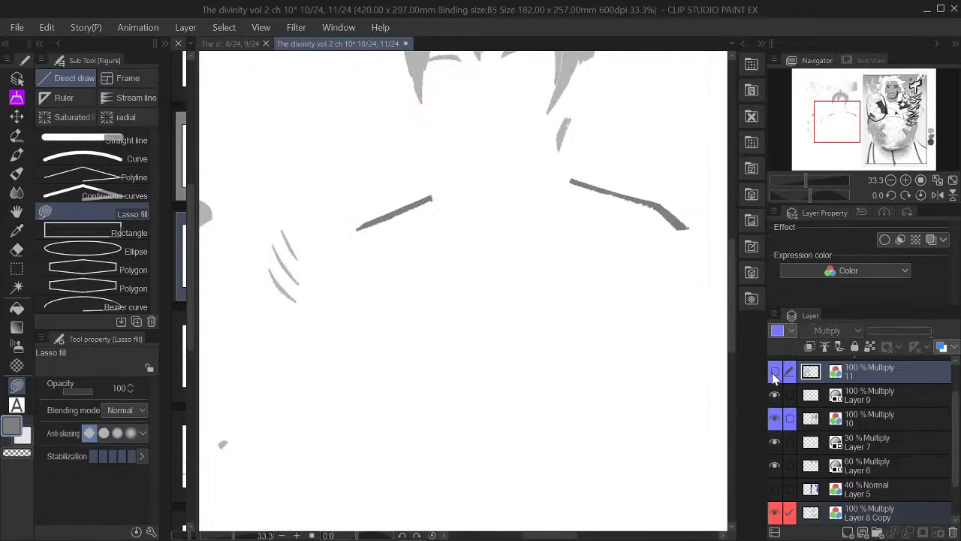
pyautogui.click(774, 372)
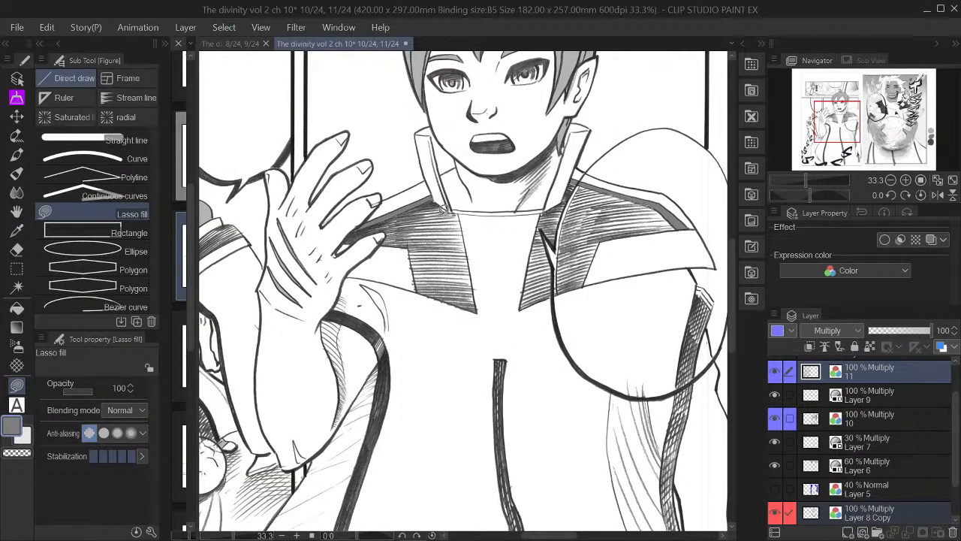
# Pick Layer 8 Copy at the large character's grey shoulder strip with Layer selection and check its content by toggling its visibility
pyautogui.scroll(2, 422, 209)
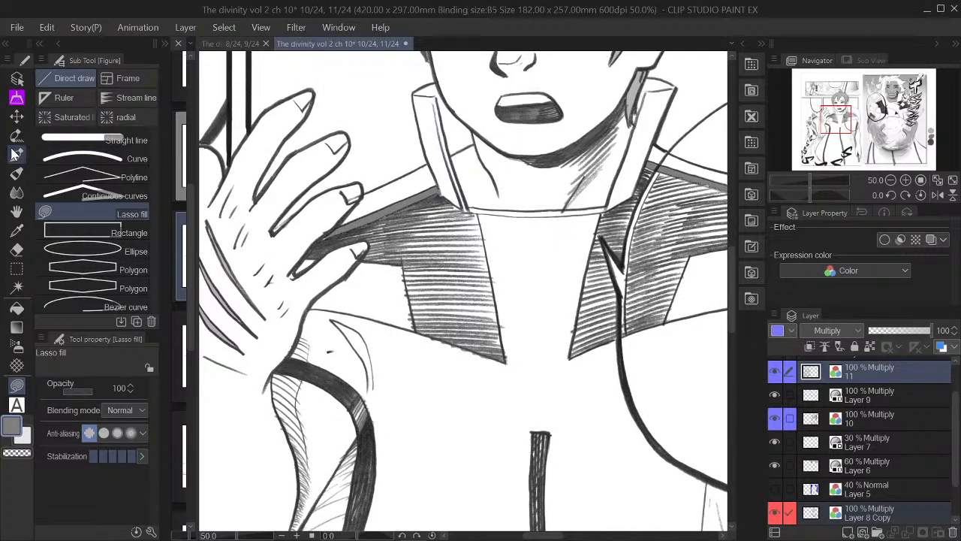
pyautogui.click(16, 78)
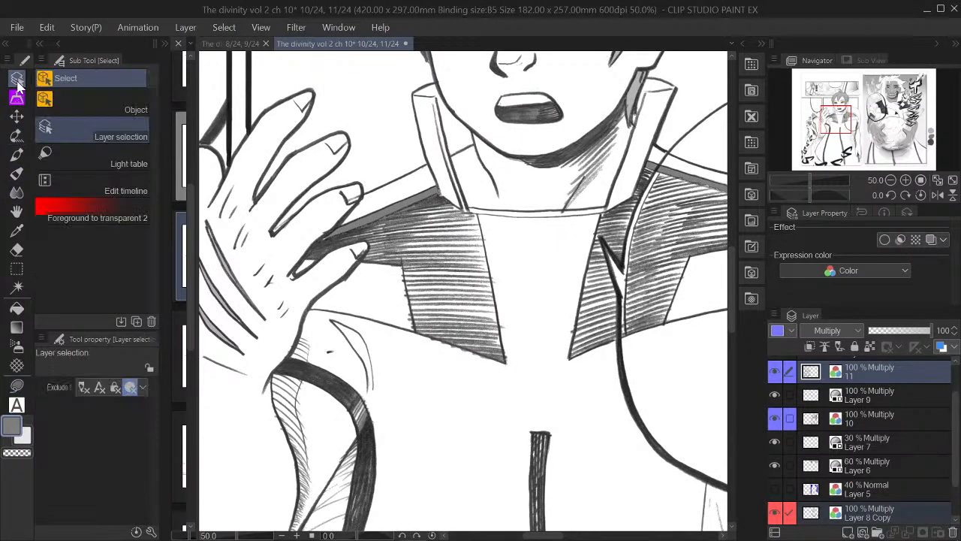
pyautogui.click(419, 193)
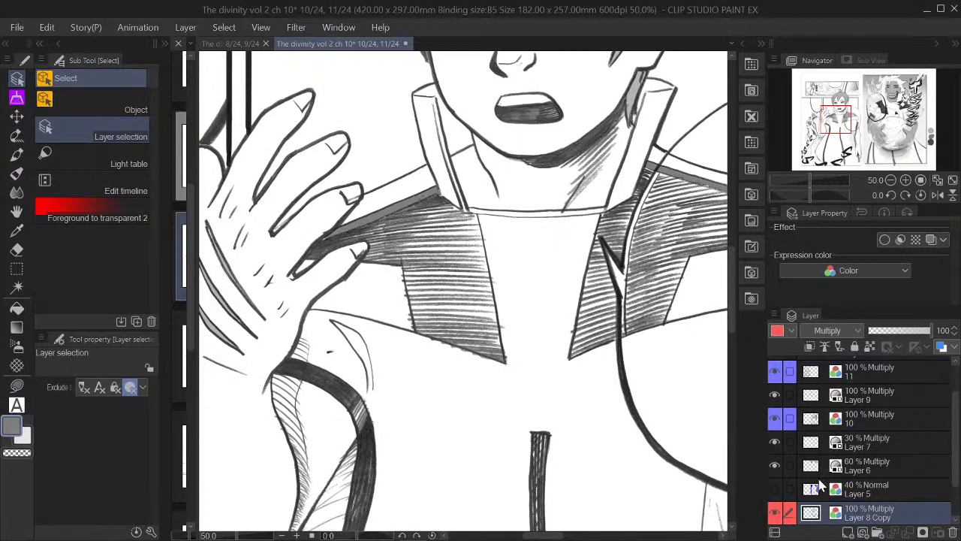
pyautogui.click(778, 515)
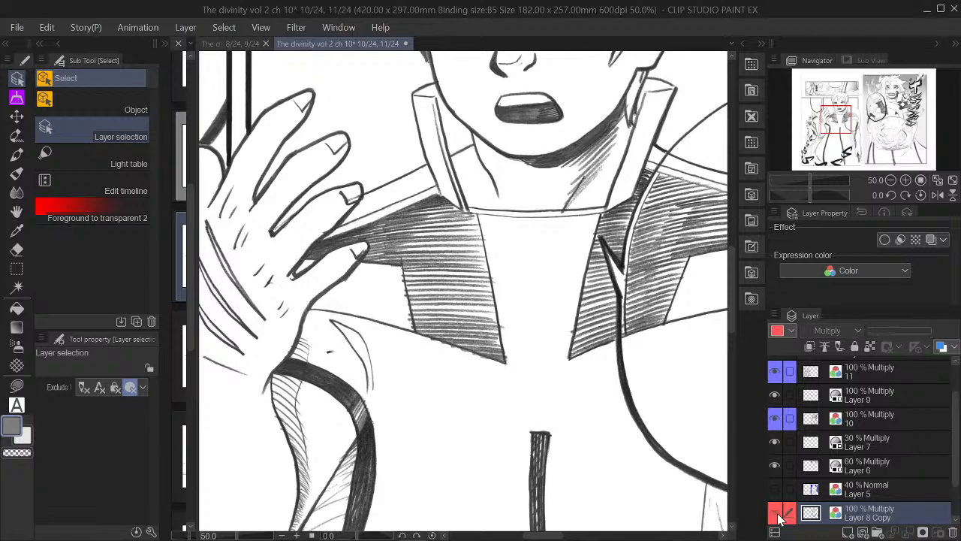
pyautogui.click(777, 515)
pyautogui.click(776, 515)
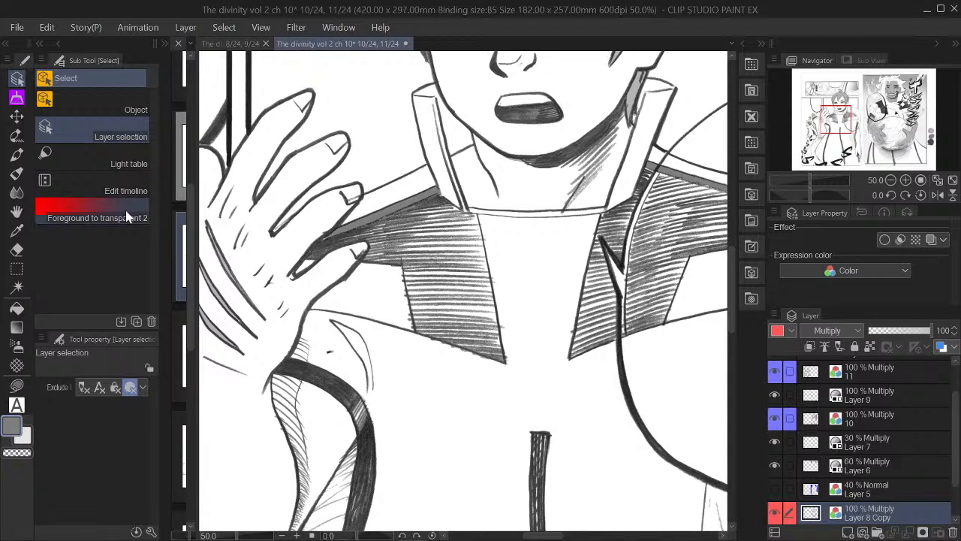
# Lasso fill grey over the upper and inner part of the hatched chest panel beside the raised hand on Layer 8 Copy
pyautogui.click(18, 386)
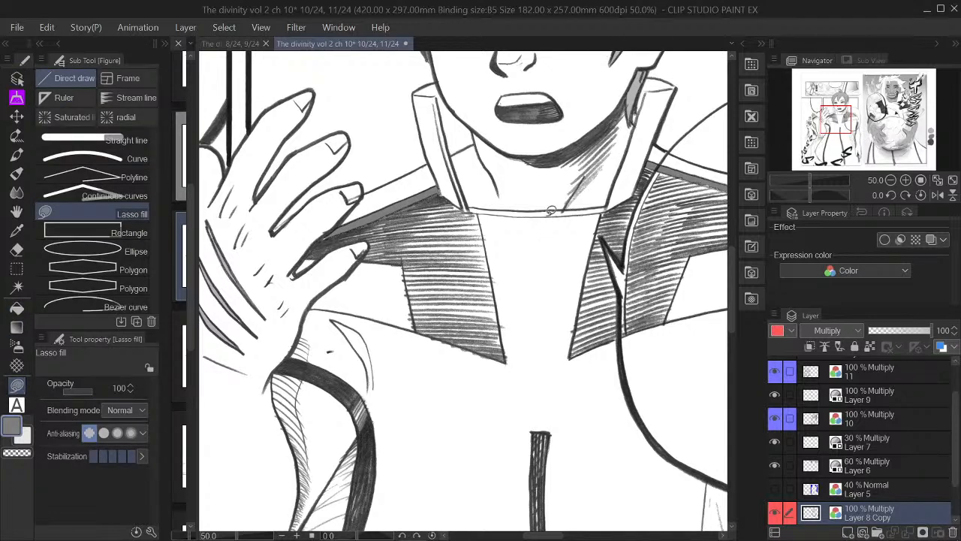
pyautogui.moveTo(444, 226)
pyautogui.mouseDown()
pyautogui.moveTo(463, 251)
pyautogui.moveTo(439, 195)
pyautogui.moveTo(409, 204)
pyautogui.moveTo(439, 250)
pyautogui.moveTo(455, 197)
pyautogui.mouseUp()
pyautogui.hotkey('ctrl', 'z')
pyautogui.moveTo(389, 207)
pyautogui.mouseDown()
pyautogui.moveTo(410, 254)
pyautogui.moveTo(446, 207)
pyautogui.moveTo(443, 186)
pyautogui.moveTo(476, 215)
pyautogui.moveTo(469, 246)
pyautogui.moveTo(418, 201)
pyautogui.moveTo(476, 219)
pyautogui.moveTo(463, 203)
pyautogui.moveTo(483, 210)
pyautogui.moveTo(485, 282)
pyautogui.moveTo(432, 215)
pyautogui.moveTo(478, 318)
pyautogui.moveTo(495, 320)
pyautogui.moveTo(496, 262)
pyautogui.moveTo(470, 215)
pyautogui.mouseUp()
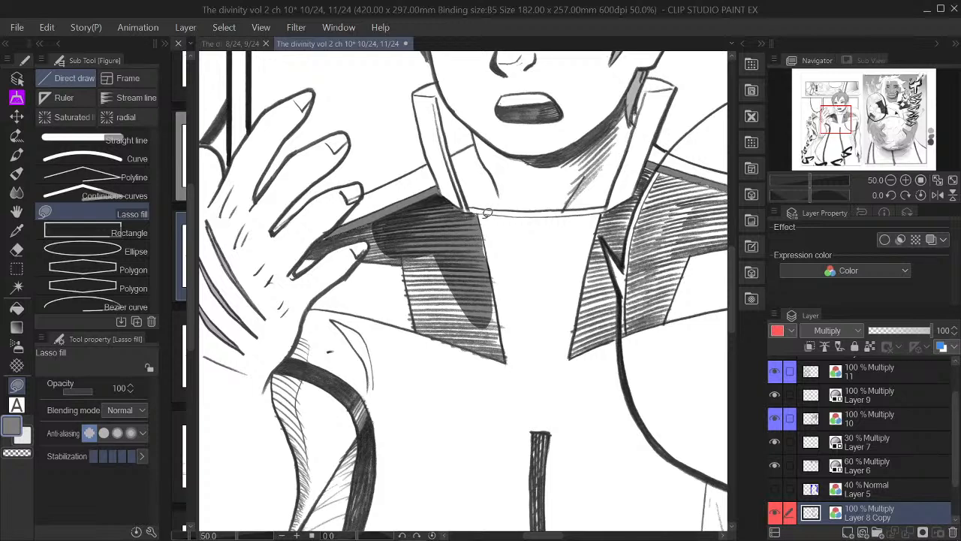
pyautogui.moveTo(479, 214)
pyautogui.mouseDown()
pyautogui.moveTo(491, 265)
pyautogui.moveTo(464, 220)
pyautogui.moveTo(491, 276)
pyautogui.moveTo(466, 217)
pyautogui.moveTo(484, 219)
pyautogui.moveTo(492, 283)
pyautogui.moveTo(471, 218)
pyautogui.mouseUp()
# Extend the grey fill over the same chest panel's lower tip, outer edge and the hatched area between the fingers
pyautogui.moveTo(493, 273)
pyautogui.mouseDown()
pyautogui.moveTo(507, 352)
pyautogui.moveTo(461, 280)
pyautogui.moveTo(466, 259)
pyautogui.moveTo(504, 319)
pyautogui.moveTo(507, 360)
pyautogui.mouseUp()
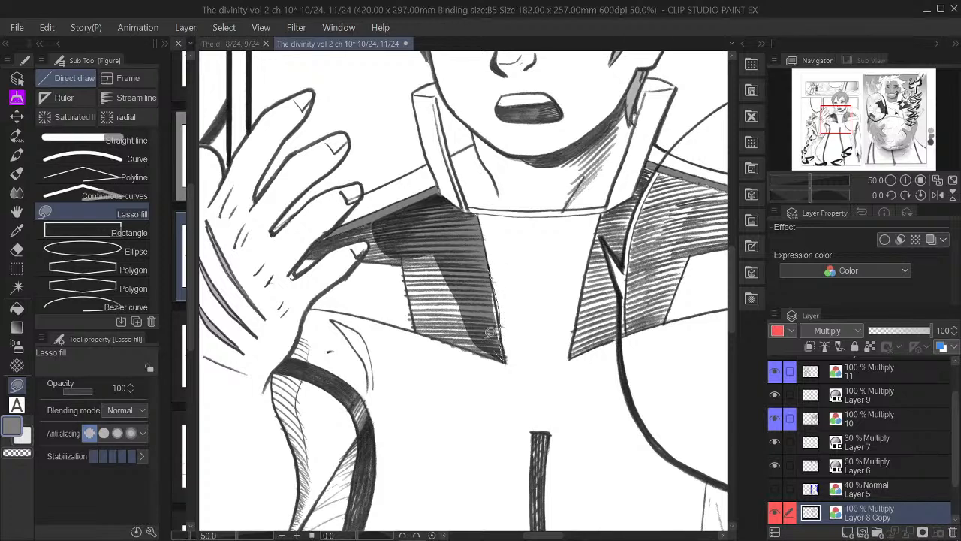
pyautogui.moveTo(499, 310)
pyautogui.mouseDown()
pyautogui.moveTo(511, 357)
pyautogui.moveTo(476, 306)
pyautogui.moveTo(499, 317)
pyautogui.mouseUp()
pyautogui.moveTo(505, 359)
pyautogui.mouseDown()
pyautogui.moveTo(426, 325)
pyautogui.moveTo(409, 293)
pyautogui.moveTo(398, 259)
pyautogui.moveTo(460, 246)
pyautogui.mouseUp()
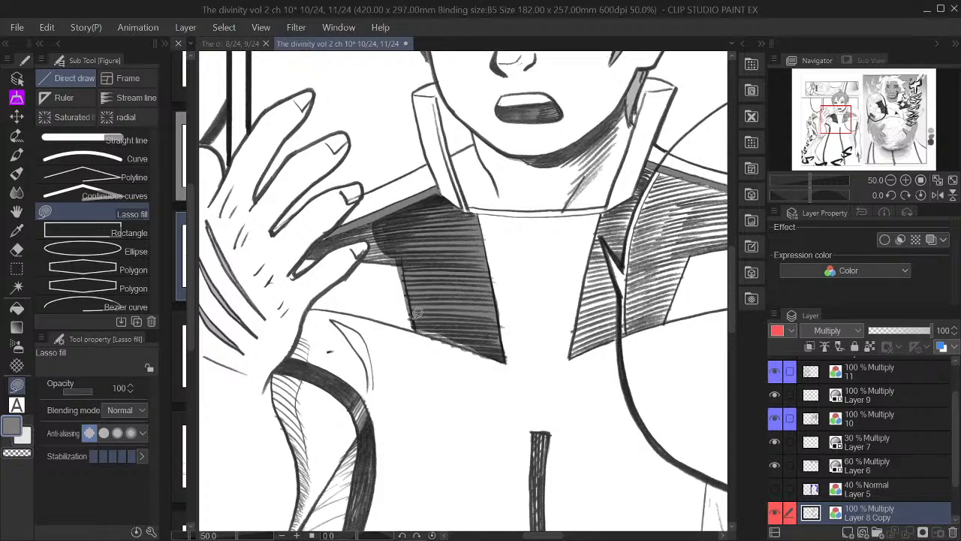
pyautogui.moveTo(417, 329); pyautogui.dragTo(505, 360)
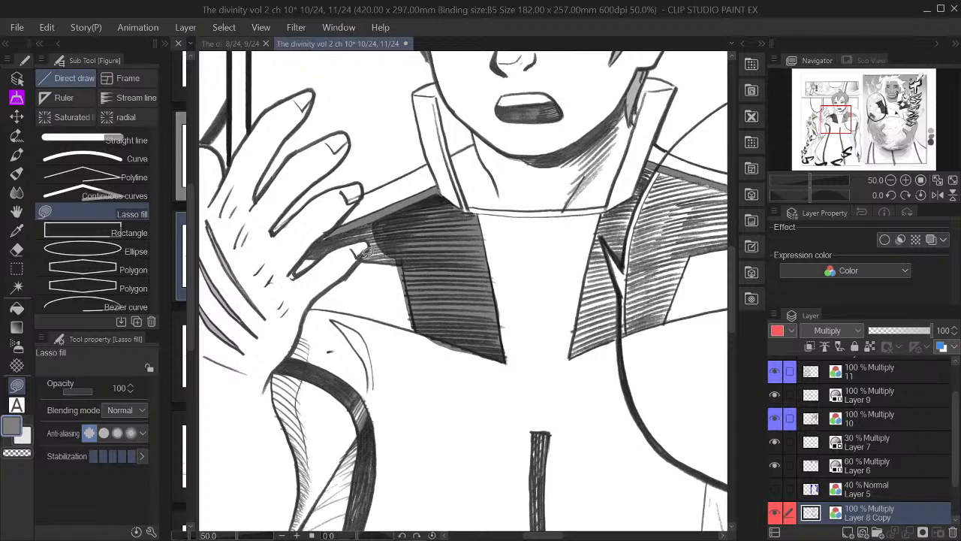
pyautogui.moveTo(364, 251)
pyautogui.mouseDown()
pyautogui.moveTo(414, 256)
pyautogui.moveTo(365, 254)
pyautogui.moveTo(369, 237)
pyautogui.moveTo(340, 235)
pyautogui.moveTo(371, 213)
pyautogui.moveTo(405, 212)
pyautogui.moveTo(396, 240)
pyautogui.moveTo(402, 233)
pyautogui.moveTo(350, 234)
pyautogui.moveTo(345, 221)
pyautogui.moveTo(310, 249)
pyautogui.moveTo(362, 232)
pyautogui.mouseUp()
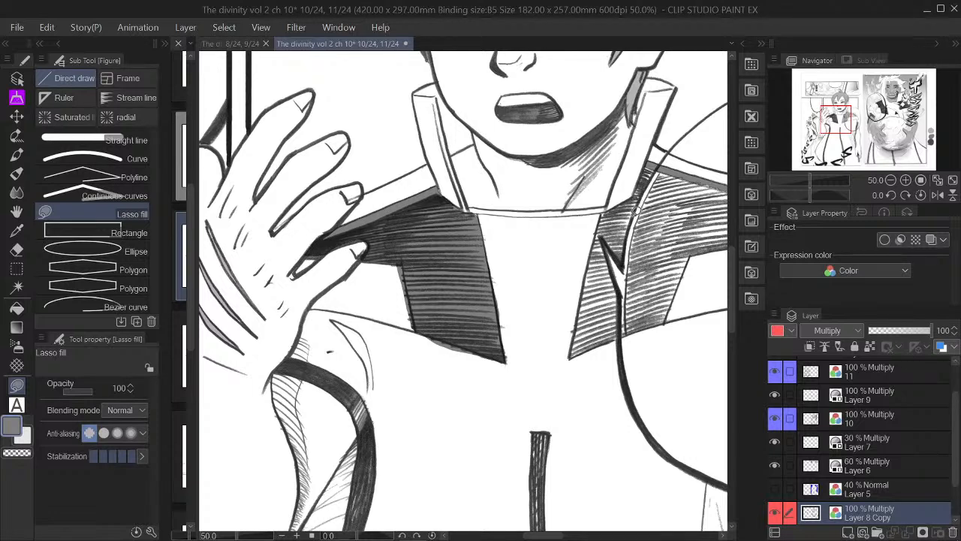
# Lasso fill grey over the opposite hatched shoulder and chest panel inside the speech balloon outline
pyautogui.moveTo(838, 119); pyautogui.dragTo(840, 120)
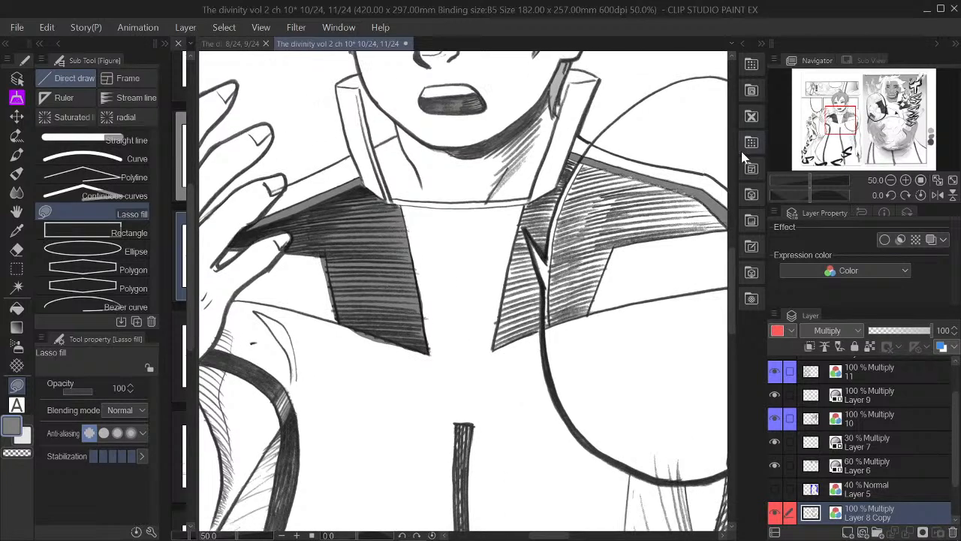
pyautogui.moveTo(693, 193); pyautogui.dragTo(724, 212)
pyautogui.moveTo(839, 121); pyautogui.dragTo(844, 123)
pyautogui.moveTo(650, 220)
pyautogui.mouseDown()
pyautogui.moveTo(623, 185)
pyautogui.moveTo(526, 164)
pyautogui.moveTo(516, 227)
pyautogui.moveTo(526, 240)
pyautogui.moveTo(646, 226)
pyautogui.mouseUp()
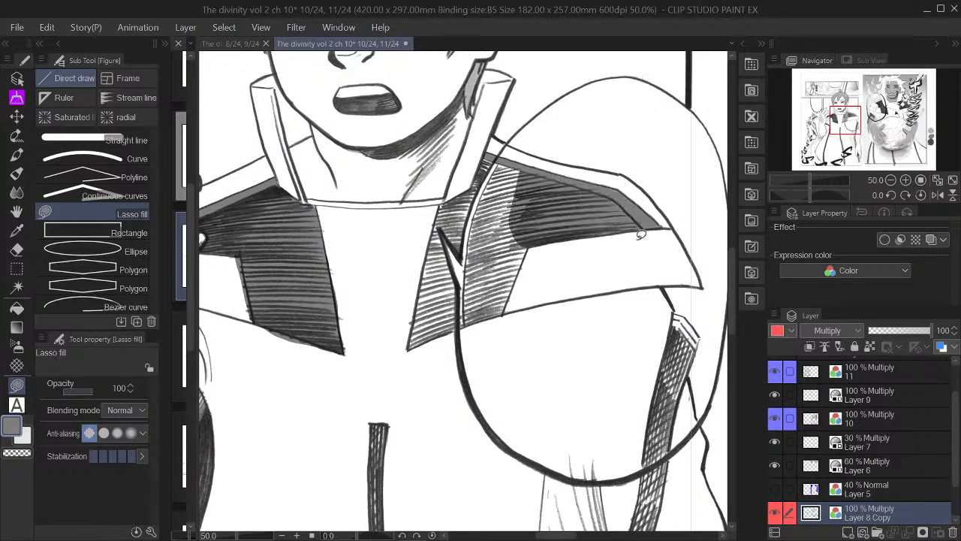
pyautogui.moveTo(529, 245)
pyautogui.mouseDown()
pyautogui.moveTo(508, 306)
pyautogui.moveTo(468, 319)
pyautogui.moveTo(475, 225)
pyautogui.moveTo(503, 159)
pyautogui.moveTo(530, 161)
pyautogui.moveTo(564, 187)
pyautogui.moveTo(577, 212)
pyautogui.moveTo(552, 247)
pyautogui.mouseUp()
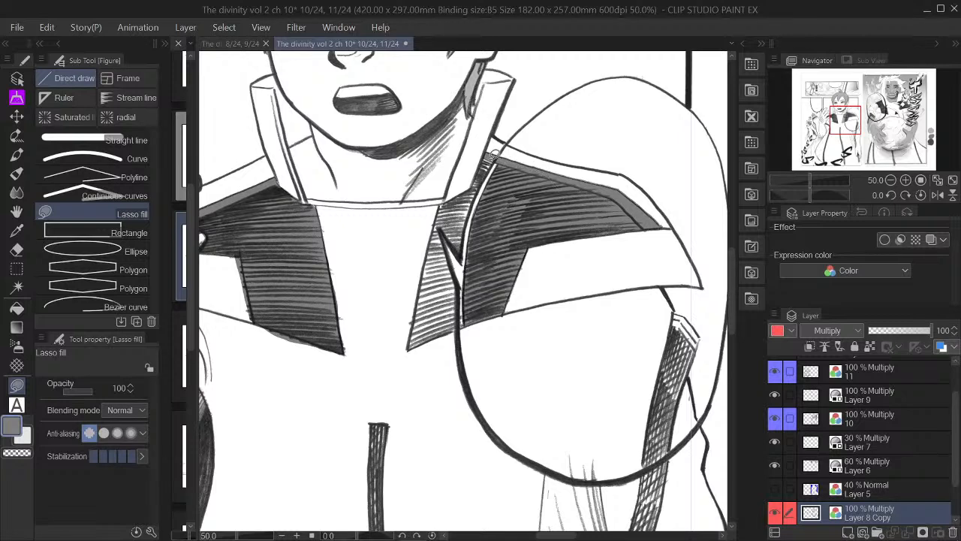
# Lasso fill grey over the remaining hatched slivers between the collar and the balloon's tail, down to the panel's pointed tip
pyautogui.moveTo(473, 202); pyautogui.dragTo(500, 154)
pyautogui.moveTo(475, 183)
pyautogui.mouseDown()
pyautogui.moveTo(457, 195)
pyautogui.moveTo(445, 227)
pyautogui.moveTo(466, 261)
pyautogui.moveTo(483, 182)
pyautogui.mouseUp()
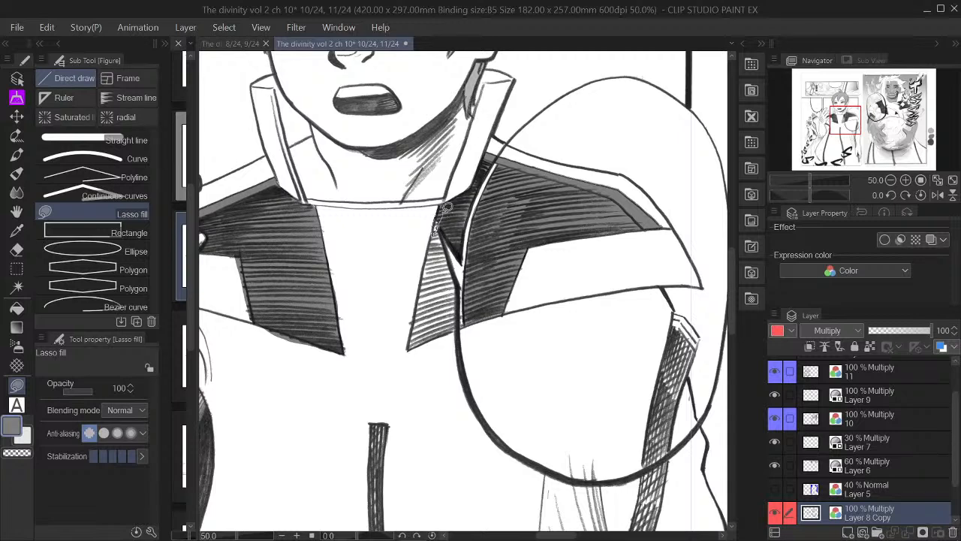
pyautogui.moveTo(441, 221)
pyautogui.mouseDown()
pyautogui.moveTo(464, 227)
pyautogui.moveTo(474, 203)
pyautogui.moveTo(464, 229)
pyautogui.moveTo(479, 211)
pyautogui.moveTo(465, 271)
pyautogui.moveTo(442, 218)
pyautogui.moveTo(459, 322)
pyautogui.mouseUp()
pyautogui.moveTo(418, 340)
pyautogui.mouseDown()
pyautogui.moveTo(408, 347)
pyautogui.moveTo(434, 224)
pyautogui.moveTo(452, 203)
pyautogui.mouseUp()
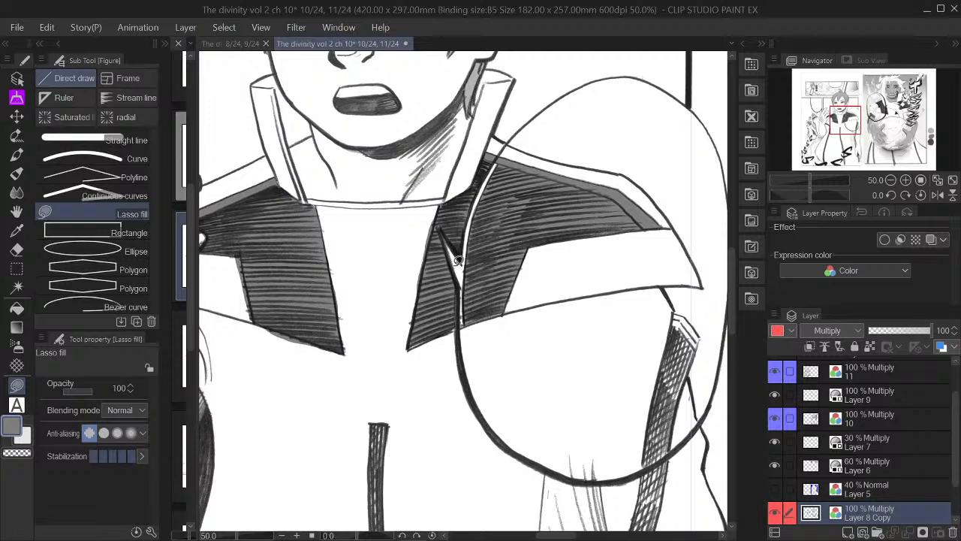
# Erase the grey spilling past the chest panel's edges using the Real G-Pen with transparent colour
pyautogui.click(841, 114)
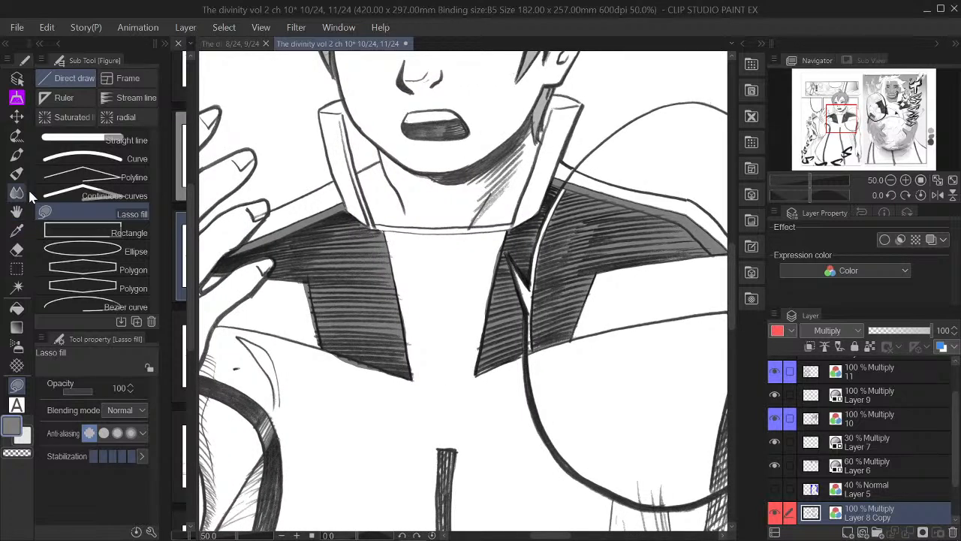
pyautogui.click(17, 173)
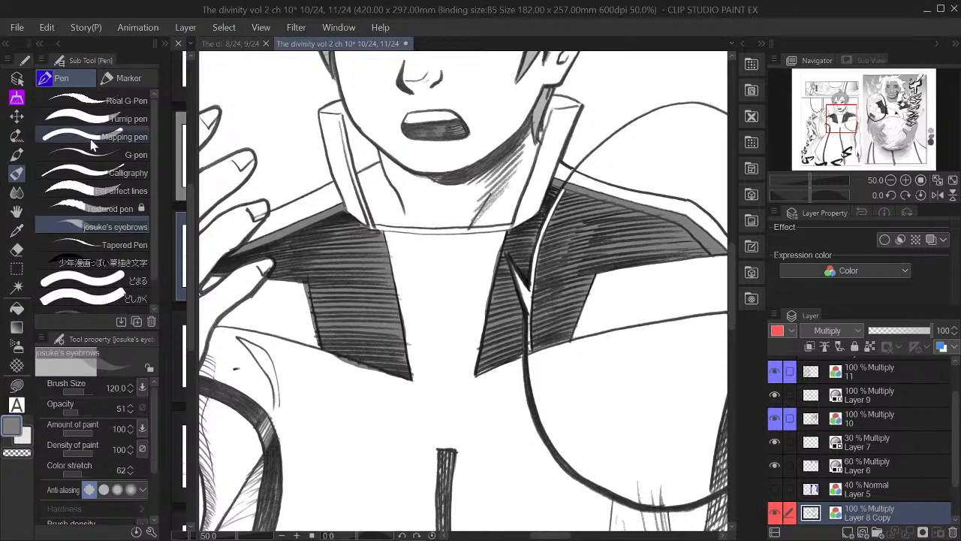
pyautogui.click(121, 100)
pyautogui.click(16, 452)
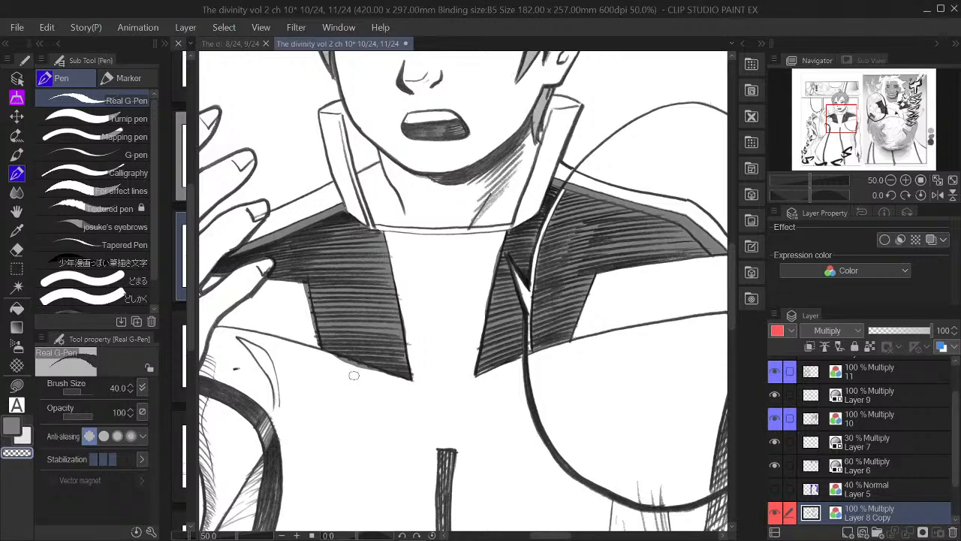
pyautogui.moveTo(340, 362); pyautogui.dragTo(373, 369)
pyautogui.moveTo(303, 289); pyautogui.dragTo(315, 333)
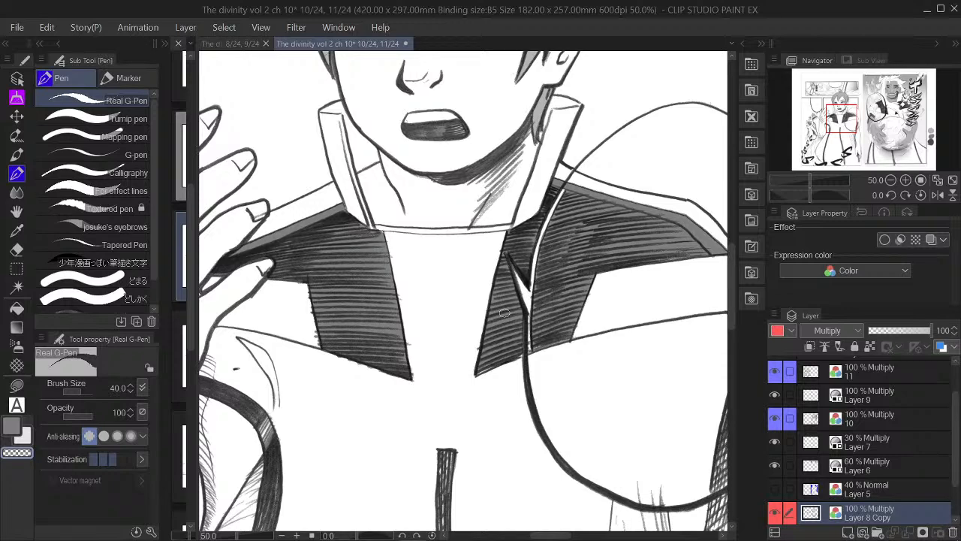
pyautogui.moveTo(841, 126)
pyautogui.mouseDown()
pyautogui.moveTo(849, 124)
pyautogui.moveTo(842, 109)
pyautogui.mouseUp()
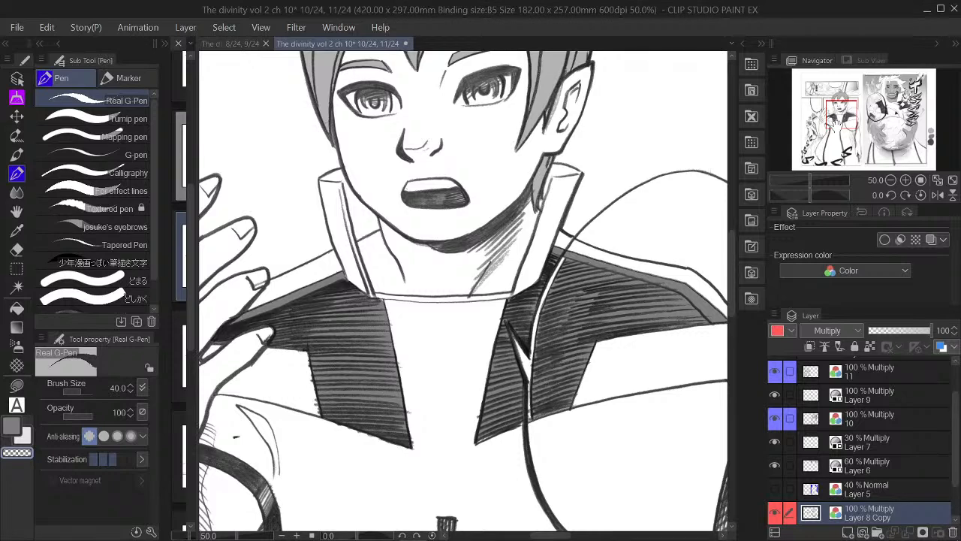
pyautogui.moveTo(840, 110); pyautogui.dragTo(843, 117)
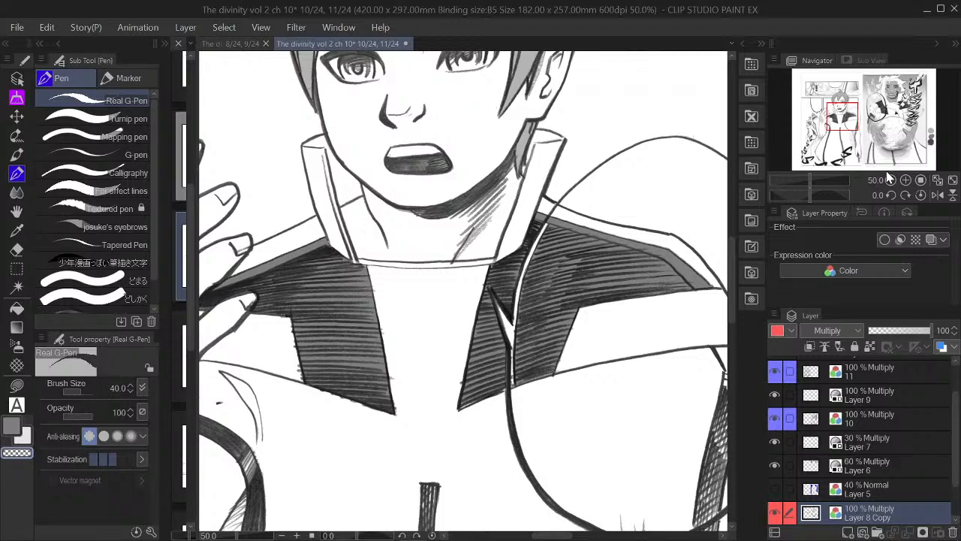
pyautogui.click(848, 109)
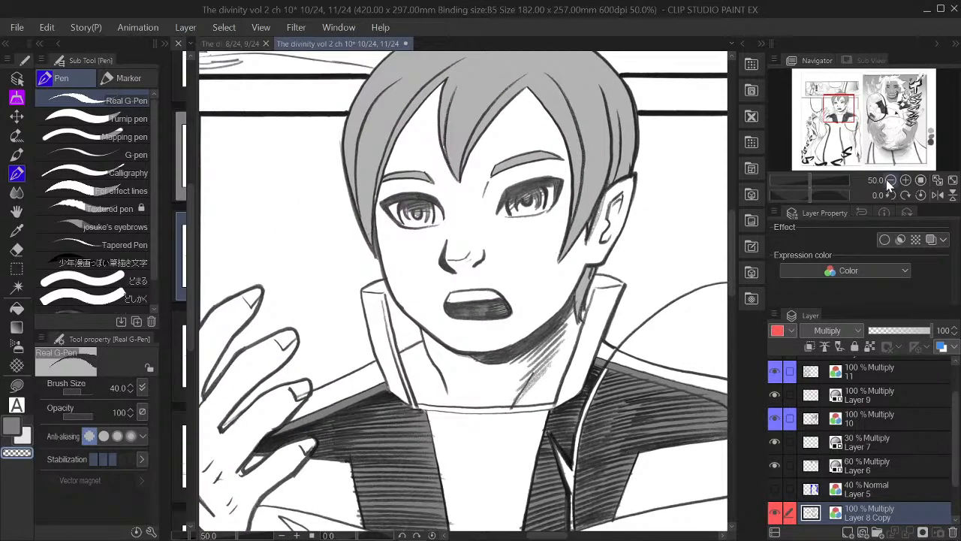
pyautogui.click(889, 180)
pyautogui.click(888, 179)
pyautogui.moveTo(839, 113); pyautogui.dragTo(836, 103)
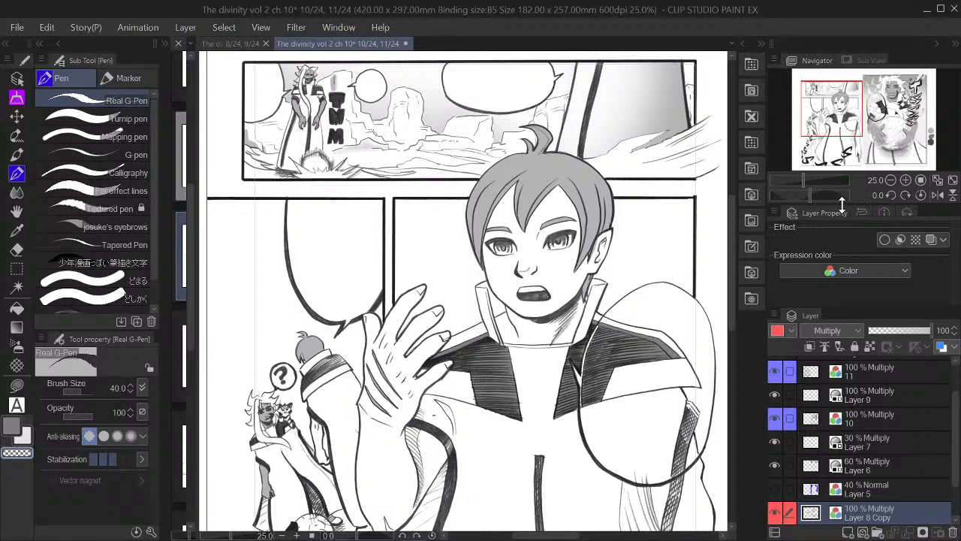
# Collapse the navigator and layer palettes and view the whole two-page spread at 12.5% to check the overall tones
pyautogui.moveTo(838, 112); pyautogui.dragTo(844, 112)
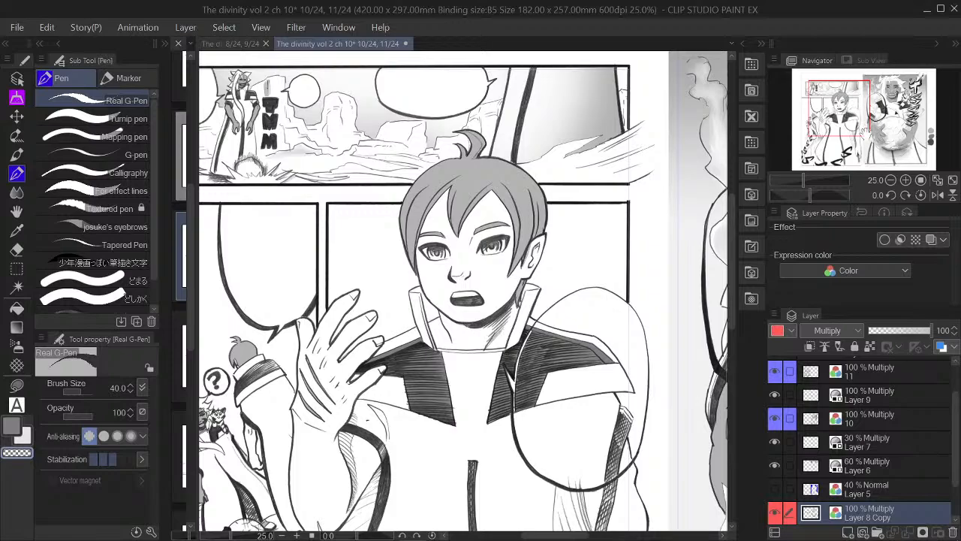
pyautogui.click(891, 181)
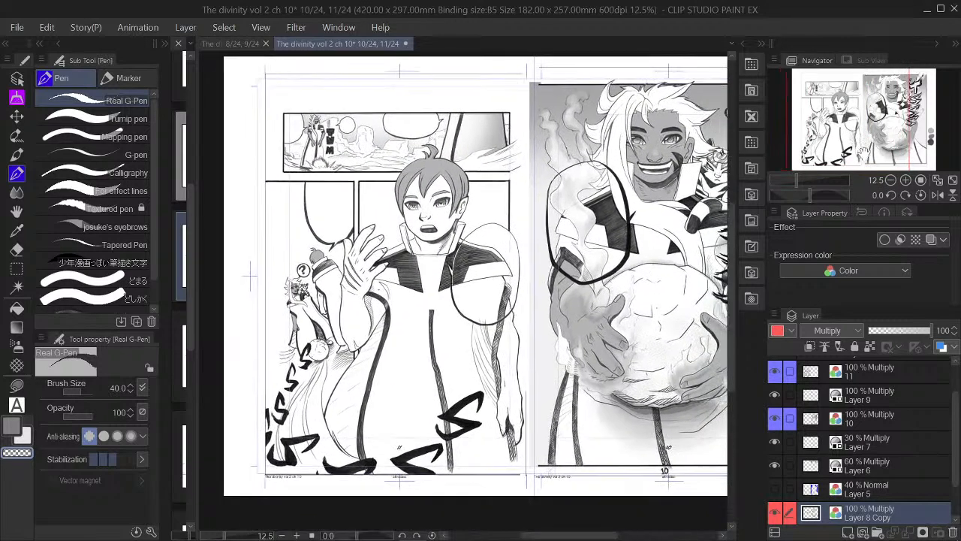
pyautogui.moveTo(873, 152); pyautogui.dragTo(889, 144)
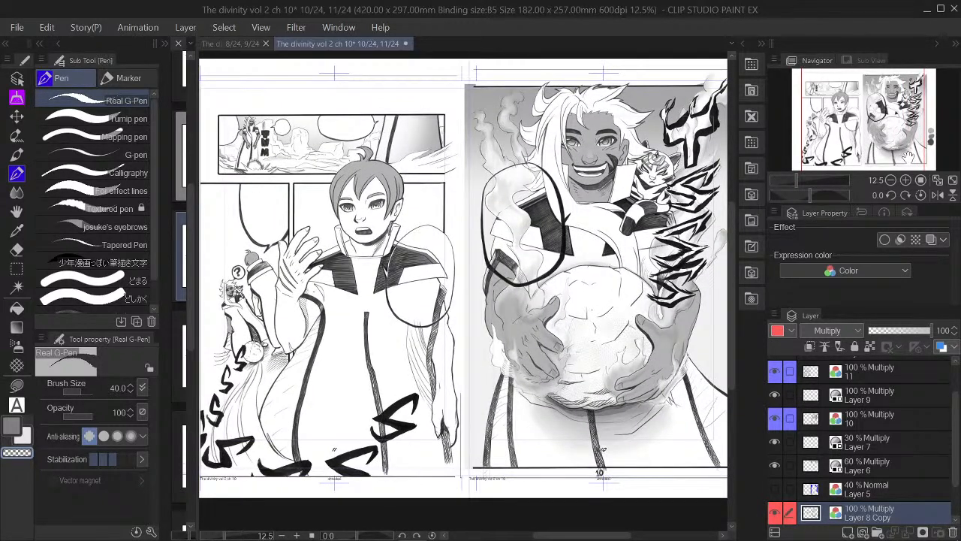
pyautogui.click(936, 45)
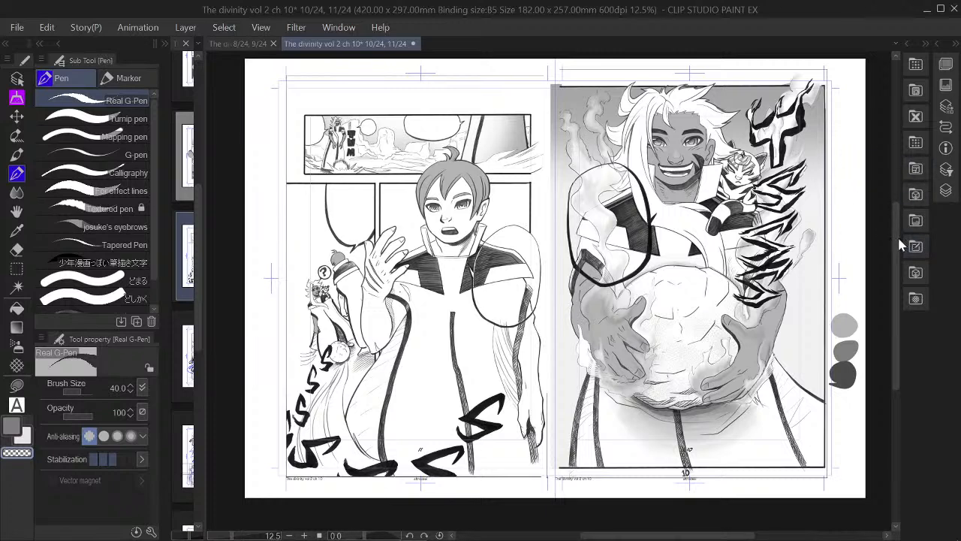
# Examine the grey tones on the full-page panel of the grinning white-haired character, including the costume, smoke, tiger cub and flaming lettering
pyautogui.scroll(1, 897, 237)
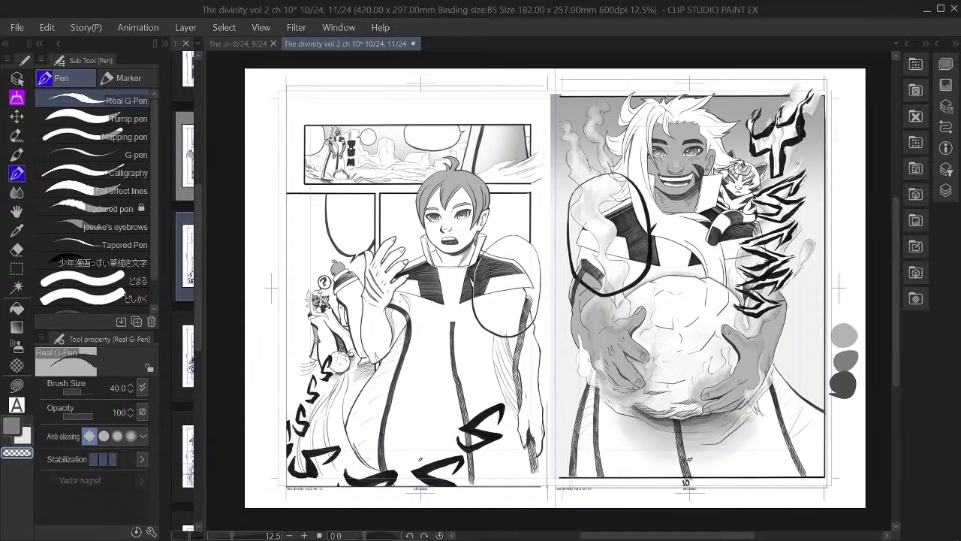
pyautogui.scroll(1, 806, 162)
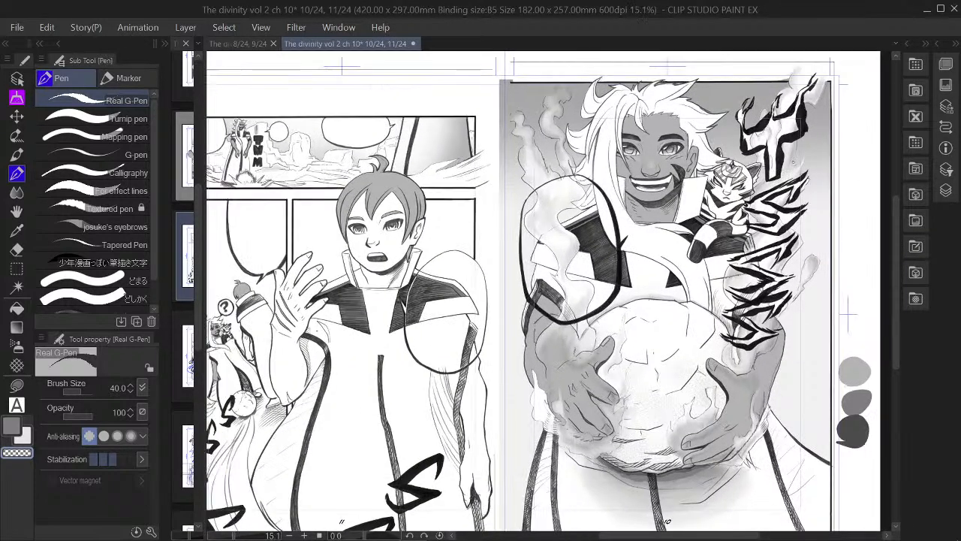
pyautogui.scroll(-1, 803, 159)
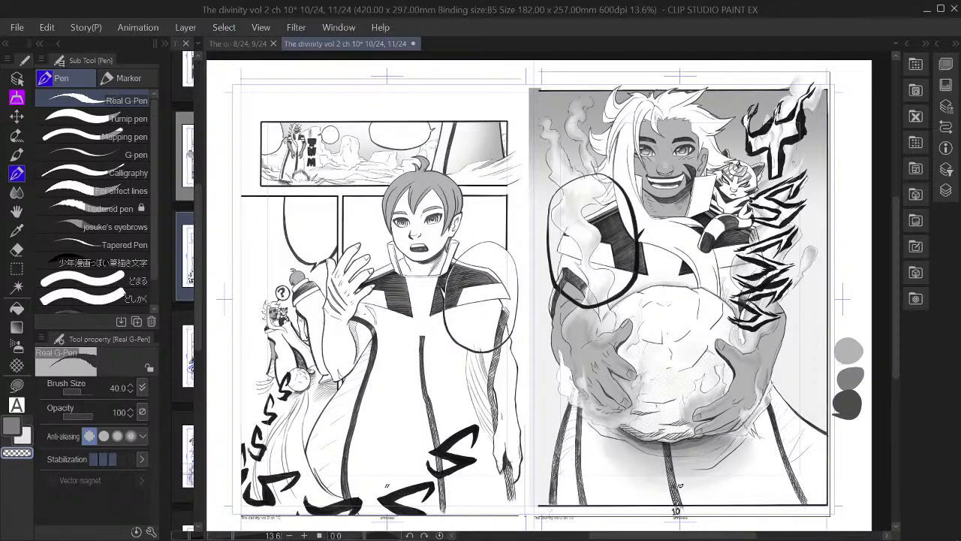
pyautogui.scroll(2, 802, 159)
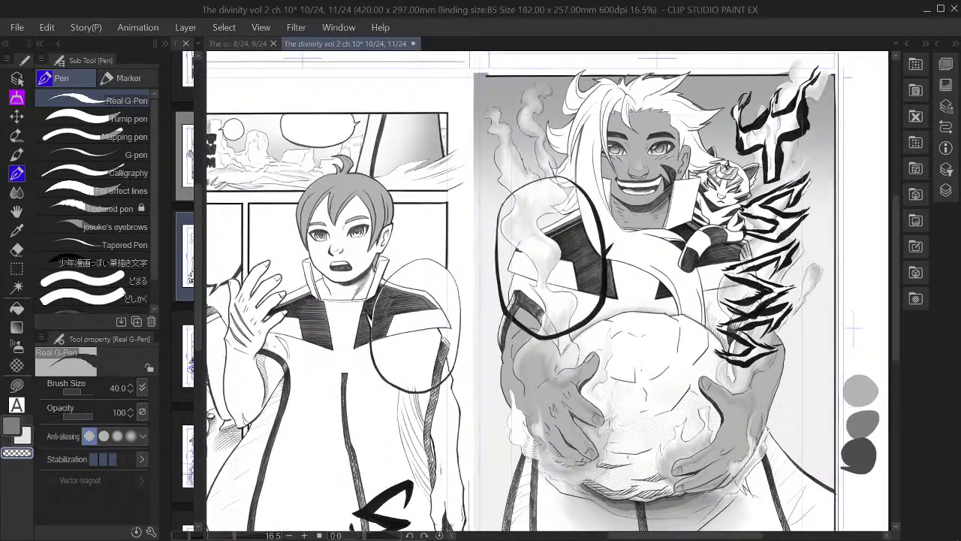
pyautogui.scroll(1, 788, 167)
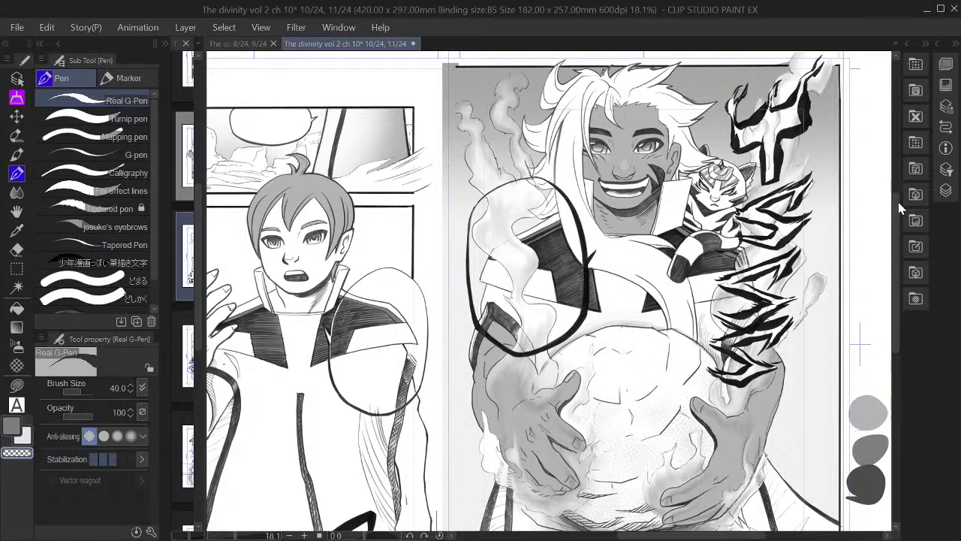
pyautogui.moveTo(896, 203); pyautogui.dragTo(898, 211)
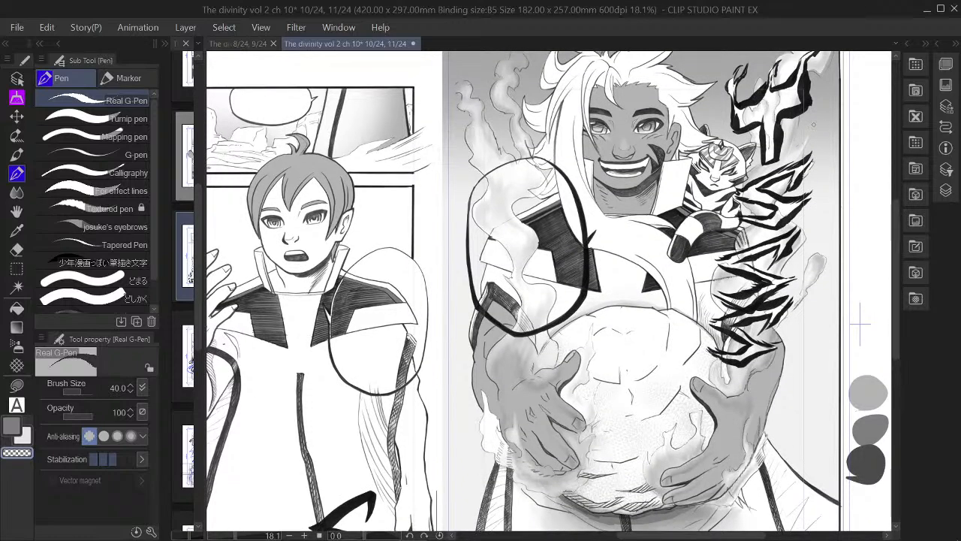
pyautogui.scroll(3, 898, 210)
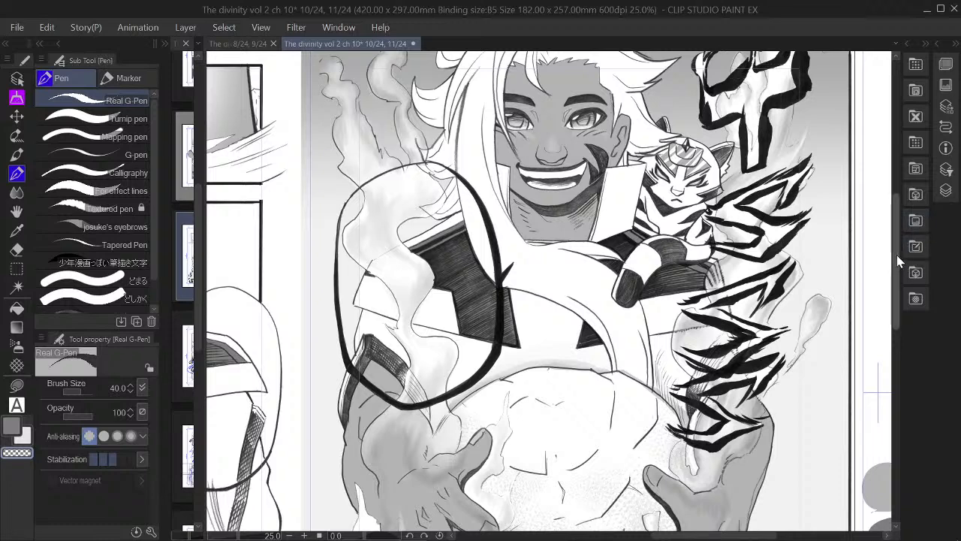
pyautogui.scroll(2, 893, 244)
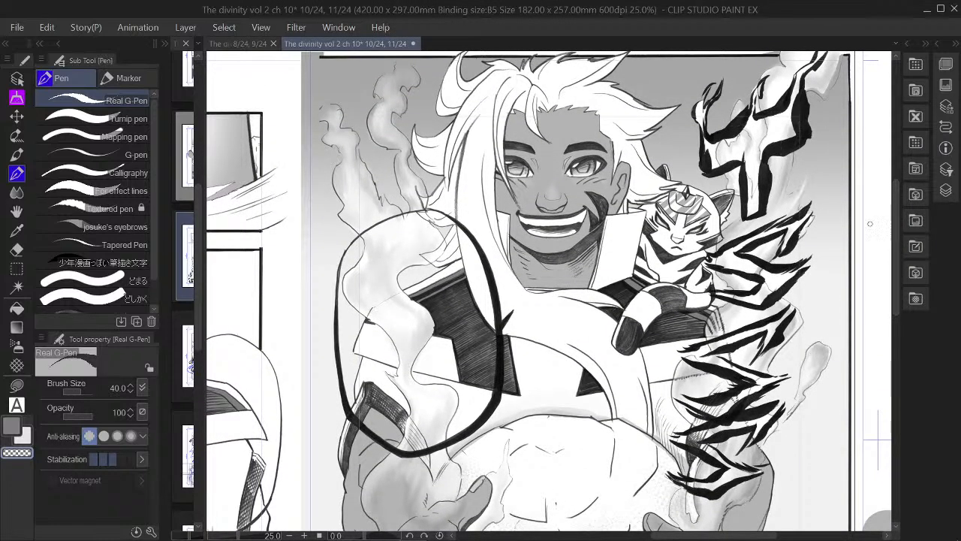
pyautogui.scroll(-1, 755, 254)
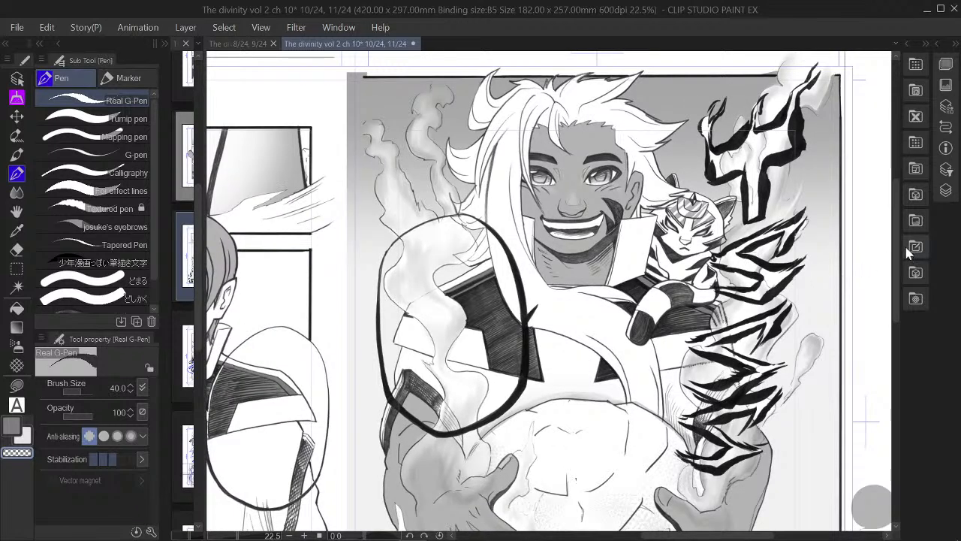
pyautogui.moveTo(894, 251); pyautogui.dragTo(896, 256)
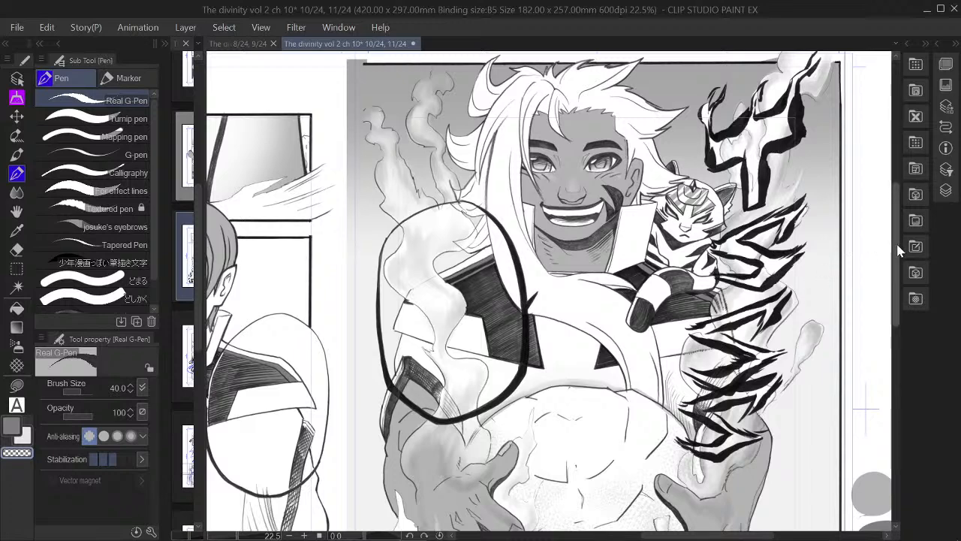
pyautogui.moveTo(897, 245); pyautogui.dragTo(898, 253)
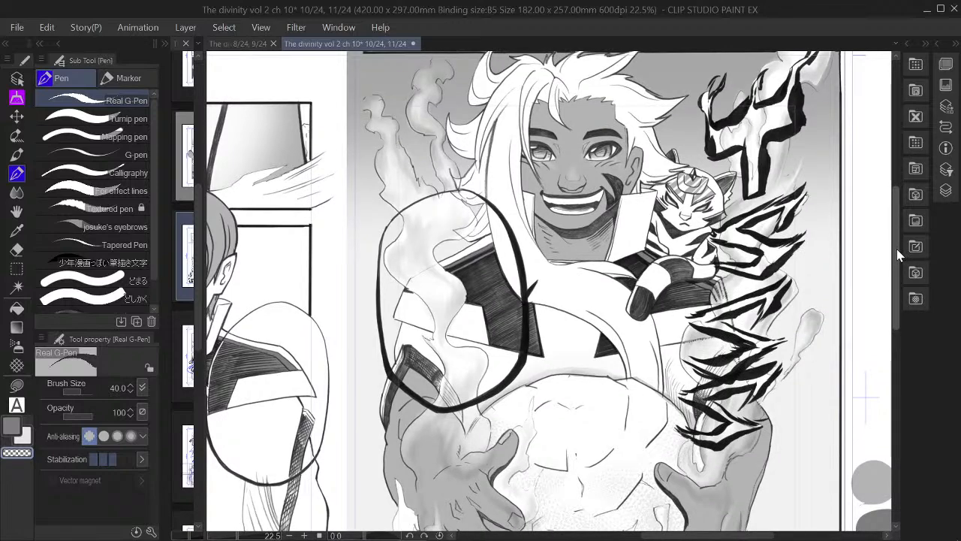
pyautogui.scroll(2, 867, 233)
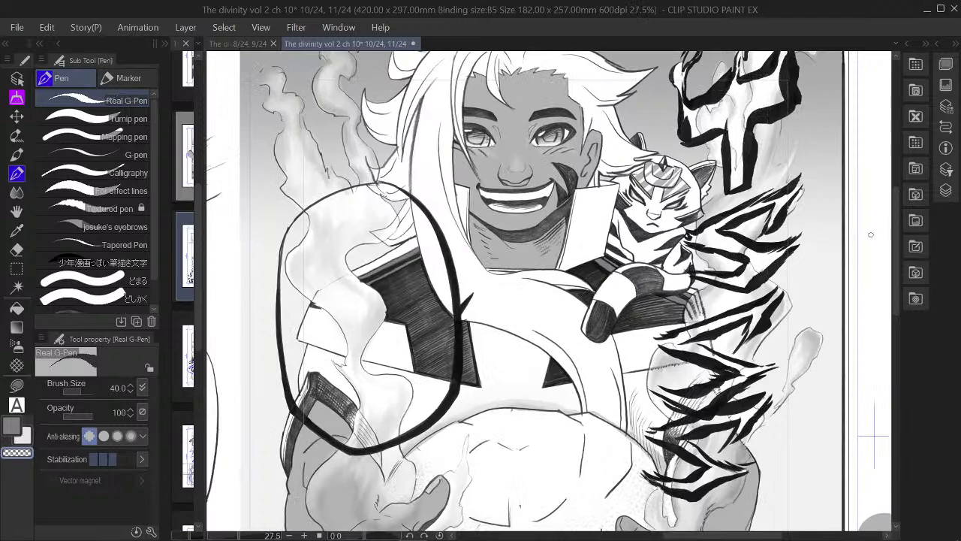
pyautogui.scroll(3, 896, 241)
pyautogui.scroll(1, 894, 234)
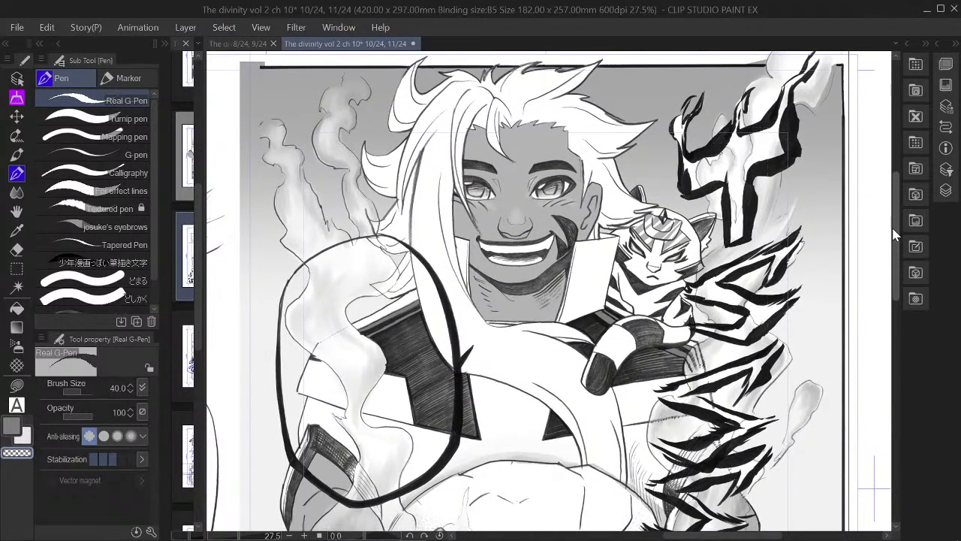
pyautogui.scroll(-1, 892, 229)
pyautogui.scroll(1, 892, 229)
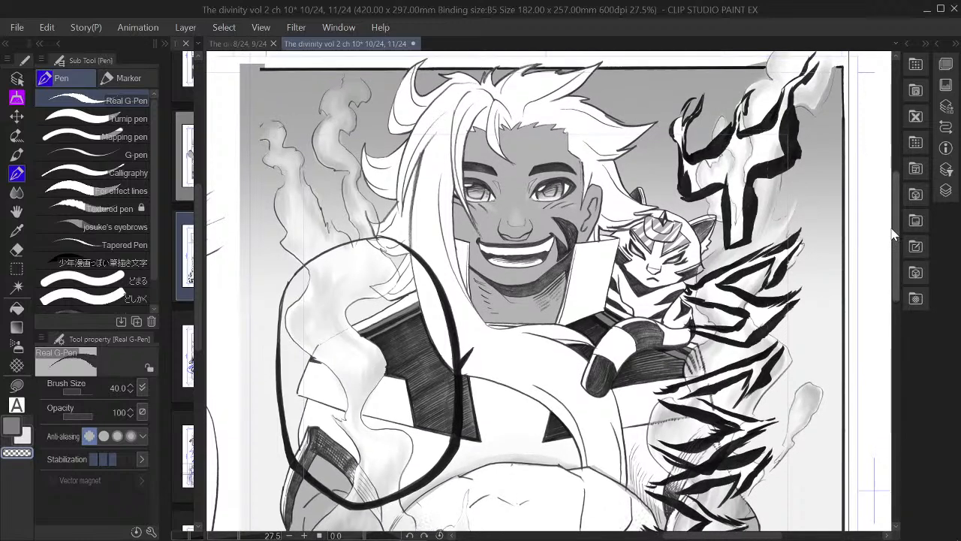
pyautogui.scroll(-1, 893, 233)
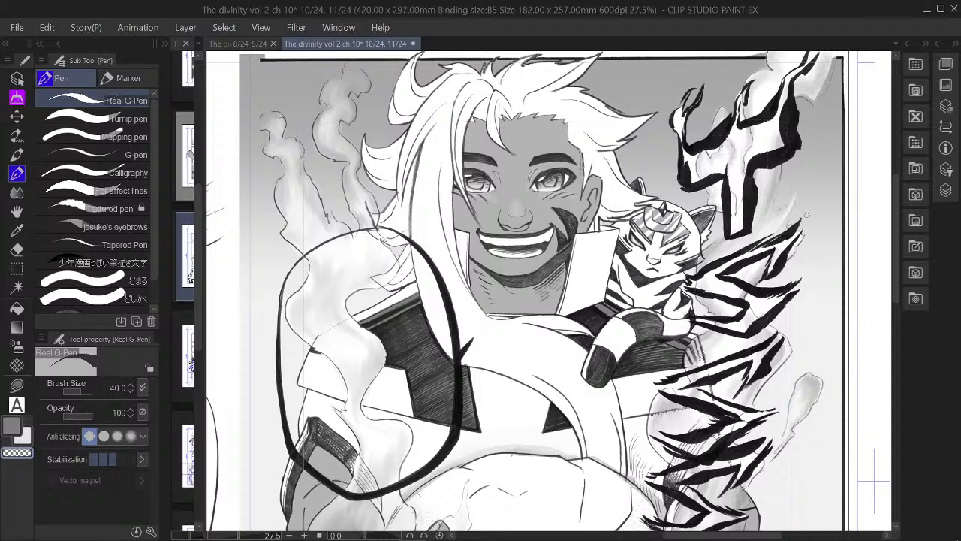
pyautogui.click(807, 216)
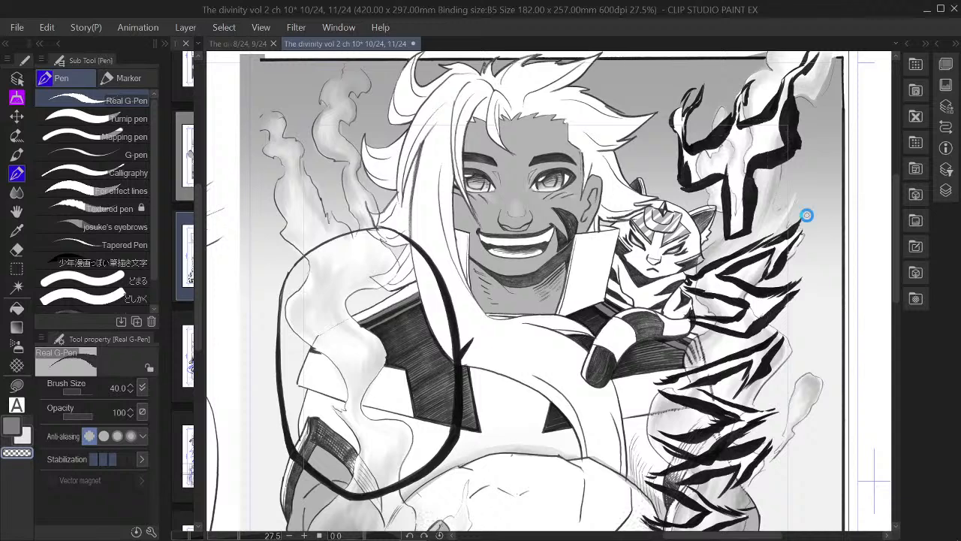